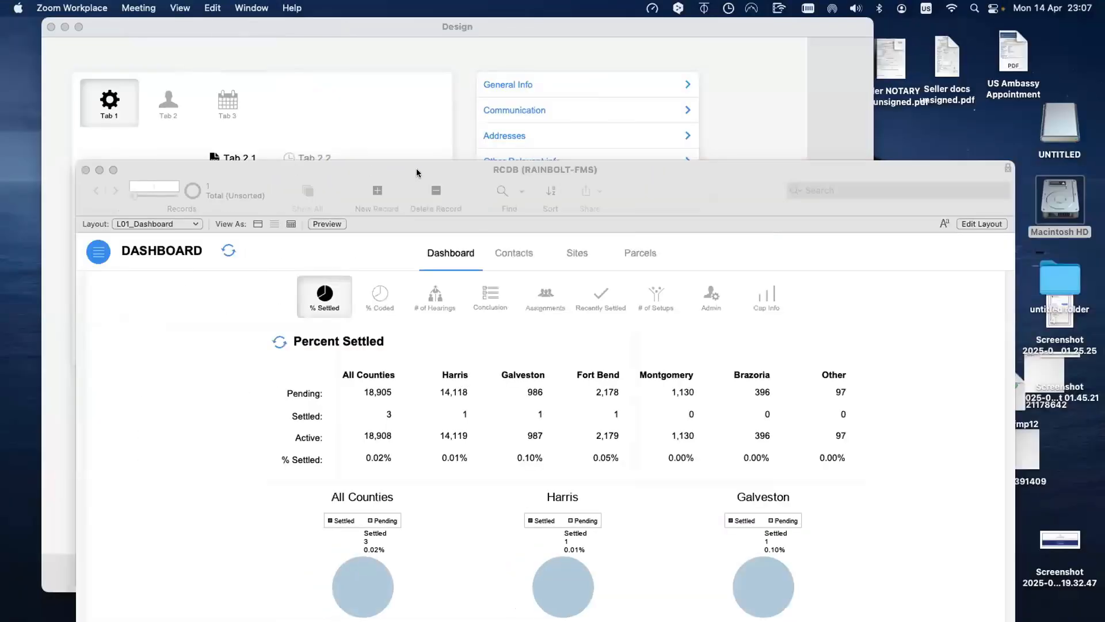
# Step: Move the RCDB window to the lower right and bring the Design window to the front
pyautogui.moveTo(417, 169); pyautogui.dragTo(616, 587)
pyautogui.click(581, 495)
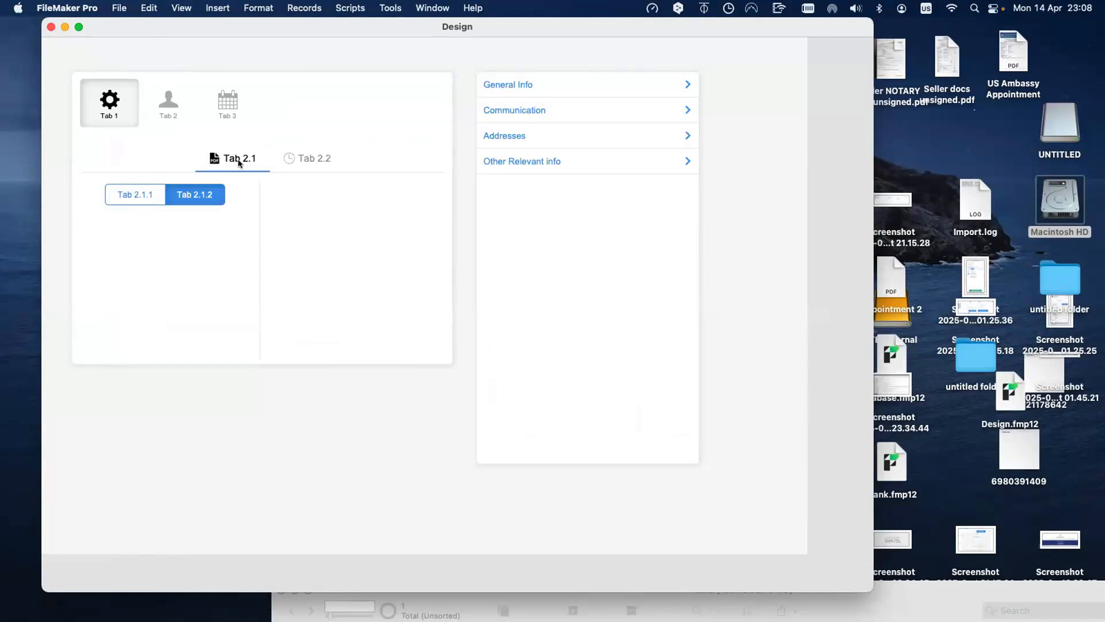
pyautogui.click(168, 105)
pyautogui.click(225, 106)
pyautogui.click(168, 105)
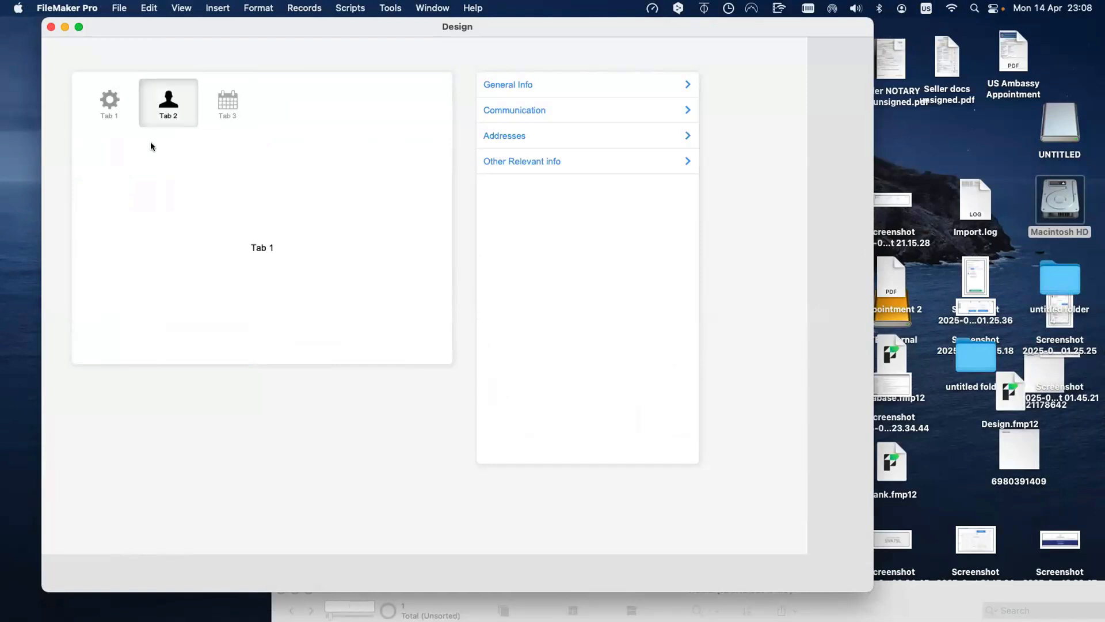
pyautogui.click(110, 104)
pyautogui.click(316, 162)
pyautogui.click(251, 164)
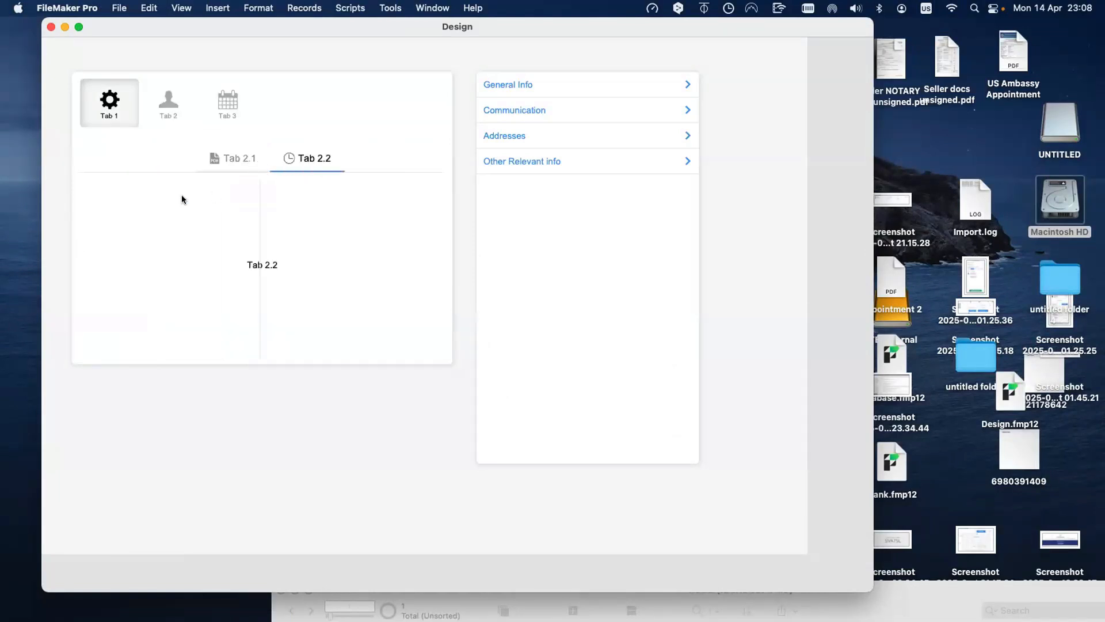
pyautogui.click(149, 198)
pyautogui.click(173, 199)
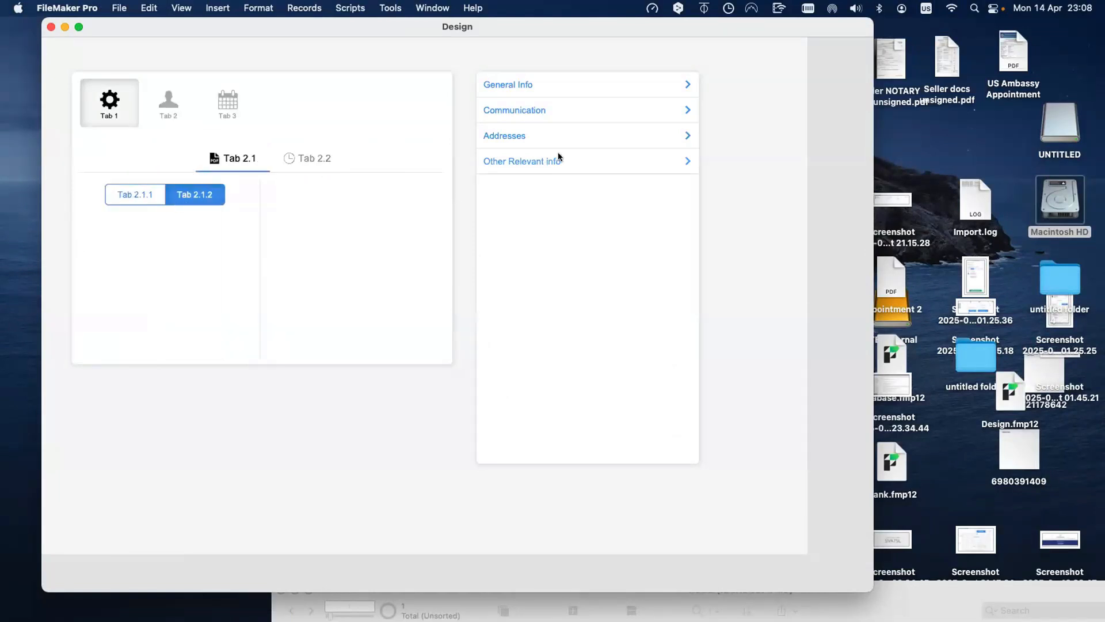
pyautogui.click(556, 160)
pyautogui.click(573, 135)
pyautogui.click(577, 110)
pyautogui.click(572, 78)
pyautogui.click(571, 80)
pyautogui.click(157, 108)
pyautogui.click(215, 110)
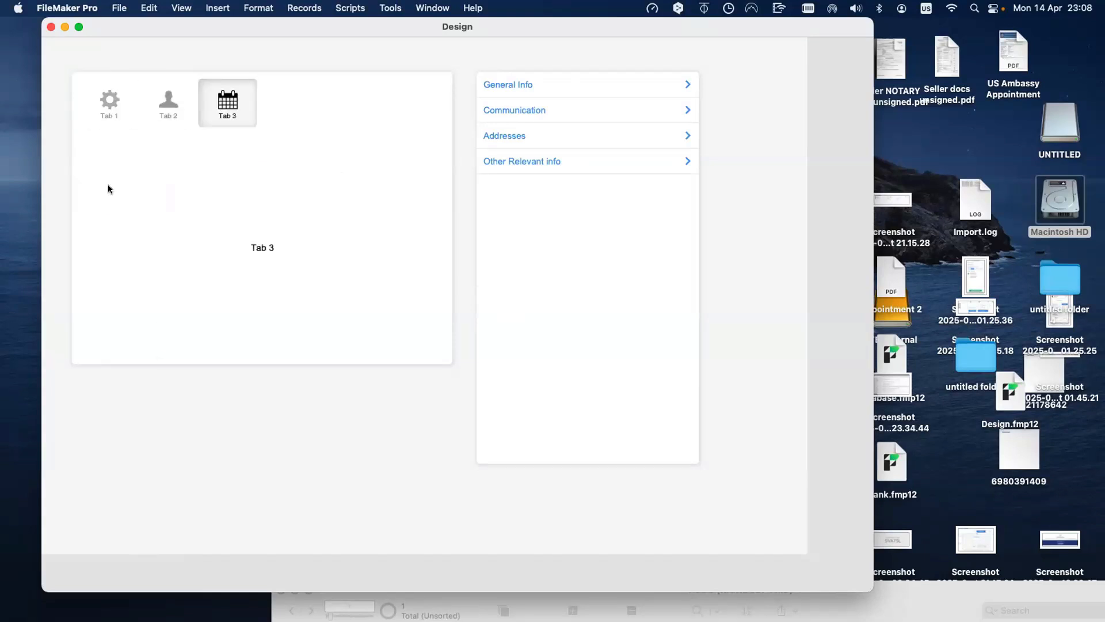
pyautogui.click(109, 107)
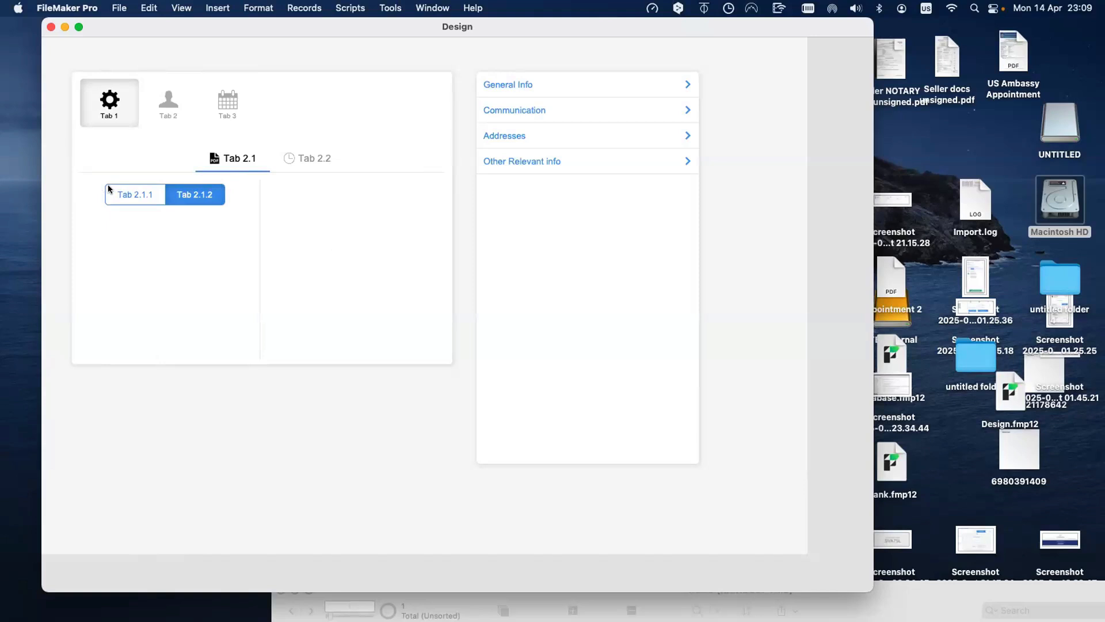
pyautogui.click(168, 108)
pyautogui.click(227, 102)
pyautogui.click(110, 102)
# Step: Raise the RCDB window, enlarge it to full height and widen it, then park it along the bottom
pyautogui.click(859, 594)
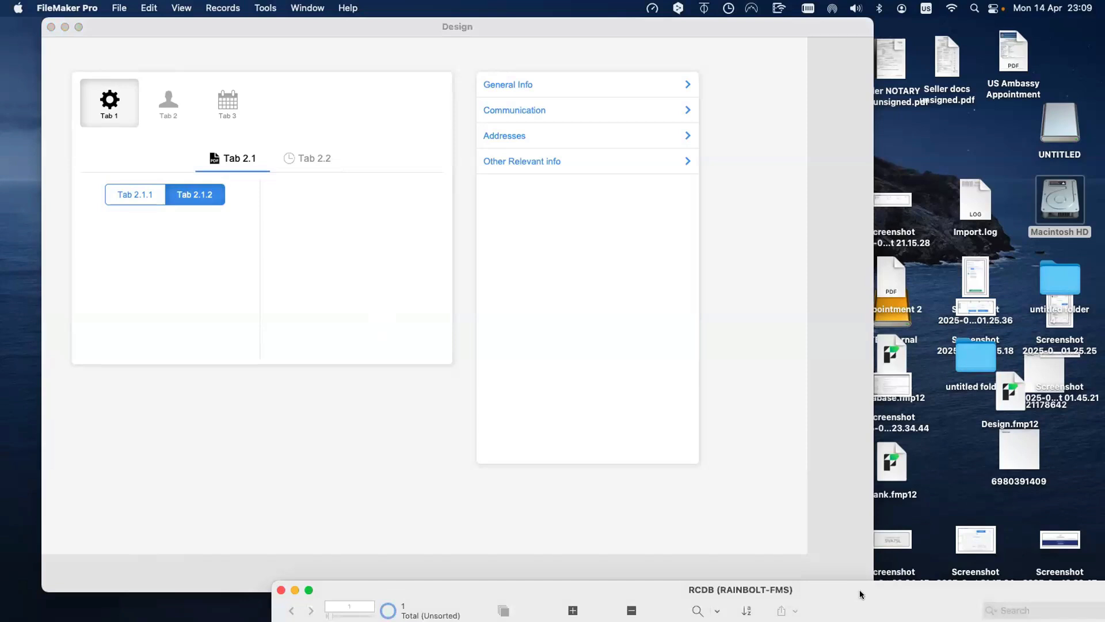
pyautogui.moveTo(858, 589); pyautogui.dragTo(765, 442)
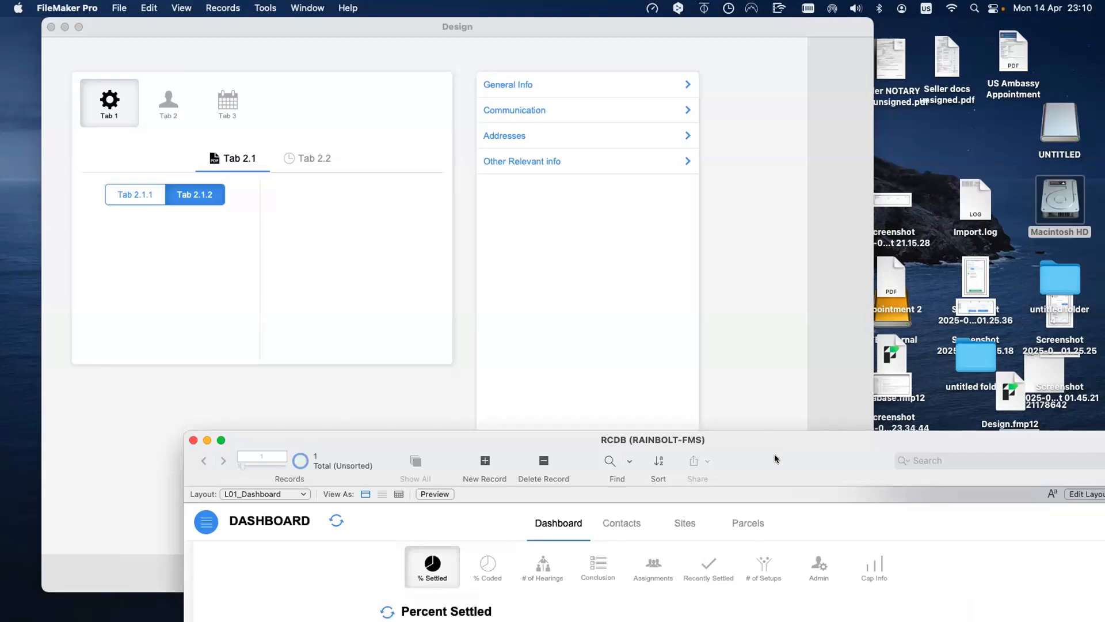
pyautogui.moveTo(771, 442); pyautogui.dragTo(775, 455)
pyautogui.doubleClick(774, 454)
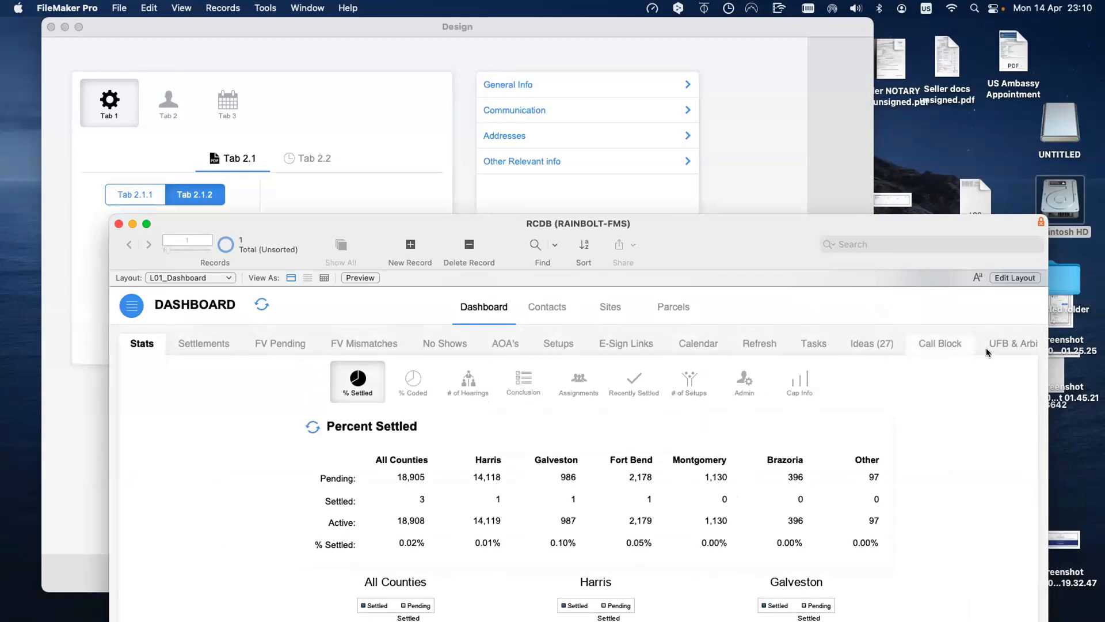
pyautogui.moveTo(1044, 349); pyautogui.dragTo(1100, 351)
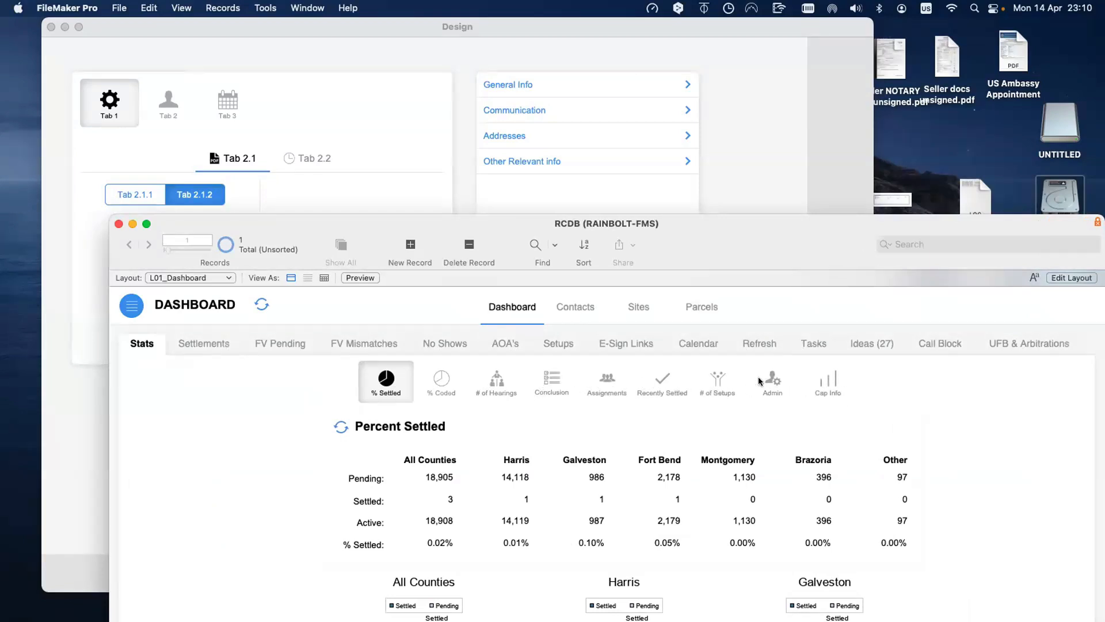
pyautogui.scroll(-1, 806, 385)
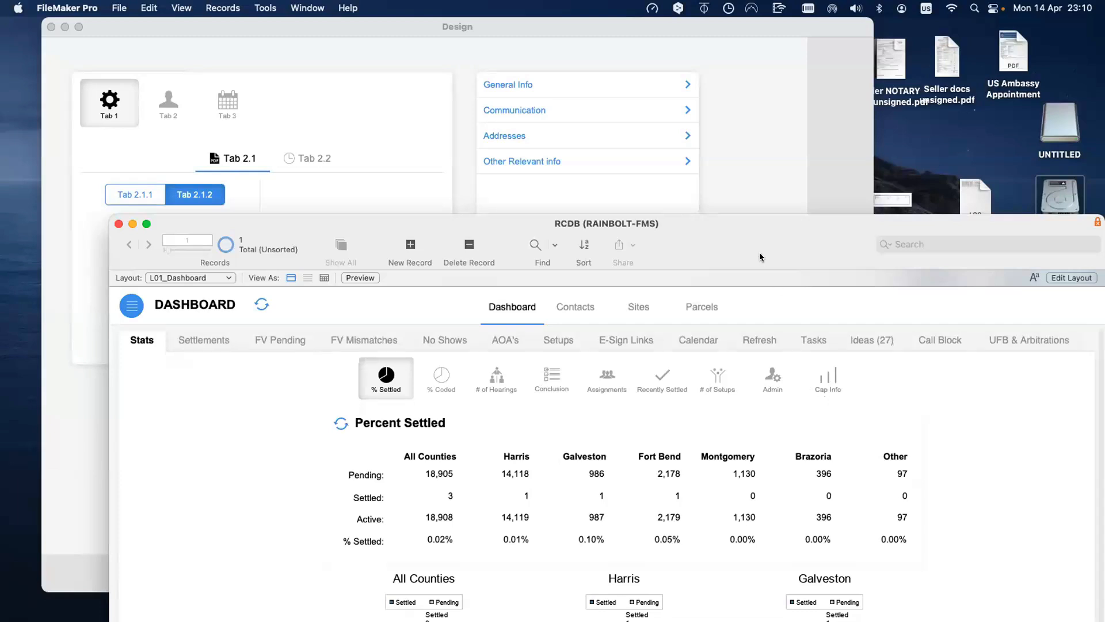
pyautogui.moveTo(758, 244); pyautogui.dragTo(801, 526)
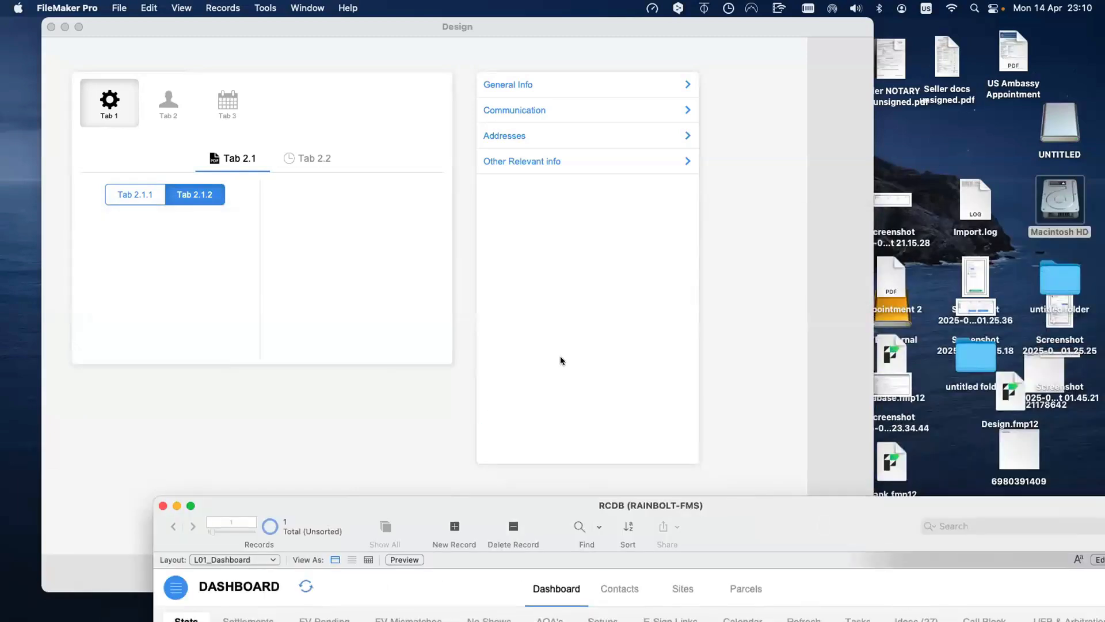
# Step: Bring the RCDB window in front of Design, positioned to show the Percent Settled table
pyautogui.click(561, 356)
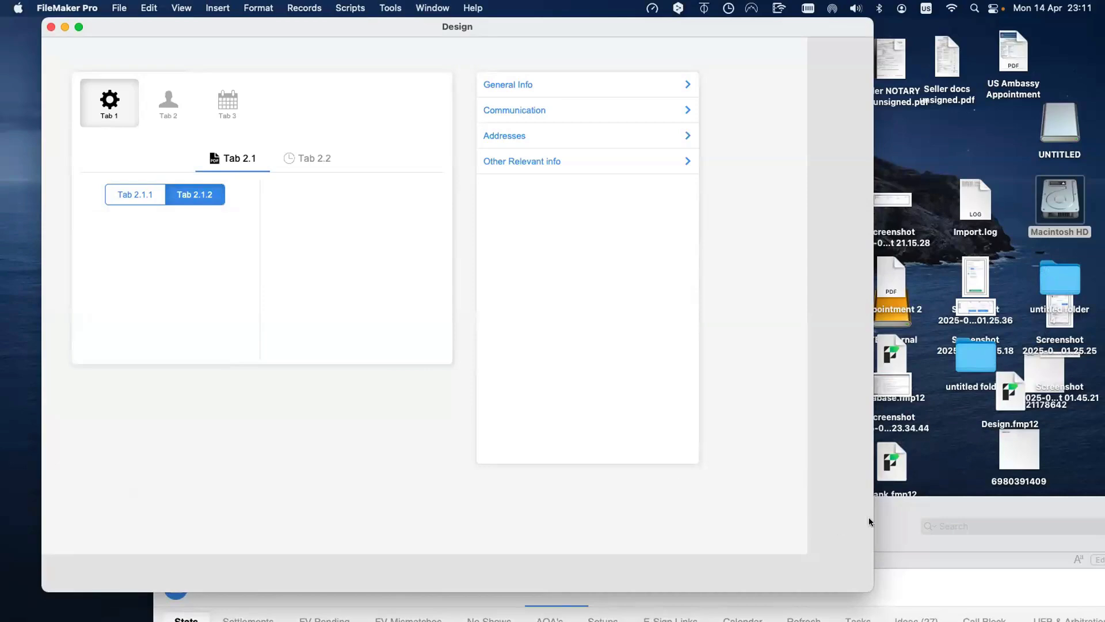
pyautogui.moveTo(879, 521); pyautogui.dragTo(752, 194)
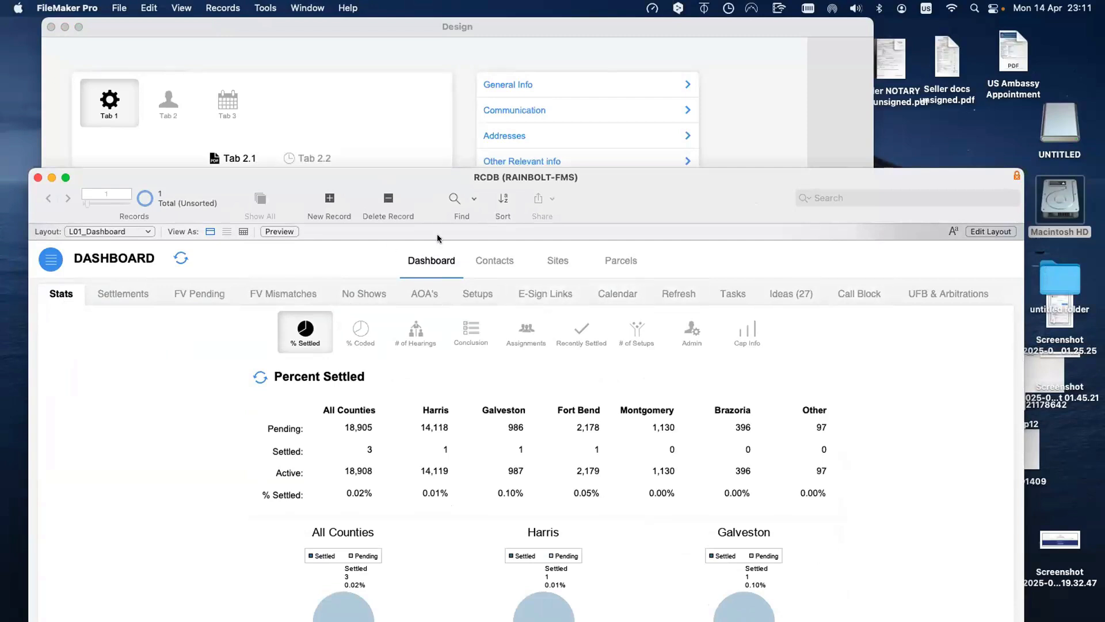
pyautogui.moveTo(437, 235); pyautogui.dragTo(575, 435)
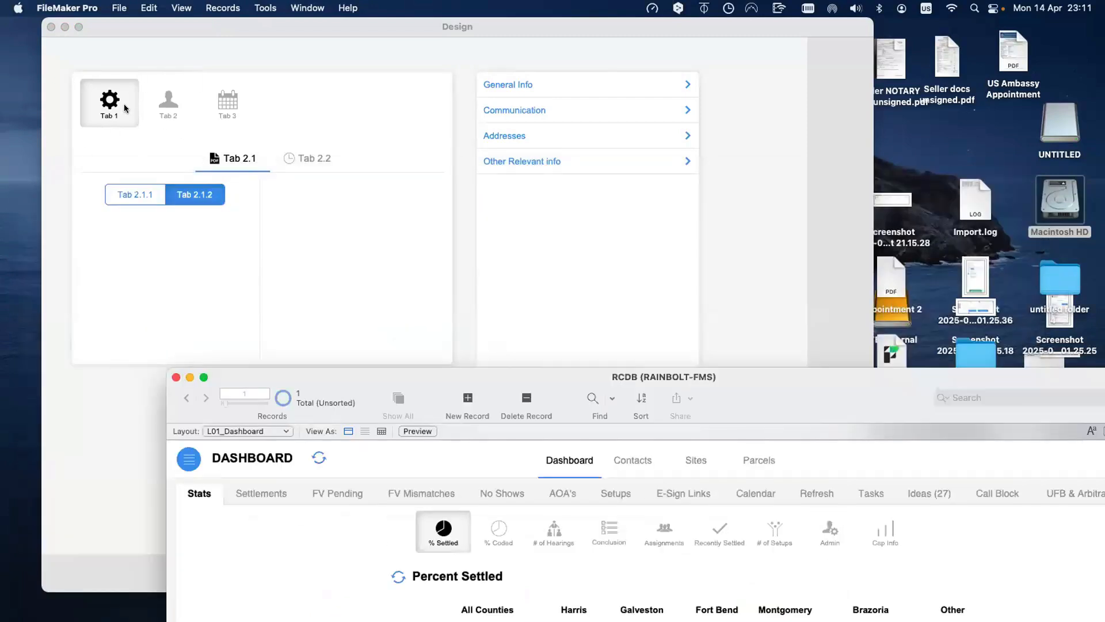
pyautogui.click(201, 251)
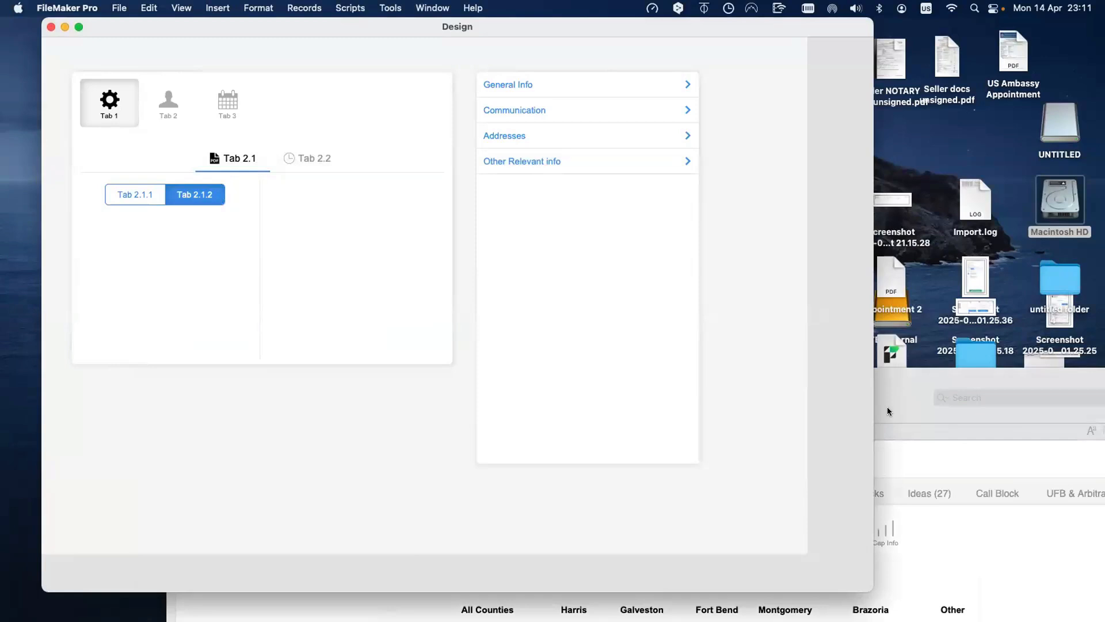
pyautogui.click(886, 411)
pyautogui.moveTo(876, 404); pyautogui.dragTo(865, 457)
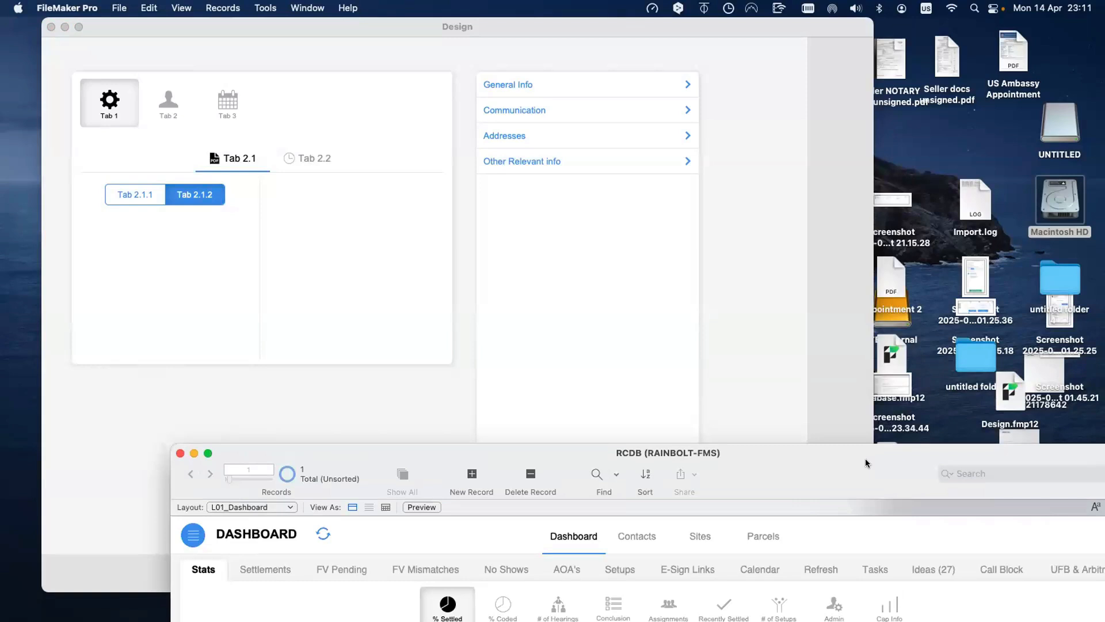
pyautogui.moveTo(865, 458); pyautogui.dragTo(818, 266)
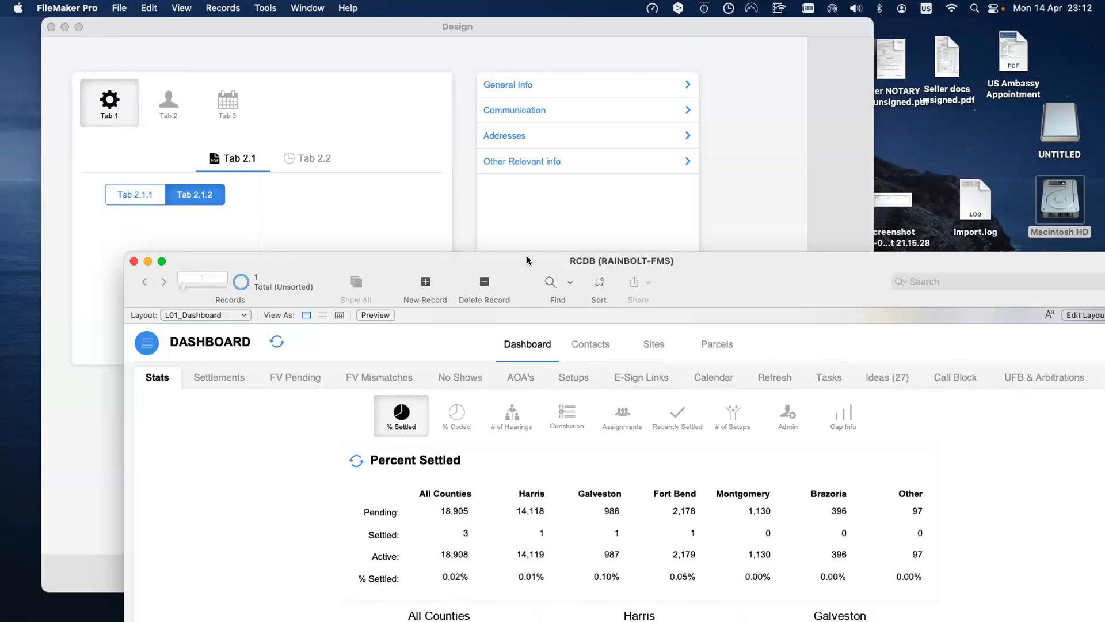
# Step: Push the RCDB window down to the bottom edge and bring the Design window forward
pyautogui.moveTo(530, 259); pyautogui.dragTo(546, 359)
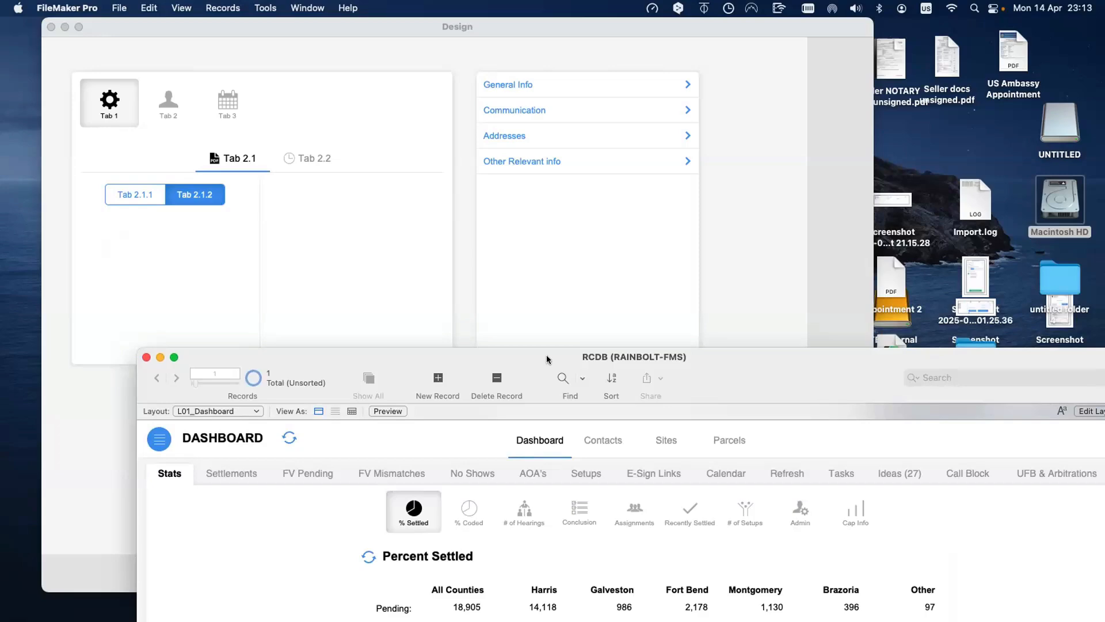
pyautogui.moveTo(547, 359); pyautogui.dragTo(534, 144)
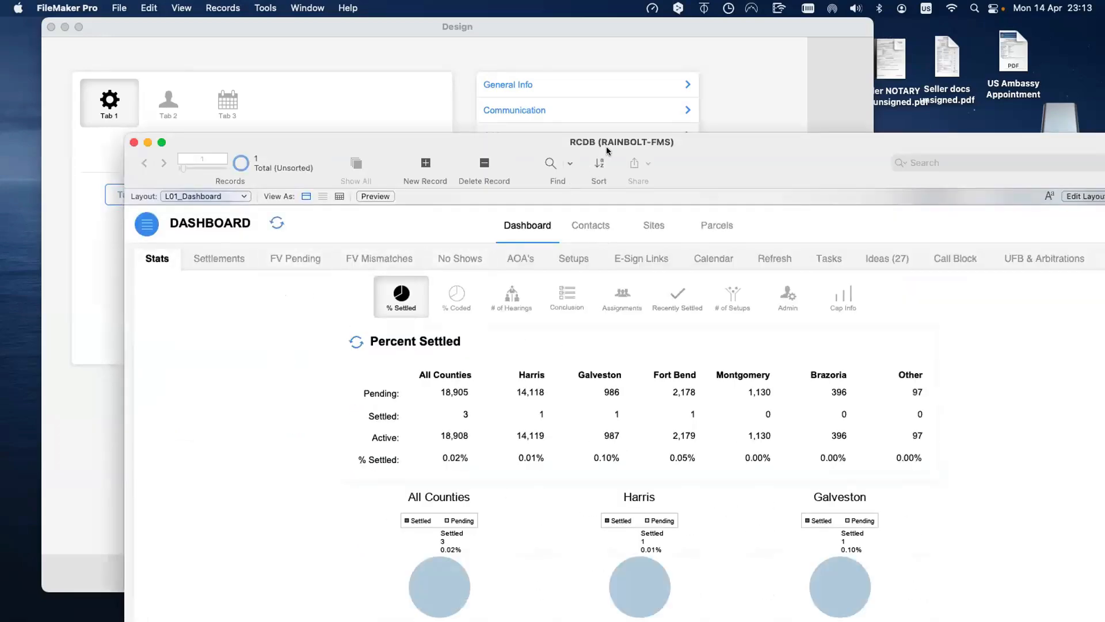
pyautogui.moveTo(606, 151); pyautogui.dragTo(652, 620)
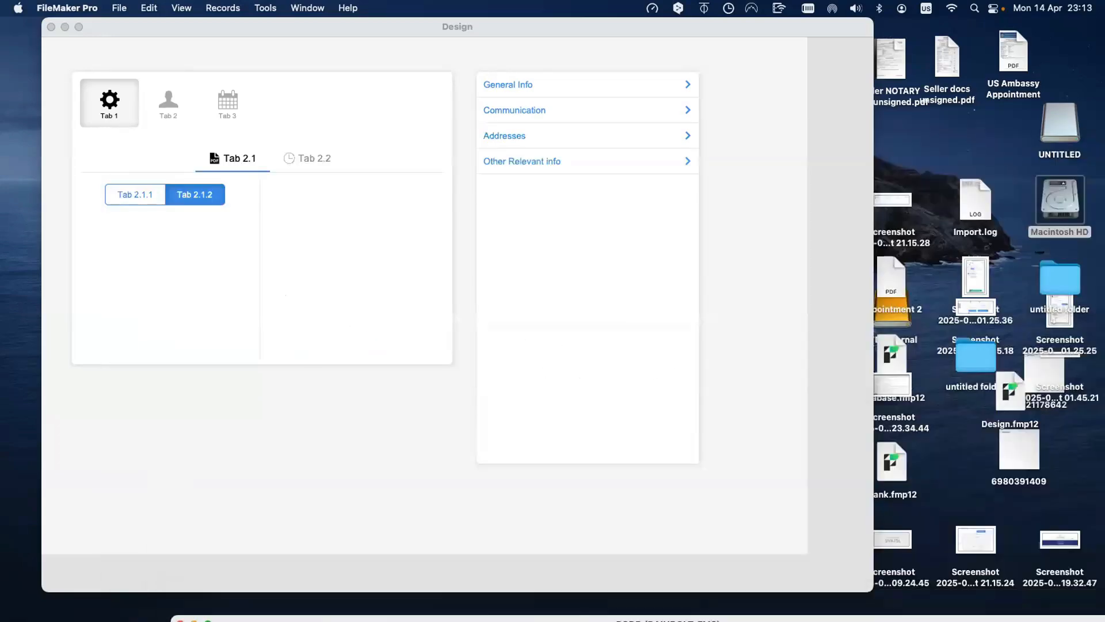
pyautogui.click(566, 521)
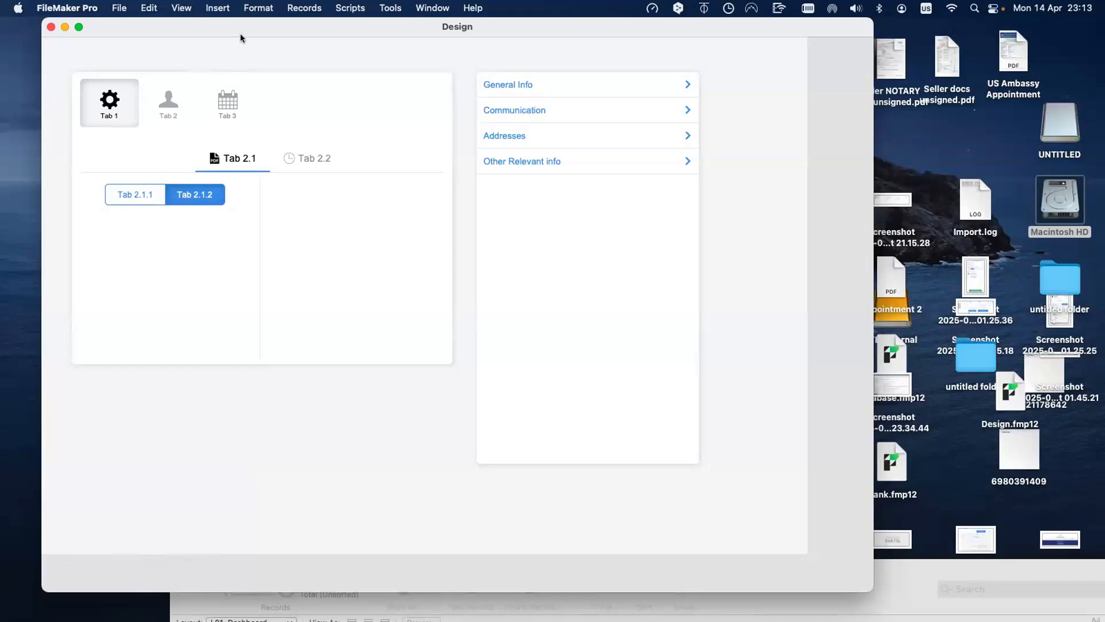
pyautogui.moveTo(242, 33); pyautogui.dragTo(240, 40)
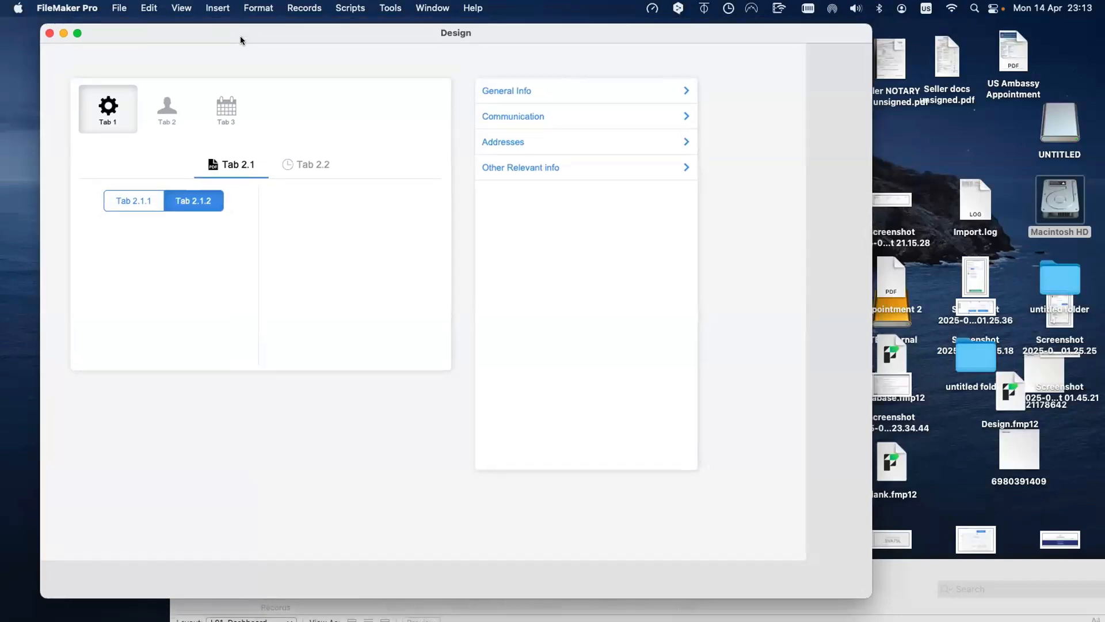
pyautogui.moveTo(236, 39); pyautogui.dragTo(230, 39)
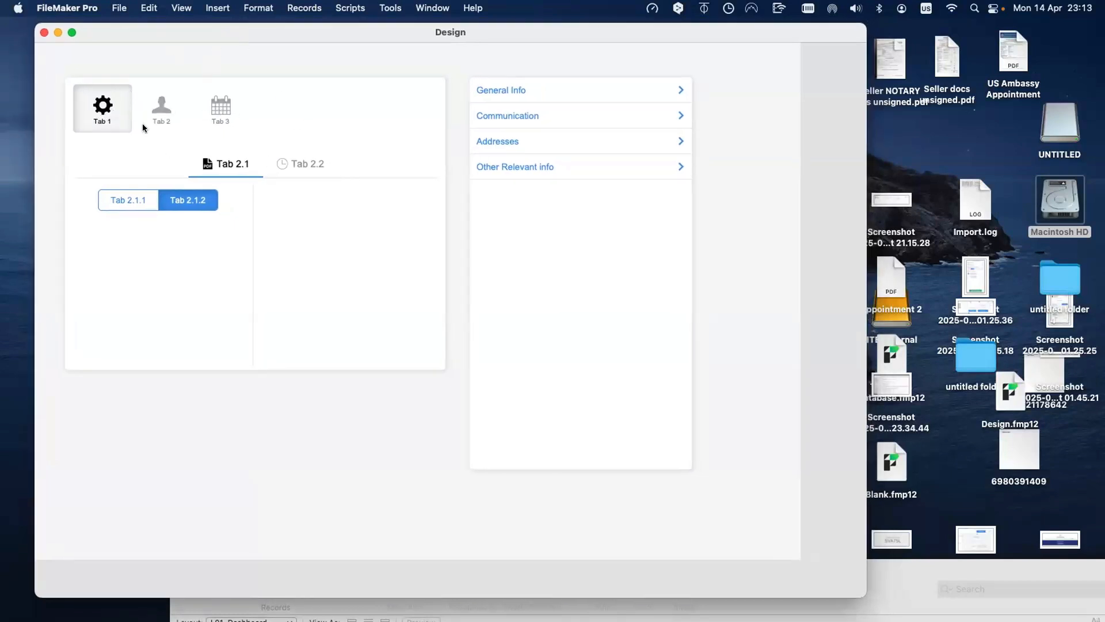
pyautogui.click(137, 200)
pyautogui.click(161, 201)
pyautogui.moveTo(913, 587); pyautogui.dragTo(882, 561)
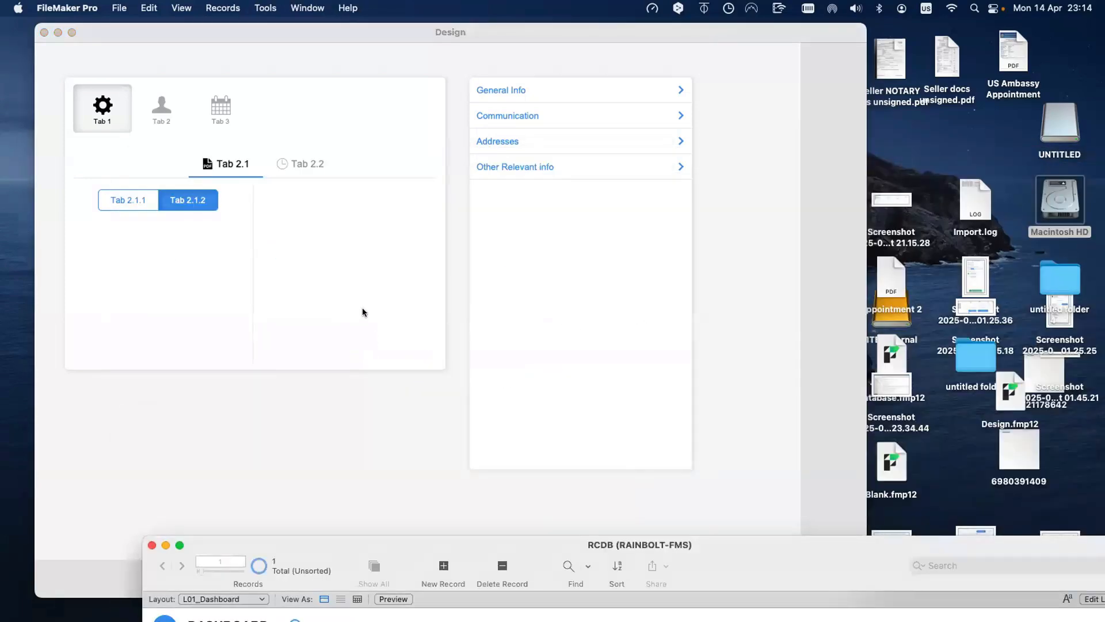
pyautogui.click(362, 309)
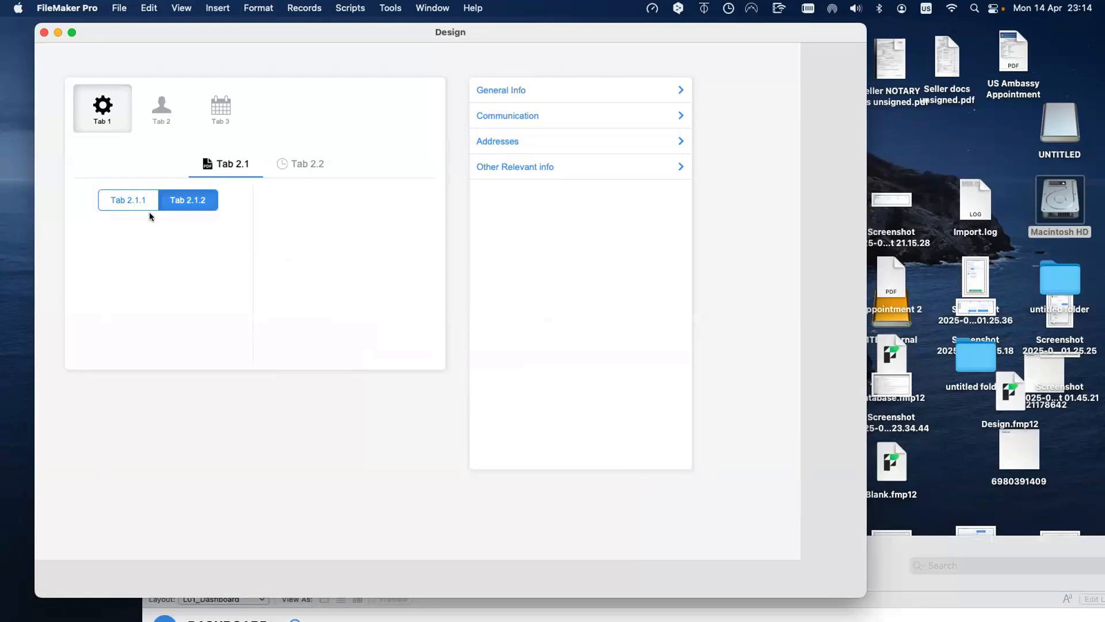
pyautogui.click(146, 196)
pyautogui.click(170, 197)
pyautogui.click(151, 196)
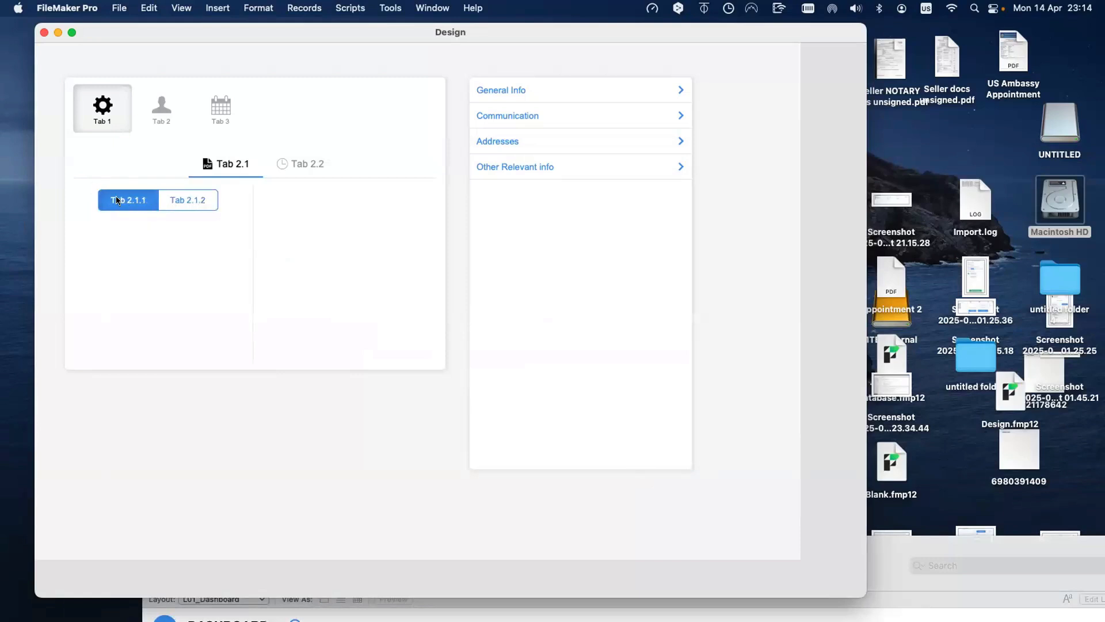
pyautogui.click(162, 197)
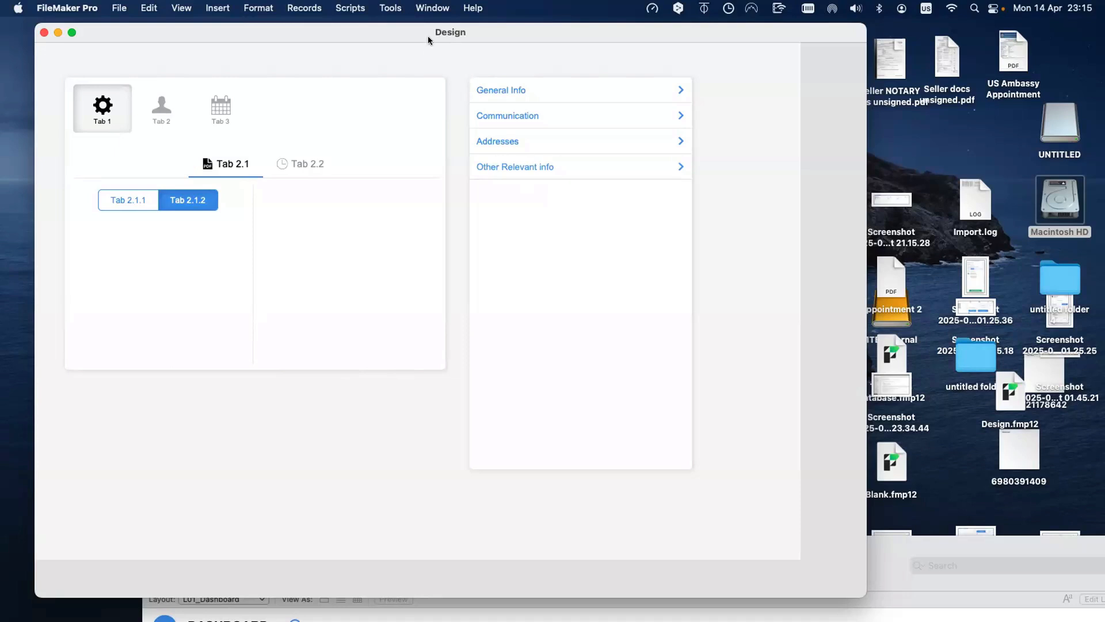
pyautogui.moveTo(428, 35); pyautogui.dragTo(418, 33)
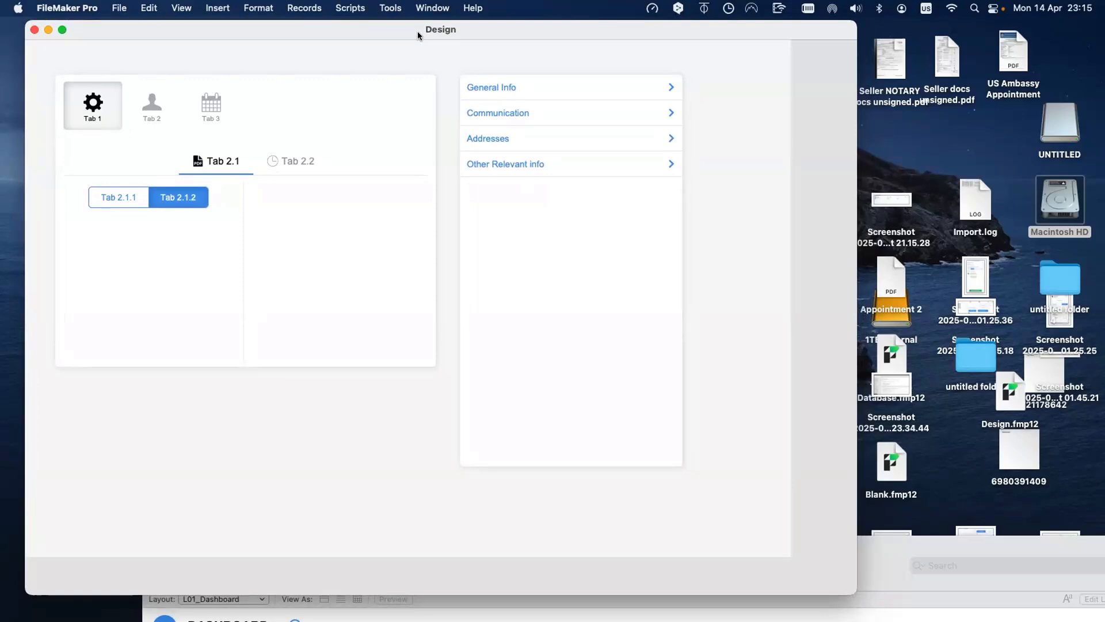
# Step: Switch the Design file to Layout mode with the layout tools shown and the Button Bar tool chosen
pyautogui.press('super+l')
pyautogui.moveTo(606, 31); pyautogui.dragTo(557, 105)
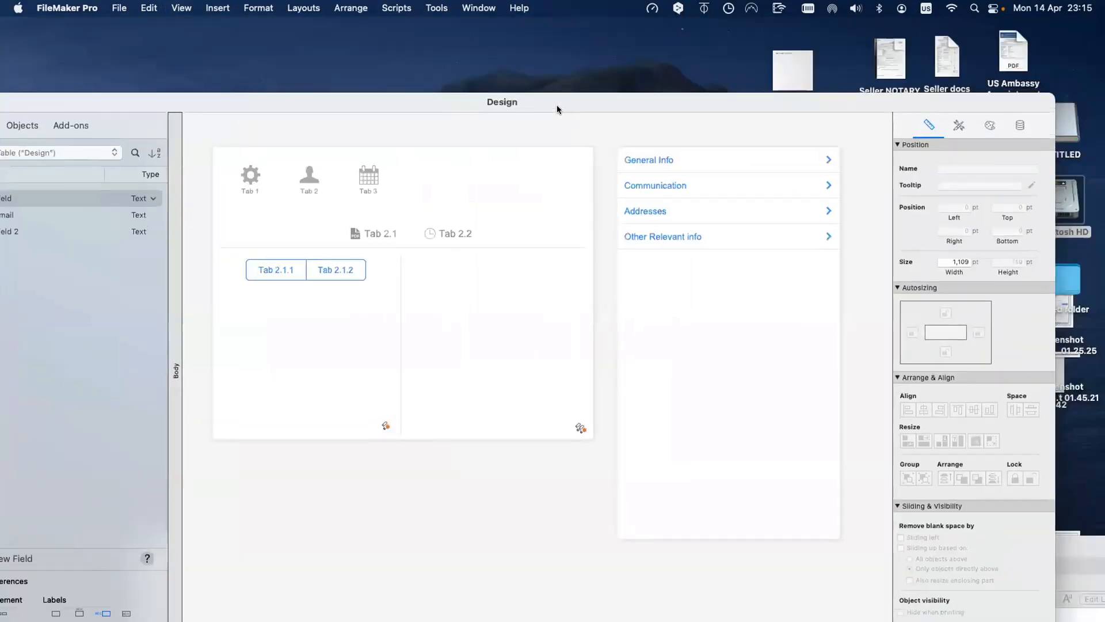
pyautogui.press('alt+super+s')
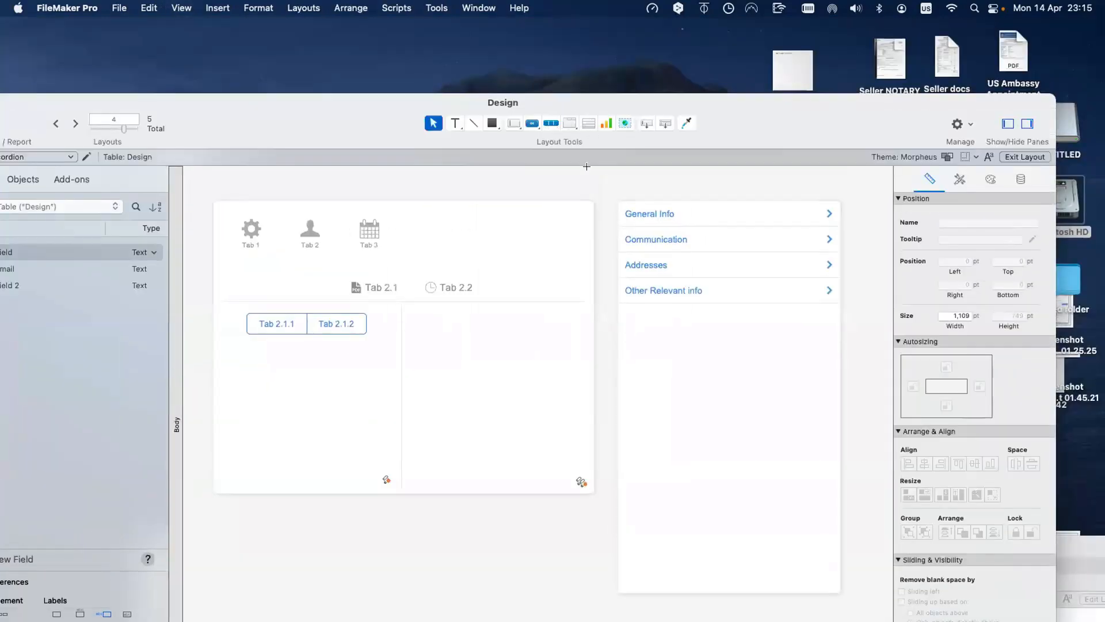
pyautogui.click(549, 123)
pyautogui.moveTo(377, 112); pyautogui.dragTo(377, 36)
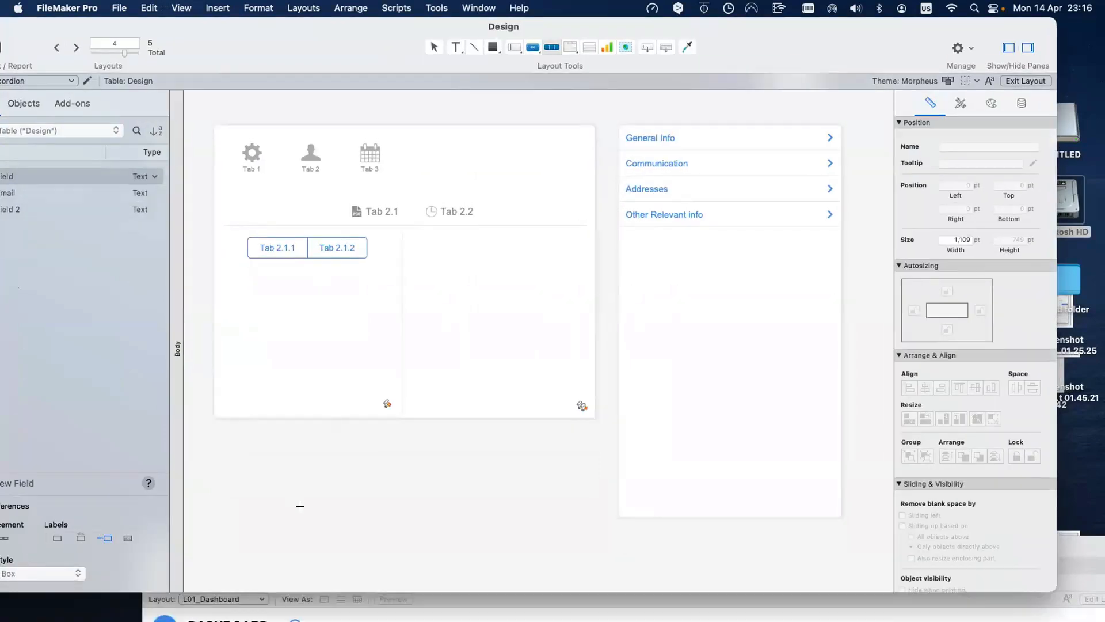
# Step: Draw a three-segment button bar below the tab control and resize it to 337 × 42 pt
pyautogui.moveTo(254, 467); pyautogui.dragTo(511, 526)
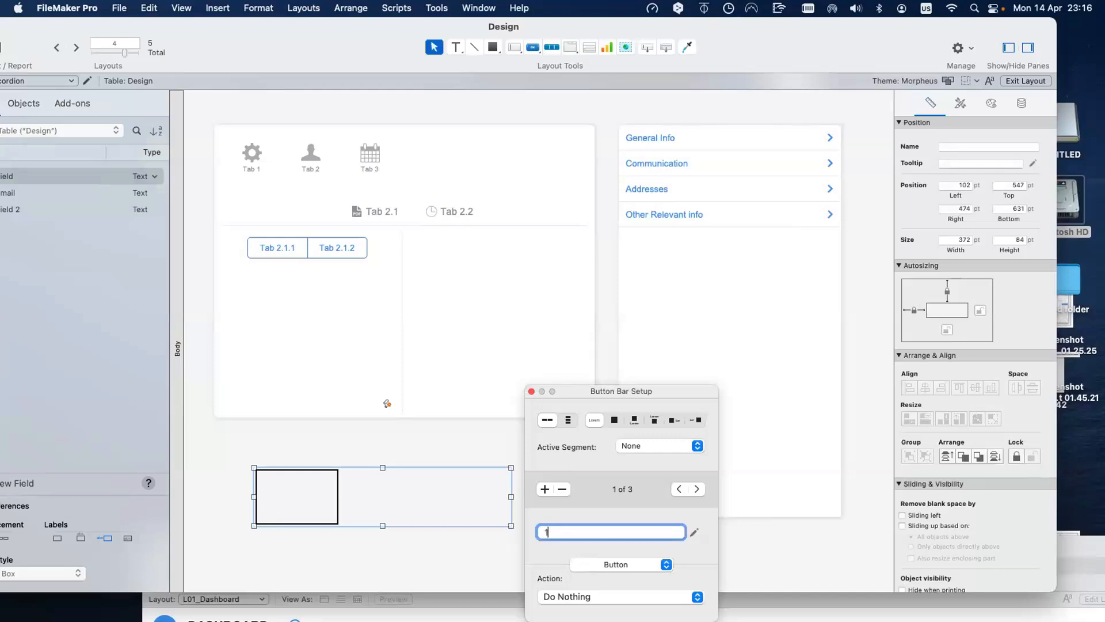
pyautogui.click(391, 509)
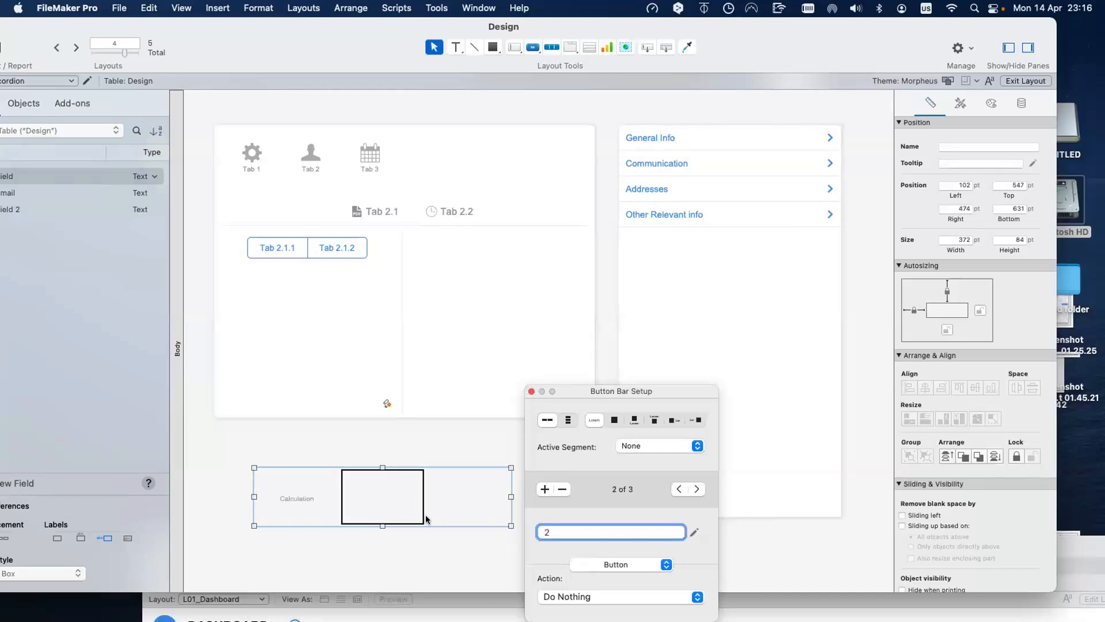
pyautogui.click(435, 499)
pyautogui.write('3')
pyautogui.click(430, 446)
pyautogui.click(498, 507)
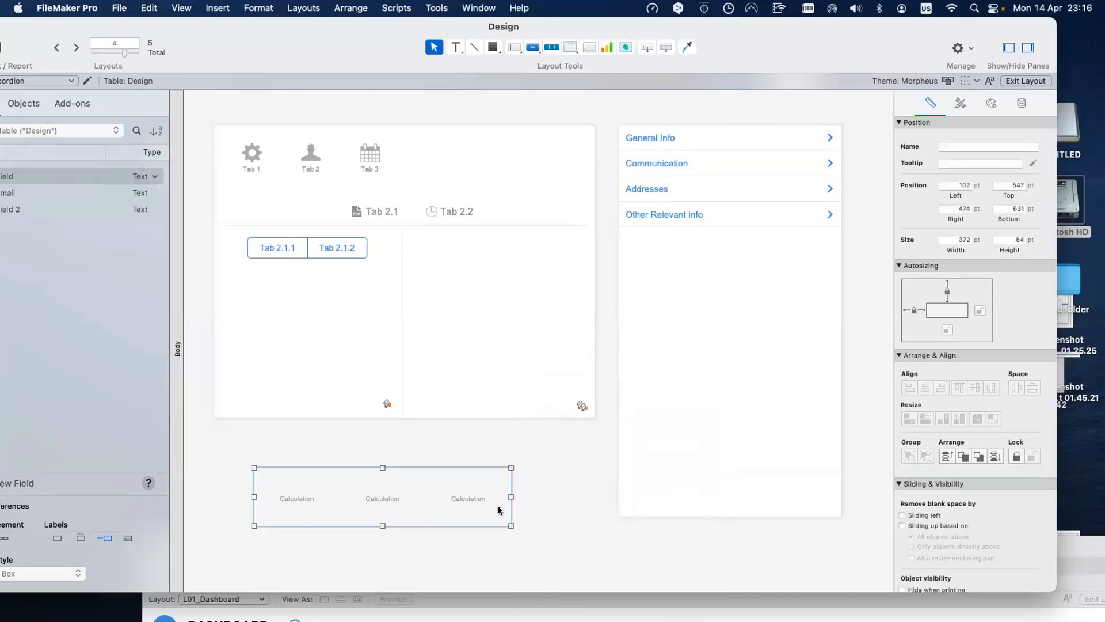
pyautogui.moveTo(507, 523); pyautogui.dragTo(487, 496)
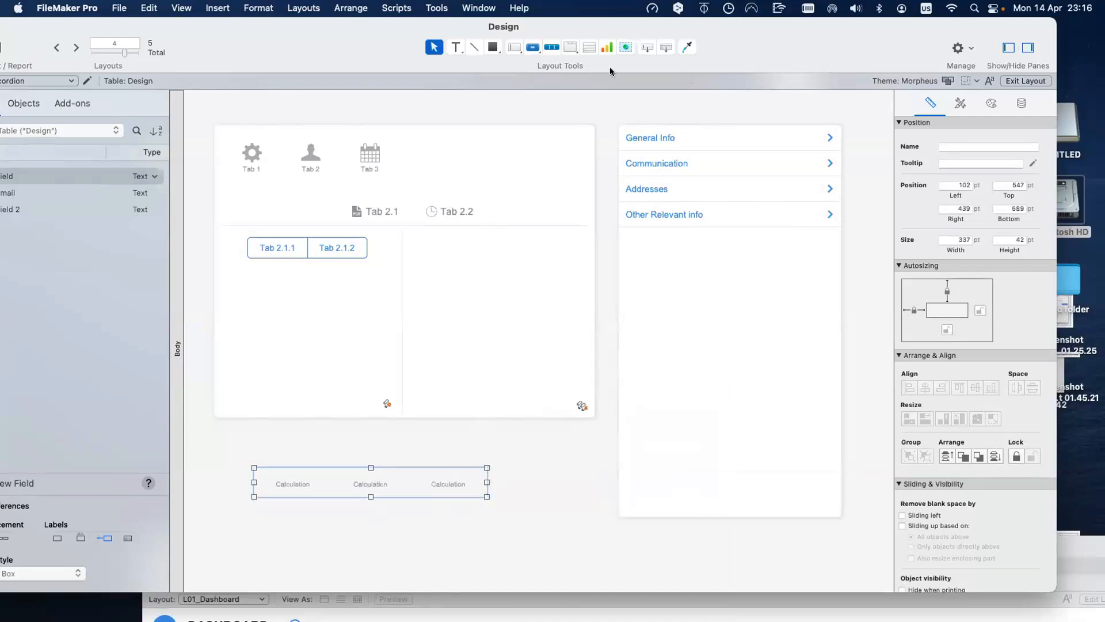
pyautogui.moveTo(358, 43); pyautogui.dragTo(224, 80)
# Step: Apply the New Toggle 1 style to the button bar
pyautogui.click(826, 140)
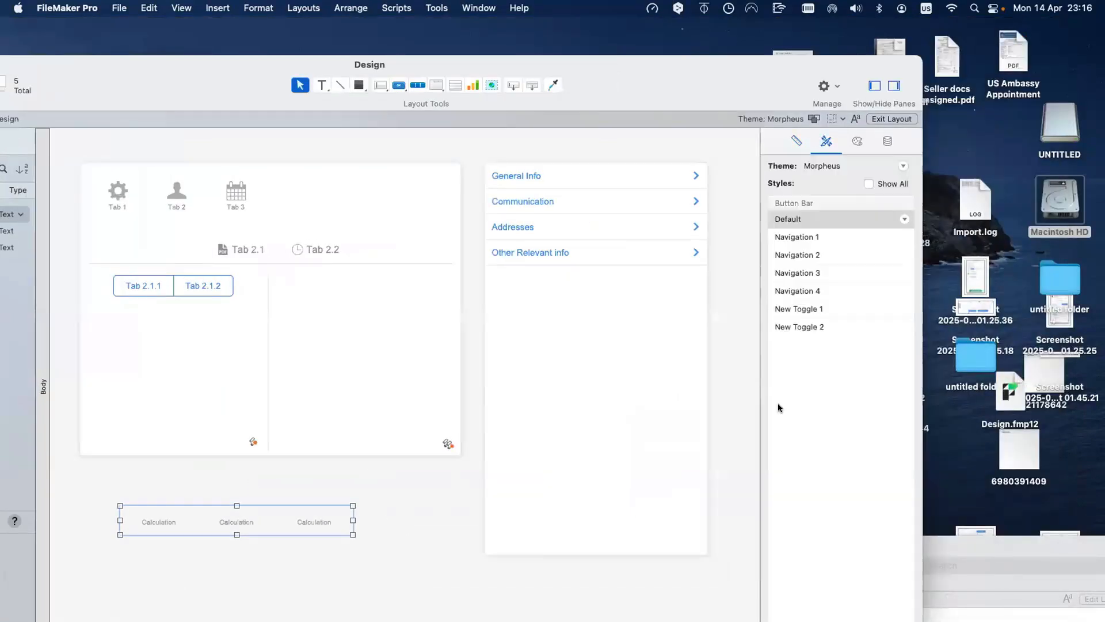
pyautogui.click(805, 311)
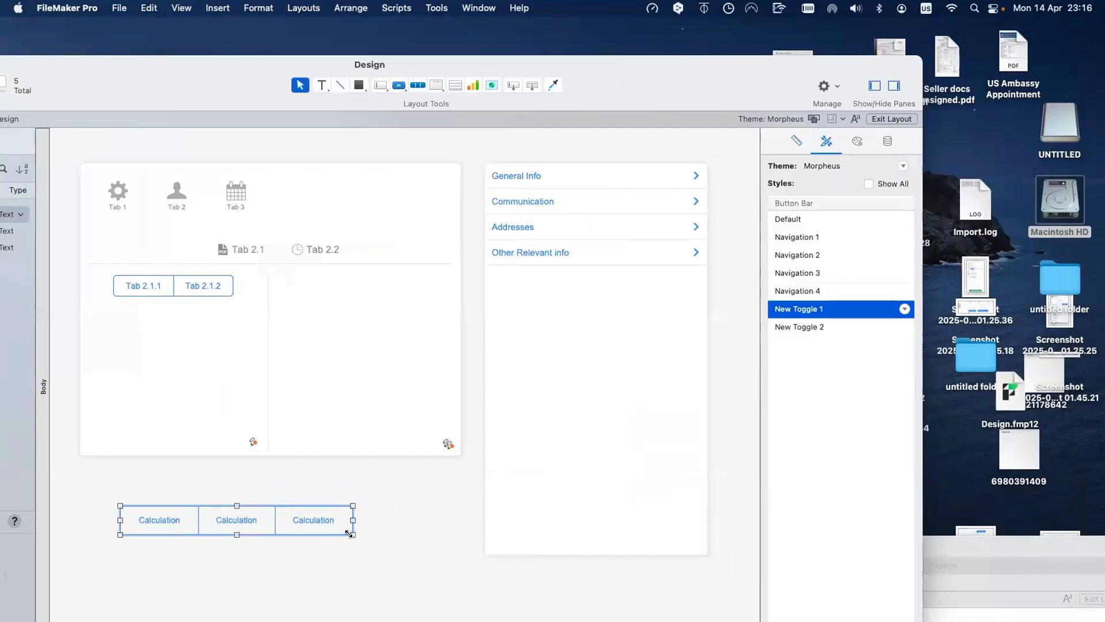
pyautogui.moveTo(349, 526); pyautogui.dragTo(346, 520)
# Step: Add segments four through seven in Button Bar Setup, labelling them 4, 5 and 6
pyautogui.doubleClick(313, 518)
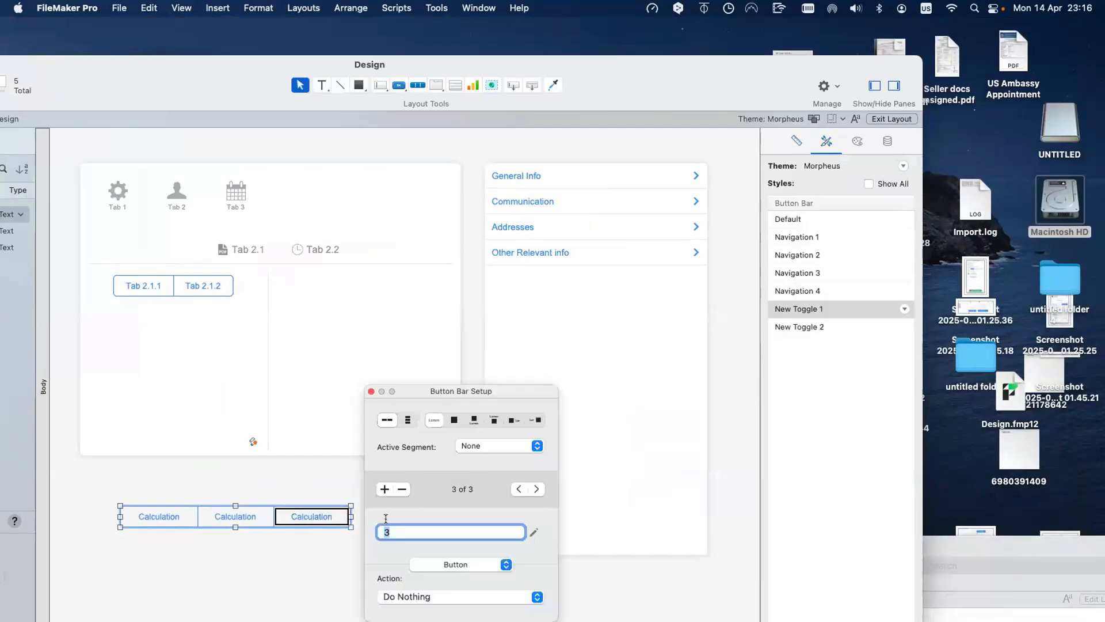
pyautogui.click(385, 488)
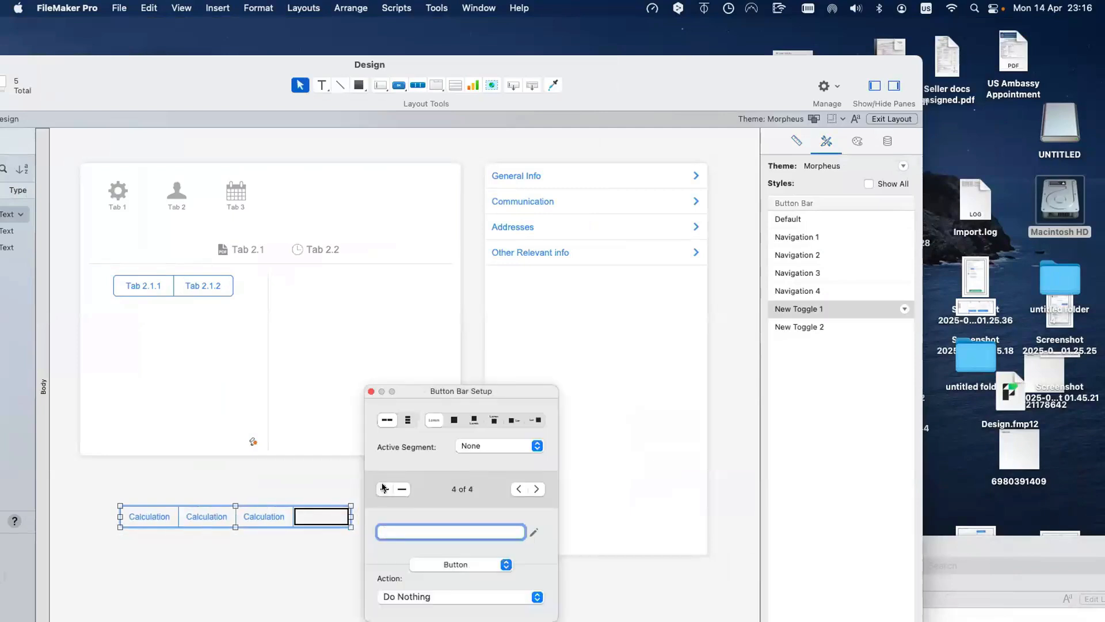
pyautogui.write('4')
pyautogui.click(384, 489)
pyautogui.write('5')
pyautogui.click(384, 489)
pyautogui.write('6')
pyautogui.click(384, 489)
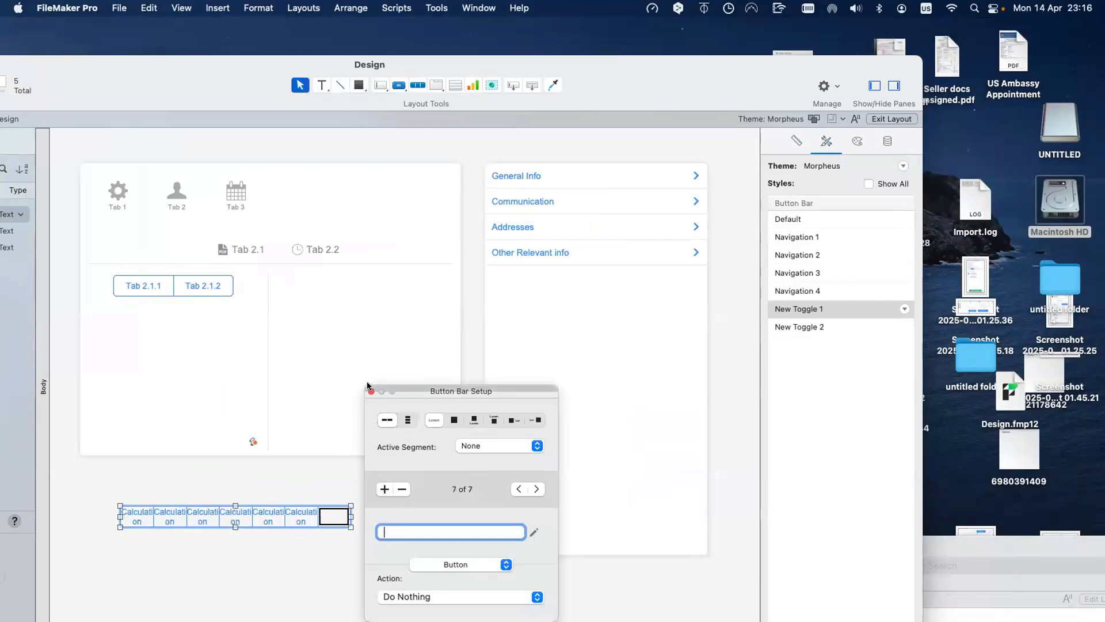
pyautogui.click(371, 391)
# Step: Widen the bar so labels fit and label the seventh segment 7
pyautogui.moveTo(345, 514); pyautogui.dragTo(389, 497)
pyautogui.click(416, 562)
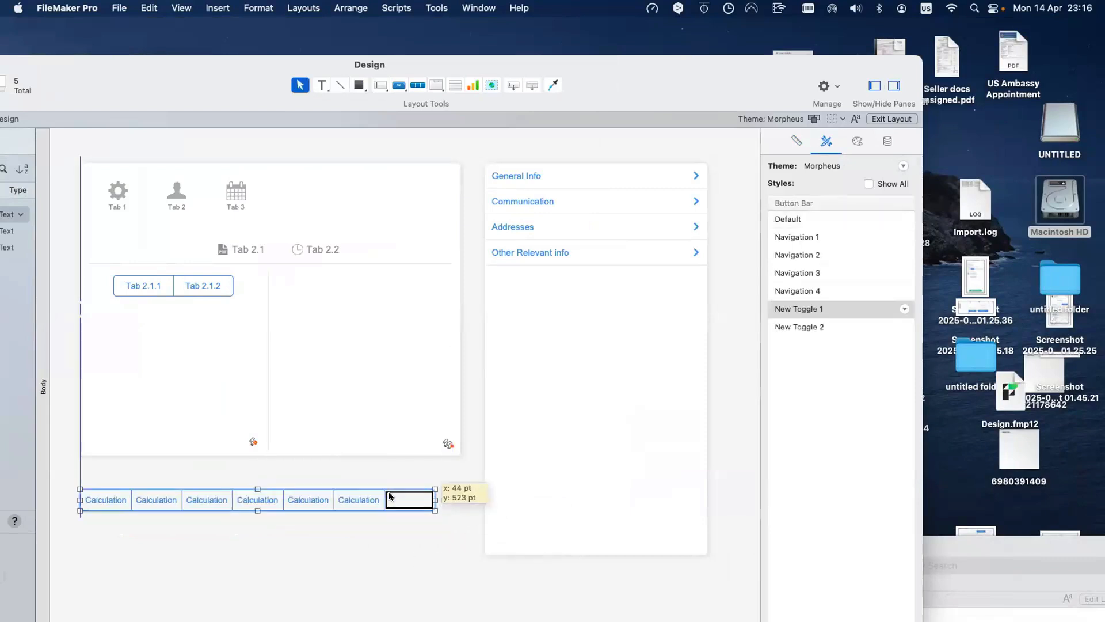
pyautogui.doubleClick(98, 496)
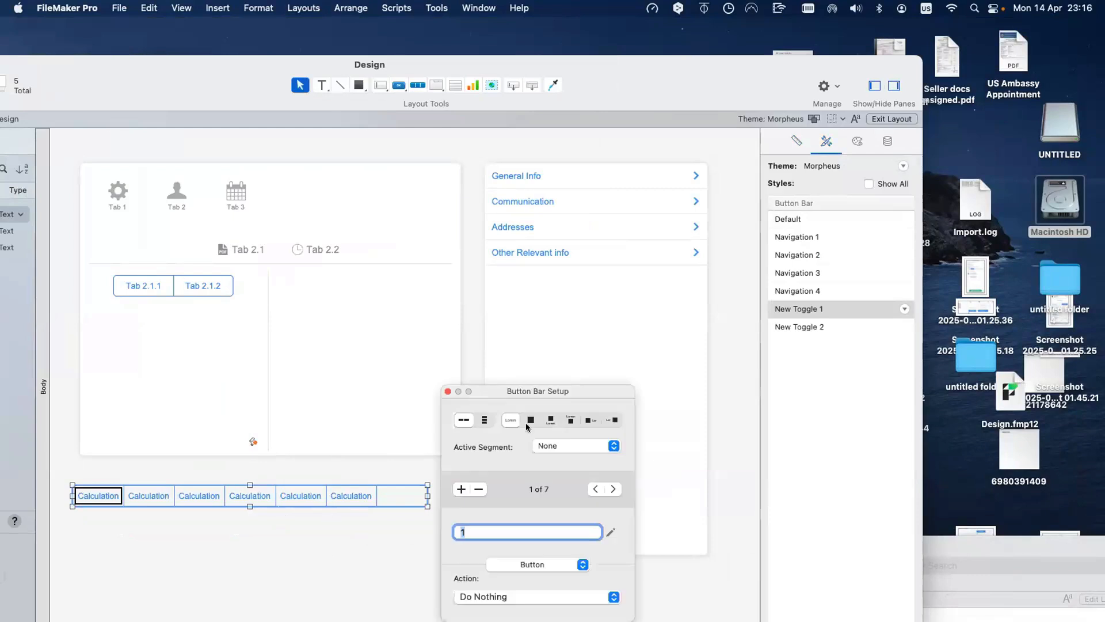
pyautogui.click(554, 445)
pyautogui.click(547, 469)
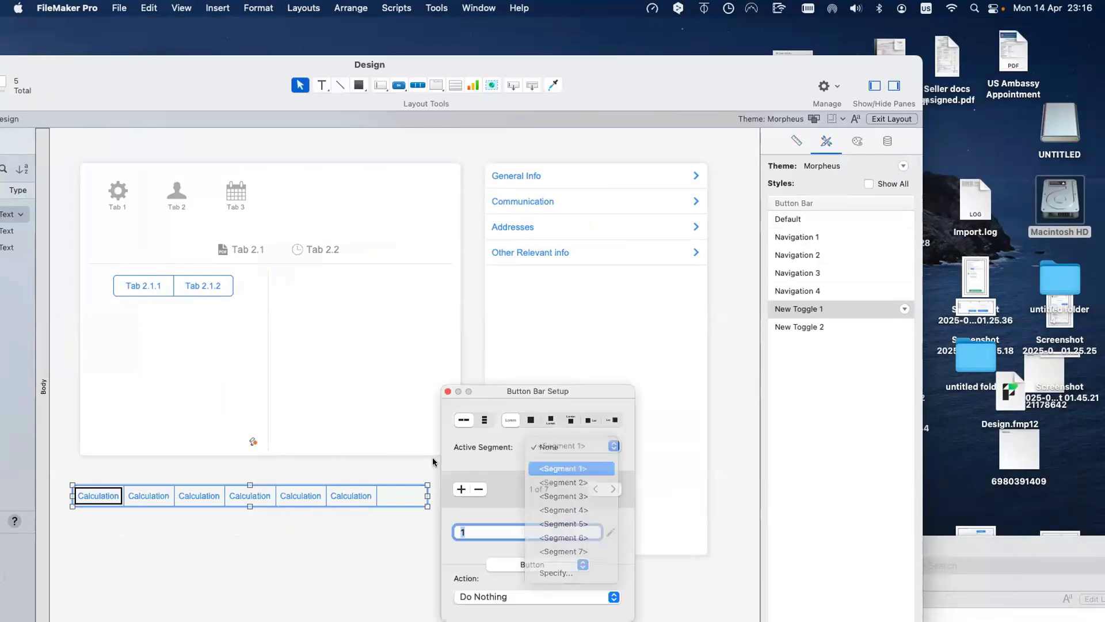
pyautogui.click(402, 496)
pyautogui.write('7')
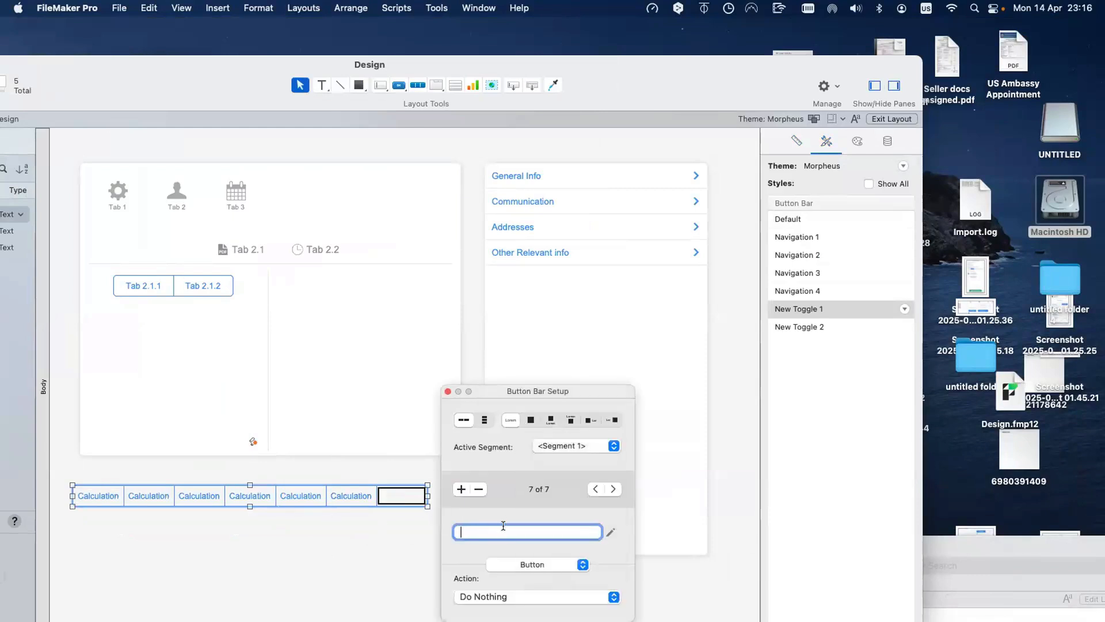
pyautogui.click(318, 530)
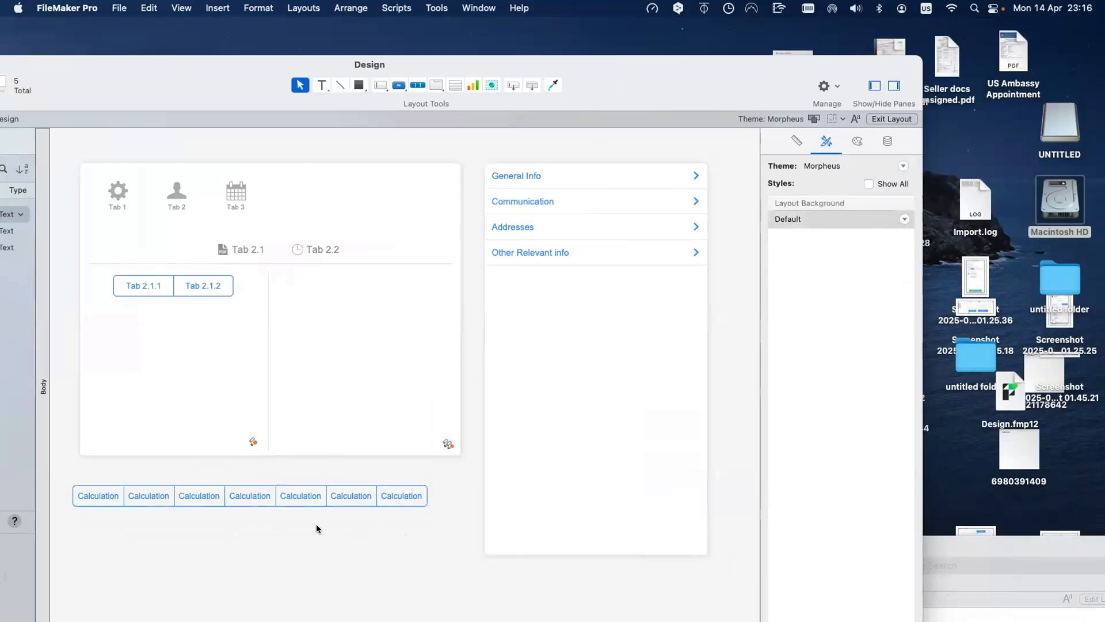
# Step: Check the segments 1 to 7 in Browse mode, then return to Layout mode with the bar selected
pyautogui.press('super+b')
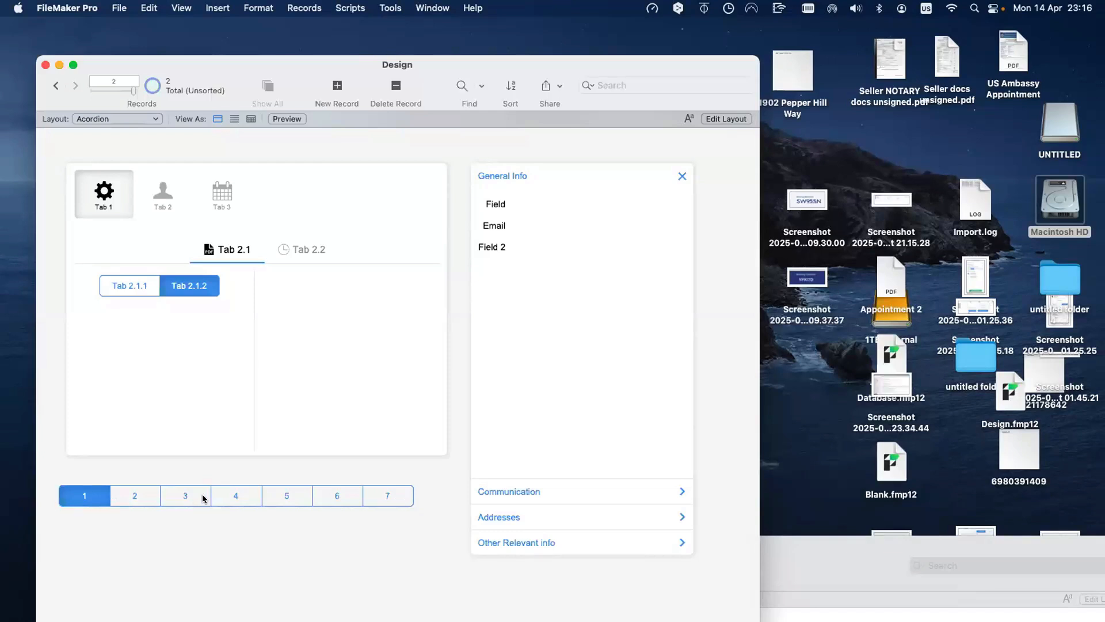
pyautogui.press('super+l')
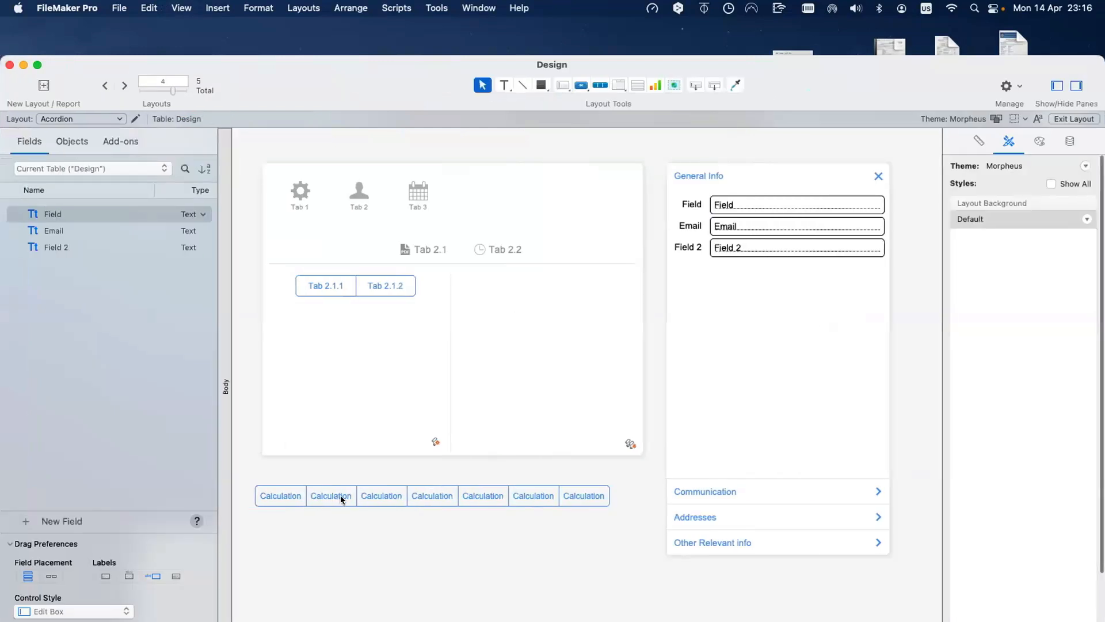
pyautogui.click(341, 497)
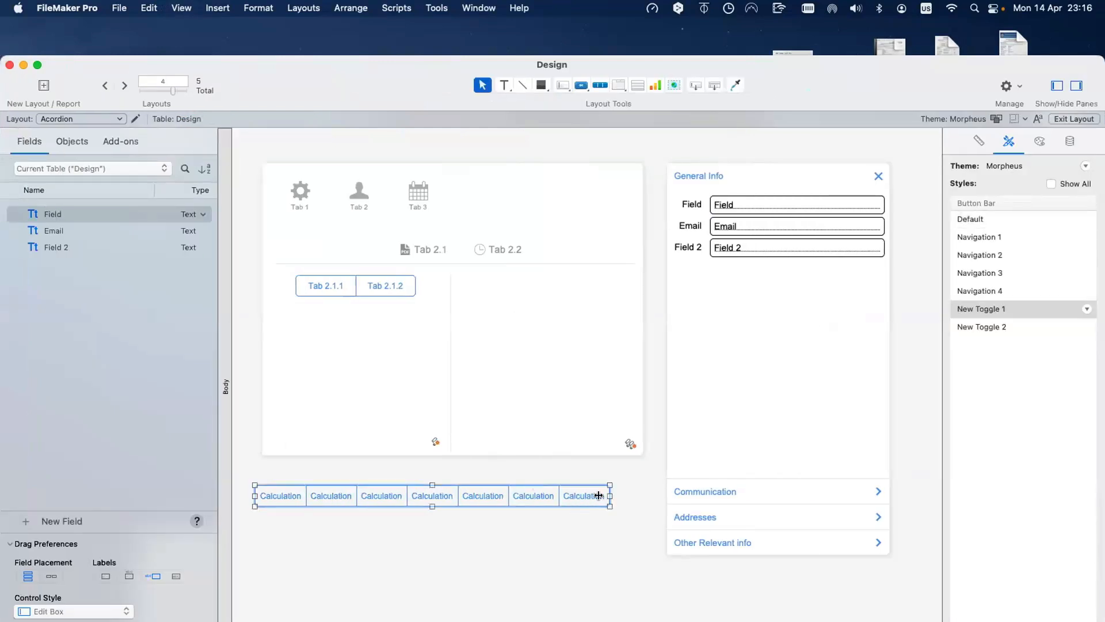
# Step: Widen the button bar to 590 pt and shift the General Info slide control to the right
pyautogui.moveTo(610, 496); pyautogui.dragTo(657, 495)
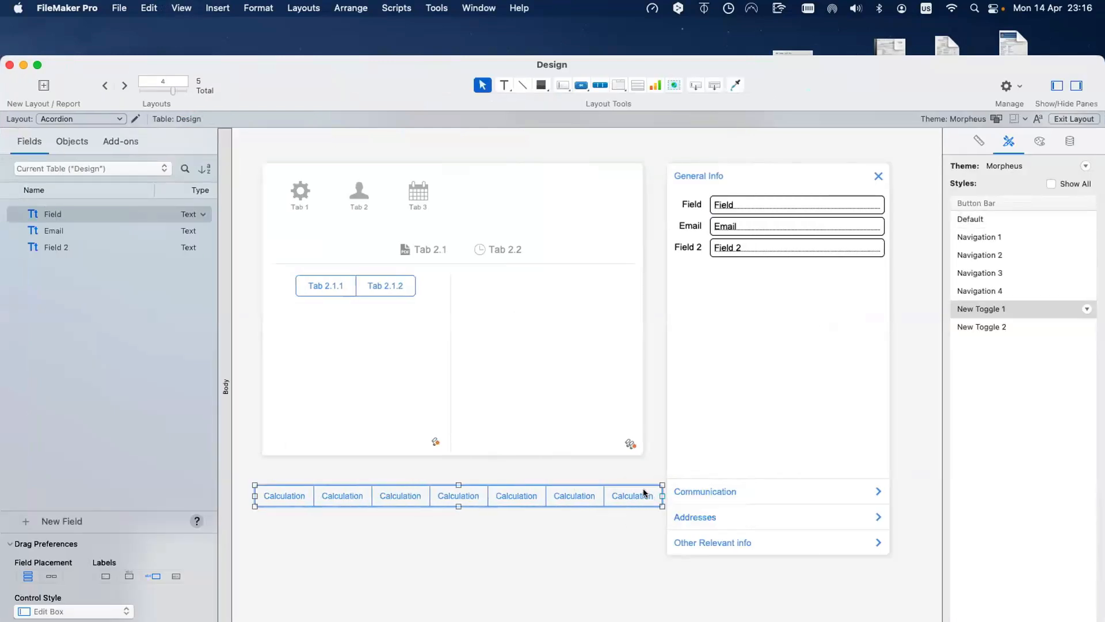
pyautogui.click(734, 416)
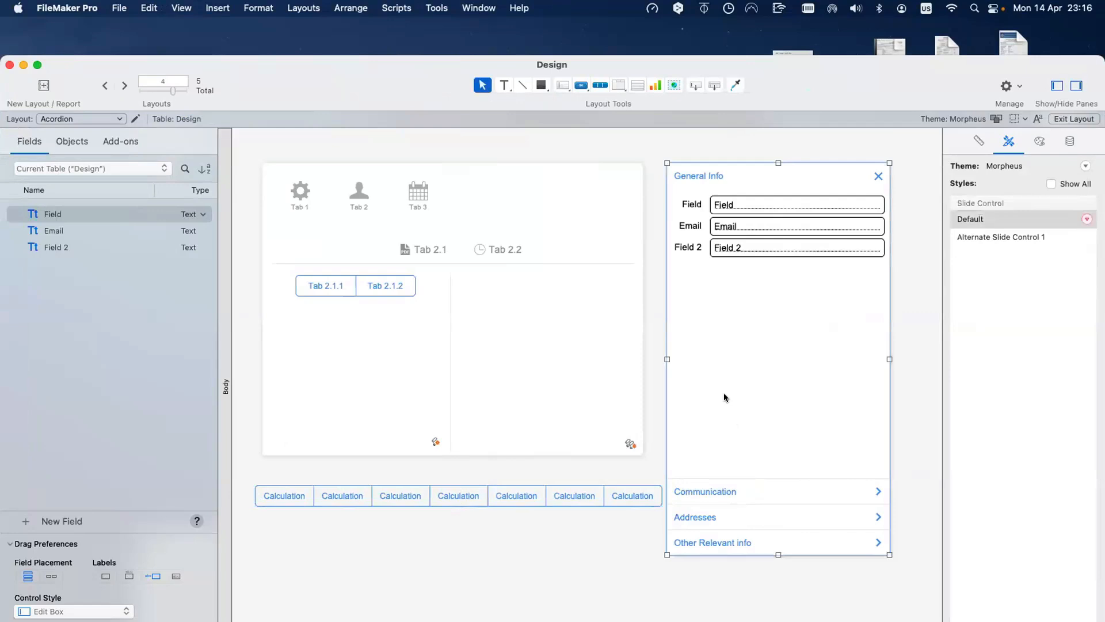
pyautogui.moveTo(756, 395); pyautogui.dragTo(788, 397)
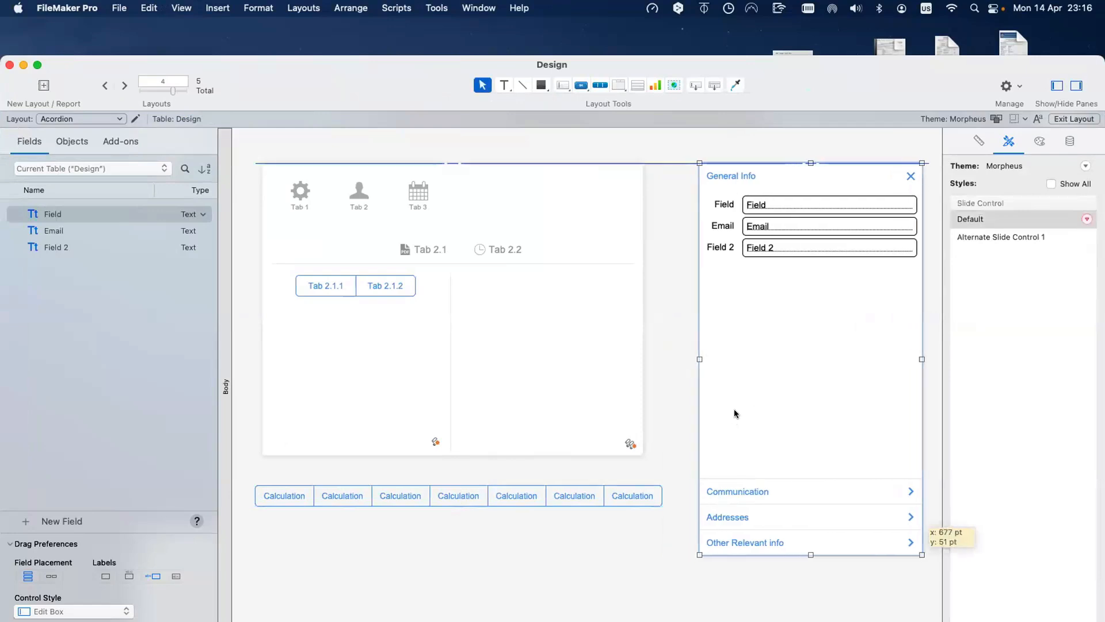
pyautogui.click(625, 498)
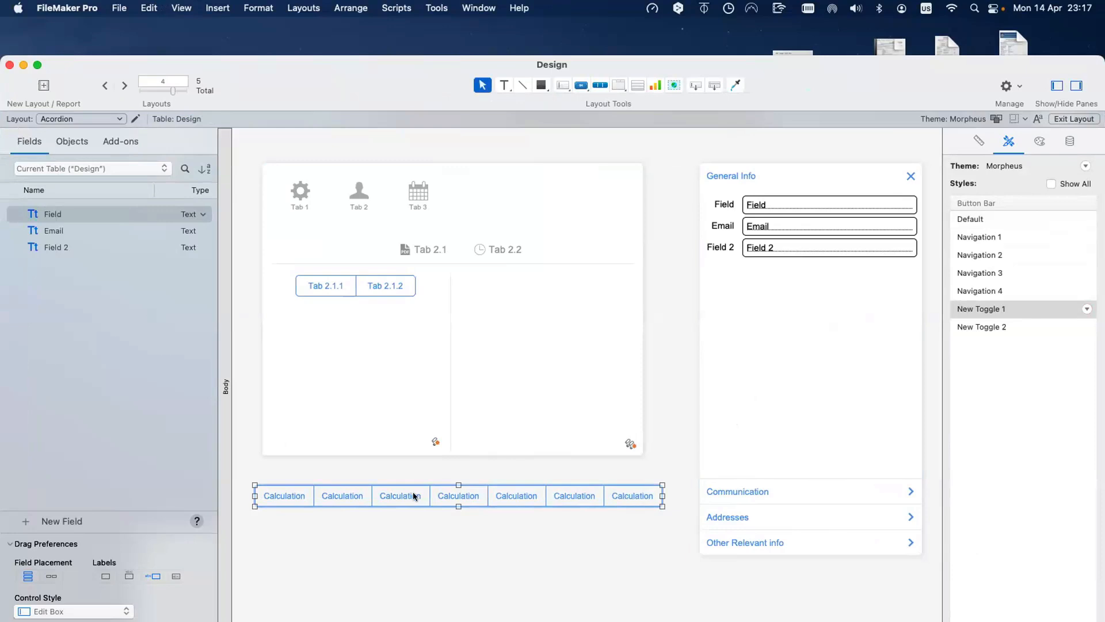
pyautogui.click(294, 497)
# Step: Label the first two segments 'Title 1' and 'Title 2'
pyautogui.doubleClick(295, 497)
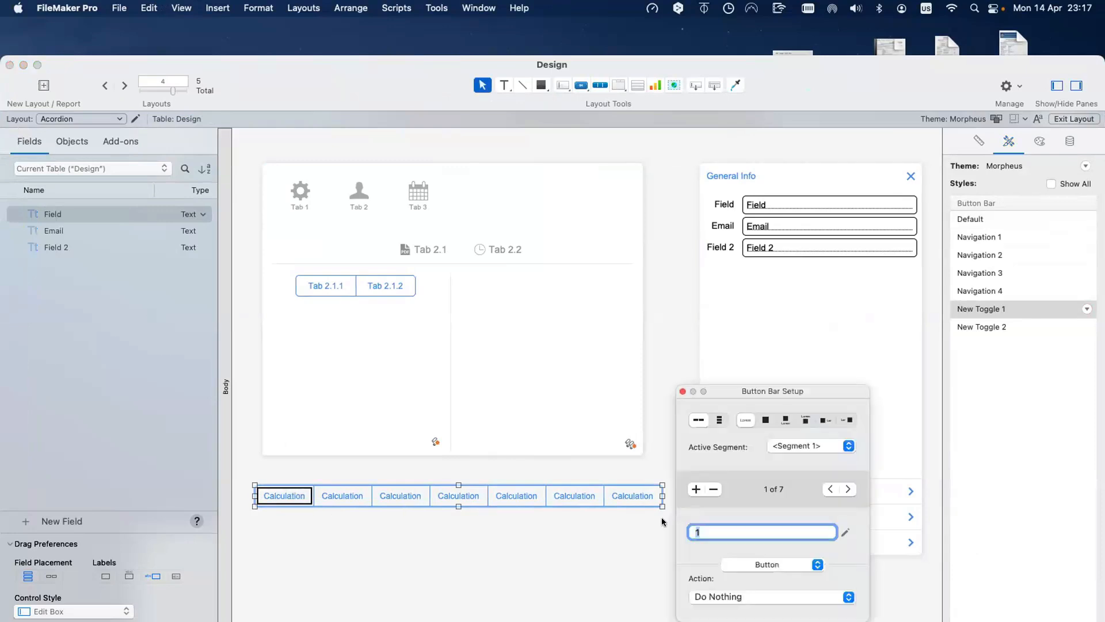
pyautogui.write('Title 1')
pyautogui.doubleClick(705, 532)
pyautogui.press('super+c')
pyautogui.press('Tab')
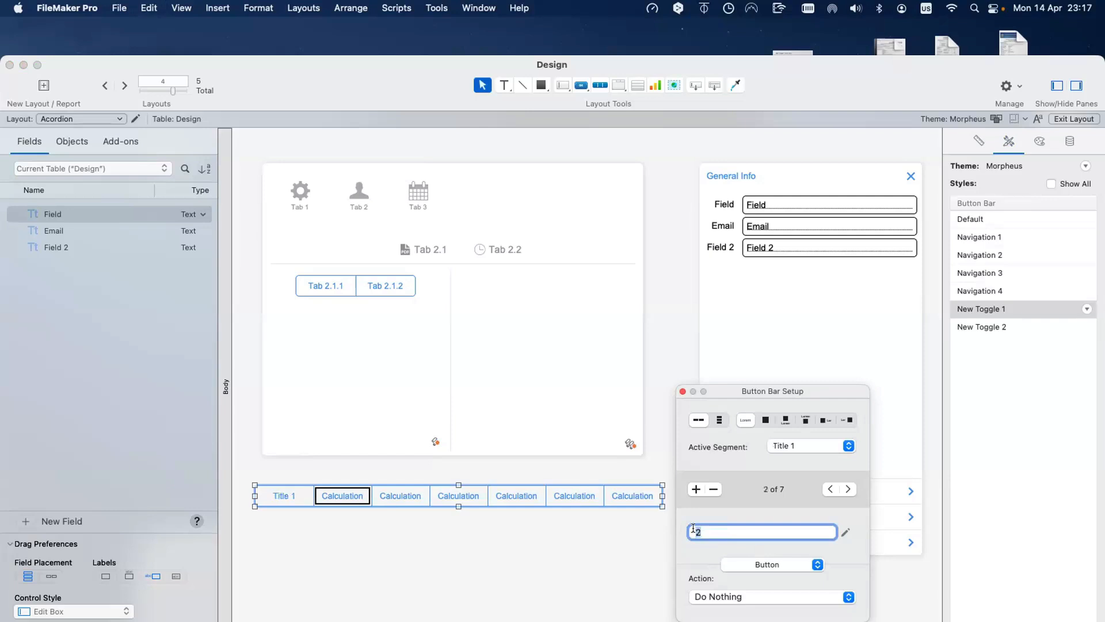
pyautogui.press('super+v')
pyautogui.write('2')
# Step: Label segments three to seven 'Title 3' through 'Title 7' and close Button Bar Setup
pyautogui.press('Tab')
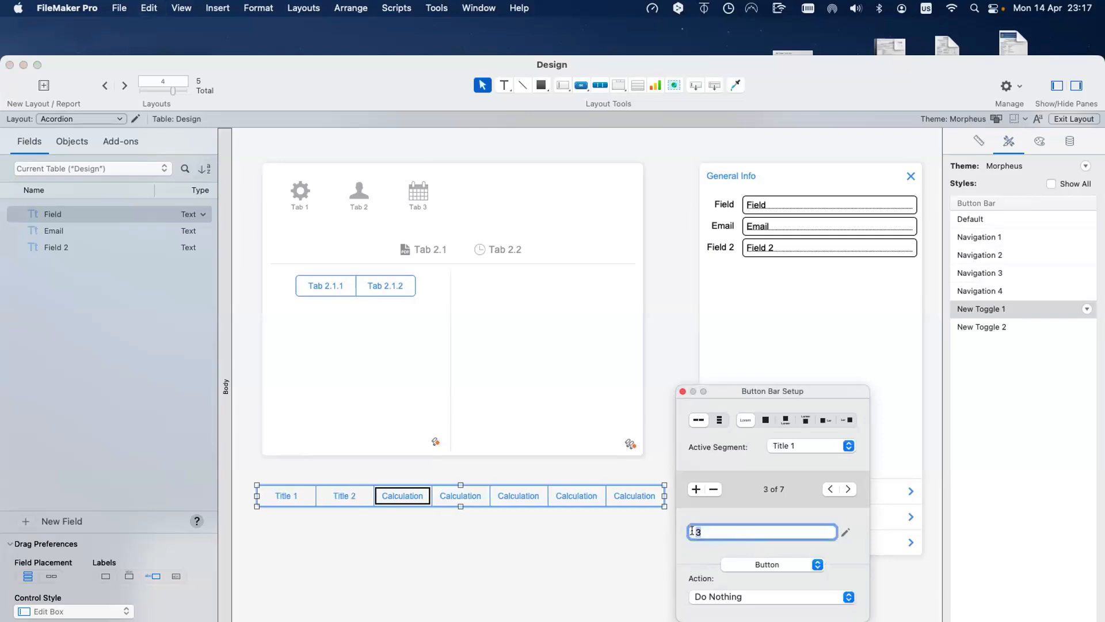
pyautogui.press('super+v')
pyautogui.write('3')
pyautogui.press('Tab')
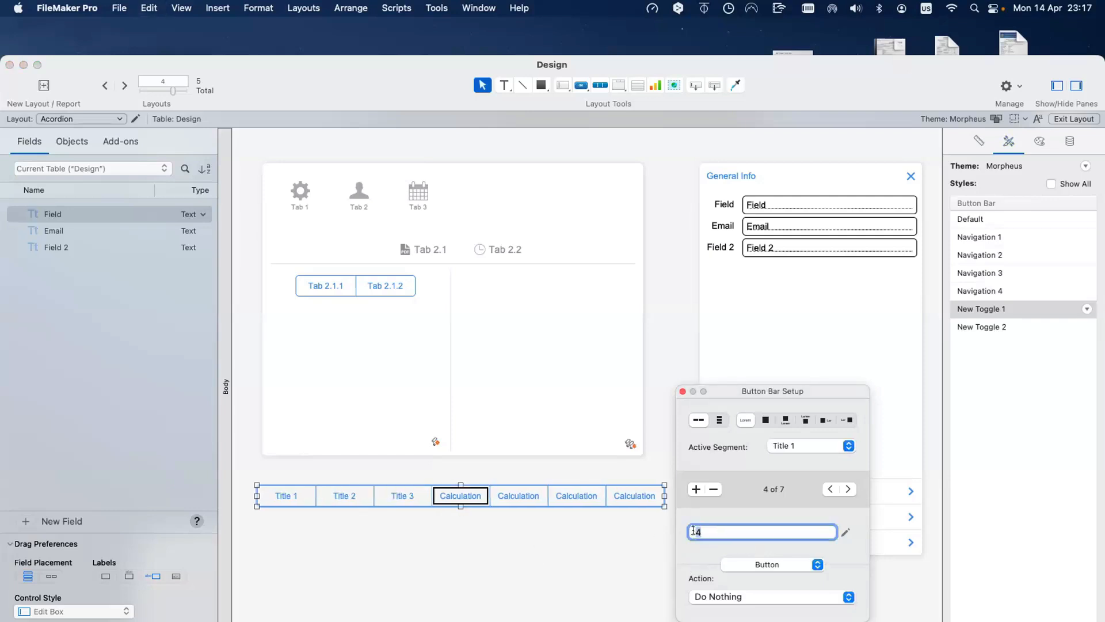
pyautogui.press('super+v')
pyautogui.write('4')
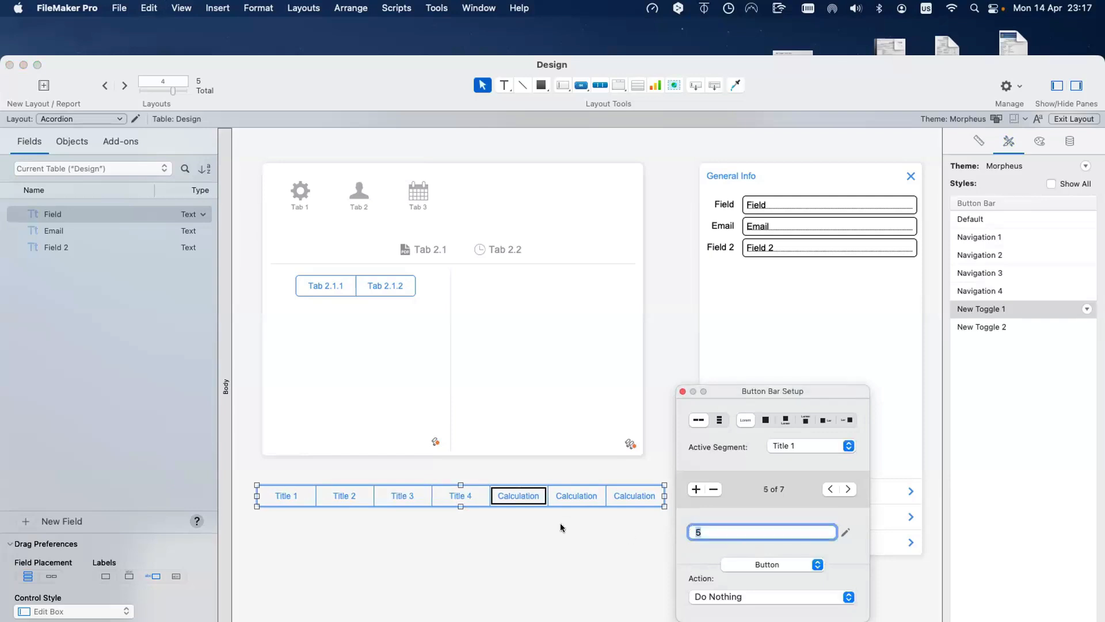
pyautogui.press('super+v')
pyautogui.click(576, 495)
pyautogui.press('super+v')
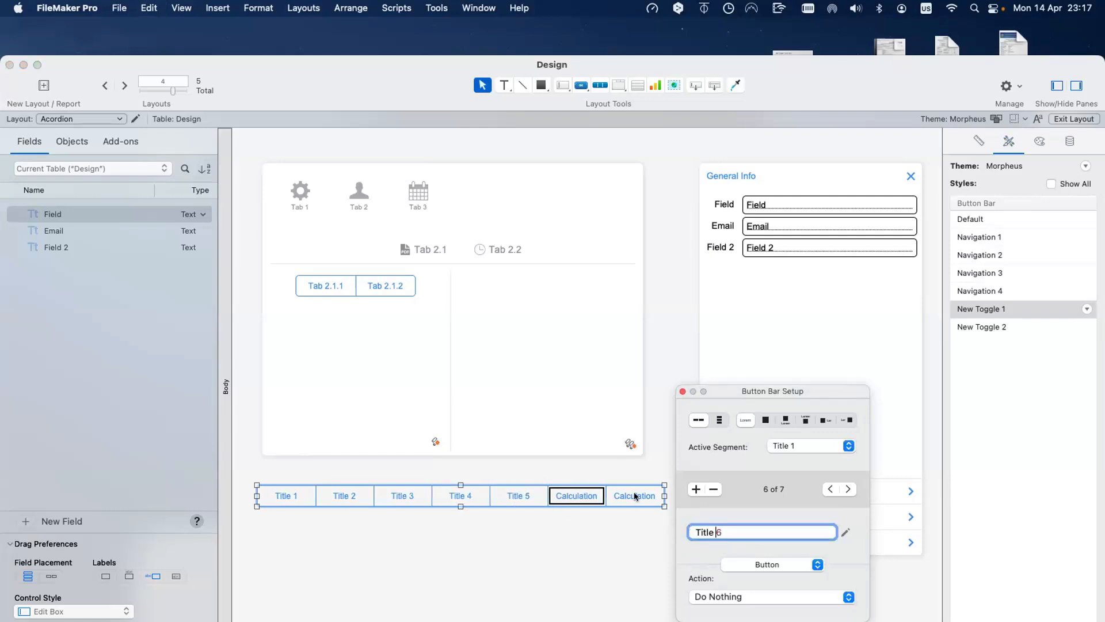
pyautogui.click(633, 496)
pyautogui.press('super+v')
pyautogui.click(642, 545)
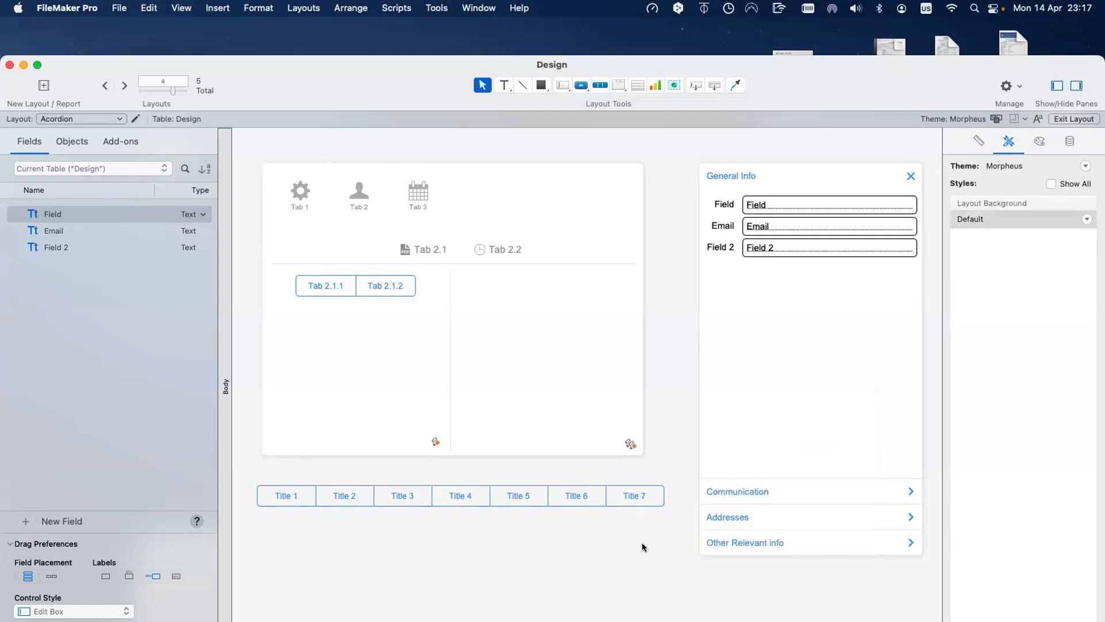
# Step: Set the Title 1 segment's action to Perform Script '(0002) Go to Tab [parameter]'
pyautogui.click(294, 502)
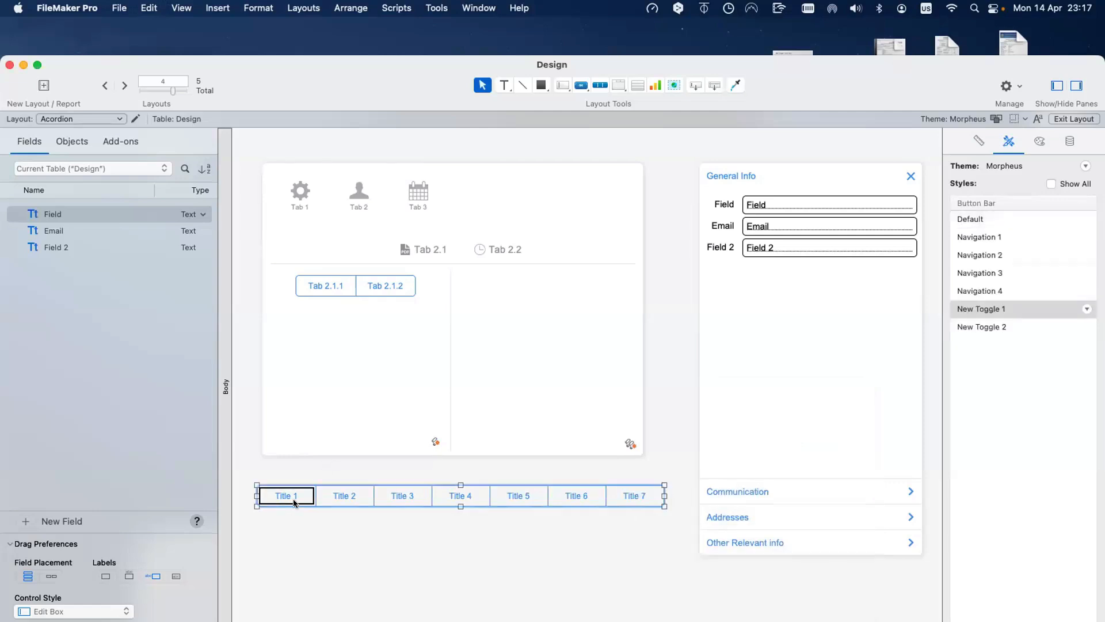
pyautogui.doubleClick(294, 501)
pyautogui.click(725, 595)
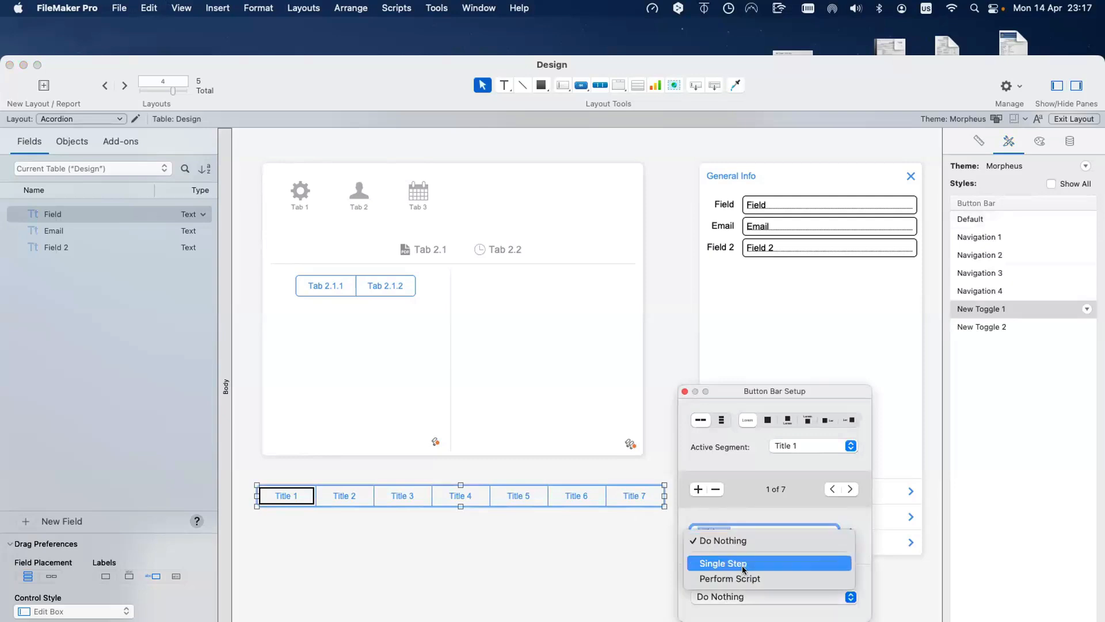
pyautogui.click(746, 577)
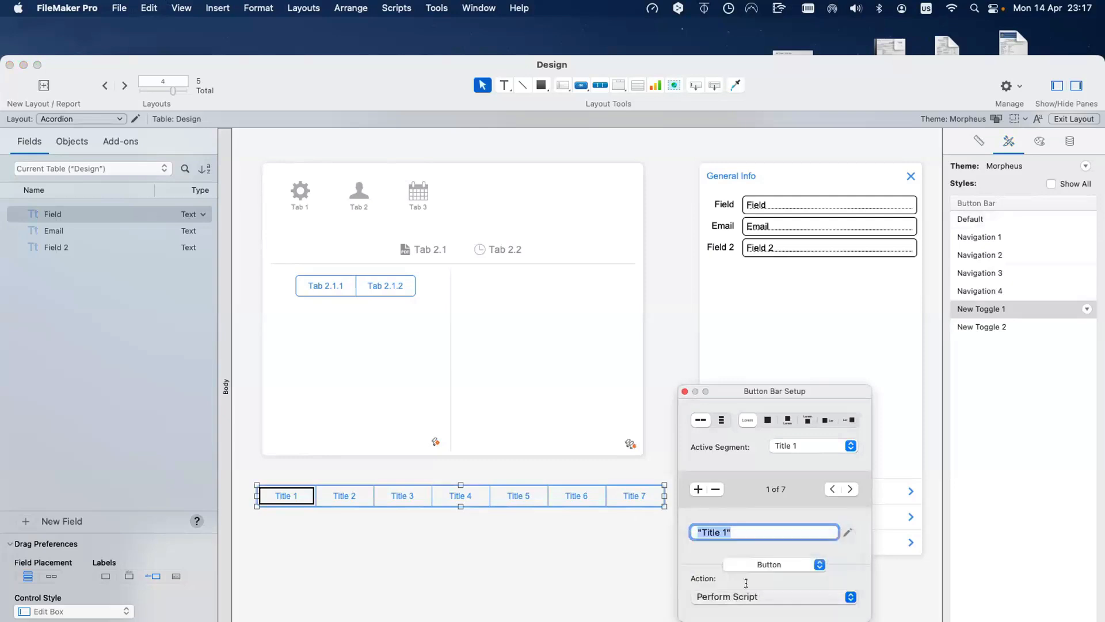
pyautogui.doubleClick(633, 301)
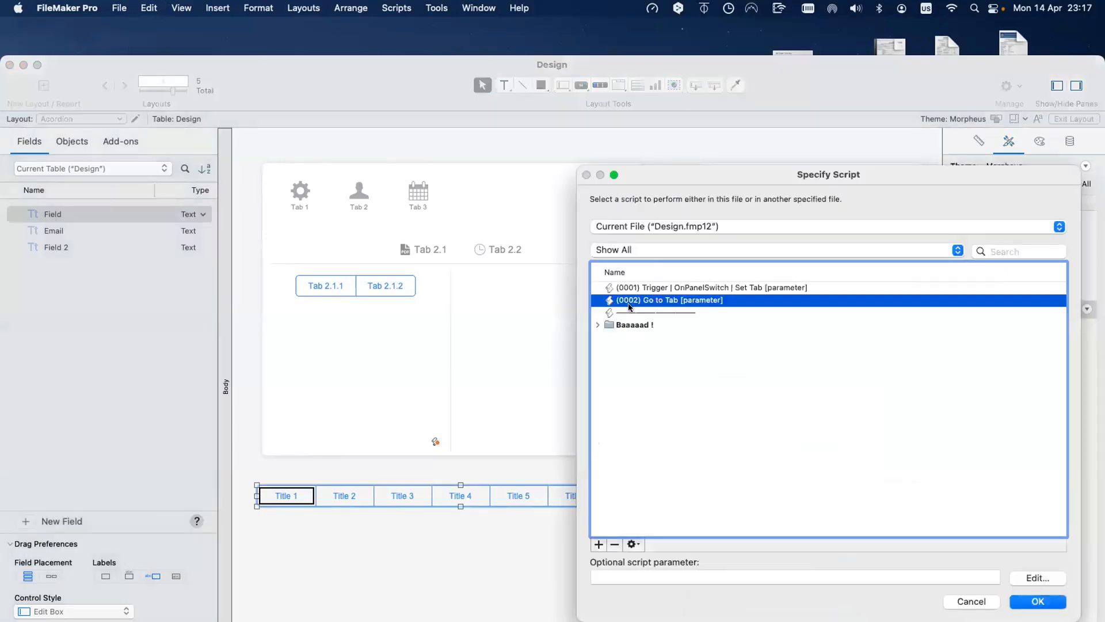
# Step: Give the Title 2 segment the same Go to Tab [parameter] script, then review the rest and close setup
pyautogui.click(850, 489)
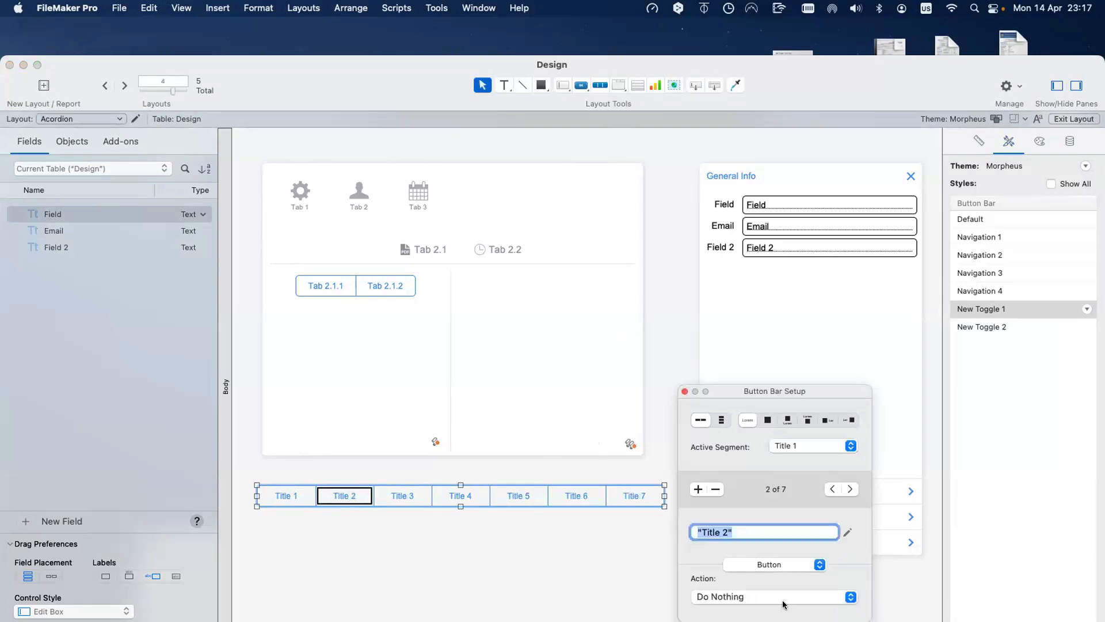
pyautogui.click(785, 598)
pyautogui.click(784, 580)
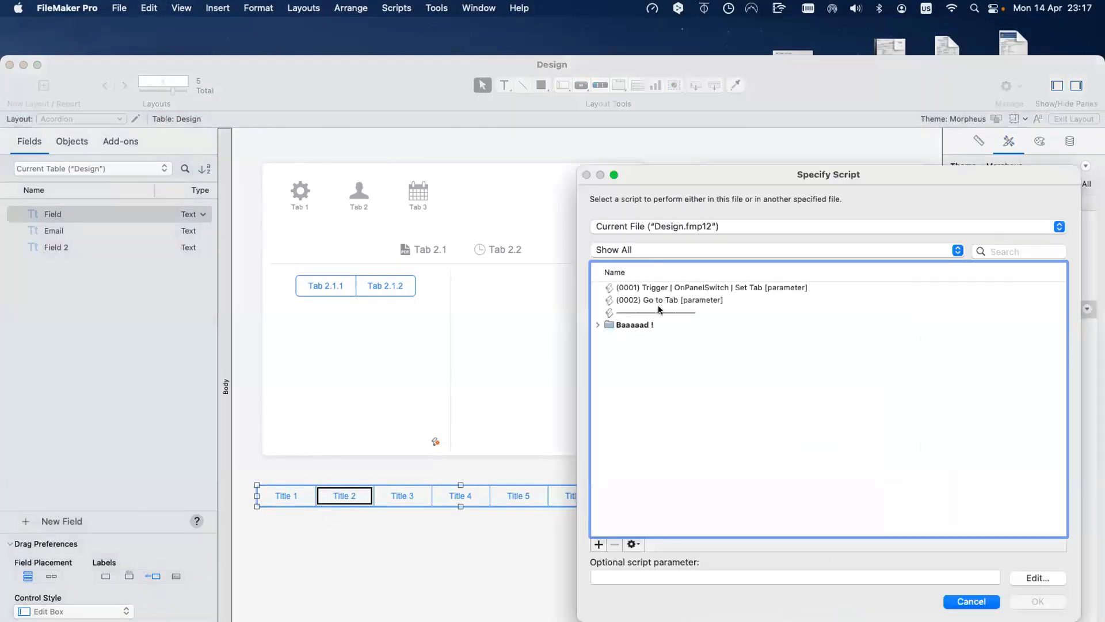
pyautogui.doubleClick(660, 302)
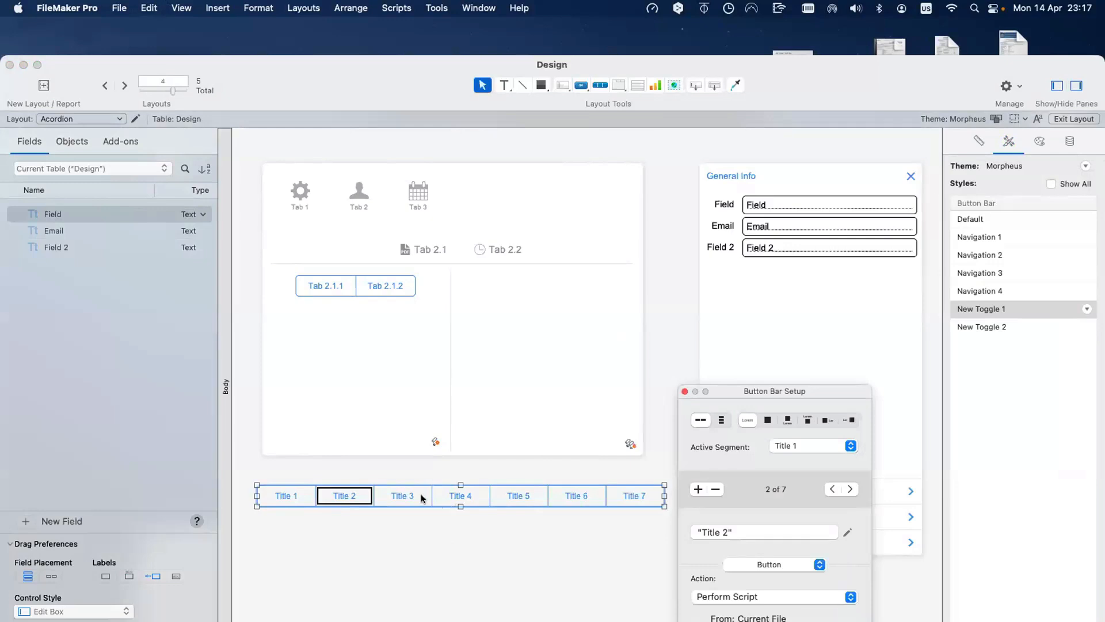
pyautogui.click(460, 494)
pyautogui.click(518, 496)
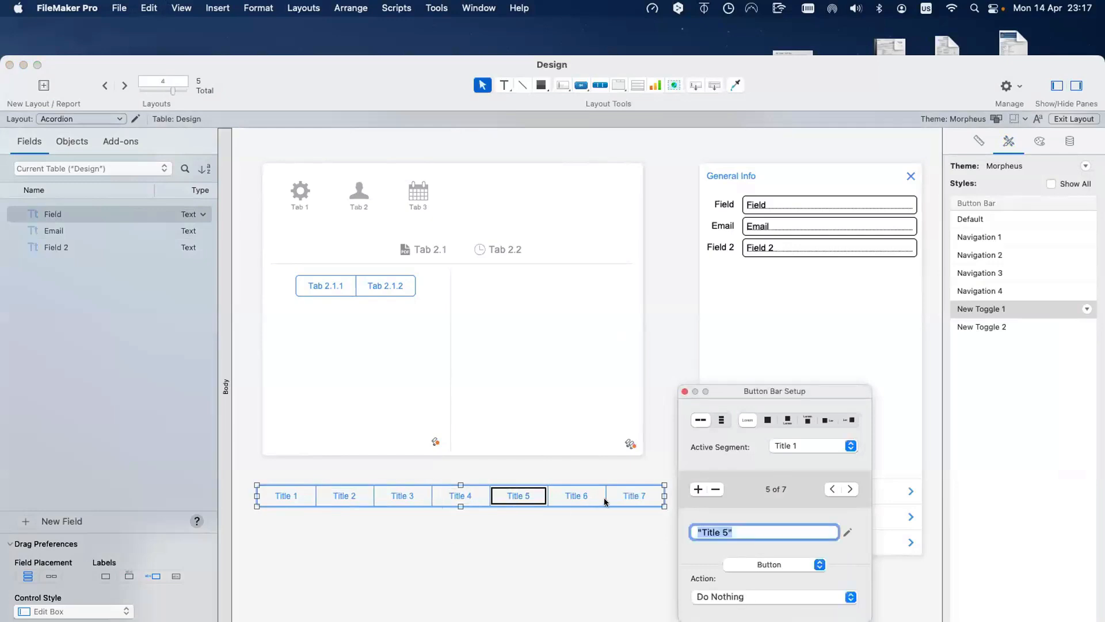
pyautogui.click(602, 498)
pyautogui.click(623, 499)
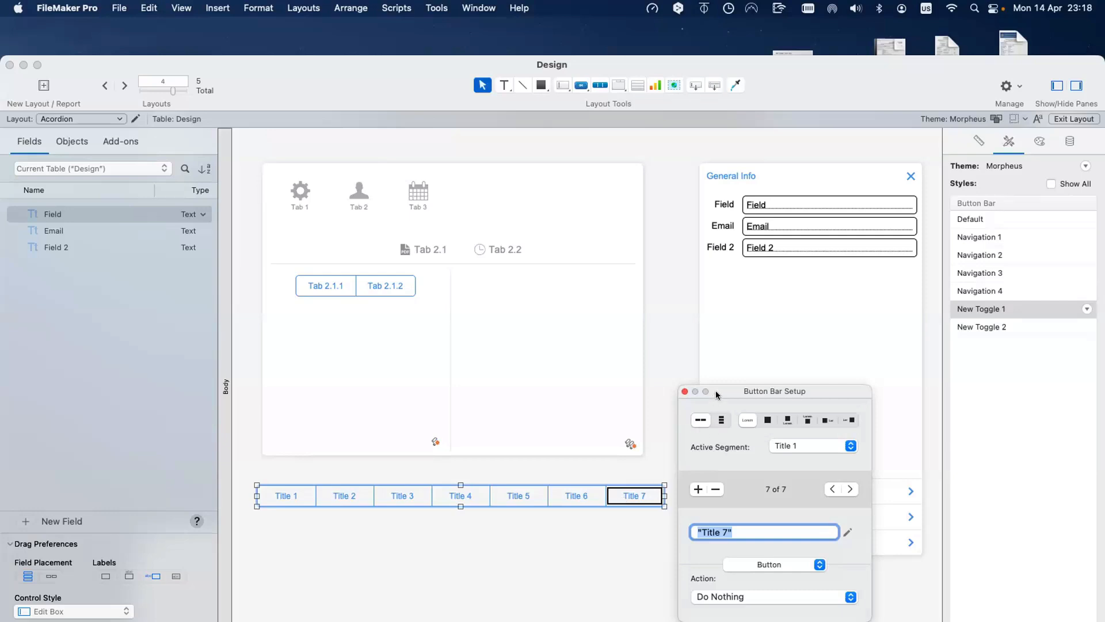
pyautogui.moveTo(715, 396); pyautogui.dragTo(727, 389)
pyautogui.click(551, 513)
# Step: Remove the button bar from the Accordion layout, trial-paste it into Layout #5, then undo
pyautogui.click(556, 488)
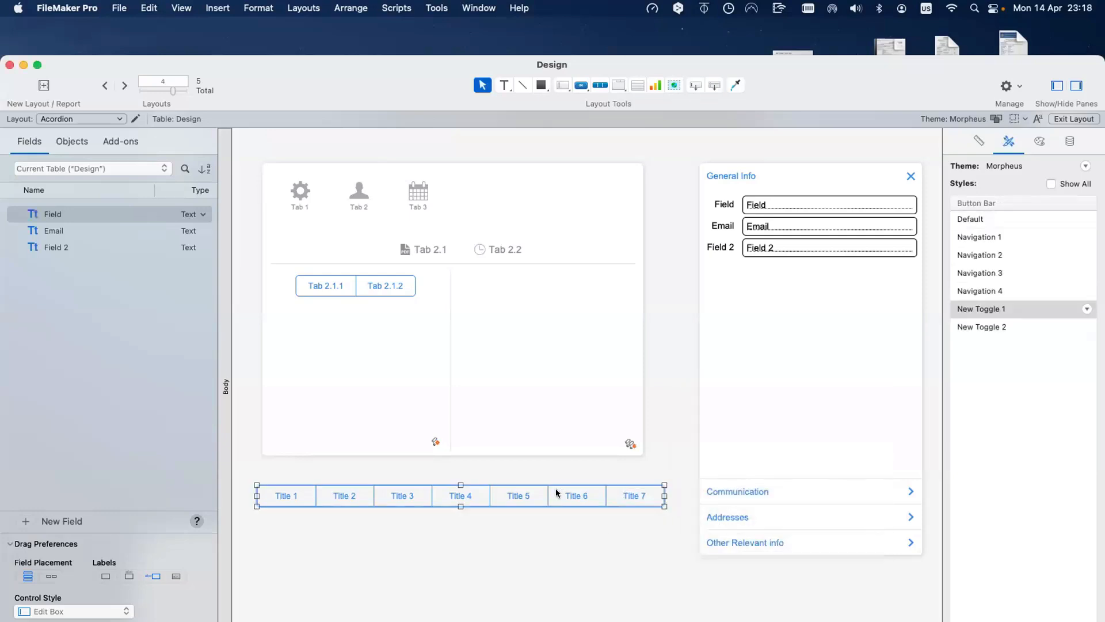
pyautogui.press('super+c')
pyautogui.press('BackSpace')
pyautogui.click(110, 119)
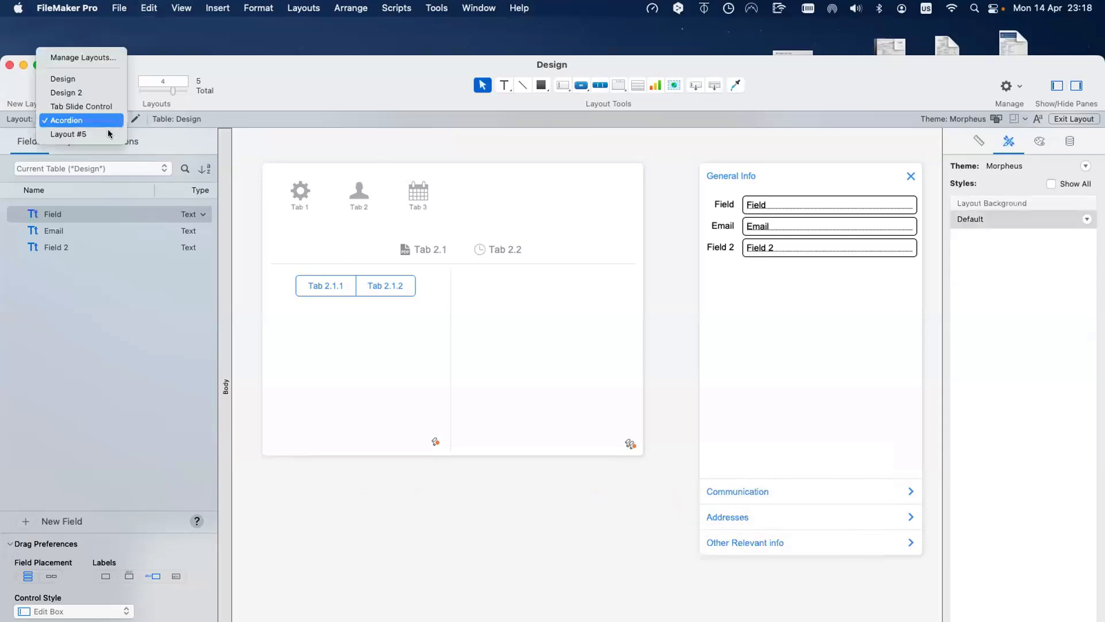
pyautogui.press('Return')
pyautogui.click(407, 316)
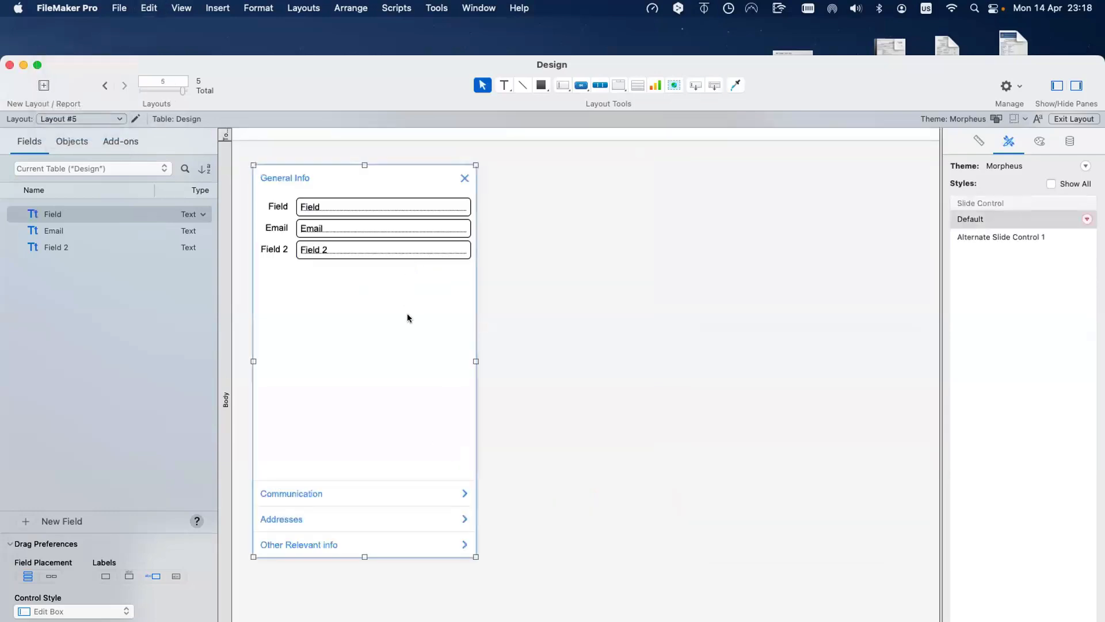
pyautogui.press('BackSpace')
pyautogui.click(593, 258)
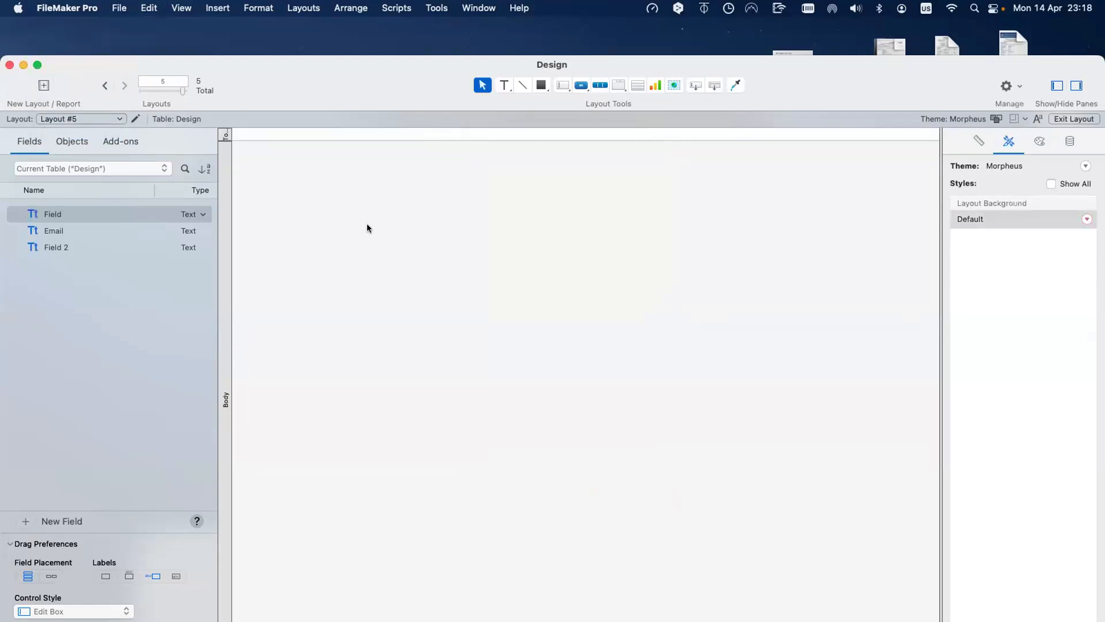
pyautogui.press('super+v')
pyautogui.moveTo(377, 226); pyautogui.dragTo(444, 188)
pyautogui.press('super+z')
pyautogui.press('super+z')
pyautogui.press('super+z')
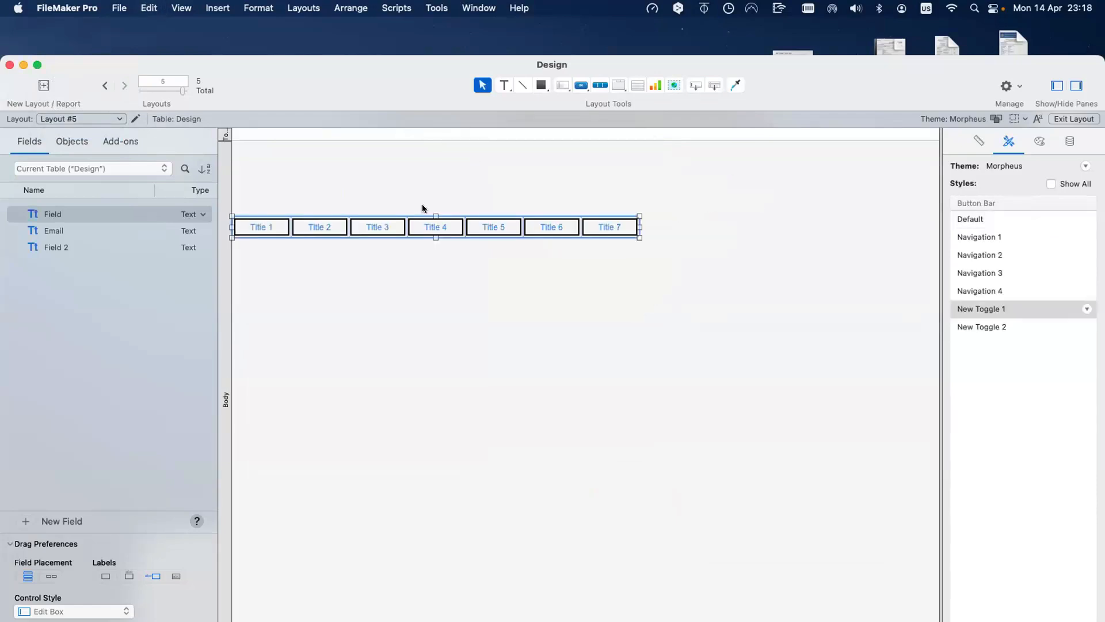
# Step: Create a new blank Layout #6 and paste the button bar near its top
pyautogui.click(43, 86)
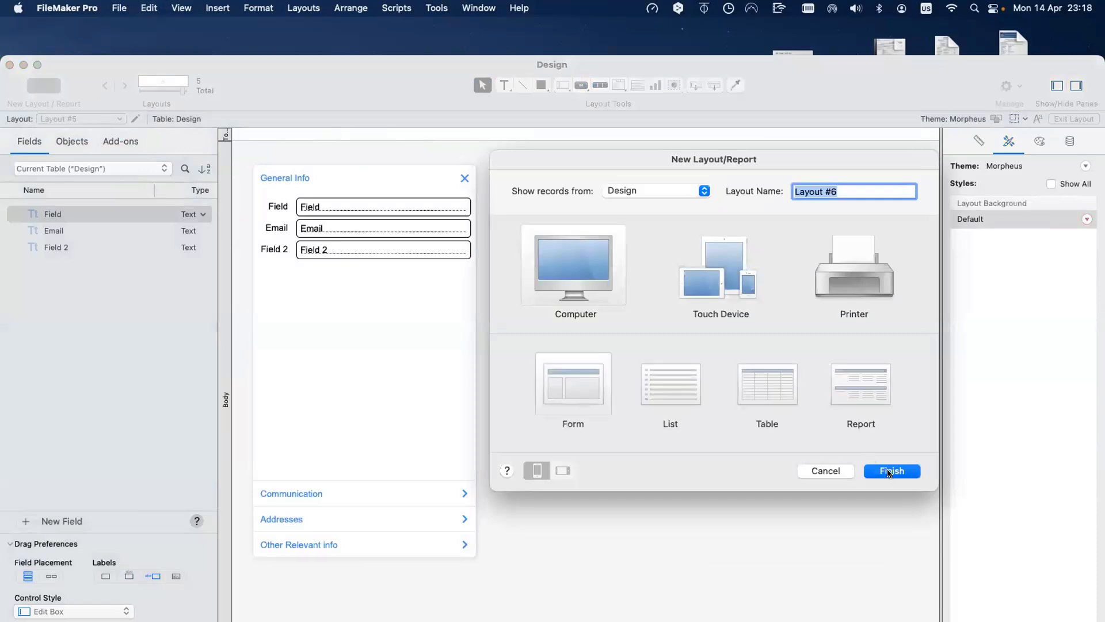
pyautogui.click(890, 472)
pyautogui.press('super+v')
pyautogui.moveTo(437, 268); pyautogui.dragTo(482, 202)
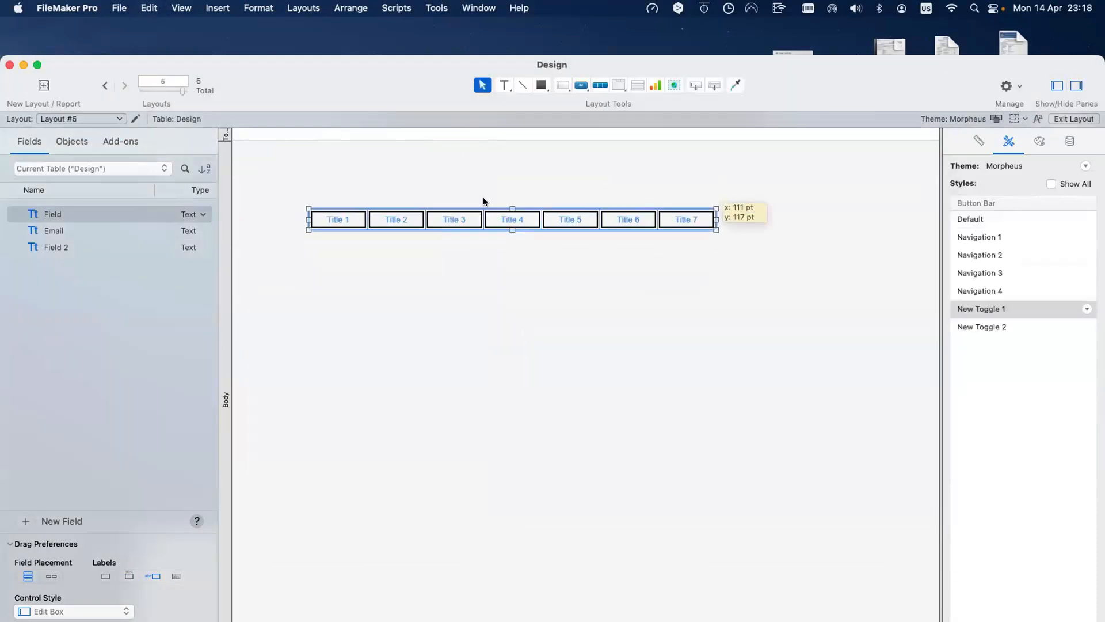
pyautogui.click(495, 254)
# Step: Duplicate the button bar, make the copy vertical and widen it to 233 pt
pyautogui.press('super+v')
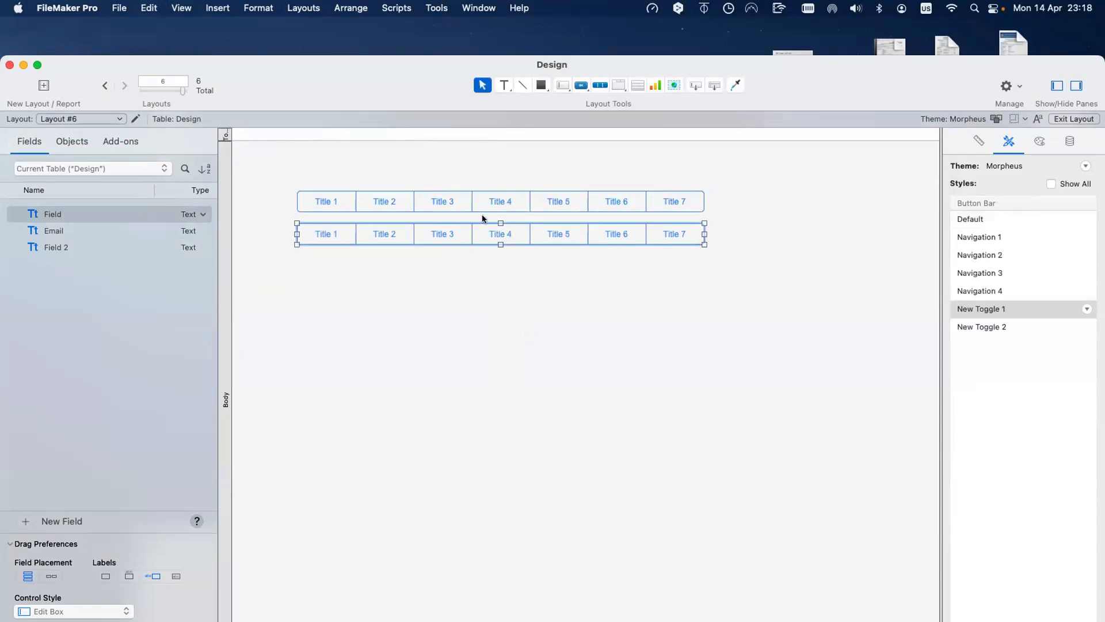
pyautogui.doubleClick(312, 234)
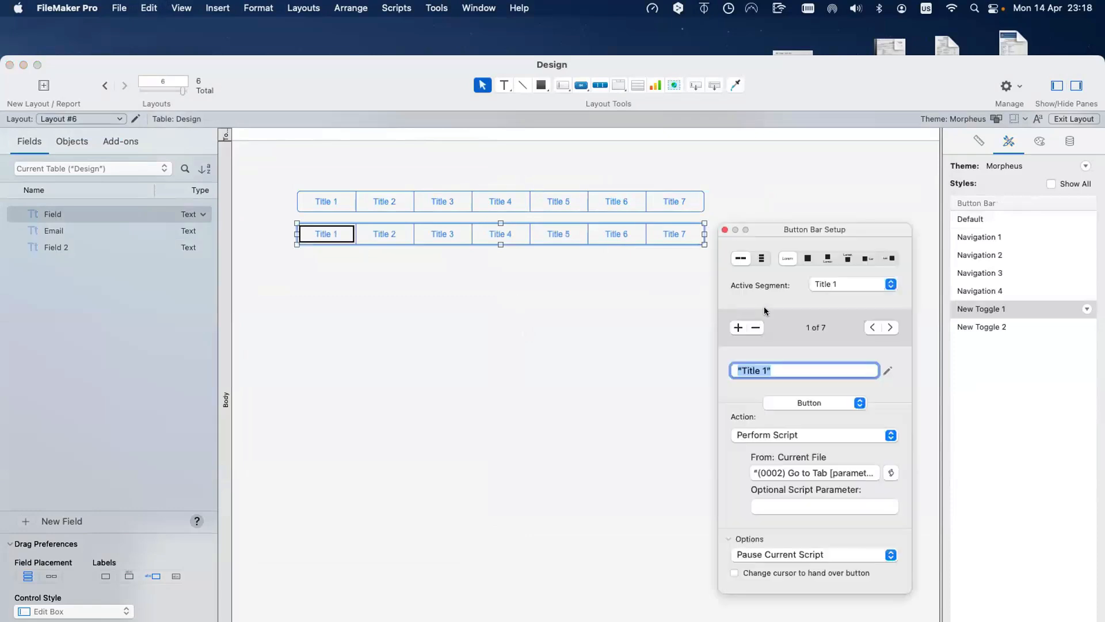
pyautogui.click(762, 259)
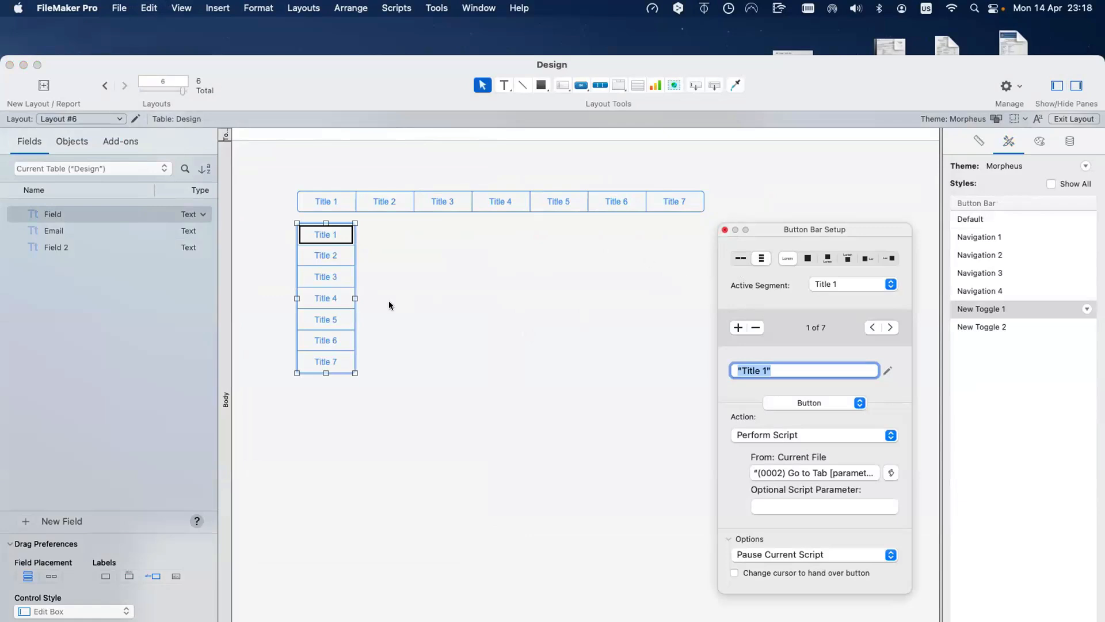
pyautogui.moveTo(355, 298); pyautogui.dragTo(425, 349)
pyautogui.click(488, 359)
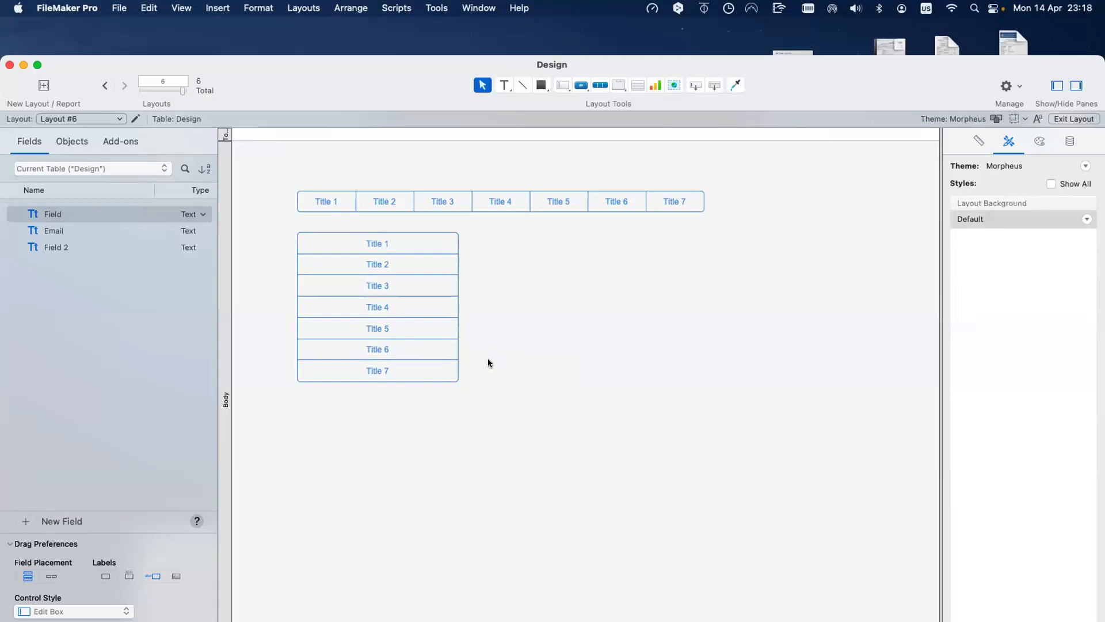
# Step: Add empty segments after Title 7 on the horizontal bar and stretch it wider to the right
pyautogui.doubleClick(334, 203)
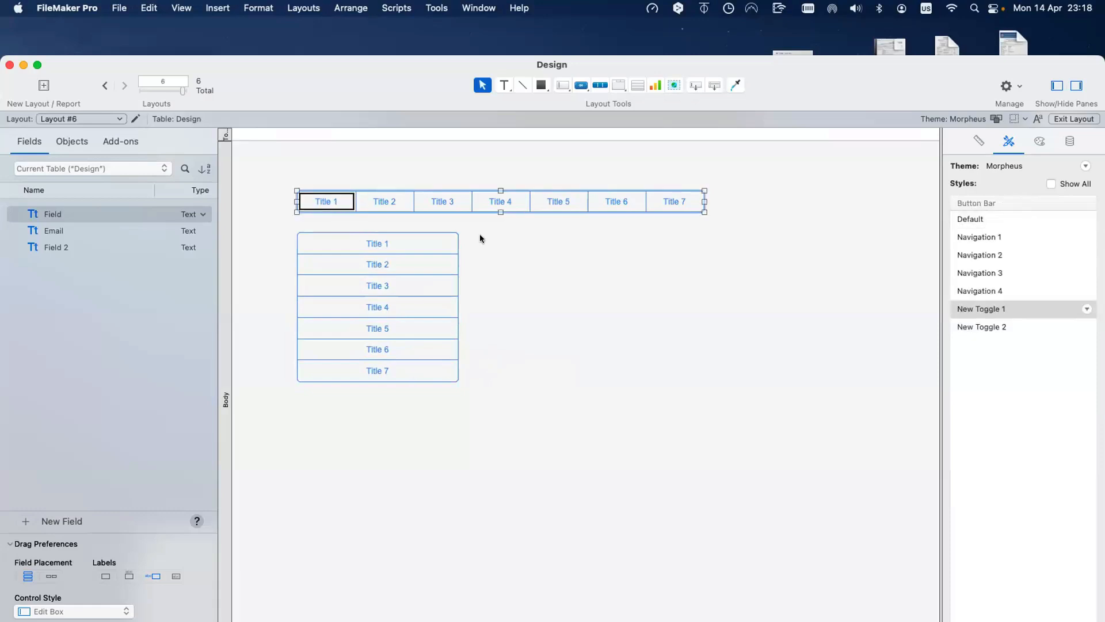
pyautogui.click(674, 202)
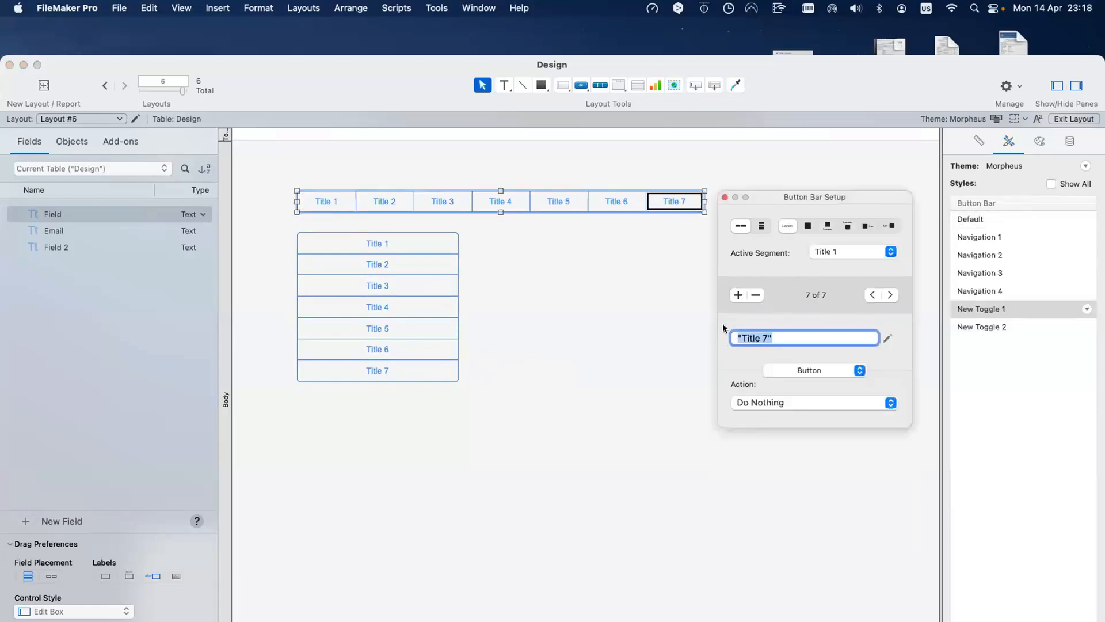
pyautogui.click(737, 295)
pyautogui.click(737, 294)
pyautogui.click(738, 295)
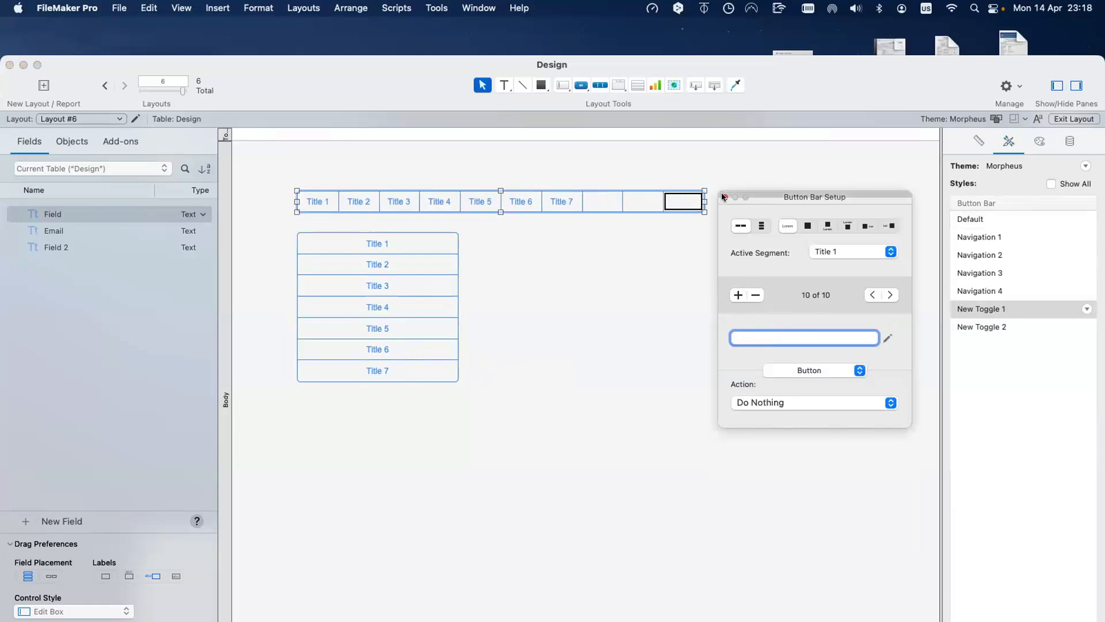
pyautogui.moveTo(706, 201); pyautogui.dragTo(843, 201)
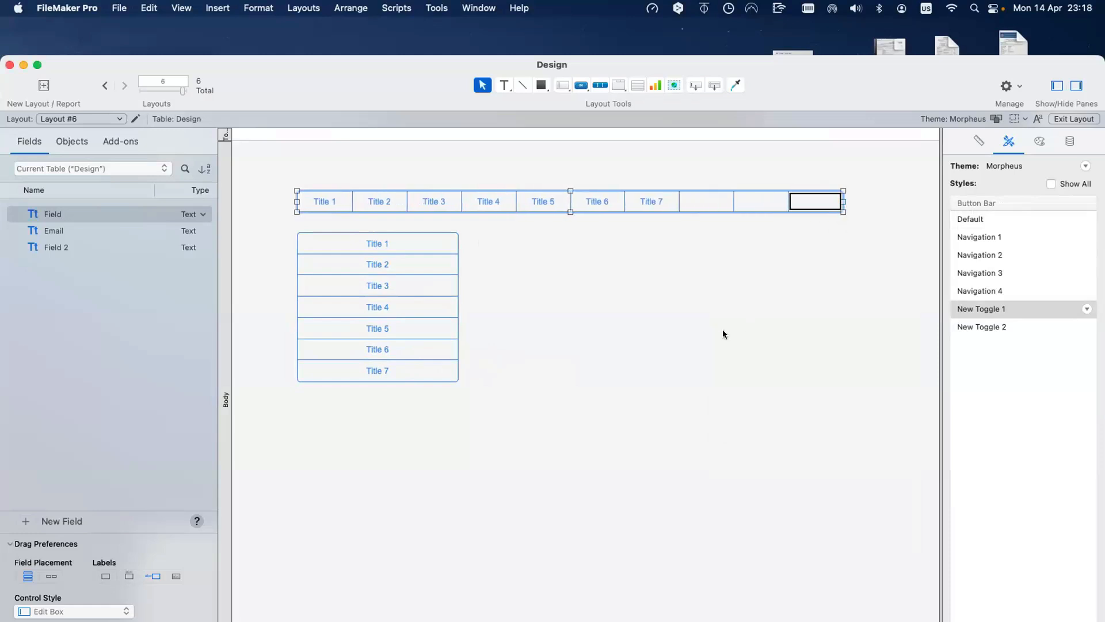
pyautogui.click(713, 335)
# Step: Add two empty segments to the vertical bar and make its rows taller
pyautogui.doubleClick(385, 371)
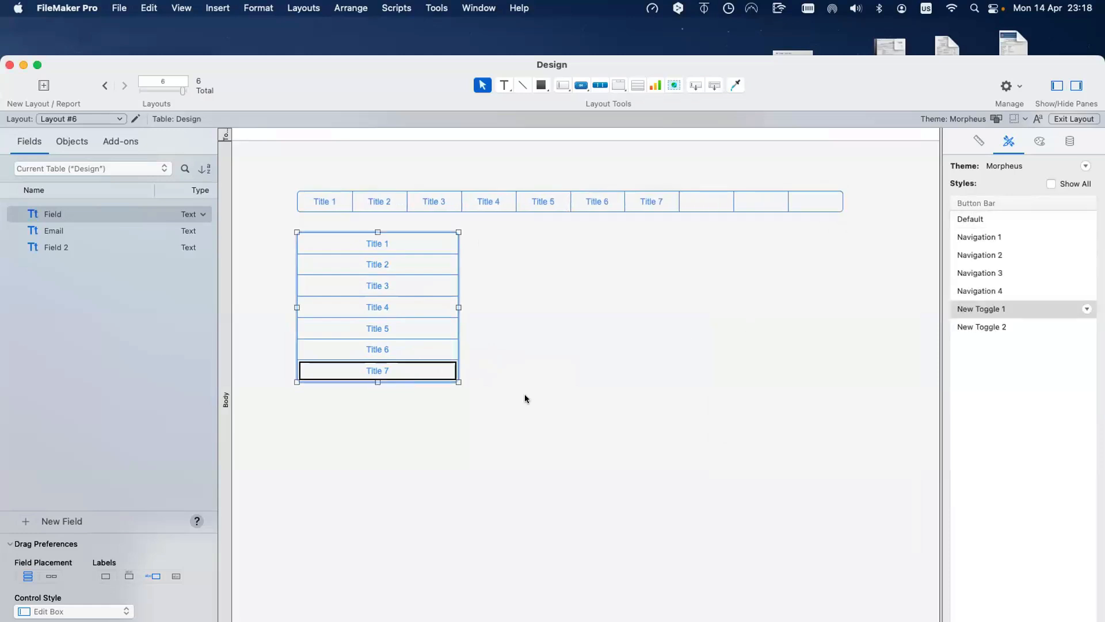
pyautogui.click(493, 337)
pyautogui.click(493, 338)
pyautogui.click(493, 337)
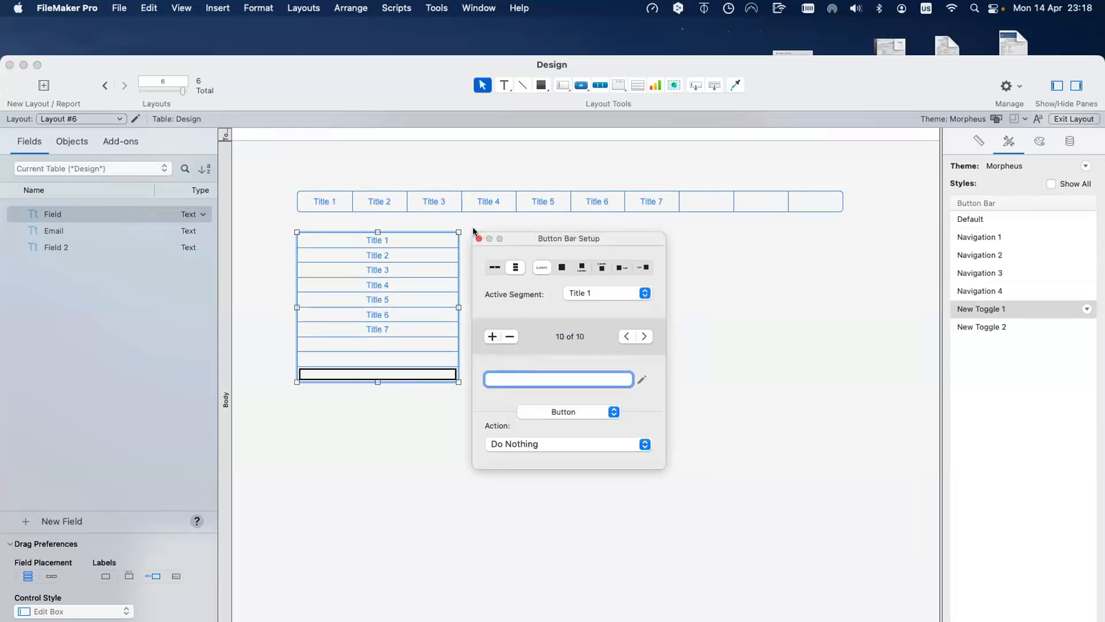
pyautogui.click(371, 387)
pyautogui.moveTo(377, 383); pyautogui.dragTo(384, 485)
pyautogui.click(559, 415)
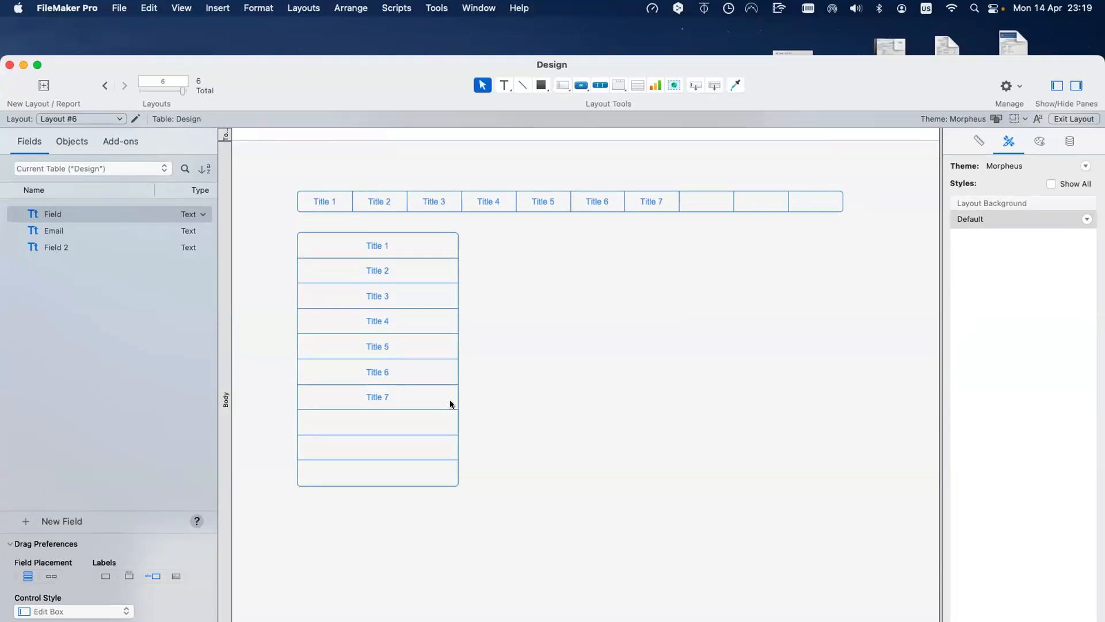
pyautogui.click(406, 422)
# Step: Give the vertical bar's eighth segment a calculated label using Get ( CurrentDate )
pyautogui.click(406, 425)
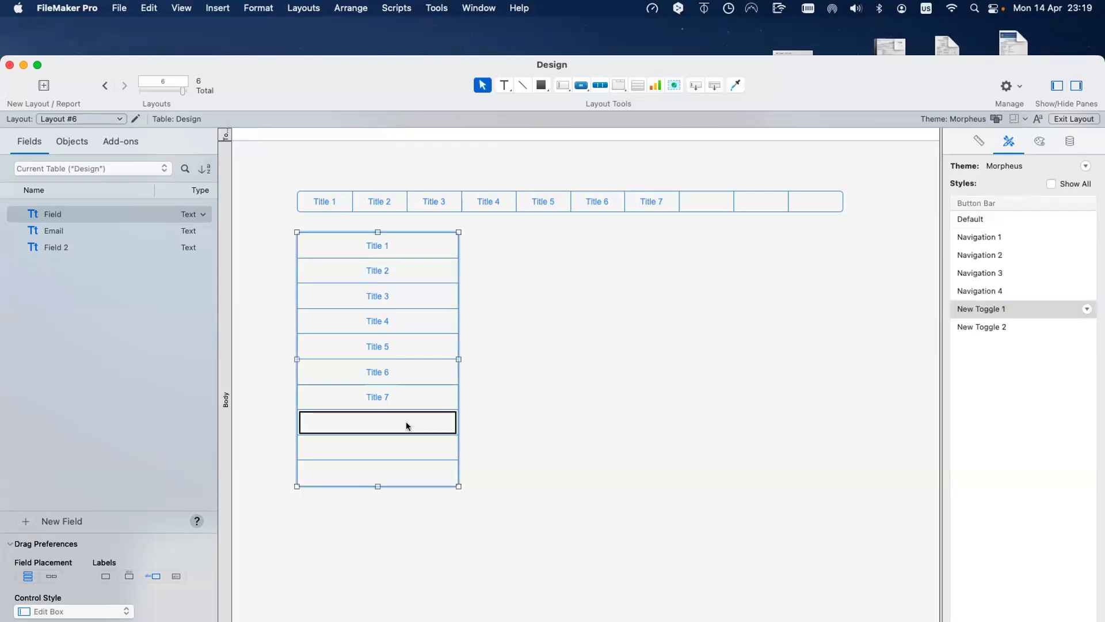
pyautogui.doubleClick(414, 421)
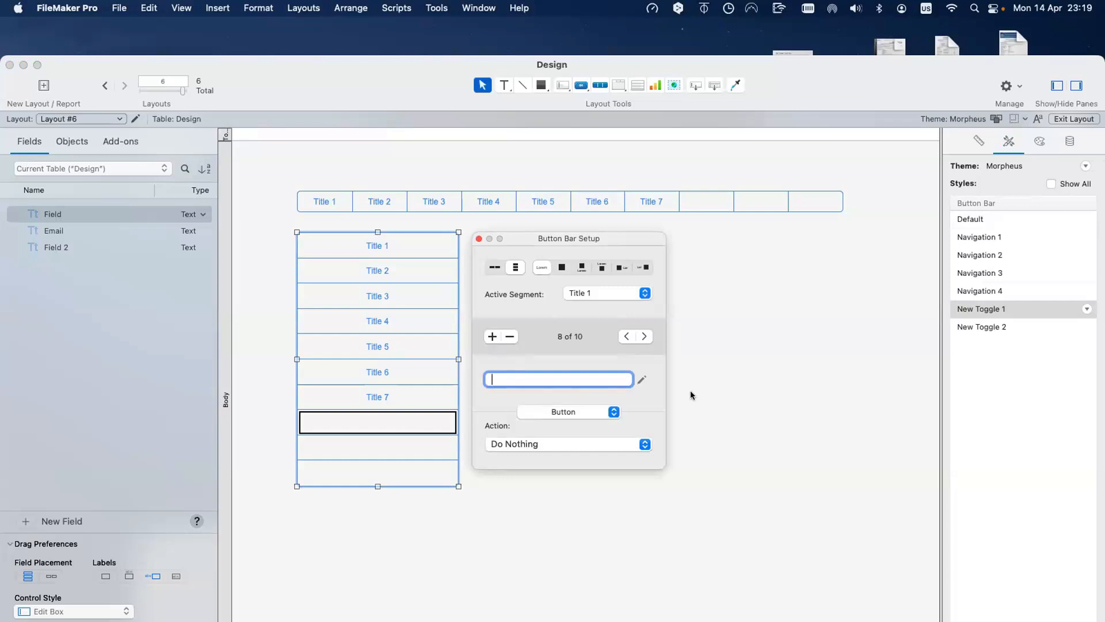
pyautogui.click(643, 381)
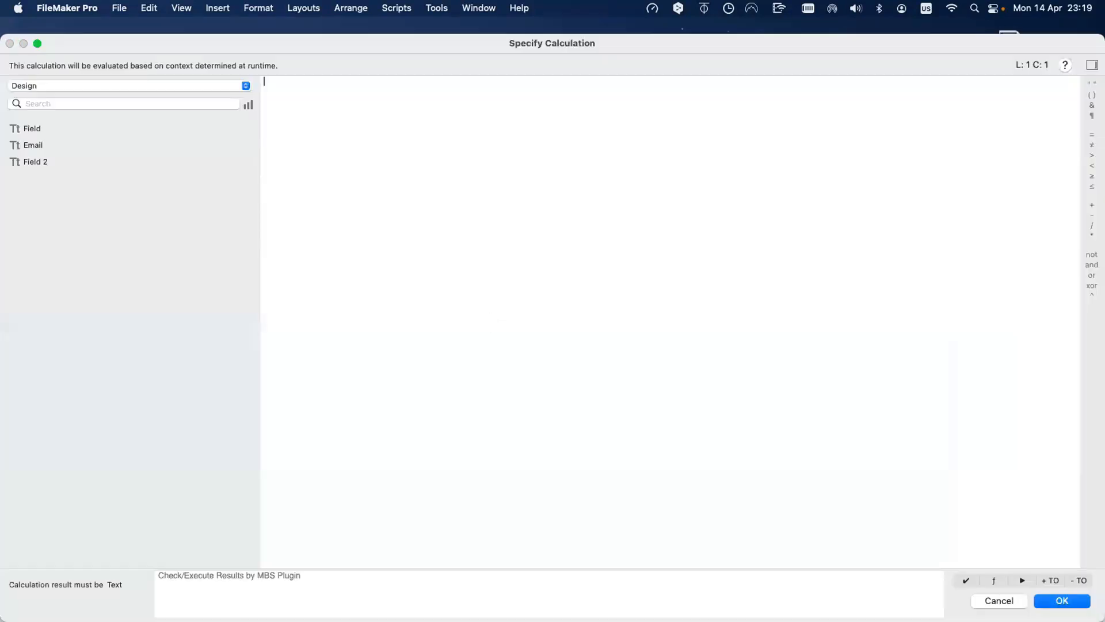
pyautogui.write('Get (  )current')
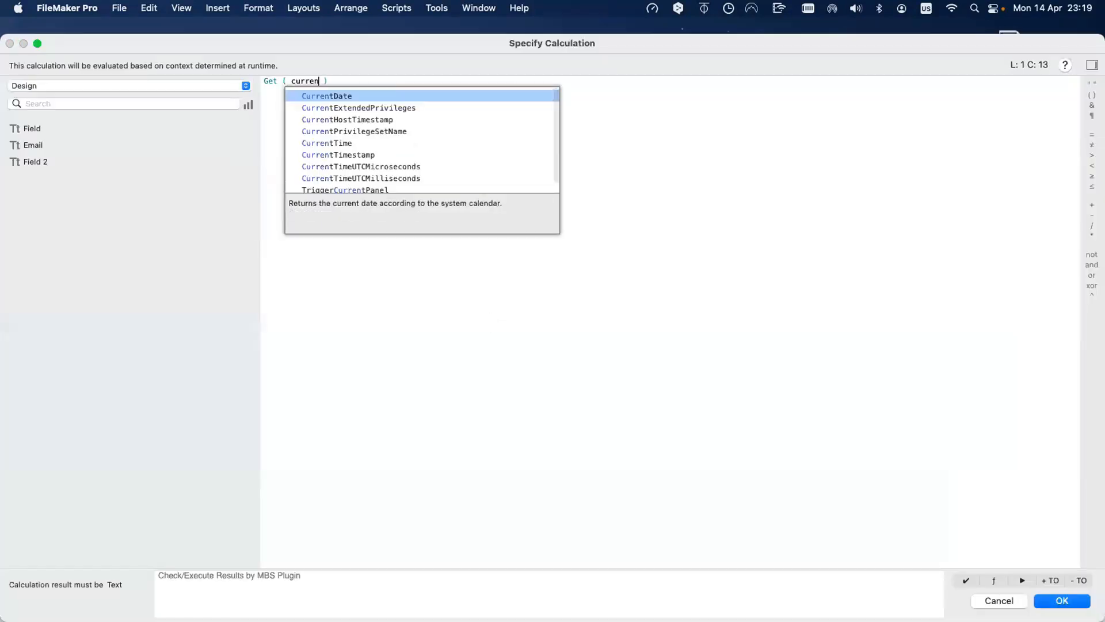
pyautogui.press('Return')
pyautogui.press('Return')
pyautogui.click(427, 449)
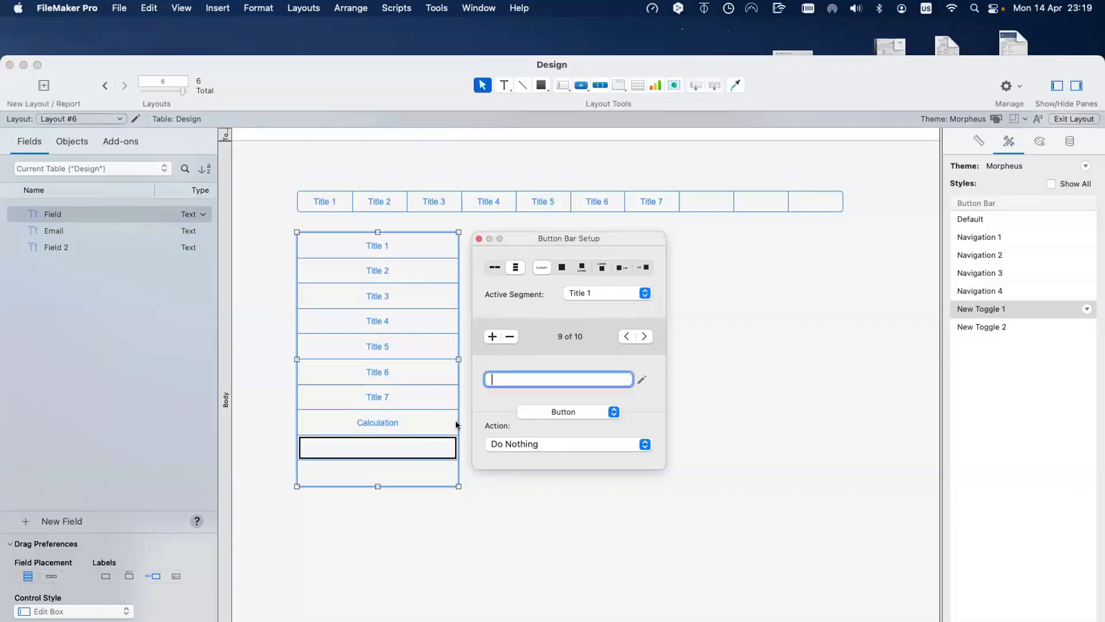
# Step: Set the ninth segment's label to the calculation Get ( AccountName )
pyautogui.click(643, 377)
pyautogui.write('get')
pyautogui.press('Return')
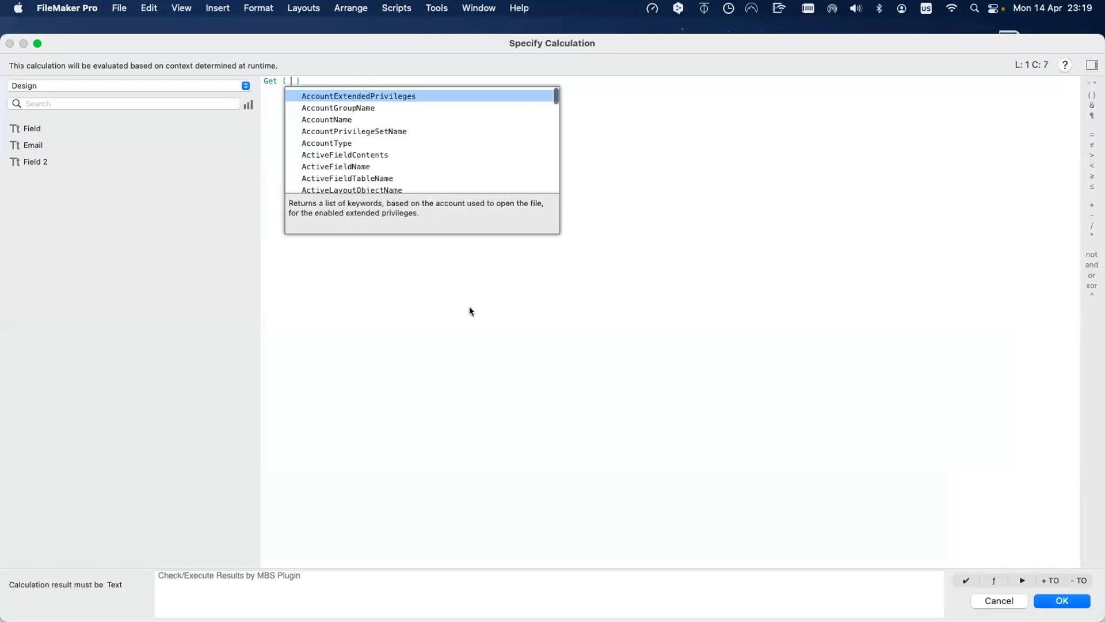
pyautogui.write('acco')
pyautogui.press('Down')
pyautogui.press('Down')
pyautogui.press('Return')
pyautogui.press('Return')
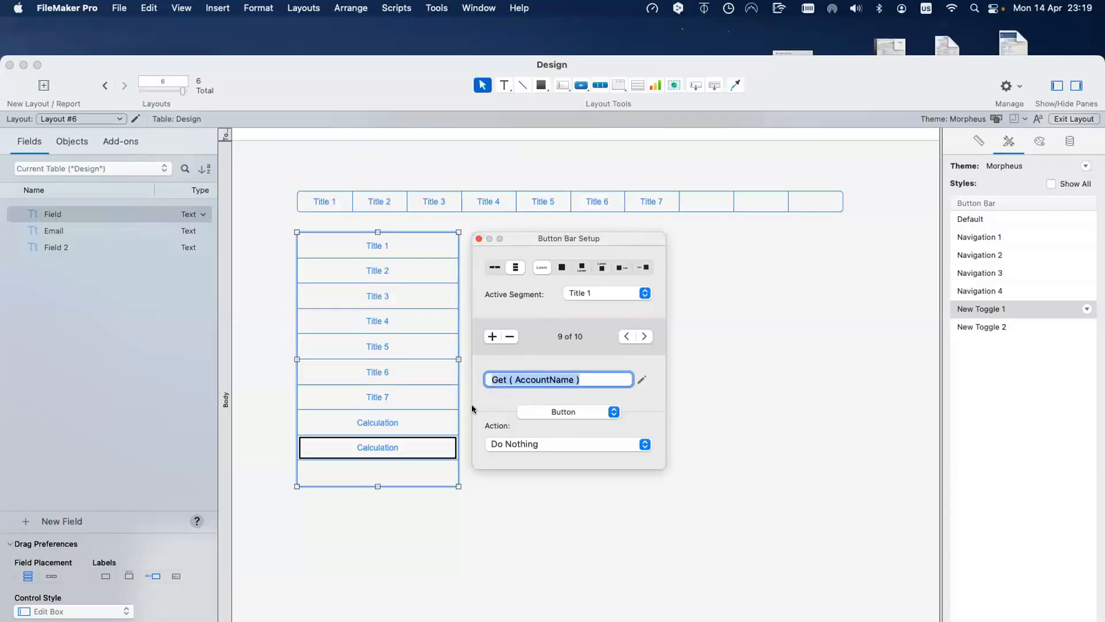
pyautogui.press('BackSpace')
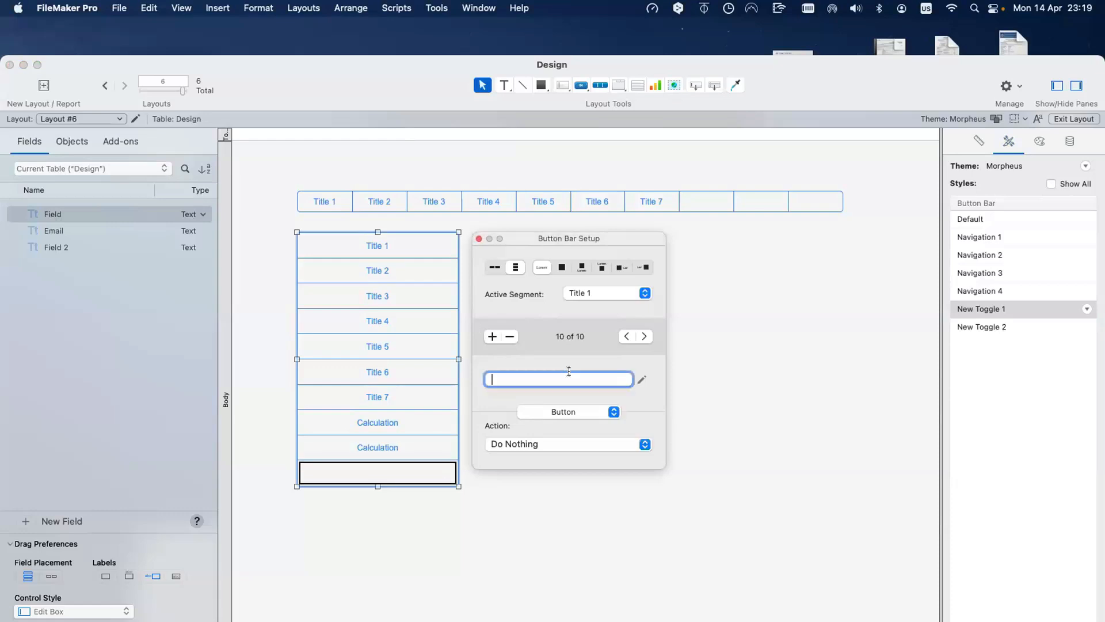
# Step: Set the tenth segment's label to the calculation Get ( AccountType )
pyautogui.click(642, 379)
pyautogui.write('get')
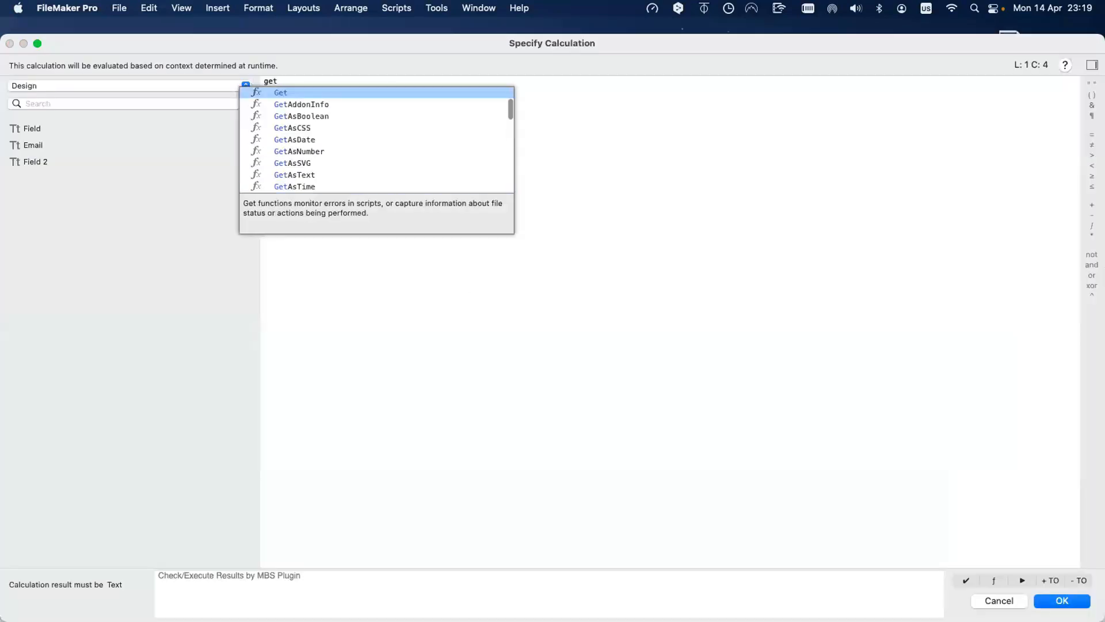
pyautogui.press('Return')
pyautogui.press('Down')
pyautogui.press('Down')
pyautogui.press('Down')
pyautogui.press('Down')
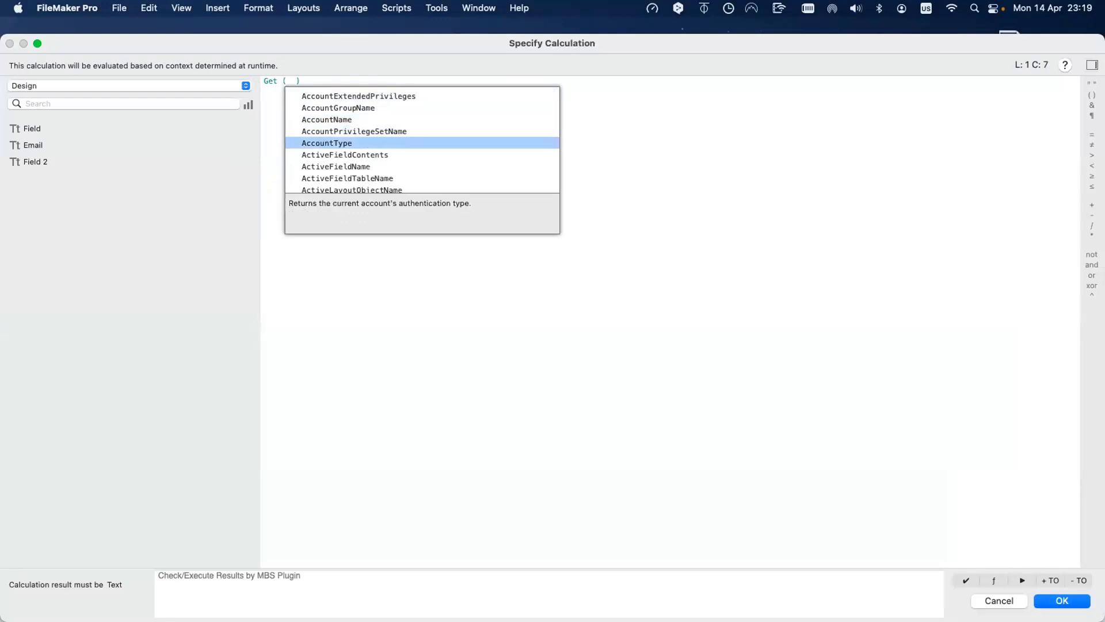
pyautogui.press('Return')
pyautogui.press('Return')
pyautogui.click(494, 508)
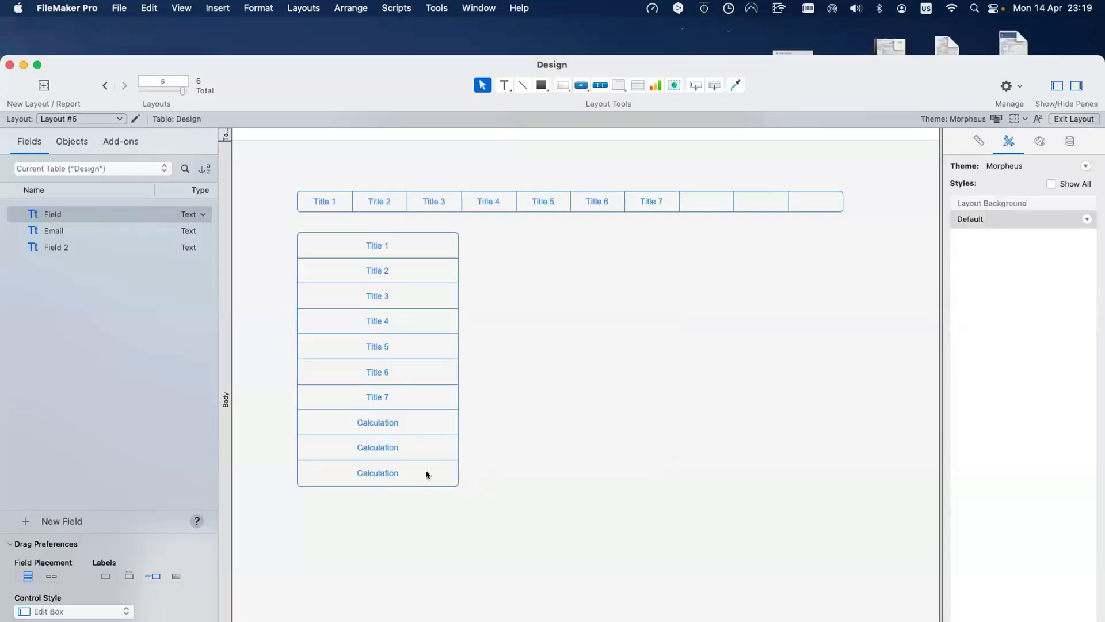
pyautogui.click(404, 427)
pyautogui.click(404, 427)
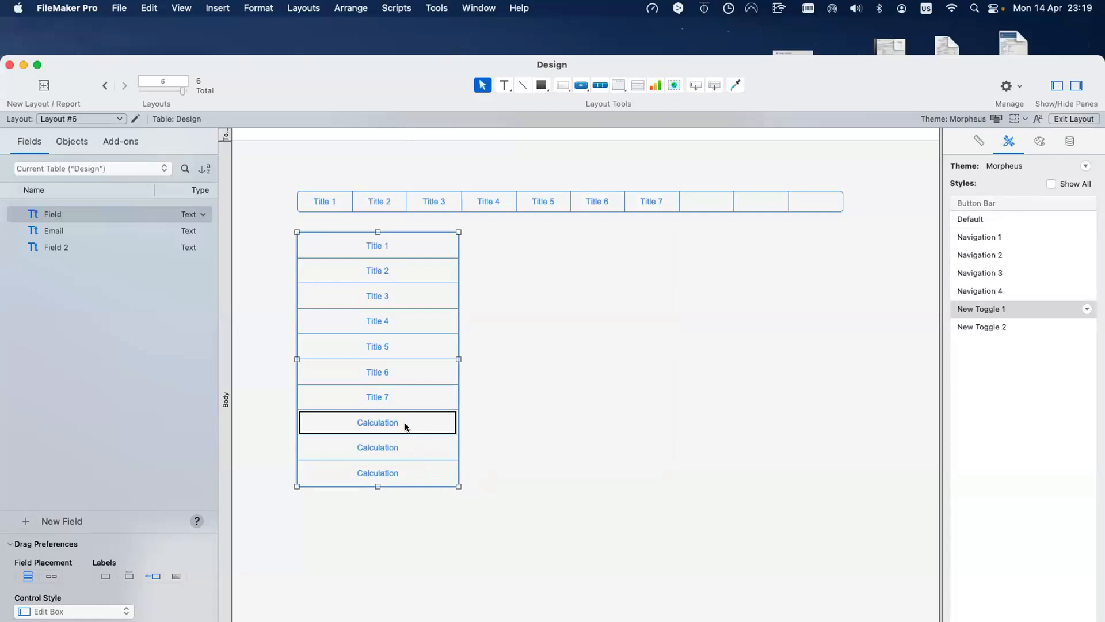
# Step: Paste the Get ( CurrentDate ) formula into the horizontal bar's eighth segment label
pyautogui.doubleClick(405, 426)
pyautogui.press('super+c')
pyautogui.click(716, 203)
pyautogui.doubleClick(715, 202)
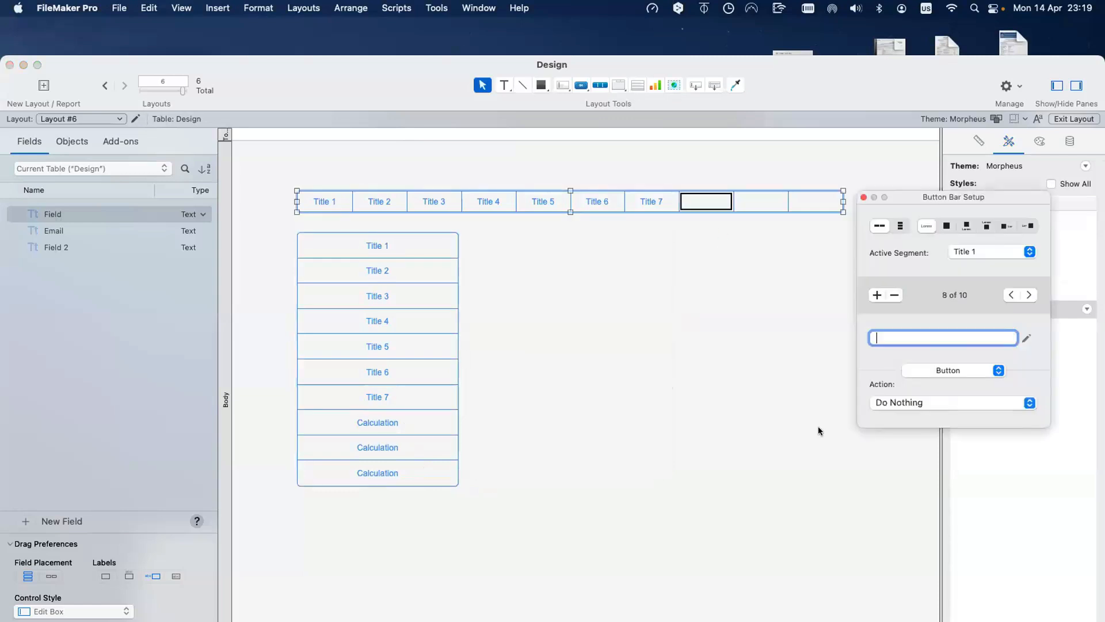
pyautogui.press('super+v')
# Step: Copy the Get ( AccountName ) formula into the horizontal bar's ninth segment label
pyautogui.click(426, 439)
pyautogui.doubleClick(427, 439)
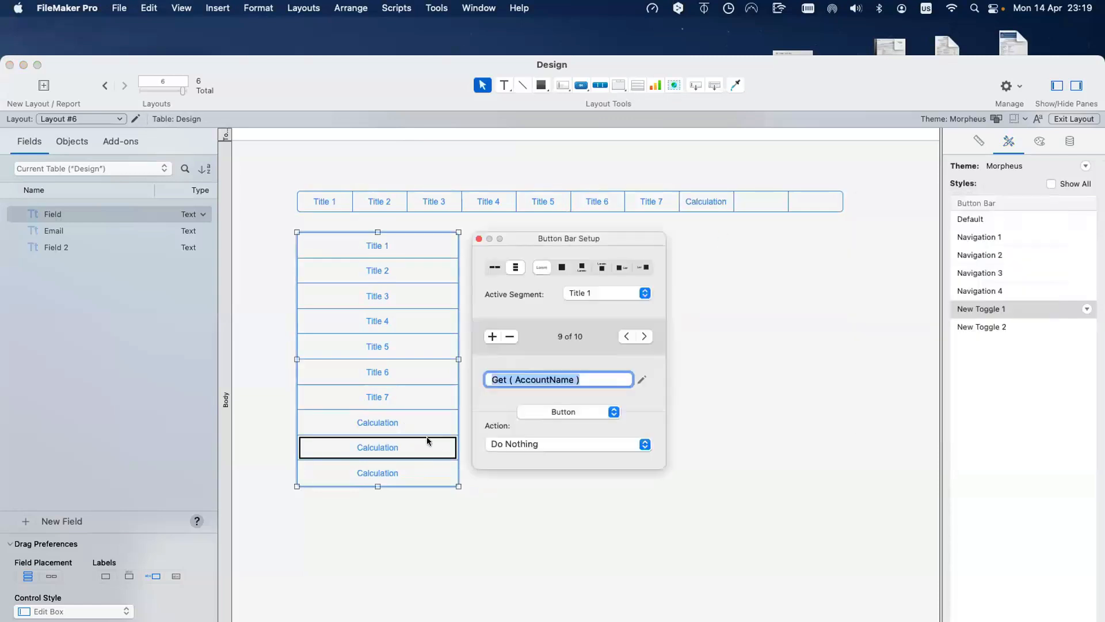
pyautogui.press('Escape')
pyautogui.click(759, 201)
pyautogui.doubleClick(758, 201)
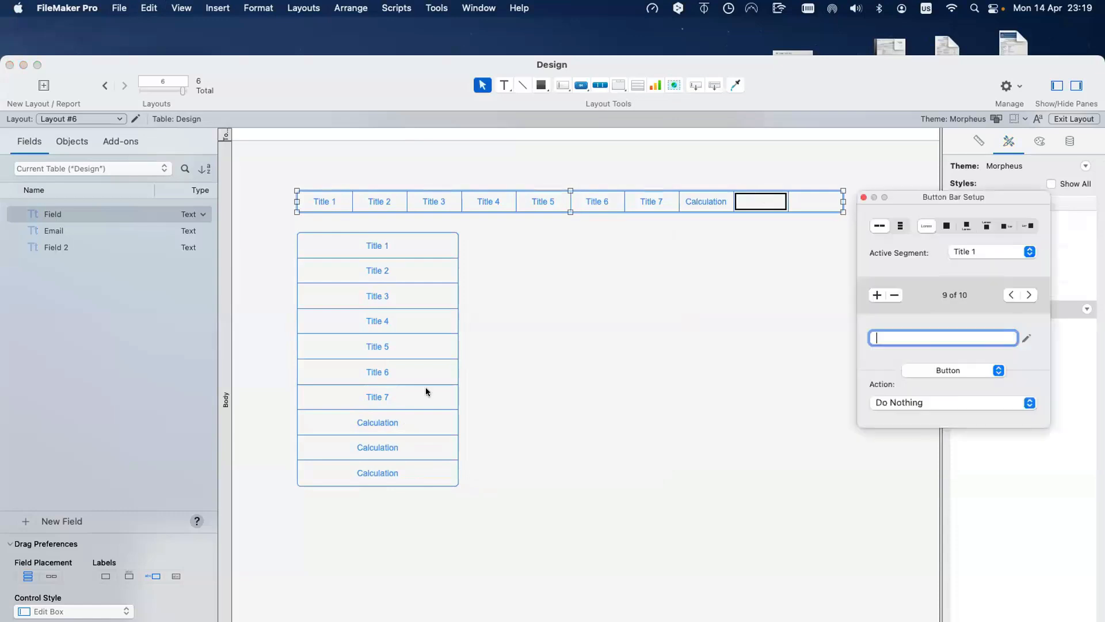
pyautogui.write('Get ( AccountName )')
# Step: Copy the Get ( AccountType ) formula into the horizontal bar's tenth segment label
pyautogui.click(347, 472)
pyautogui.doubleClick(347, 472)
pyautogui.press('super+c')
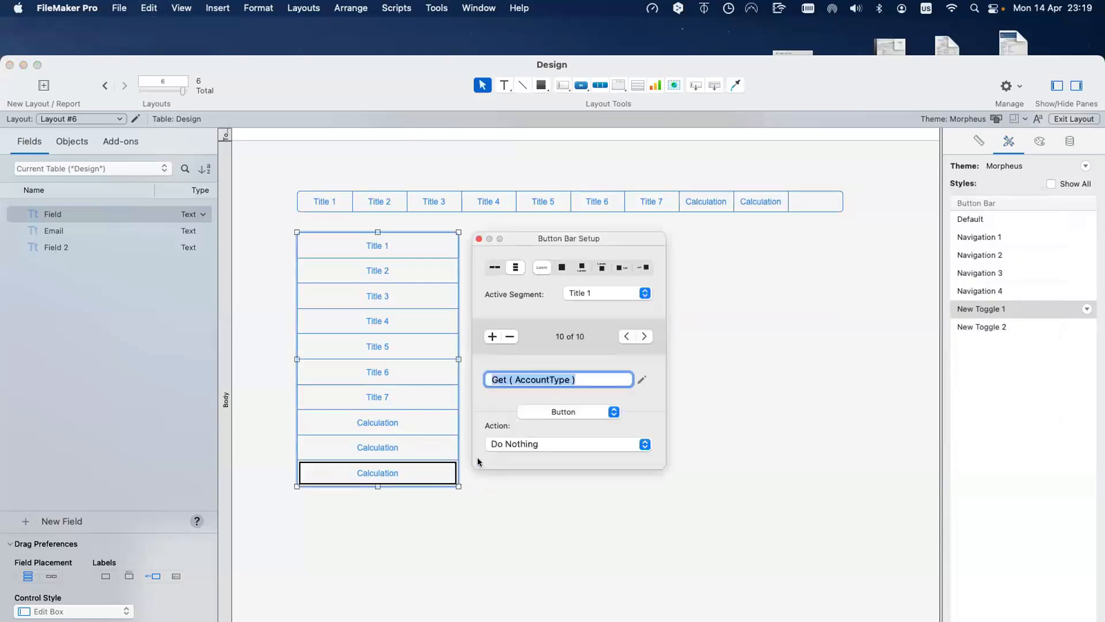
pyautogui.click(792, 204)
pyautogui.doubleClick(792, 204)
pyautogui.press('super+v')
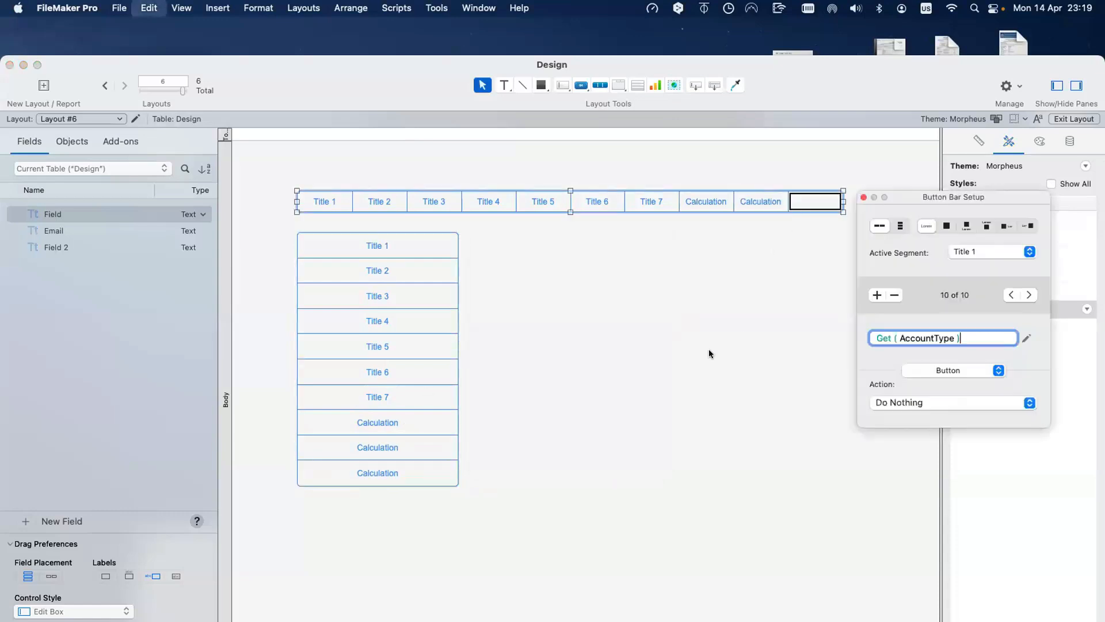
pyautogui.click(709, 353)
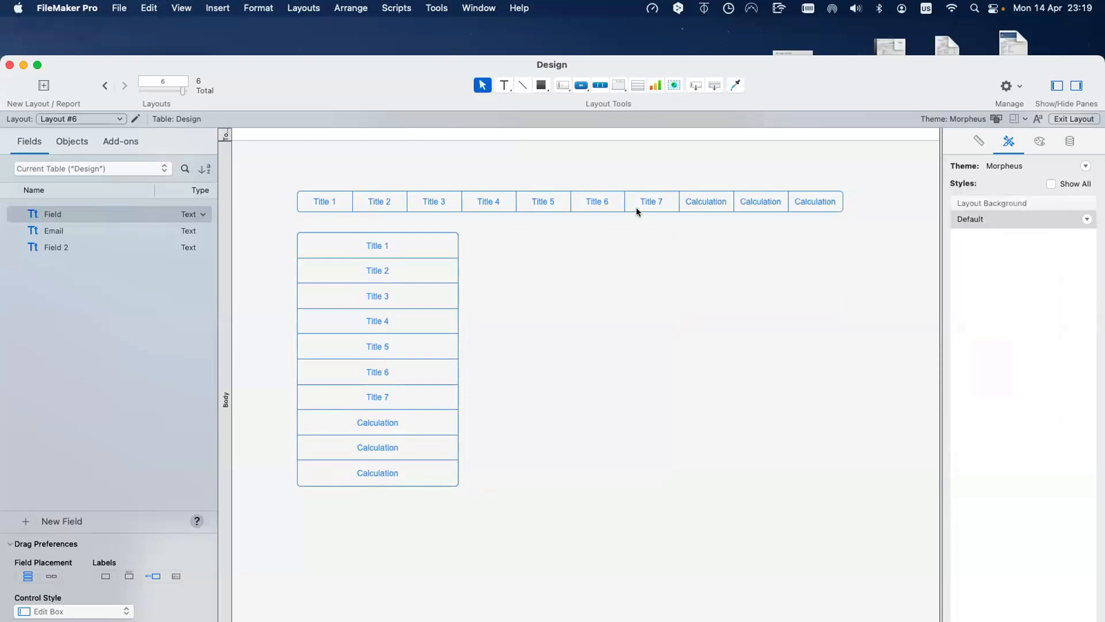
pyautogui.click(813, 196)
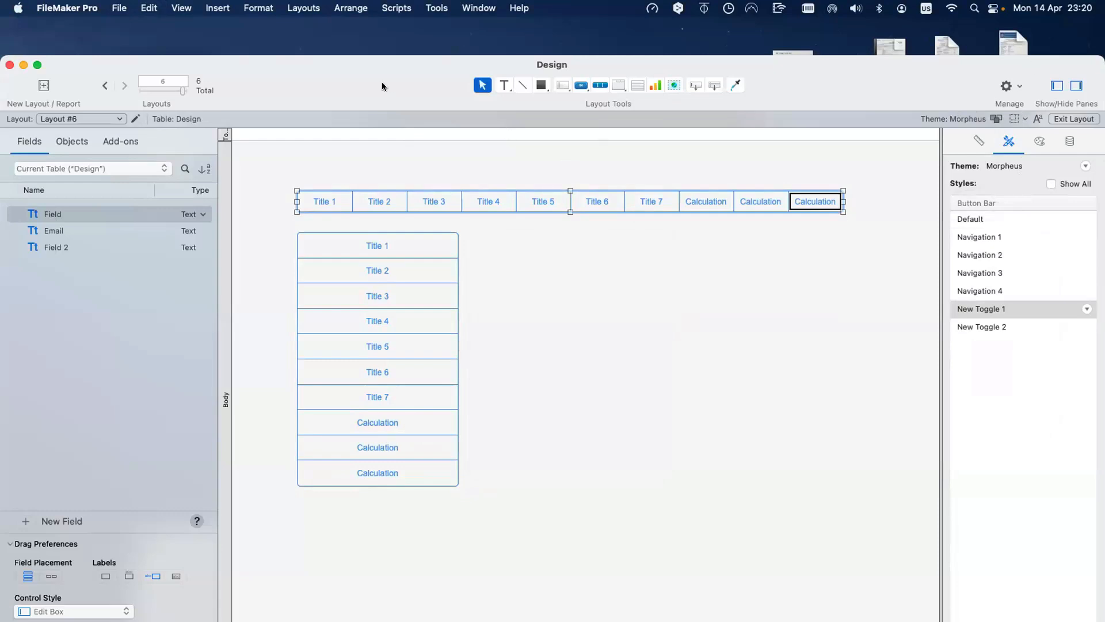
pyautogui.moveTo(382, 82); pyautogui.dragTo(423, 130)
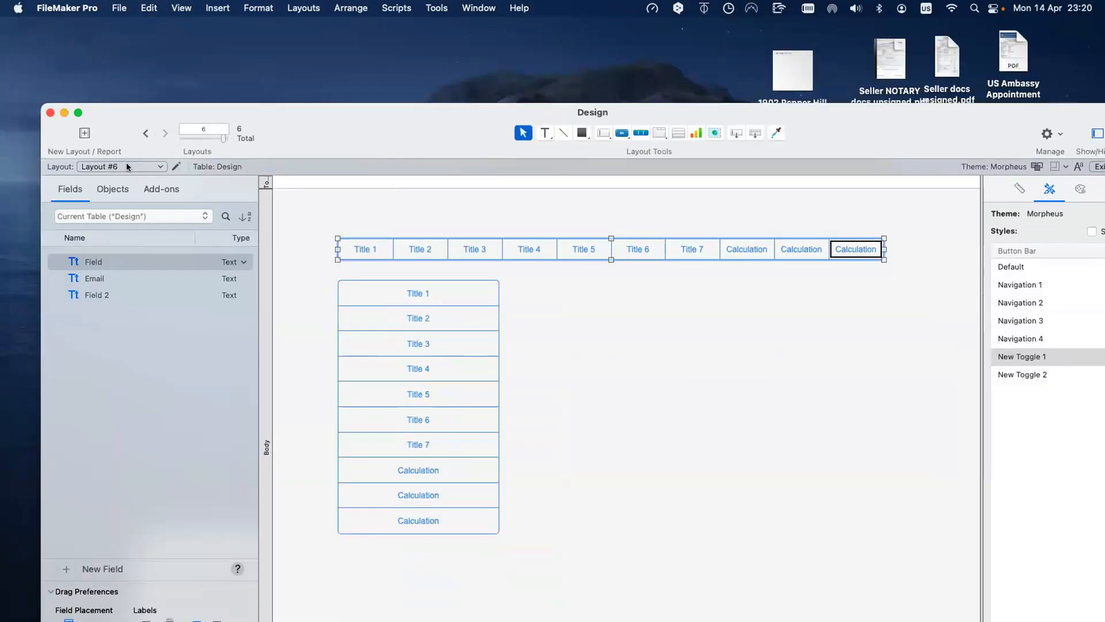
# Step: Switch to the Acordion layout and nudge its slide control slightly left
pyautogui.click(128, 167)
pyautogui.click(128, 140)
pyautogui.click(125, 165)
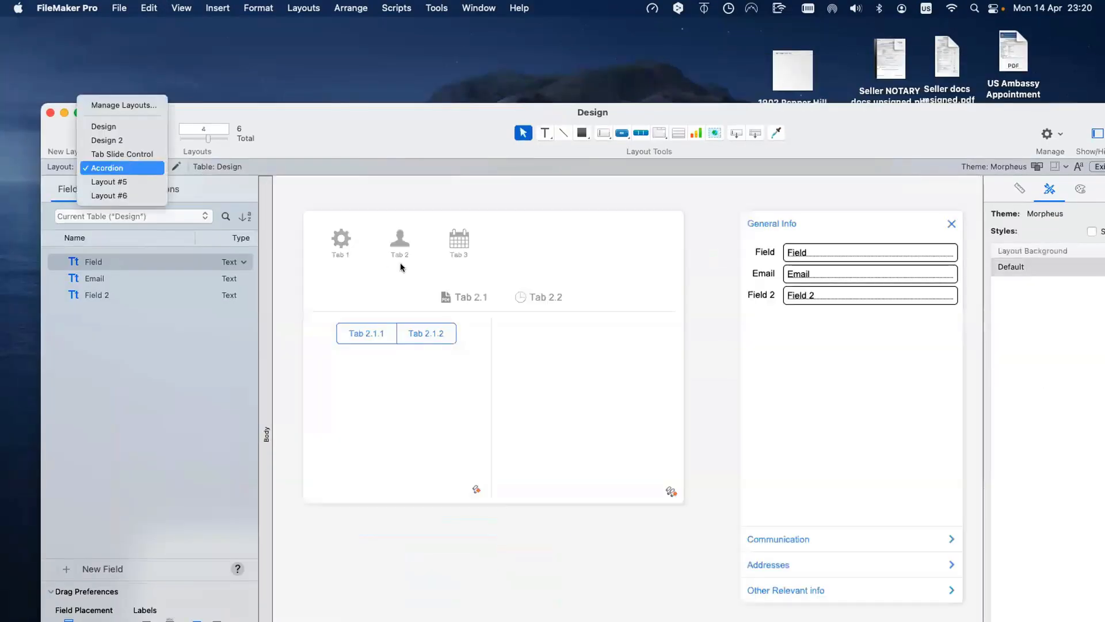
pyautogui.click(800, 304)
pyautogui.click(800, 303)
pyautogui.moveTo(800, 313); pyautogui.dragTo(764, 311)
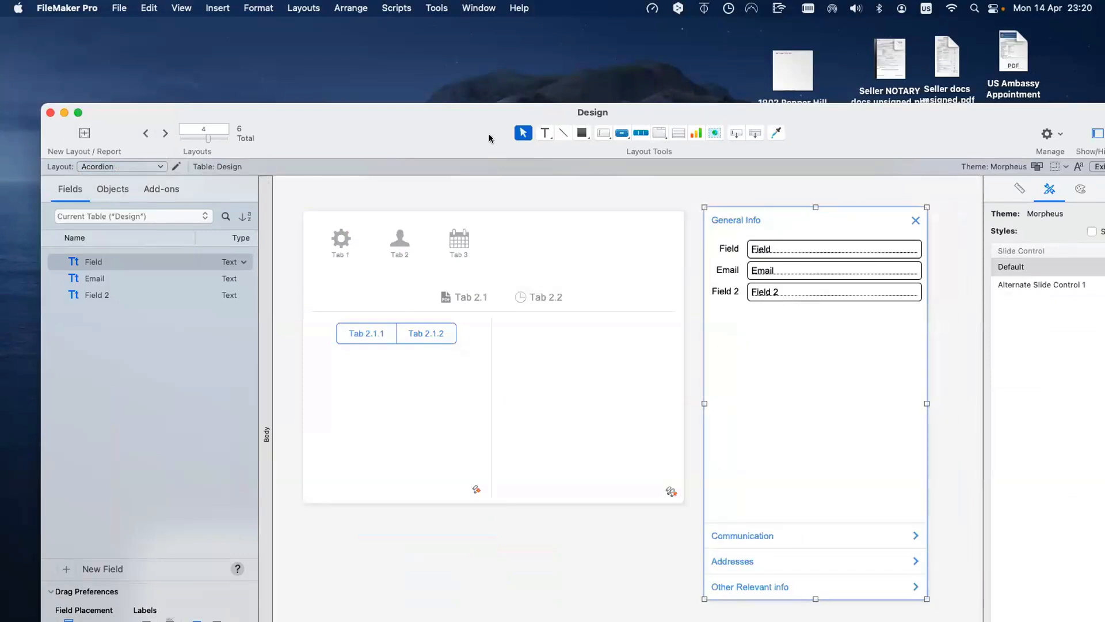
# Step: Return to Layout #6 and inspect the horizontal bar's Calculation and Title 7 segments
pyautogui.click(92, 167)
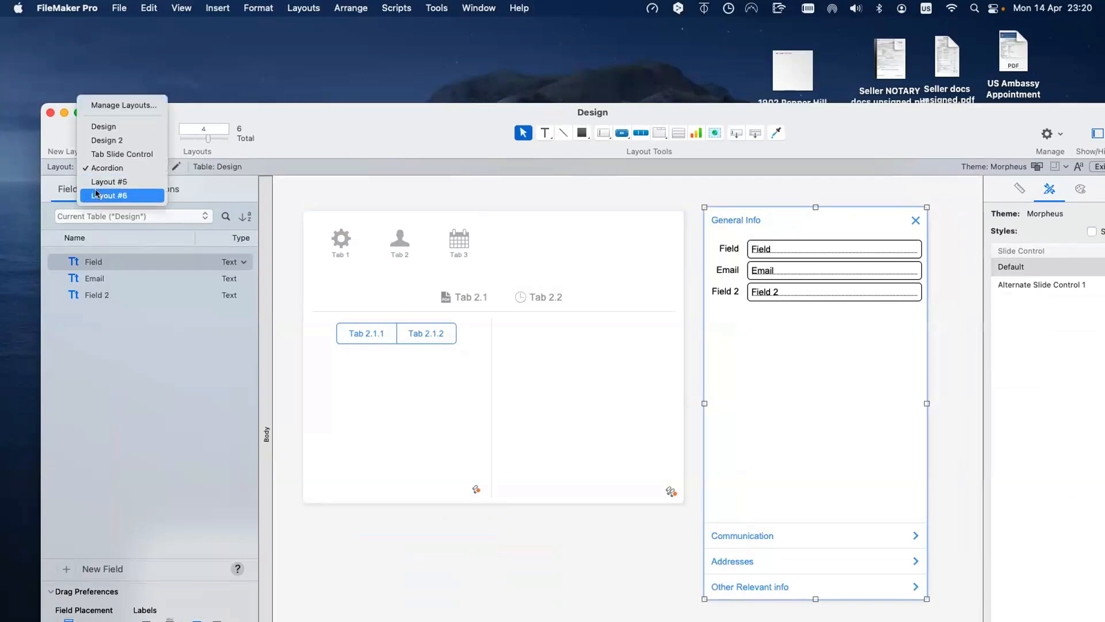
pyautogui.click(98, 194)
pyautogui.click(488, 327)
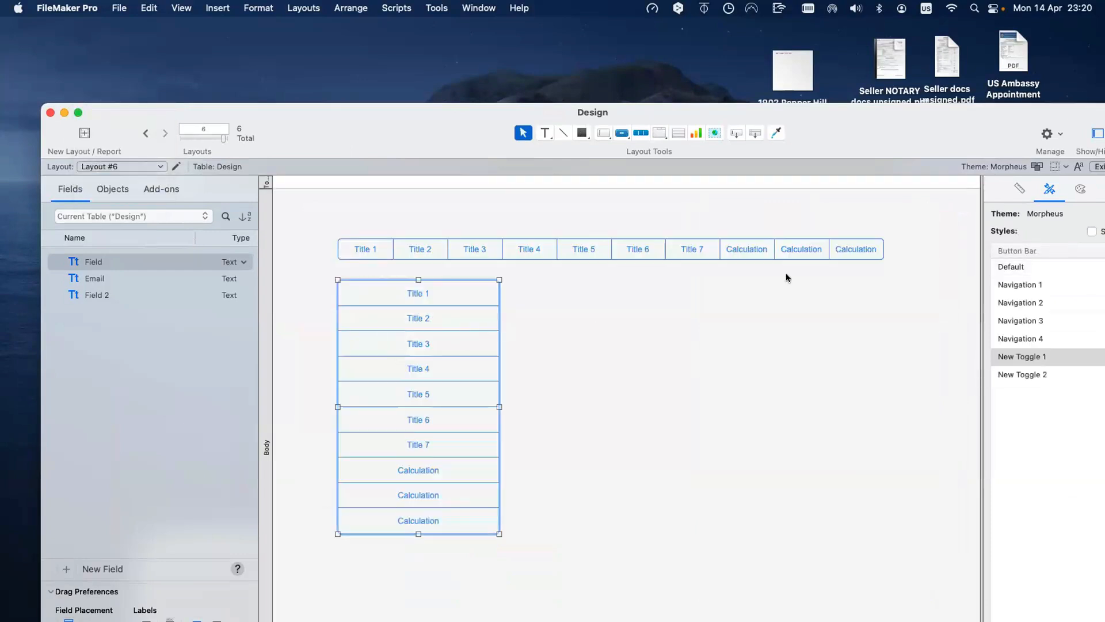
pyautogui.click(760, 250)
pyautogui.click(803, 251)
pyautogui.click(856, 249)
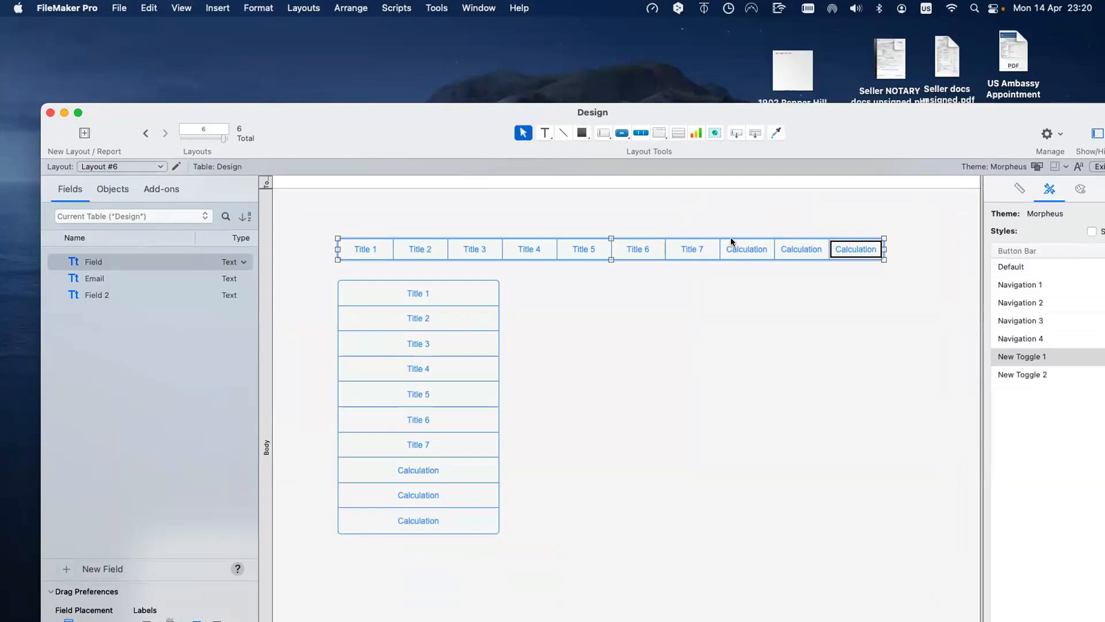
pyautogui.click(747, 249)
pyautogui.click(700, 250)
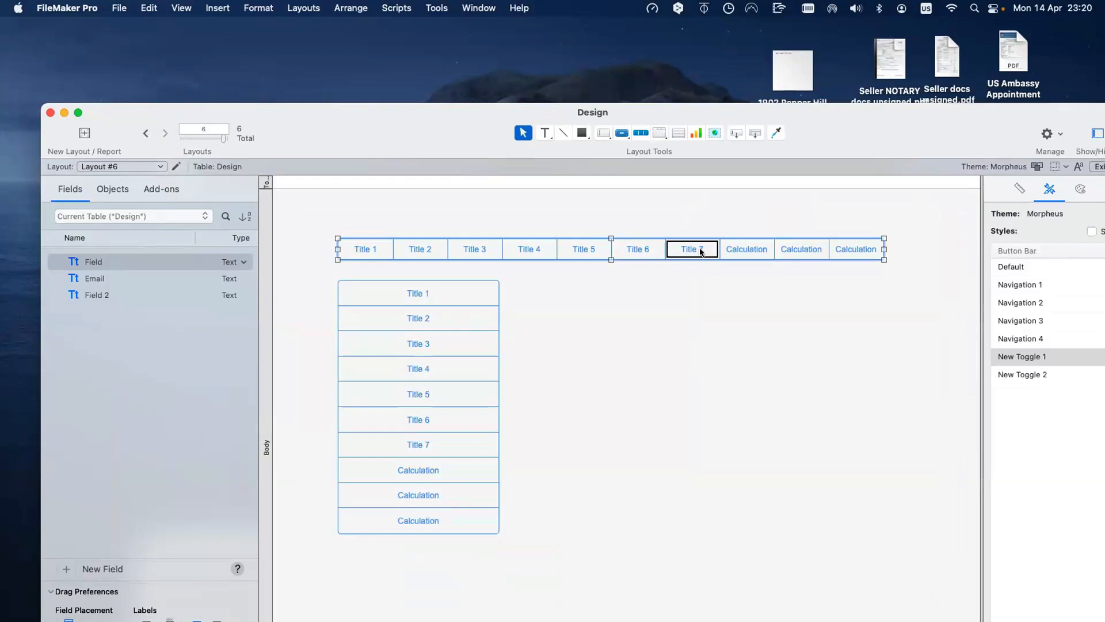
# Step: Turn on View > Show > Sample Data and widen the horizontal bar to fit its labels
pyautogui.click(727, 248)
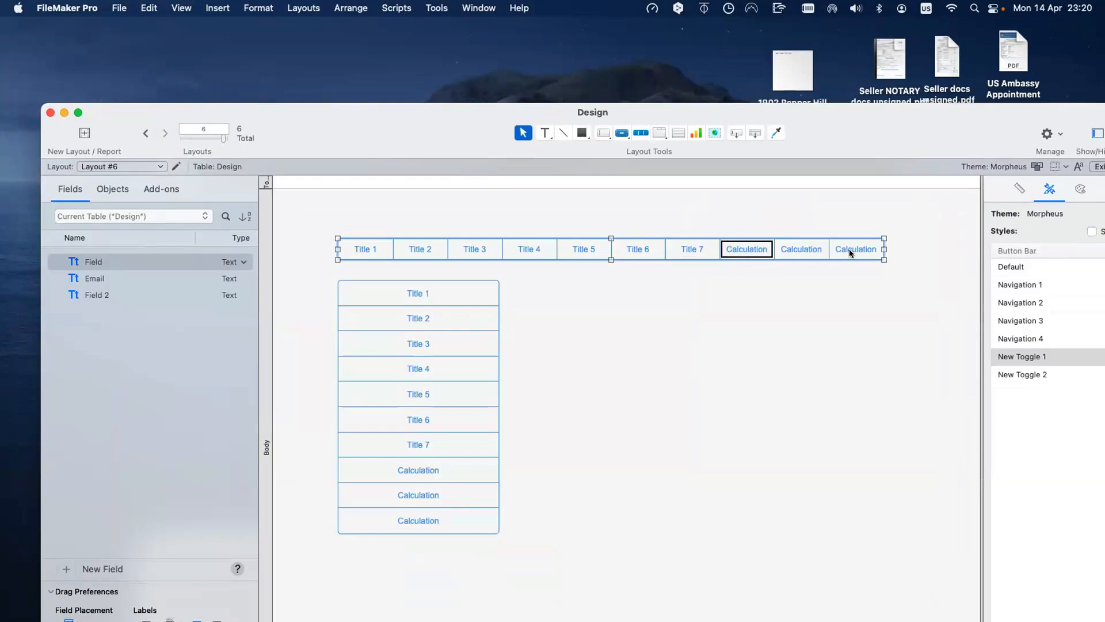
pyautogui.moveTo(884, 249); pyautogui.dragTo(851, 252)
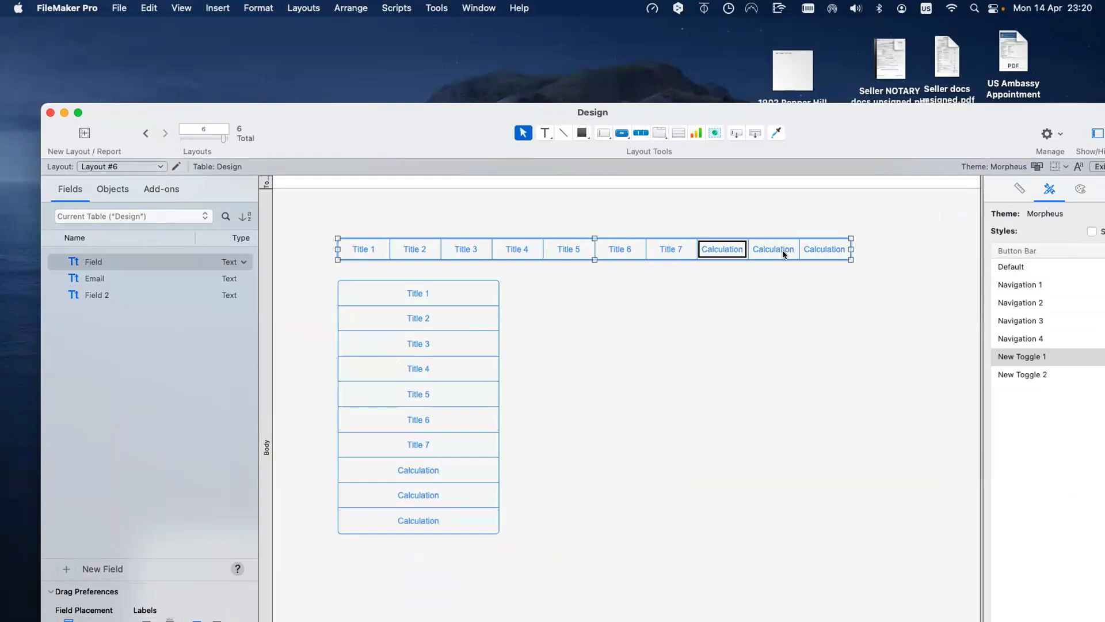
pyautogui.click(173, 7)
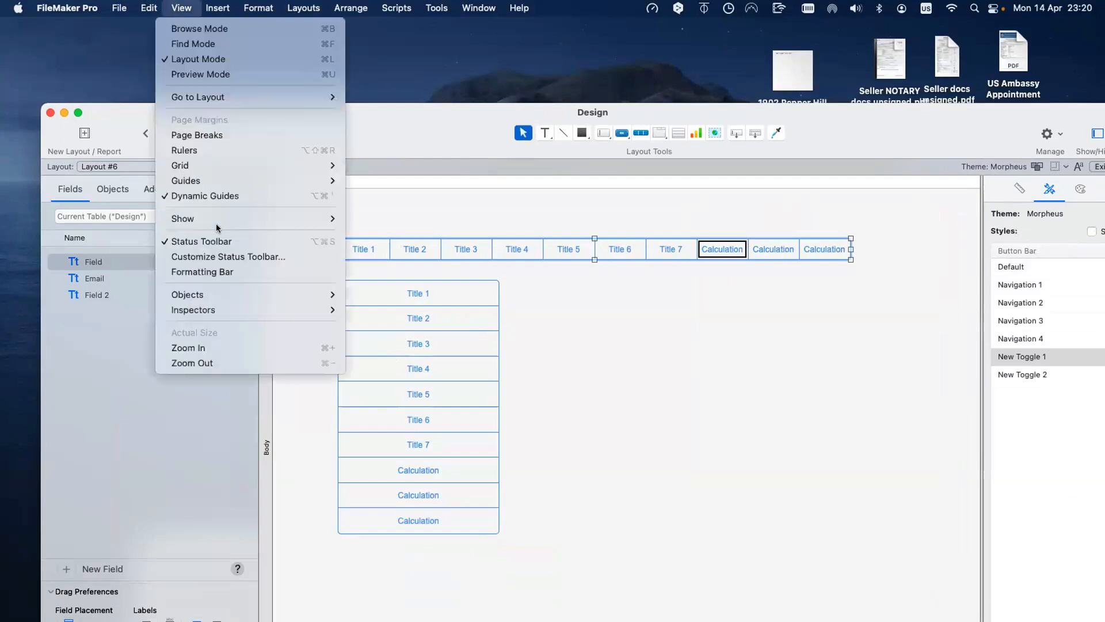
pyautogui.moveTo(217, 218)
pyautogui.click(369, 235)
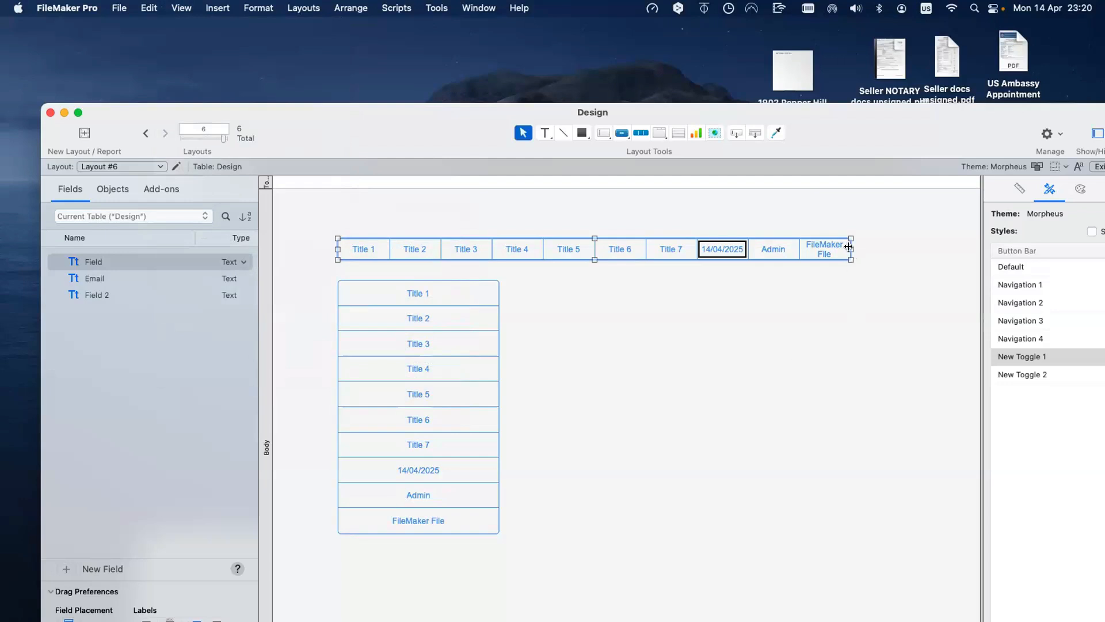
pyautogui.moveTo(850, 249); pyautogui.dragTo(929, 249)
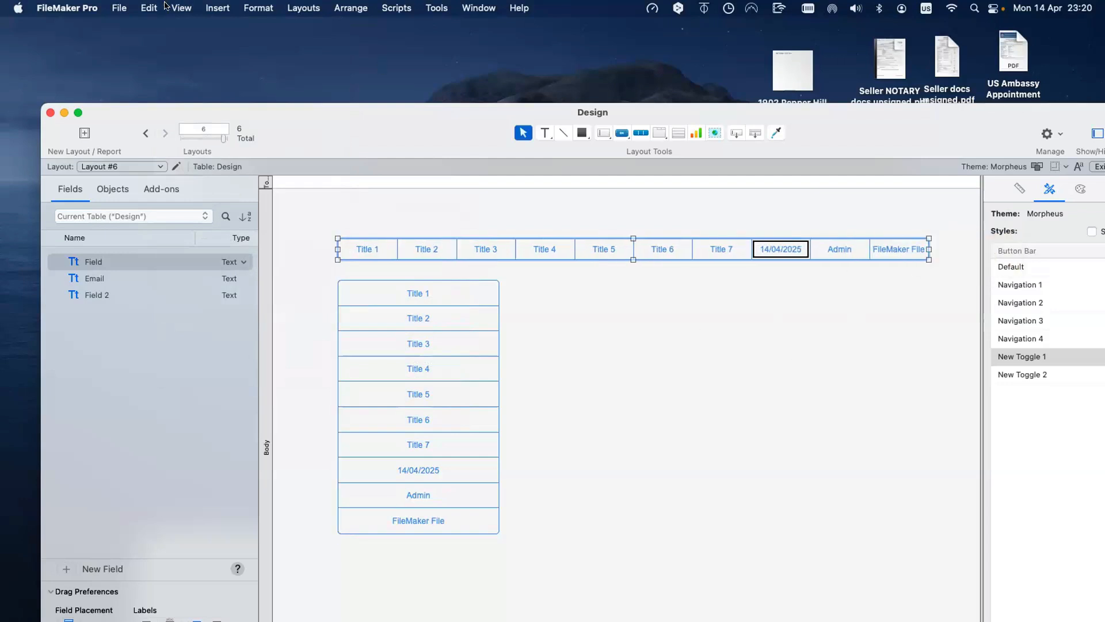
pyautogui.click(176, 7)
# Step: Toggle Sample Data off and back on, then widen the horizontal bar slightly more
pyautogui.moveTo(202, 221)
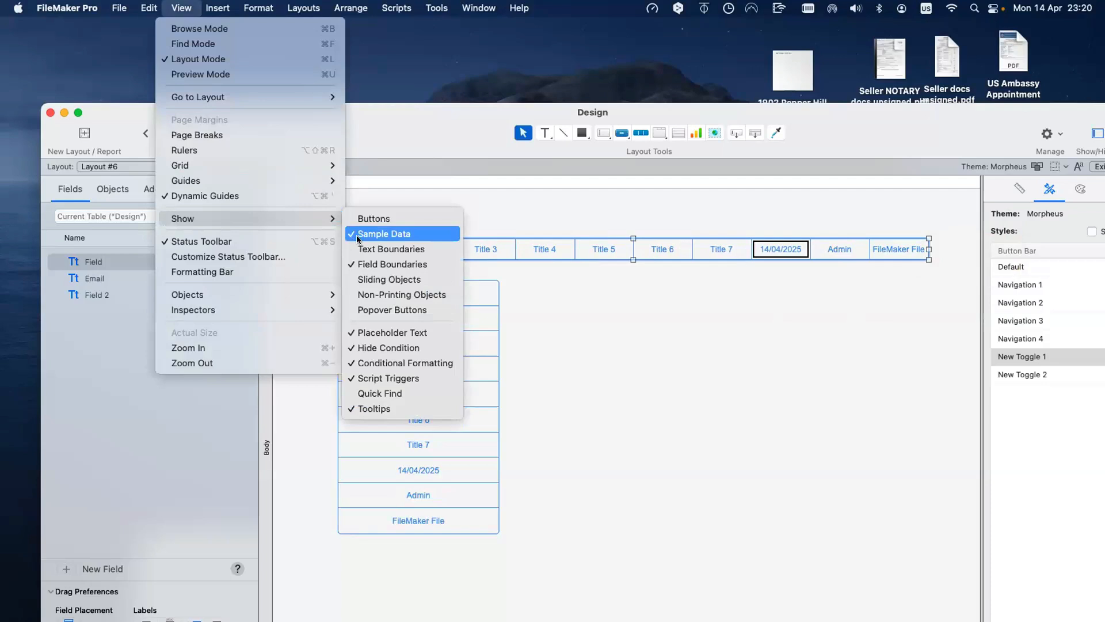
pyautogui.click(358, 236)
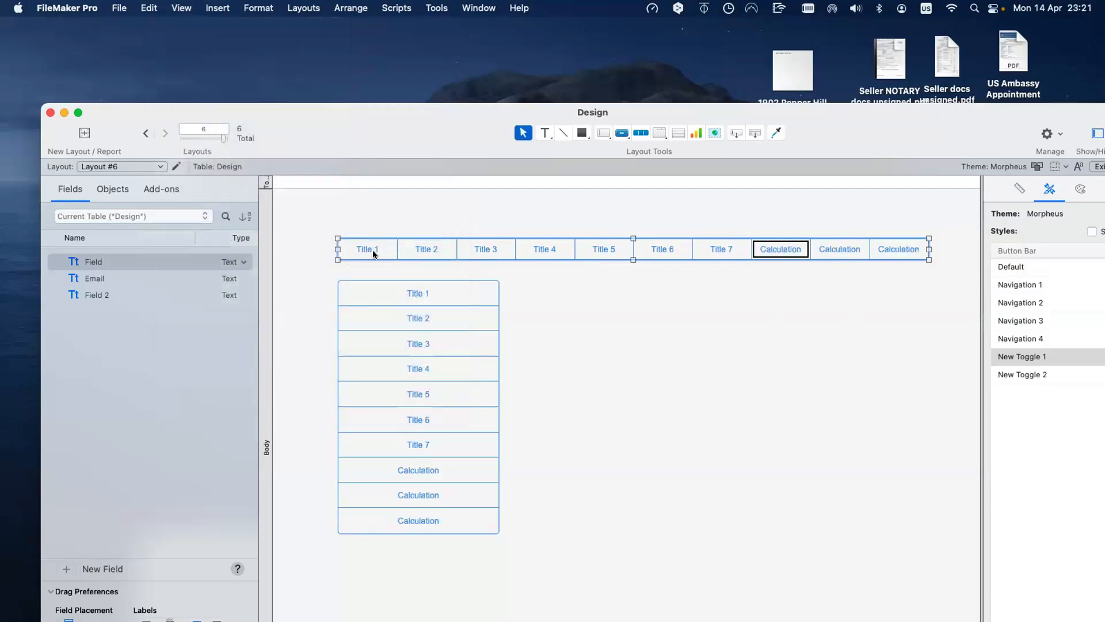
pyautogui.click(181, 8)
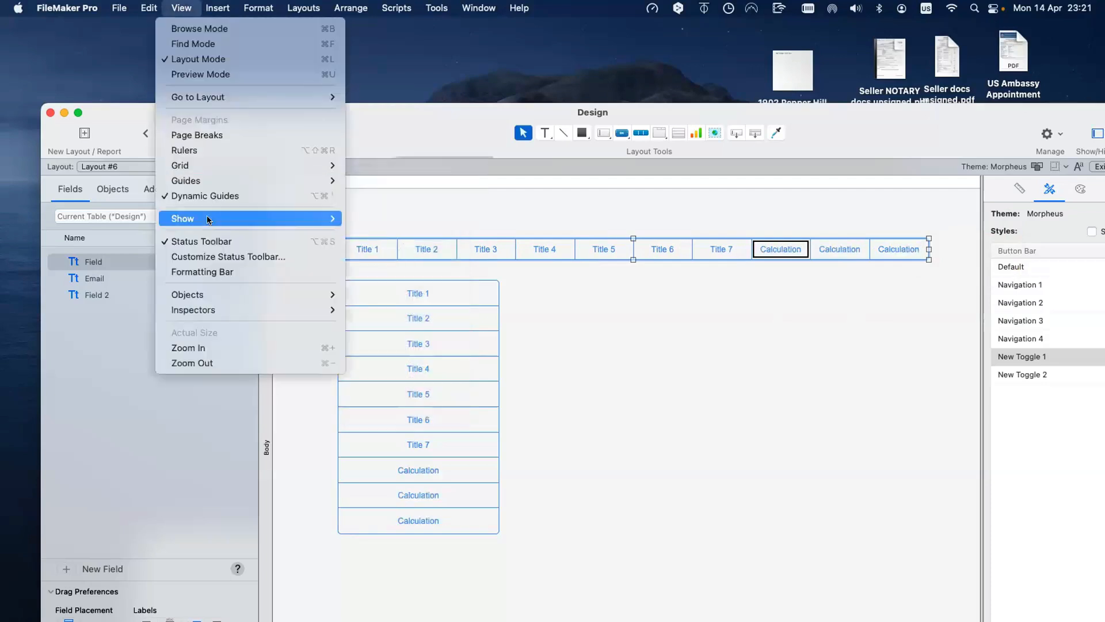
pyautogui.moveTo(208, 218)
pyautogui.click(425, 233)
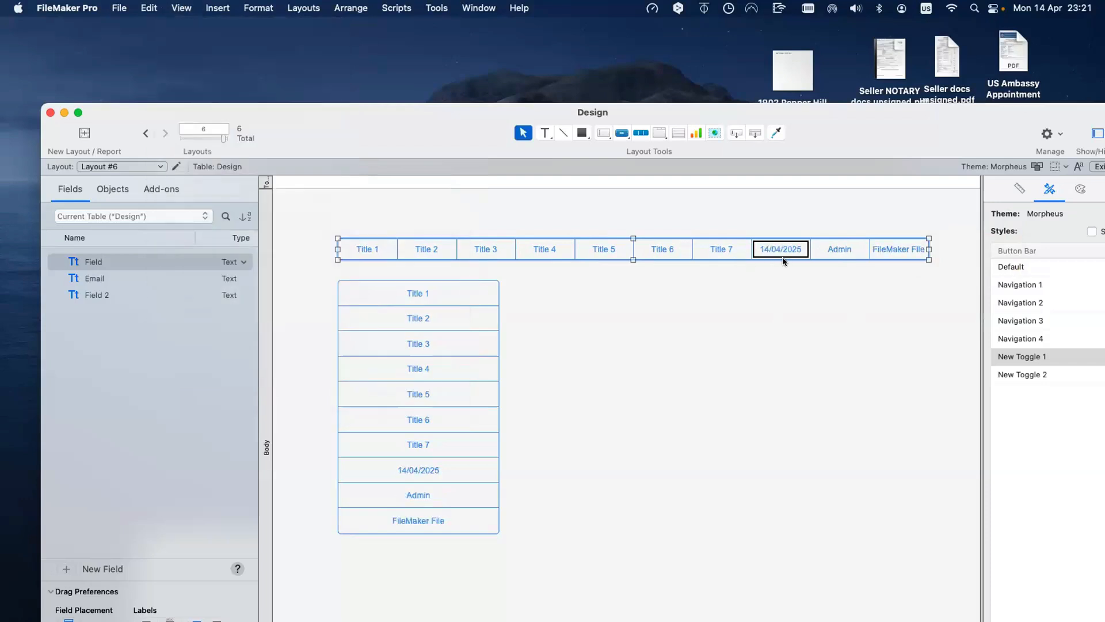
pyautogui.moveTo(928, 249); pyautogui.dragTo(943, 253)
pyautogui.click(932, 292)
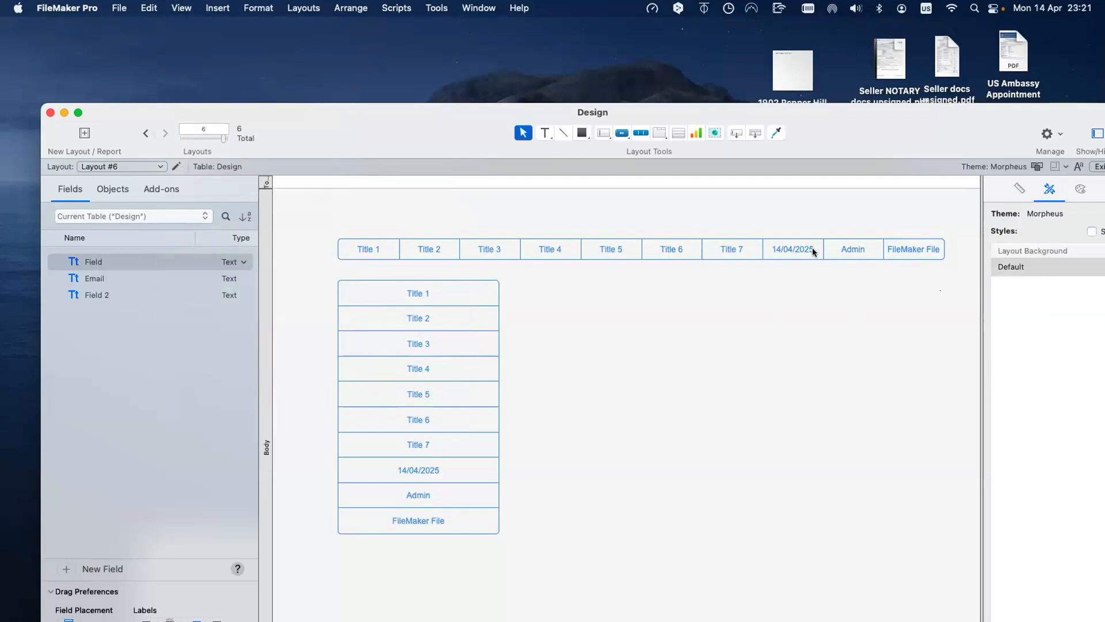
# Step: Turn off Sample Data, nudge the vertical bar up, and bring the RCDB window forward
pyautogui.click(181, 7)
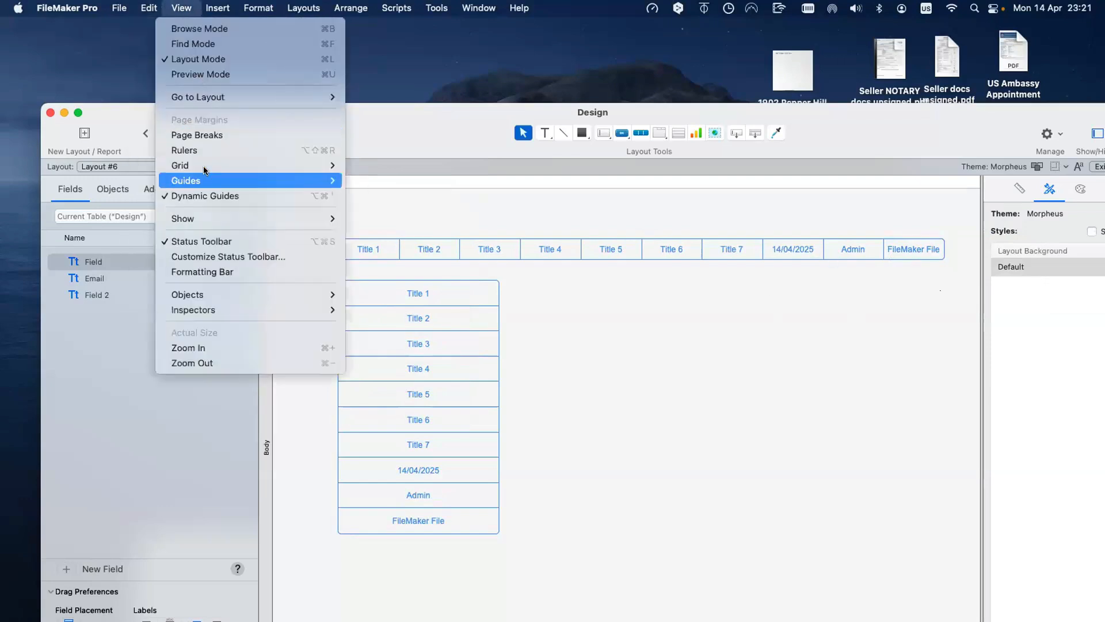
pyautogui.moveTo(231, 219)
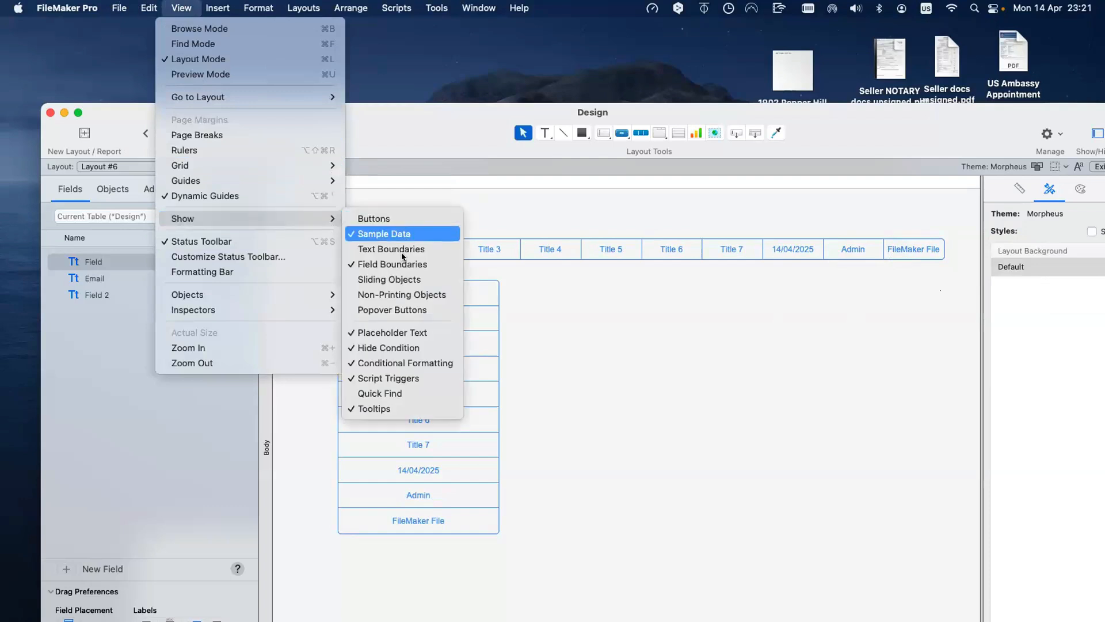
pyautogui.click(384, 233)
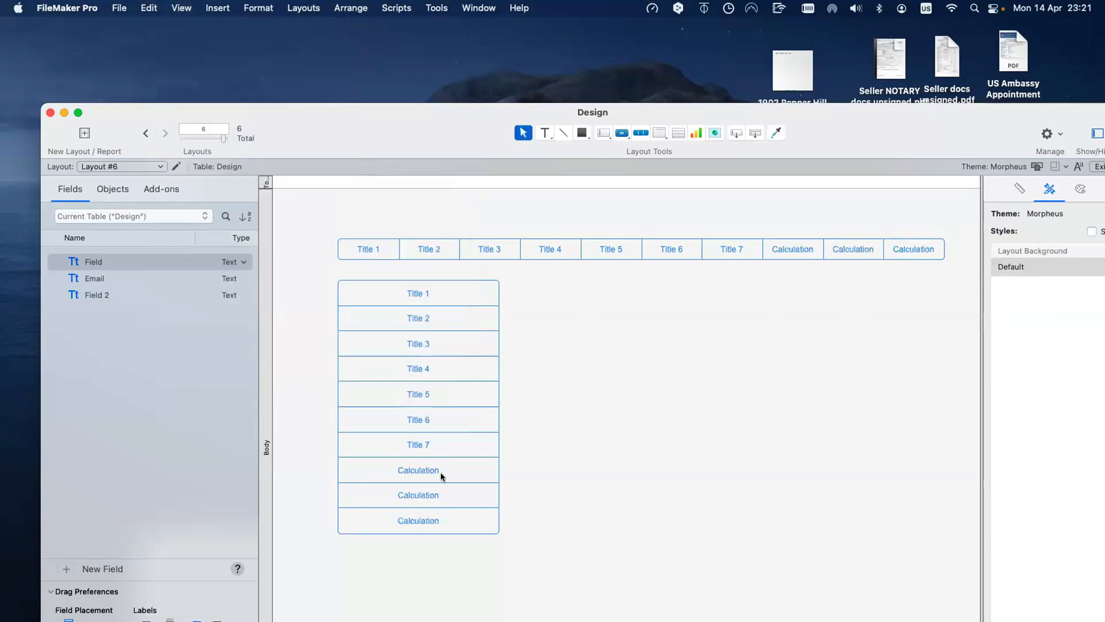
pyautogui.moveTo(442, 476); pyautogui.dragTo(445, 473)
pyautogui.click(627, 440)
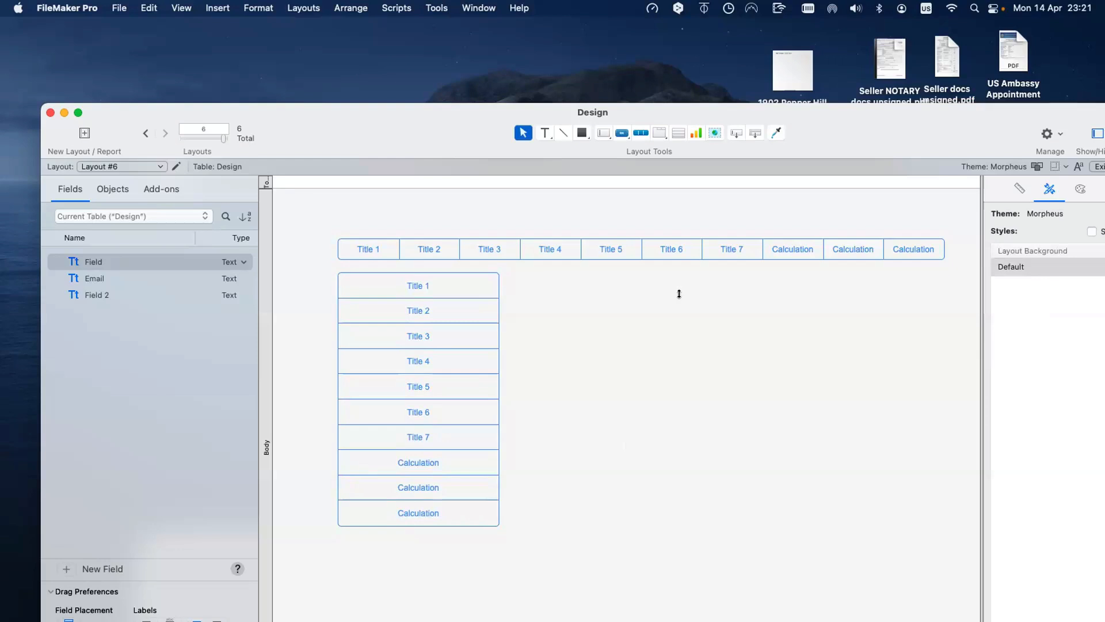
pyautogui.moveTo(765, 127); pyautogui.dragTo(710, 603)
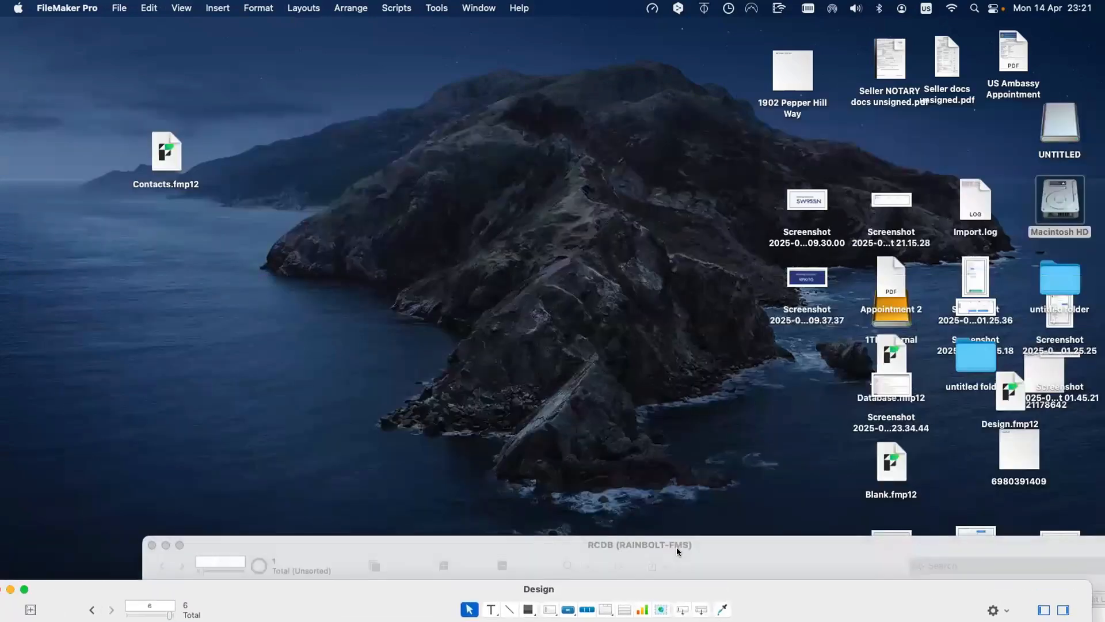
pyautogui.moveTo(677, 547); pyautogui.dragTo(555, 50)
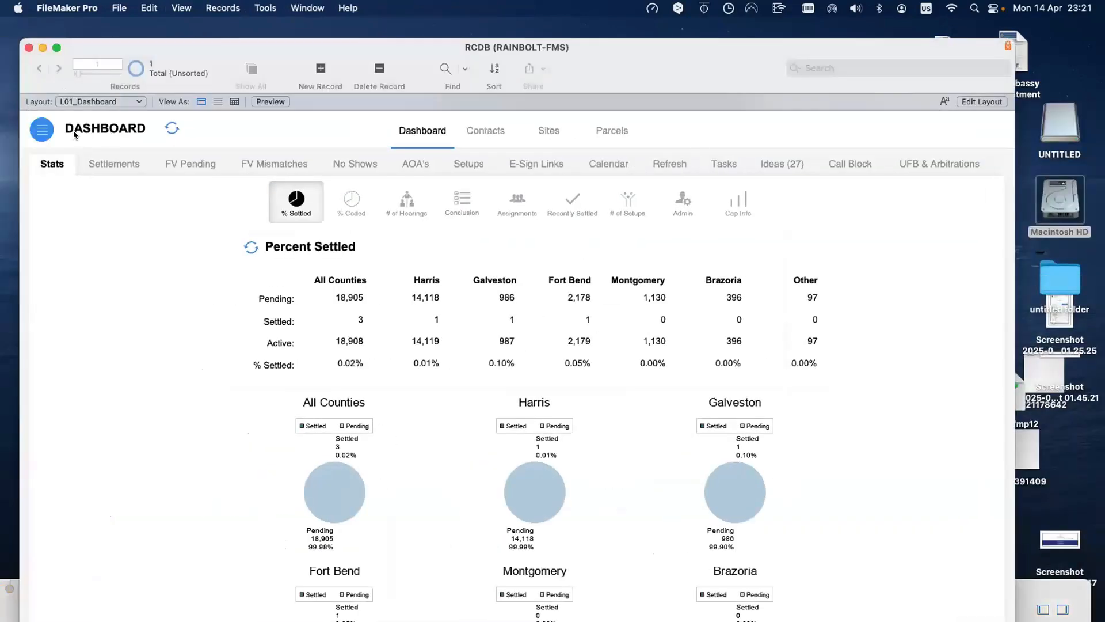
# Step: Open the RCDB navigation panel and browse the Sites, Documents, Offers, Invoices, Miscellaneous and Tools sections
pyautogui.click(42, 131)
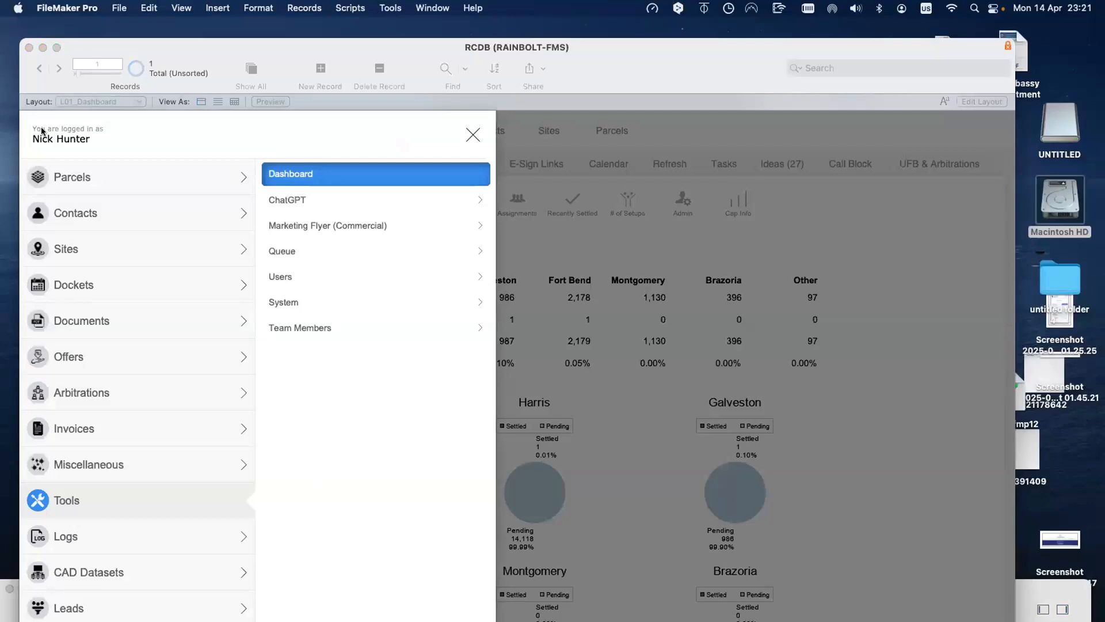
pyautogui.click(94, 239)
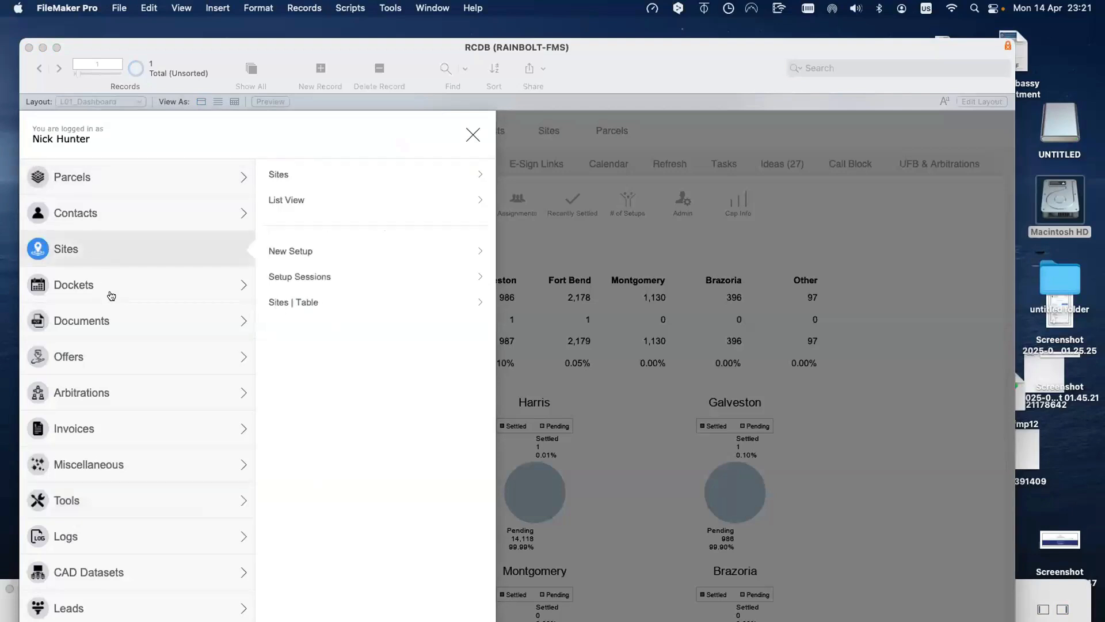
pyautogui.click(118, 321)
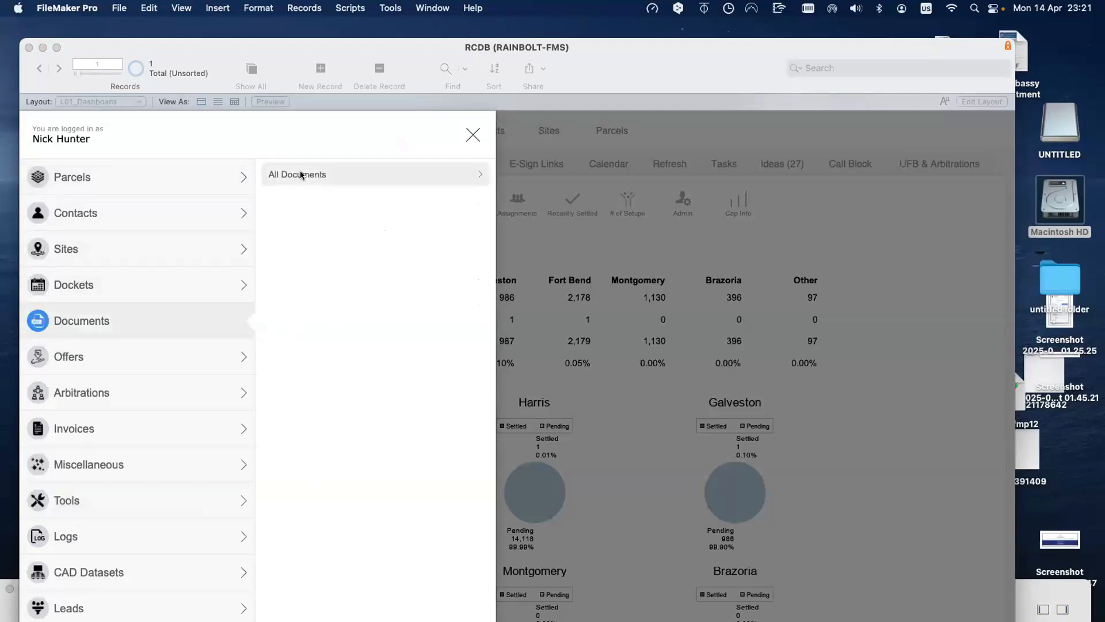
pyautogui.click(249, 348)
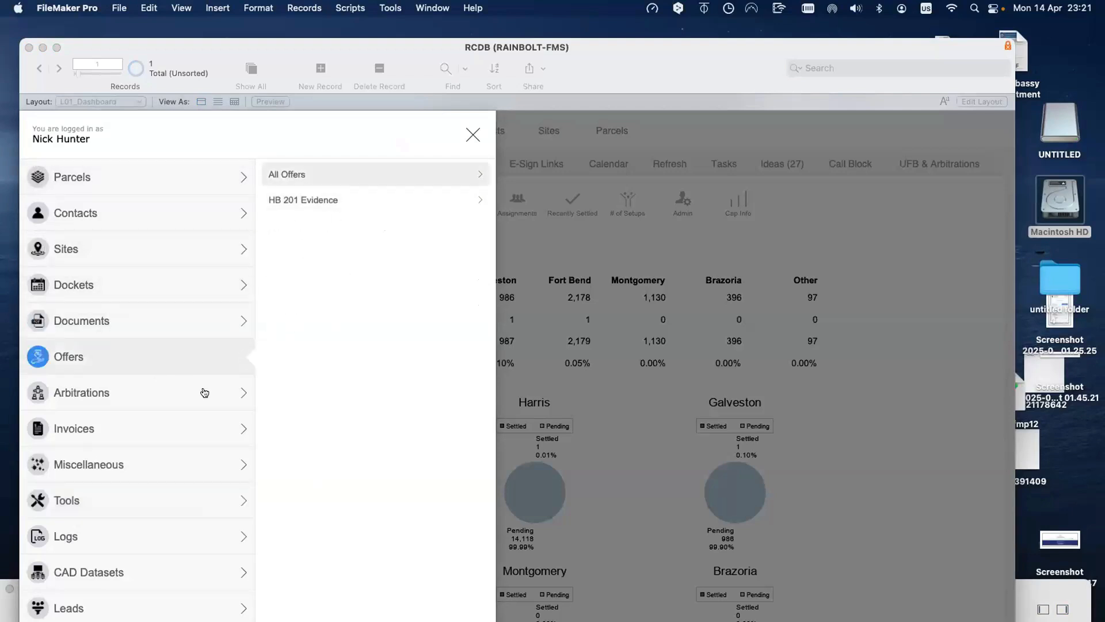
pyautogui.click(178, 431)
pyautogui.click(177, 472)
pyautogui.click(173, 503)
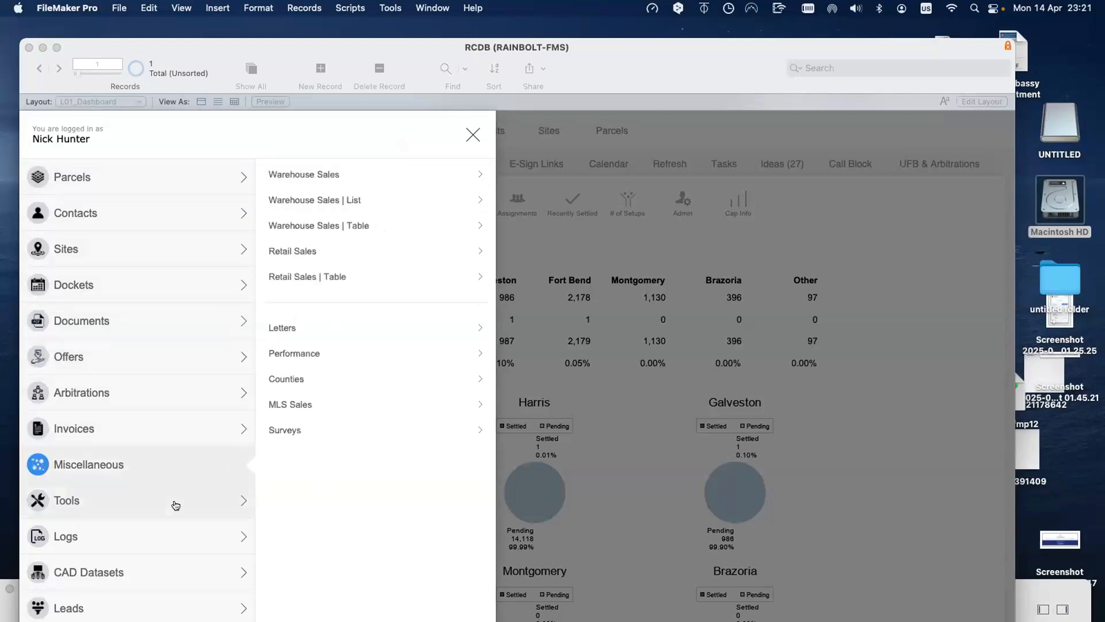
# Step: Revisit the Invoices, Offers, Dockets, Miscellaneous and Tools sections' layouts
pyautogui.click(173, 441)
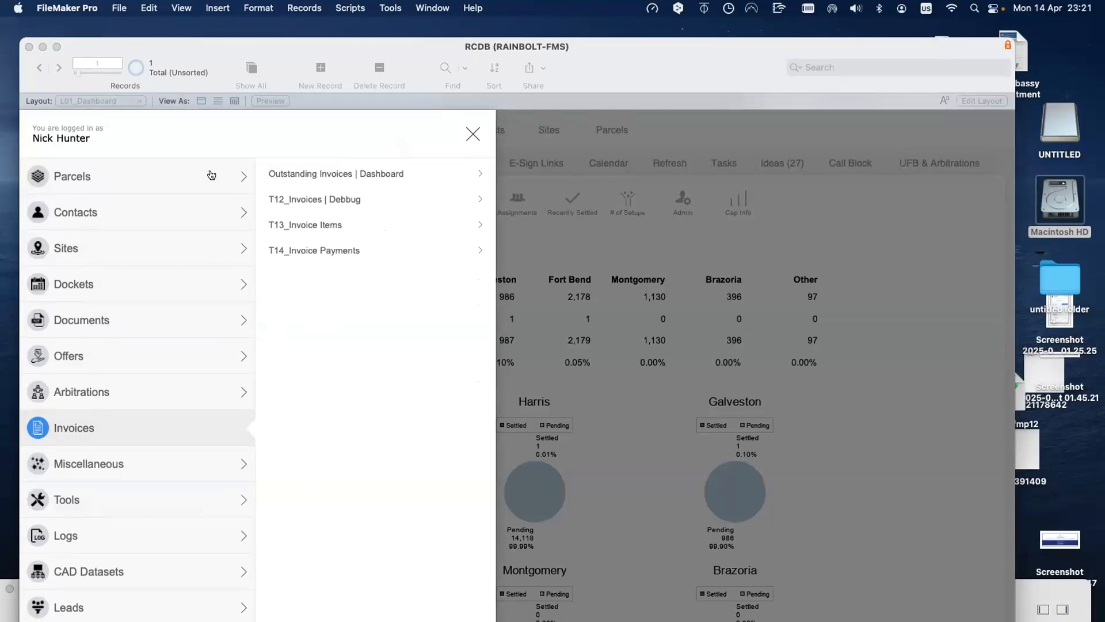
pyautogui.click(197, 329)
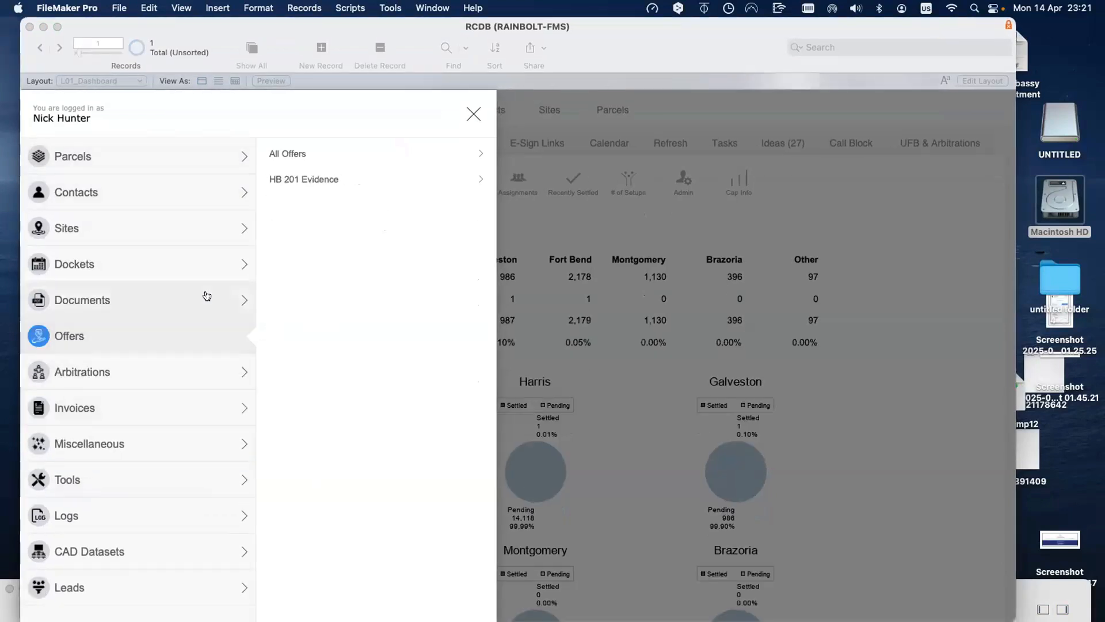
pyautogui.click(207, 296)
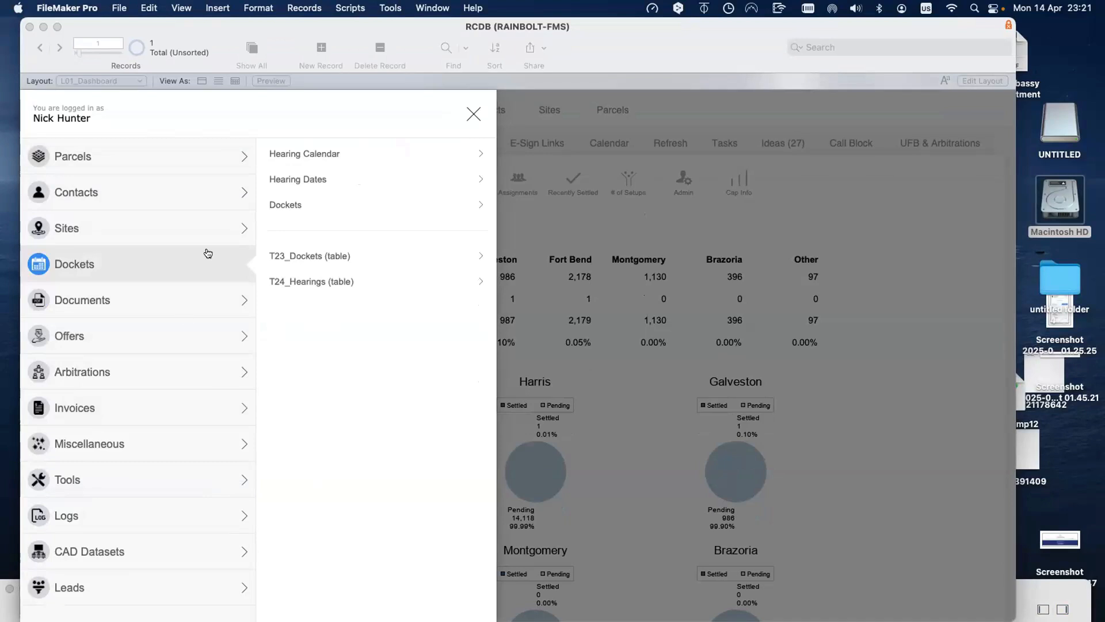
pyautogui.click(170, 408)
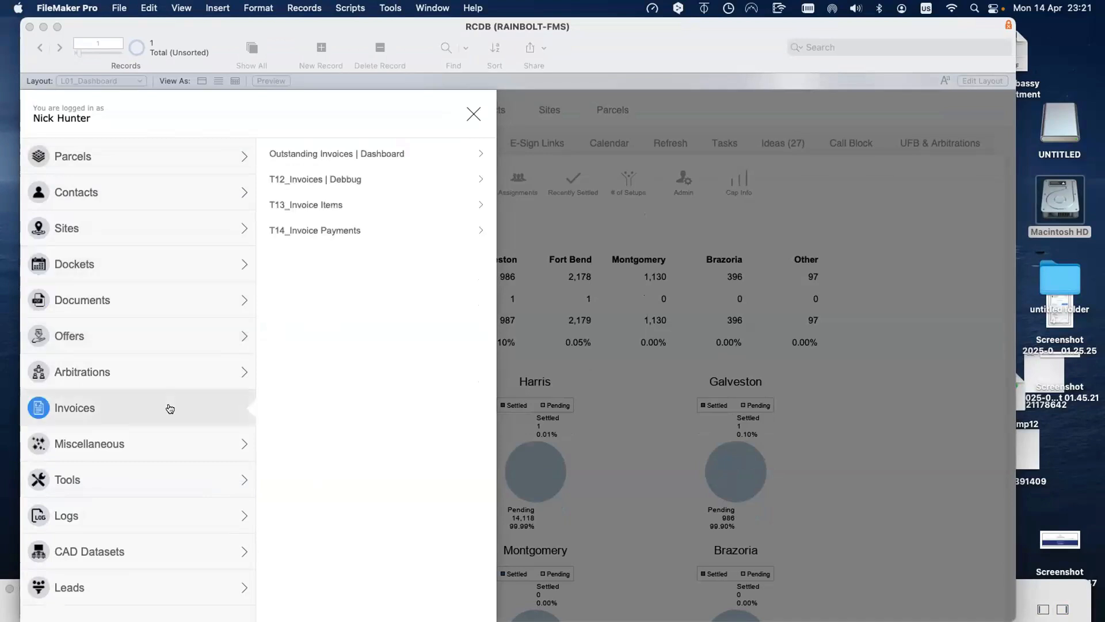
pyautogui.click(167, 435)
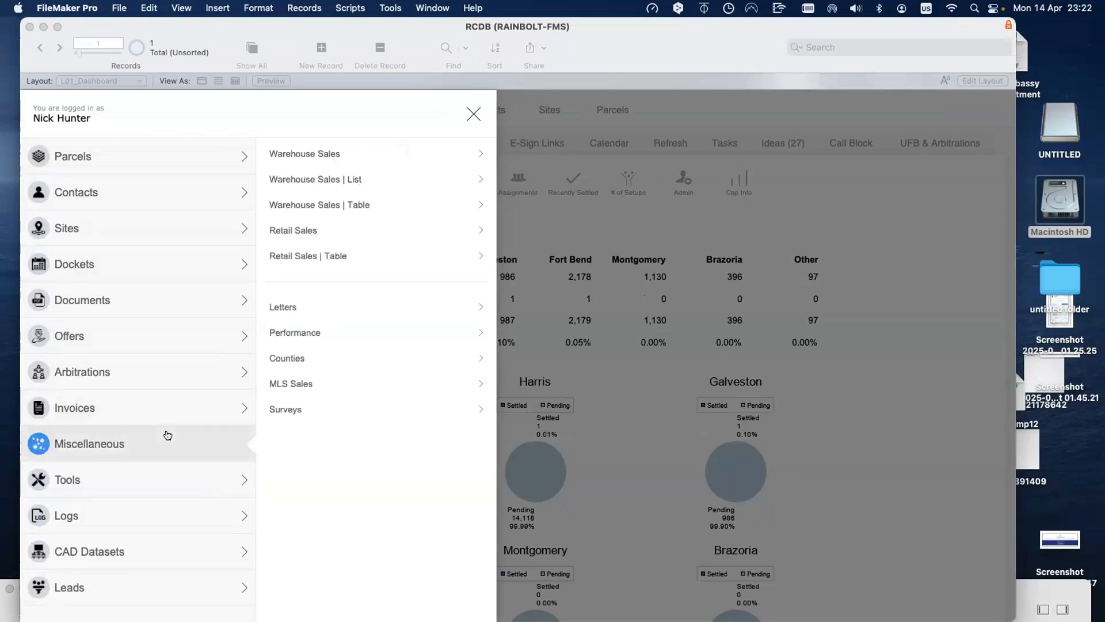
pyautogui.click(165, 483)
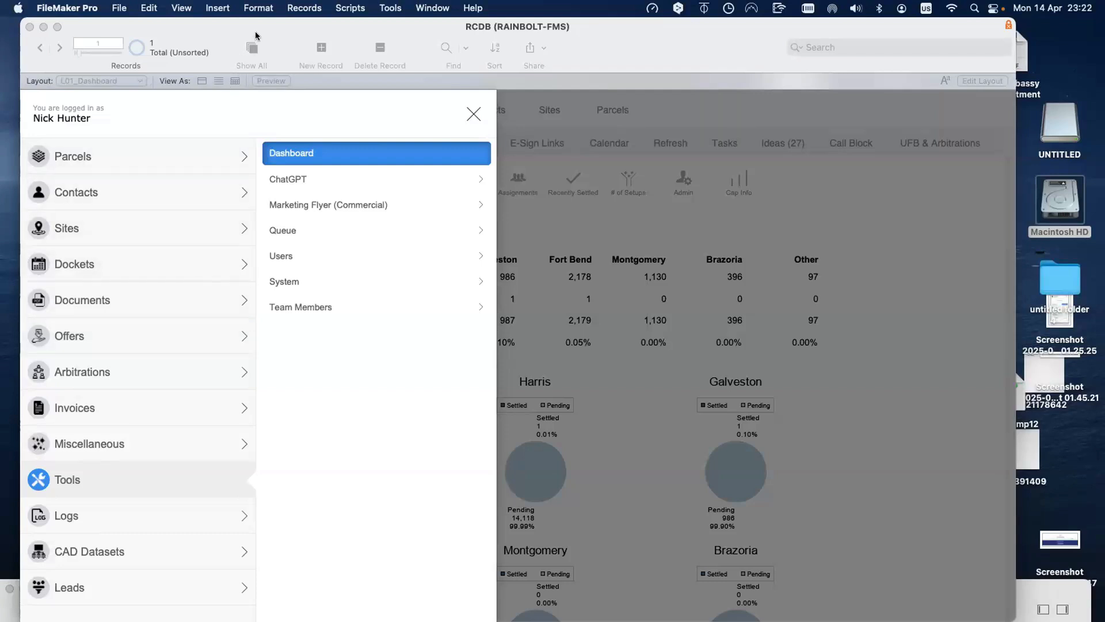
# Step: Close the navigation panel, then move the RCDB window left and widen it
pyautogui.click(473, 114)
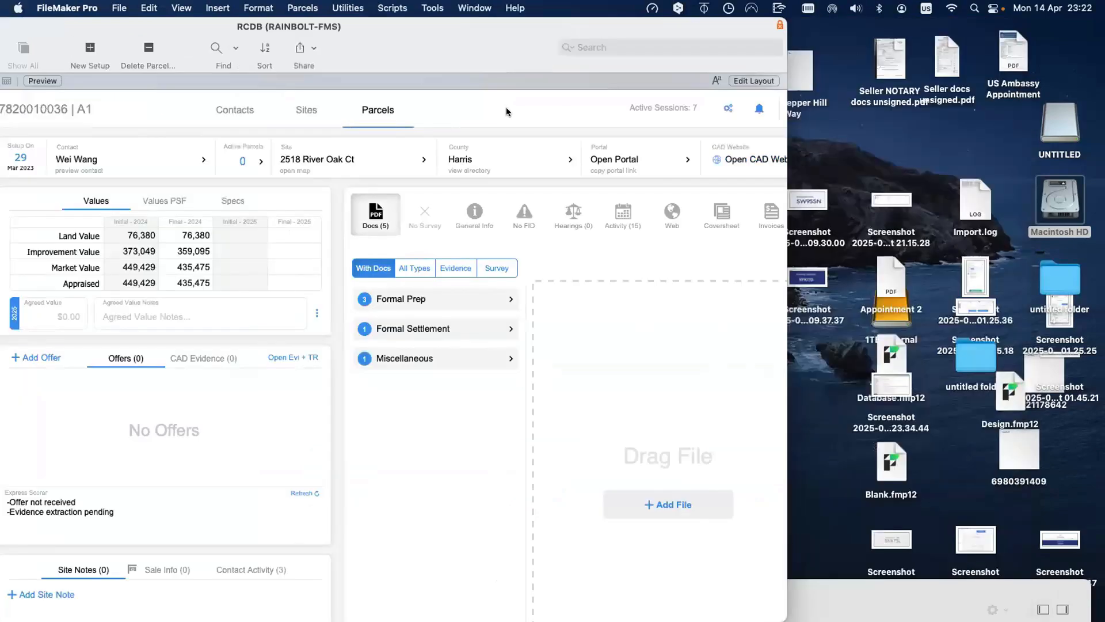
pyautogui.moveTo(411, 28); pyautogui.dragTo(376, 29)
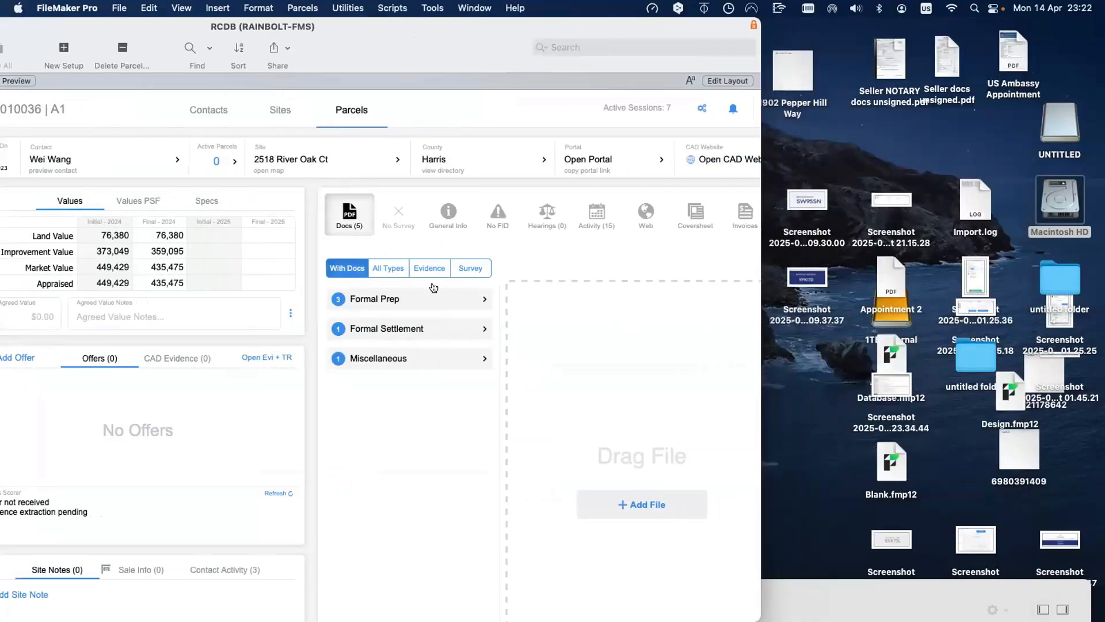
pyautogui.moveTo(759, 305); pyautogui.dragTo(884, 305)
# Step: List All Types, preview several document types, then filter the list to With Docs
pyautogui.click(394, 266)
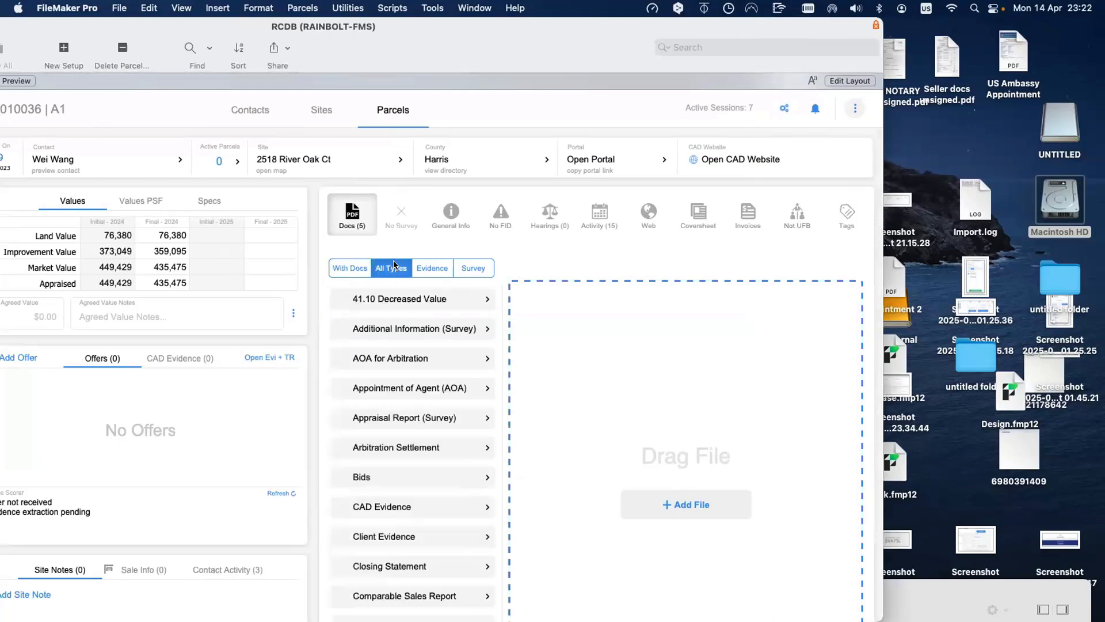
pyautogui.scroll(-3, 406, 369)
pyautogui.scroll(-10, 406, 369)
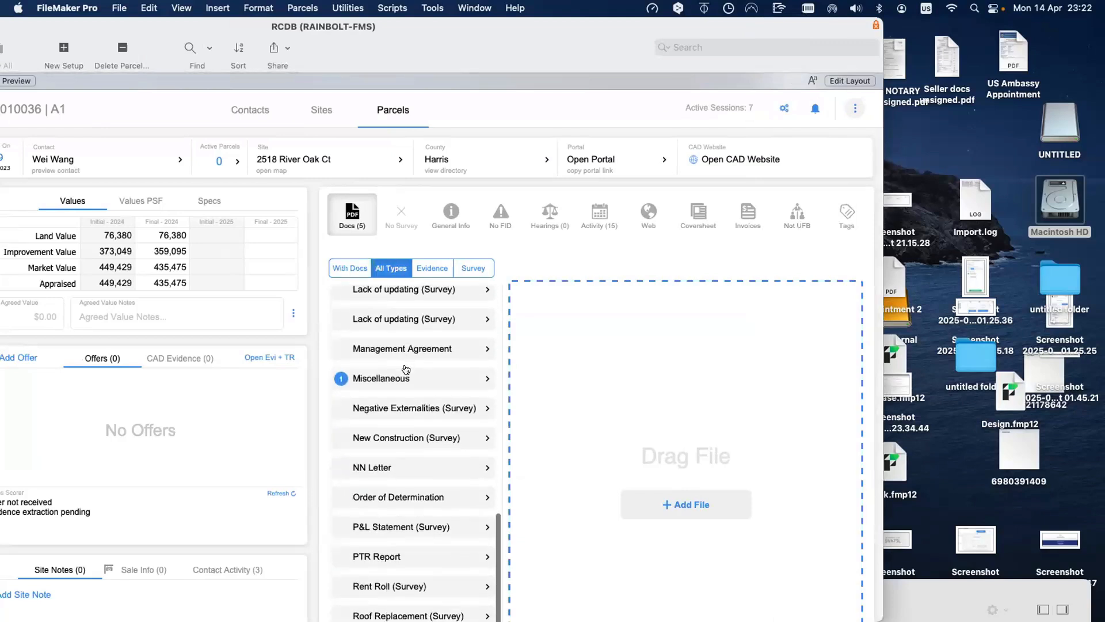
pyautogui.scroll(15, 405, 368)
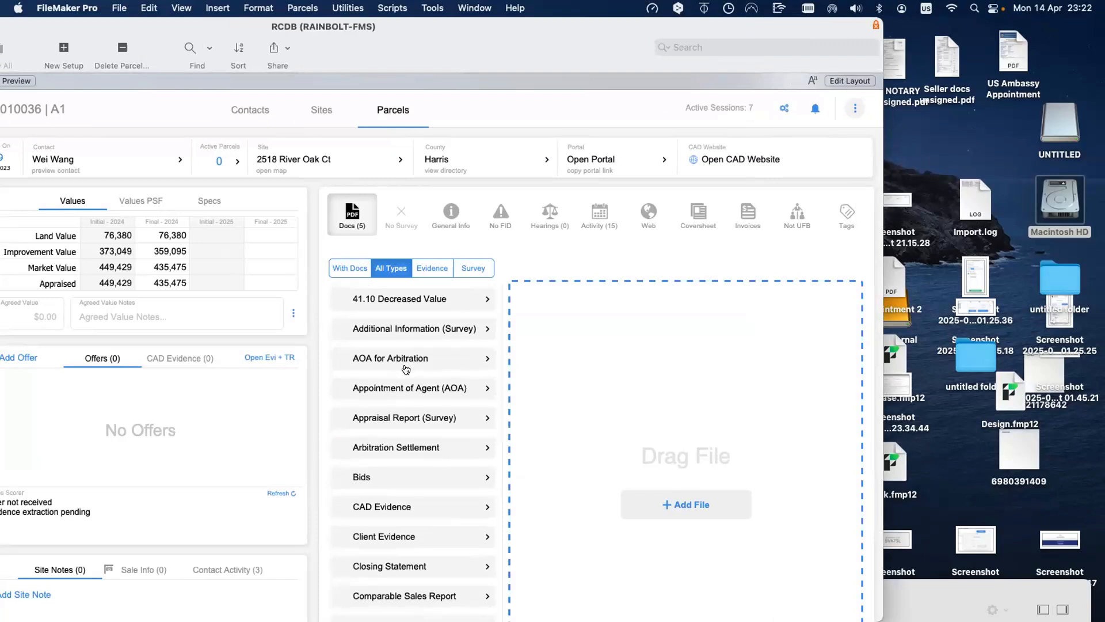
pyautogui.click(405, 298)
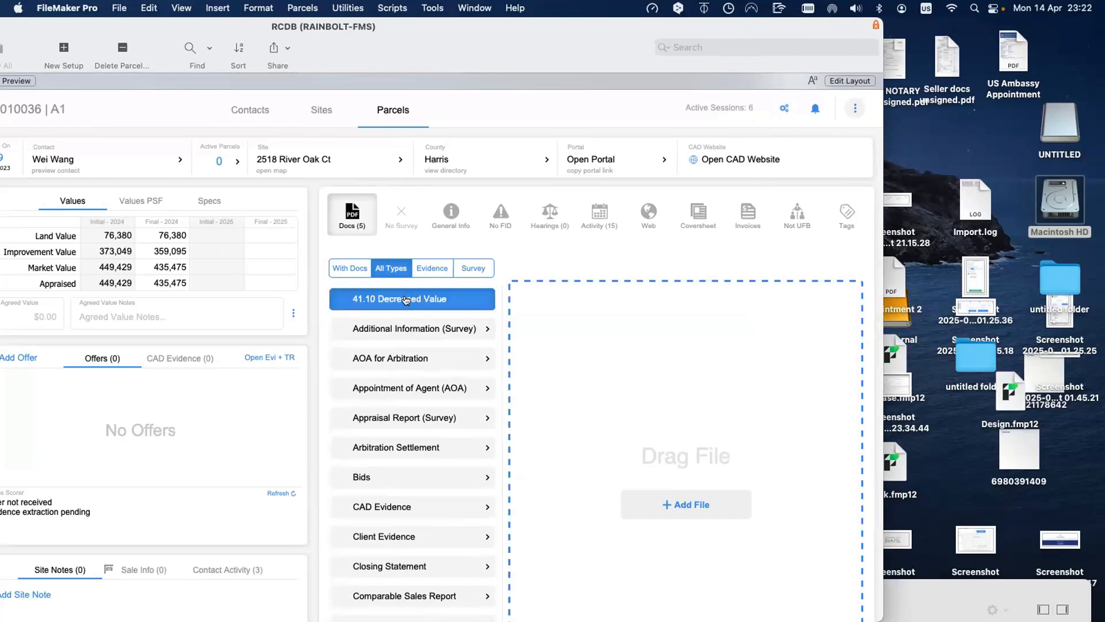
pyautogui.click(410, 343)
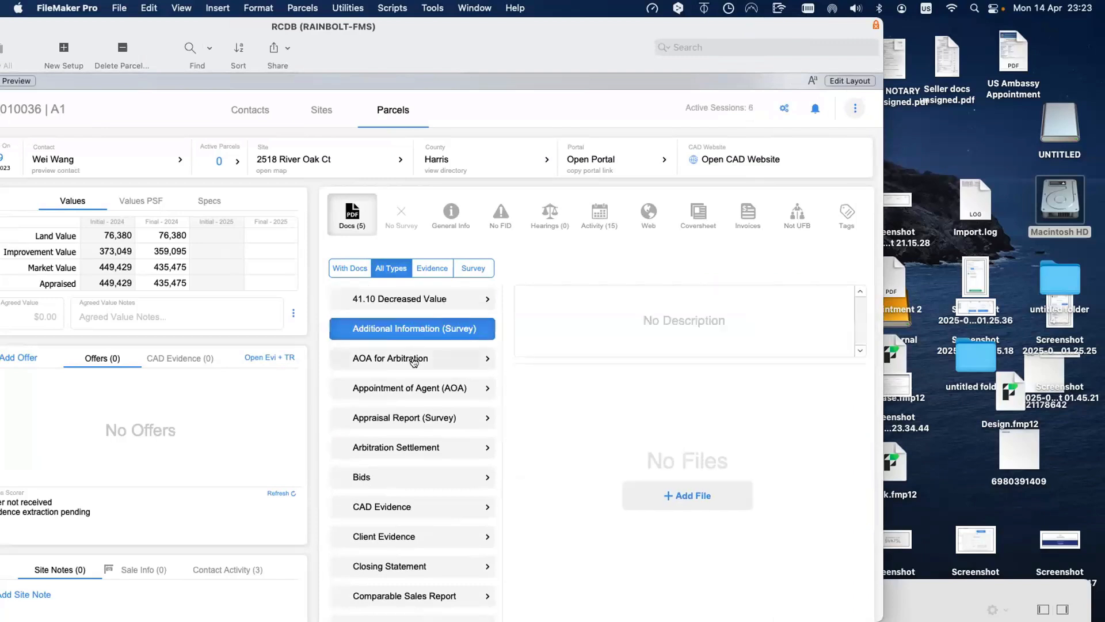
pyautogui.click(416, 362)
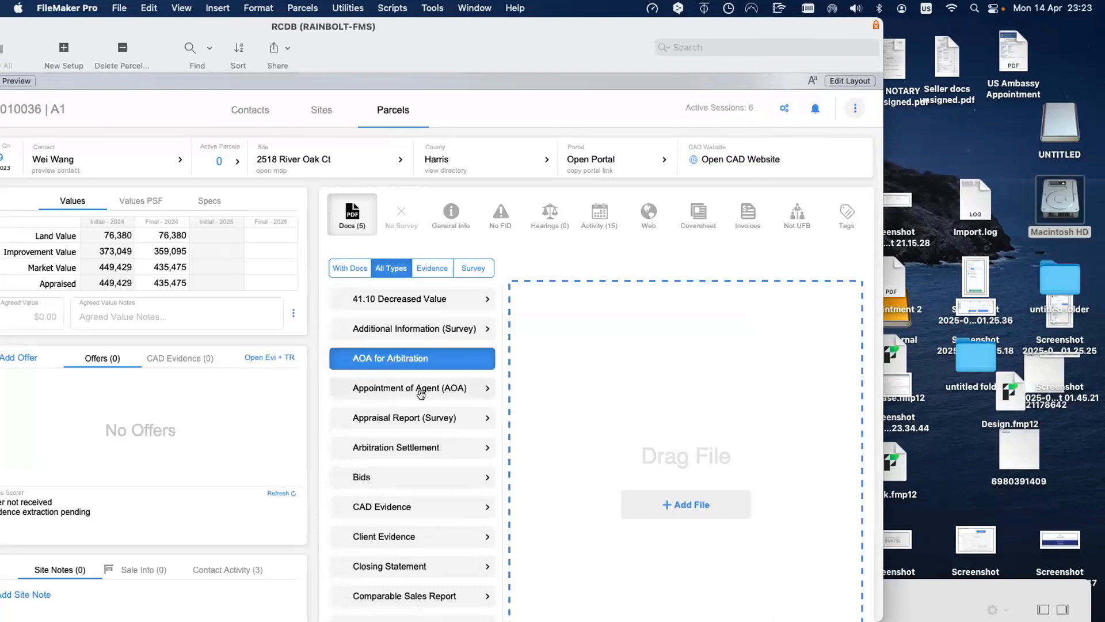
pyautogui.click(421, 392)
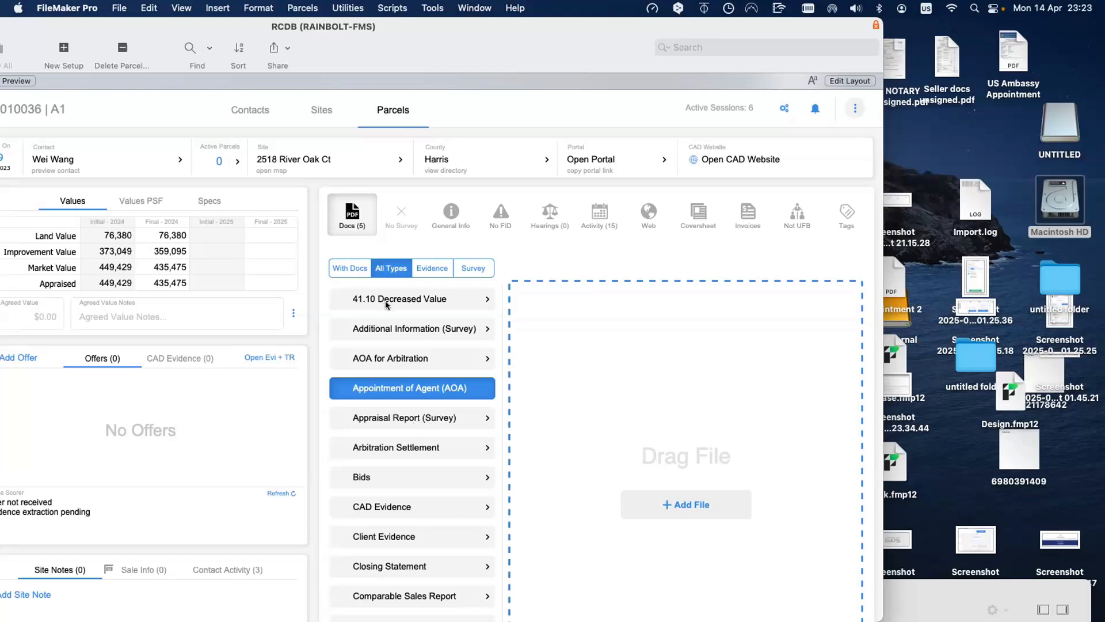
pyautogui.click(357, 269)
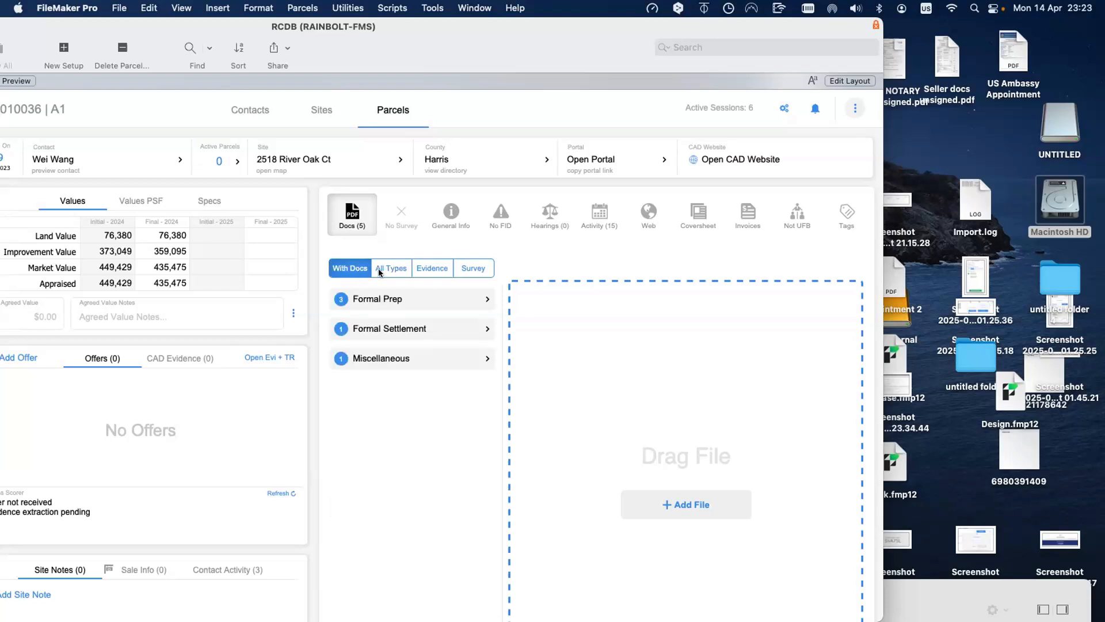
# Step: Toggle All Types and With Docs, move the RCDB window down, and reveal the desktop
pyautogui.click(380, 269)
pyautogui.click(352, 270)
pyautogui.moveTo(322, 36); pyautogui.dragTo(354, 101)
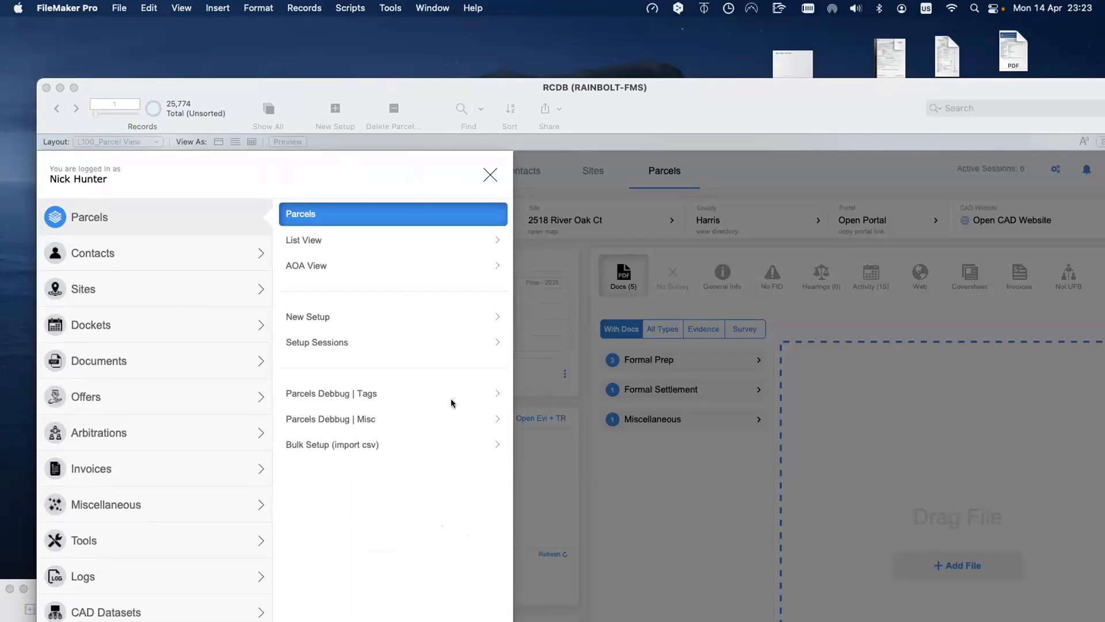
pyautogui.press('F11')
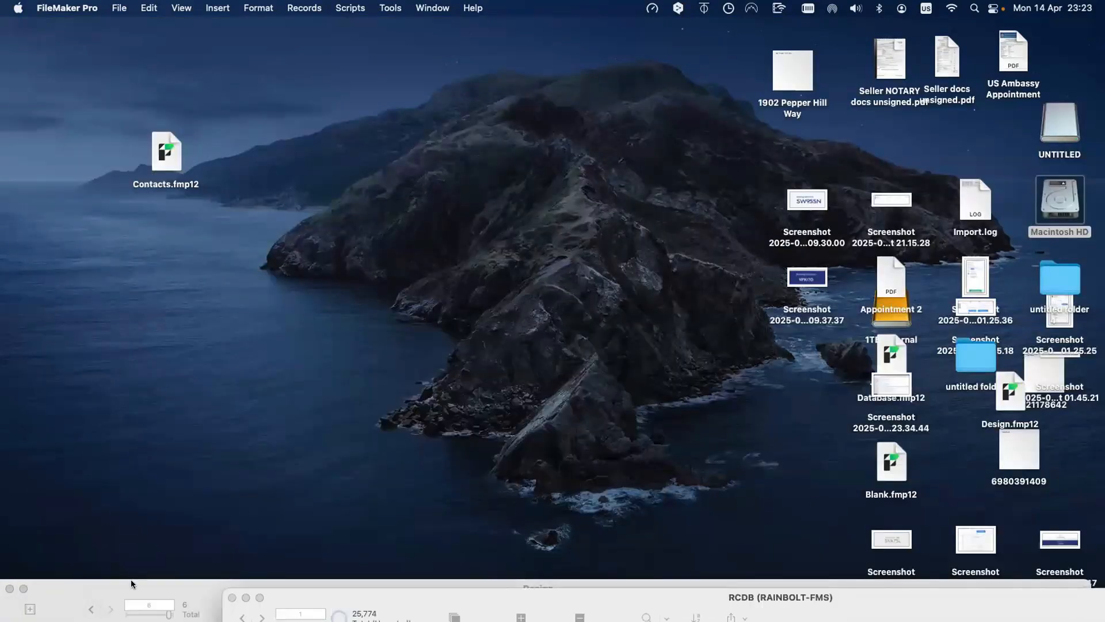
pyautogui.click(131, 580)
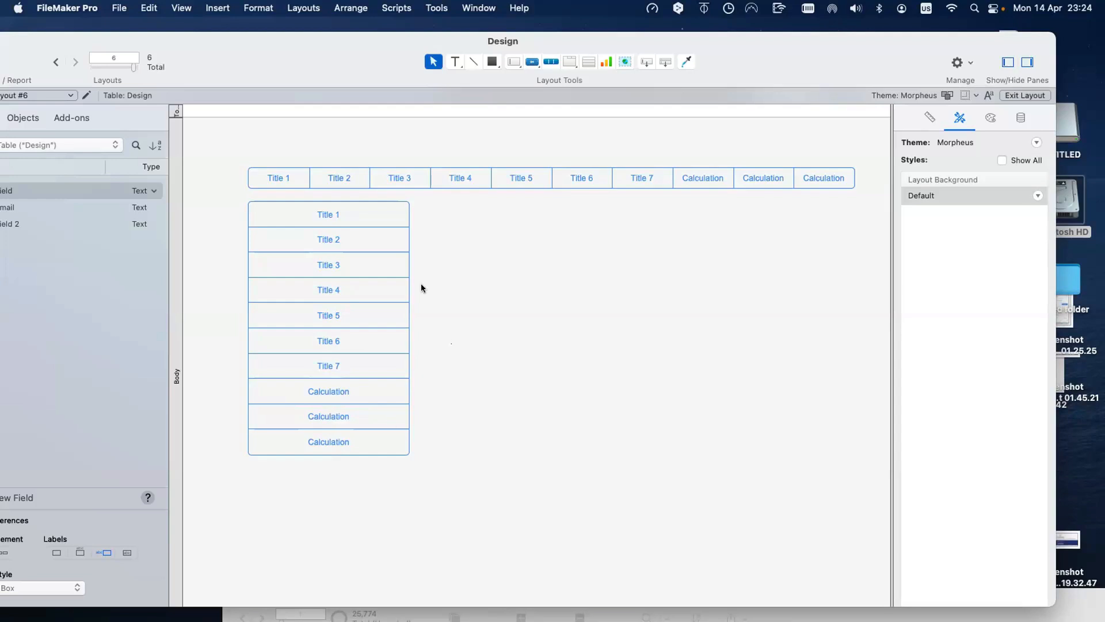
# Step: Open Manage Database for the Design file with Shift+Cmd+D
pyautogui.press('super+shift+d')
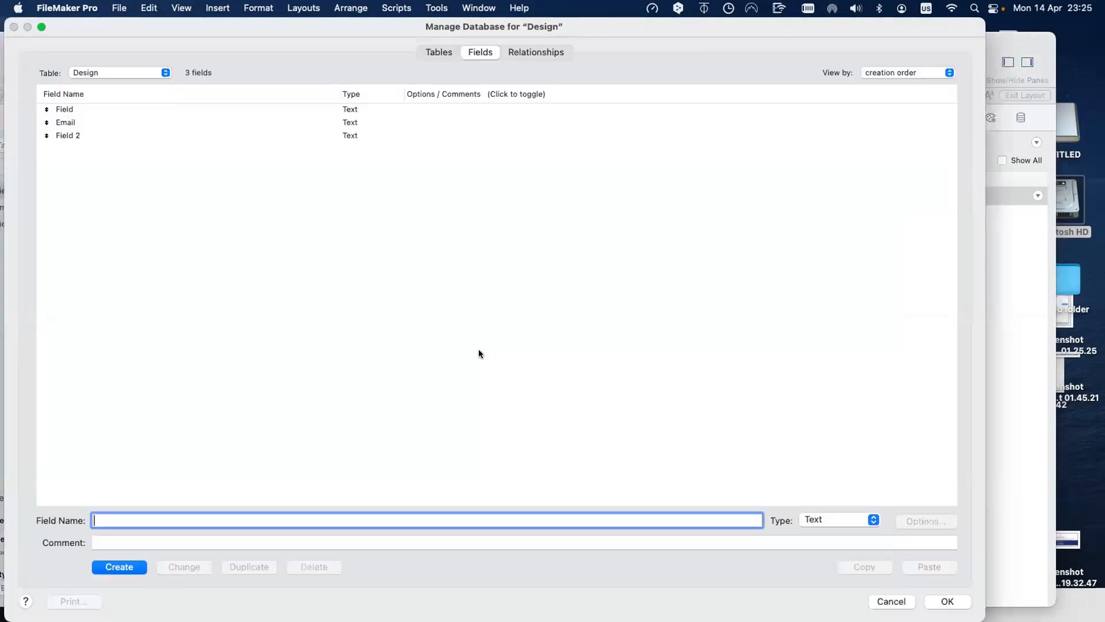
# Step: Create a Buttons table and delete its five default fields
pyautogui.click(445, 50)
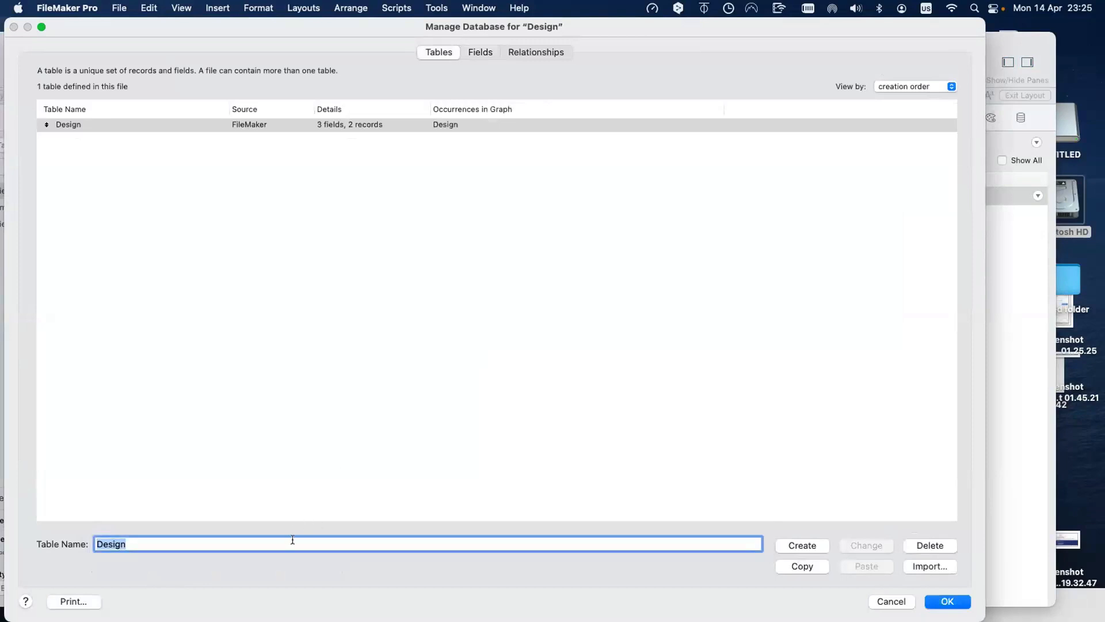
pyautogui.write('Buttons')
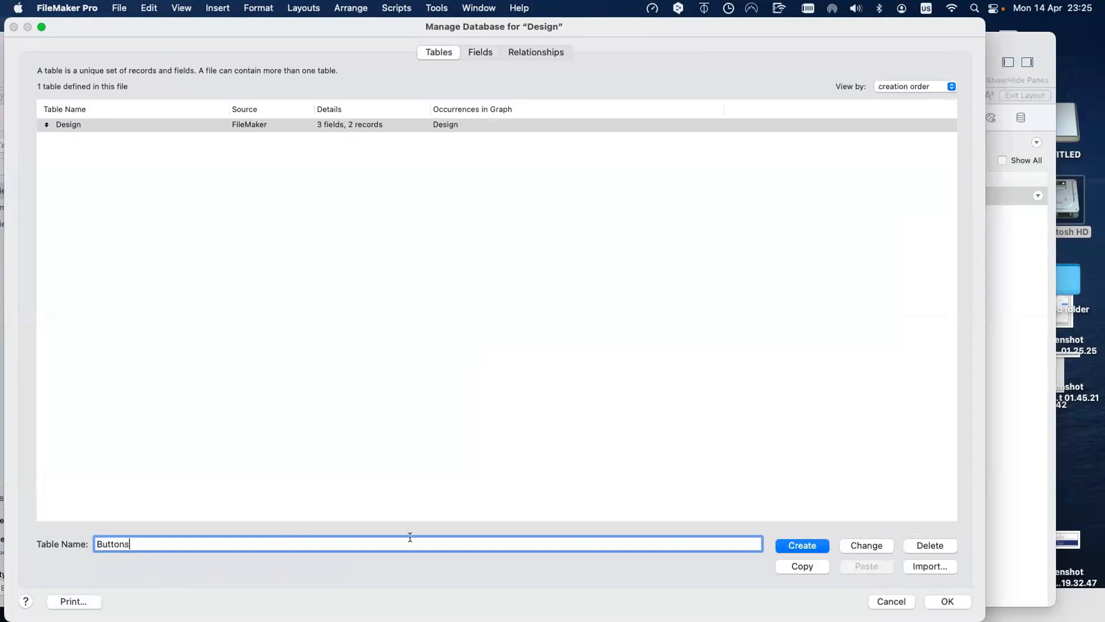
pyautogui.click(801, 544)
pyautogui.doubleClick(116, 135)
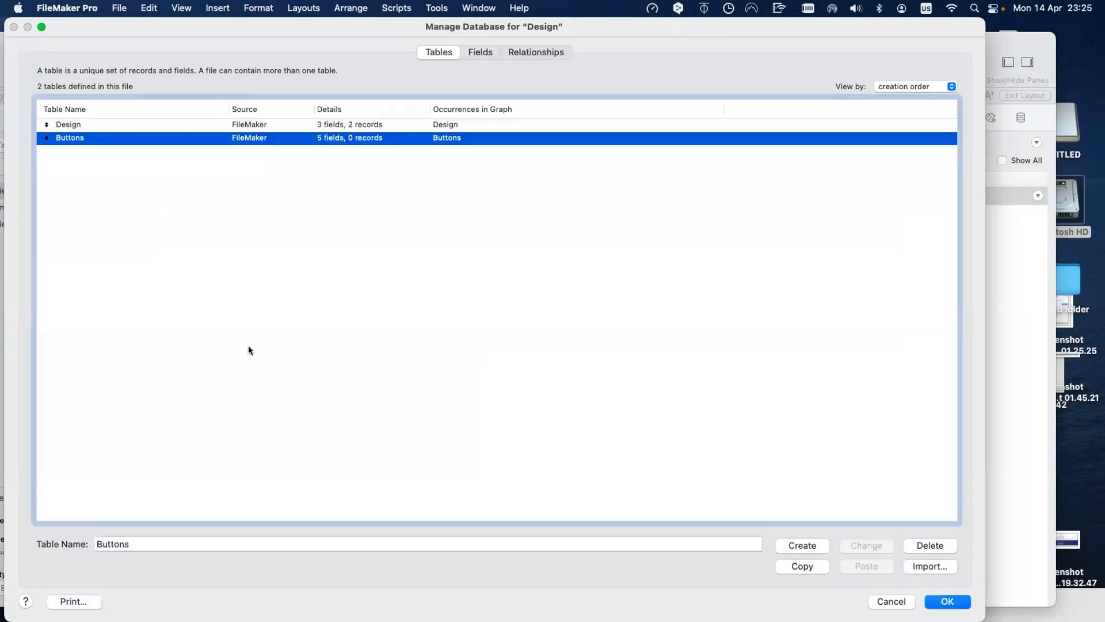
pyautogui.press('super+a')
pyautogui.press('BackSpace')
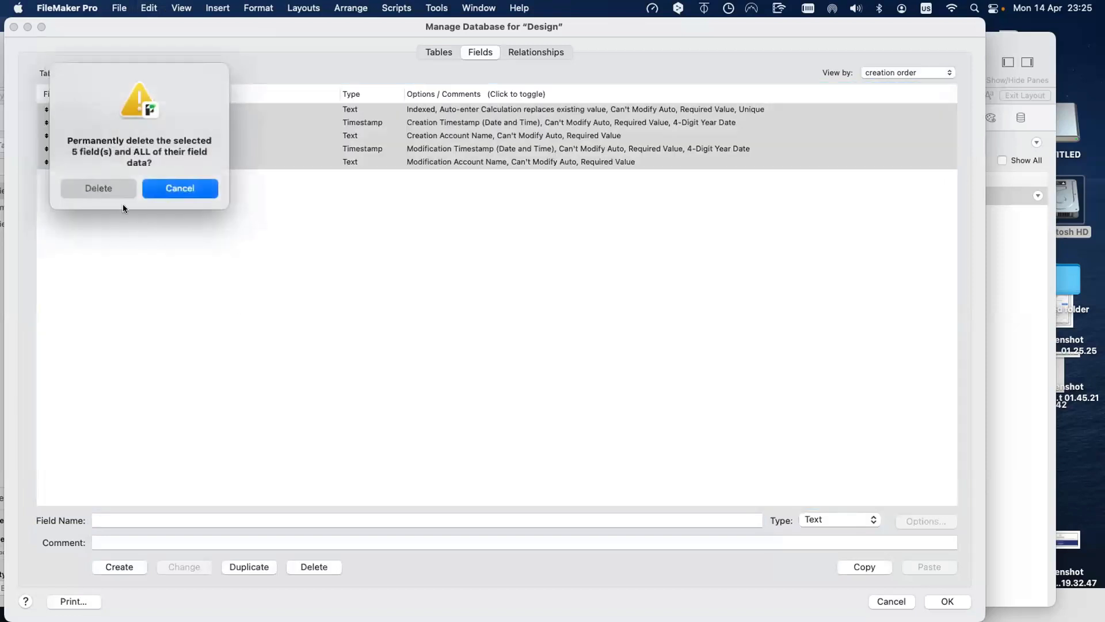
pyautogui.click(116, 190)
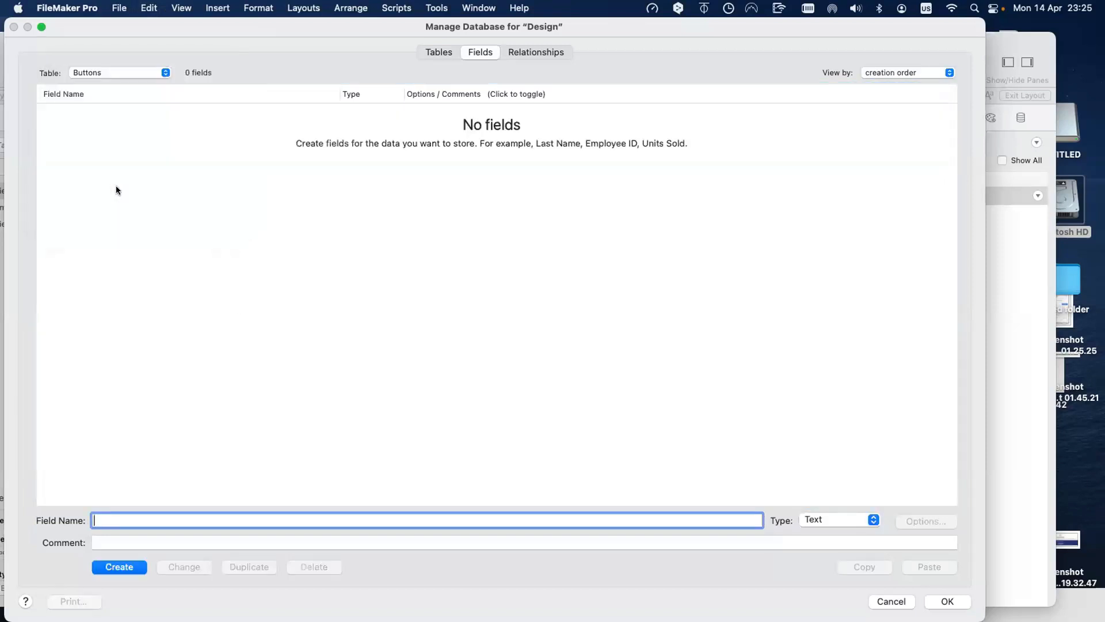
# Step: Add a text field __ID Button that auto-enters the calculation Get ( UUID )
pyautogui.write('__')
pyautogui.write('ID Burron')
pyautogui.press('BackSpace')
pyautogui.press('BackSpace')
pyautogui.press('BackSpace')
pyautogui.press('BackSpace')
pyautogui.write('tton')
pyautogui.press('Return')
pyautogui.doubleClick(84, 108)
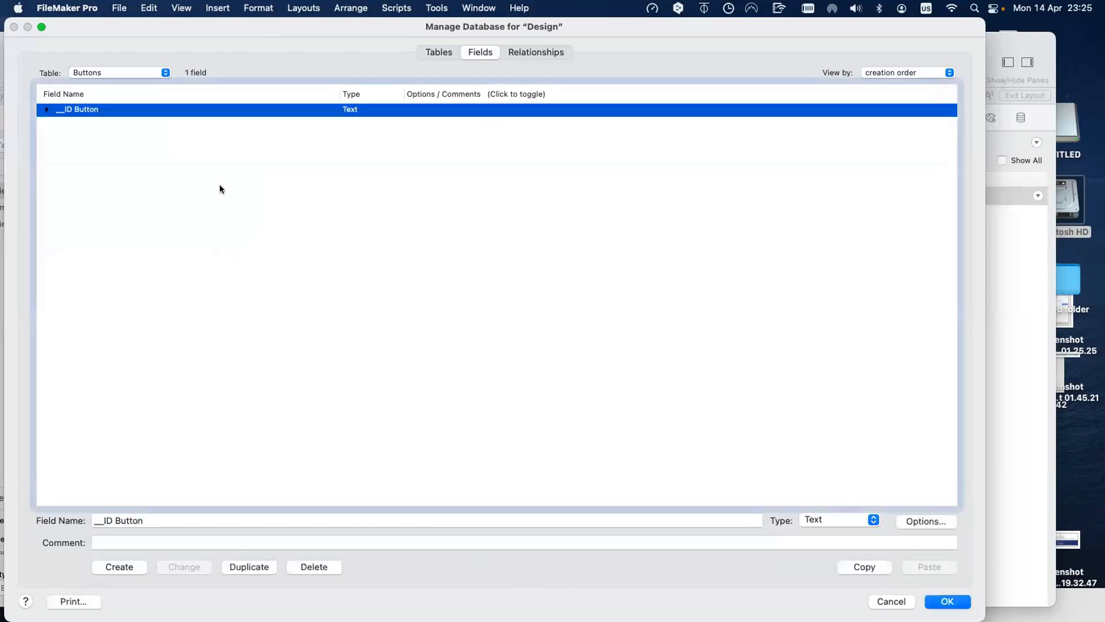
pyautogui.click(789, 248)
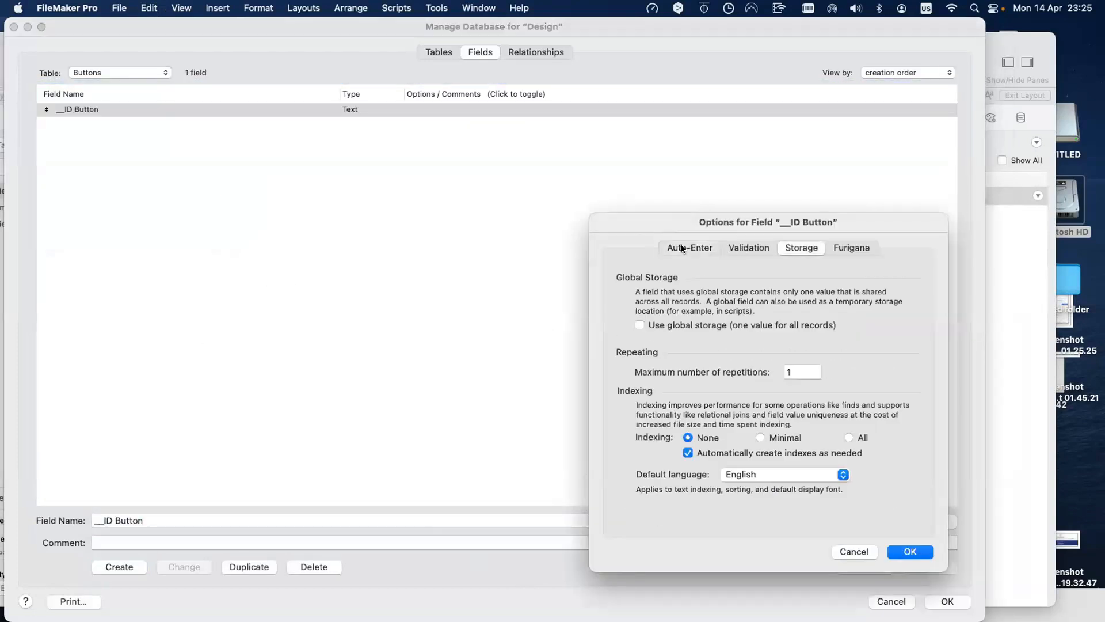
pyautogui.click(685, 247)
pyautogui.click(643, 457)
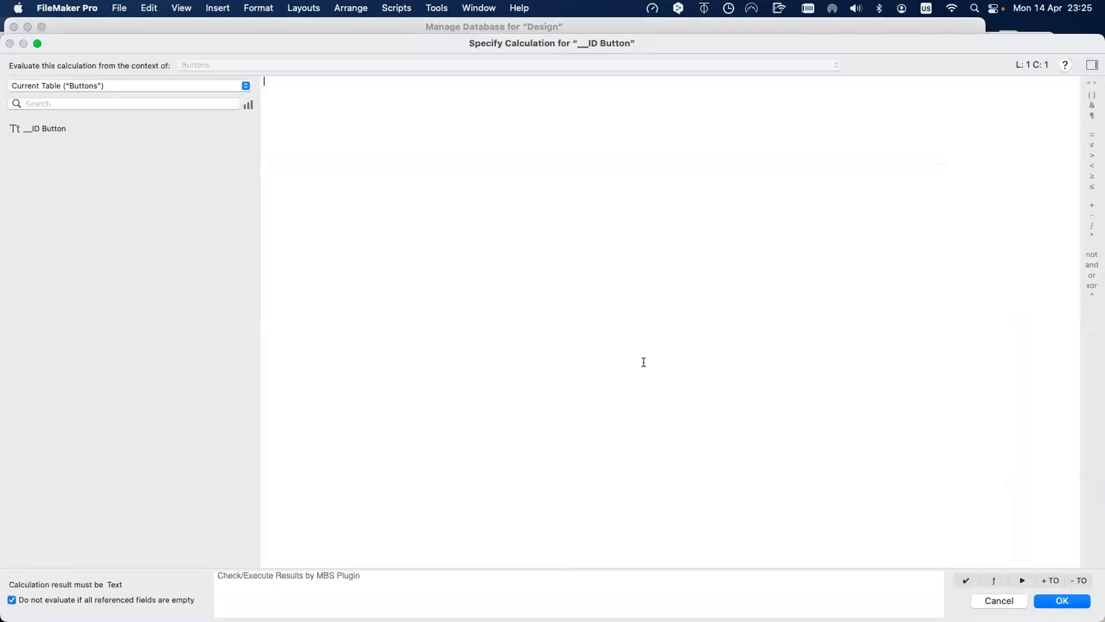
pyautogui.write('Get ( UUID )')
pyautogui.press('Return')
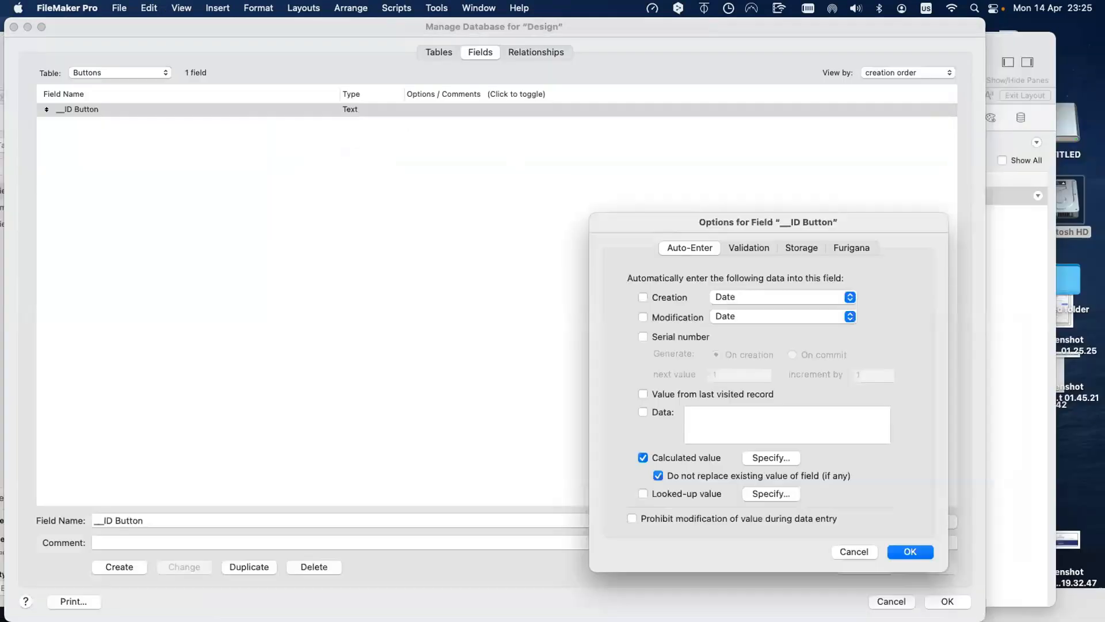
pyautogui.press('Return')
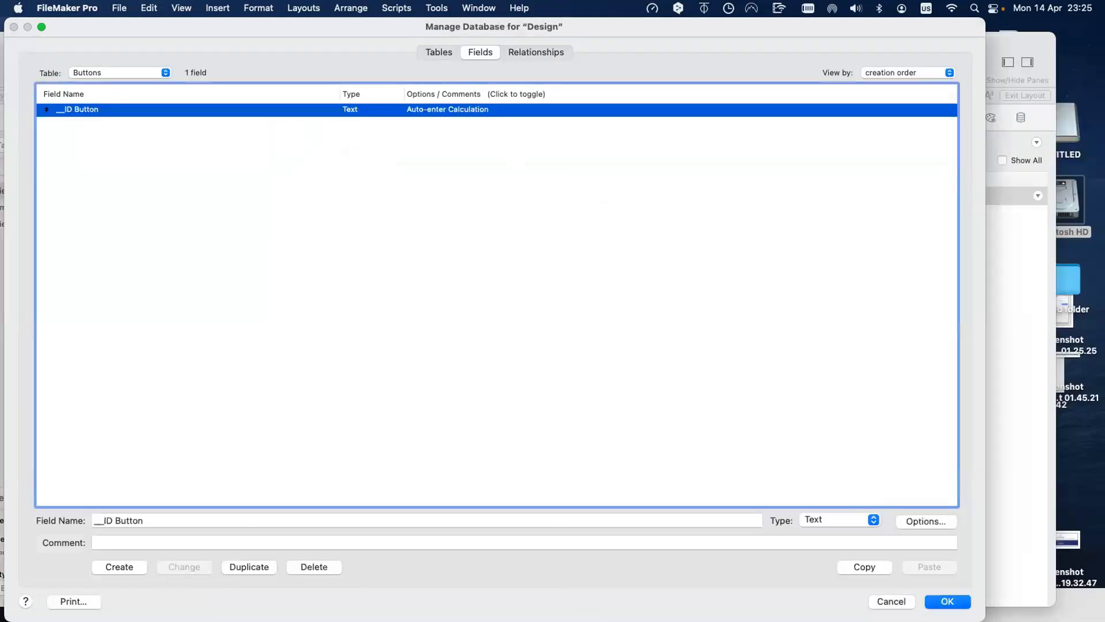
# Step: Toggle the field's 'replace existing values' option on, then back off, keeping Get ( UUID )
pyautogui.doubleClick(492, 114)
pyautogui.click(682, 478)
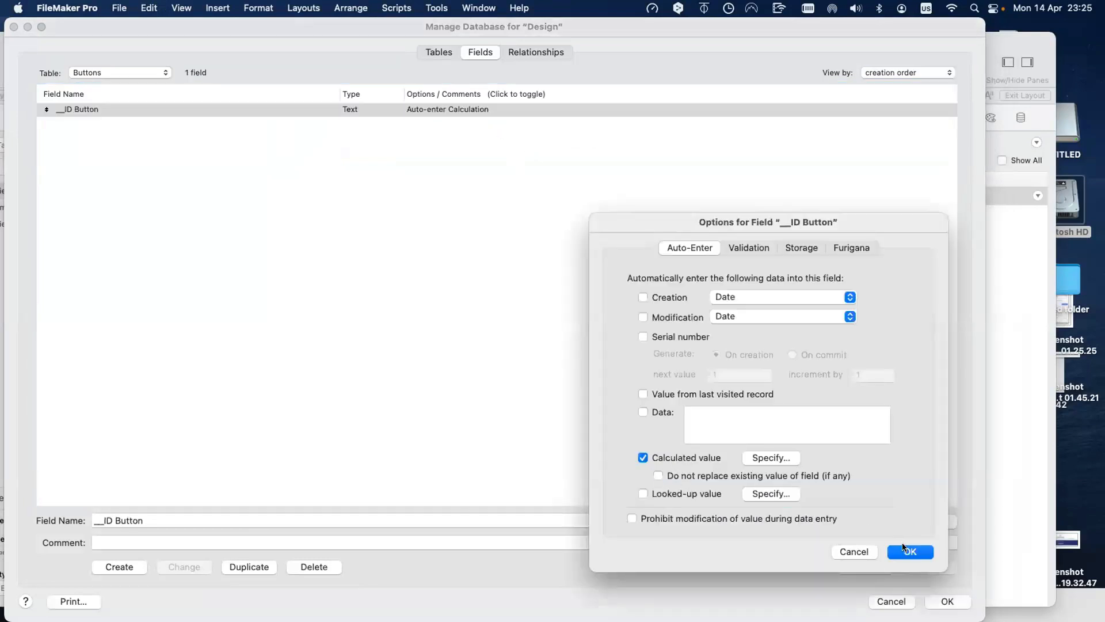
pyautogui.click(907, 550)
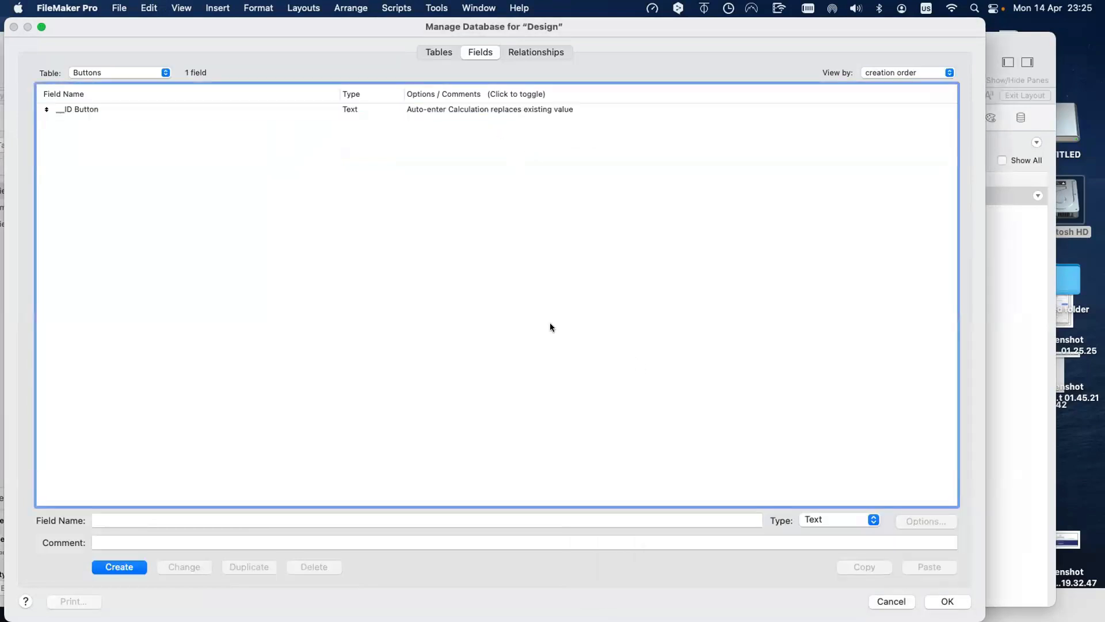
pyautogui.click(204, 112)
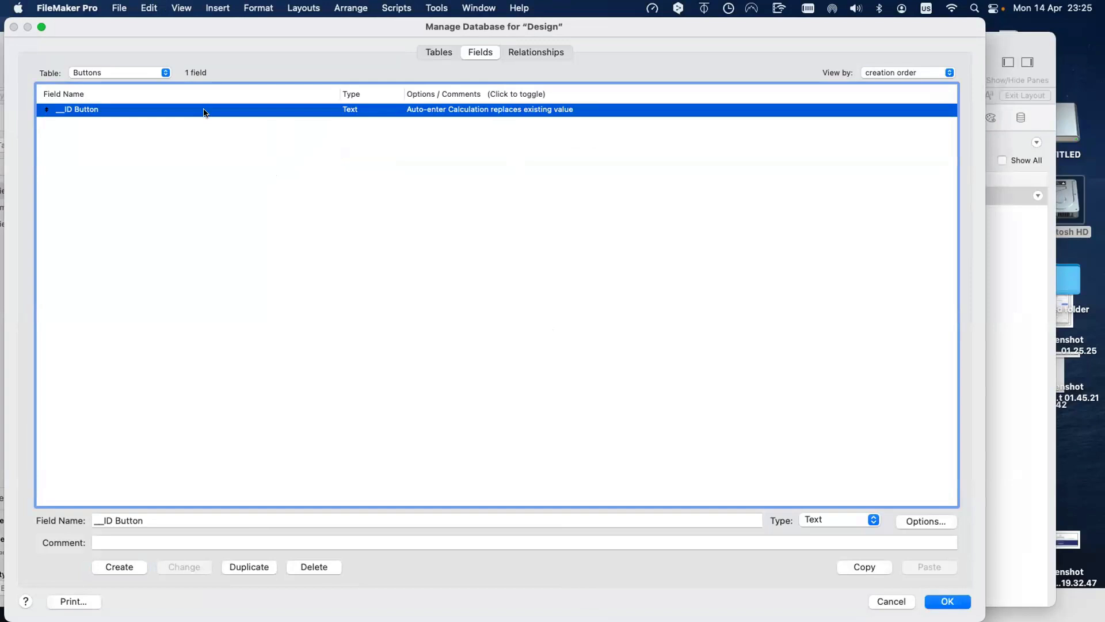
pyautogui.doubleClick(219, 113)
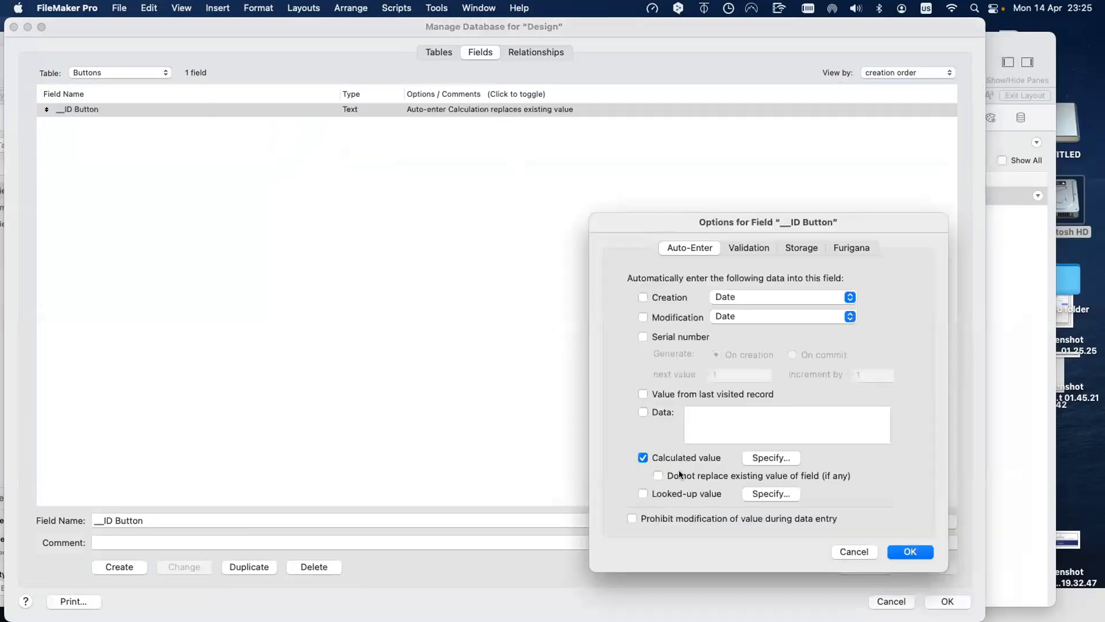
pyautogui.click(708, 475)
pyautogui.click(791, 459)
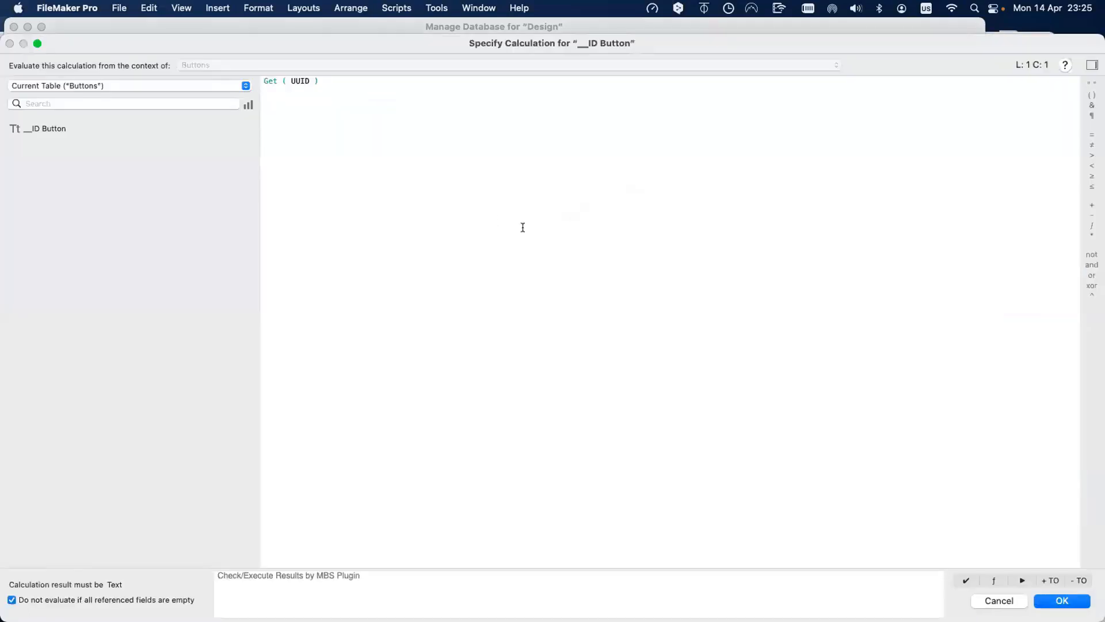
pyautogui.press('Return')
pyautogui.press('Return')
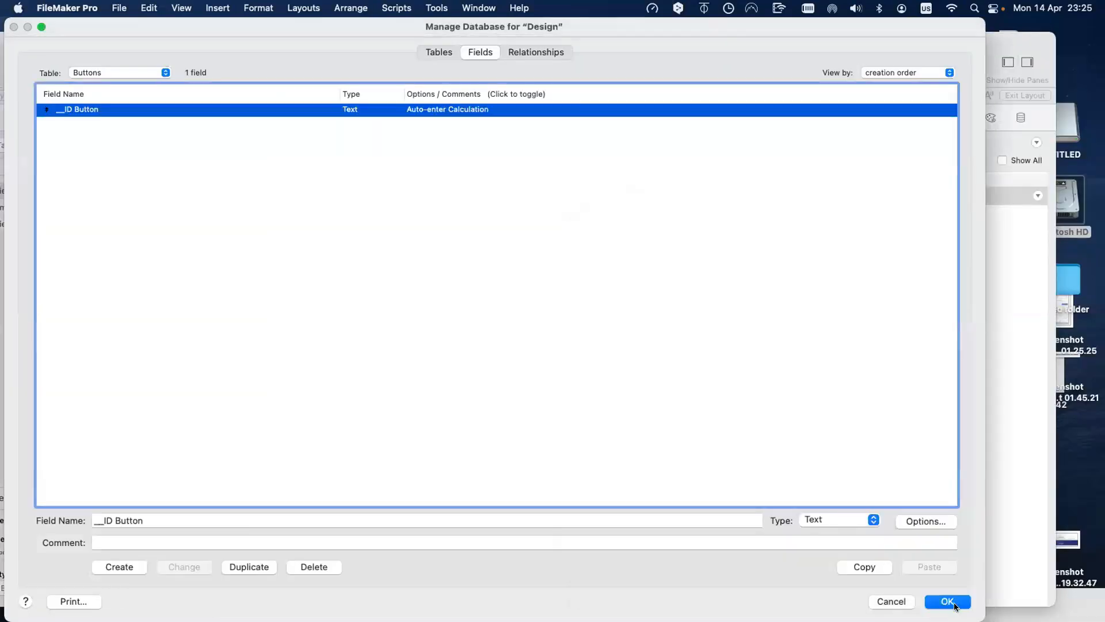
pyautogui.press('Return')
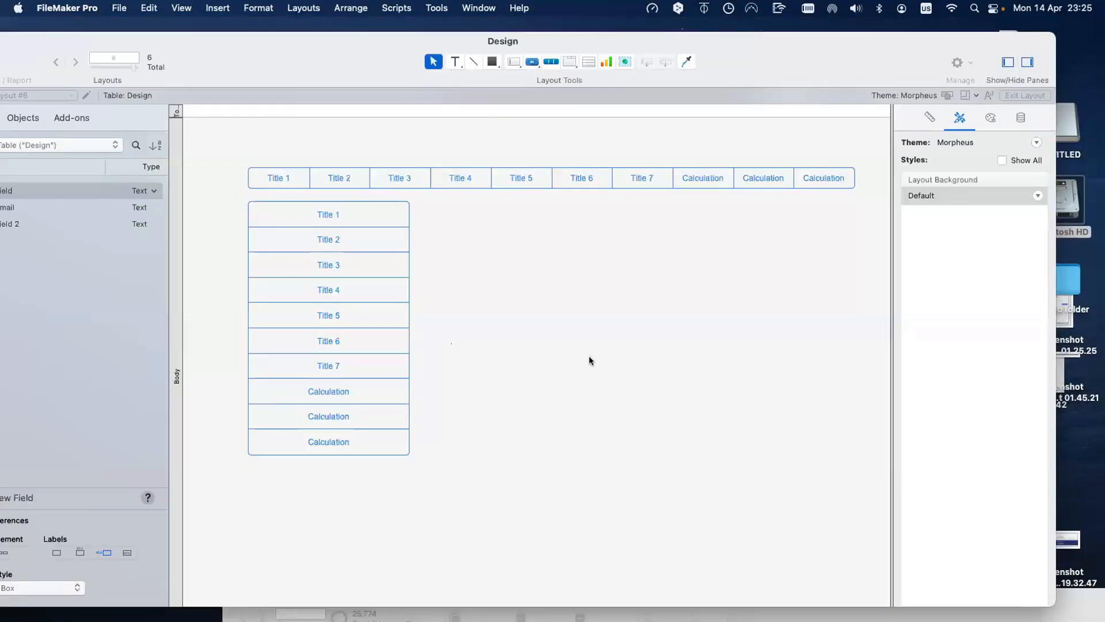
pyautogui.press('super+shift+l')
# Step: Open the Buttons layout in Table view and widen the __ID Button column to fit UUIDs
pyautogui.press('Down')
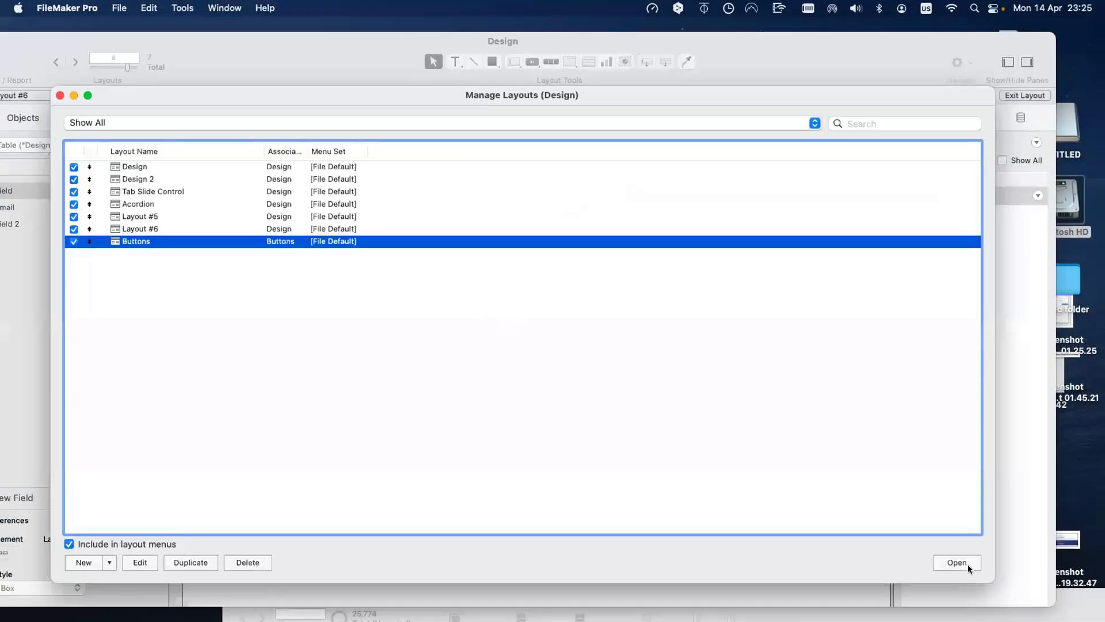
pyautogui.click(957, 562)
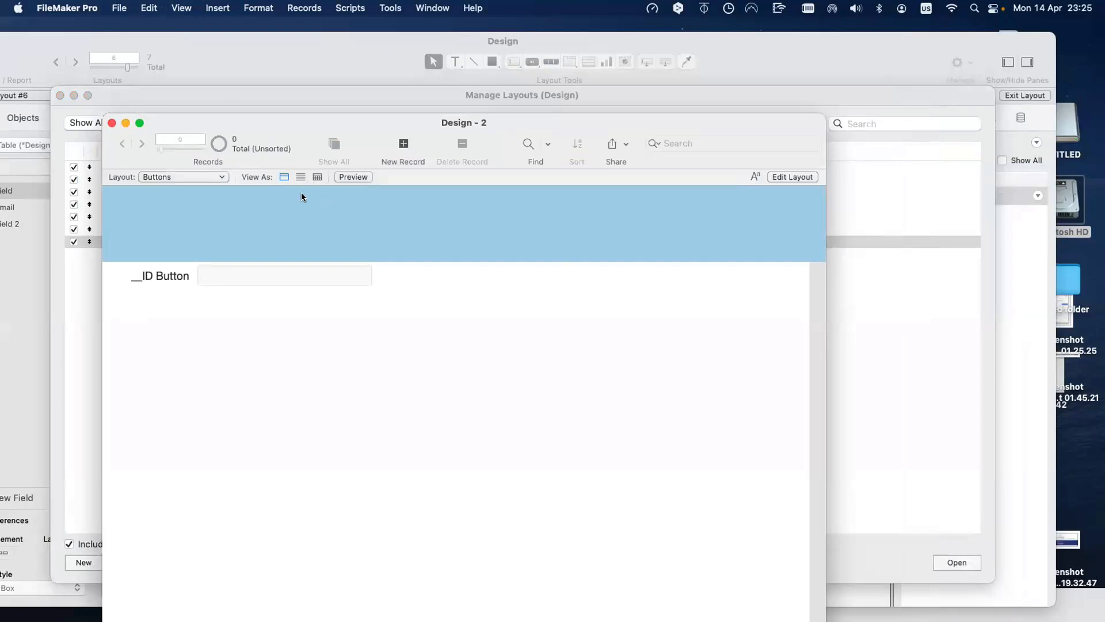
pyautogui.click(317, 178)
pyautogui.moveTo(197, 195); pyautogui.dragTo(433, 200)
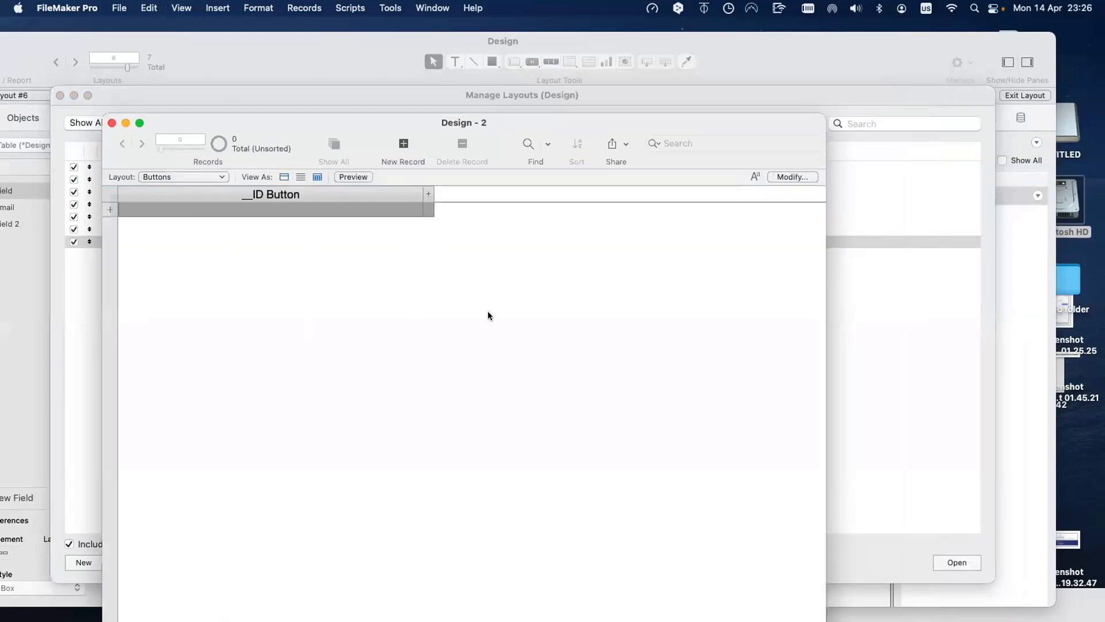
# Step: Add two new records and duplicate the second one
pyautogui.click(402, 145)
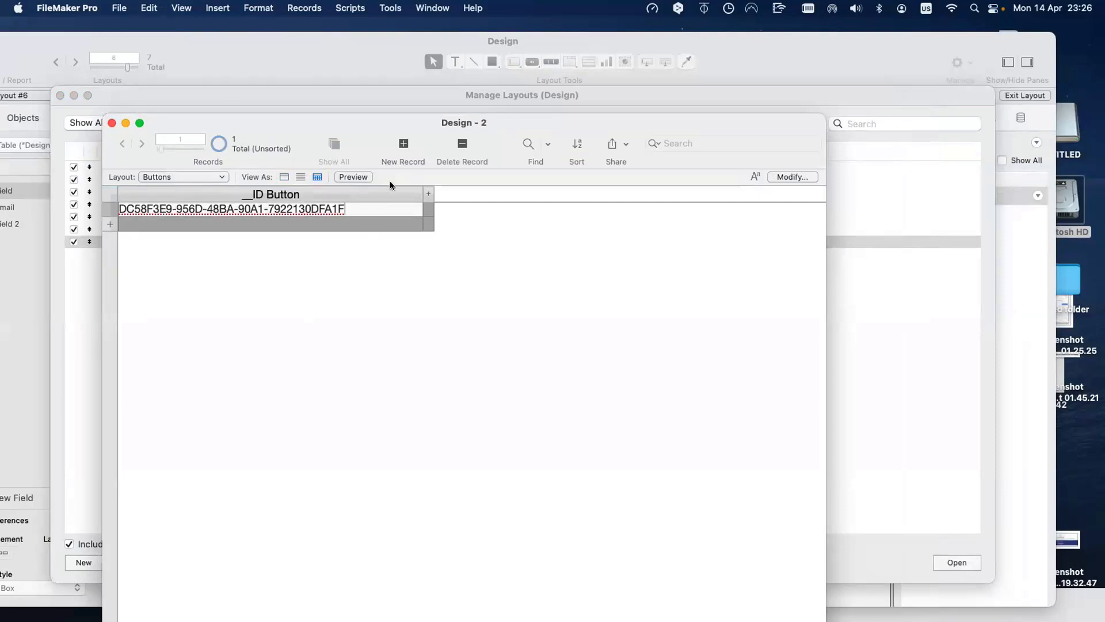
pyautogui.click(402, 148)
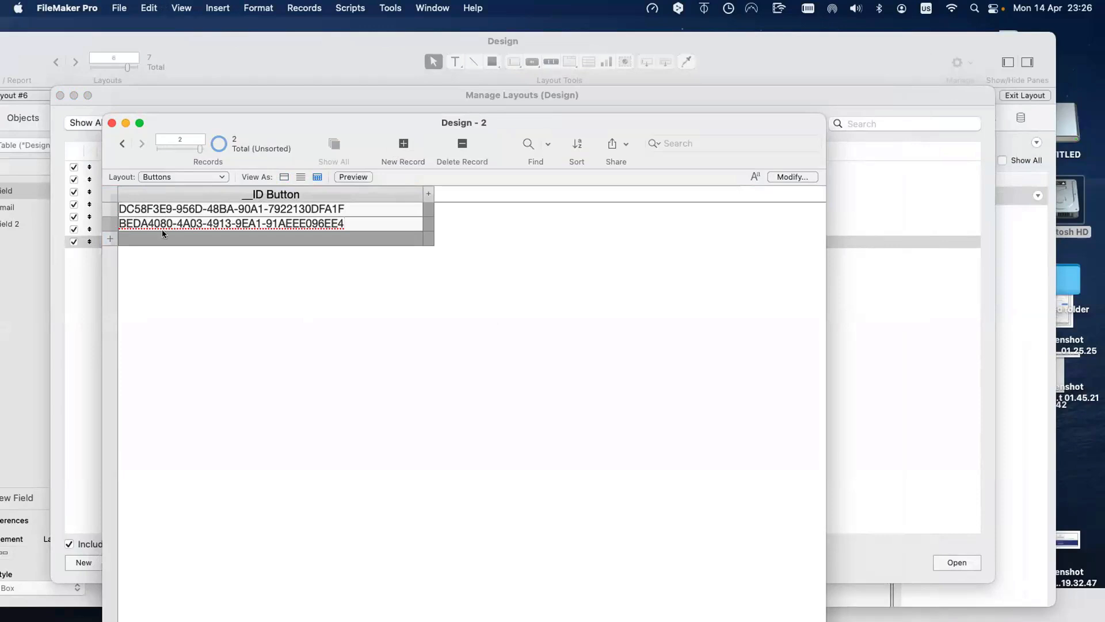
pyautogui.click(293, 9)
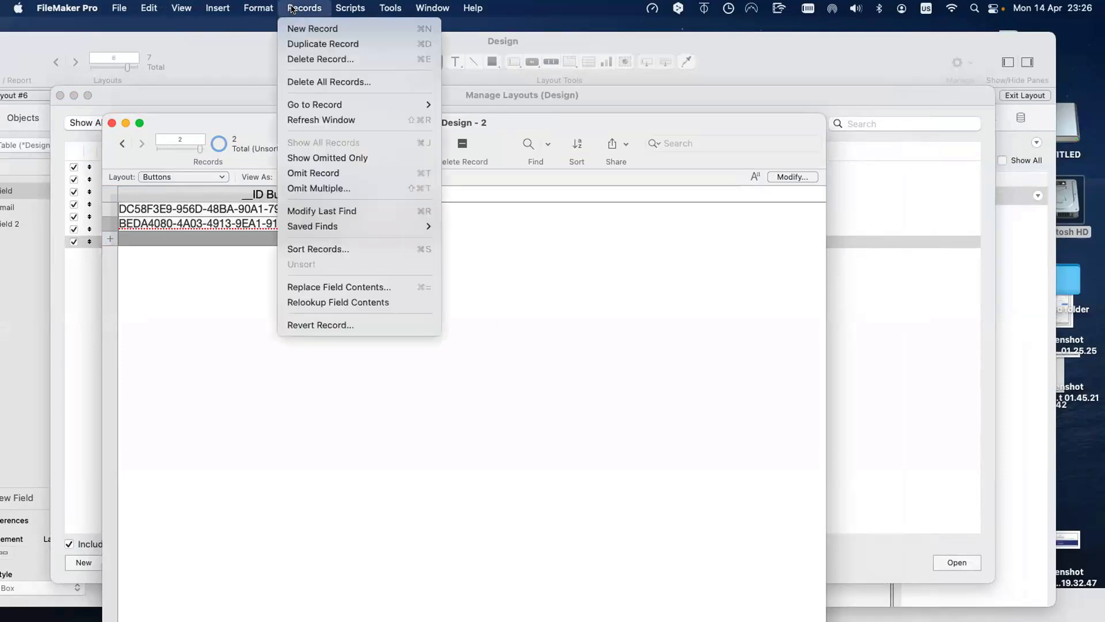
pyautogui.click(291, 43)
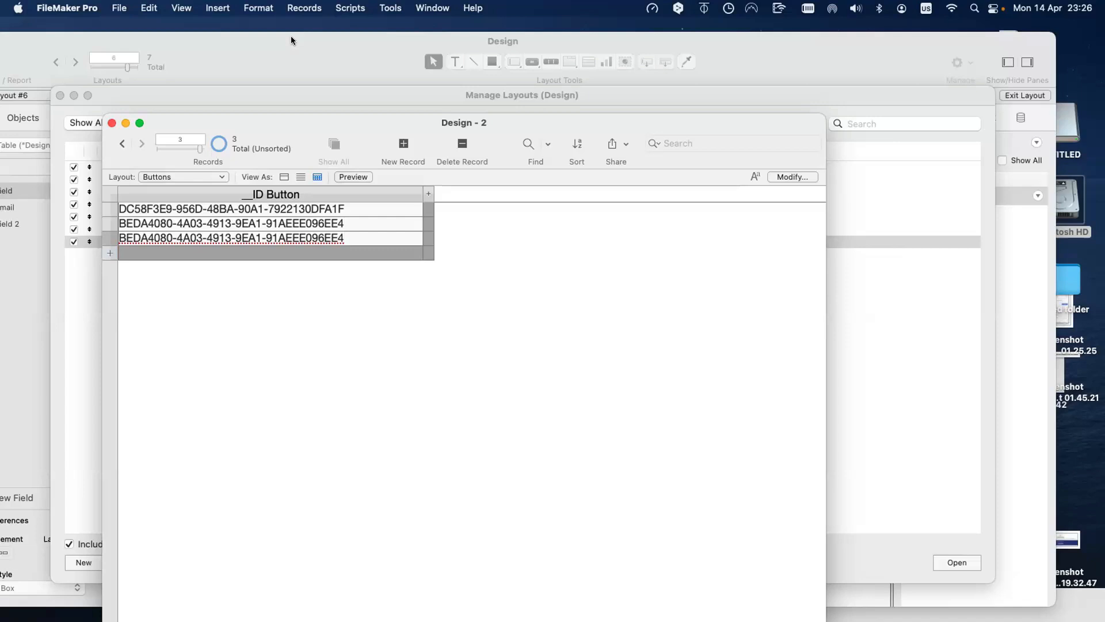
pyautogui.press('super+shift+d')
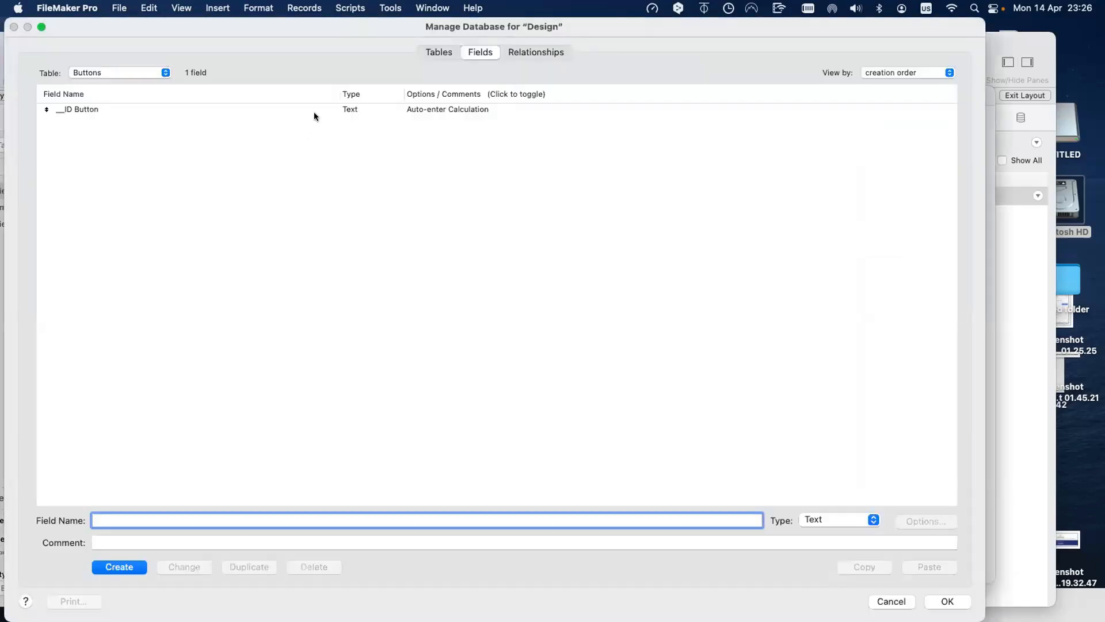
# Step: Let the __ID Button auto-enter calculation replace existing values
pyautogui.click(314, 111)
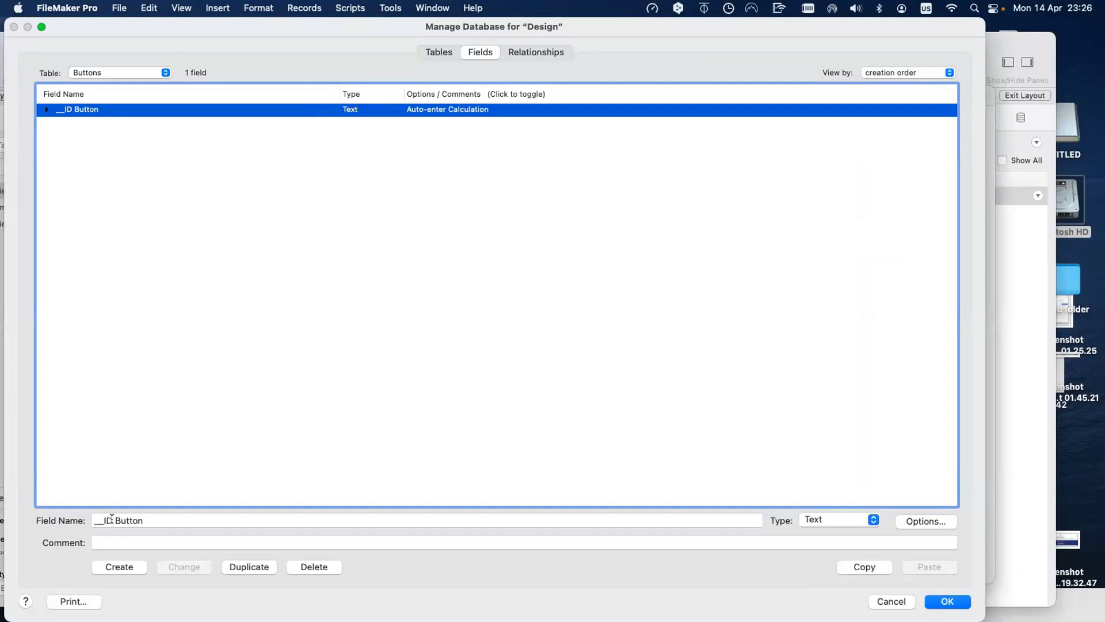
pyautogui.doubleClick(362, 111)
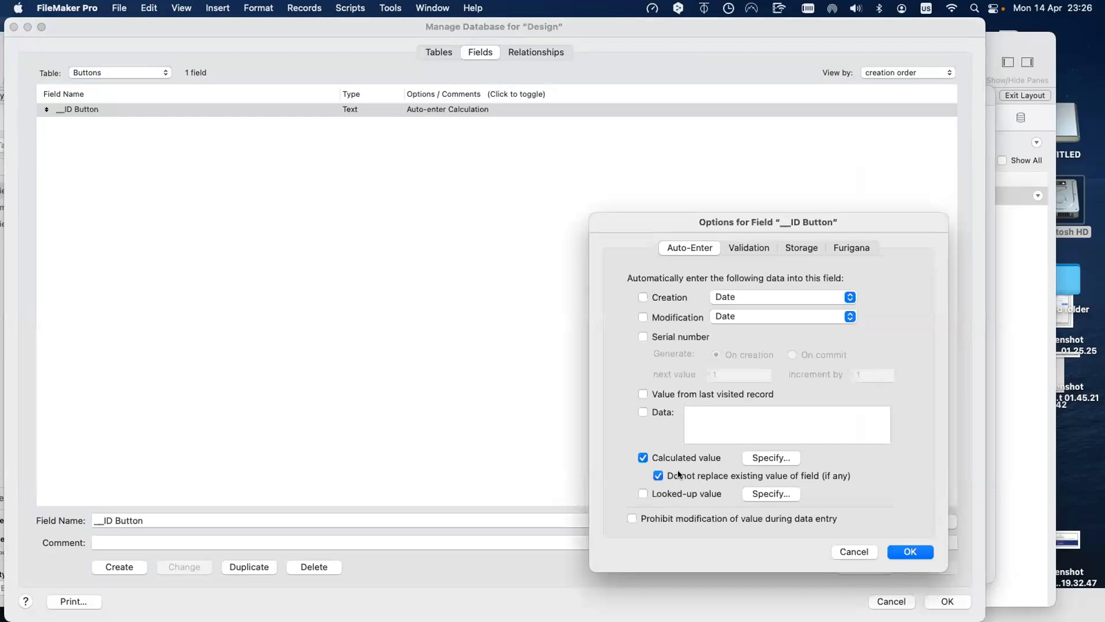
pyautogui.click(678, 474)
pyautogui.click(920, 552)
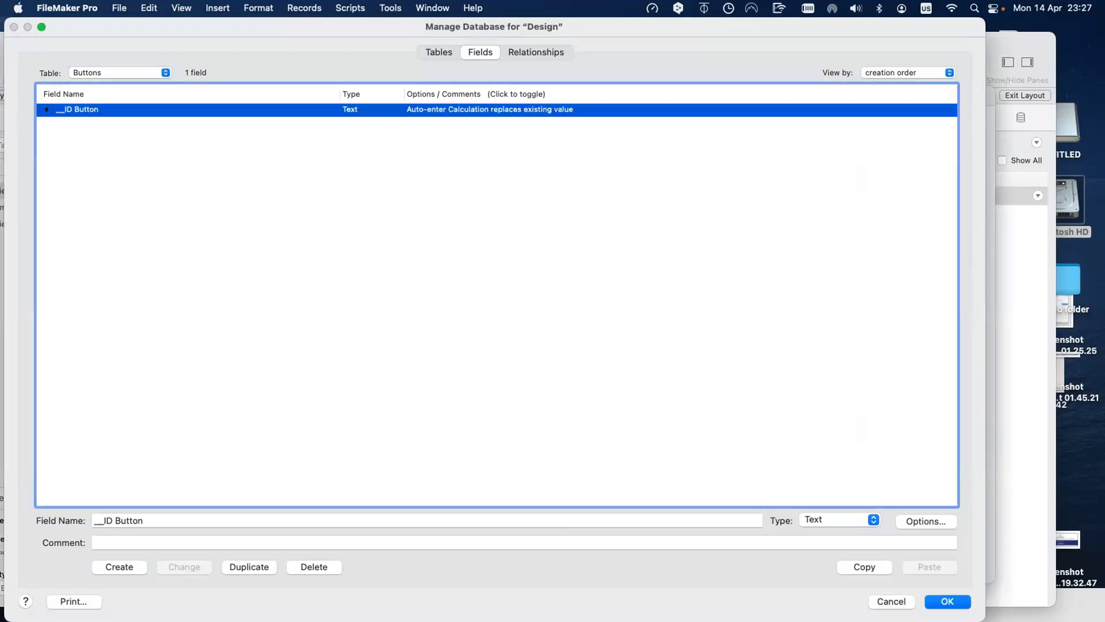
pyautogui.press('Return')
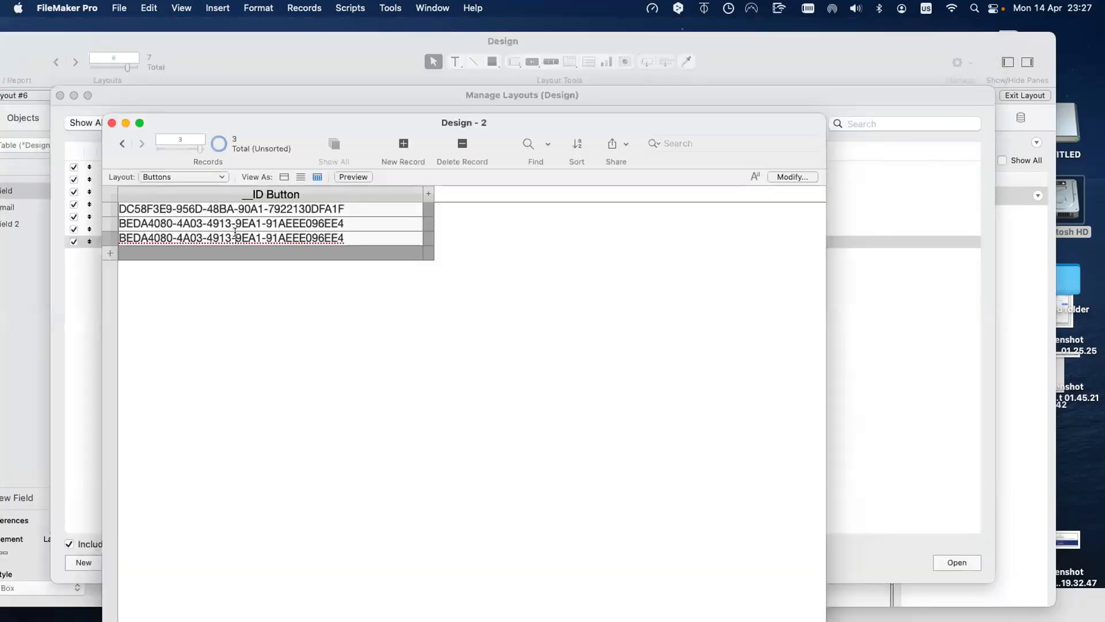
# Step: Delete the duplicated third record and duplicate the second record again for a fresh UUID
pyautogui.press('super+e')
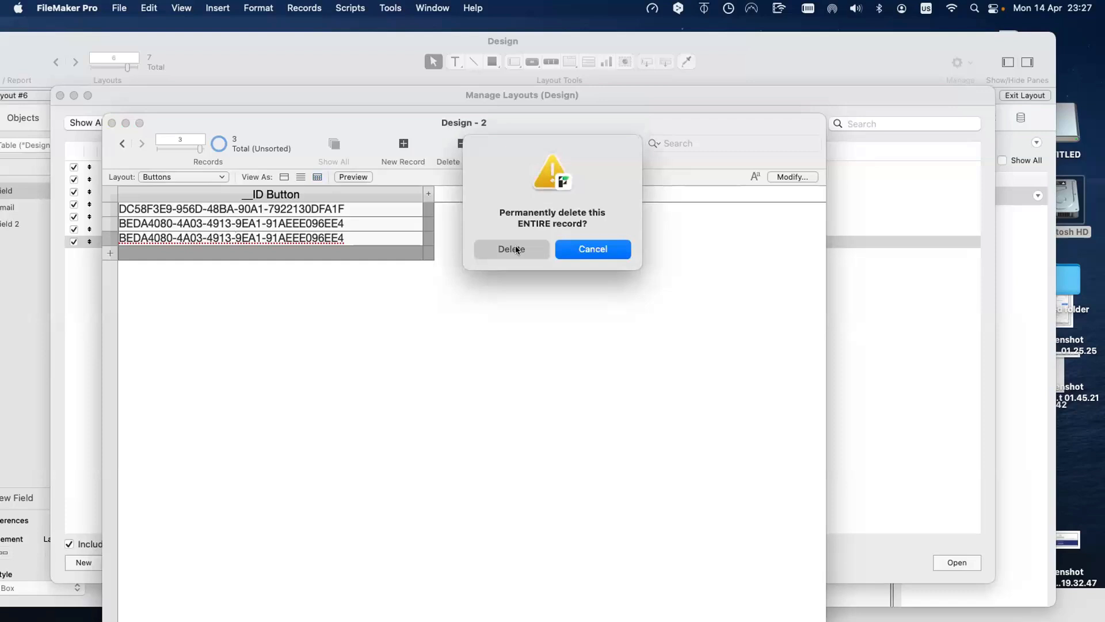
pyautogui.click(516, 249)
pyautogui.click(402, 221)
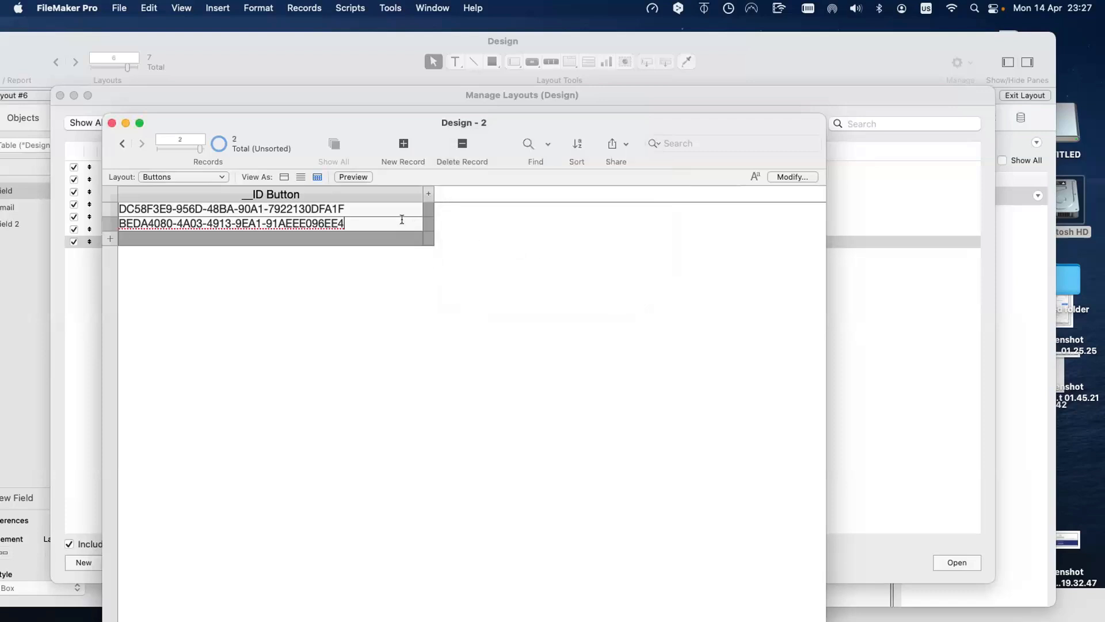
pyautogui.click(120, 8)
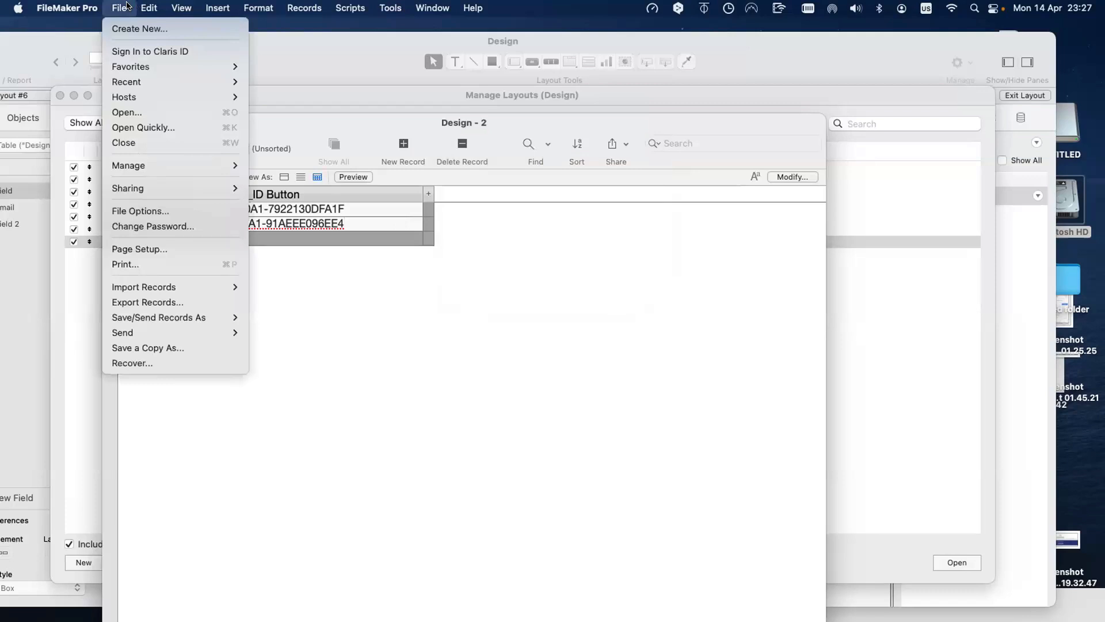
pyautogui.click(127, 5)
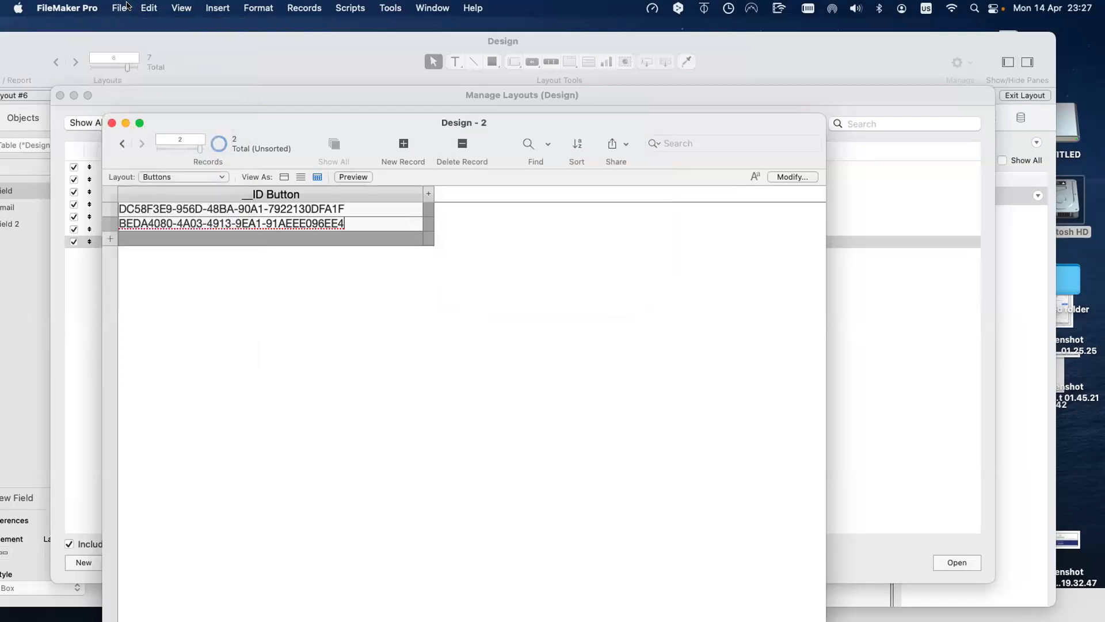
pyautogui.click(290, 7)
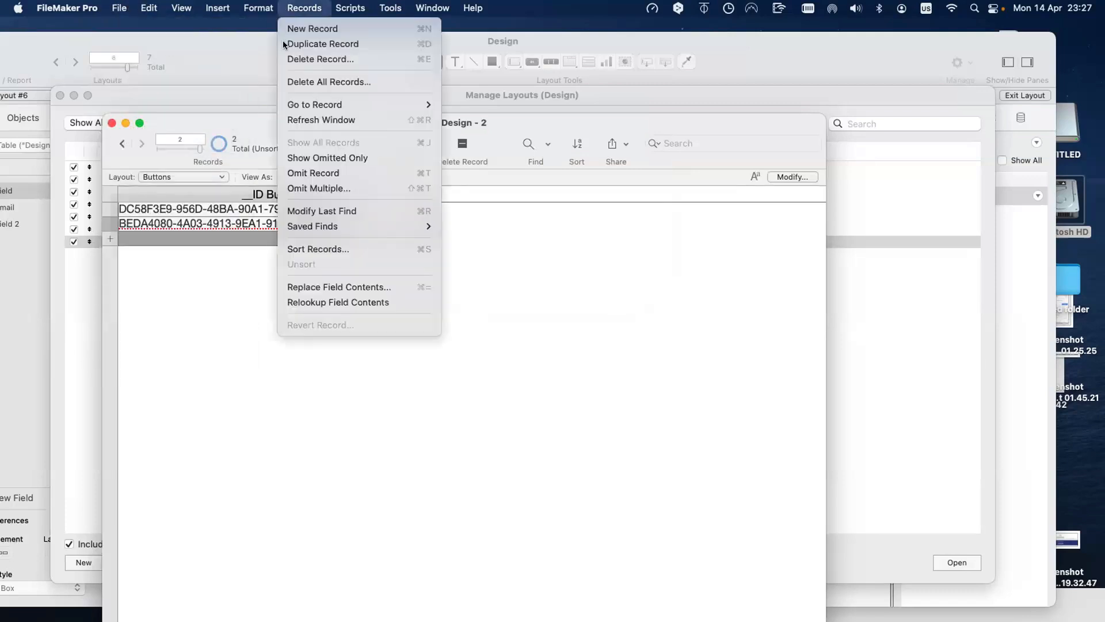
pyautogui.press('Return')
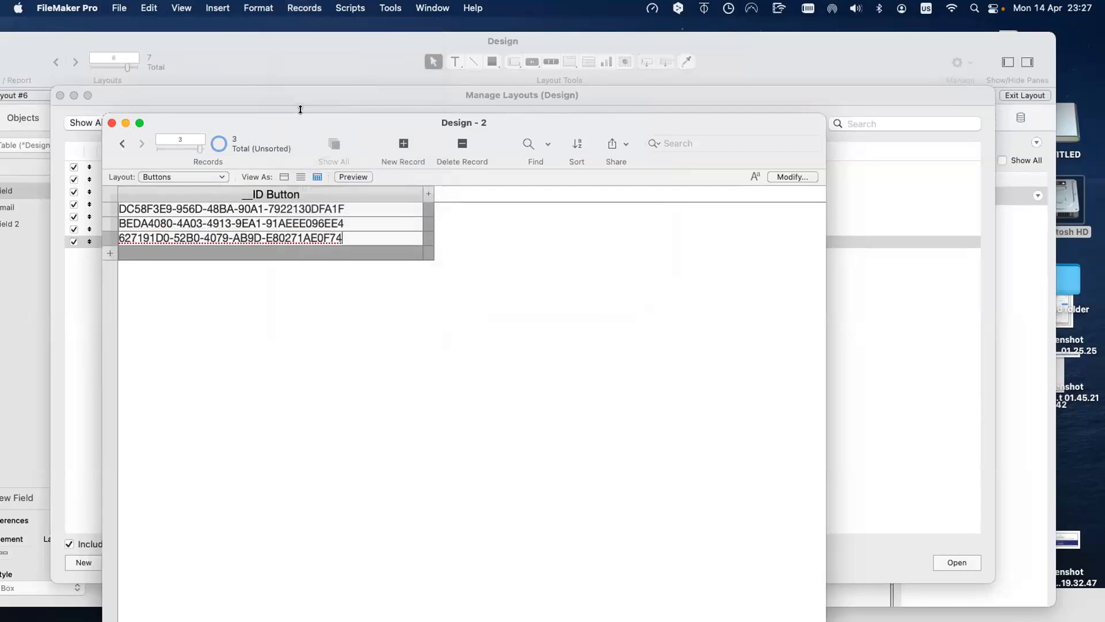
pyautogui.click(336, 7)
pyautogui.moveTo(305, 8)
pyautogui.press('Escape')
pyautogui.press('super+shift+d')
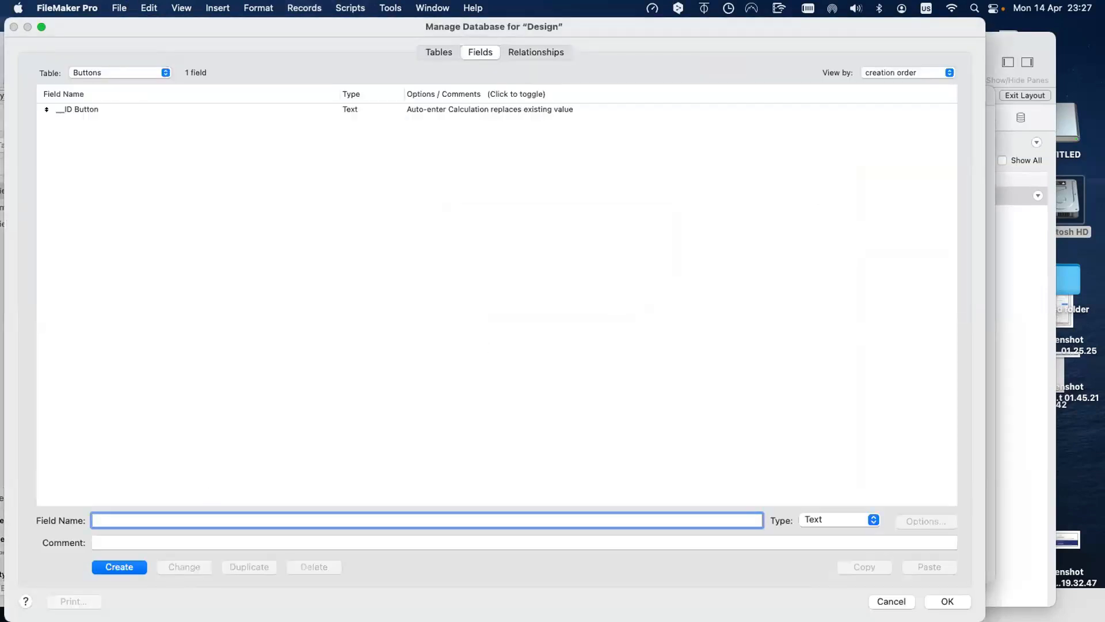
# Step: Create a Title text field in the Buttons table
pyautogui.write('tit')
pyautogui.press('BackSpace')
pyautogui.write('Title')
pyautogui.click(117, 566)
pyautogui.click(947, 601)
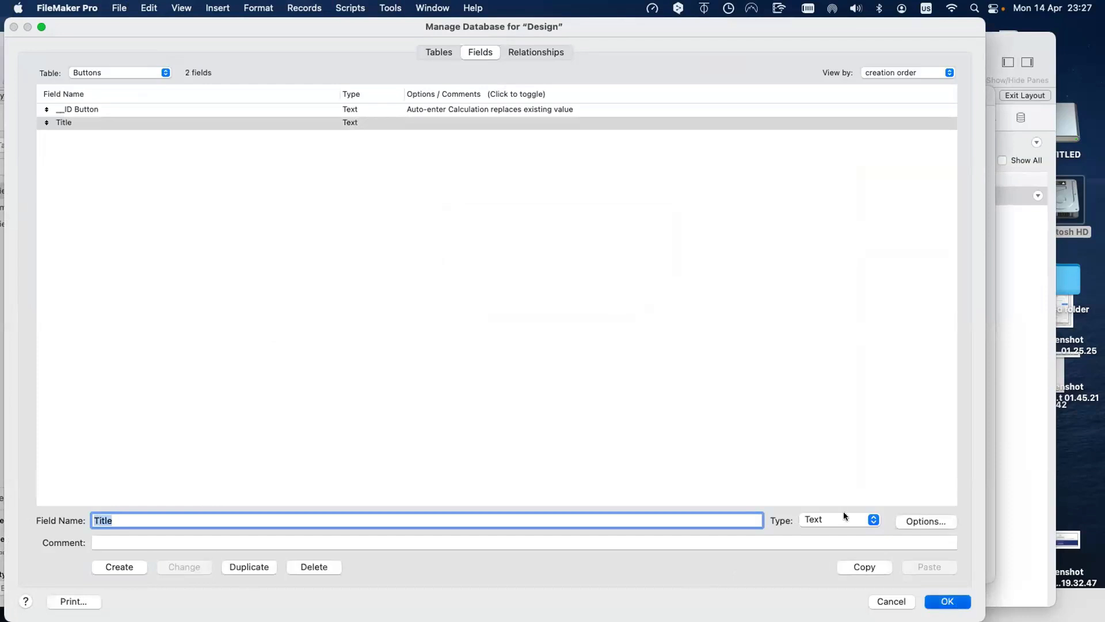
# Step: Add a Title column to the table view
pyautogui.click(792, 175)
pyautogui.click(260, 589)
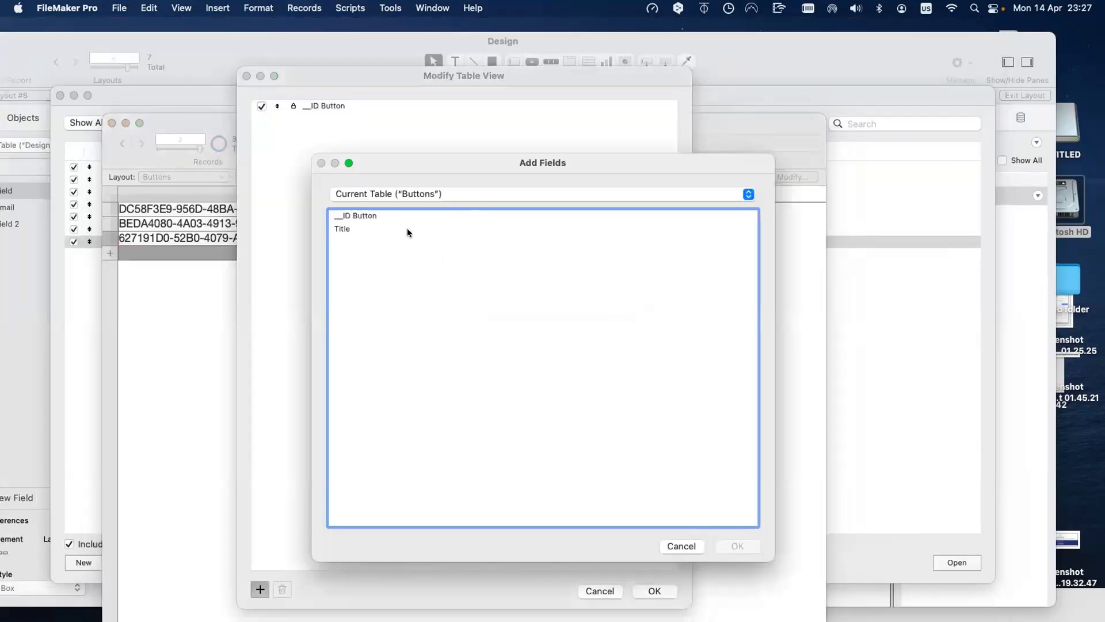
pyautogui.click(406, 232)
pyautogui.press('Return')
pyautogui.click(653, 591)
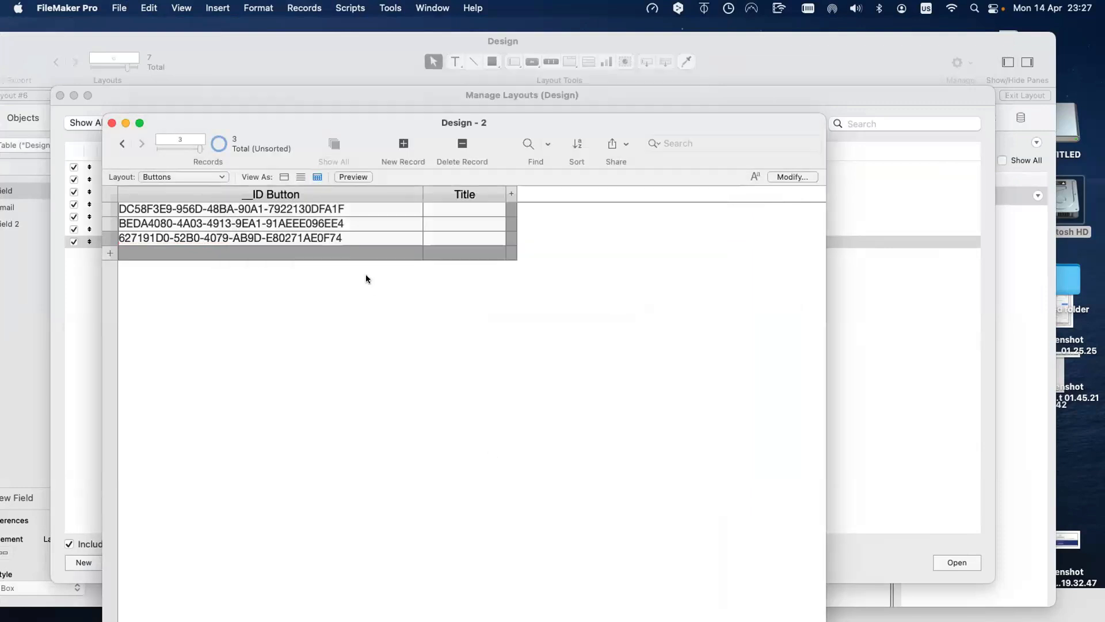
# Step: Enter 'Title' as record 1's Title, removing a stray 1 typed into the ID
pyautogui.click(436, 206)
pyautogui.write('title')
pyautogui.press('super+a')
pyautogui.press('BackSpace')
pyautogui.write('Title')
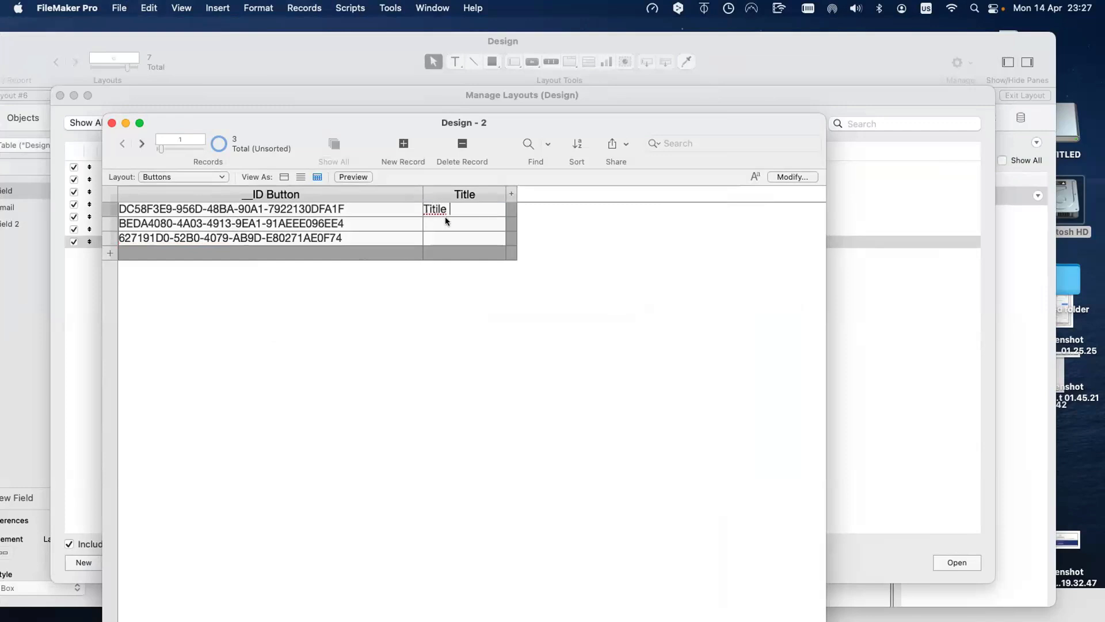
pyautogui.press('Tab')
pyautogui.write('1')
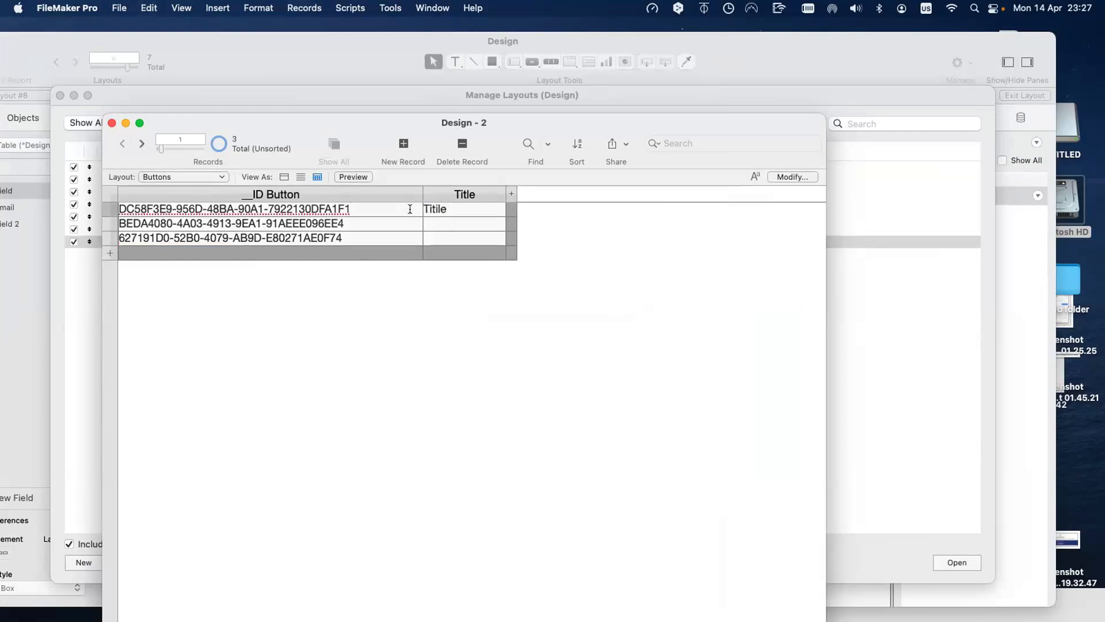
pyautogui.press('BackSpace')
pyautogui.click(451, 209)
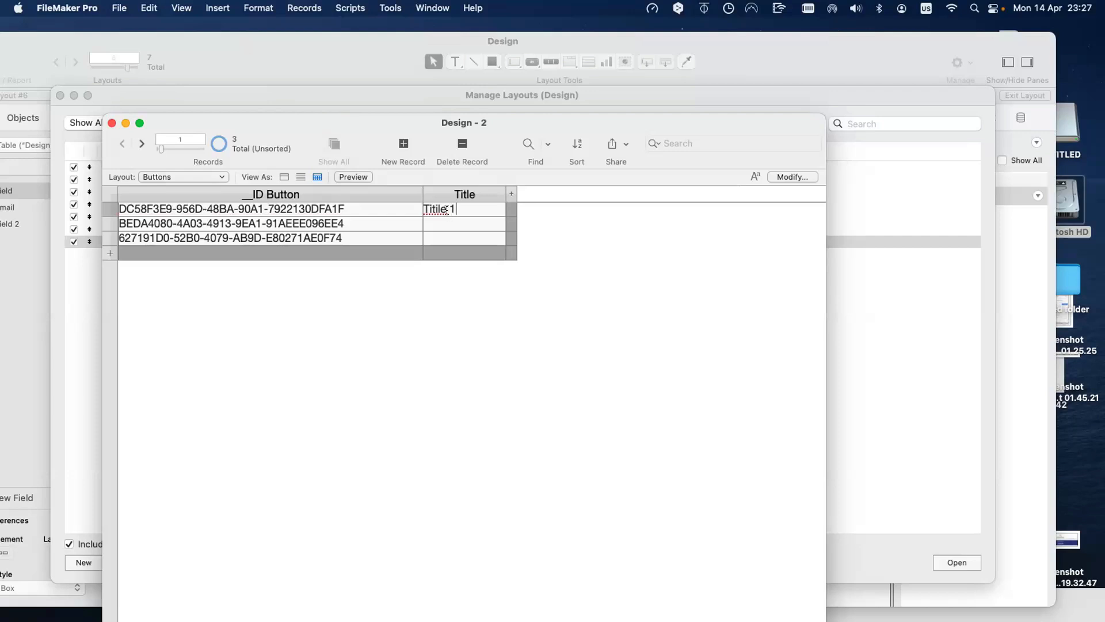
# Step: Correct the misspelled 'Tittle' in record 1 back to 'Title'
pyautogui.rightClick(447, 210)
pyautogui.moveTo(518, 219)
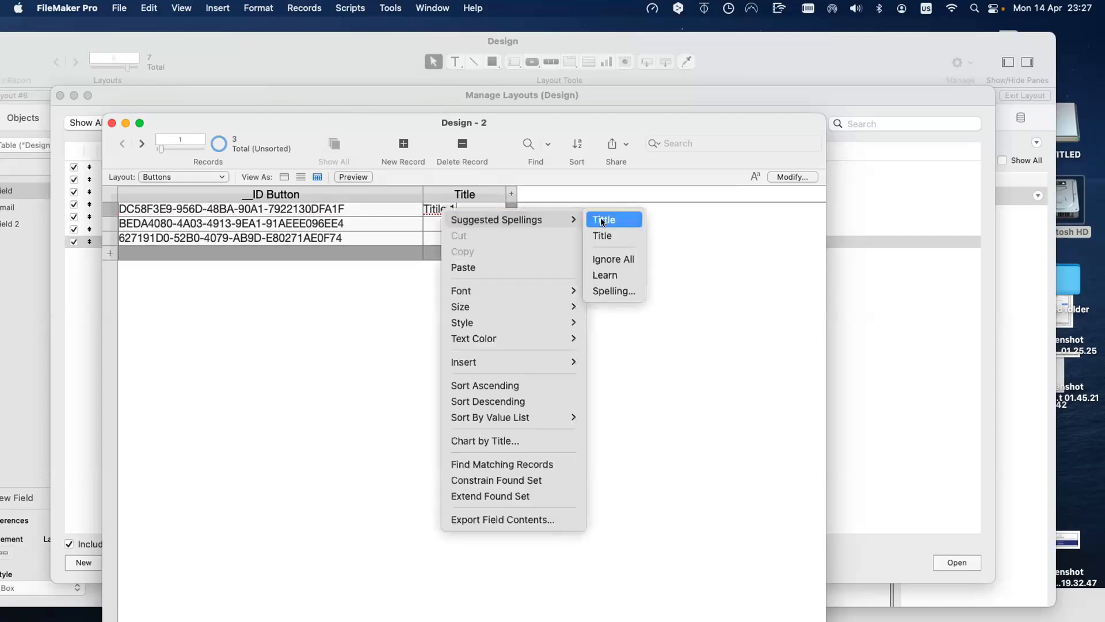
pyautogui.click(601, 222)
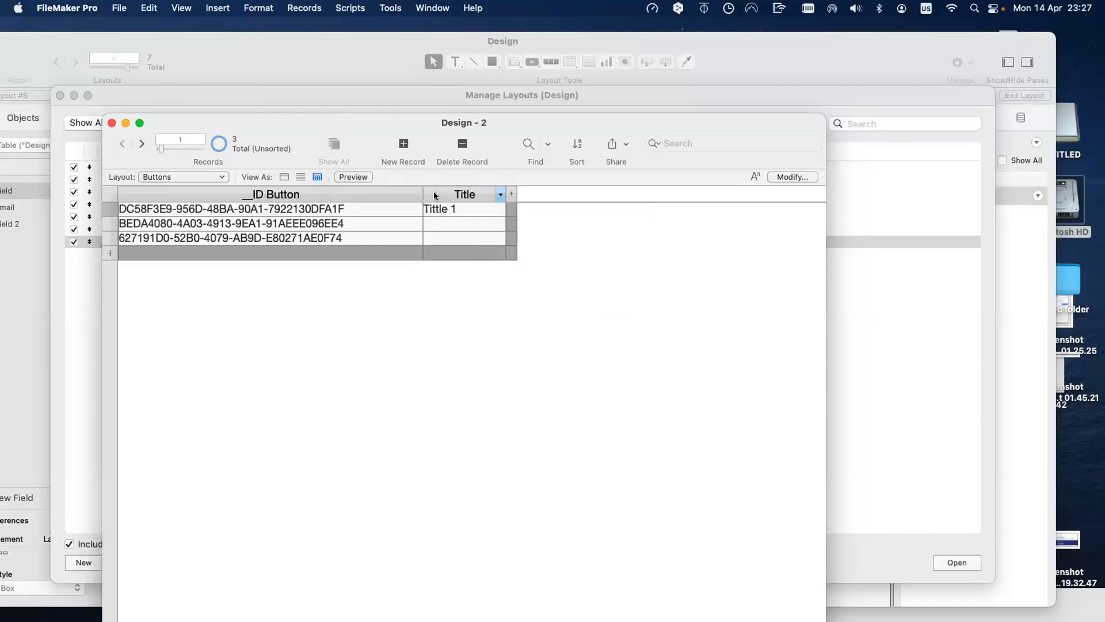
pyautogui.doubleClick(436, 209)
pyautogui.write('Title')
# Step: Copy 'Title' into records 2 and 3, making record 3 read 'Title 3'
pyautogui.doubleClick(436, 209)
pyautogui.press('super+c')
pyautogui.click(448, 222)
pyautogui.press('super+v')
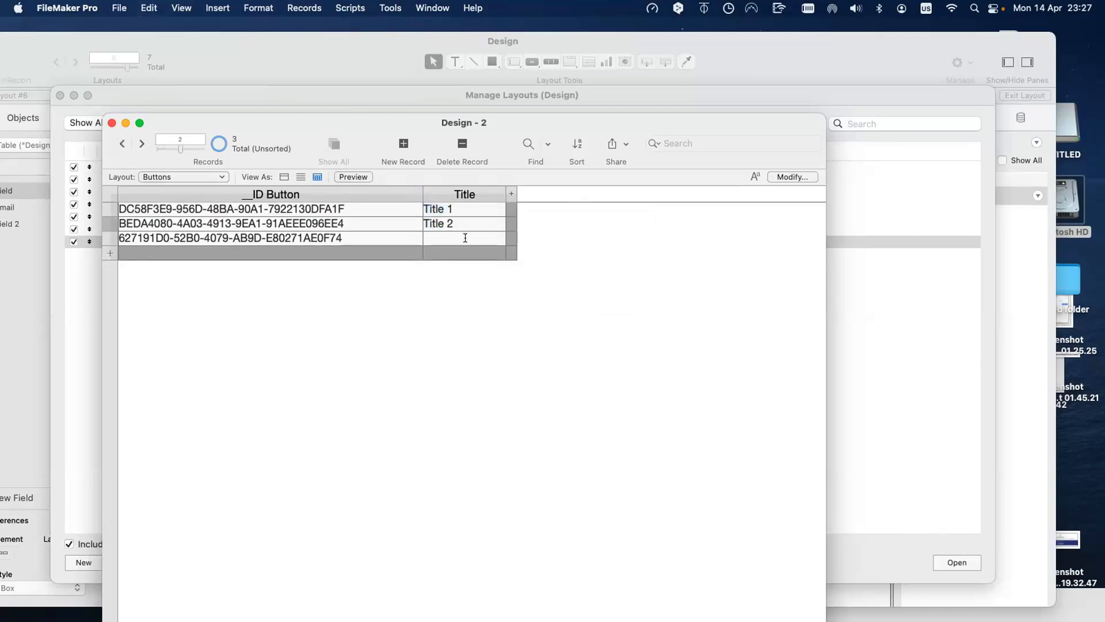
pyautogui.click(465, 237)
pyautogui.press('super+v')
pyautogui.write('3')
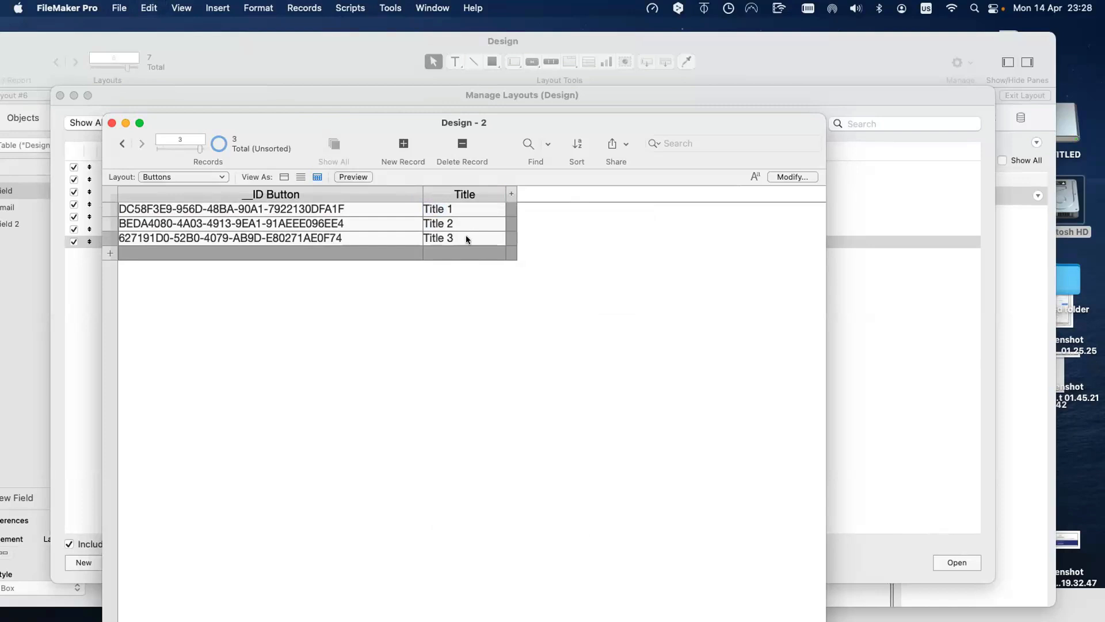
# Step: Duplicate the Title 3 record repeatedly, each copy getting its own UUID
pyautogui.press('super+d')
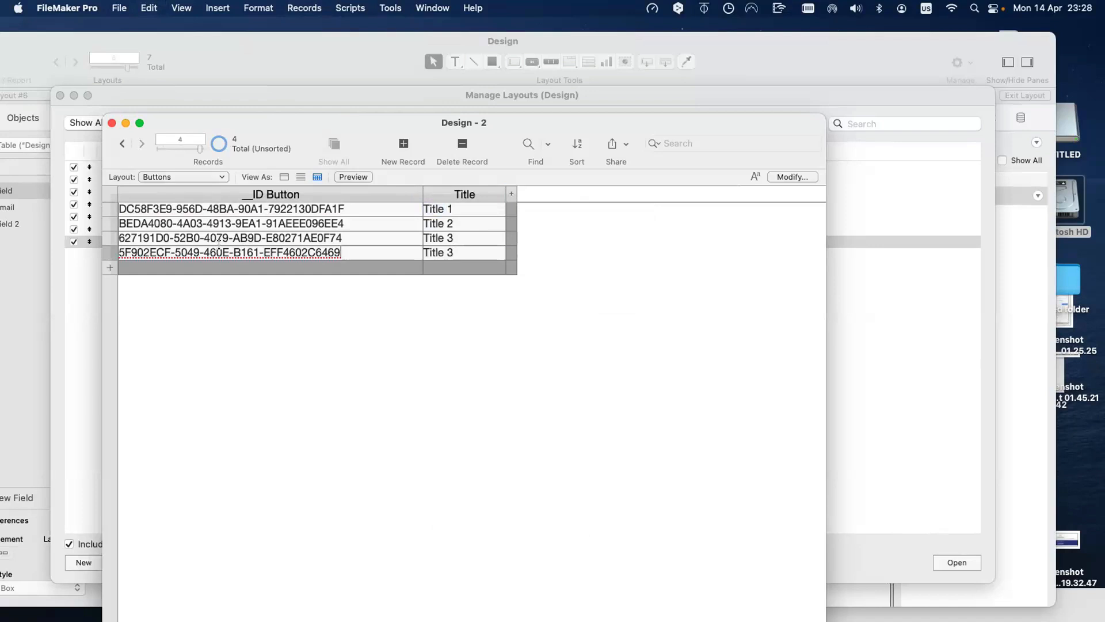
pyautogui.press('super+d')
pyautogui.press('super+d')
pyautogui.press('super+d')
pyautogui.press('super+d')
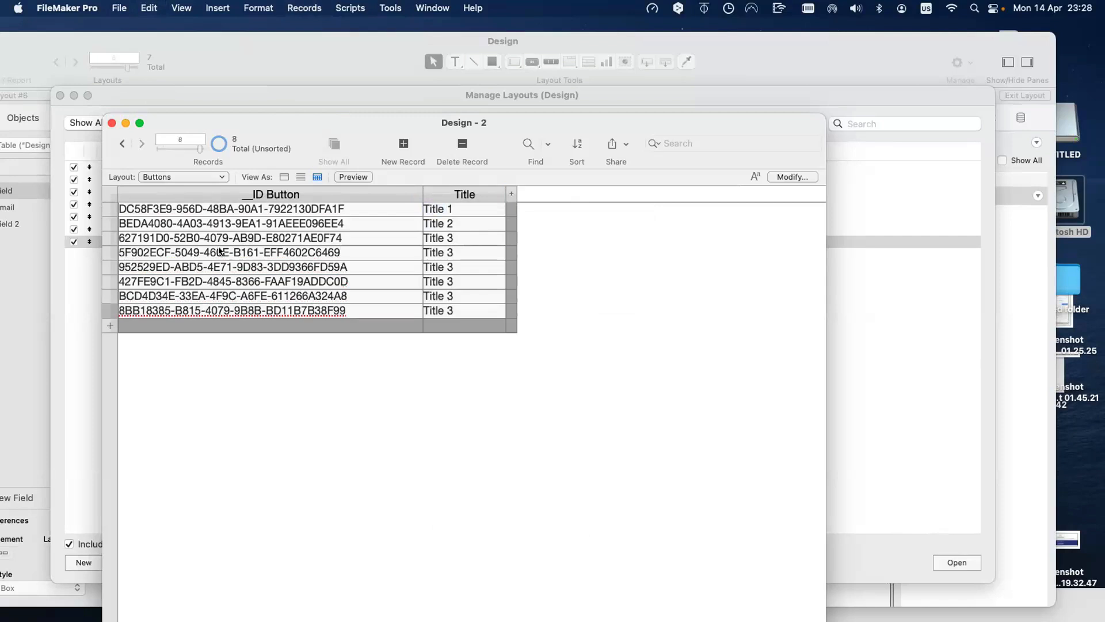
pyautogui.press('super+d')
pyautogui.press('super+d')
pyautogui.press('super+d')
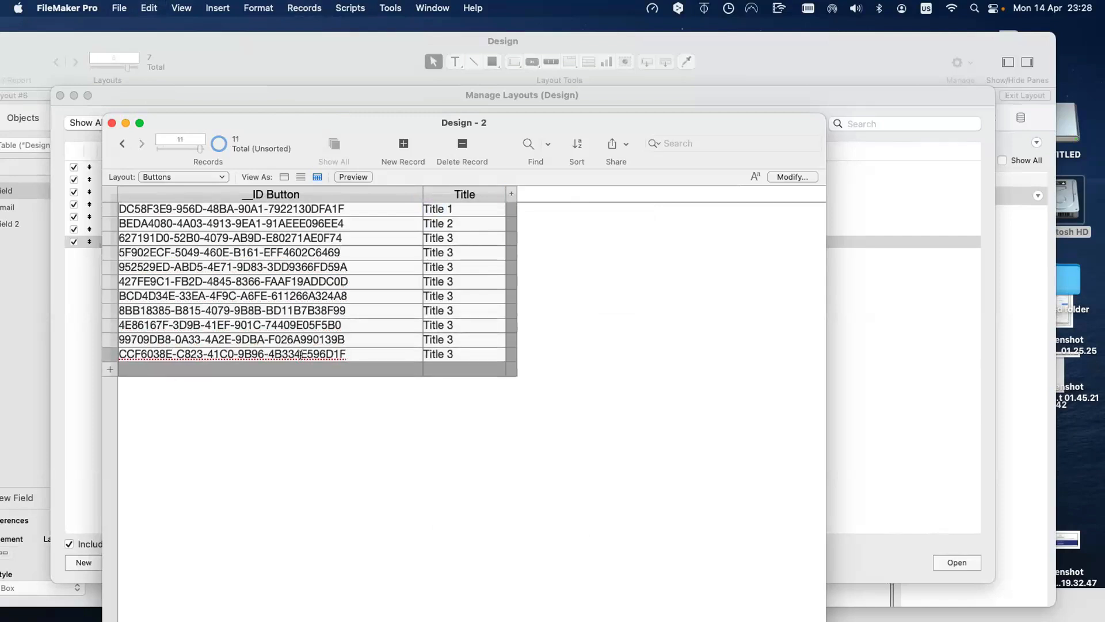
# Step: Review the __ID Button field's auto-enter options and close Manage Database
pyautogui.press('shift+super+d')
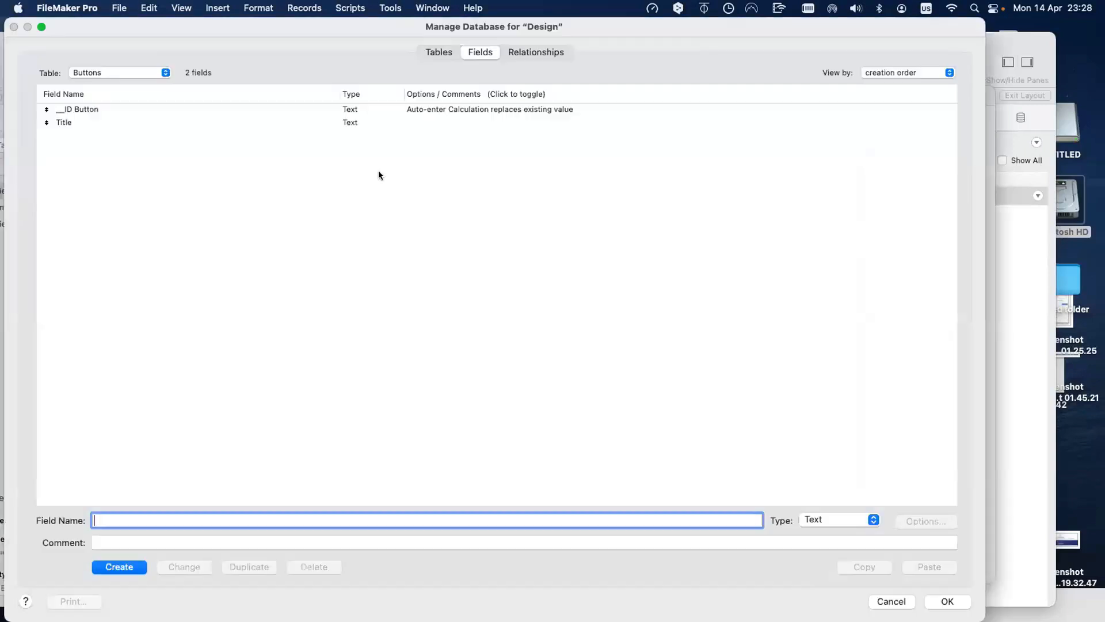
pyautogui.doubleClick(440, 109)
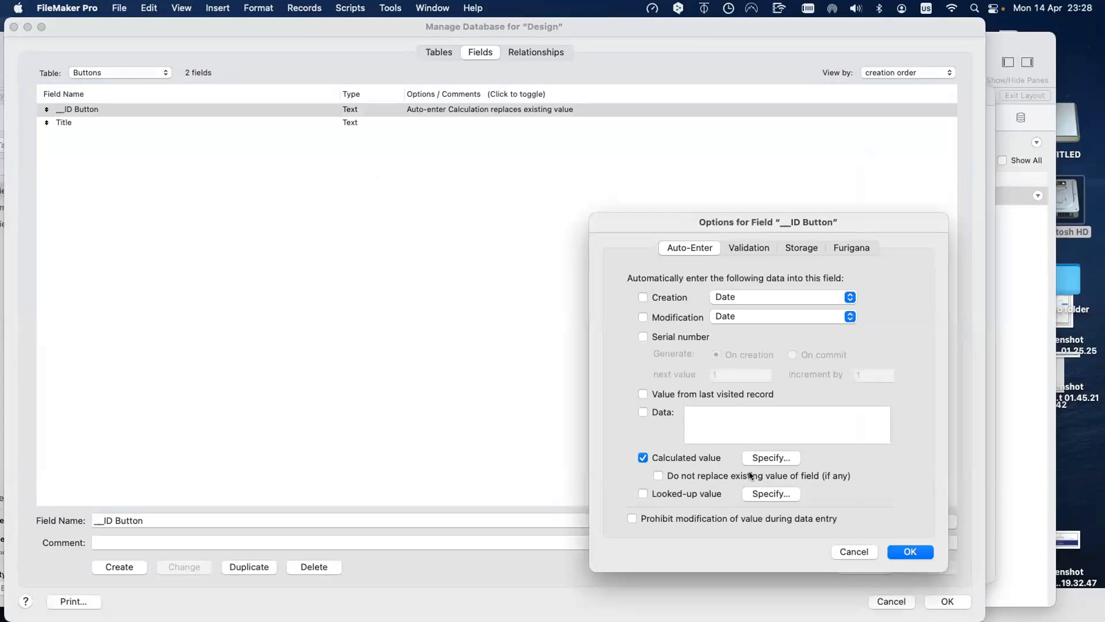
pyautogui.press('Return')
pyautogui.press('Return')
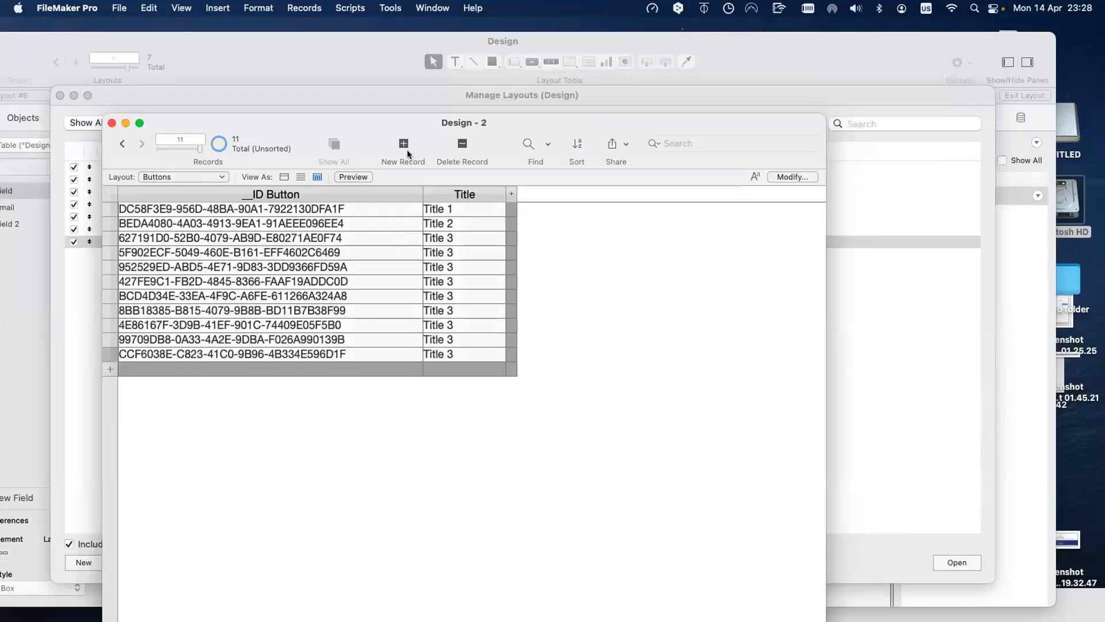
# Step: Delete all 11 records from the Buttons table
pyautogui.click(311, 7)
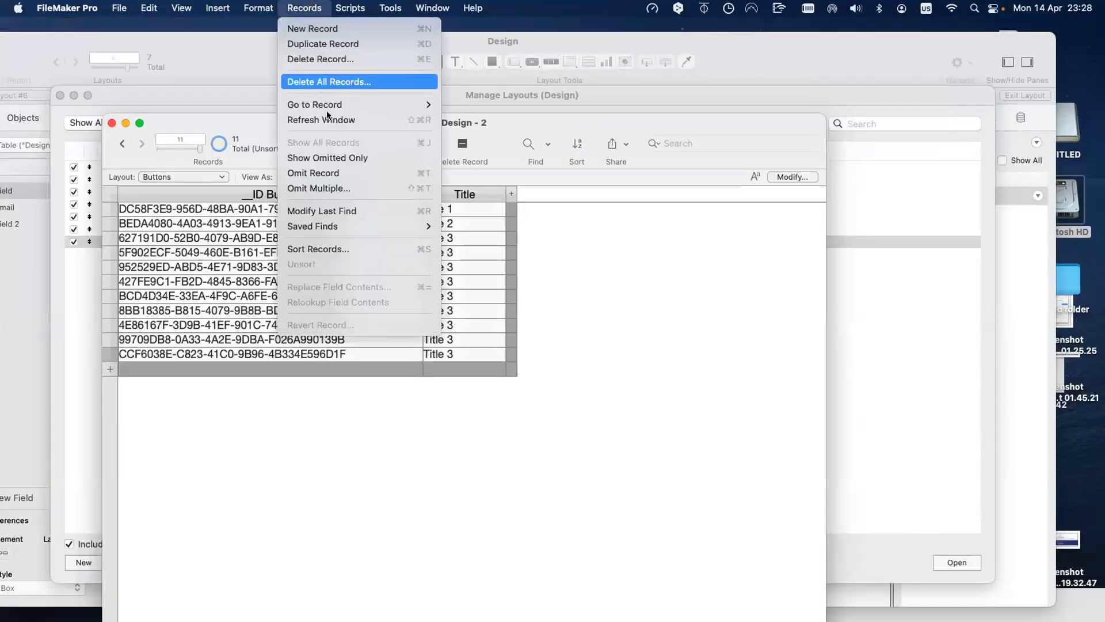
pyautogui.click(318, 82)
pyautogui.click(514, 318)
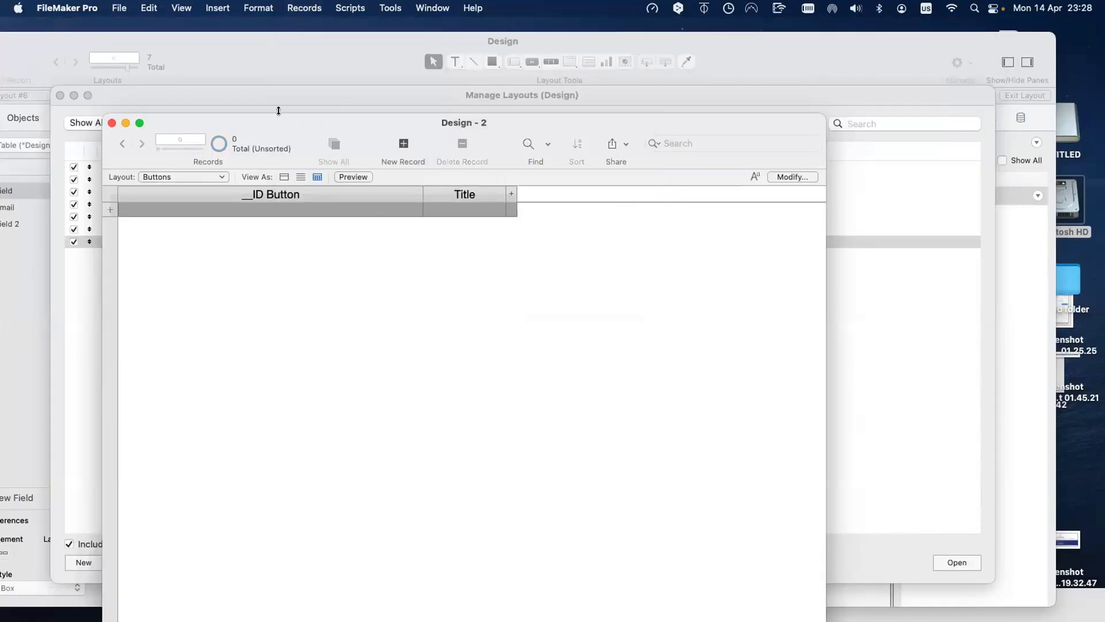
# Step: Close the layouts list and switch the Design window to the Acordion layout
pyautogui.moveTo(187, 134); pyautogui.dragTo(551, 179)
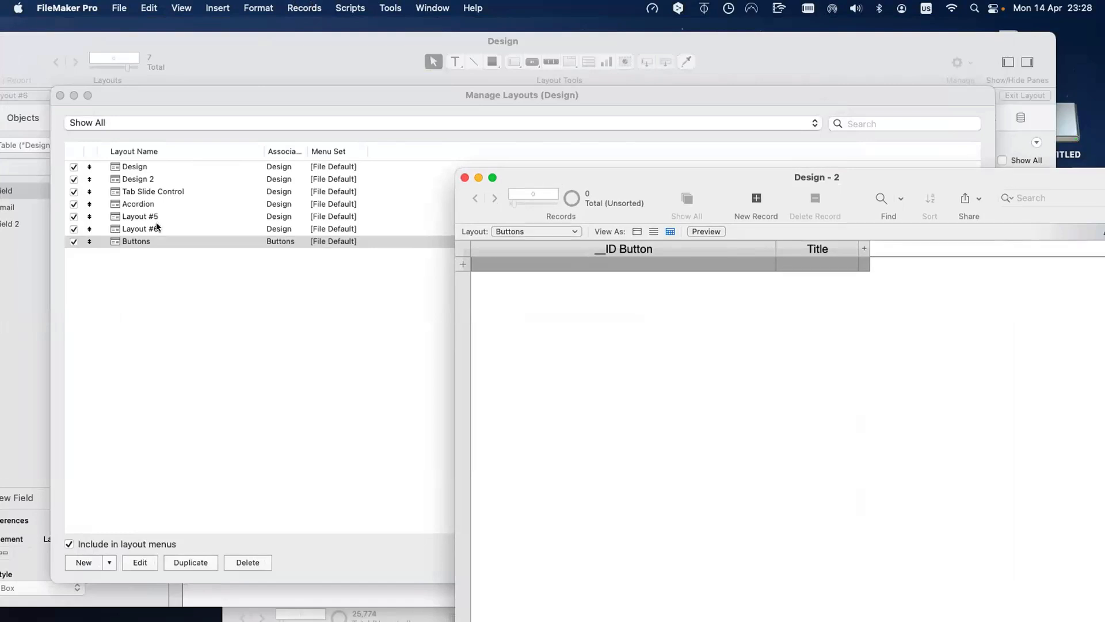
pyautogui.click(60, 95)
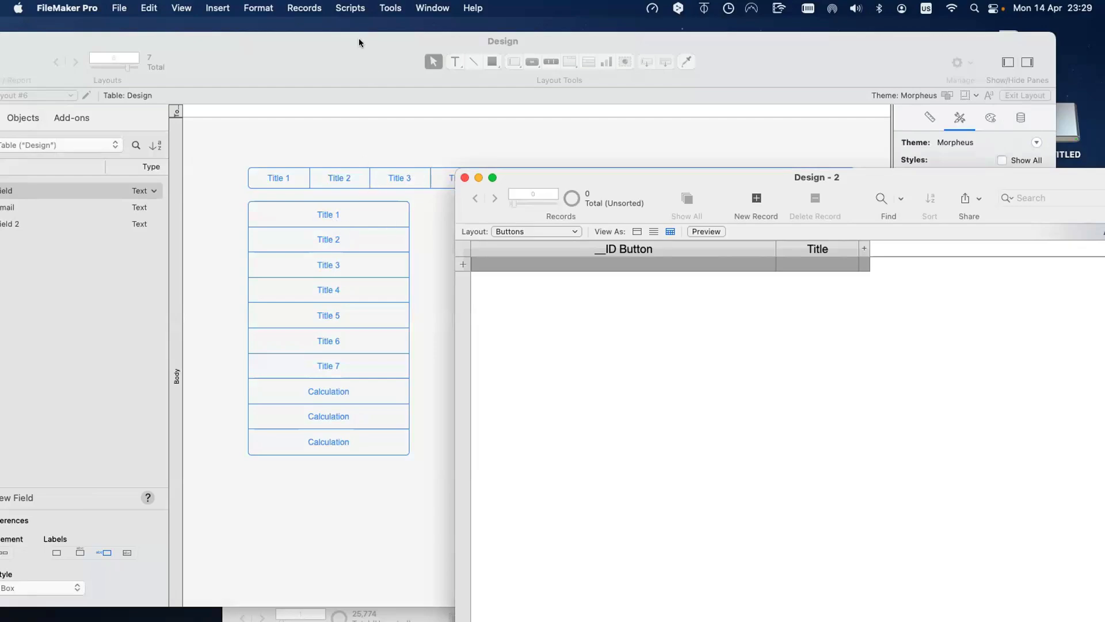
pyautogui.moveTo(358, 38); pyautogui.dragTo(512, 209)
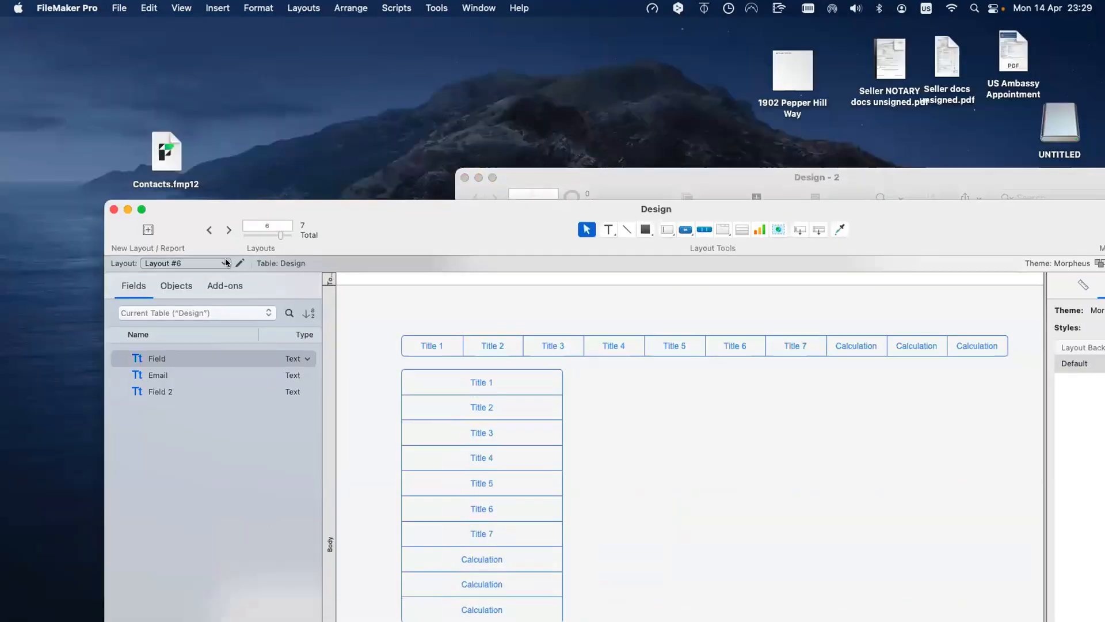
pyautogui.click(223, 263)
pyautogui.click(223, 238)
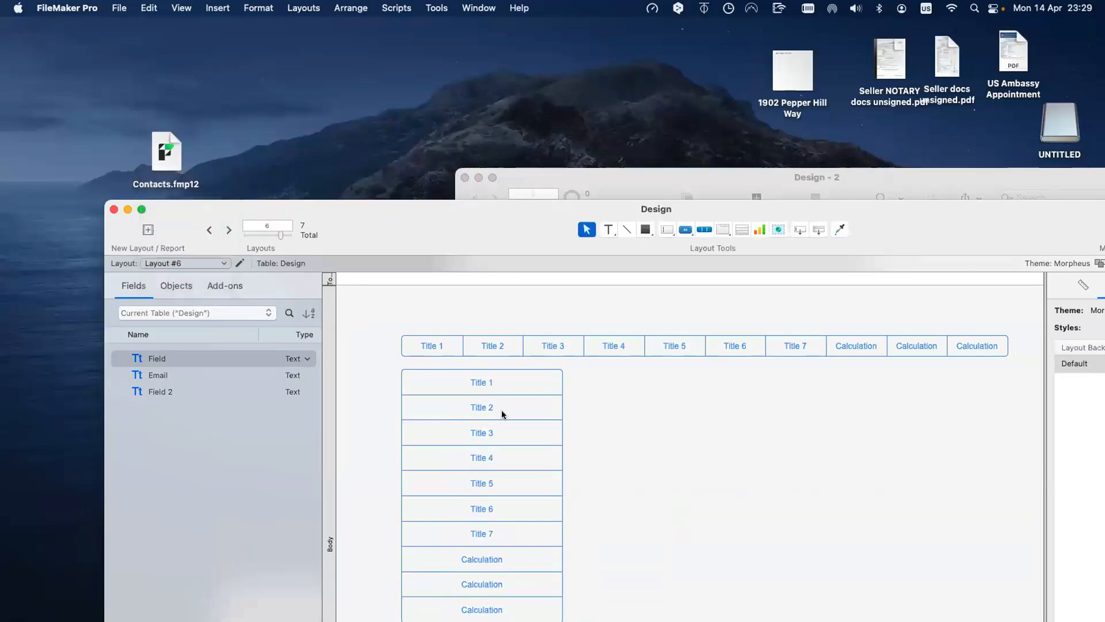
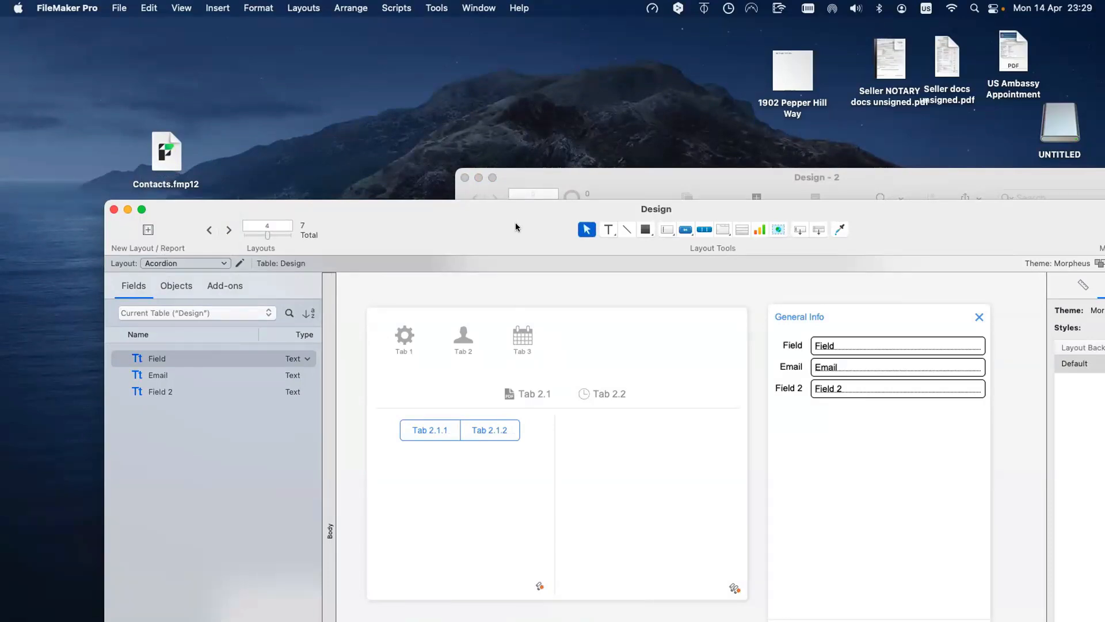
# Step: Switch the Design window to Layout #6 and bring the empty Buttons table window forward
pyautogui.moveTo(515, 209); pyautogui.dragTo(481, 391)
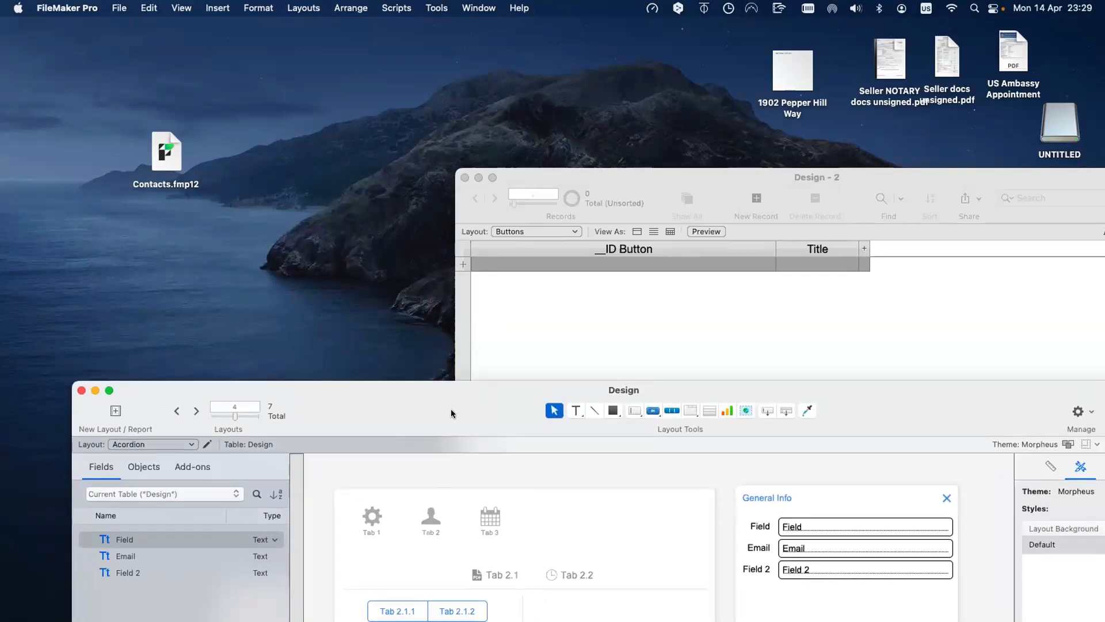
pyautogui.click(153, 444)
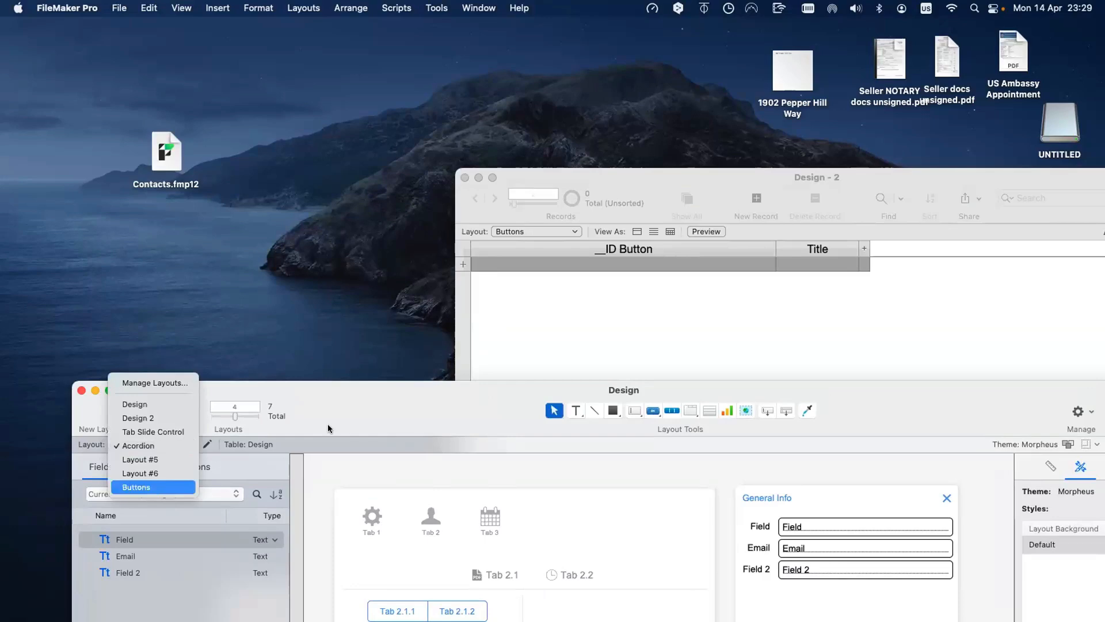
pyautogui.click(138, 418)
pyautogui.moveTo(334, 405); pyautogui.dragTo(311, 278)
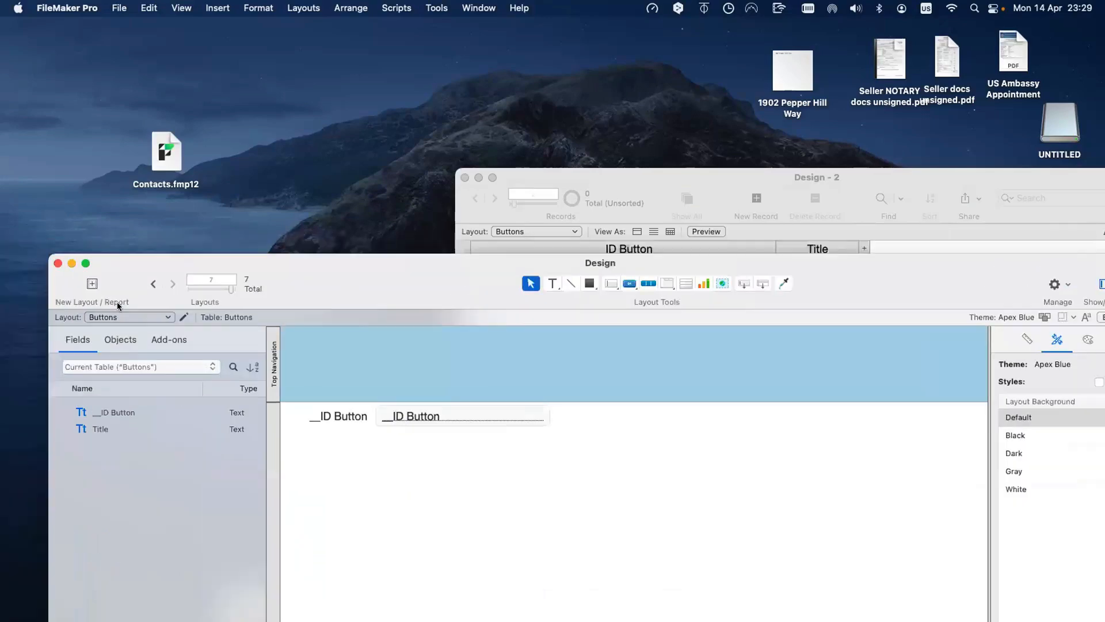
pyautogui.click(113, 316)
pyautogui.click(116, 304)
pyautogui.moveTo(651, 259); pyautogui.dragTo(603, 306)
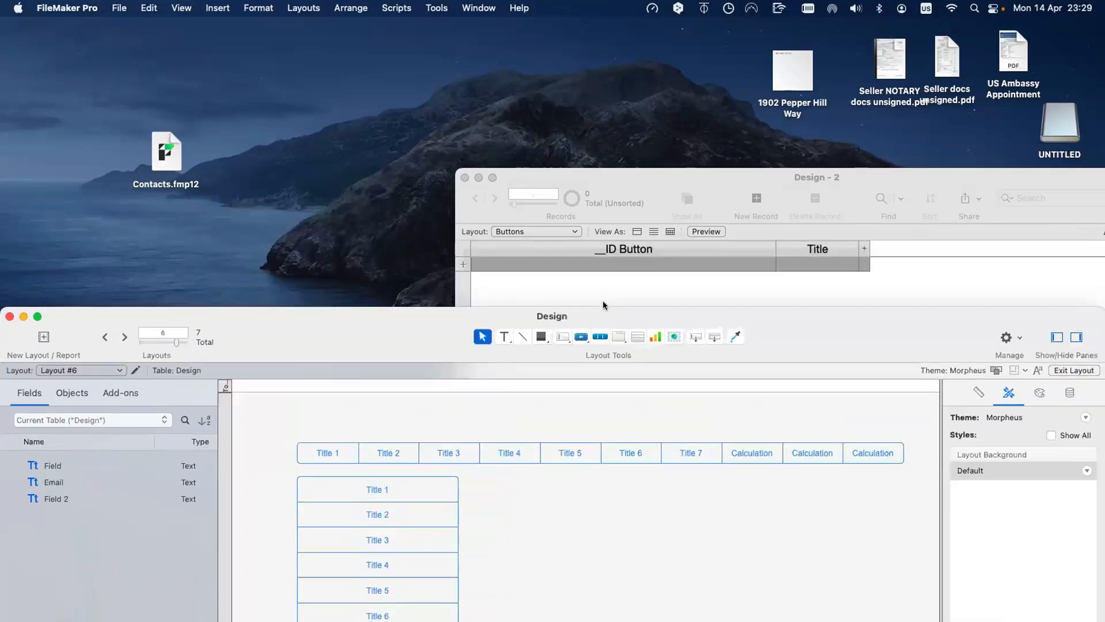
pyautogui.click(600, 290)
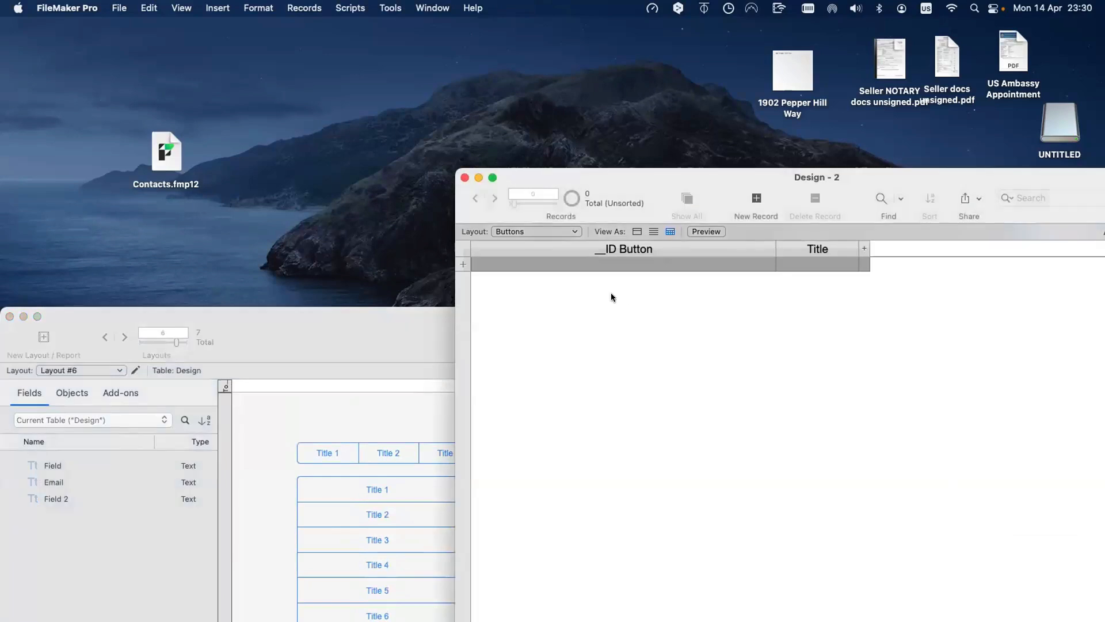
# Step: Create the first Buttons records titled Title 1, then duplicate one as Title 3
pyautogui.click(739, 203)
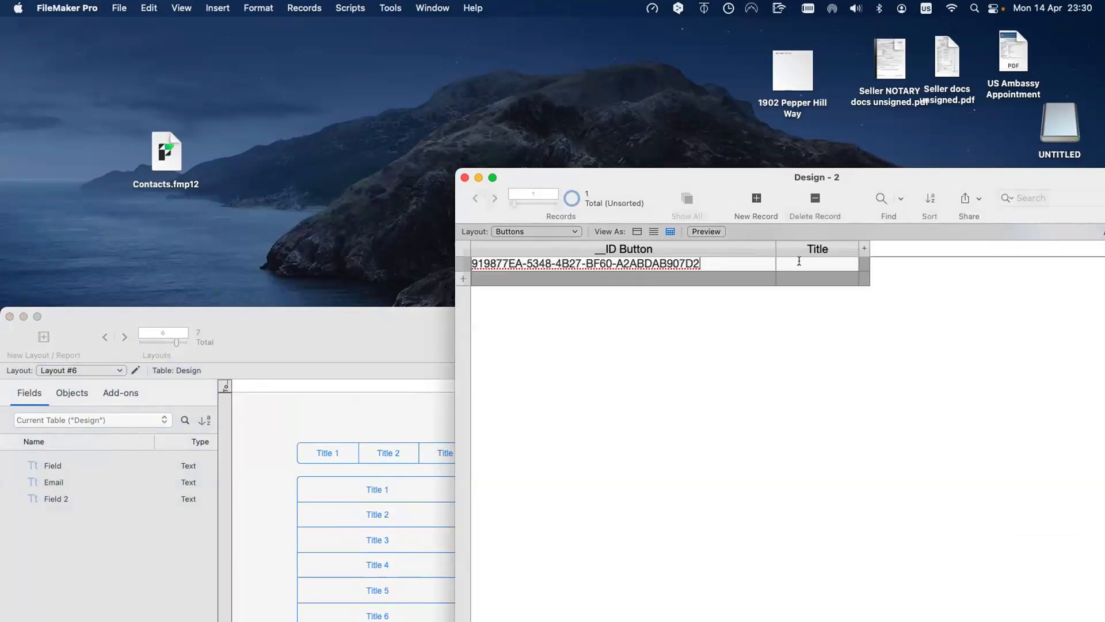
pyautogui.click(798, 261)
pyautogui.write('Title 1')
pyautogui.press('super+n')
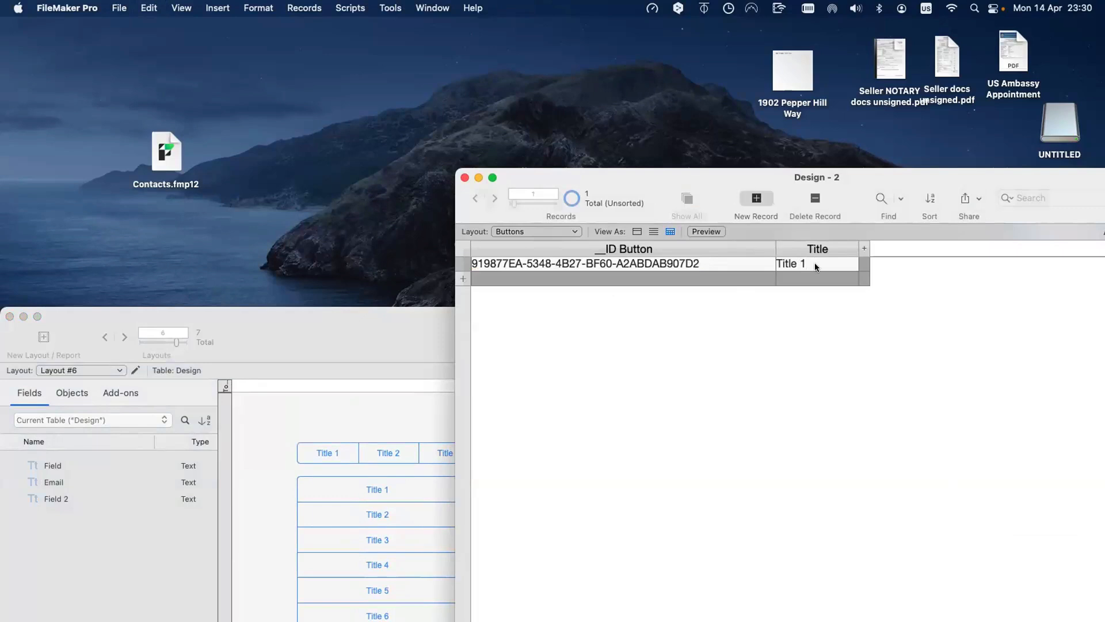
pyautogui.write('Title 2')
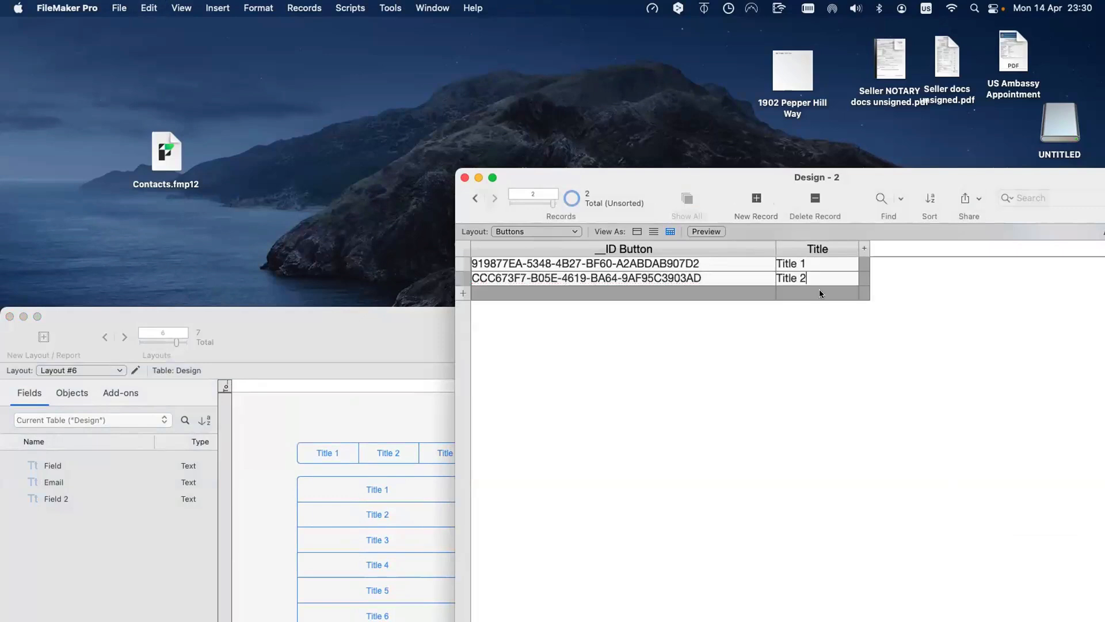
pyautogui.press('super+d')
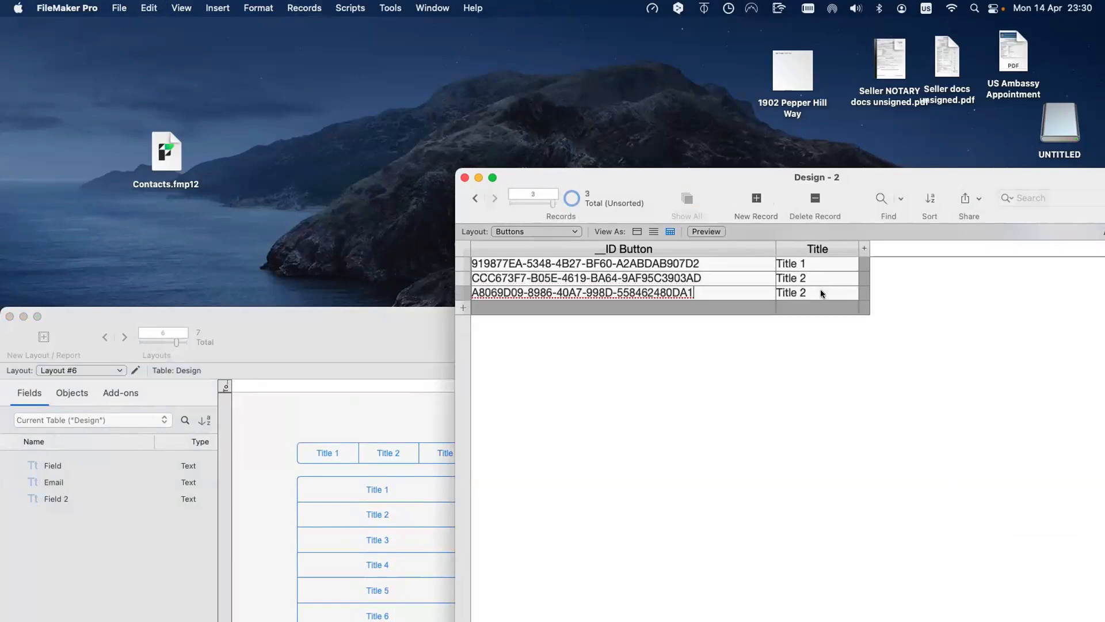
pyautogui.click(820, 289)
pyautogui.press('BackSpace')
pyautogui.write('3')
# Step: Duplicate records and retitle them Title 4 and Title 5
pyautogui.press('super+d')
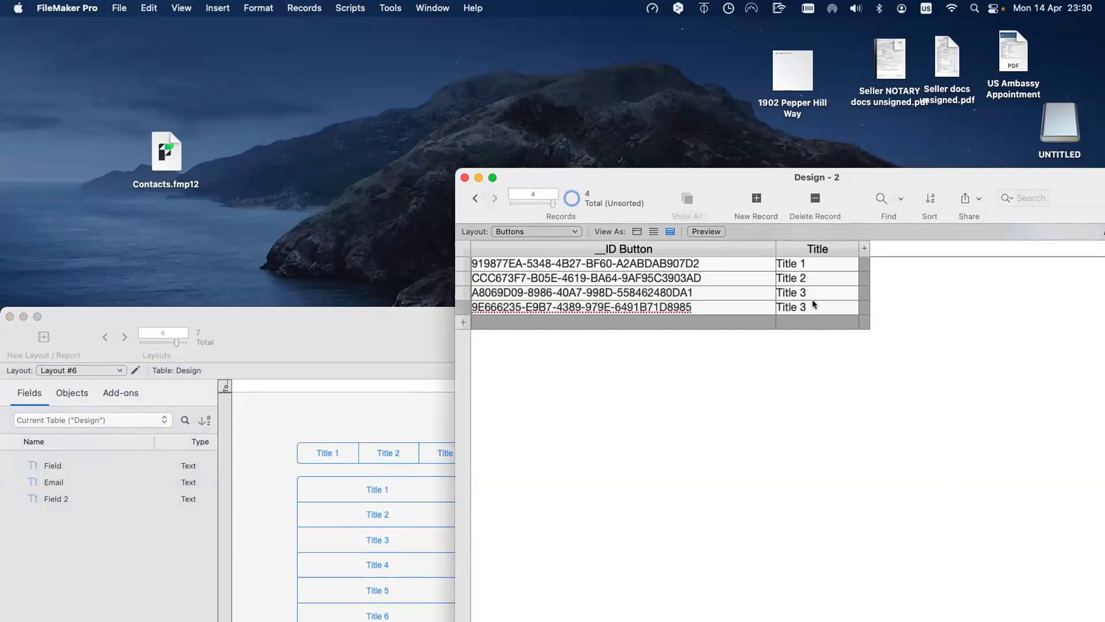
pyautogui.click(813, 300)
pyautogui.press('BackSpace')
pyautogui.write('4')
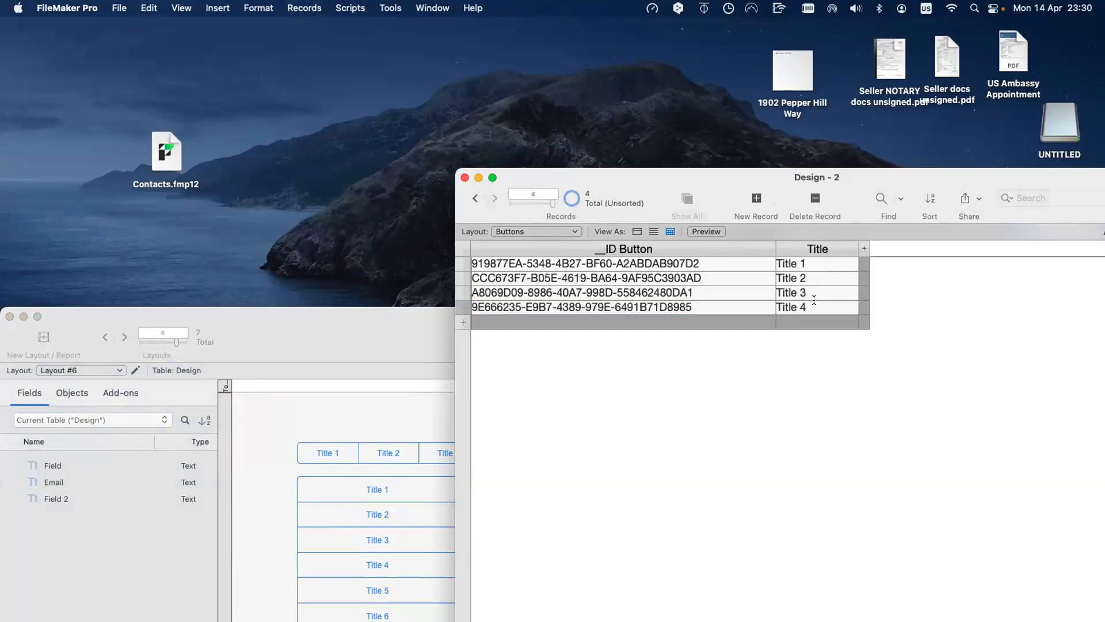
pyautogui.press('super+d')
pyautogui.click(814, 325)
pyautogui.press('BackSpace')
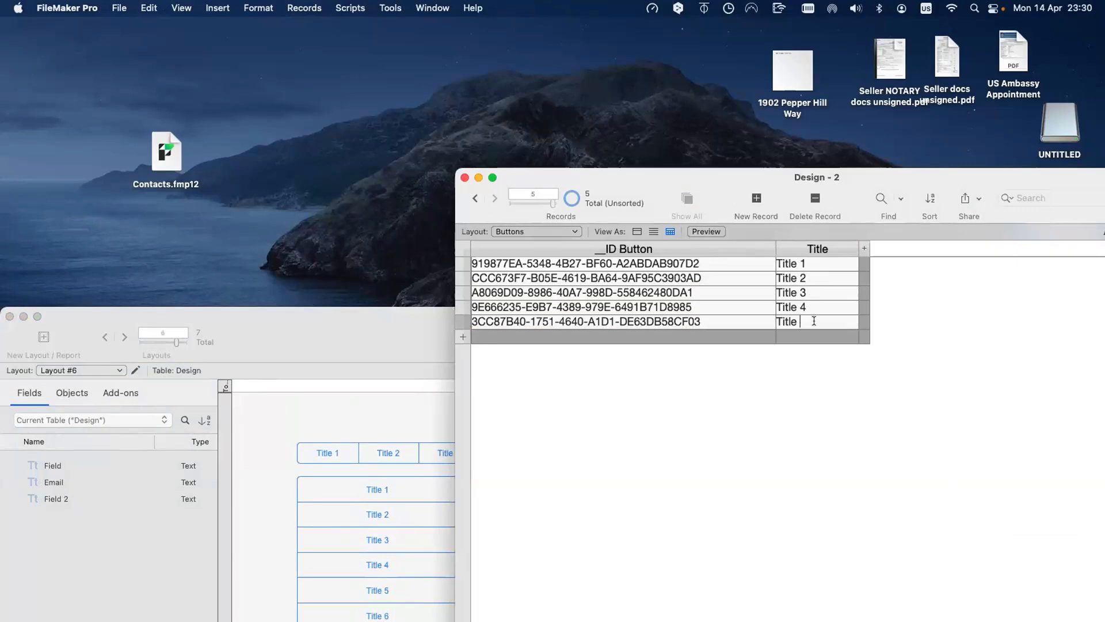
pyautogui.write('5')
# Step: Duplicate records and retitle them Title 6 and Title 7
pyautogui.press('super+d')
pyautogui.click(811, 337)
pyautogui.press('BackSpace')
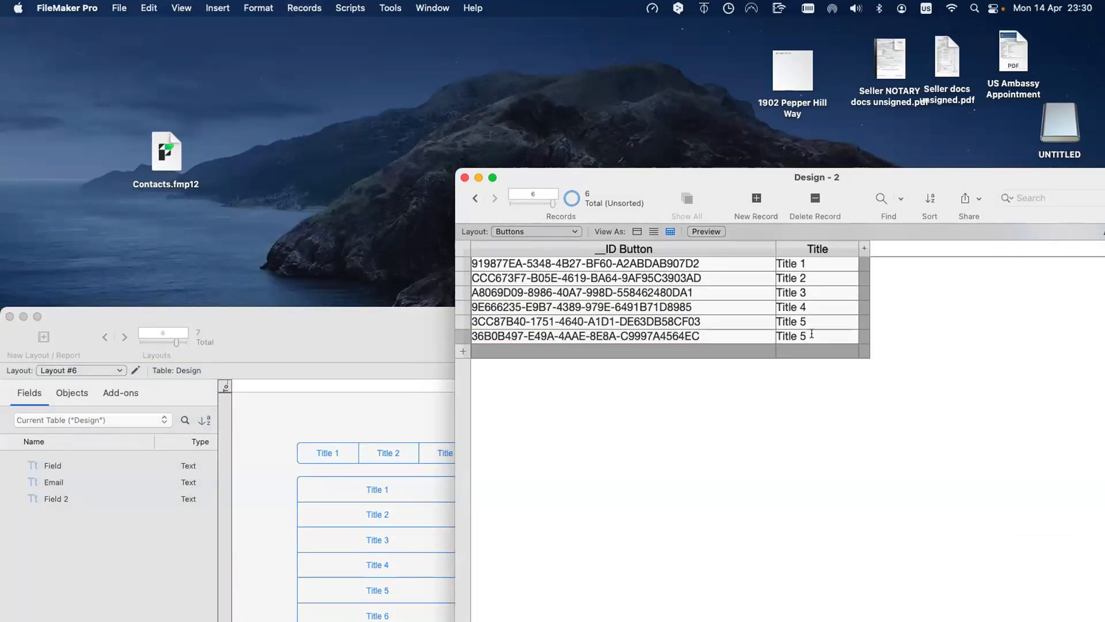
pyautogui.write('6')
pyautogui.press('super+d')
pyautogui.click(812, 350)
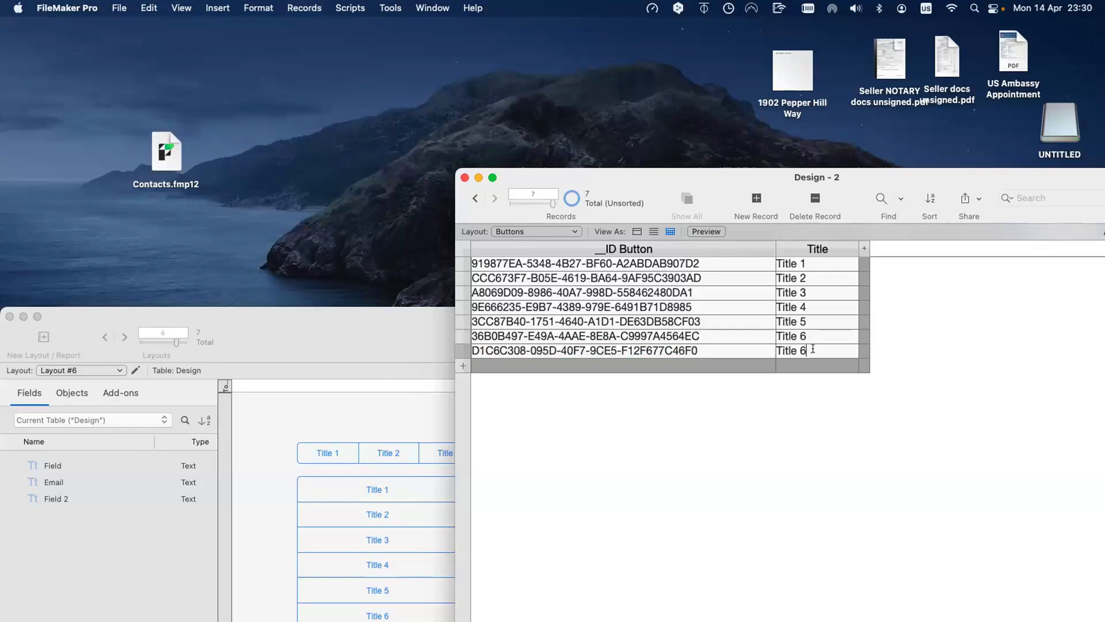
pyautogui.press('BackSpace')
pyautogui.write('7')
# Step: Enlarge the Layout #6 window and try drawing a portal, then cancel it
pyautogui.doubleClick(410, 338)
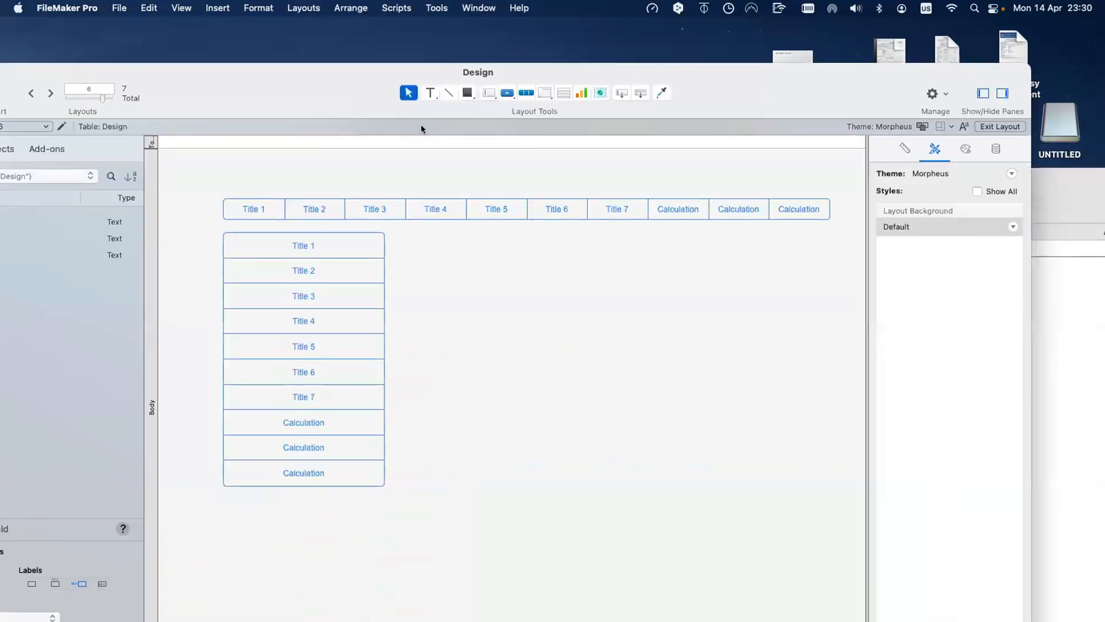
pyautogui.click(563, 93)
pyautogui.moveTo(410, 233); pyautogui.dragTo(506, 409)
pyautogui.press('Escape')
# Step: Relate Design's Field to Buttons' __ID Button using the x cross-product operator
pyautogui.press('super+shift+d')
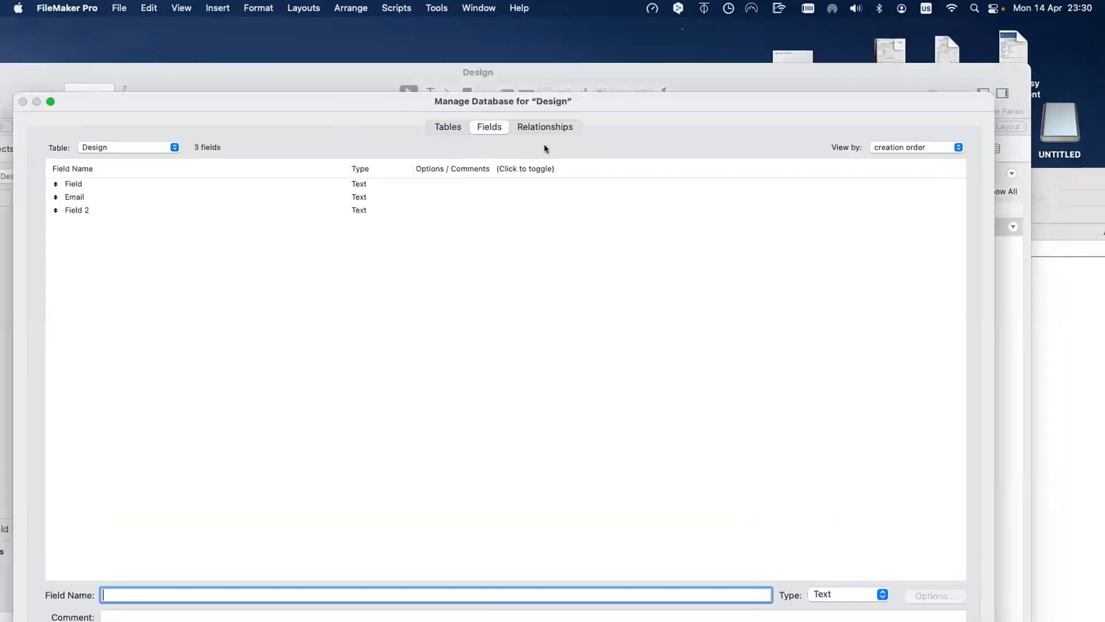
pyautogui.click(555, 127)
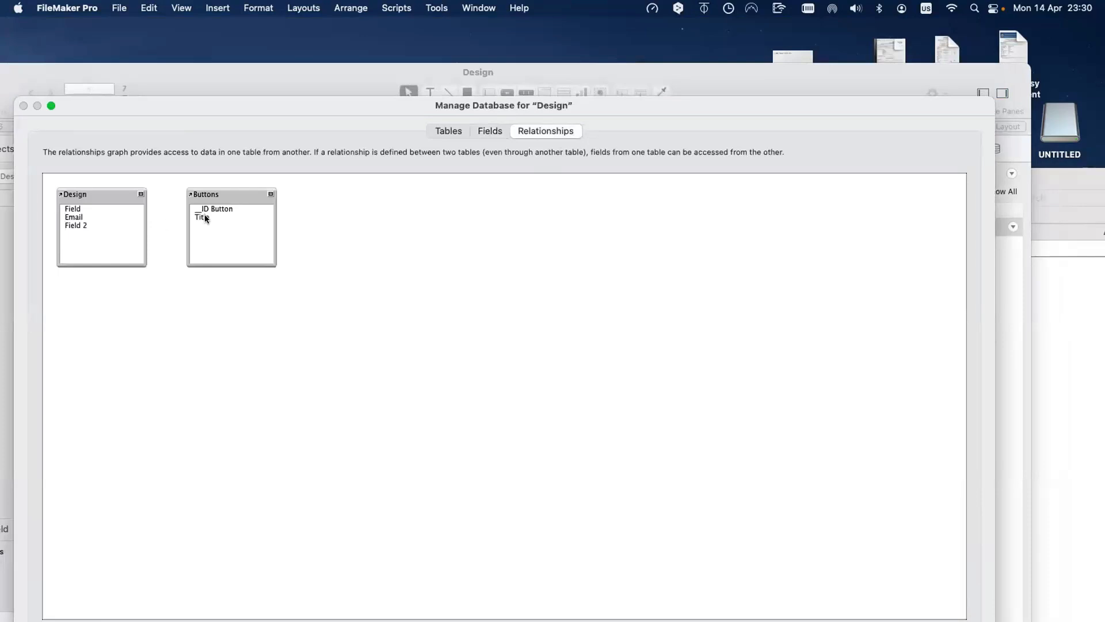
pyautogui.moveTo(252, 198)
pyautogui.mouseDown()
pyautogui.moveTo(312, 198)
pyautogui.moveTo(266, 214)
pyautogui.moveTo(269, 198)
pyautogui.mouseUp()
pyautogui.moveTo(203, 213); pyautogui.dragTo(223, 208)
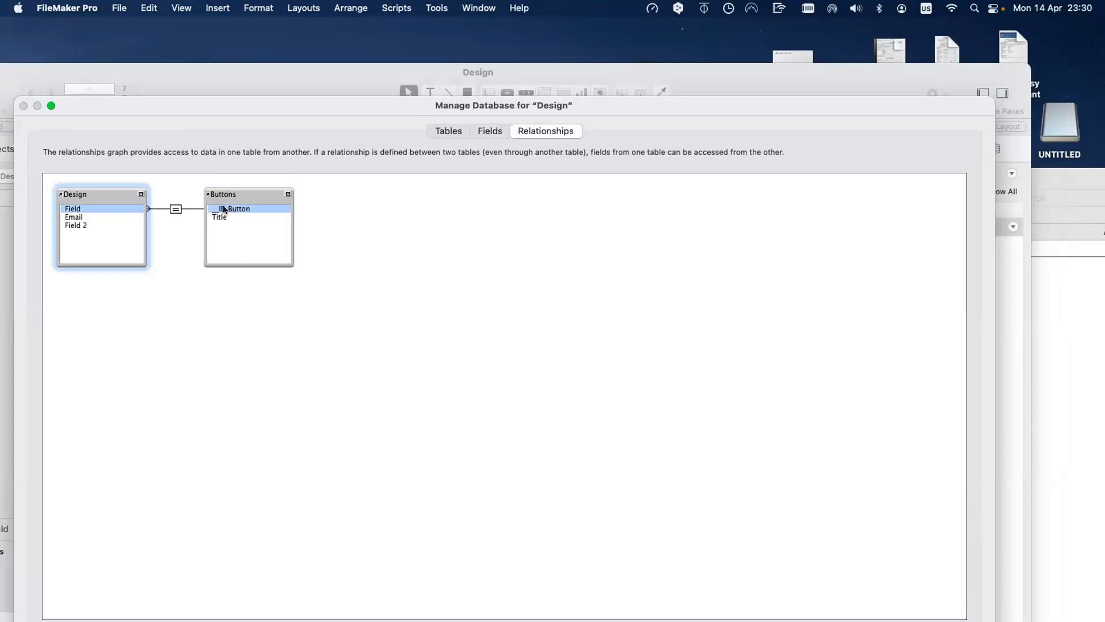
pyautogui.doubleClick(175, 205)
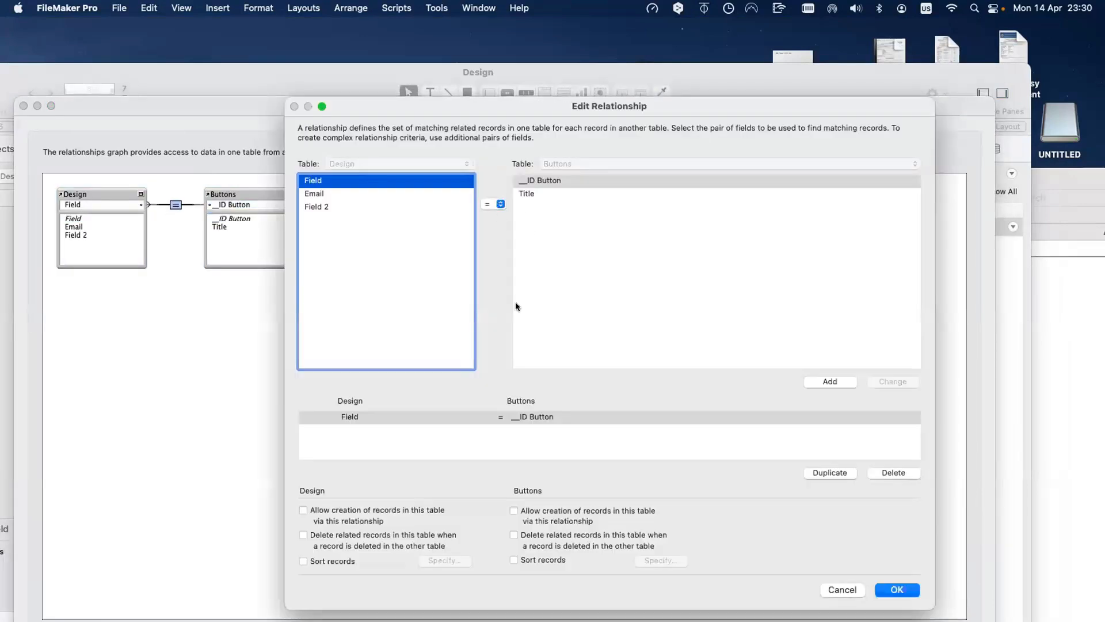
pyautogui.click(493, 204)
pyautogui.click(489, 288)
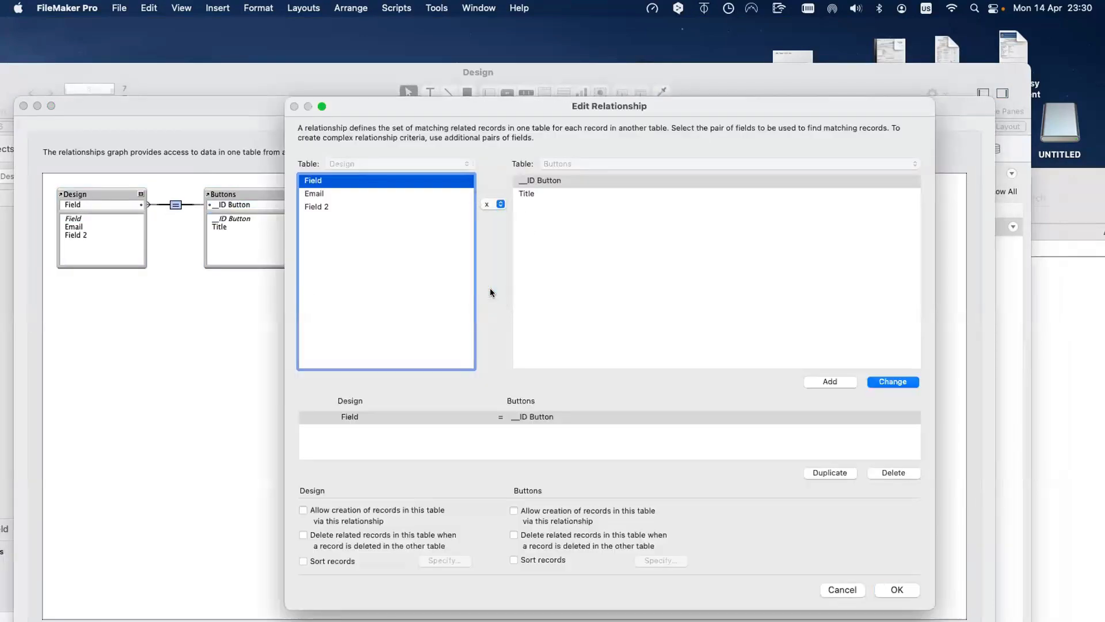
pyautogui.click(874, 380)
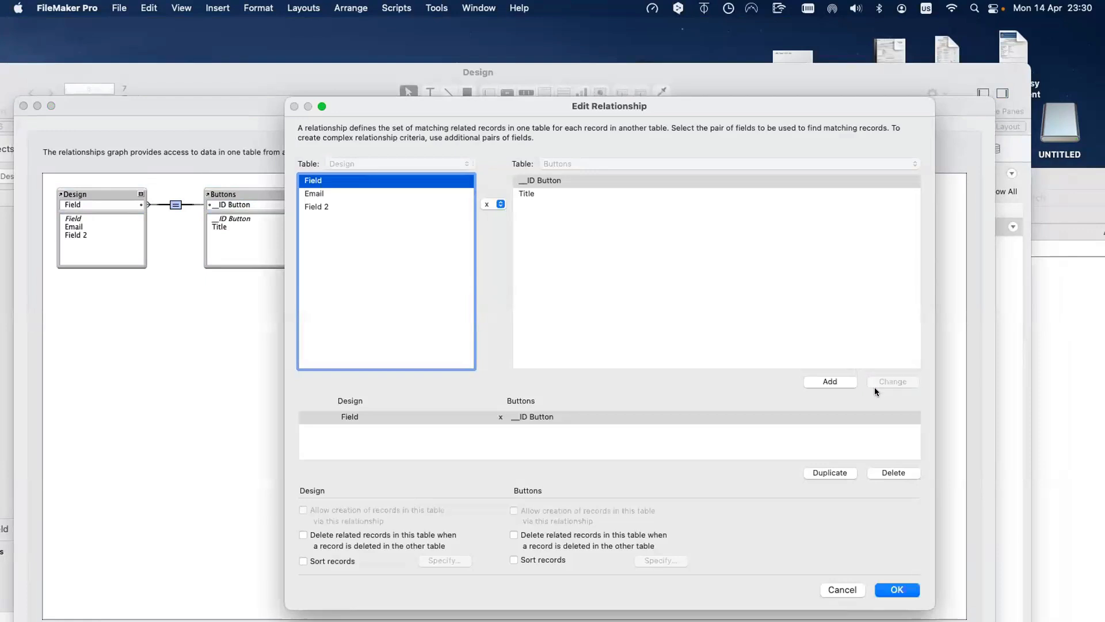
pyautogui.click(904, 590)
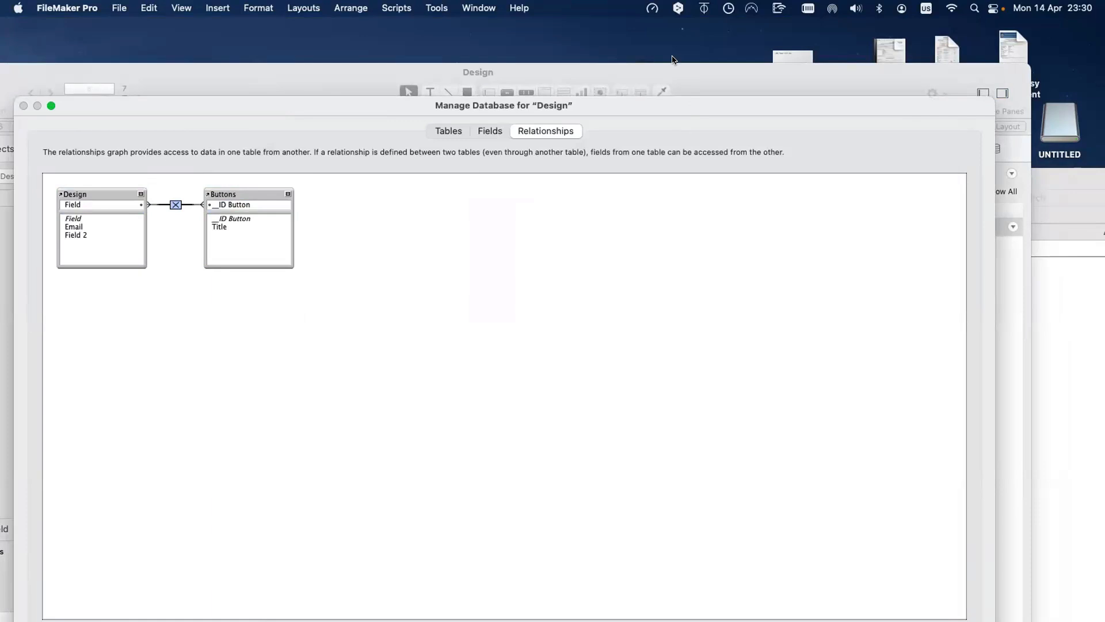
# Step: Resize the Manage Database window and confirm the relationship changes
pyautogui.moveTo(691, 105); pyautogui.dragTo(676, 56)
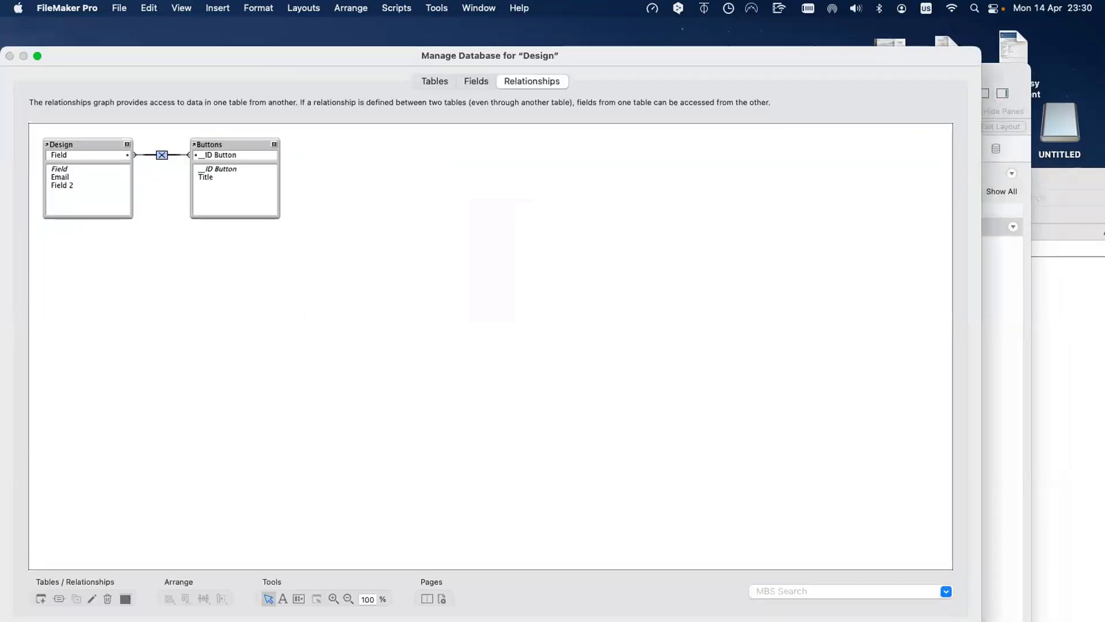
pyautogui.moveTo(984, 592); pyautogui.dragTo(848, 458)
pyautogui.moveTo(390, 54); pyautogui.dragTo(390, 25)
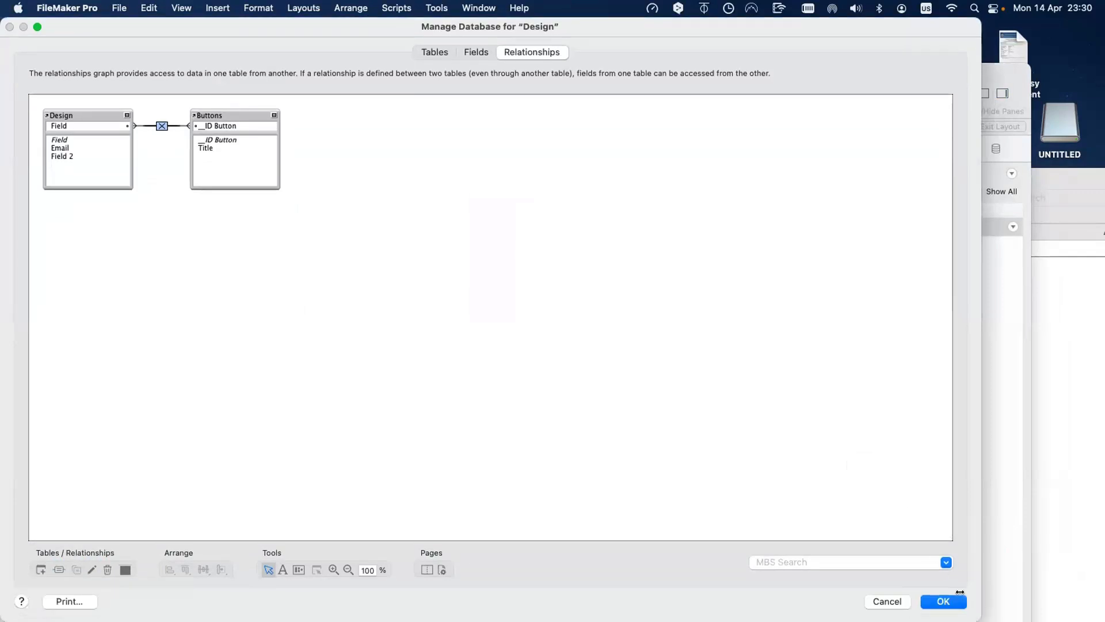
pyautogui.moveTo(959, 592); pyautogui.dragTo(850, 522)
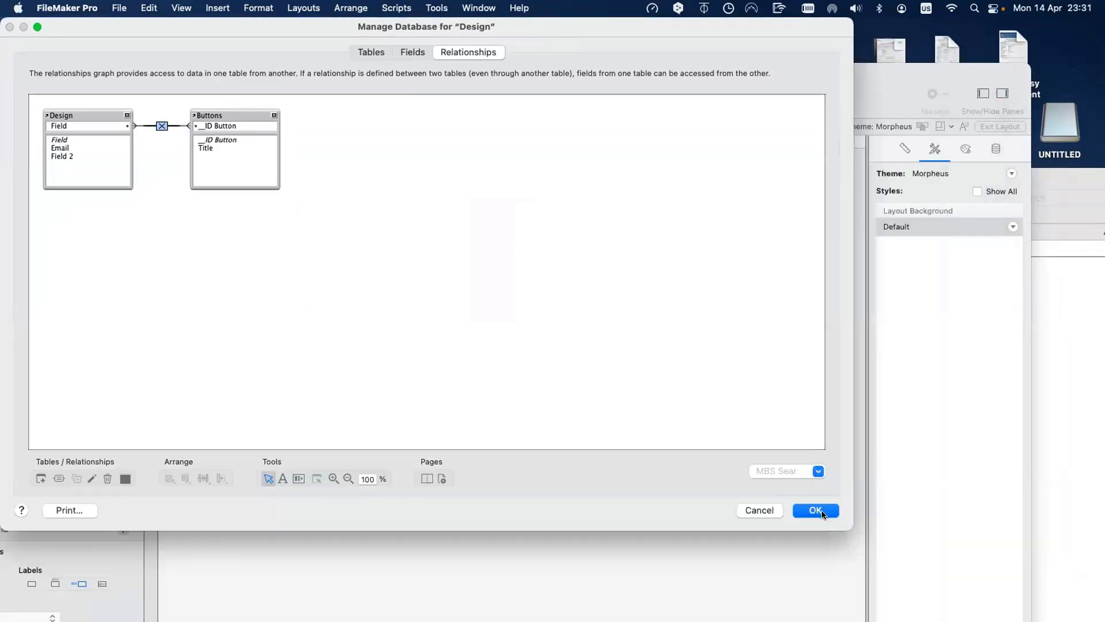
pyautogui.click(815, 511)
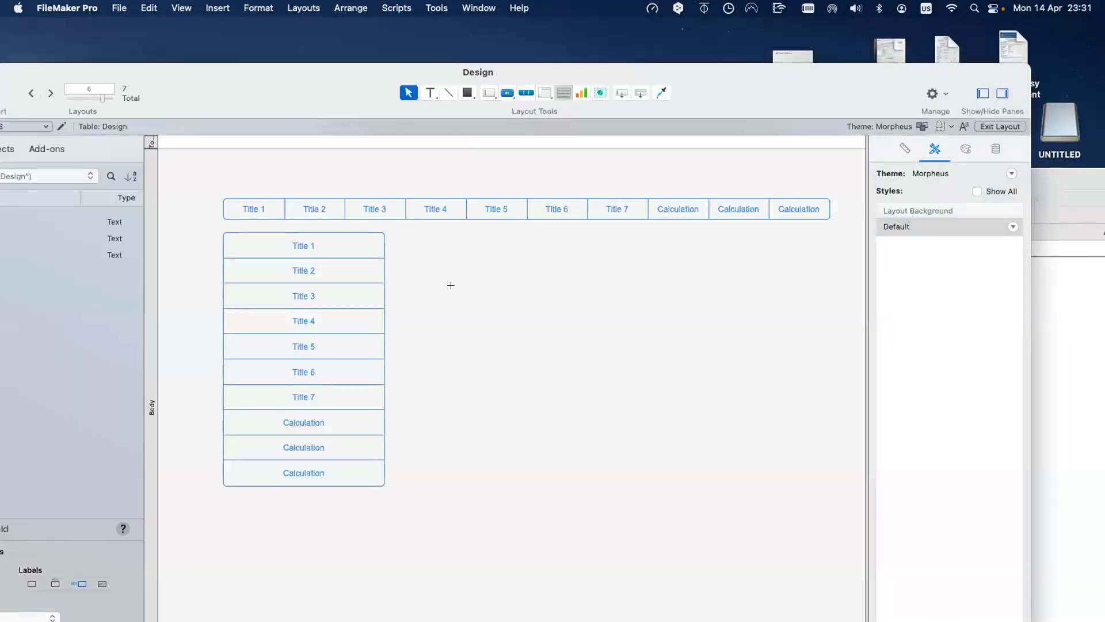
# Step: Draw an 11-row portal showing Buttons records, without deletion or vertical scrolling
pyautogui.moveTo(420, 232); pyautogui.dragTo(582, 515)
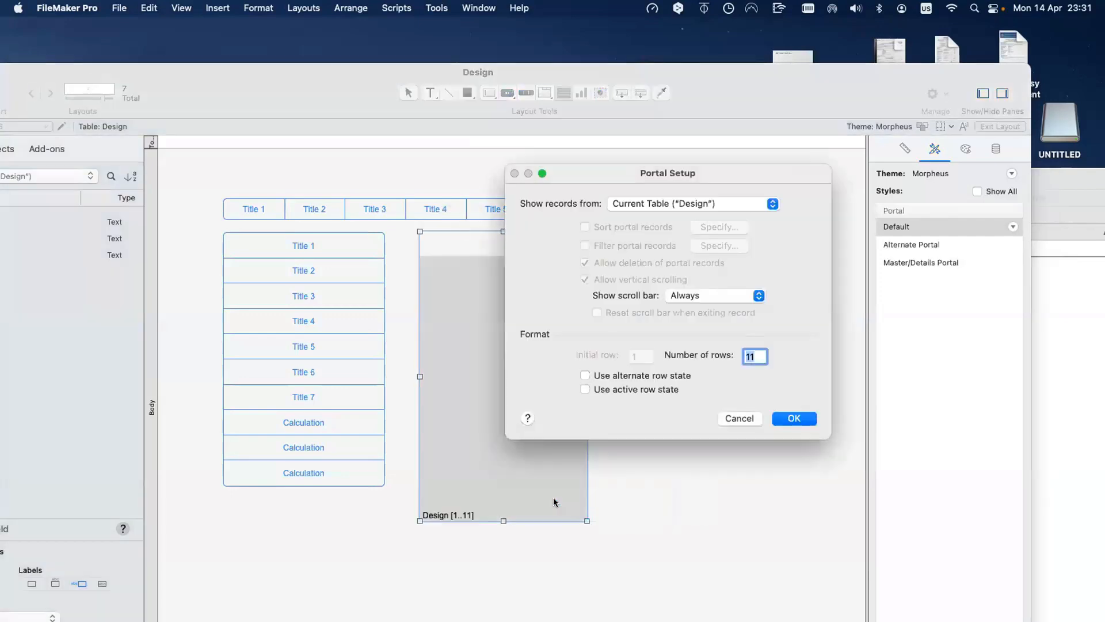
pyautogui.click(644, 205)
pyautogui.click(653, 249)
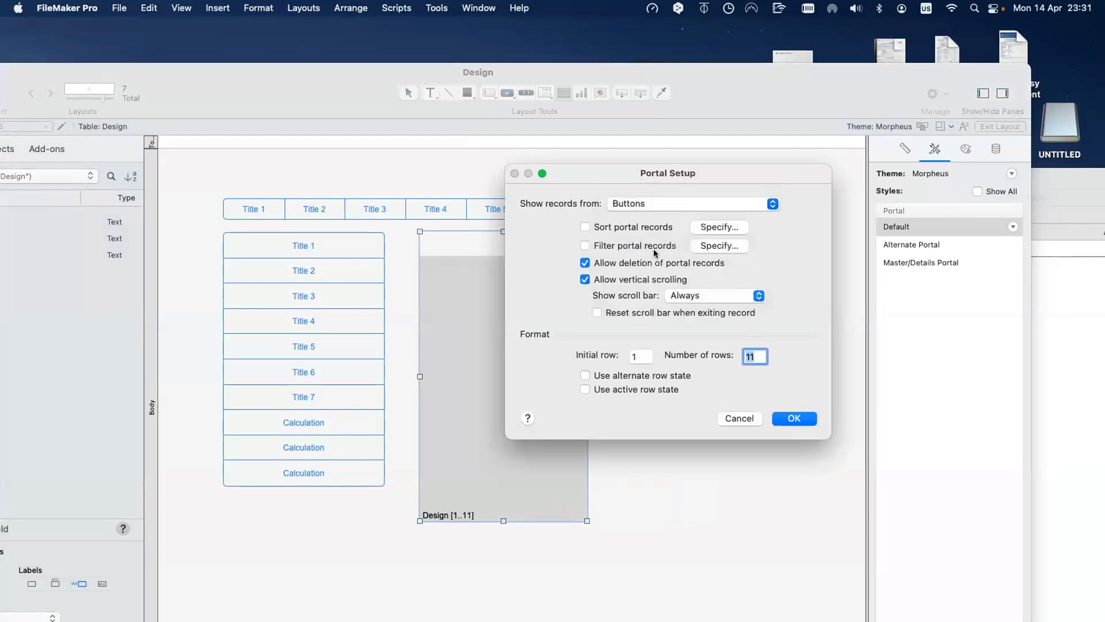
pyautogui.click(654, 260)
pyautogui.click(637, 279)
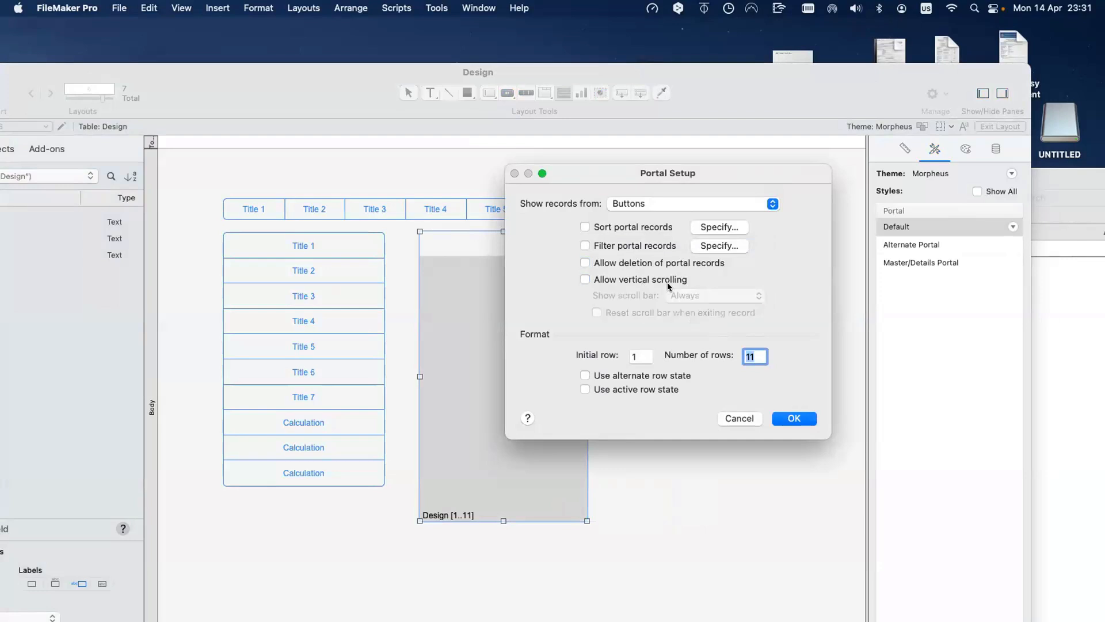
pyautogui.click(668, 280)
pyautogui.click(681, 295)
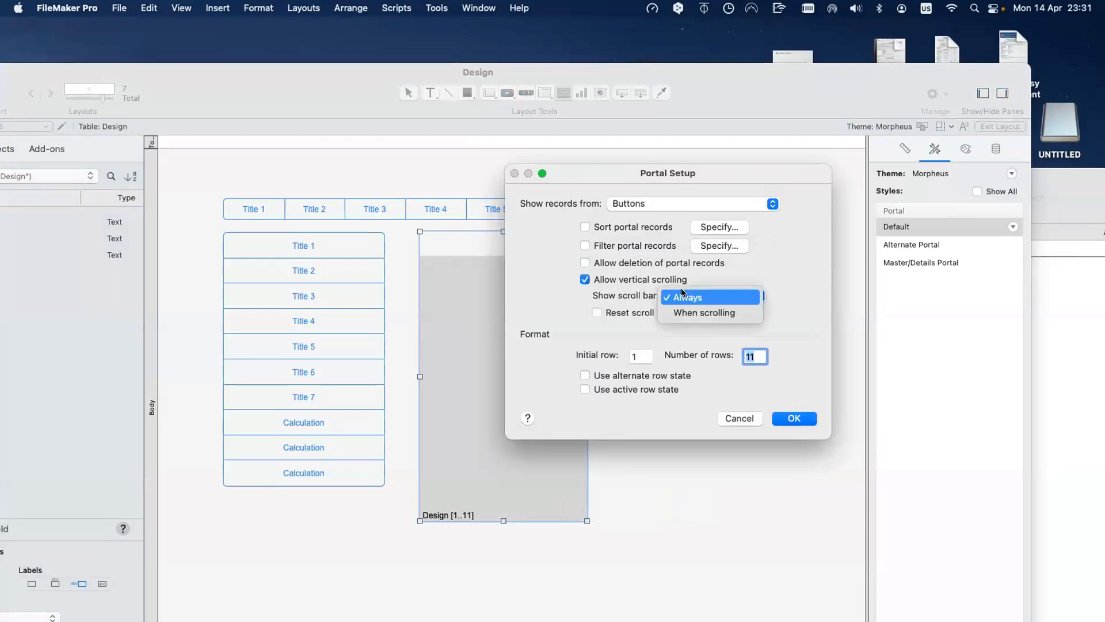
pyautogui.click(668, 282)
pyautogui.press('Return')
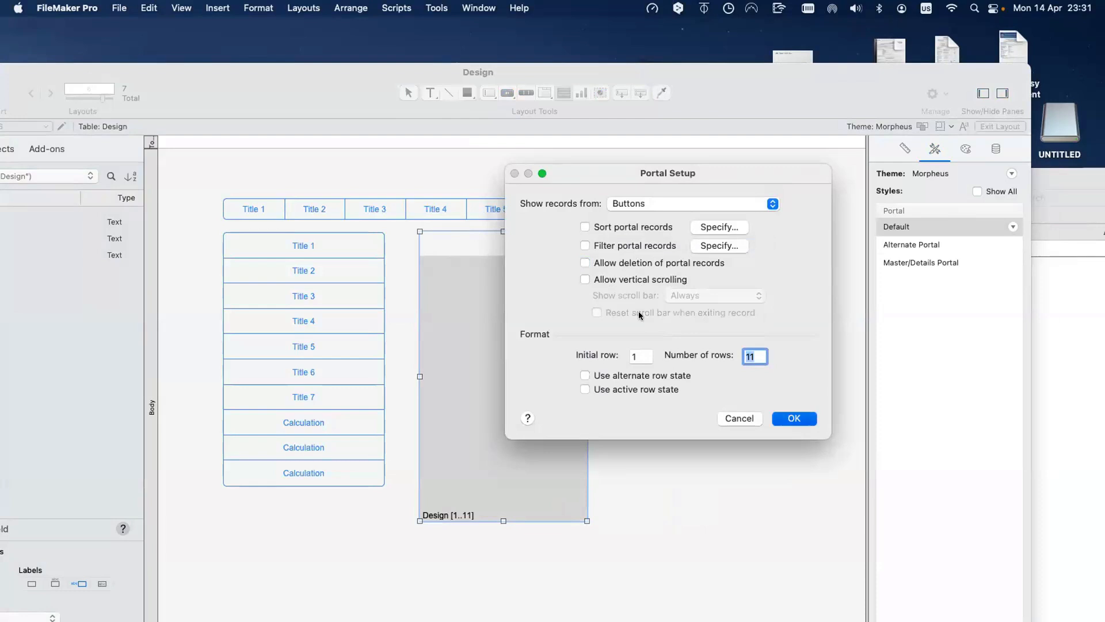
# Step: Place the ::Title field in the portal and nudge the portal slightly left
pyautogui.doubleClick(370, 192)
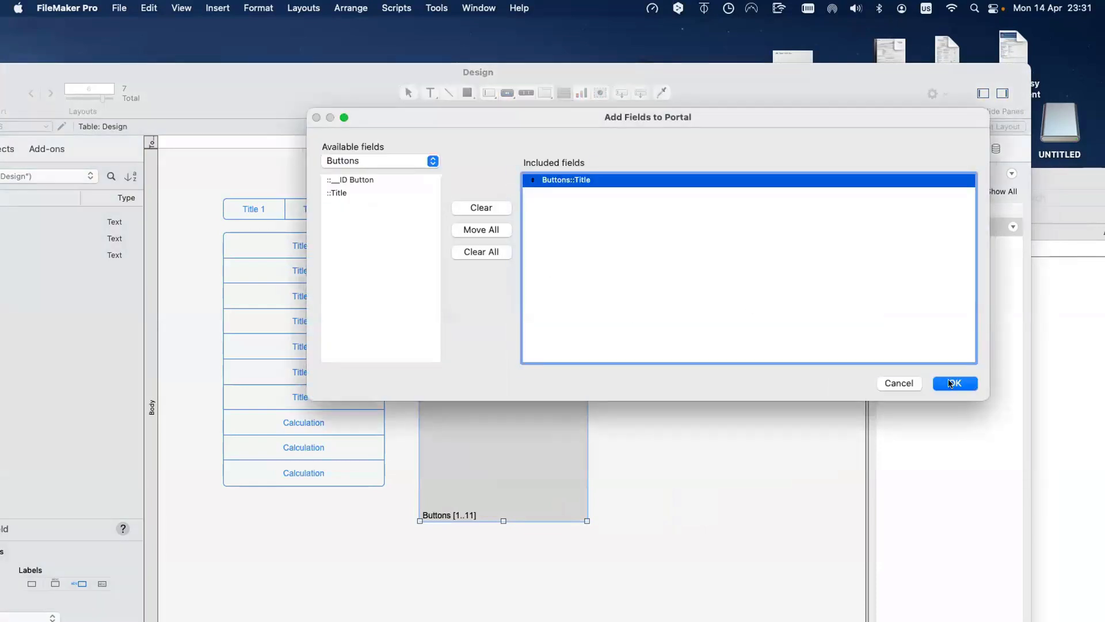
pyautogui.press('Return')
pyautogui.moveTo(531, 316); pyautogui.dragTo(526, 316)
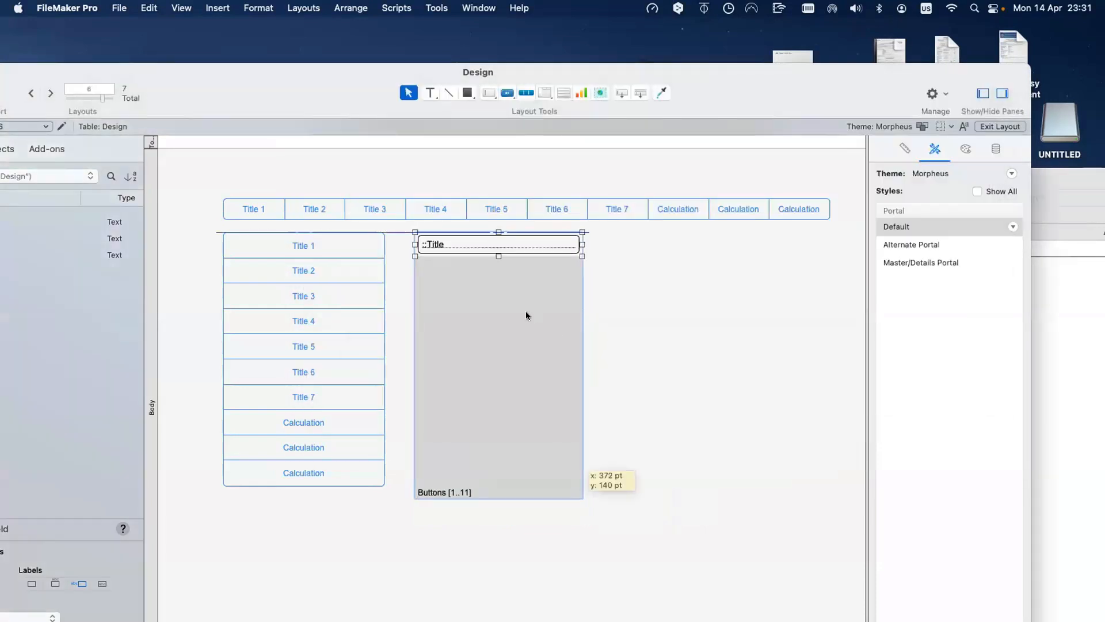
# Step: Test the portal rows in Browse mode, return to Layout mode, and move the Design window aside
pyautogui.press('super+b')
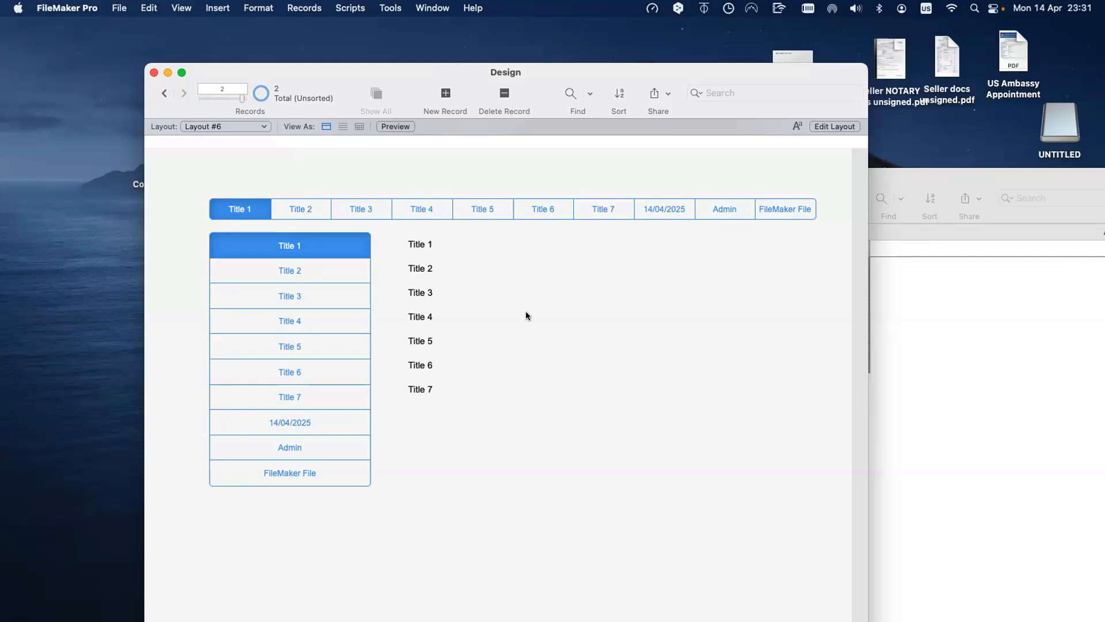
pyautogui.click(535, 312)
pyautogui.click(526, 294)
pyautogui.click(558, 449)
pyautogui.press('super+l')
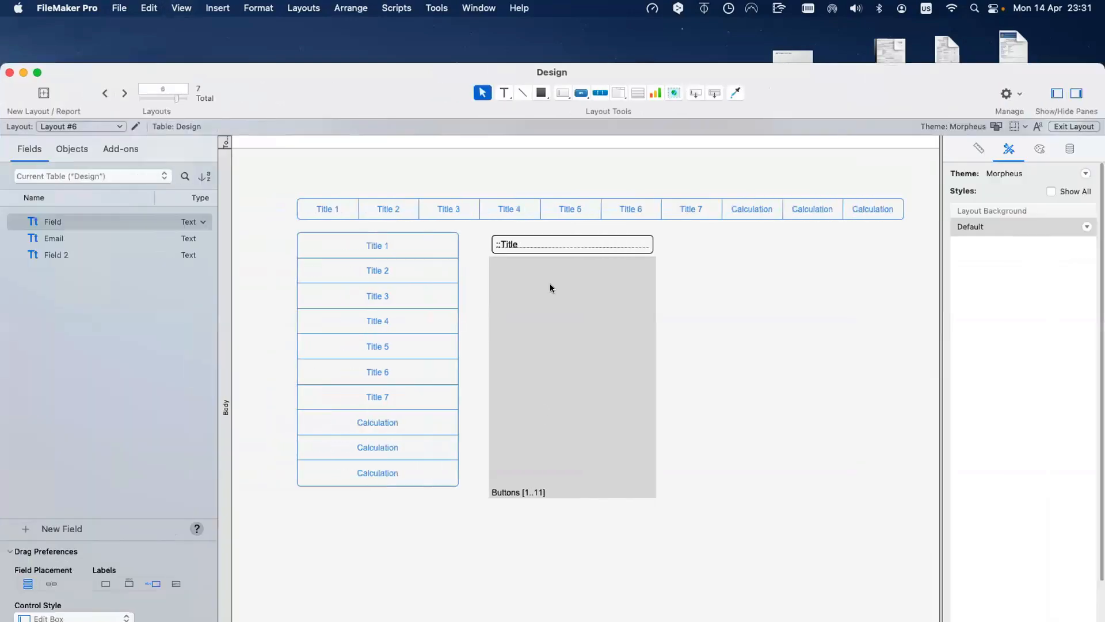
pyautogui.click(569, 243)
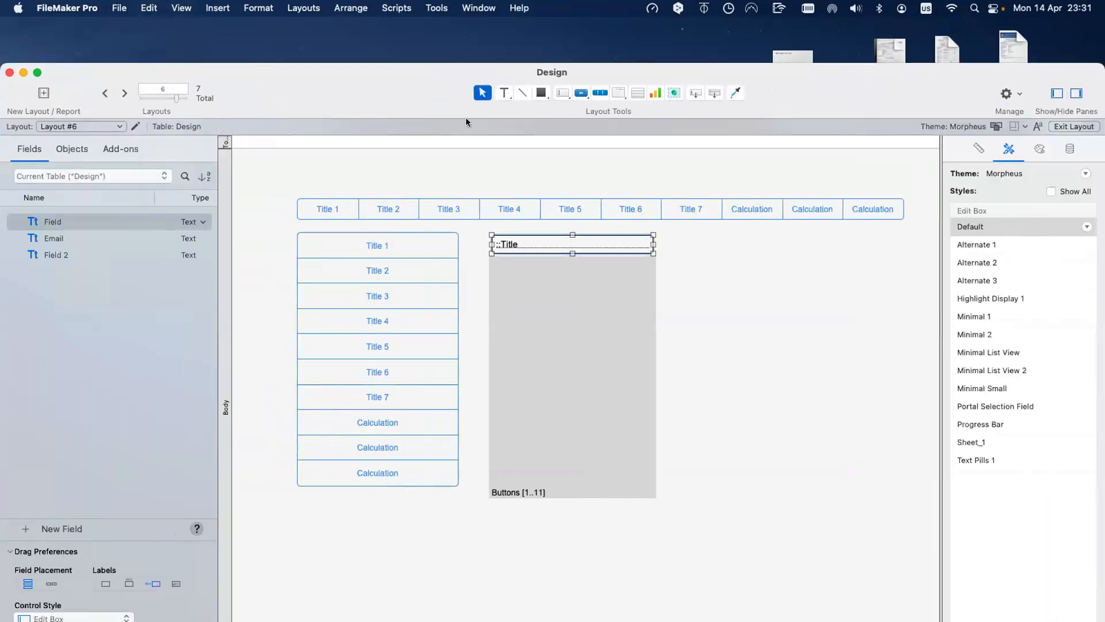
pyautogui.moveTo(453, 94); pyautogui.dragTo(378, 318)
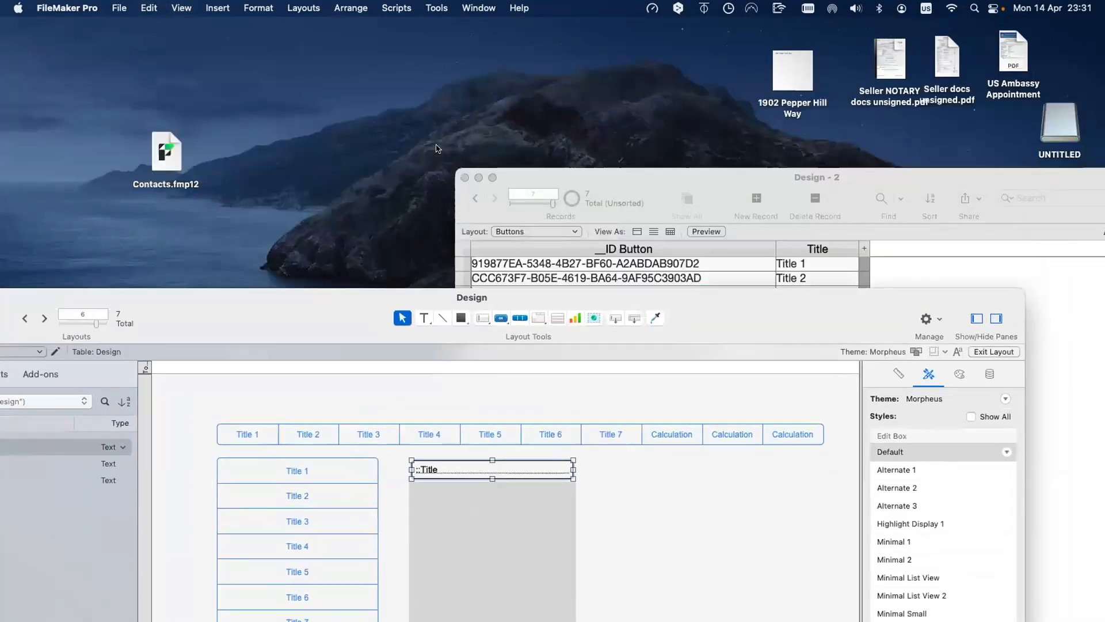
pyautogui.moveTo(436, 149); pyautogui.dragTo(436, 142)
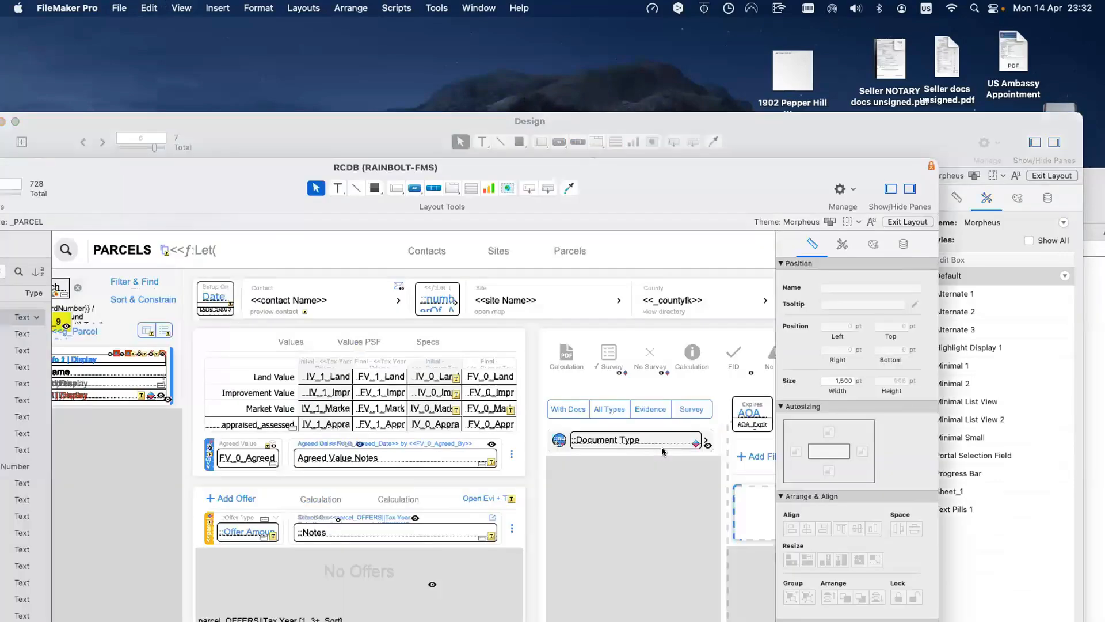
# Step: Scroll the RCDB PARCELS layout and select its Document Type portal object
pyautogui.hscroll(2, 662, 447)
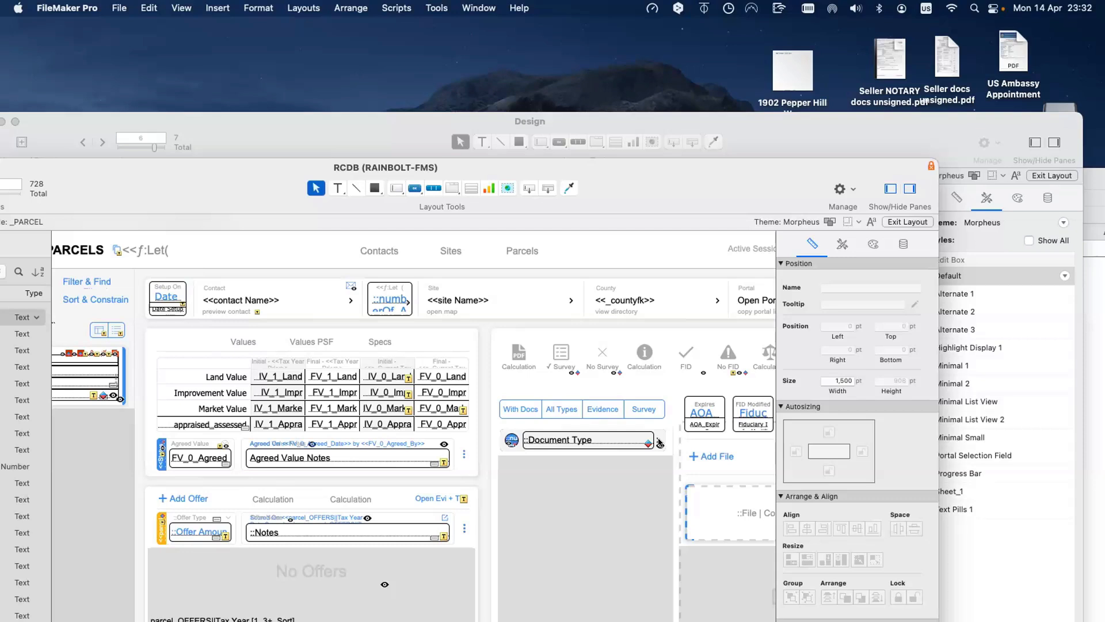
pyautogui.click(659, 442)
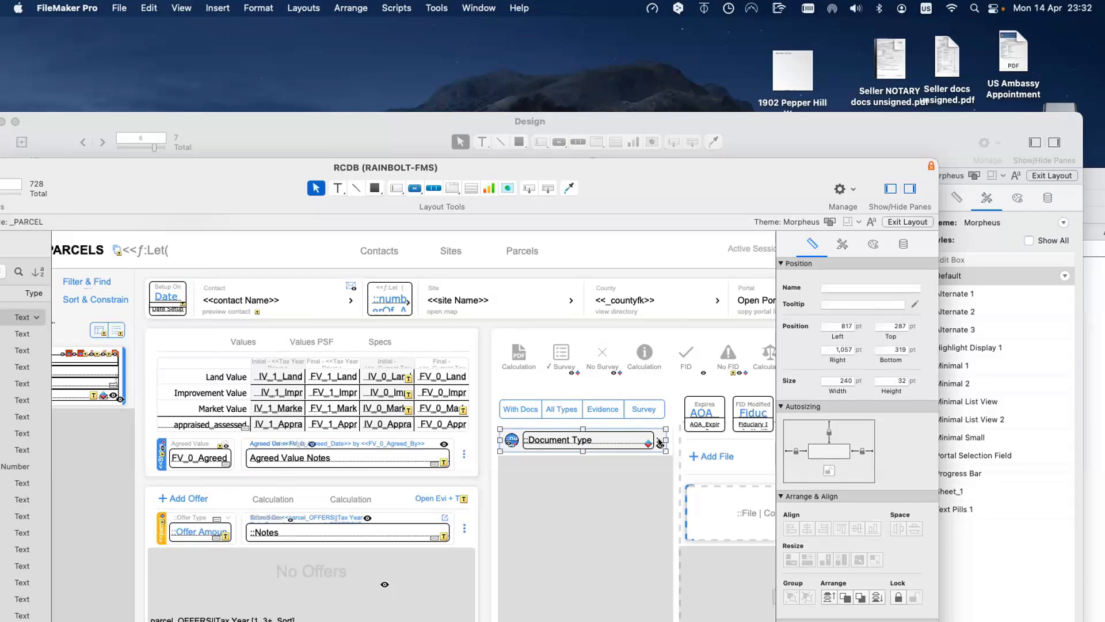
# Step: Enlarge the RCDB window and inspect the Document Type portal's objects in the Objects tree
pyautogui.moveTo(292, 171); pyautogui.dragTo(458, 123)
pyautogui.click(73, 197)
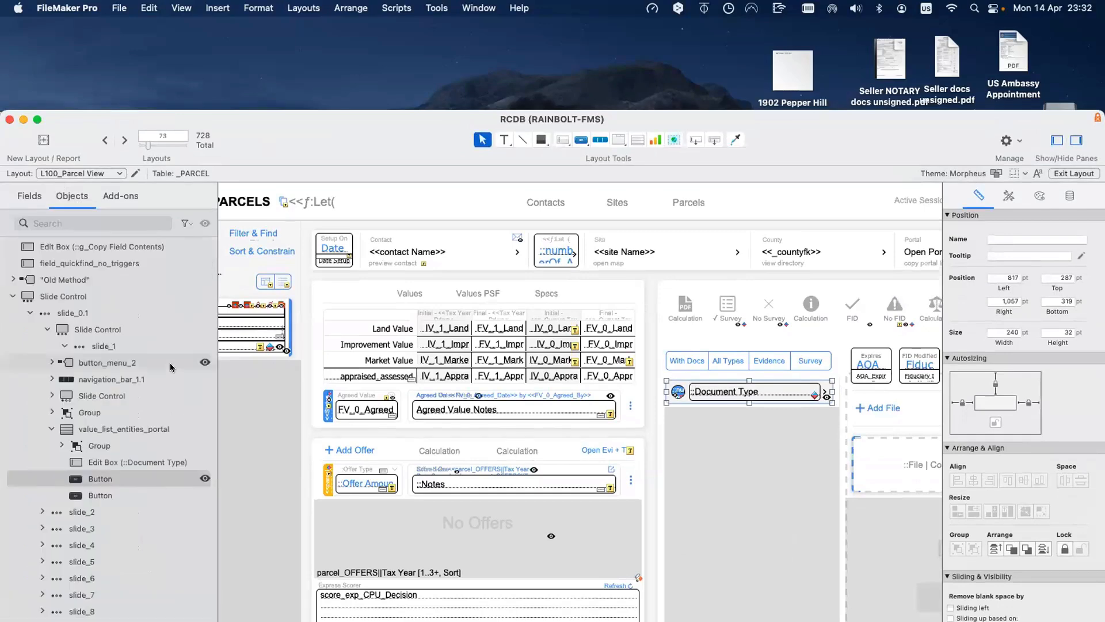
pyautogui.scroll(-3, 171, 366)
pyautogui.keyDown('shift'); pyautogui.click(149, 400); pyautogui.keyUp('shift')
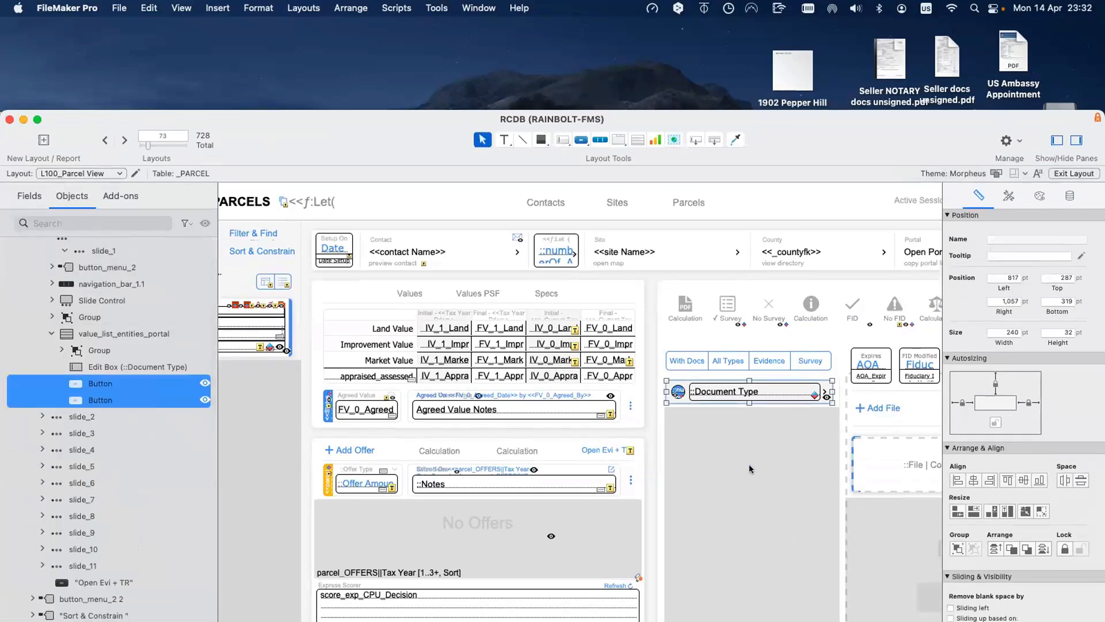
pyautogui.click(147, 318)
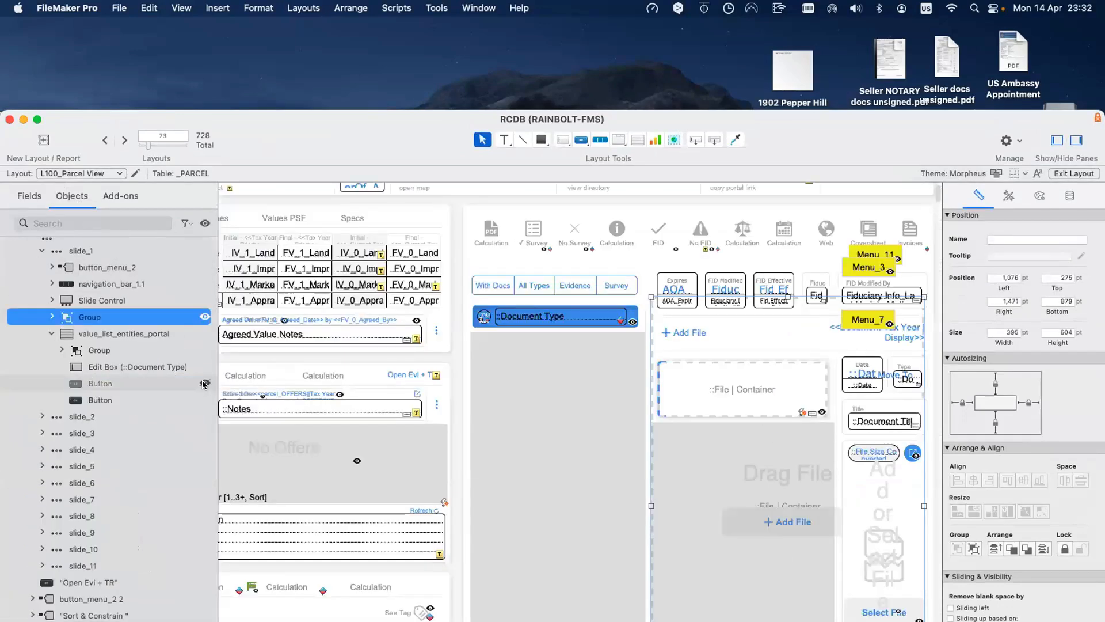
pyautogui.doubleClick(739, 260)
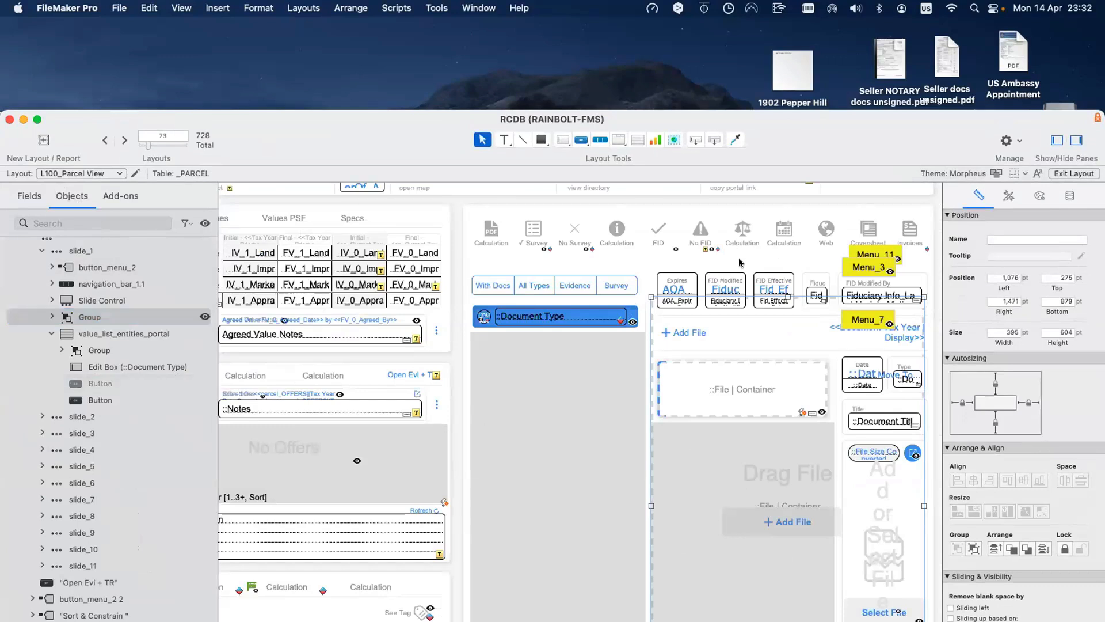
pyautogui.click(633, 315)
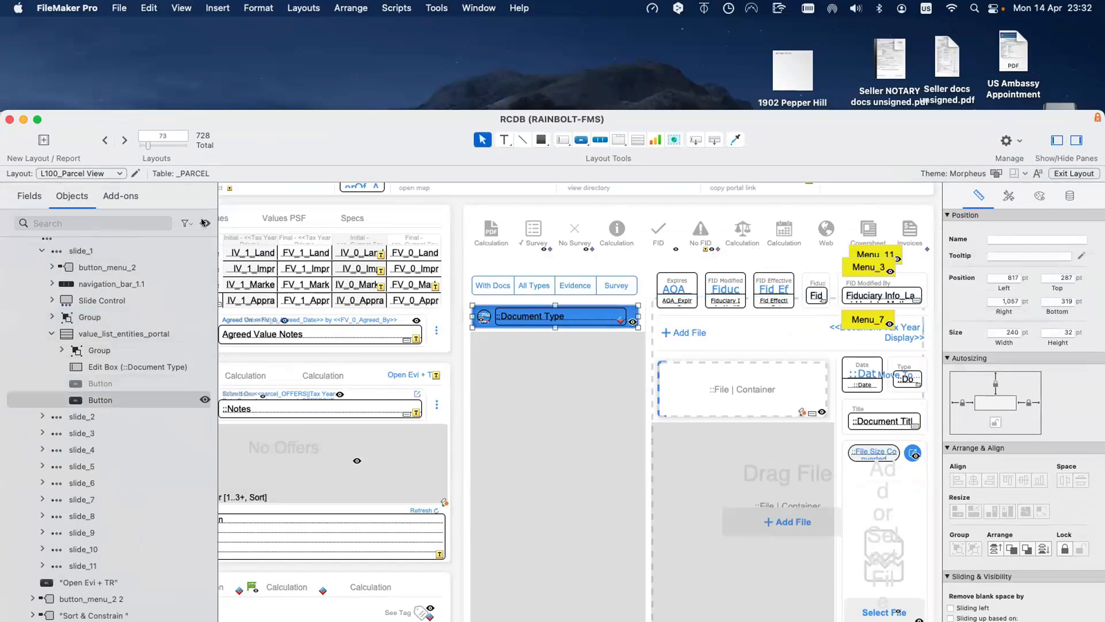
# Step: Examine the two stacked portal buttons, select both, and minimise the RCDB window
pyautogui.click(178, 384)
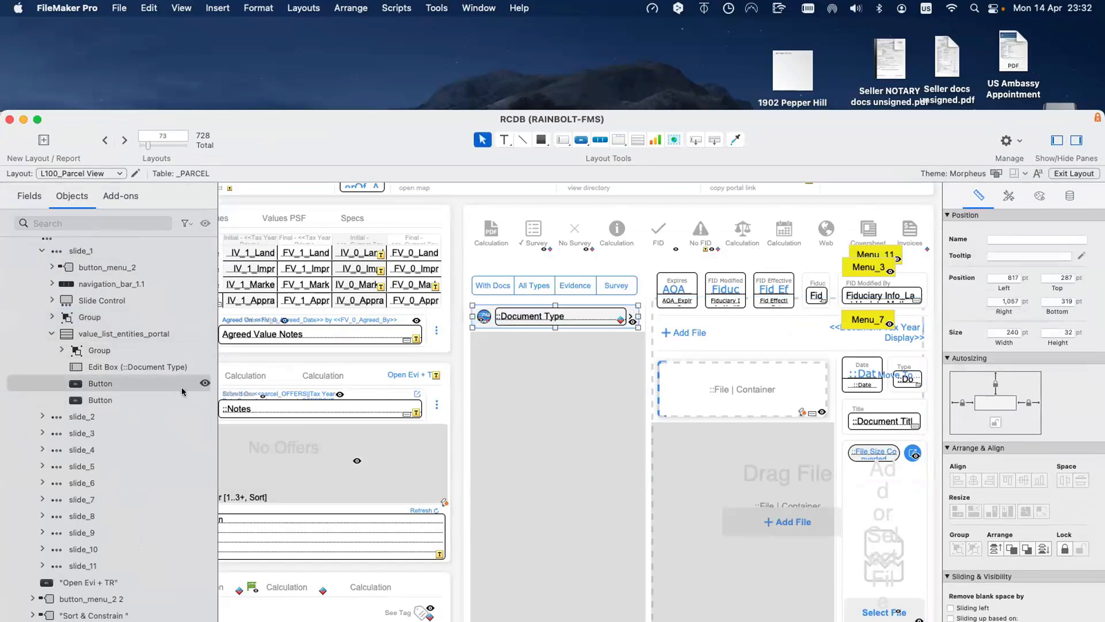
pyautogui.click(205, 383)
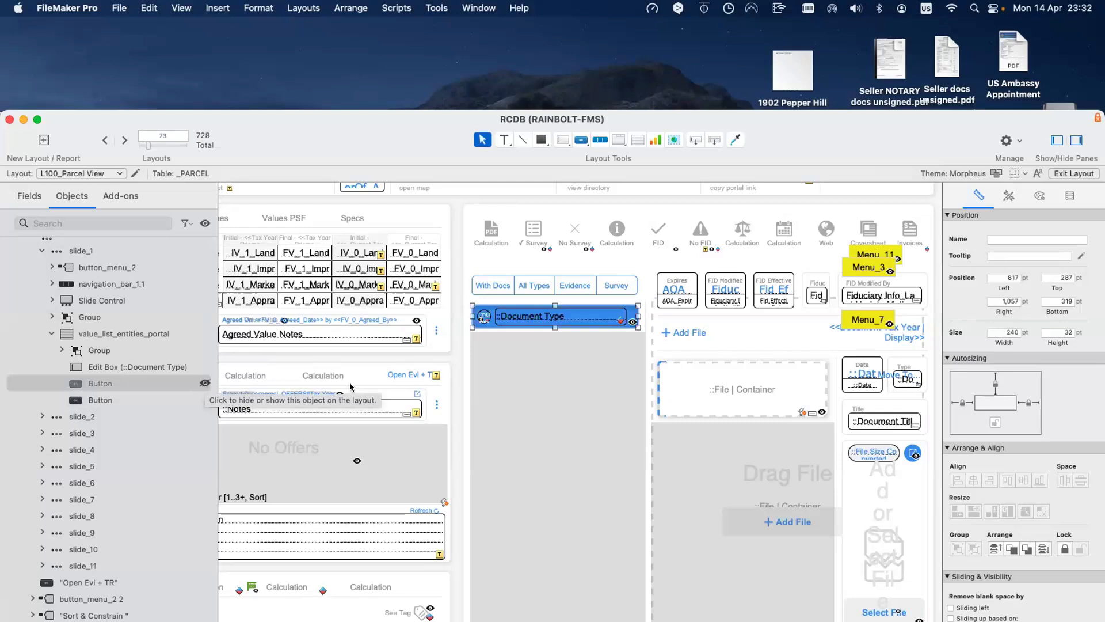
pyautogui.click(504, 320)
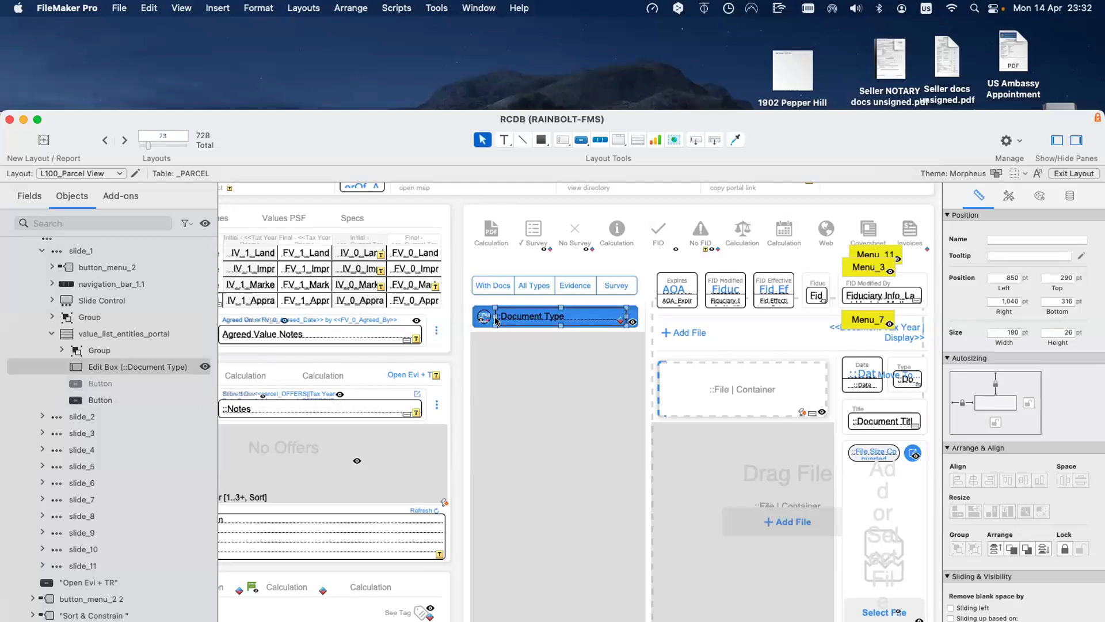
pyautogui.click(195, 383)
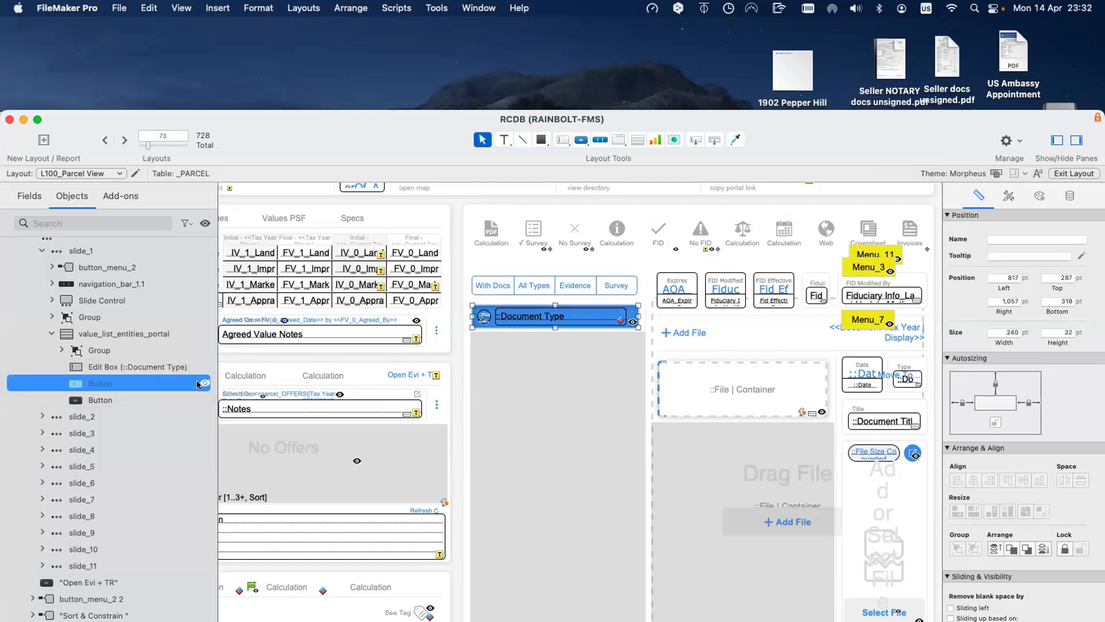
pyautogui.keyDown('shift'); pyautogui.click(171, 397); pyautogui.keyUp('shift')
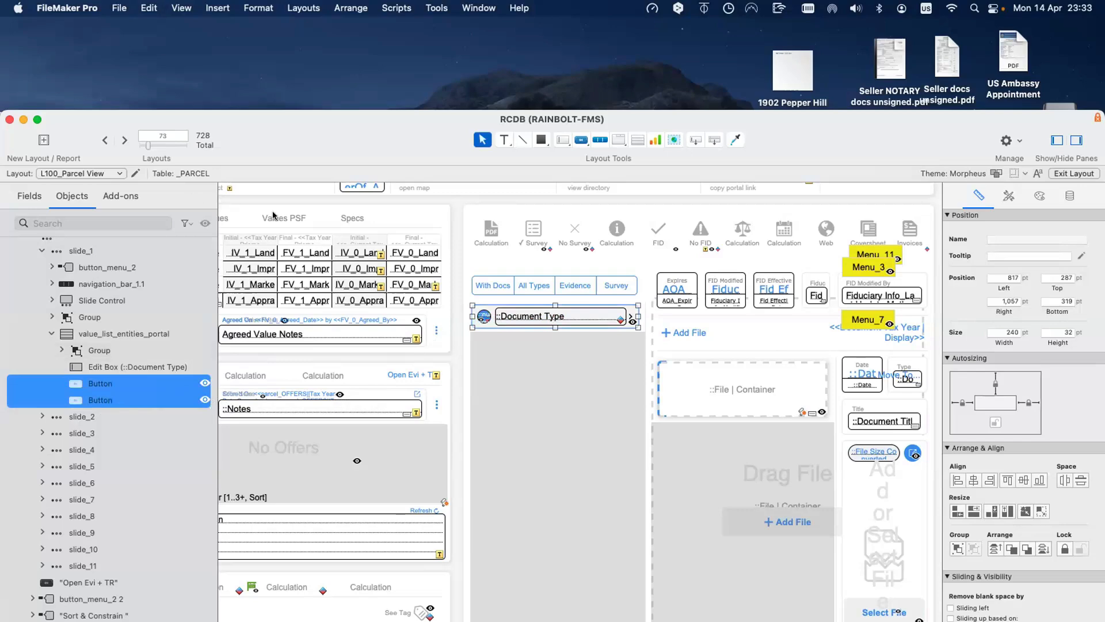
pyautogui.press('super+m')
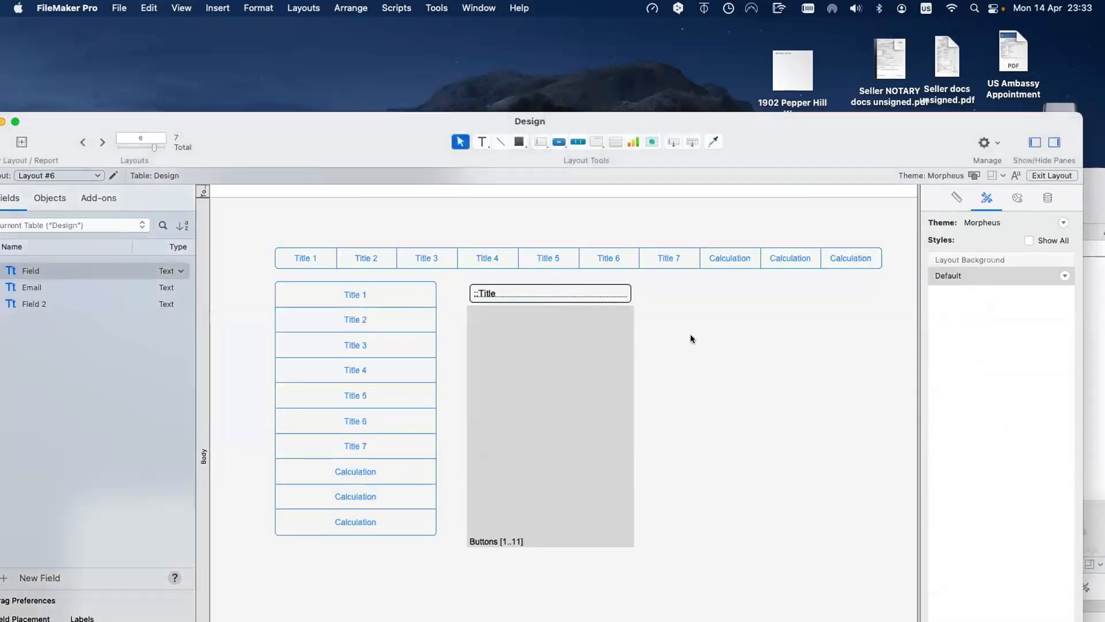
# Step: Paste the copied button into Layout #6 and widen the Buttons portal to the right
pyautogui.press('super+v')
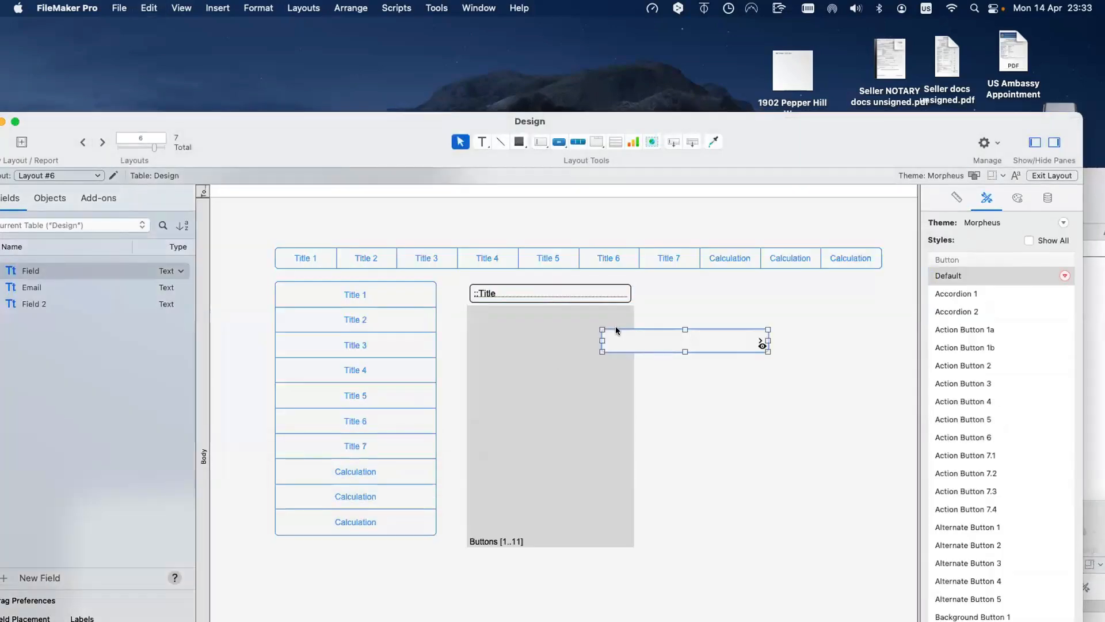
pyautogui.moveTo(614, 330); pyautogui.dragTo(482, 290)
pyautogui.press('super+z')
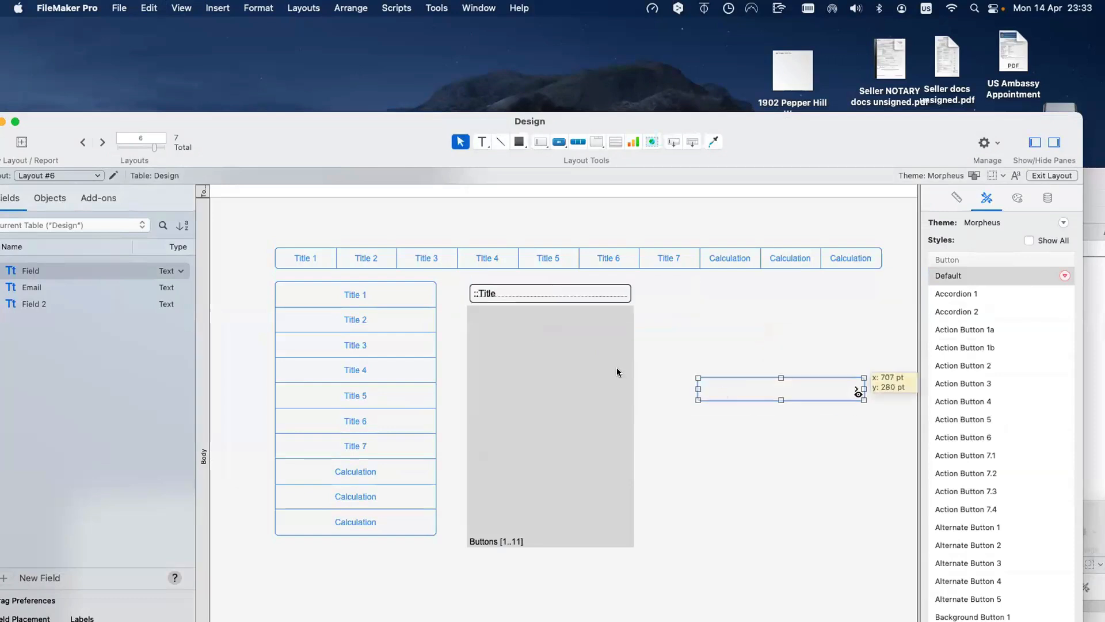
pyautogui.press('super+z')
pyautogui.moveTo(544, 300); pyautogui.dragTo(545, 305)
pyautogui.click(567, 294)
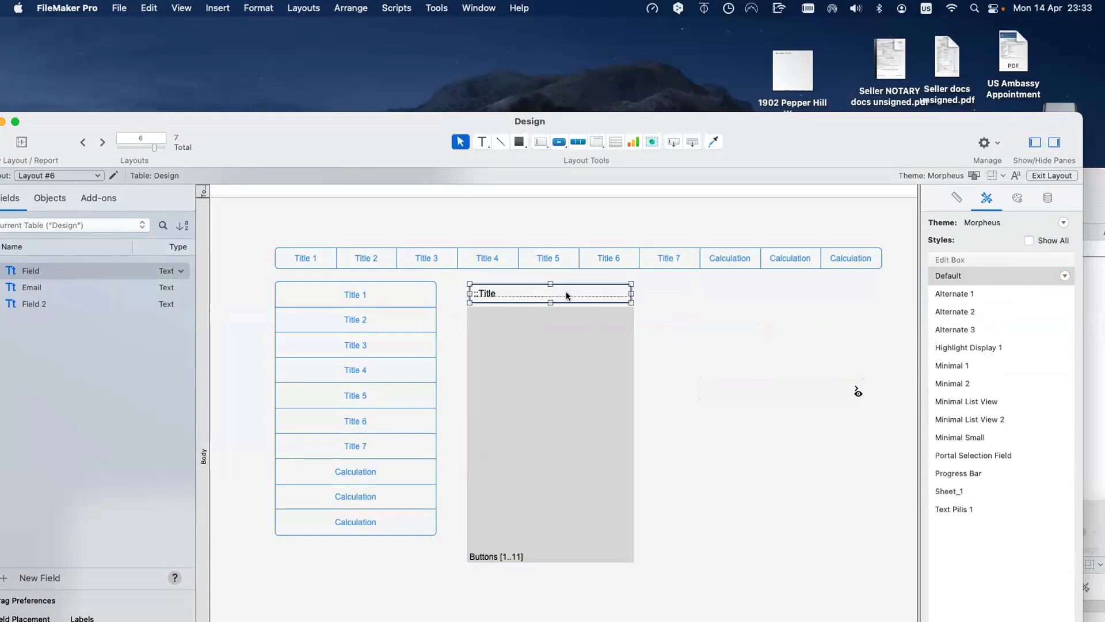
pyautogui.moveTo(741, 346)
pyautogui.mouseDown()
pyautogui.moveTo(764, 389)
pyautogui.moveTo(516, 298)
pyautogui.moveTo(723, 346)
pyautogui.mouseUp()
pyautogui.click(632, 294)
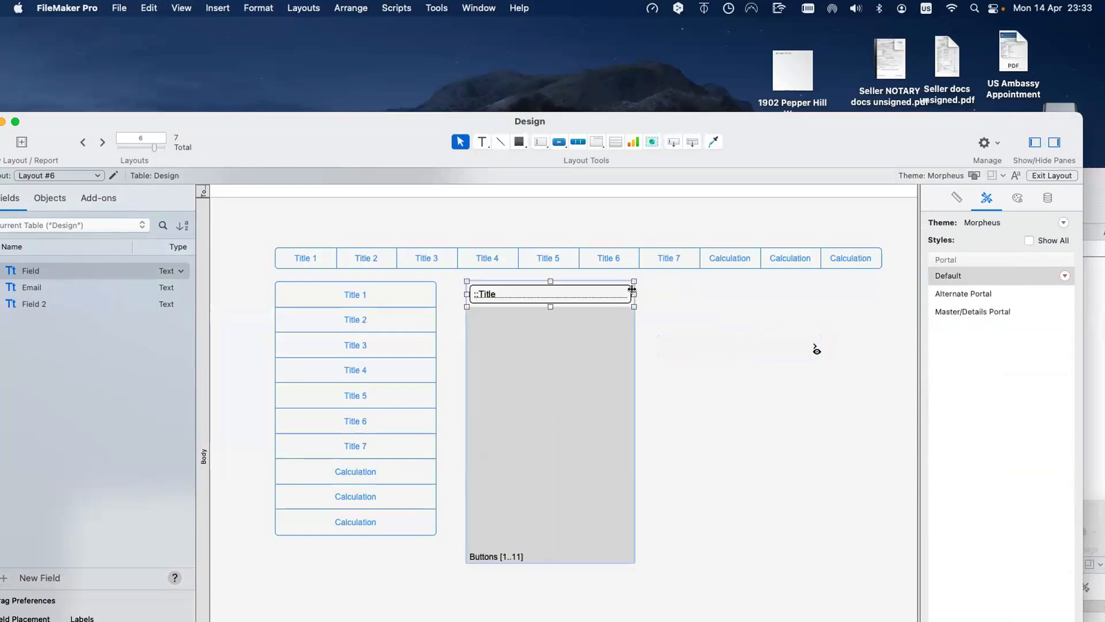
pyautogui.moveTo(633, 293); pyautogui.dragTo(665, 296)
# Step: Stretch the button across the portal row, narrow ::Title, and bring ::Title to the front
pyautogui.click(720, 334)
pyautogui.moveTo(720, 337); pyautogui.dragTo(527, 282)
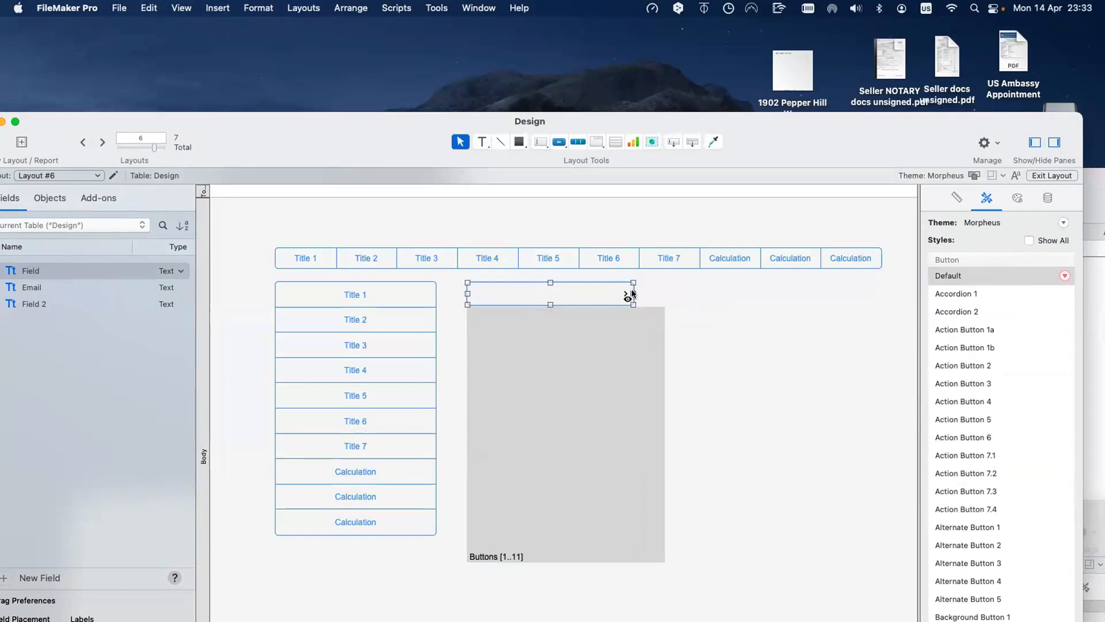
pyautogui.moveTo(633, 293); pyautogui.dragTo(586, 299)
pyautogui.click(626, 296)
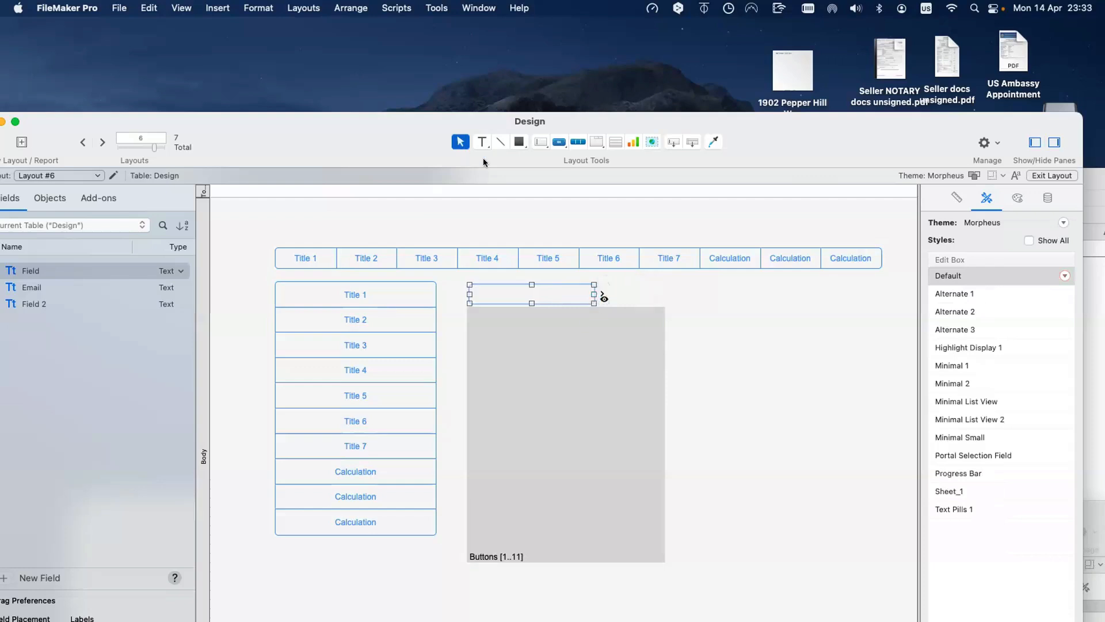
pyautogui.click(297, 7)
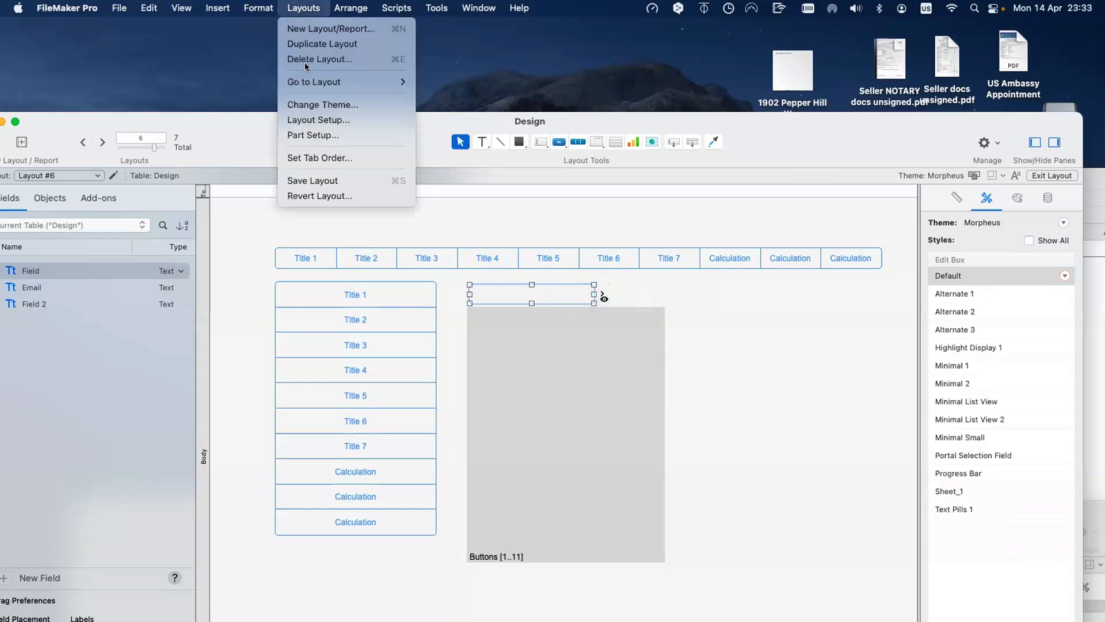
pyautogui.click(348, 99)
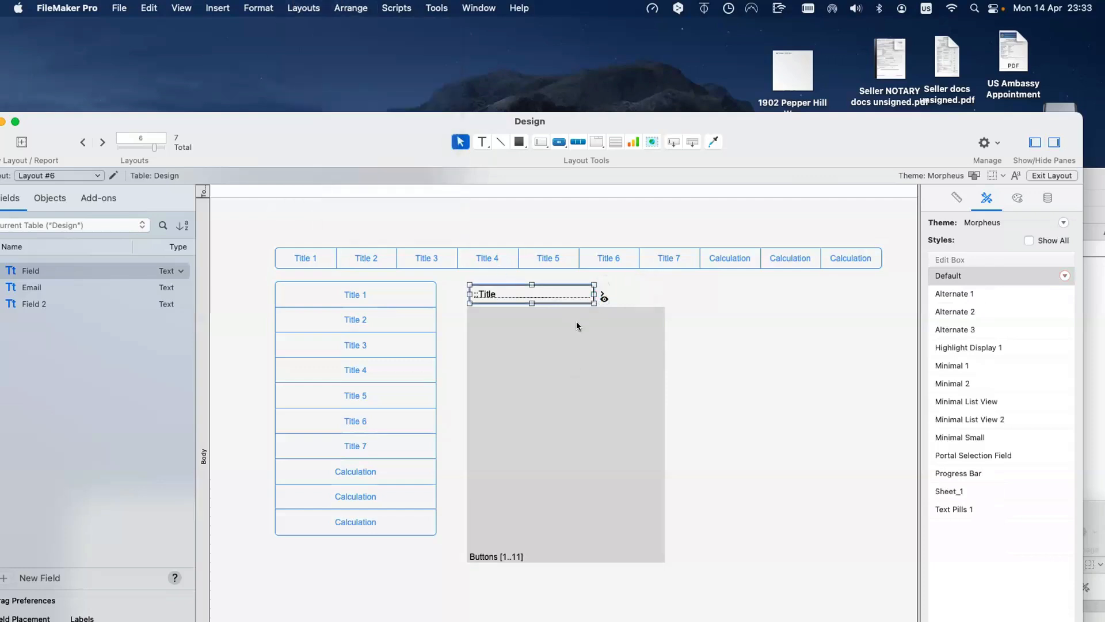
# Step: Compare the portal's two buttons in the Objects tree and hide one of them
pyautogui.moveTo(212, 132); pyautogui.dragTo(332, 115)
pyautogui.click(169, 182)
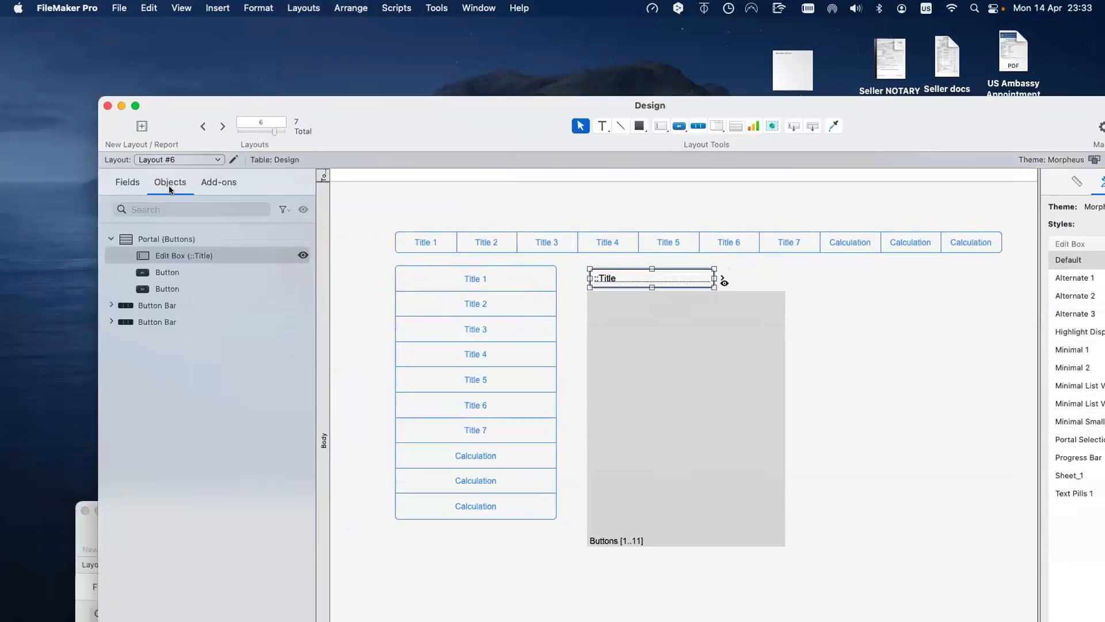
pyautogui.click(229, 253)
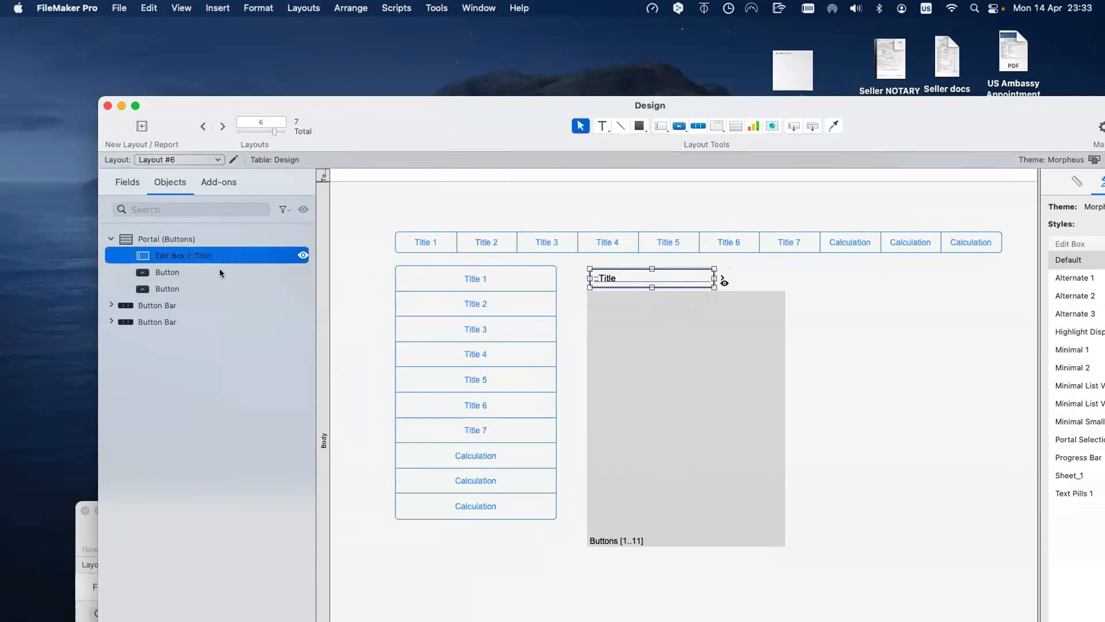
pyautogui.click(220, 272)
pyautogui.click(213, 286)
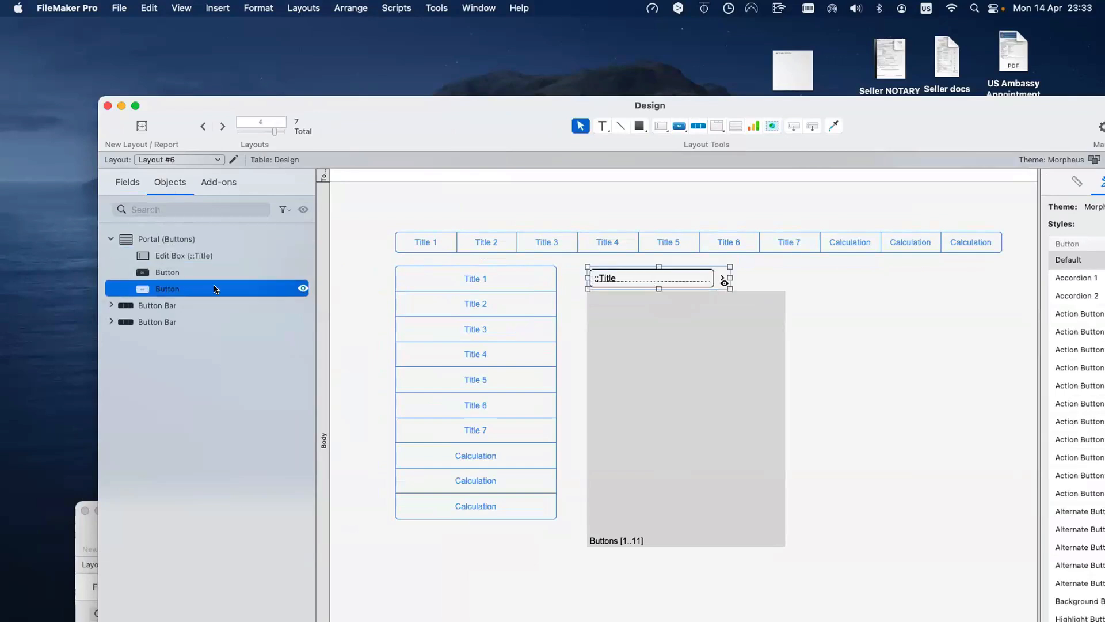
pyautogui.click(297, 272)
pyautogui.click(302, 271)
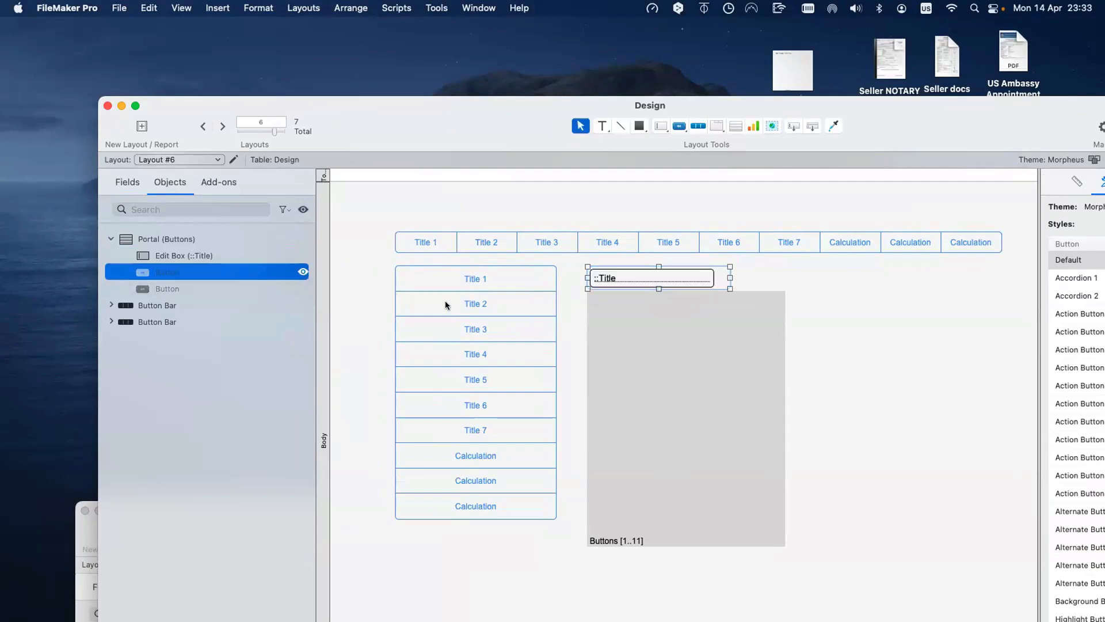
# Step: Review the button beside Title: its Appearance fill colour and Button Setup icon and action
pyautogui.click(733, 283)
pyautogui.click(724, 280)
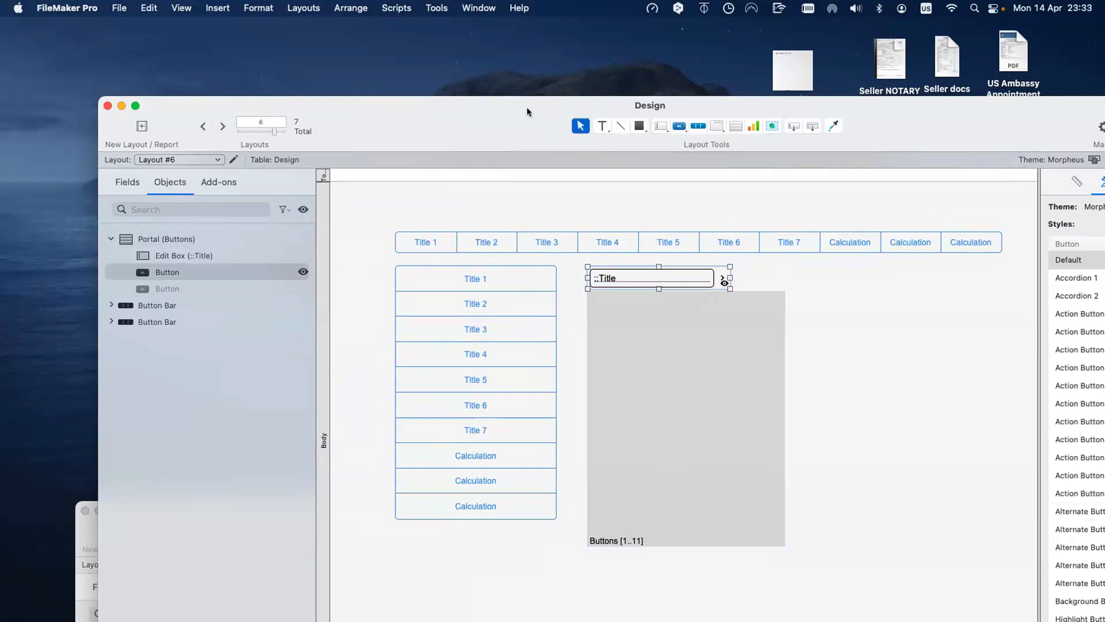
pyautogui.moveTo(527, 107); pyautogui.dragTo(342, 105)
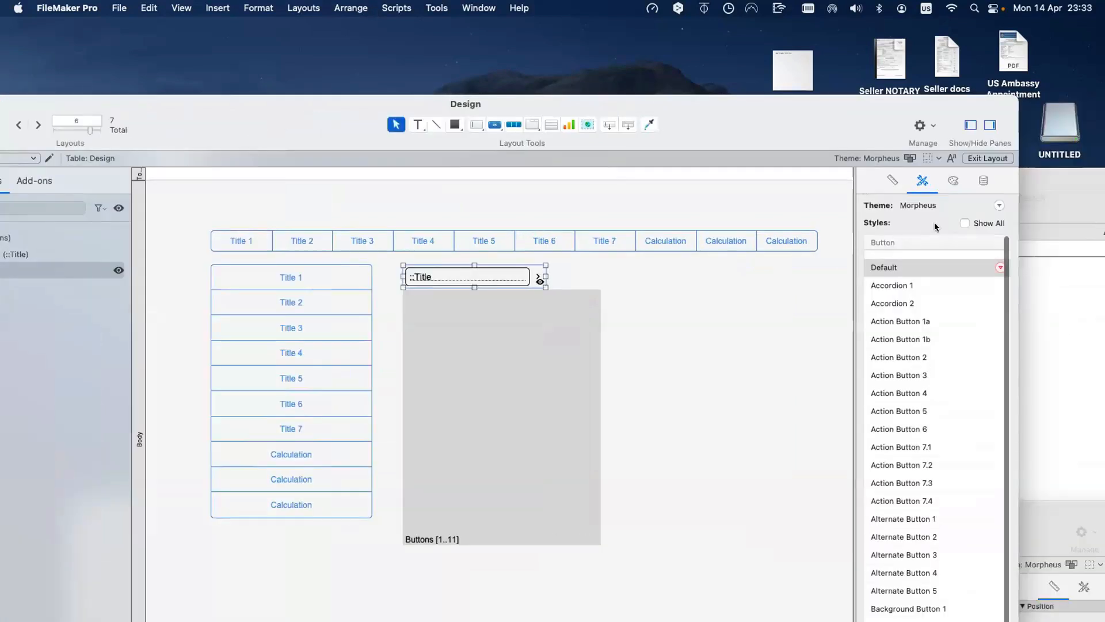
pyautogui.click(953, 181)
pyautogui.click(878, 355)
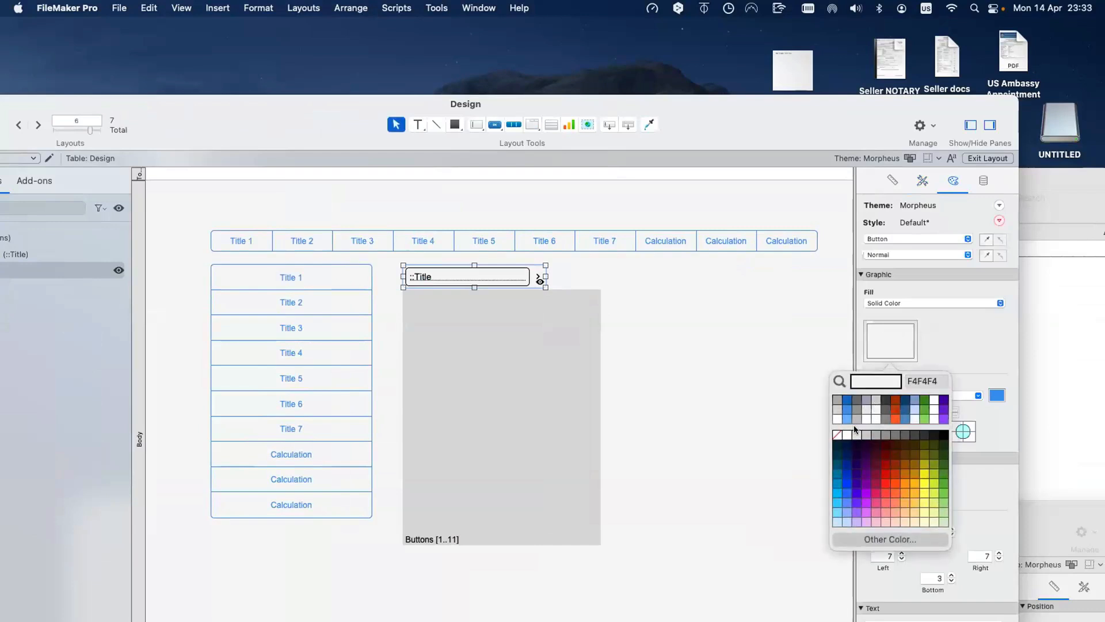
pyautogui.click(898, 343)
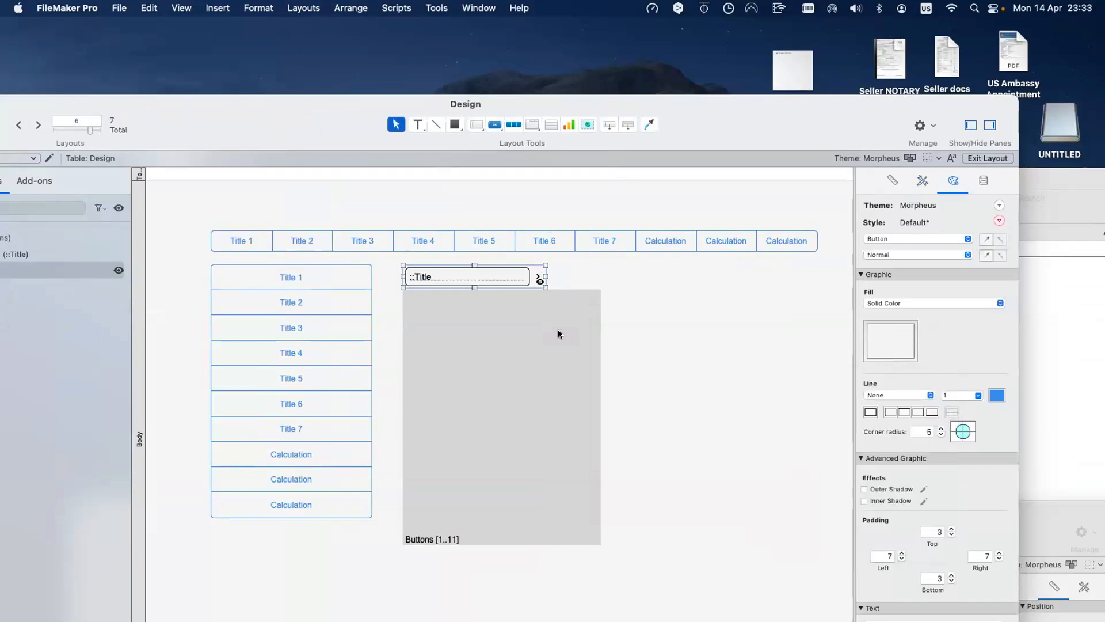
pyautogui.click(537, 278)
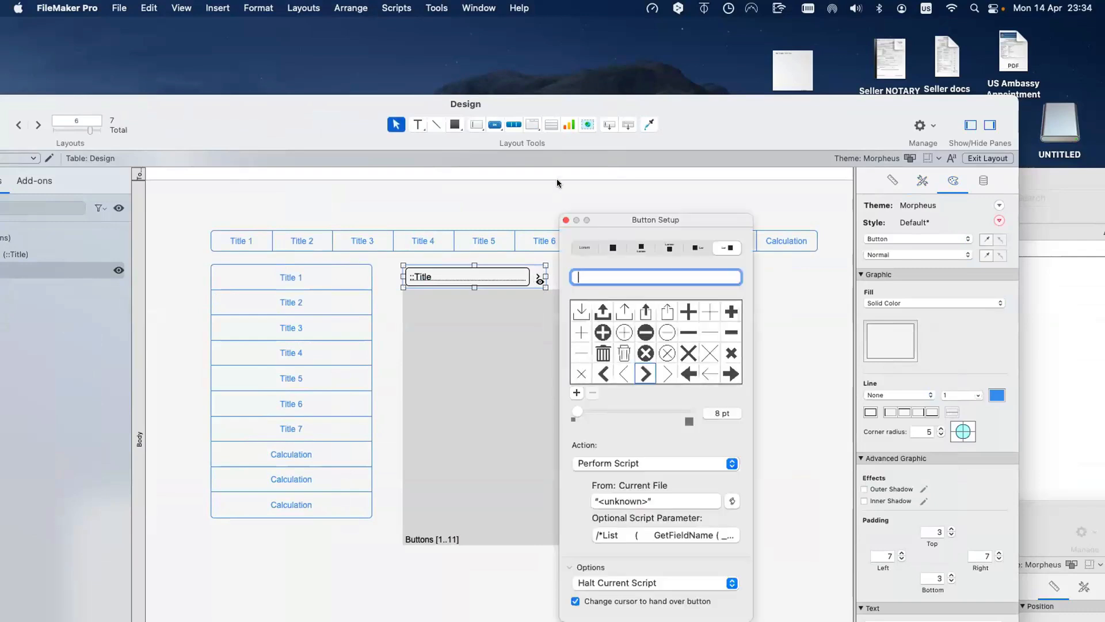
pyautogui.click(506, 123)
# Step: Draw an icon-only test button, delete it, and reselect the eye-icon button beside Title
pyautogui.moveTo(619, 275); pyautogui.dragTo(748, 298)
pyautogui.click(805, 310)
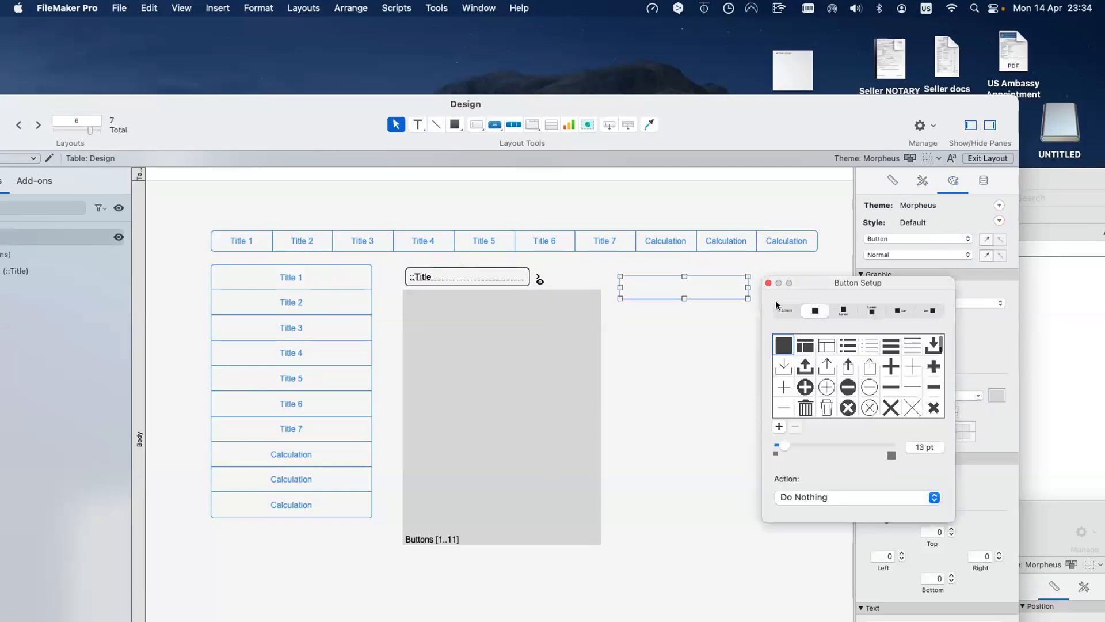
pyautogui.click(769, 283)
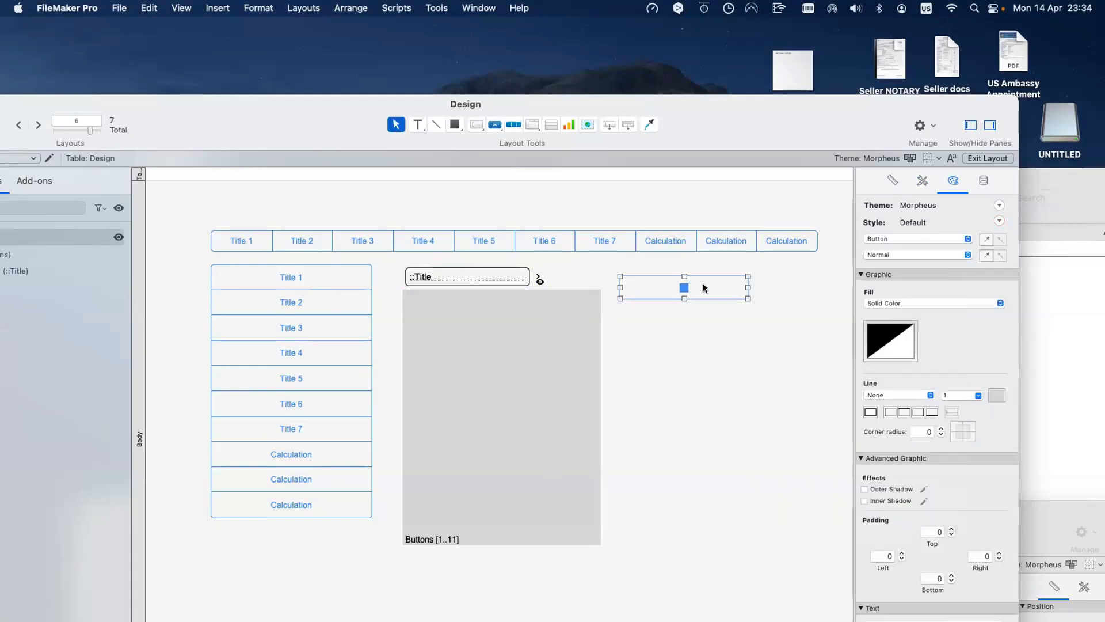
pyautogui.press('BackSpace')
pyautogui.click(524, 277)
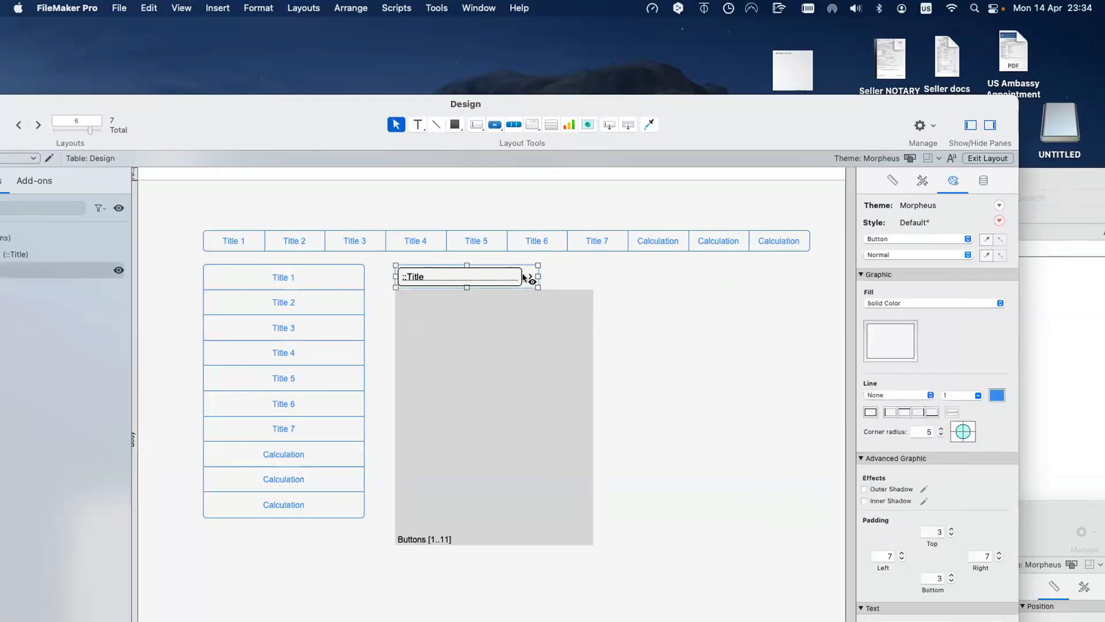
pyautogui.moveTo(292, 127); pyautogui.dragTo(417, 112)
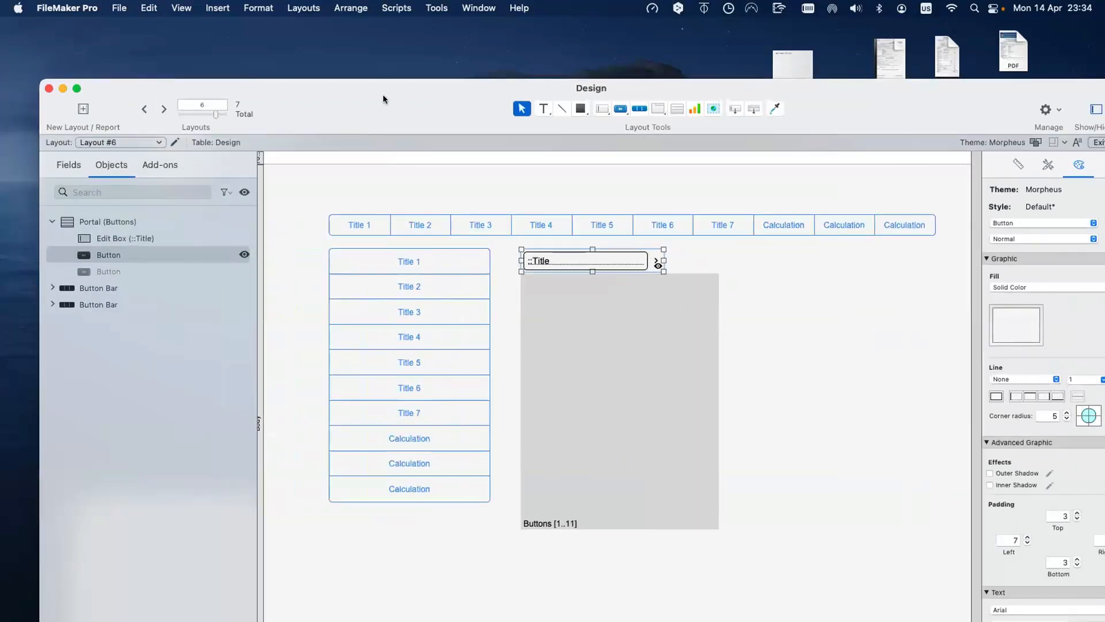
# Step: Unhide the second portal button, drag the portal to 213 pt wide, and preview in Browse mode
pyautogui.moveTo(384, 99); pyautogui.dragTo(382, 94)
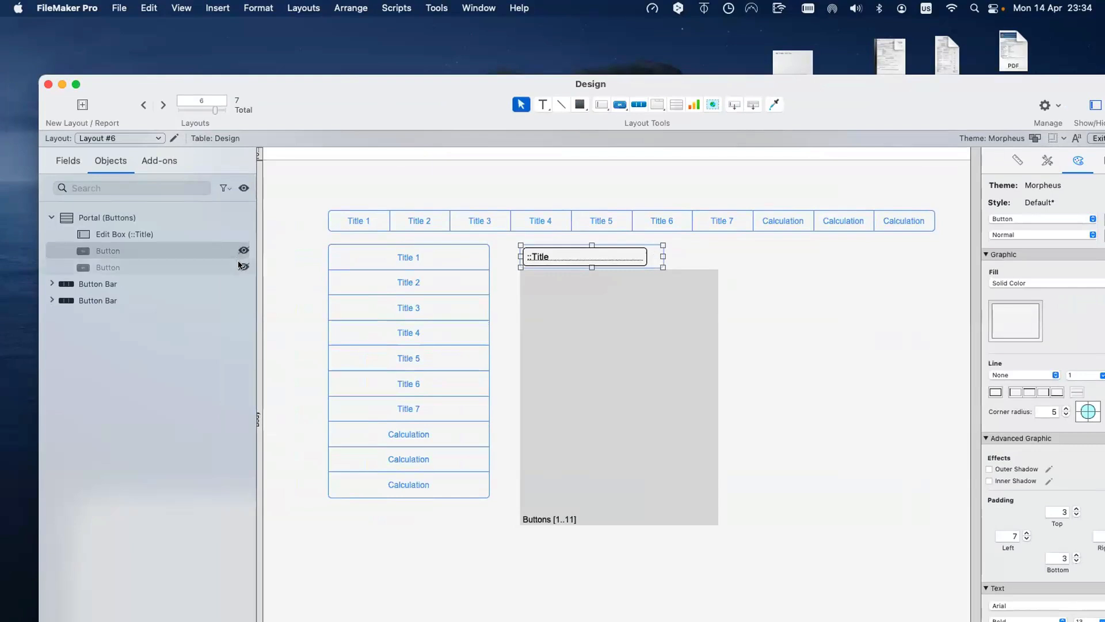
pyautogui.click(243, 266)
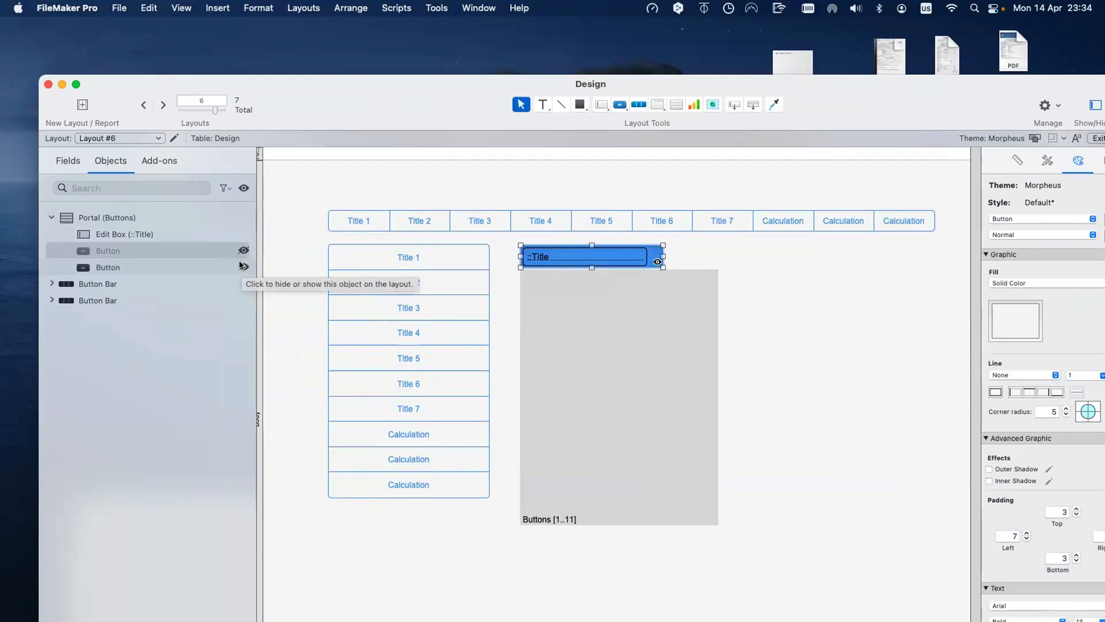
pyautogui.click(622, 260)
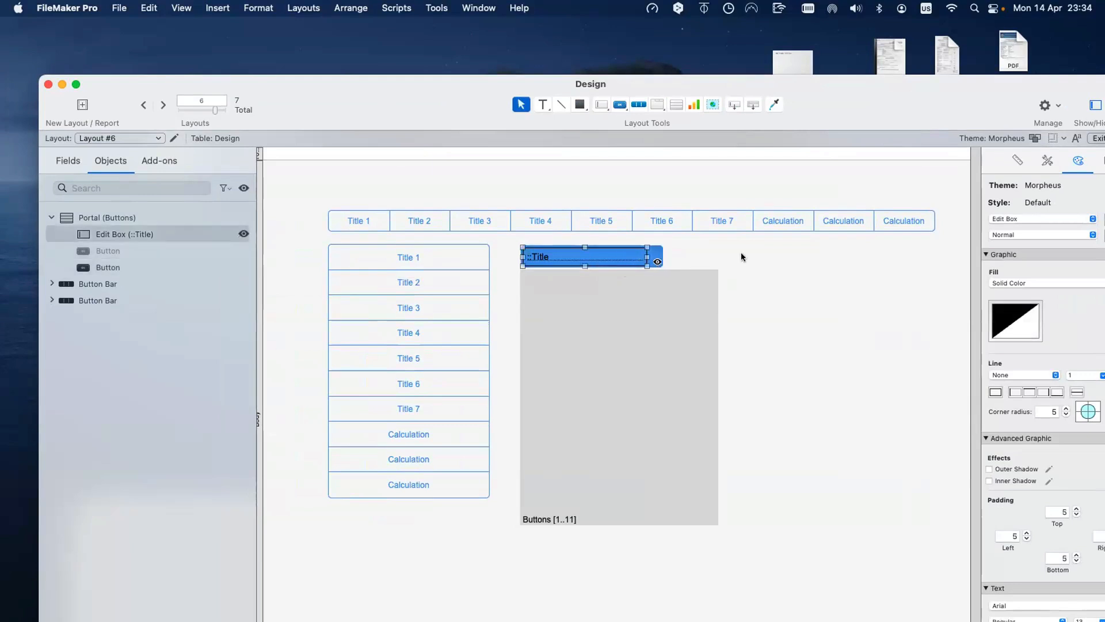
pyautogui.click(715, 257)
pyautogui.moveTo(718, 256); pyautogui.dragTo(664, 269)
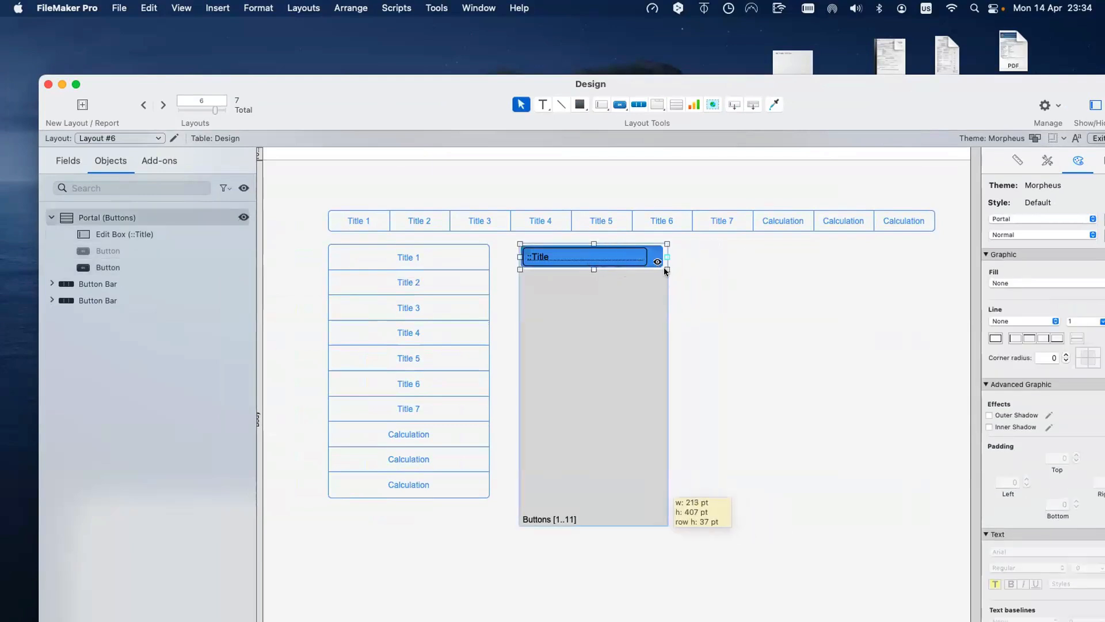
pyautogui.press('super+b')
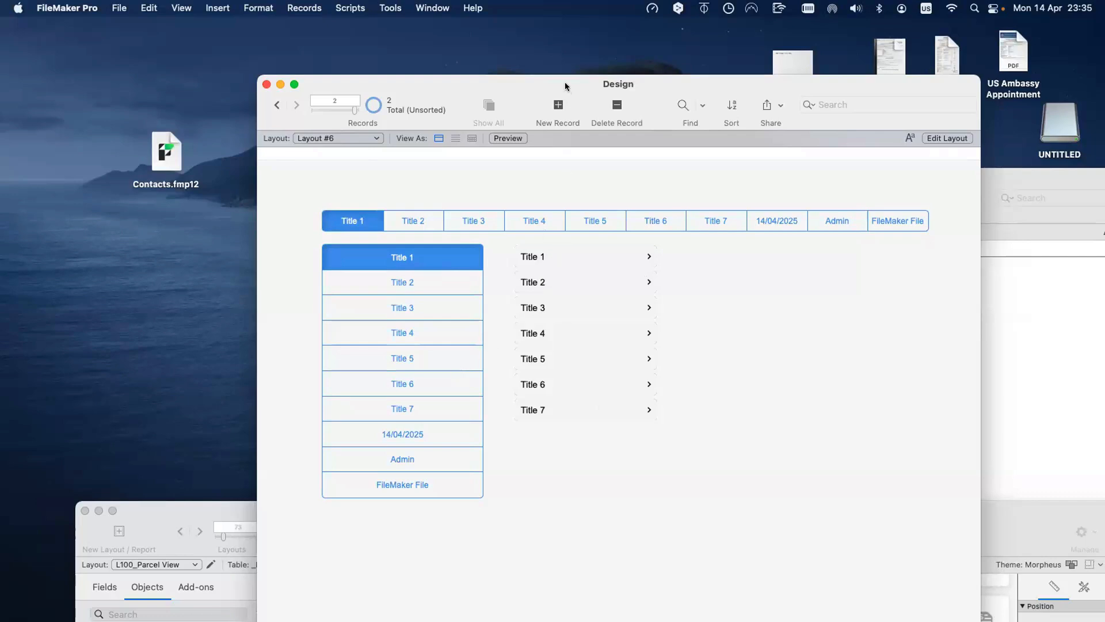
# Step: Zoom the RCDB window, shift it left into view, and put the PARCELS layout in Browse mode
pyautogui.doubleClick(212, 509)
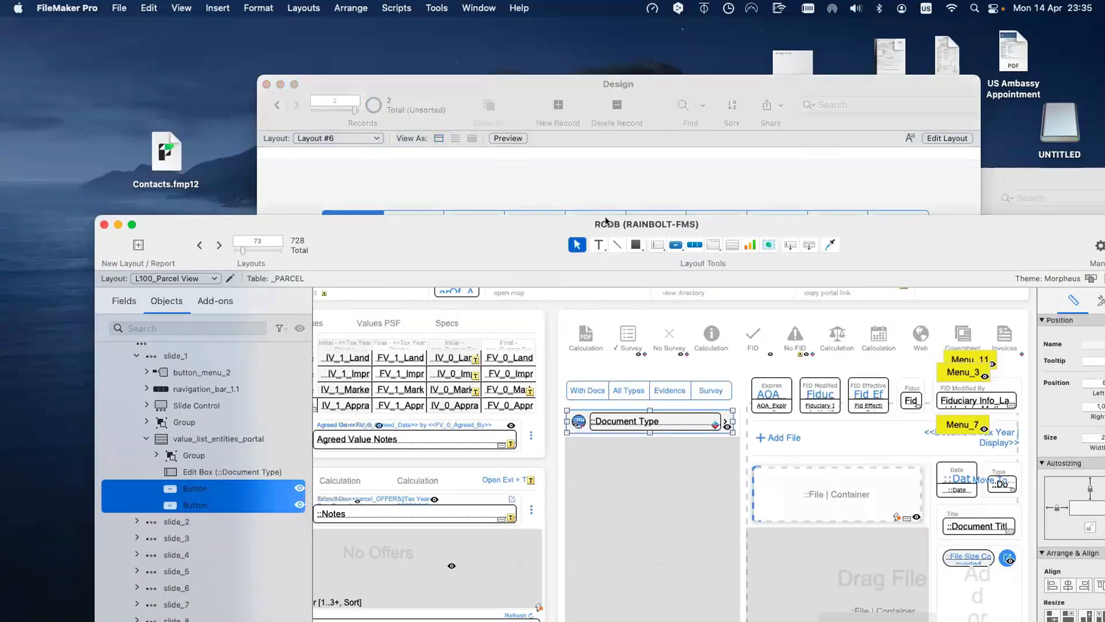
pyautogui.moveTo(651, 222); pyautogui.dragTo(418, 153)
pyautogui.press('super+b')
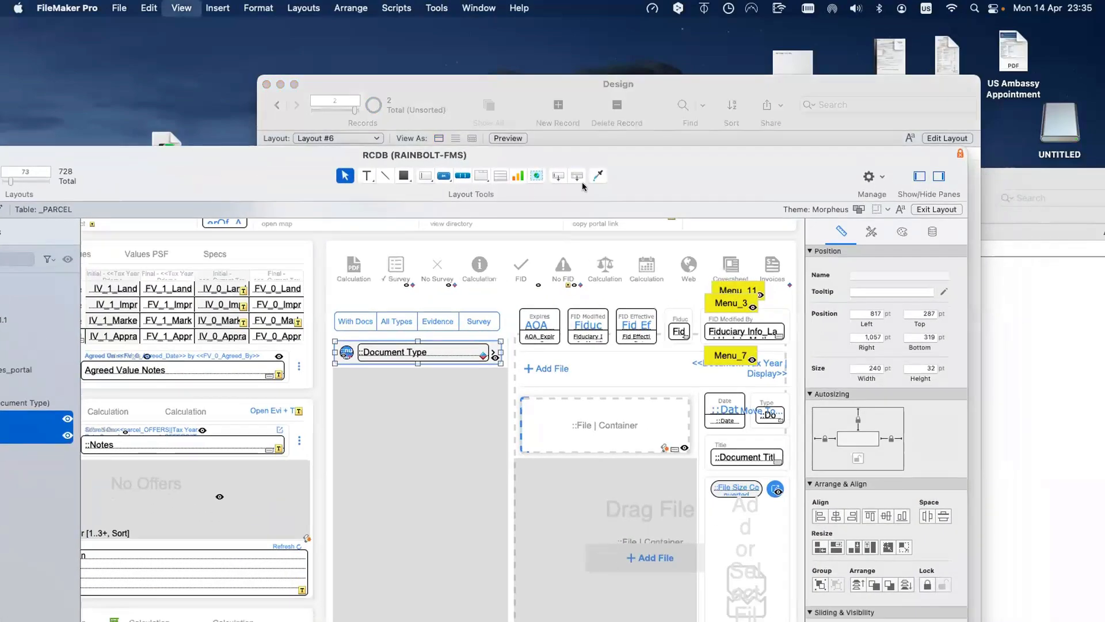
pyautogui.moveTo(669, 168); pyautogui.dragTo(579, 130)
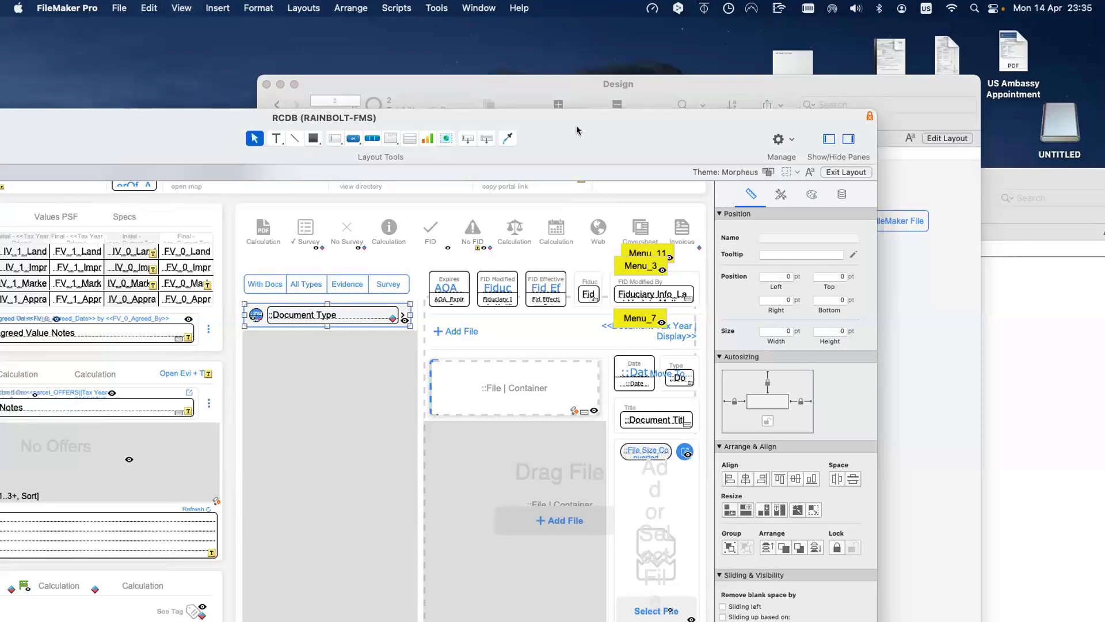
pyautogui.press('super+b')
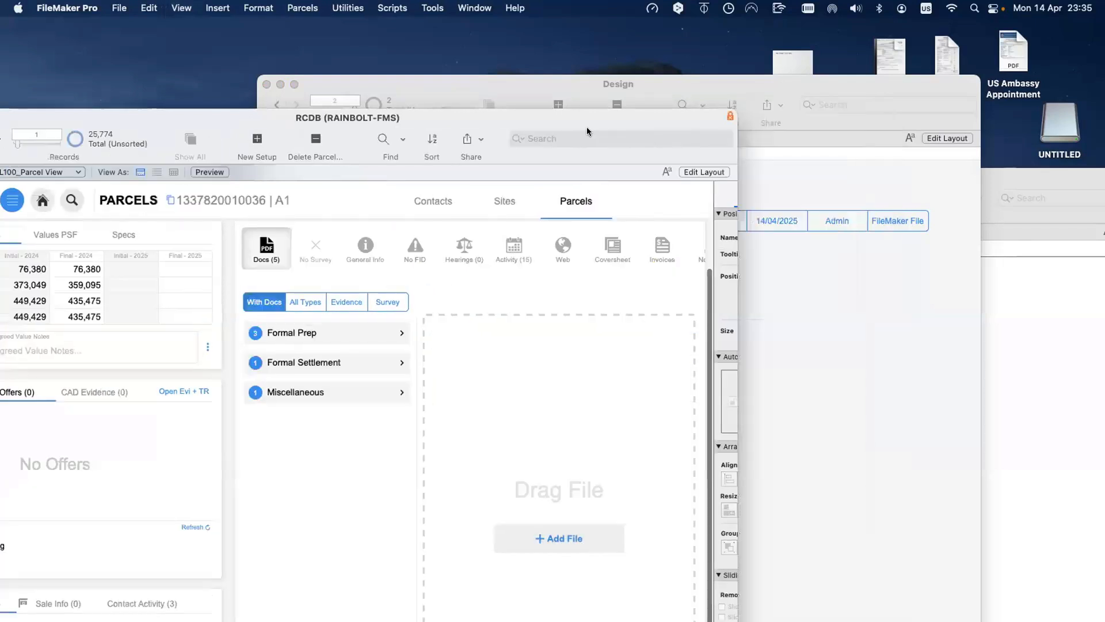
# Step: Browse the RCDB Docs list's Formal Prep, Formal Settlement and Miscellaneous documents
pyautogui.click(324, 337)
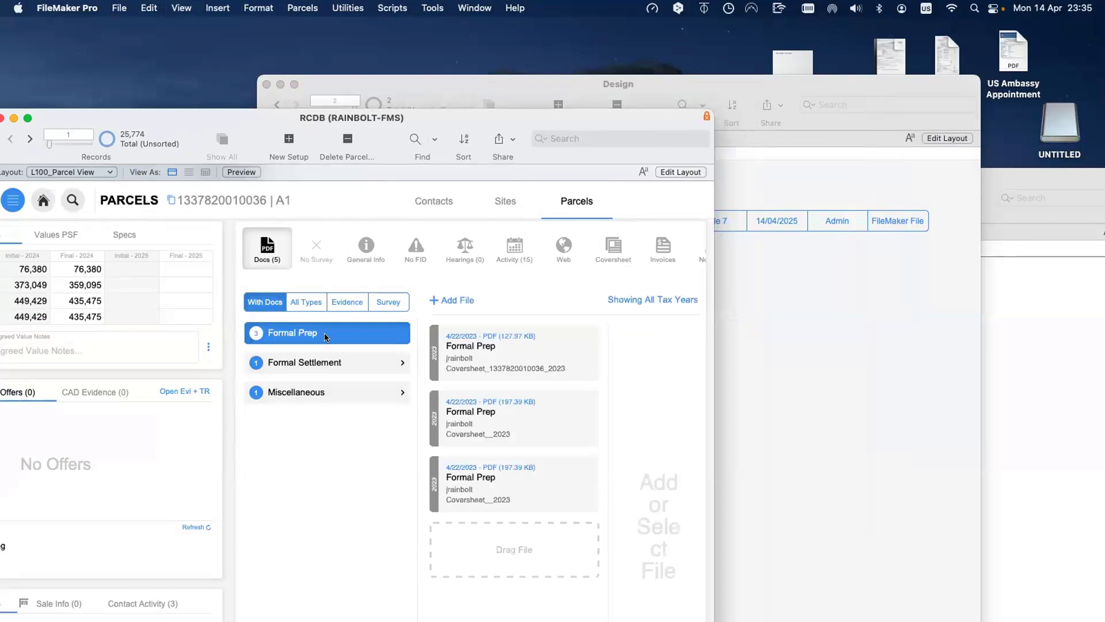
pyautogui.scroll(-2, 326, 339)
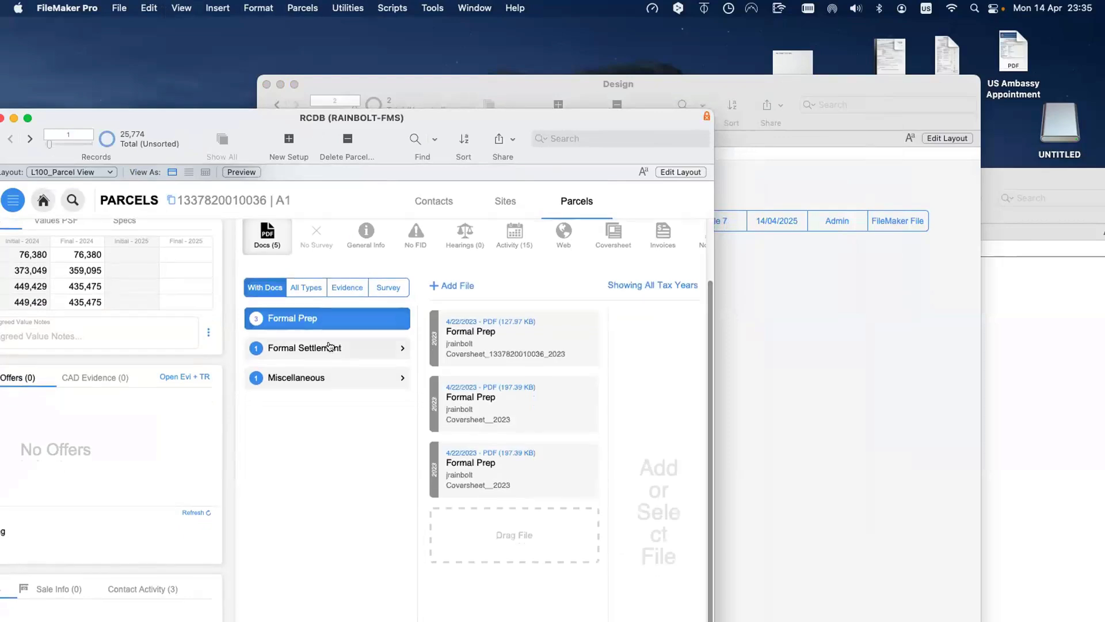
pyautogui.click(329, 345)
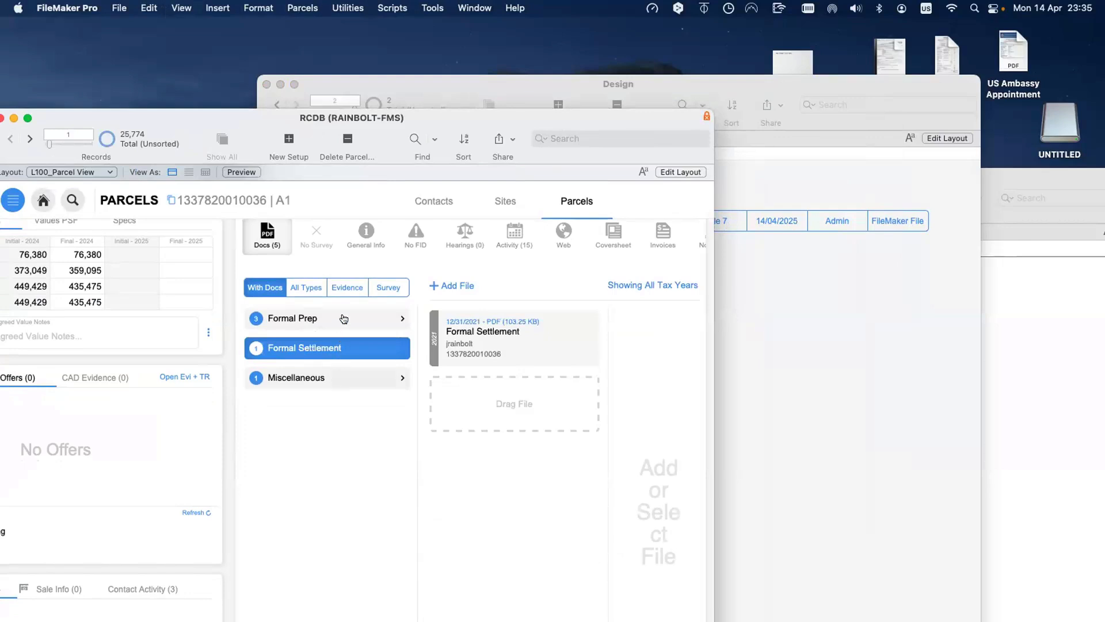
pyautogui.click(352, 377)
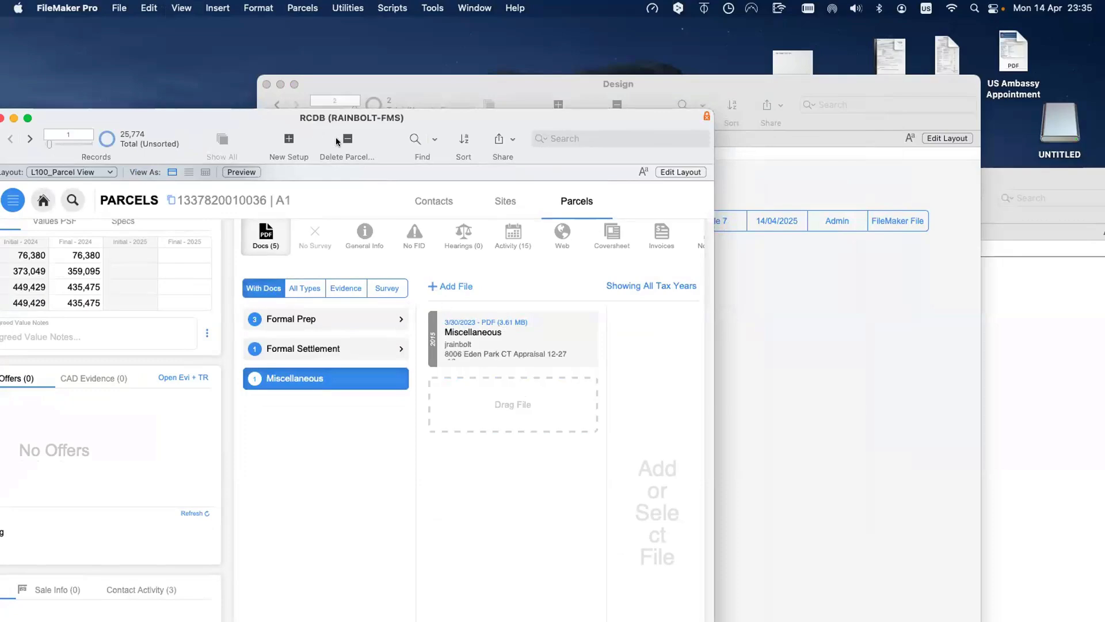
# Step: Move the RCDB window down, recheck the three document categories, and bring Design forward
pyautogui.moveTo(344, 123); pyautogui.dragTo(474, 288)
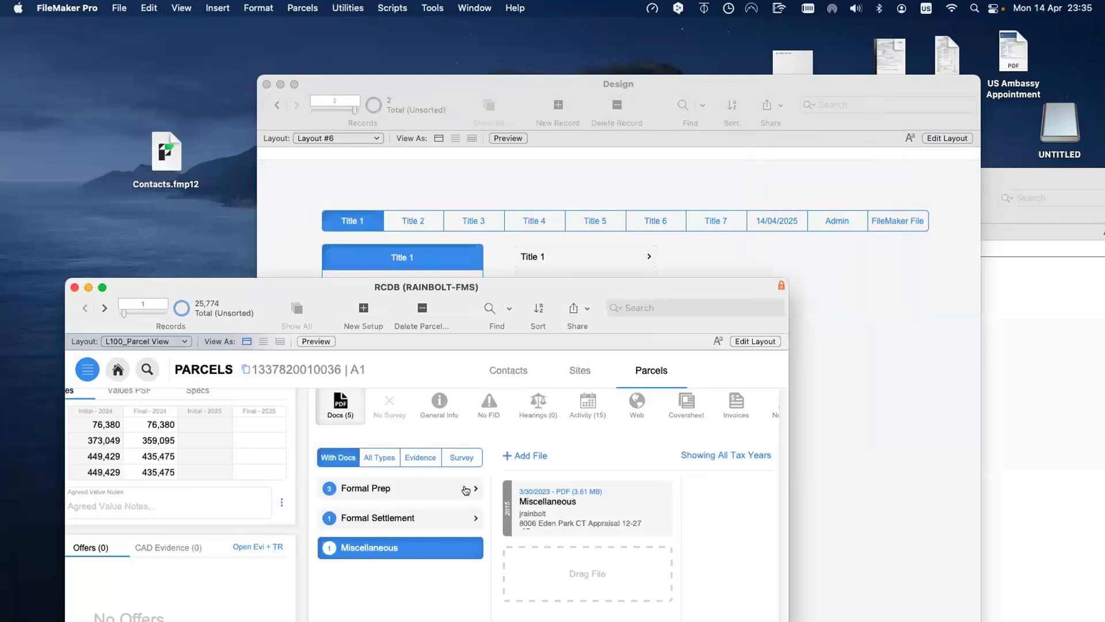
pyautogui.click(401, 519)
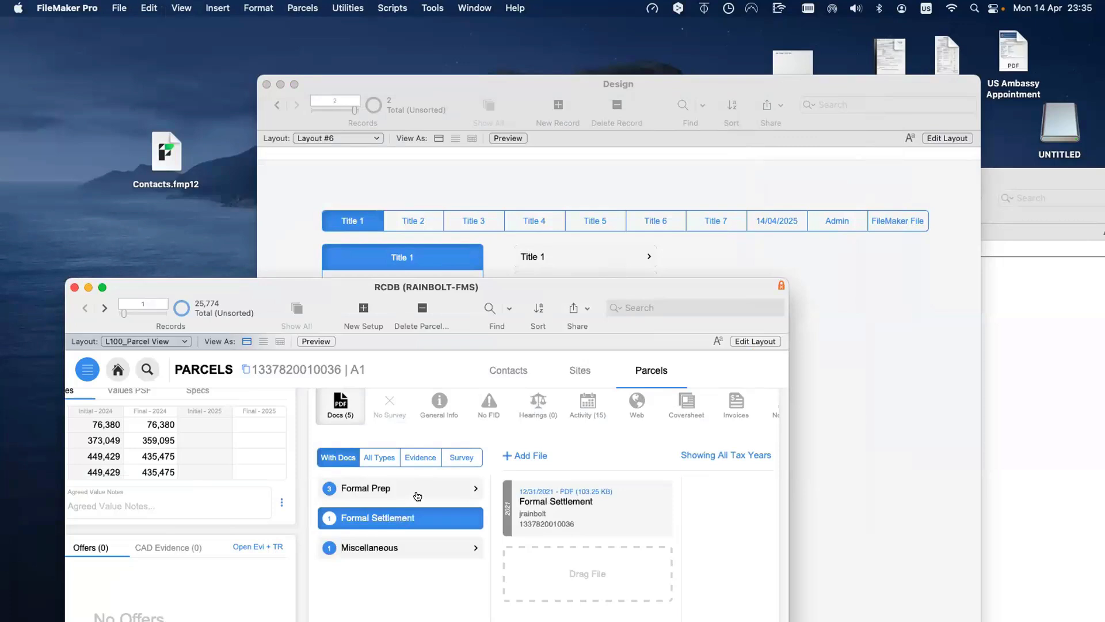
pyautogui.click(352, 492)
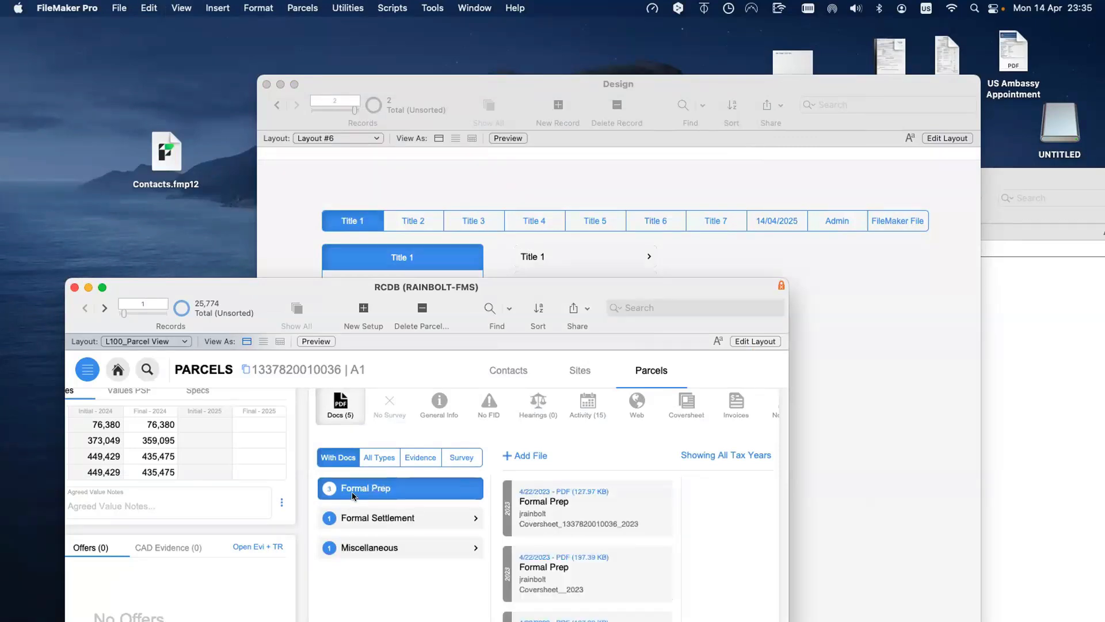
pyautogui.click(387, 518)
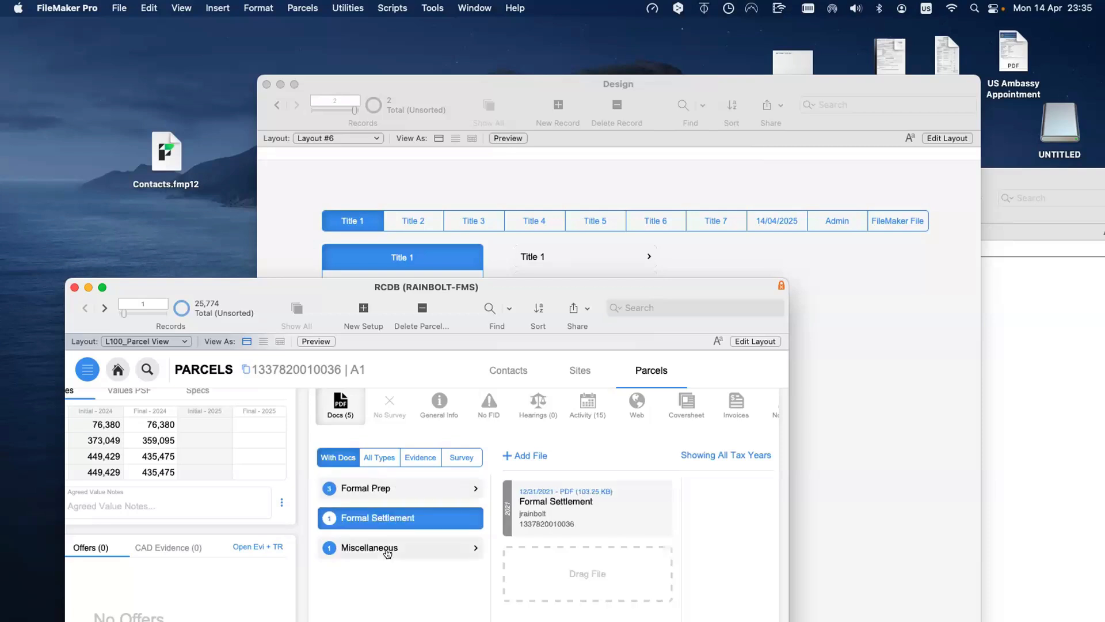
pyautogui.click(388, 552)
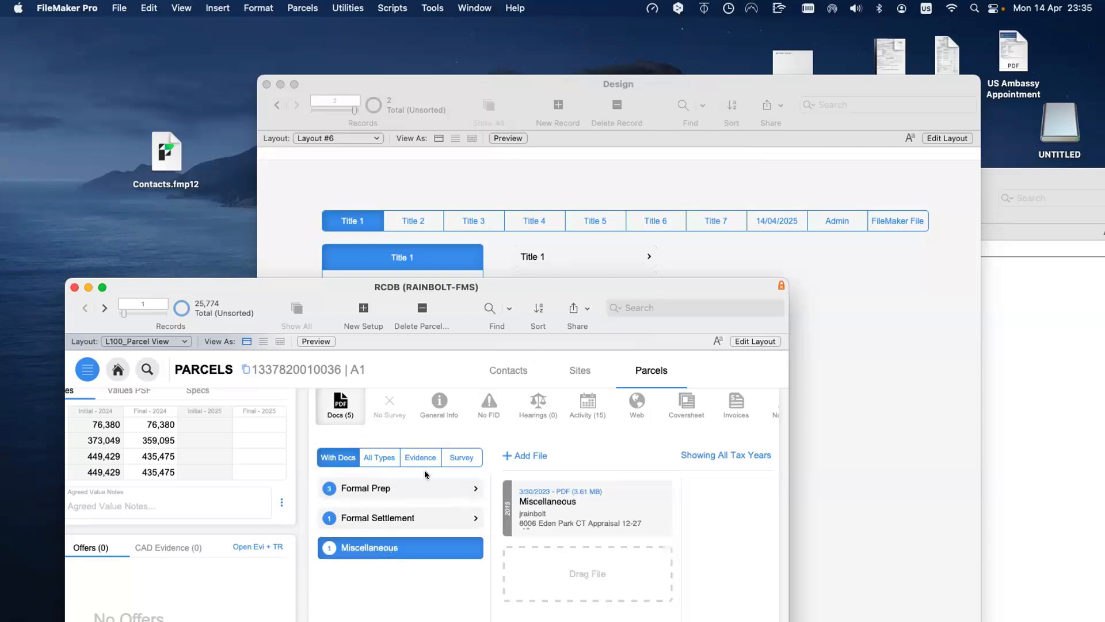
pyautogui.click(689, 415)
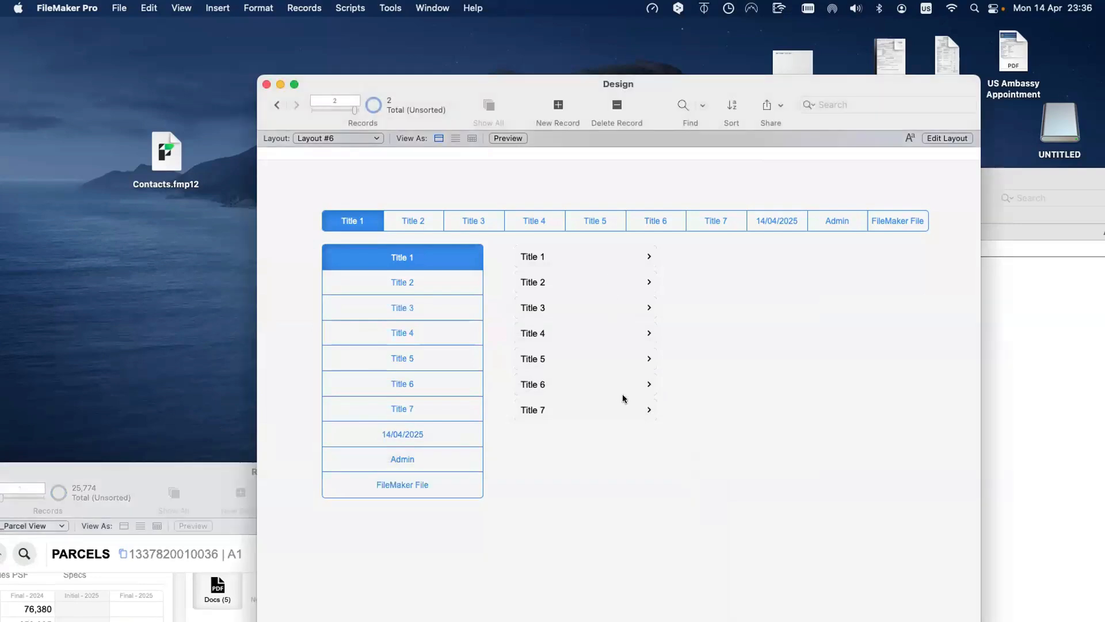
# Step: Inspect the first Buttons record's ID in Design - 2, then return to the Design window
pyautogui.click(1022, 347)
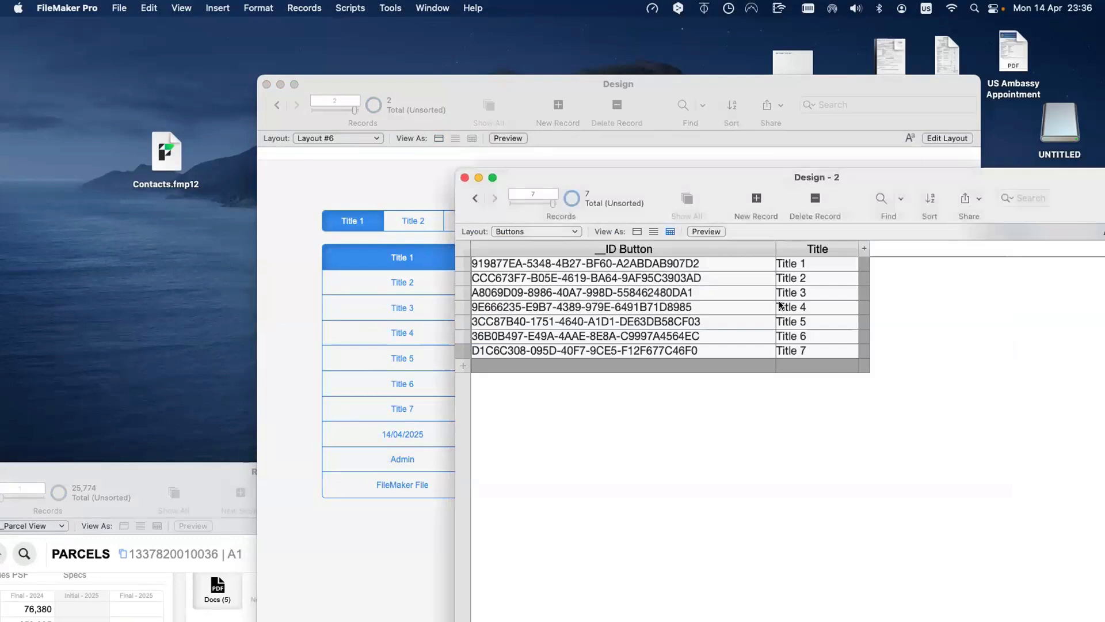
pyautogui.click(740, 262)
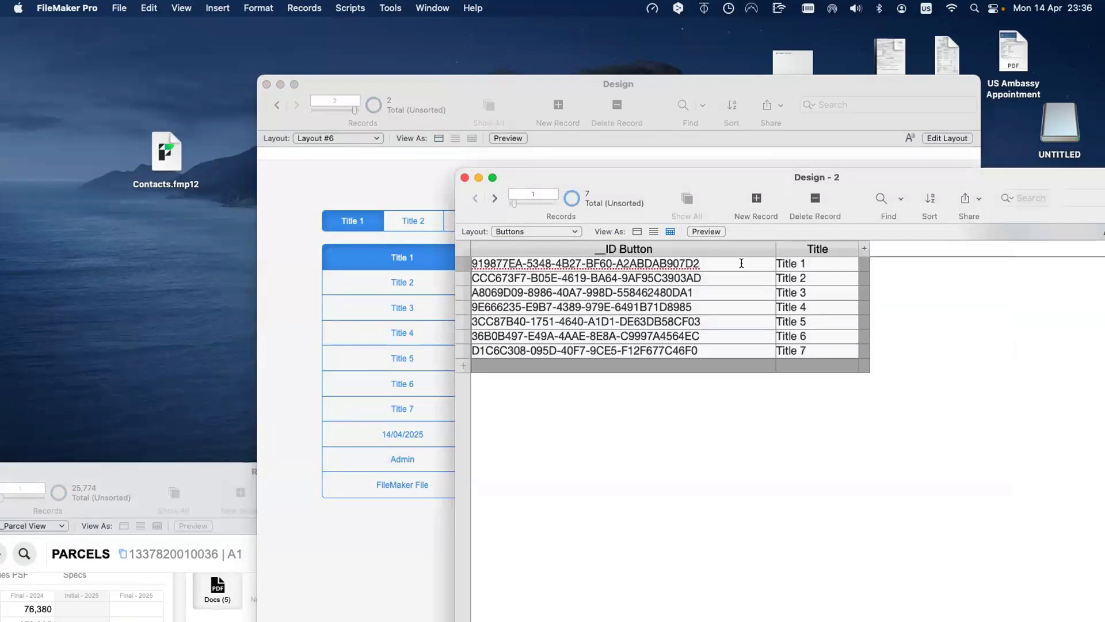
pyautogui.moveTo(702, 262); pyautogui.dragTo(468, 263)
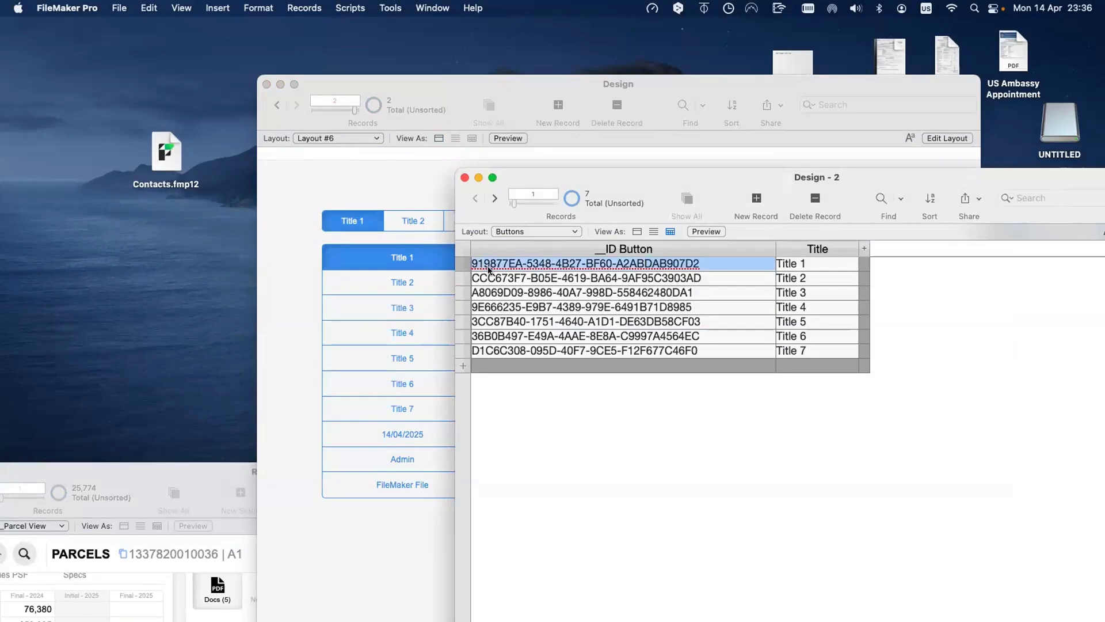
pyautogui.moveTo(606, 172); pyautogui.dragTo(739, 192)
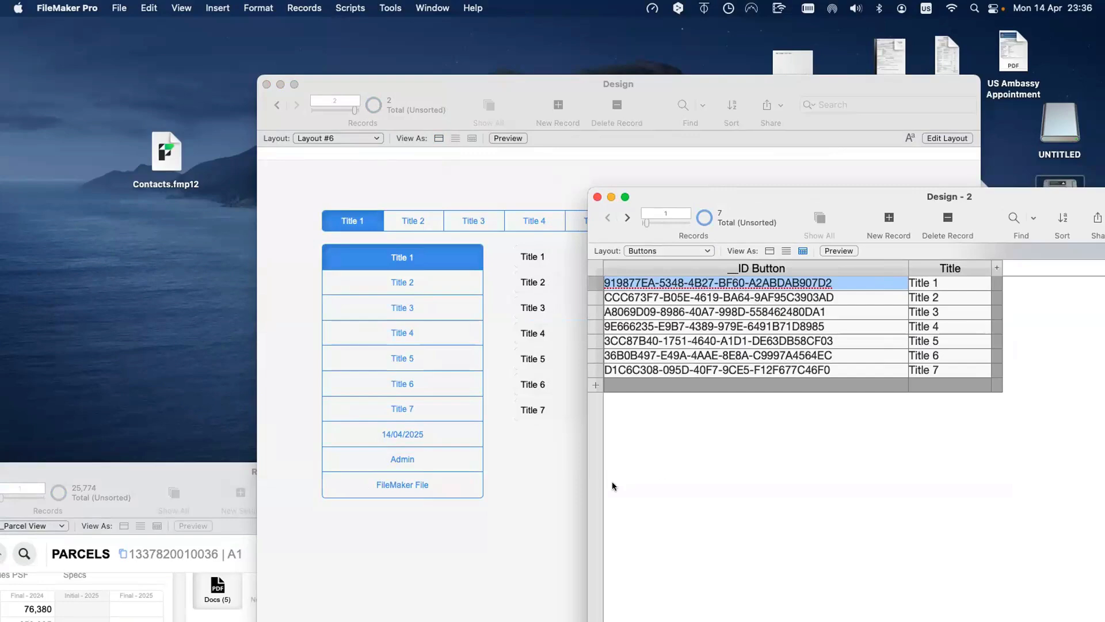
pyautogui.click(558, 489)
# Step: In Manage Database, create a text field named g_Selected Item in the Design table
pyautogui.press('super+shift+d')
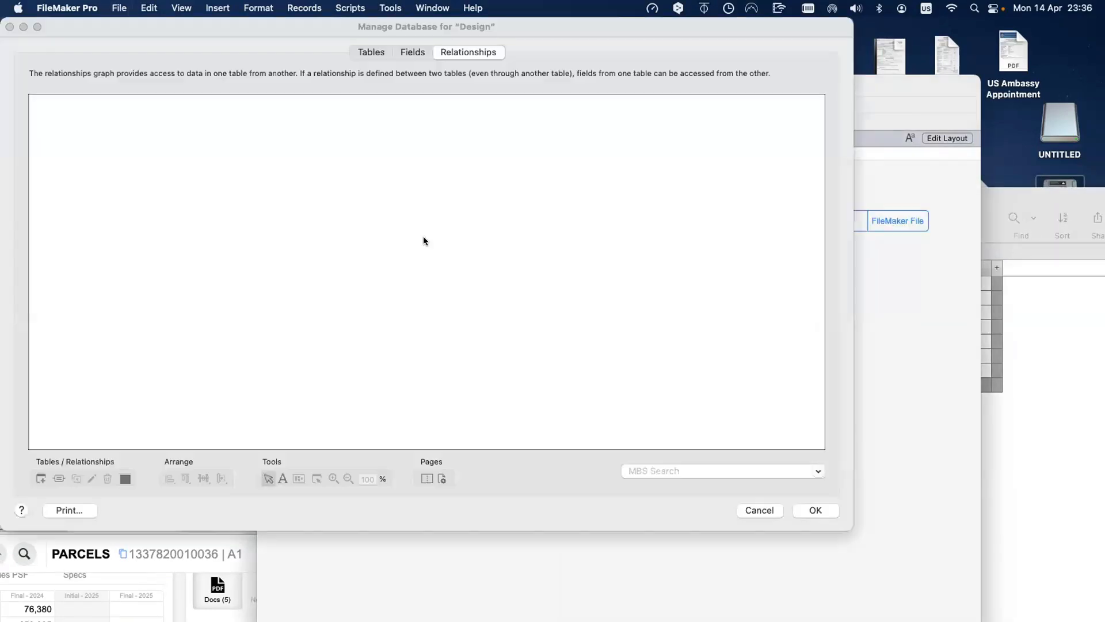
pyautogui.click(414, 54)
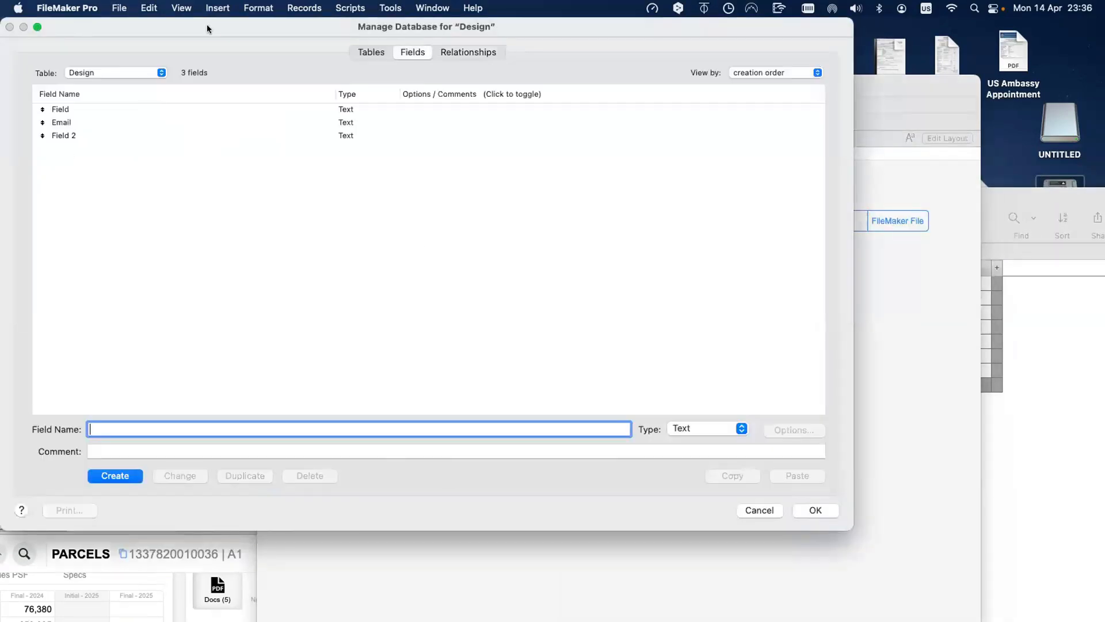
pyautogui.moveTo(206, 26); pyautogui.dragTo(517, 377)
pyautogui.moveTo(455, 82); pyautogui.dragTo(306, 34)
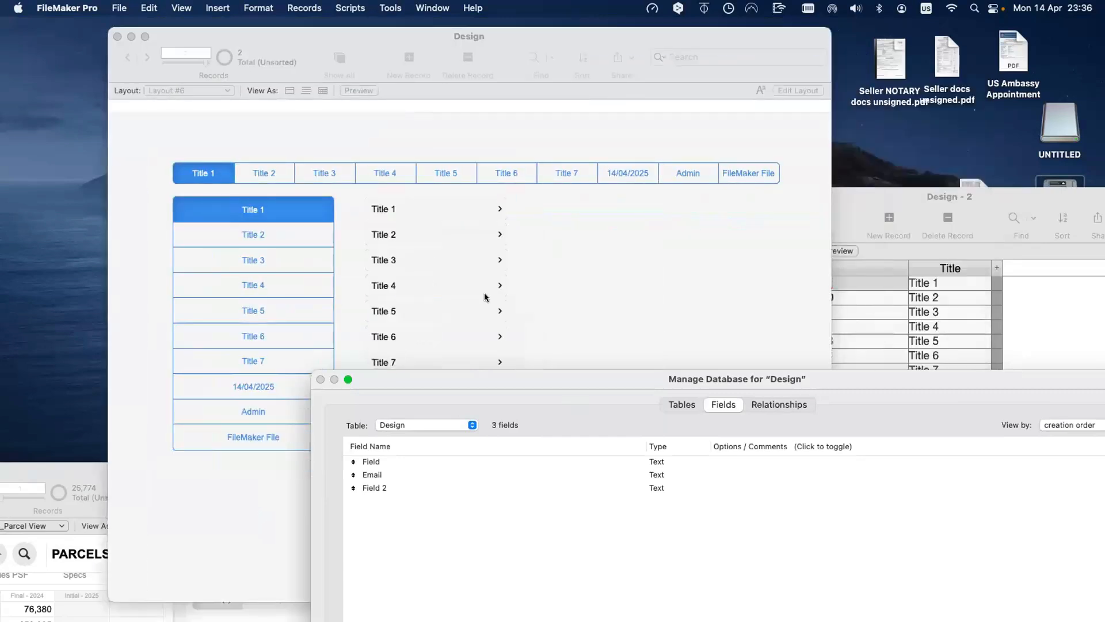
pyautogui.write('g_')
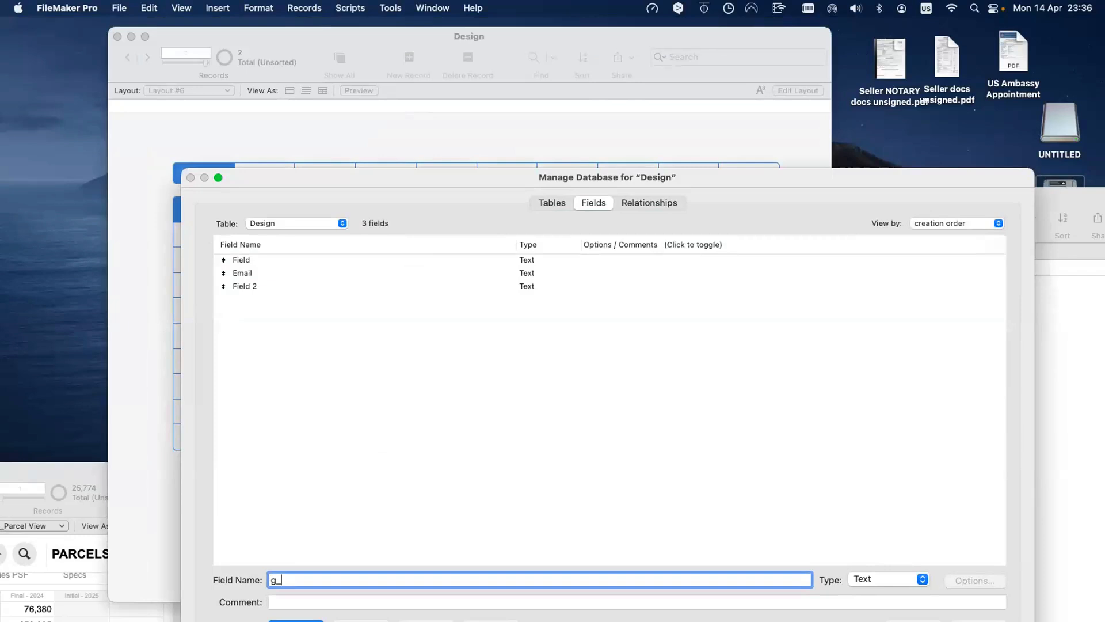
pyautogui.write('Selected Item')
pyautogui.moveTo(384, 178); pyautogui.dragTo(318, 109)
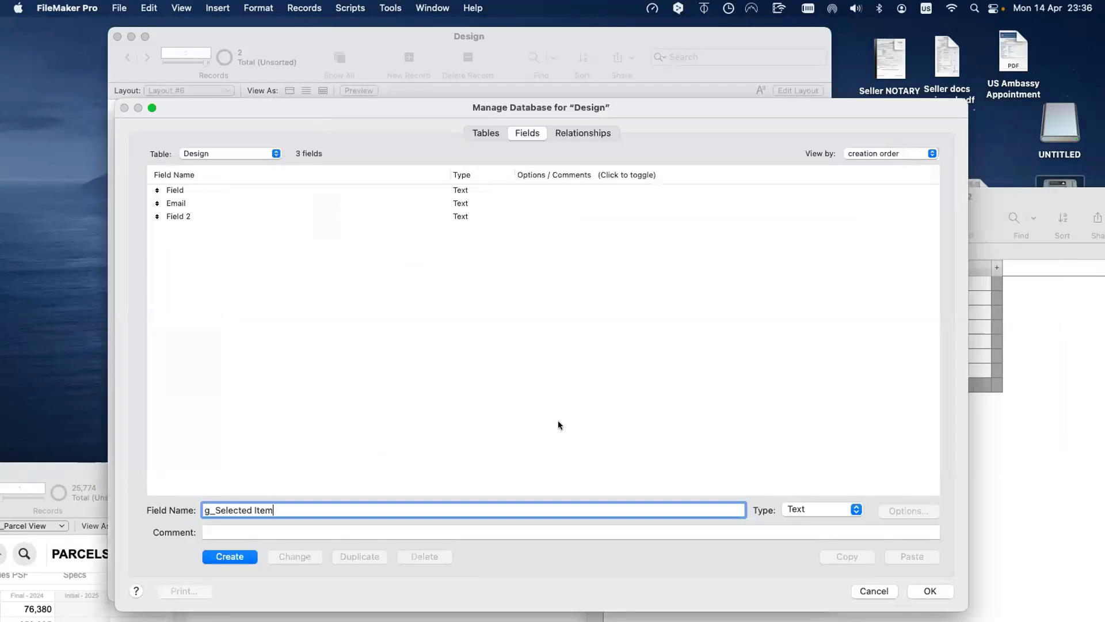
pyautogui.hscroll(2, 558, 425)
pyautogui.click(796, 35)
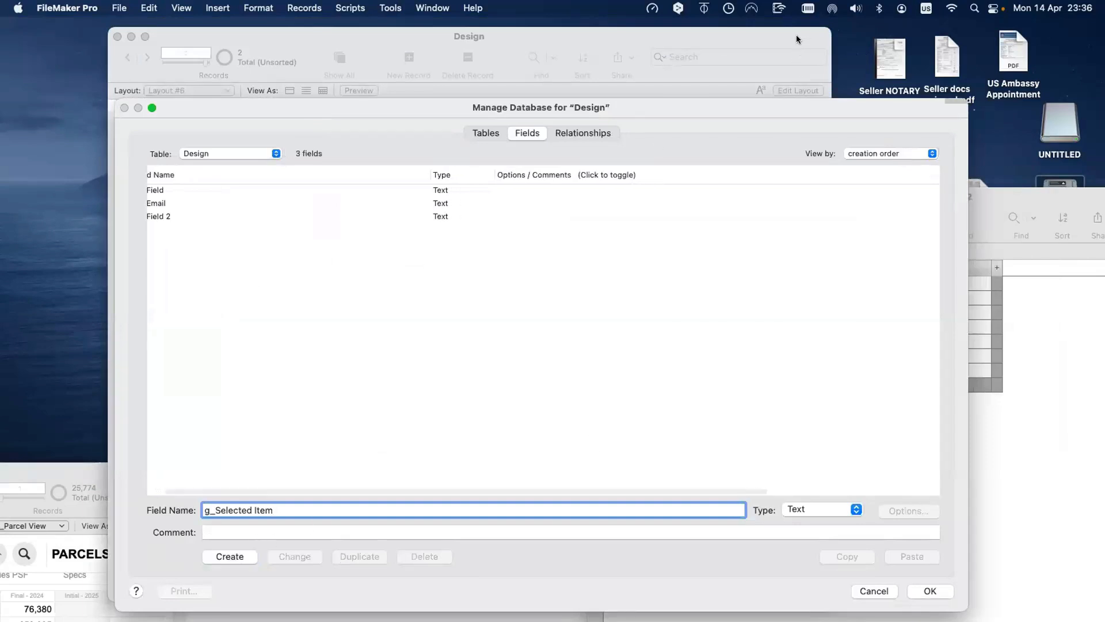
pyautogui.click(251, 460)
pyautogui.click(234, 554)
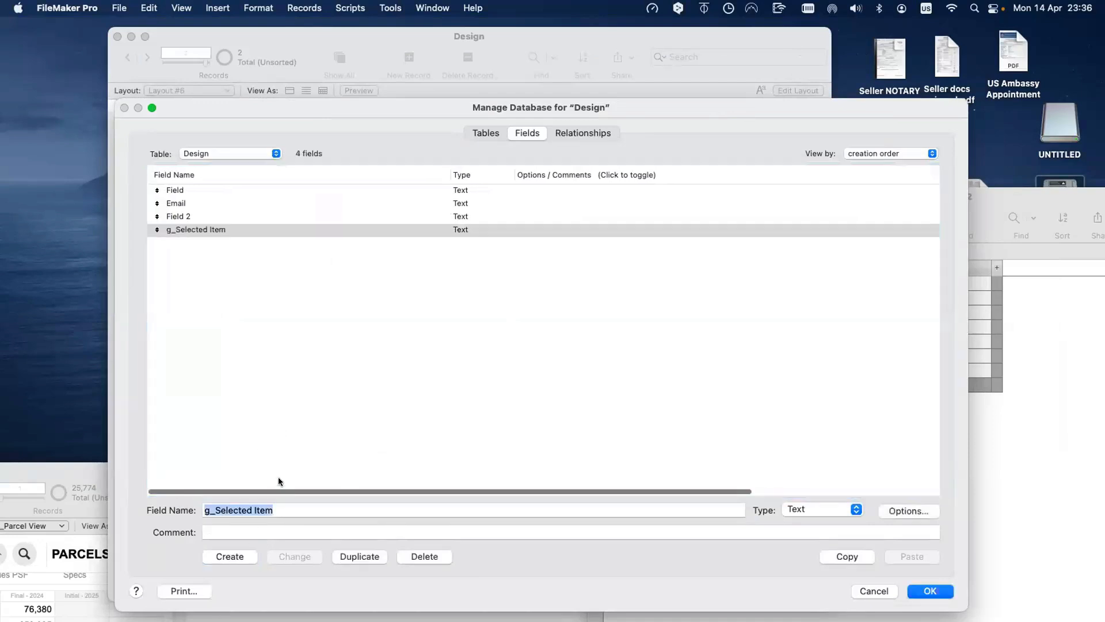
# Step: Give g_Selected Item global storage and save the database changes
pyautogui.click(913, 511)
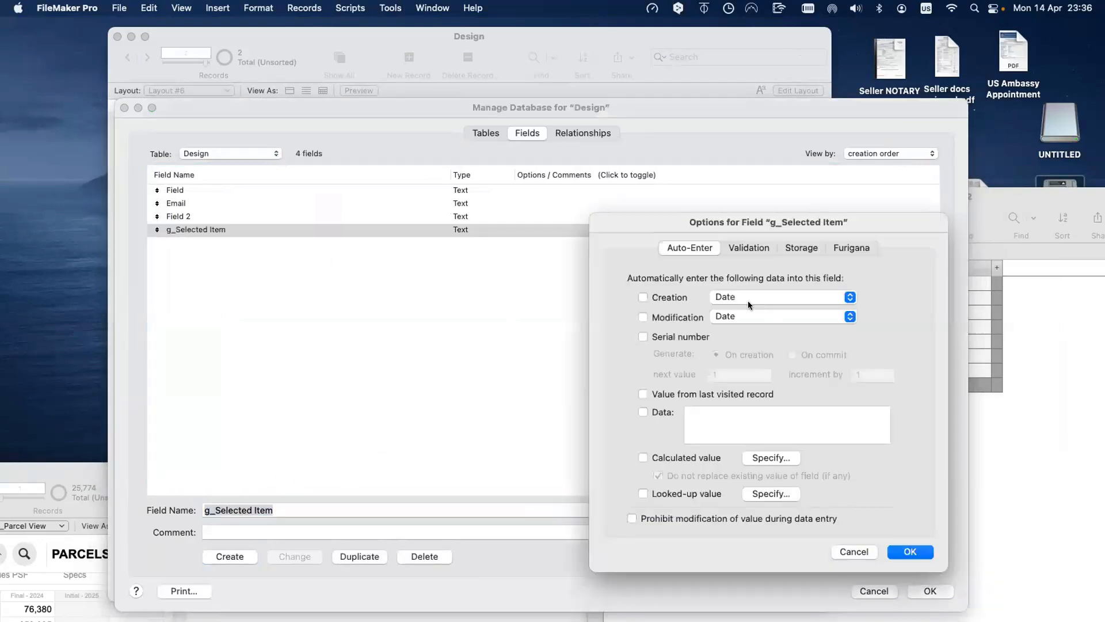
pyautogui.click(788, 249)
pyautogui.click(639, 324)
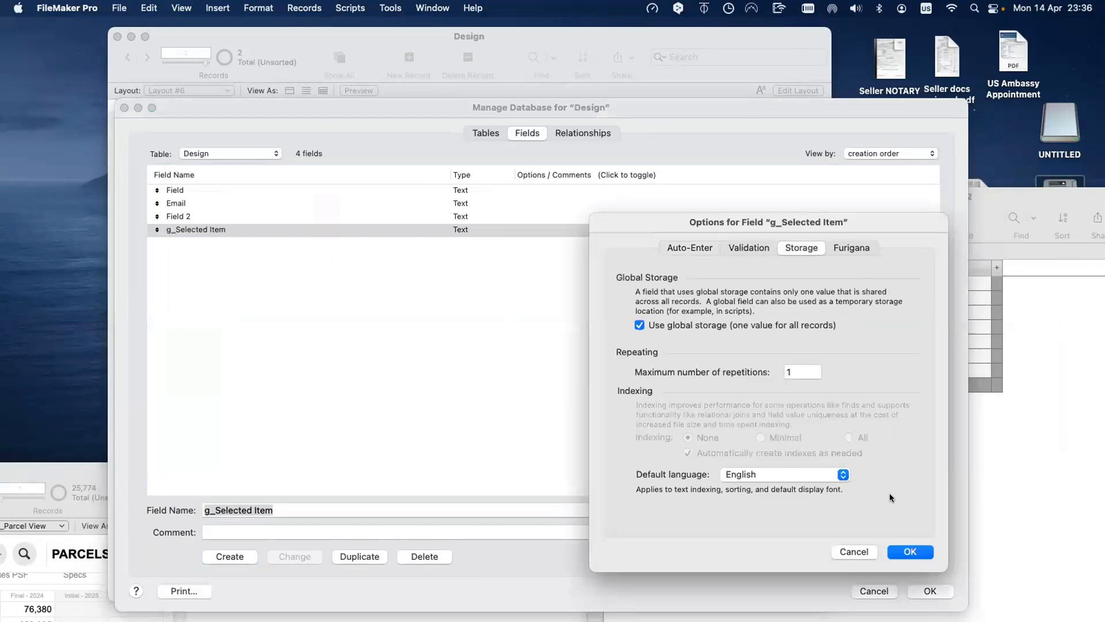
pyautogui.click(914, 551)
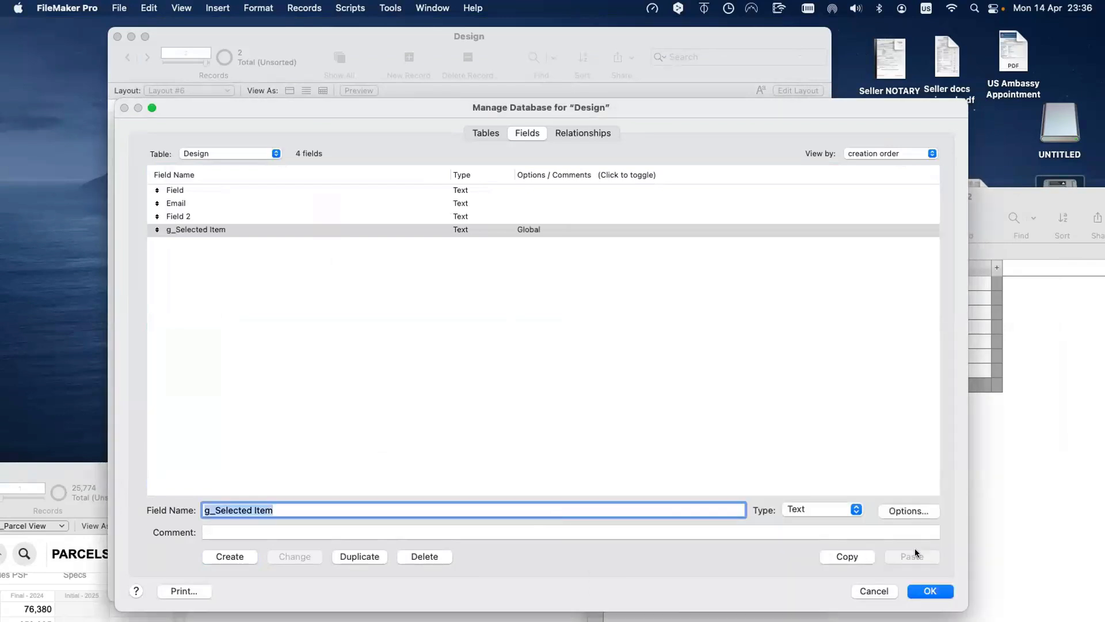
pyautogui.click(924, 593)
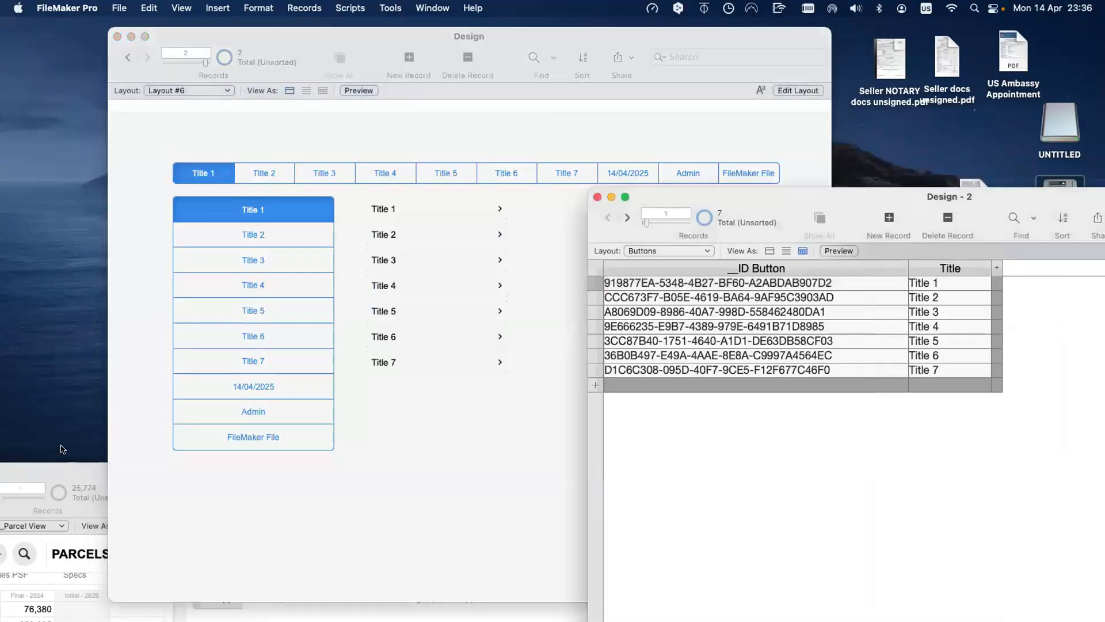
# Step: In the RCDB Docs list, select Formal Settlement then Formal Prep, then move the window down
pyautogui.moveTo(64, 466); pyautogui.dragTo(93, 238)
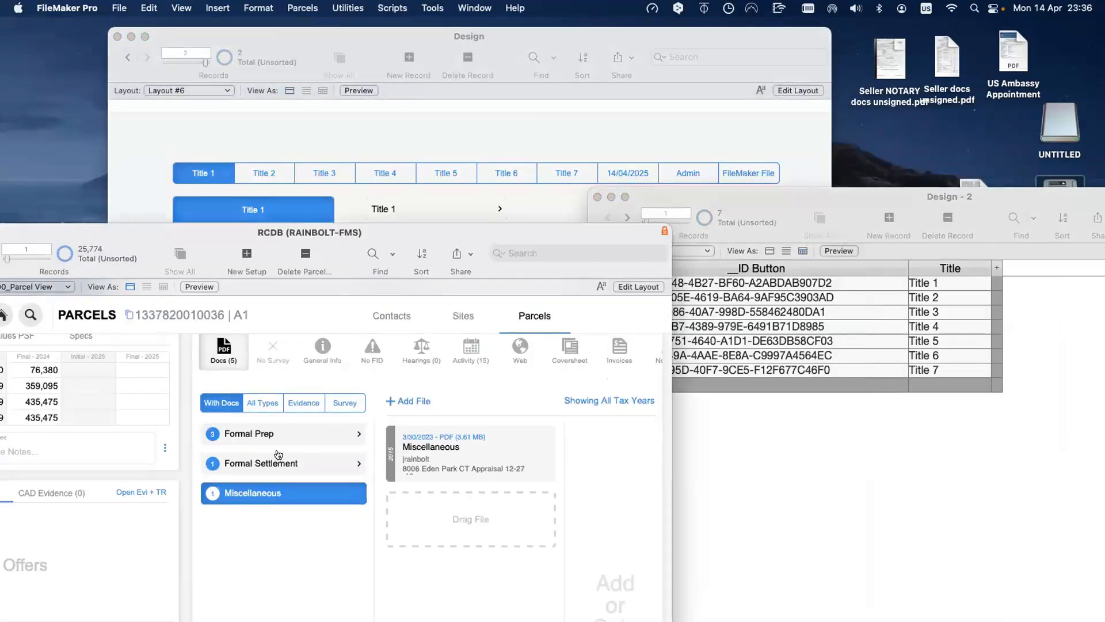
pyautogui.scroll(2, 279, 453)
pyautogui.scroll(1, 278, 453)
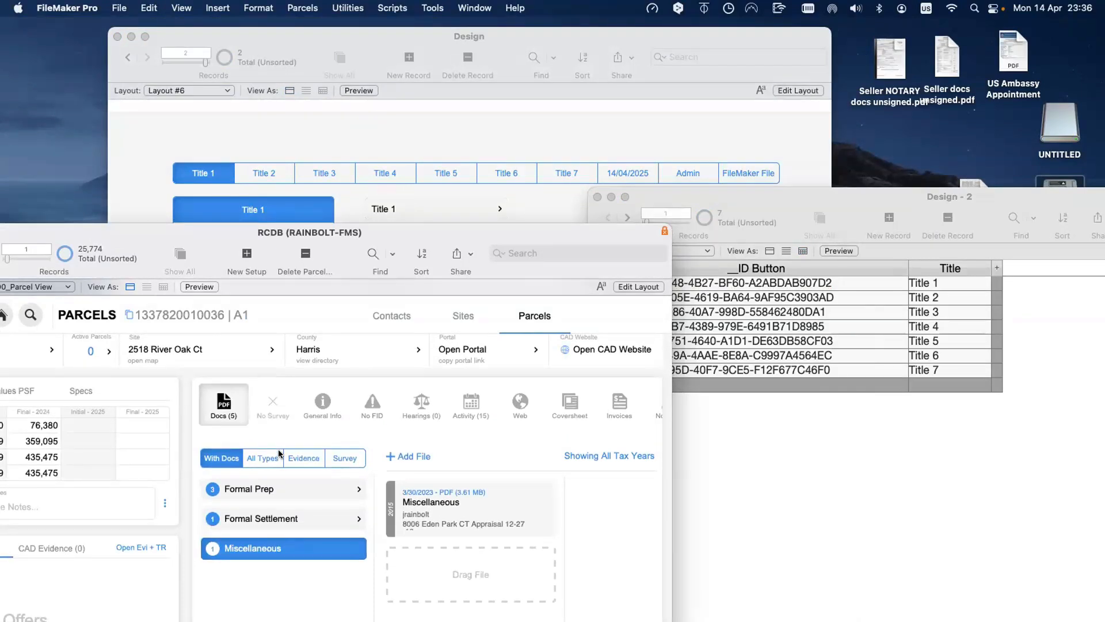
pyautogui.click(269, 520)
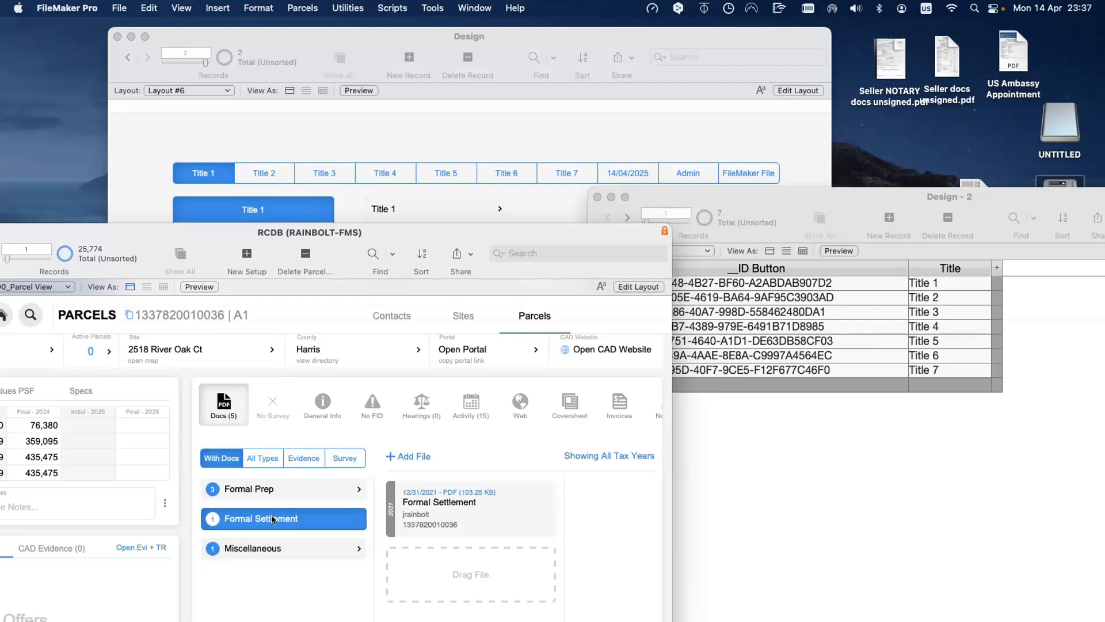
pyautogui.scroll(1, 273, 520)
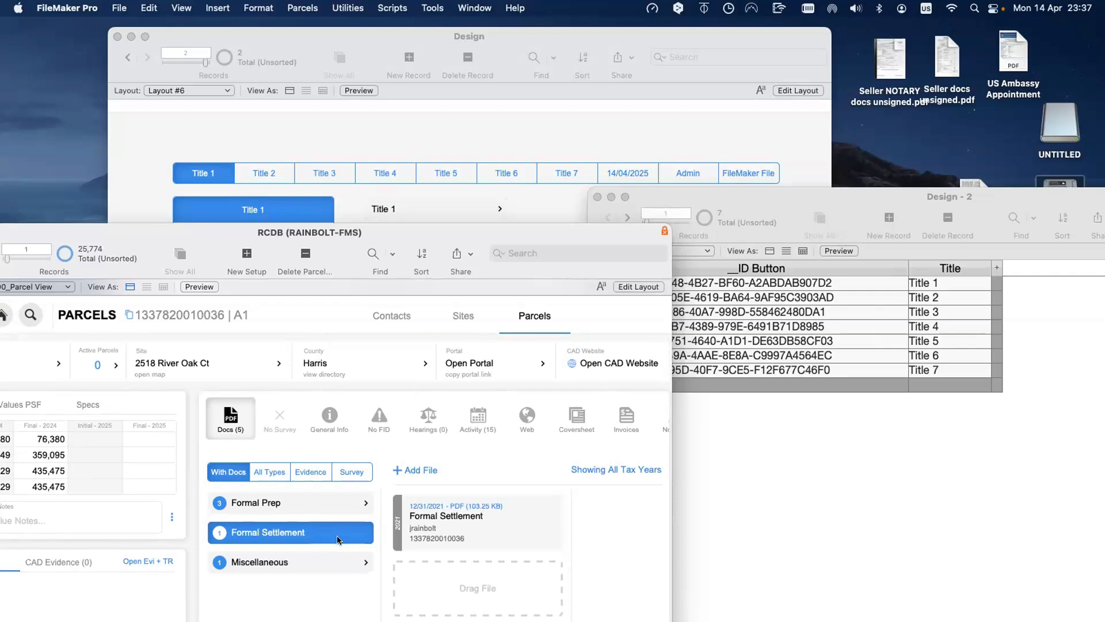
pyautogui.click(318, 509)
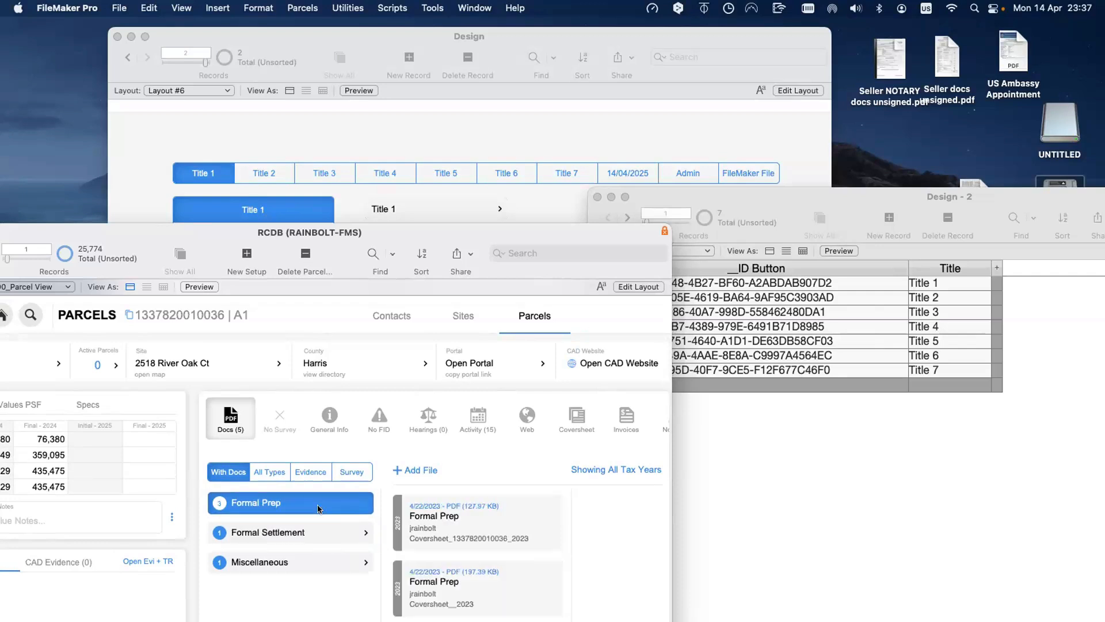
pyautogui.moveTo(406, 234); pyautogui.dragTo(405, 481)
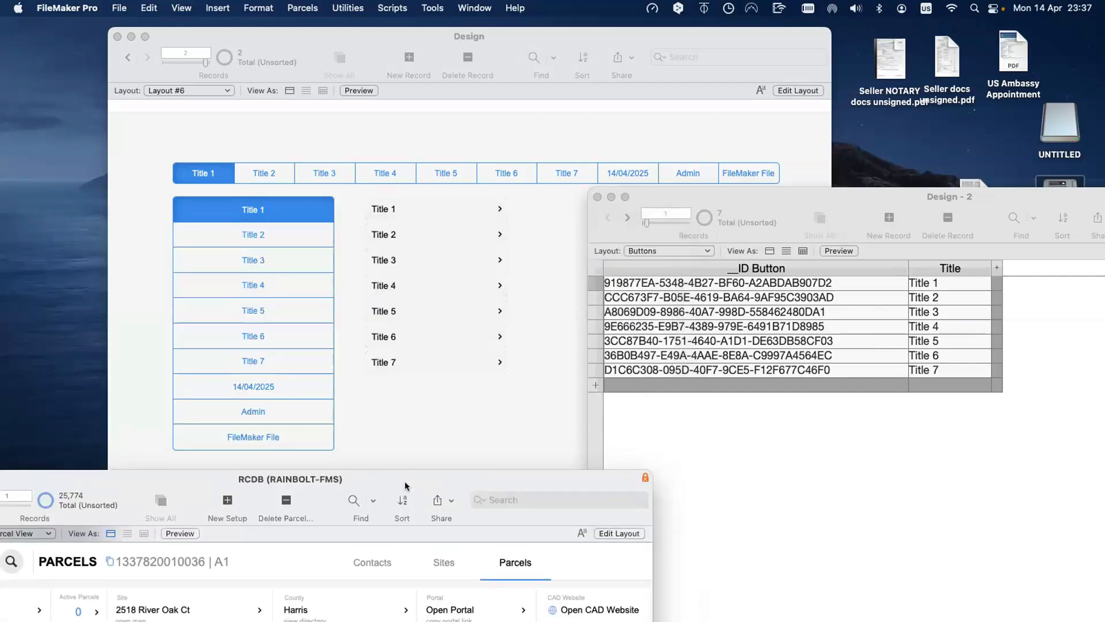
# Step: Bring the Design window forward, shift it left, and put Layout #6 into Layout mode
pyautogui.click(409, 402)
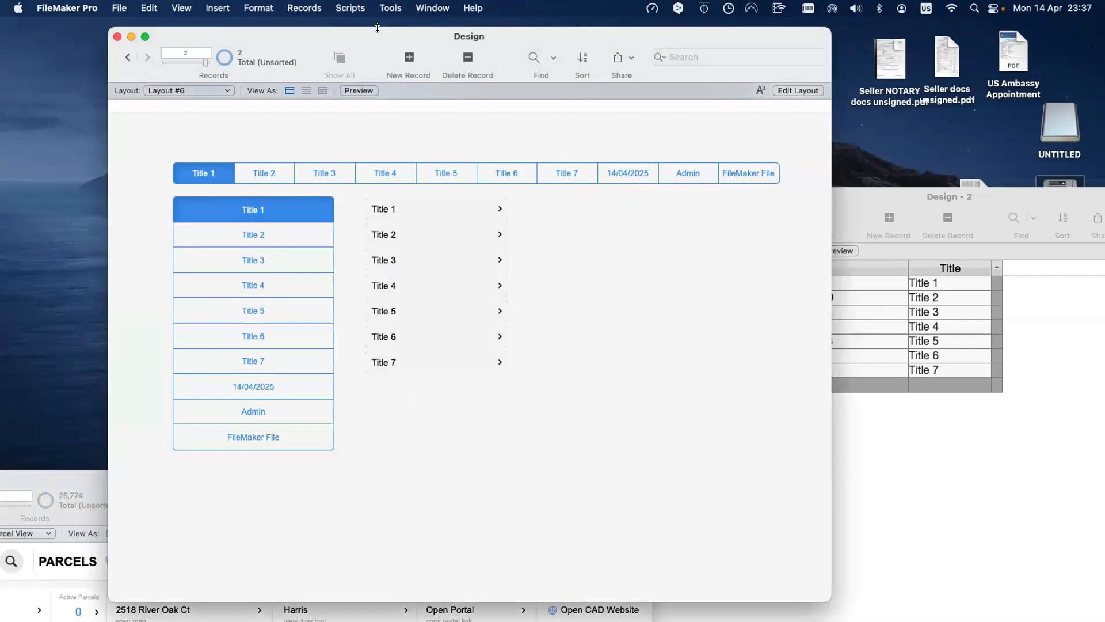
pyautogui.moveTo(393, 40); pyautogui.dragTo(300, 42)
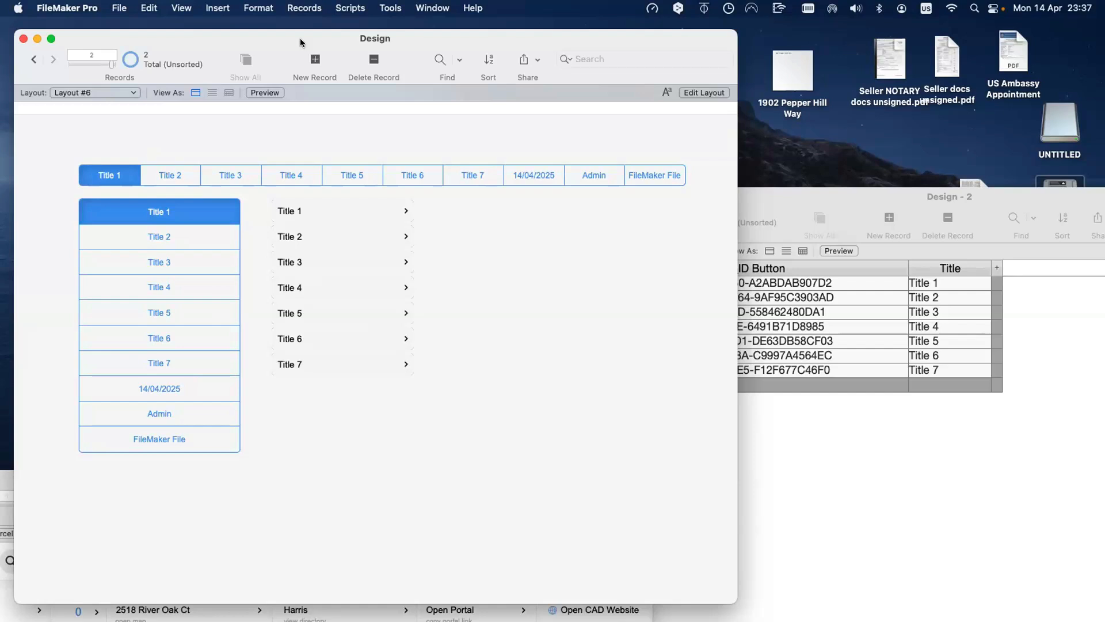
pyautogui.press('super+l')
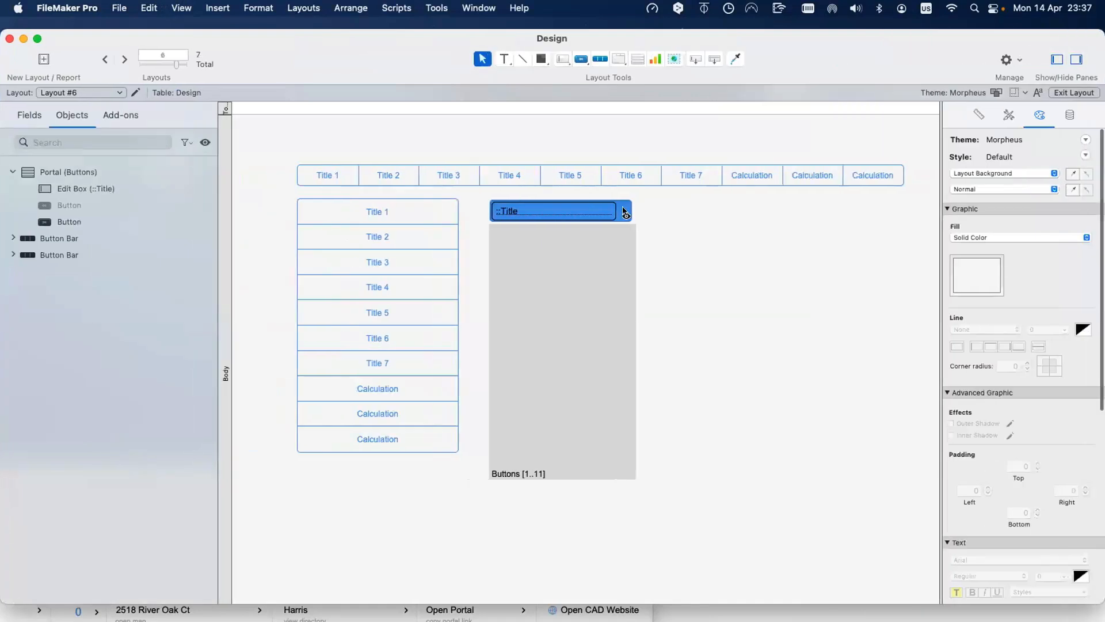
# Step: Open the portal Title button's Hide object when calculation and remove its leading comment opener
pyautogui.click(625, 212)
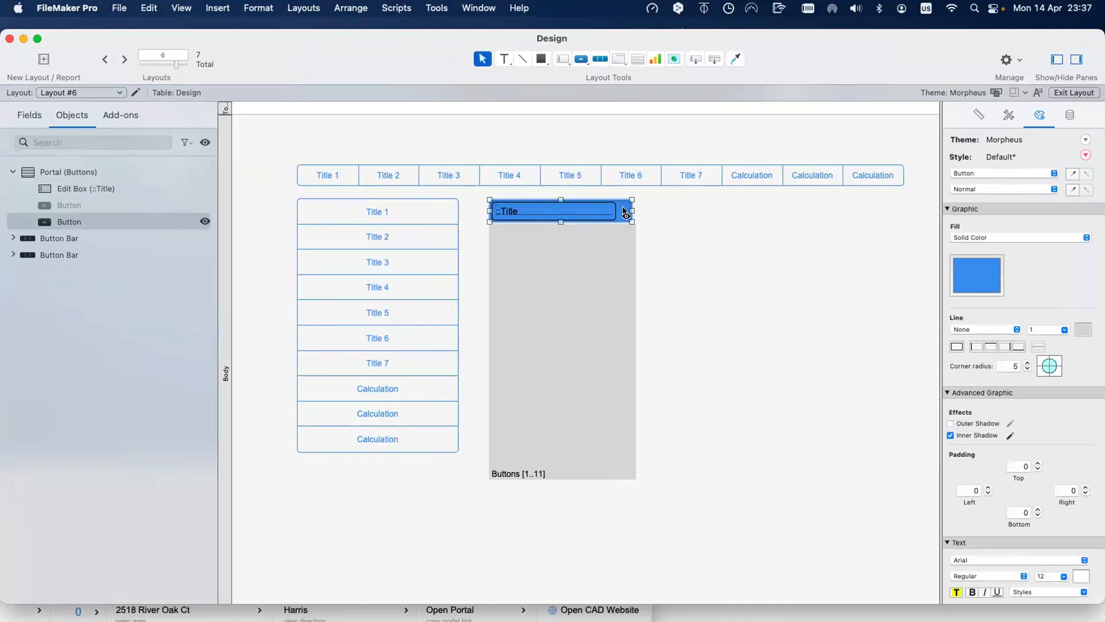
pyautogui.moveTo(325, 40); pyautogui.dragTo(199, 37)
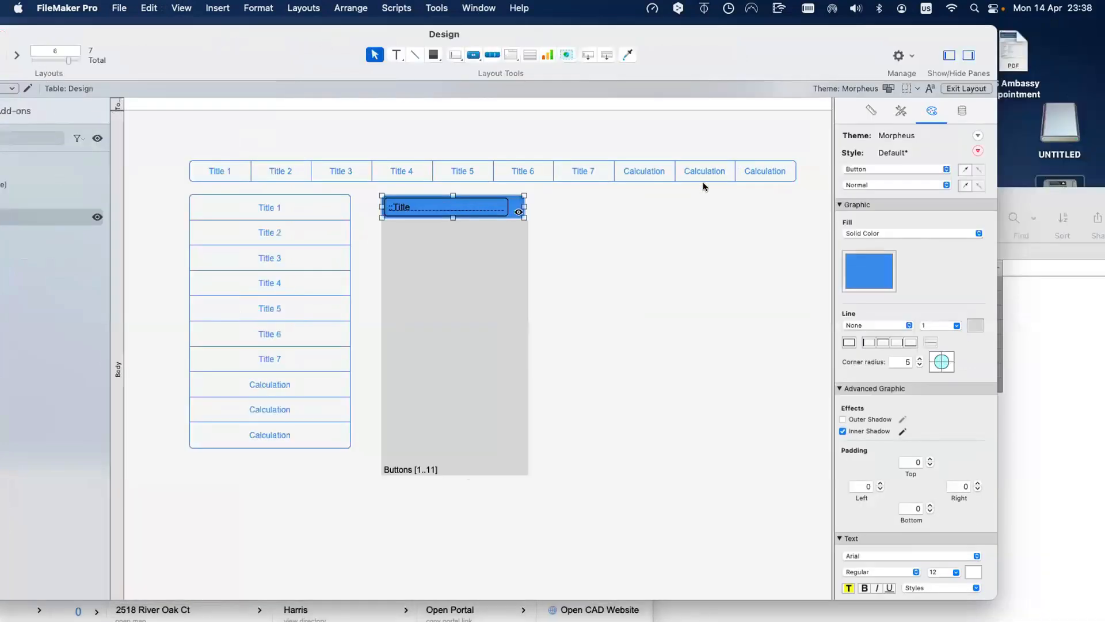
pyautogui.click(944, 110)
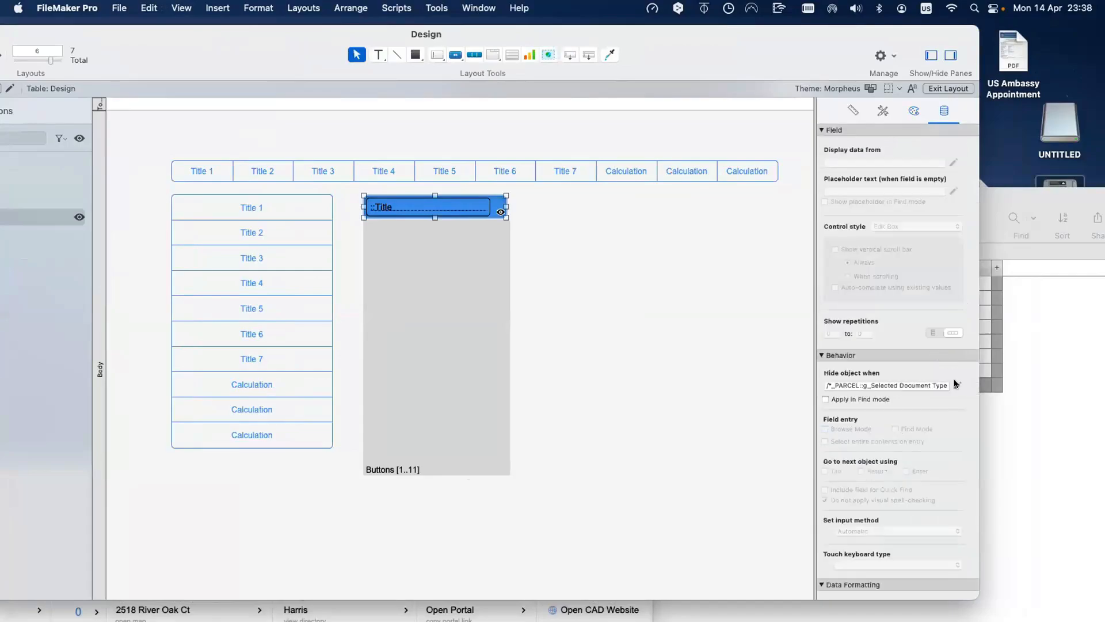
pyautogui.click(955, 379)
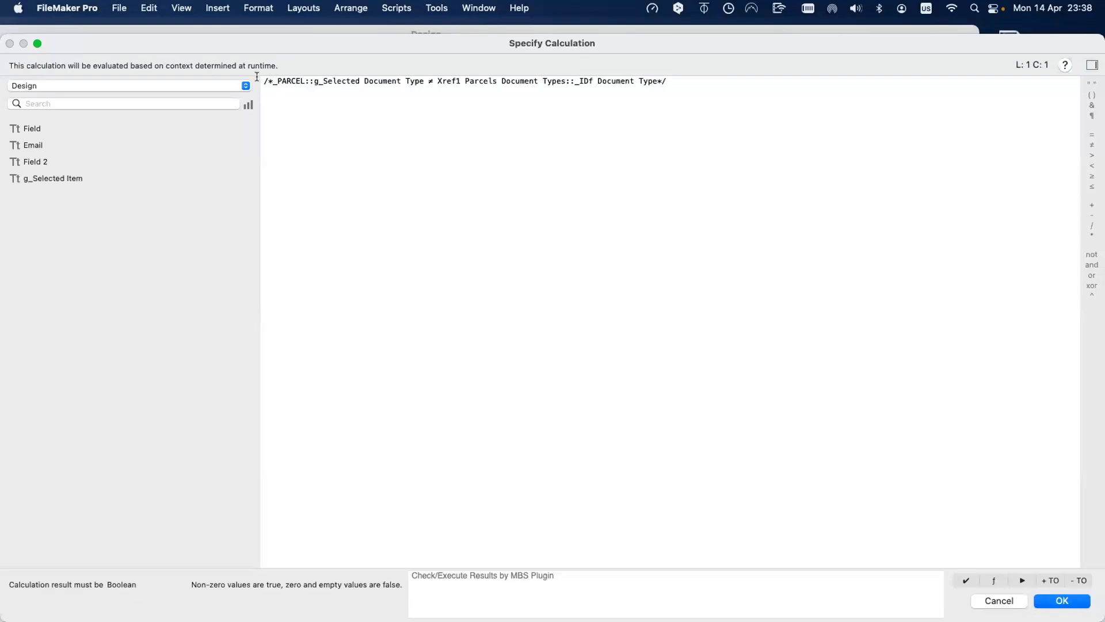
pyautogui.moveTo(256, 80); pyautogui.dragTo(274, 80)
pyautogui.press('BackSpace')
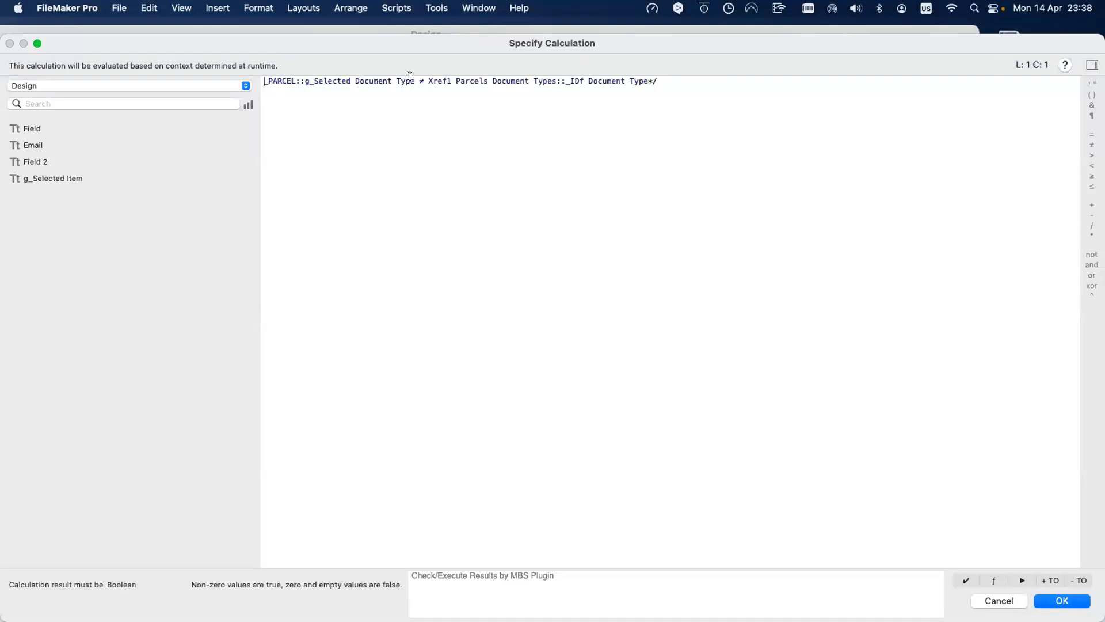
# Step: Rewrite the hide condition as Design::g_Selected Item ≠ Buttons::__ID Button and save it
pyautogui.moveTo(412, 79); pyautogui.dragTo(237, 81)
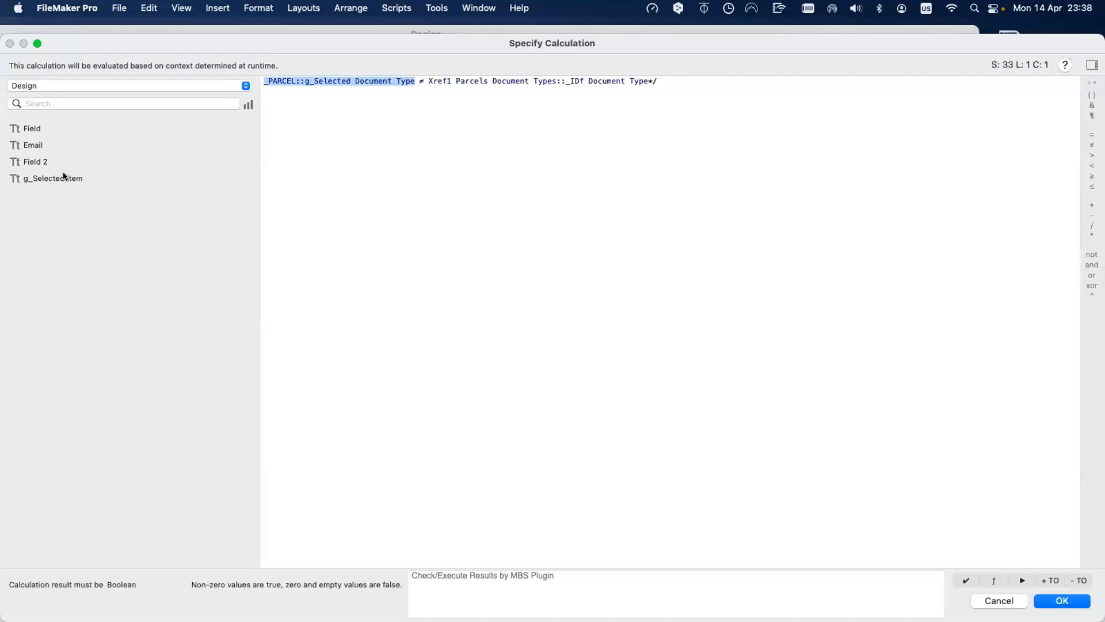
pyautogui.doubleClick(64, 177)
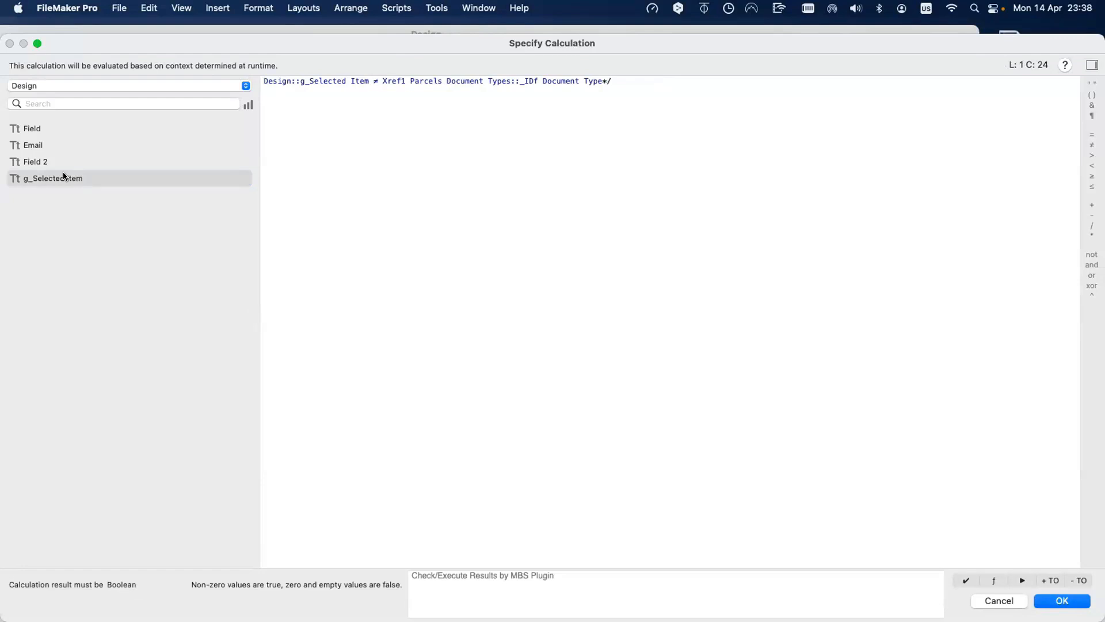
pyautogui.moveTo(382, 81); pyautogui.dragTo(398, 116)
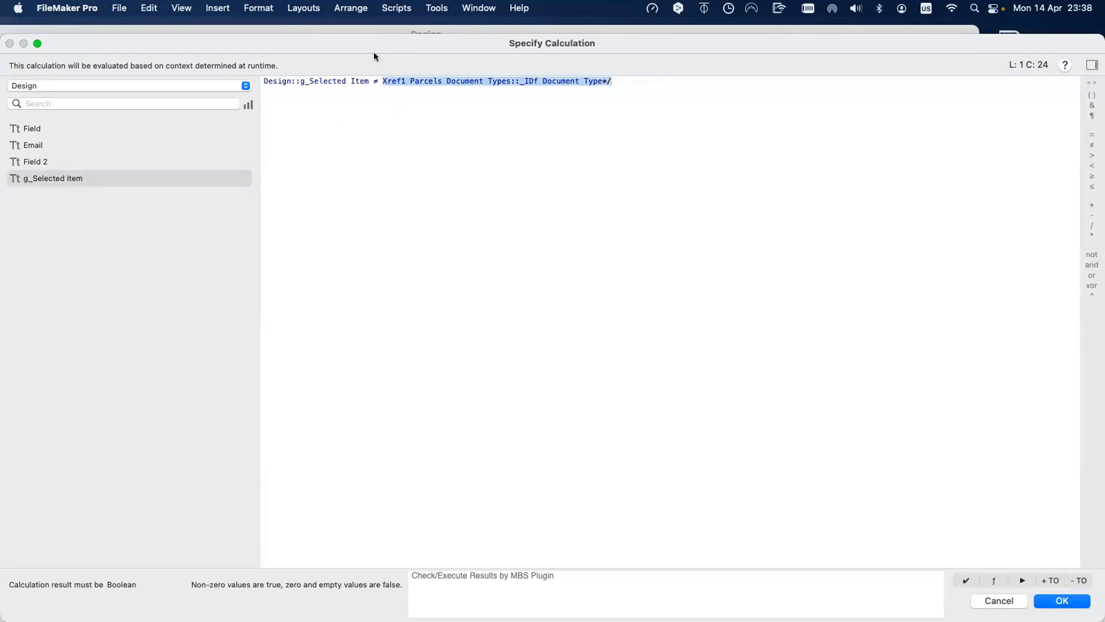
pyautogui.moveTo(375, 46); pyautogui.dragTo(491, 370)
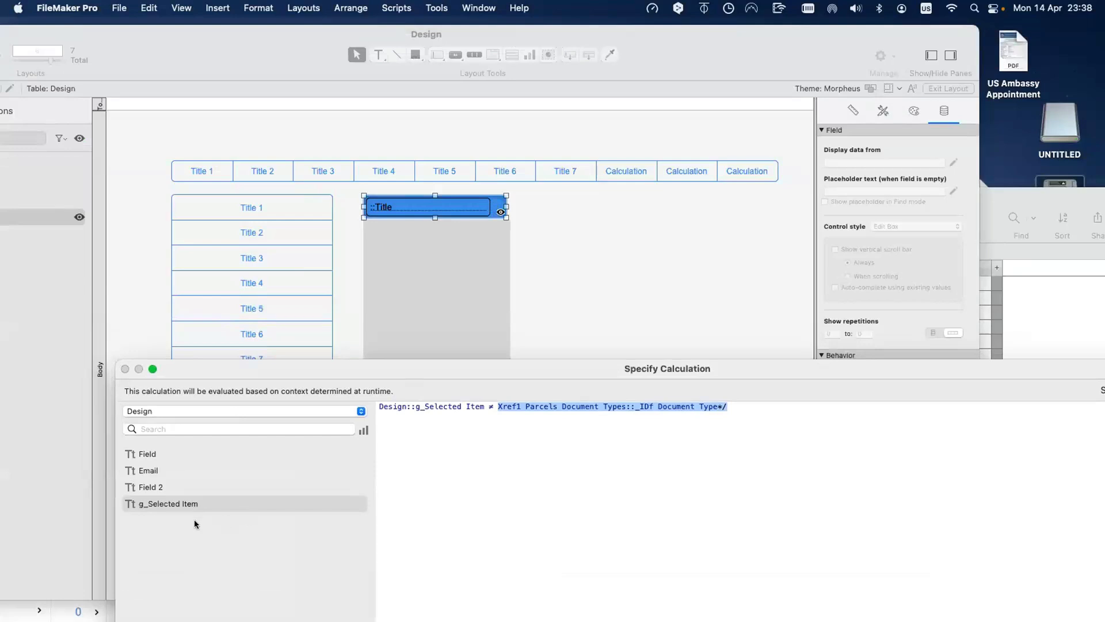
pyautogui.moveTo(509, 368); pyautogui.dragTo(514, 537)
pyautogui.write('Bu')
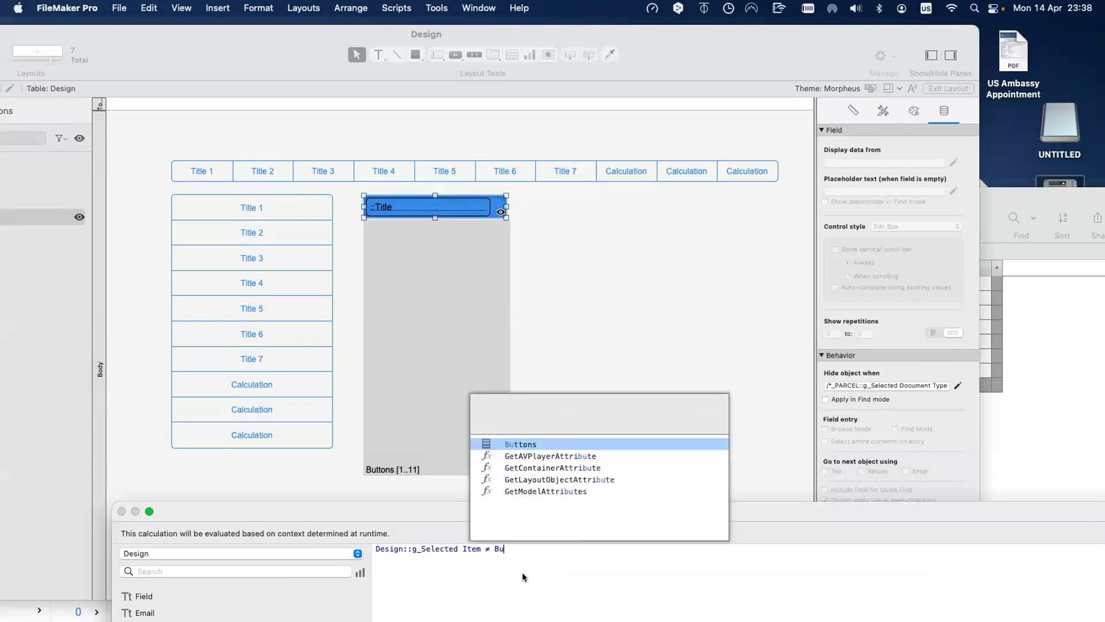
pyautogui.write('t')
pyautogui.press('Return')
pyautogui.press('Return')
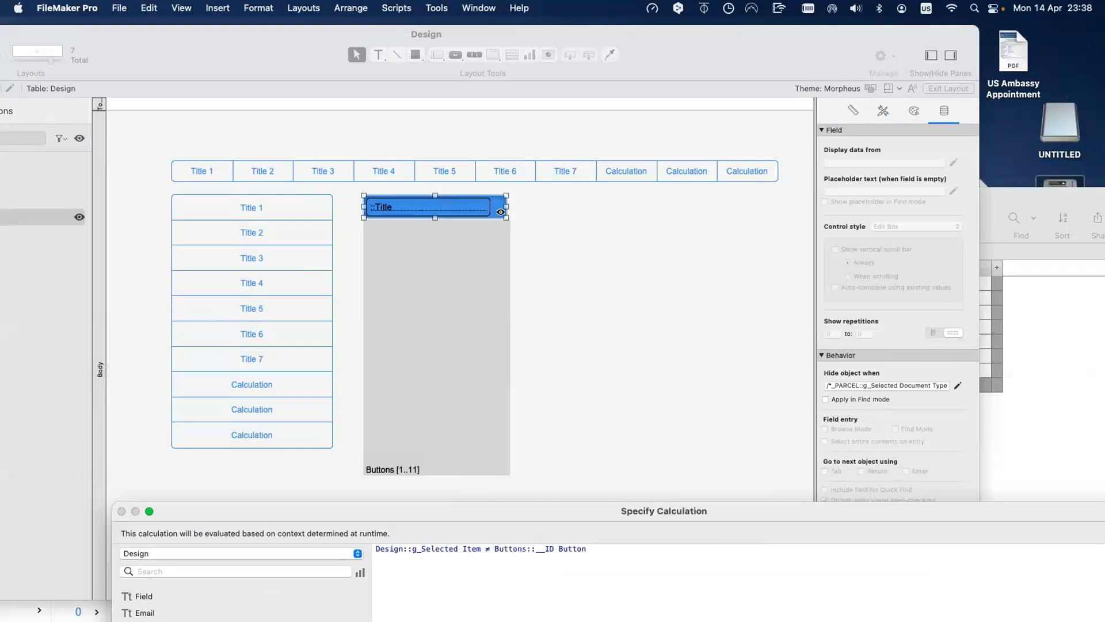
pyautogui.press('KP_Enter')
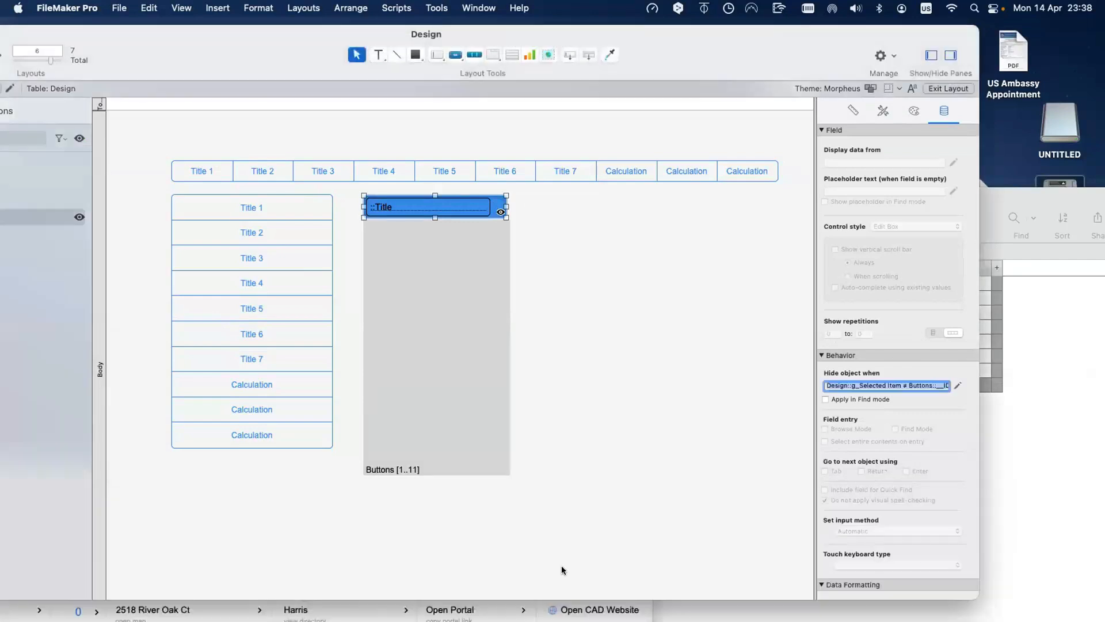
# Step: Toggle the portal buttons' visibility in the Objects pane and review the first button's hide formula
pyautogui.moveTo(230, 53); pyautogui.dragTo(342, 61)
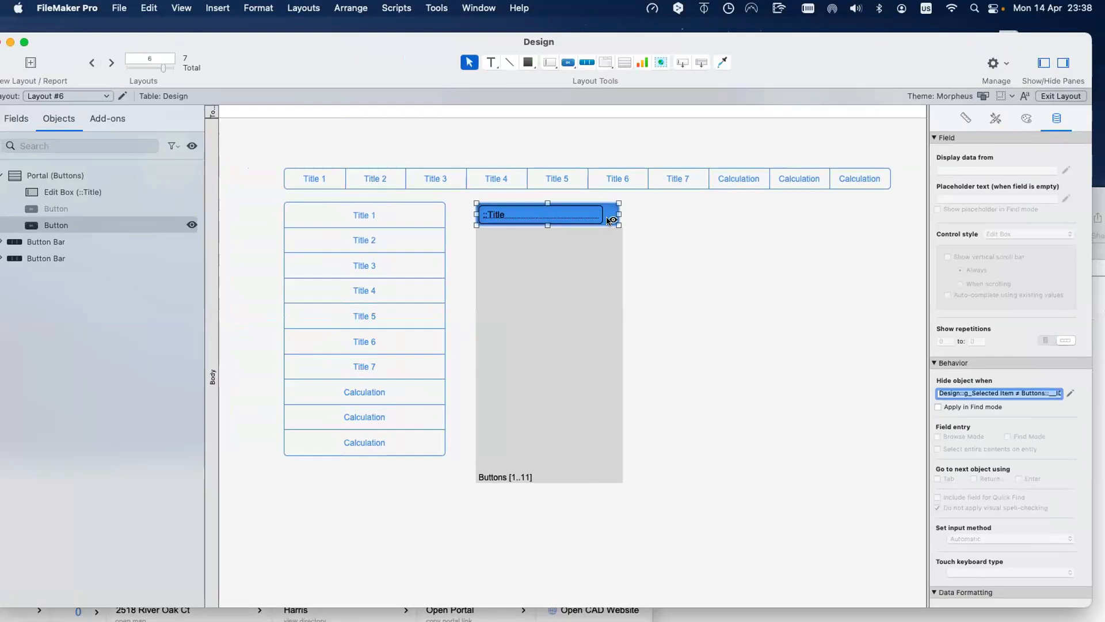
pyautogui.moveTo(611, 220)
pyautogui.click(192, 226)
pyautogui.click(193, 208)
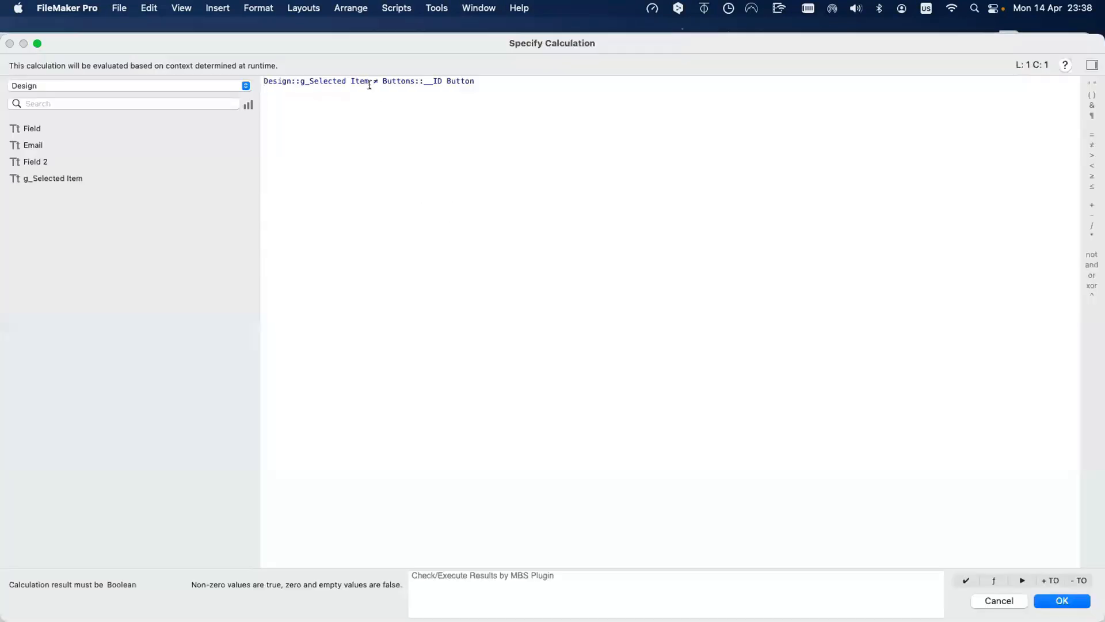
pyautogui.moveTo(369, 81); pyautogui.dragTo(246, 72)
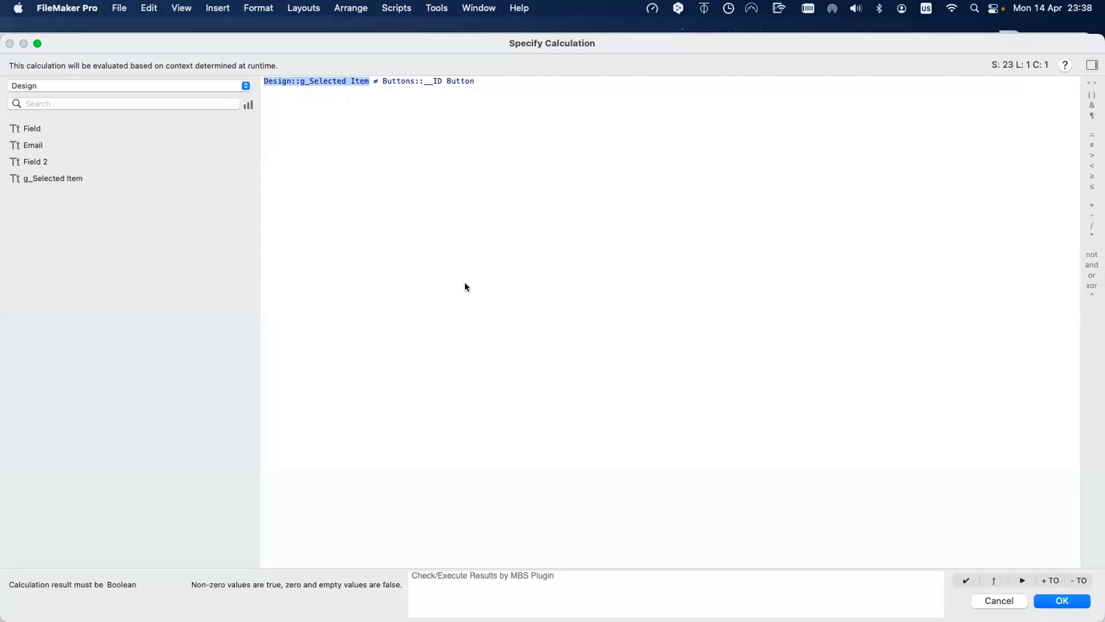
pyautogui.press('Return')
# Step: Rewrite the other portal button's hide formula as Design::g_Selected Item = Buttons::__ID Button
pyautogui.click(606, 212)
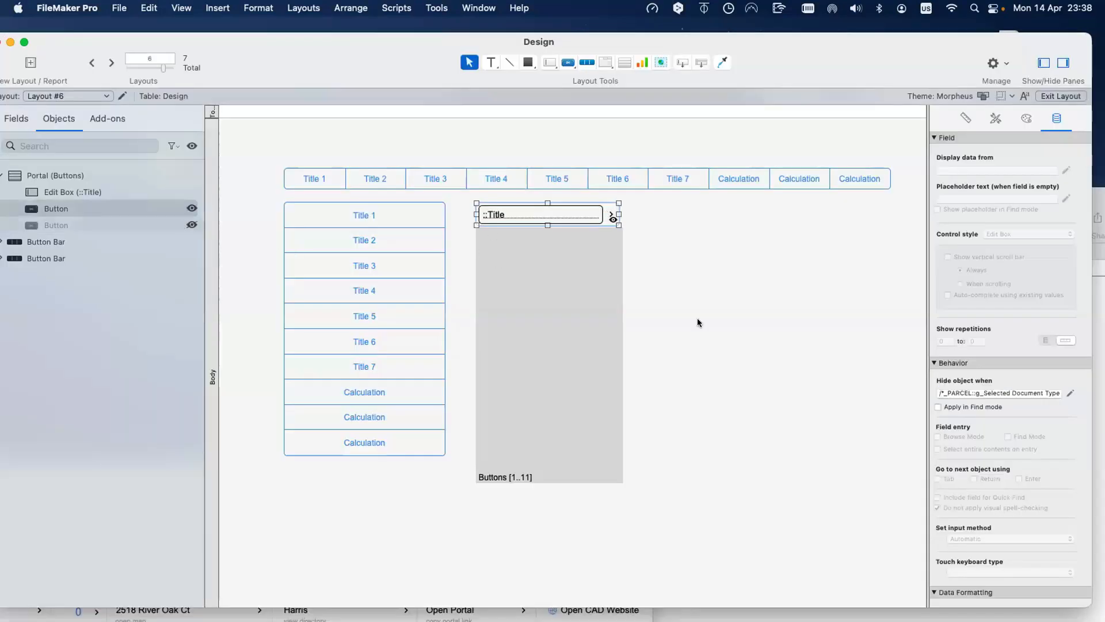
pyautogui.click(1070, 393)
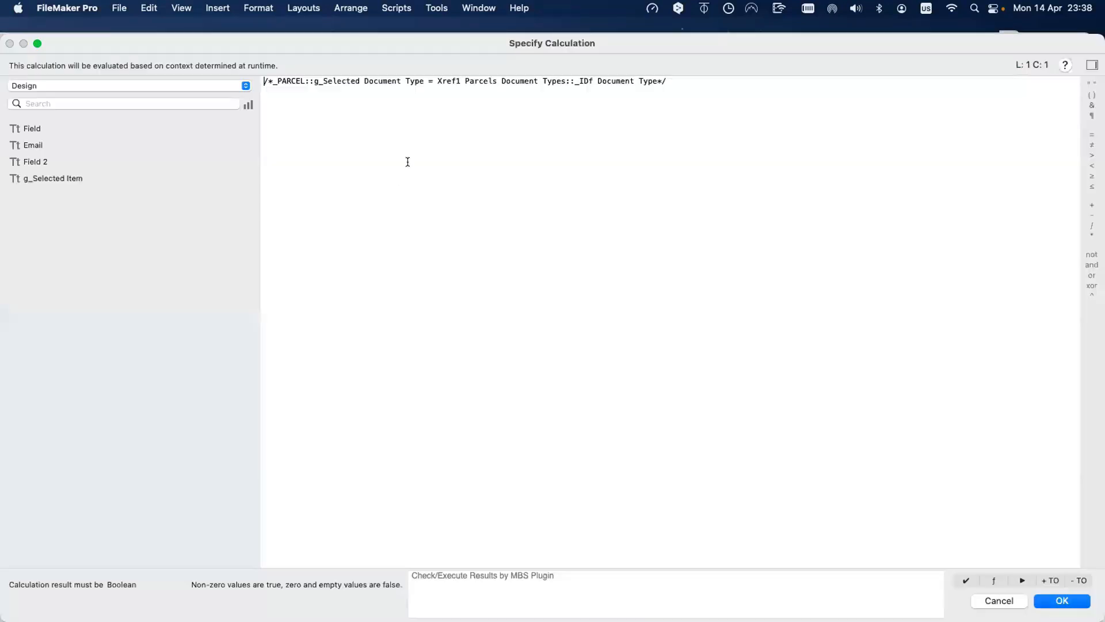
pyautogui.moveTo(423, 84); pyautogui.dragTo(259, 79)
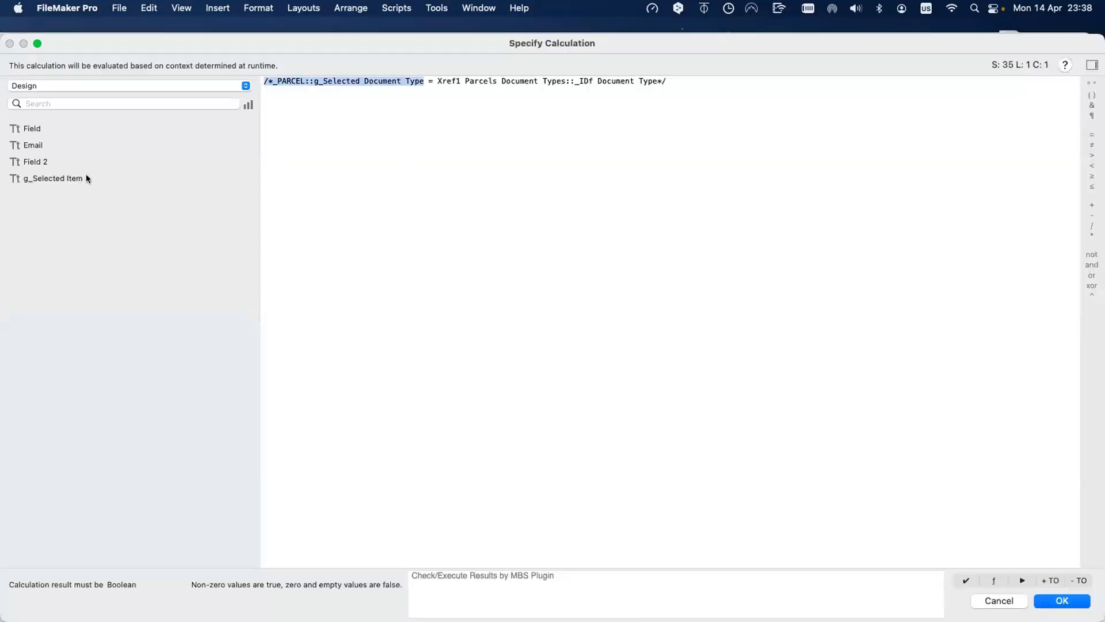
pyautogui.doubleClick(87, 178)
pyautogui.moveTo(382, 76); pyautogui.dragTo(387, 96)
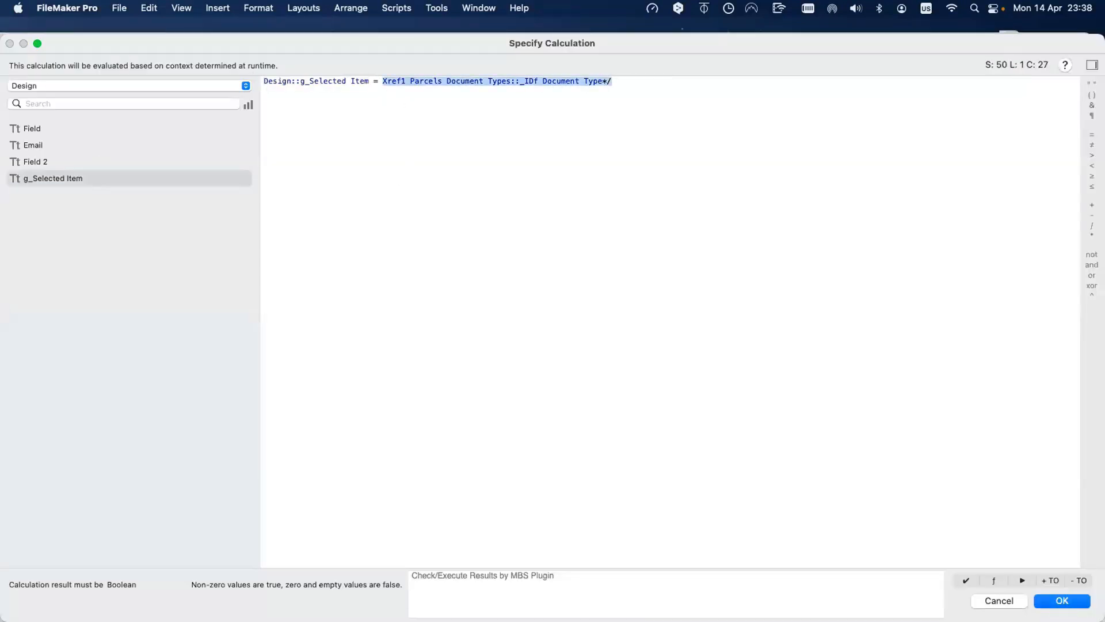
pyautogui.write('Button')
pyautogui.press('Return')
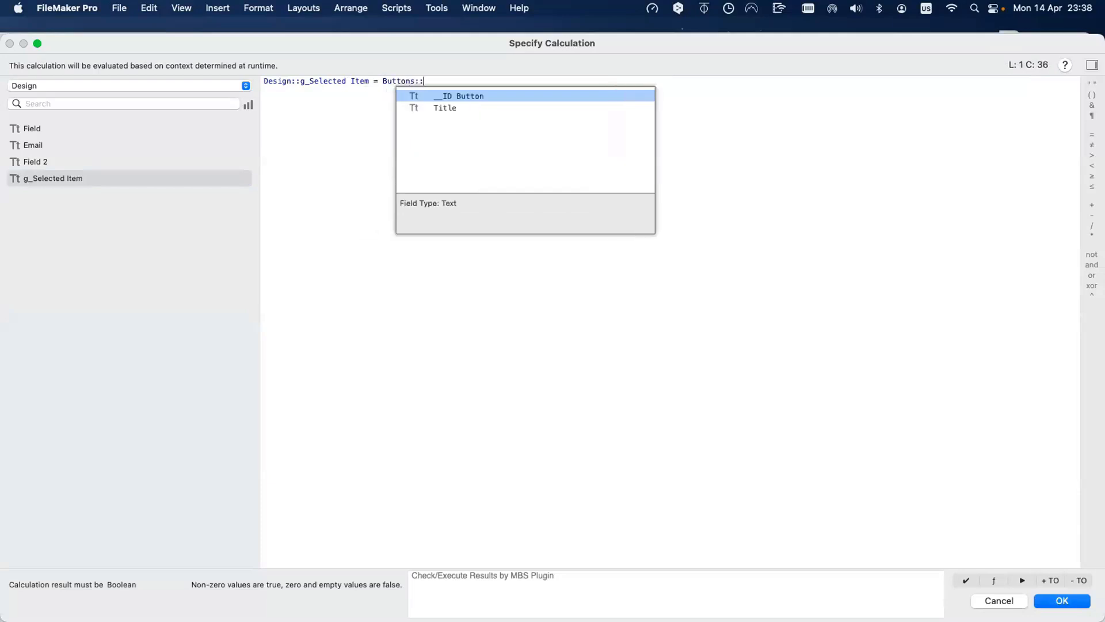
pyautogui.press('Return')
pyautogui.press('Return')
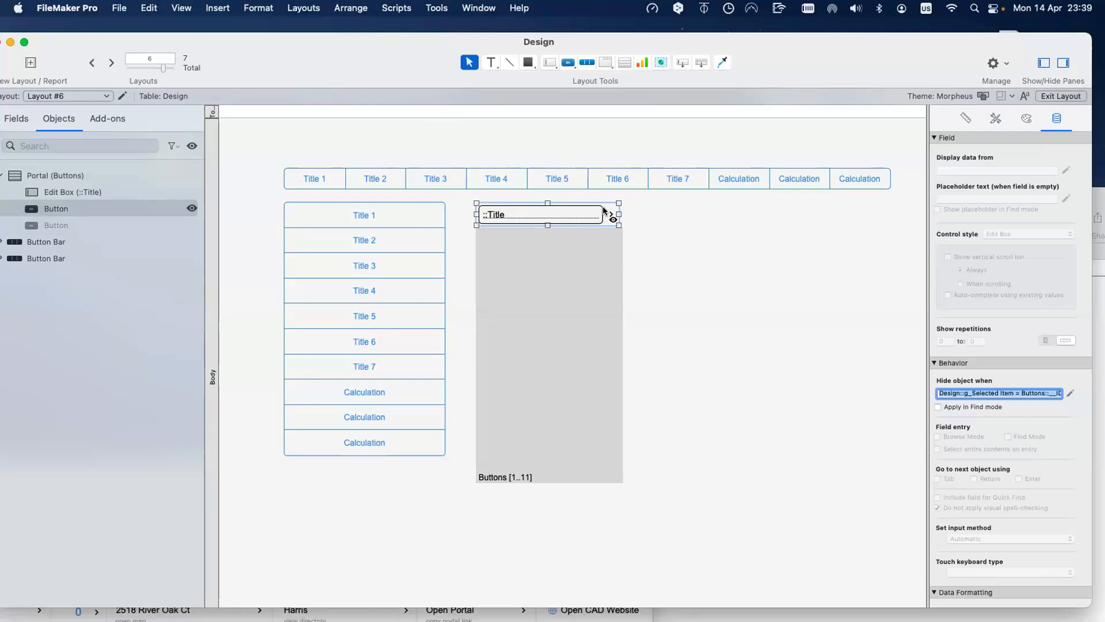
# Step: Test in Browse mode, then apply the Alternate Body 1 style to the layout body
pyautogui.press('super+b')
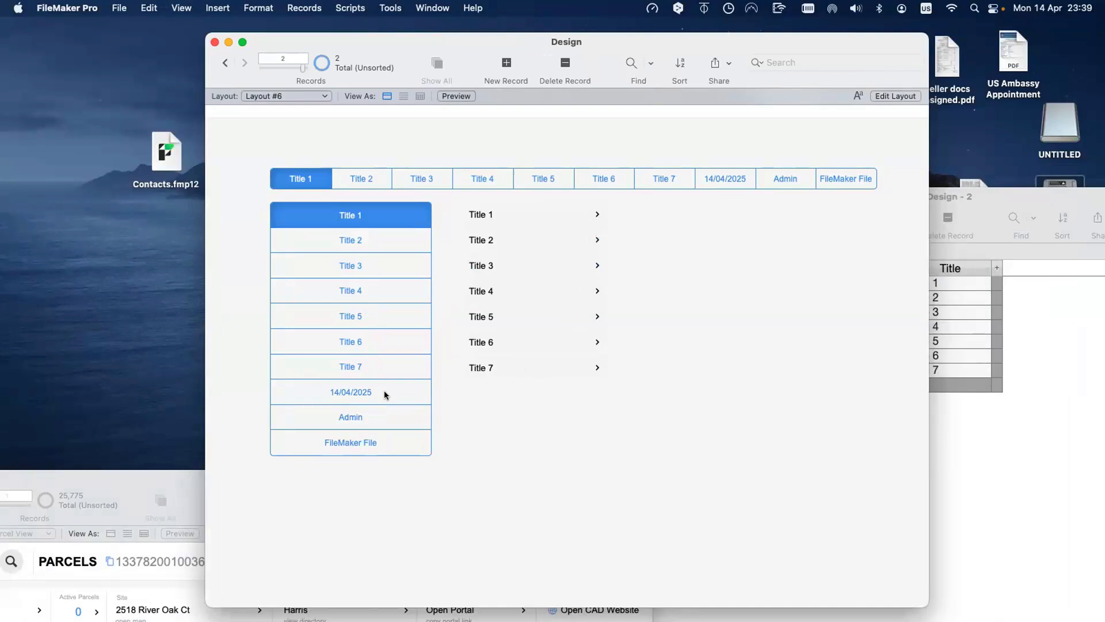
pyautogui.press('super+l')
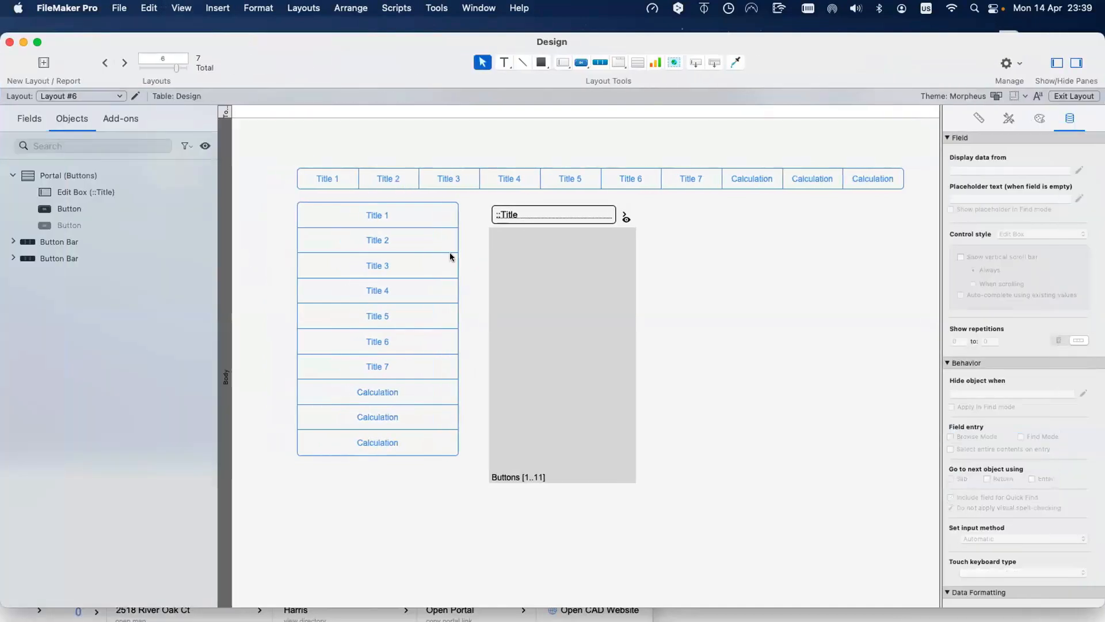
pyautogui.click(1010, 119)
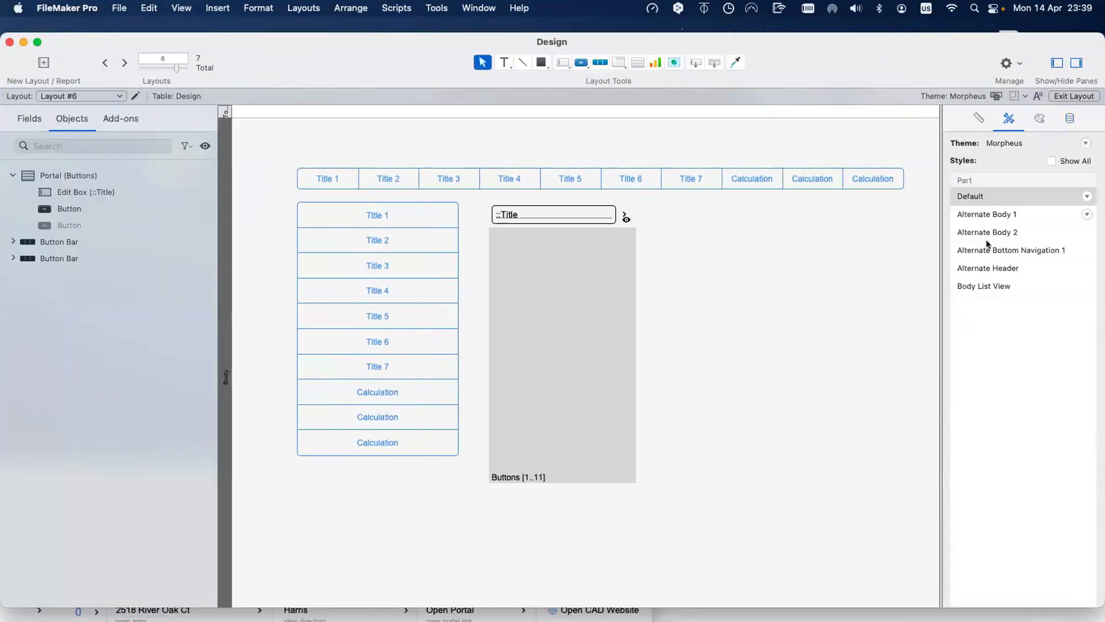
pyautogui.click(987, 214)
pyautogui.click(744, 316)
pyautogui.press('super+b')
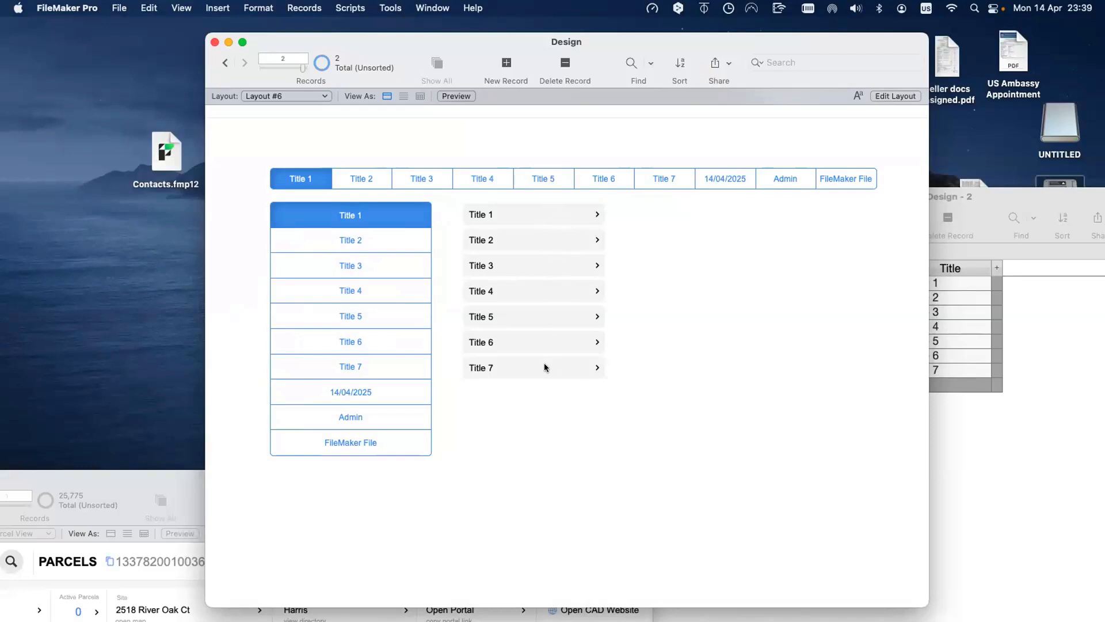
# Step: Back in Layout mode, open Button Setup for the portal row's arrow button
pyautogui.press('super+l')
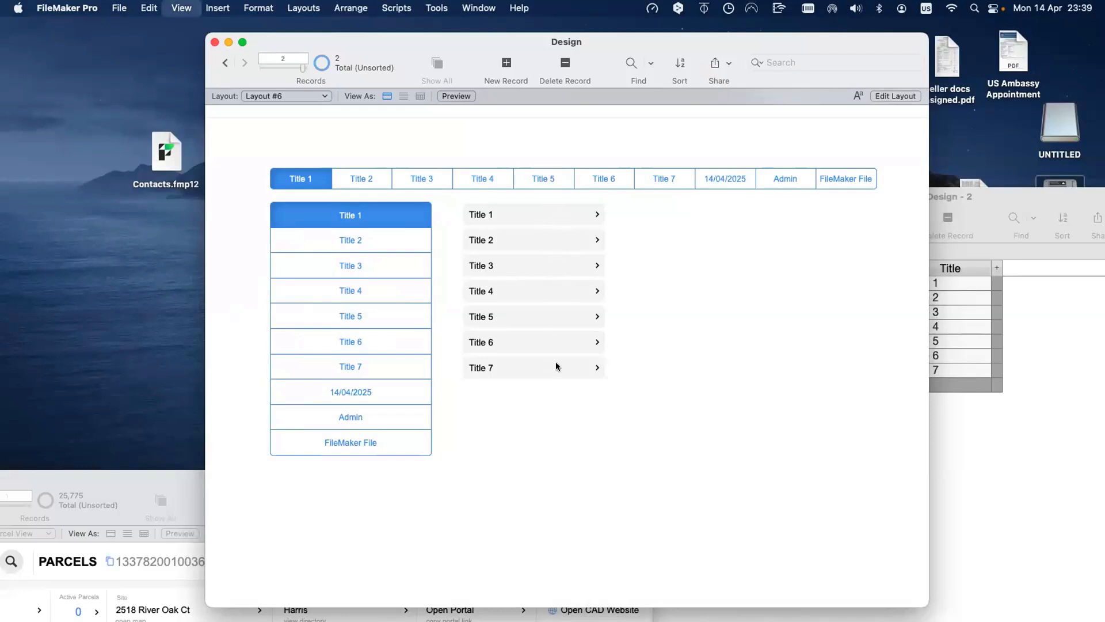
pyautogui.click(626, 217)
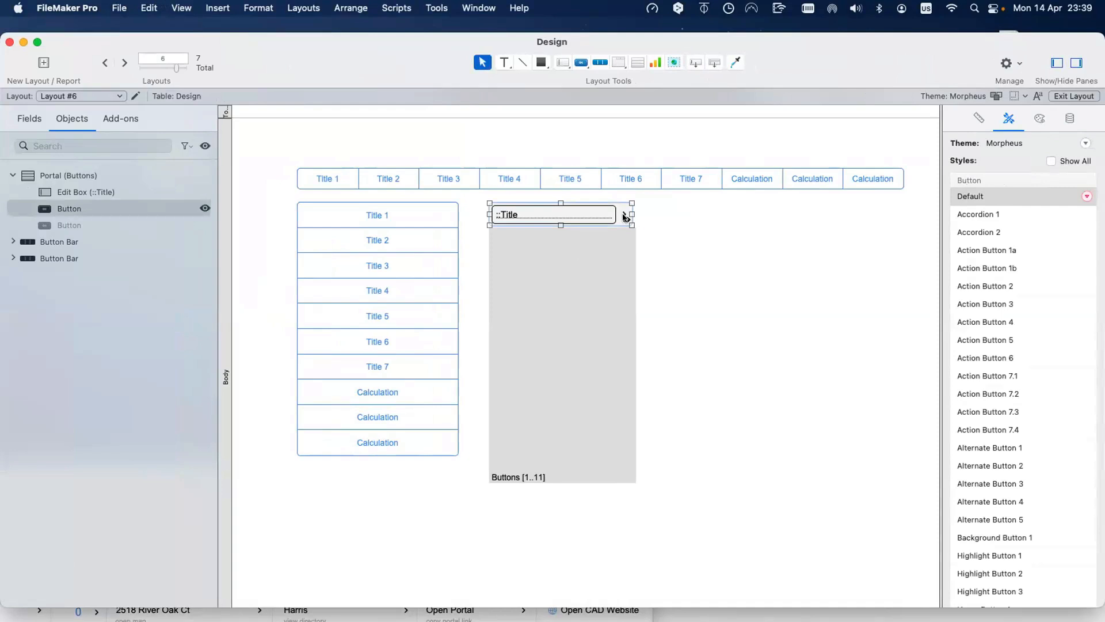
pyautogui.doubleClick(626, 217)
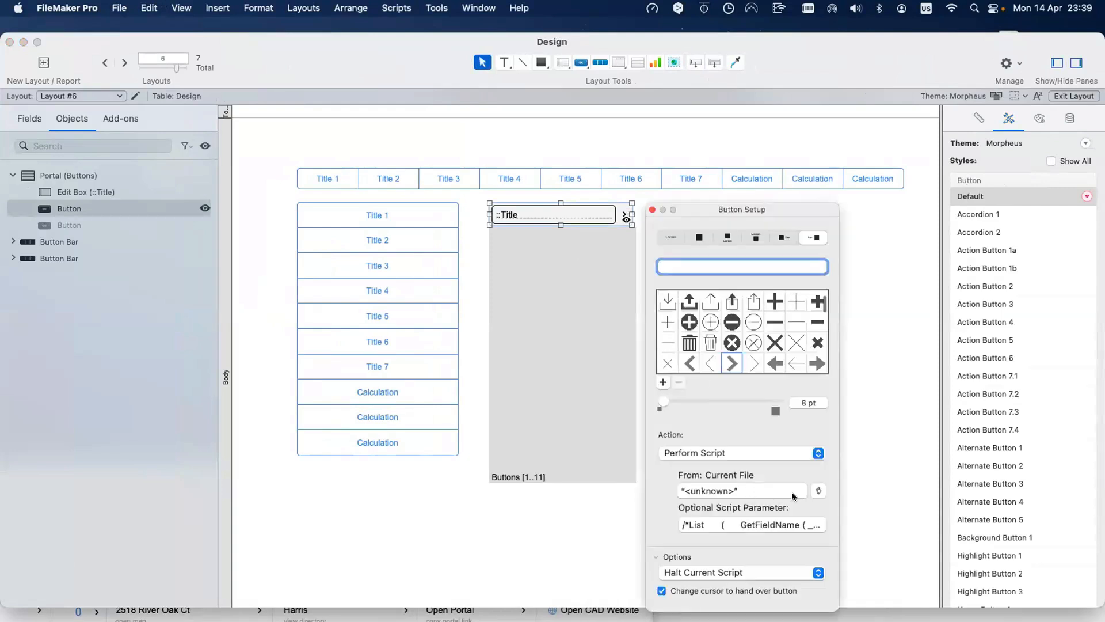
# Step: Replace the button action with a single Set Field step targeting Design::g_Selected Item
pyautogui.click(772, 453)
pyautogui.click(760, 436)
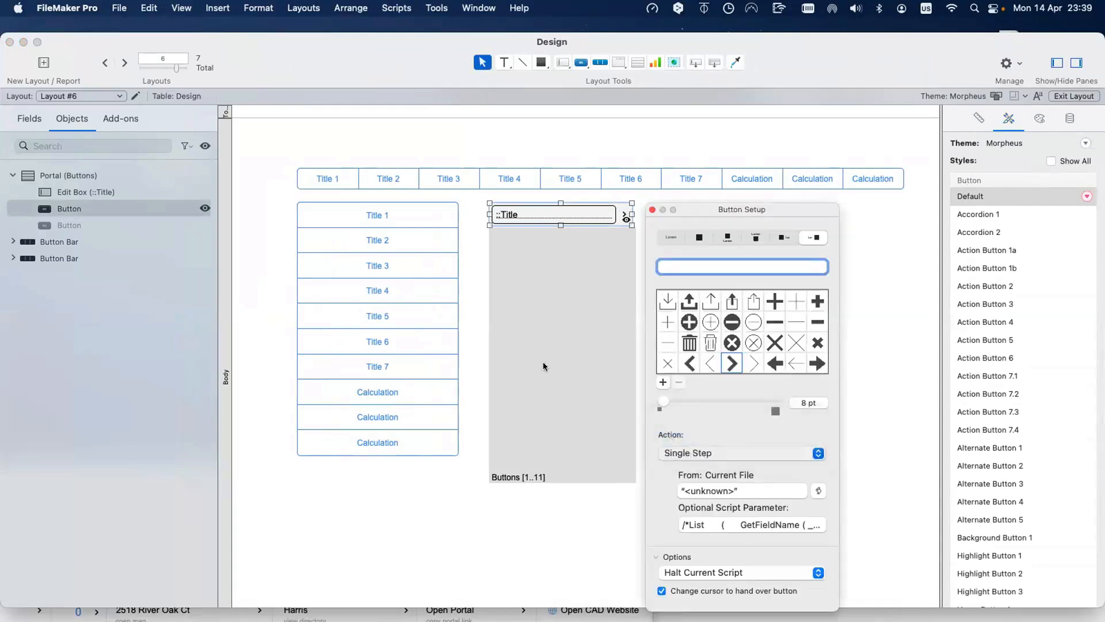
pyautogui.click(140, 57)
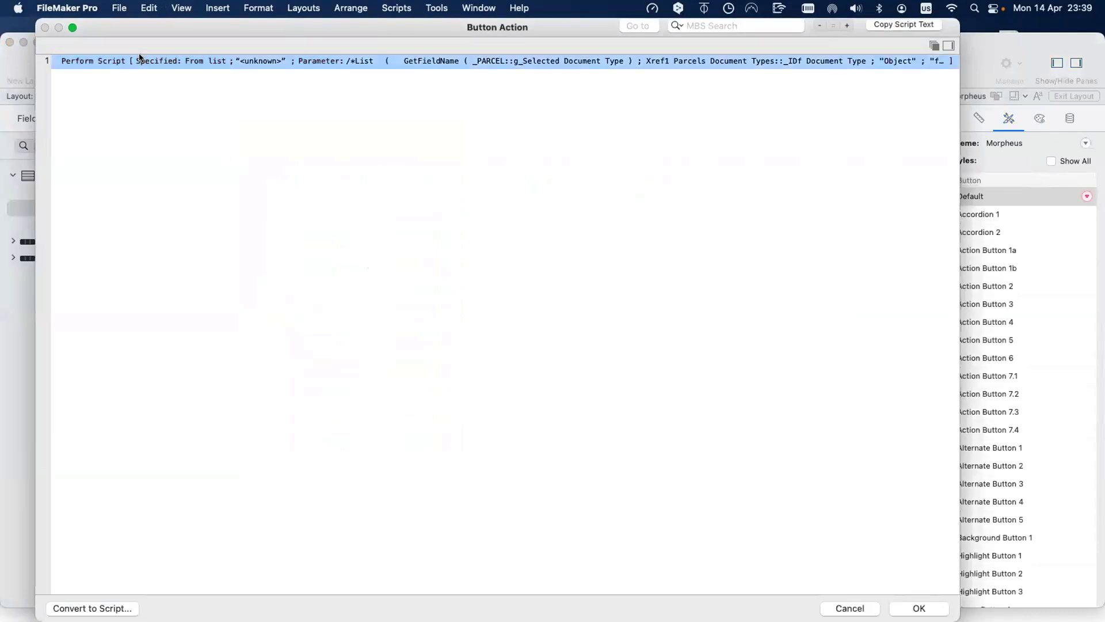
pyautogui.press('BackSpace')
pyautogui.write('set f')
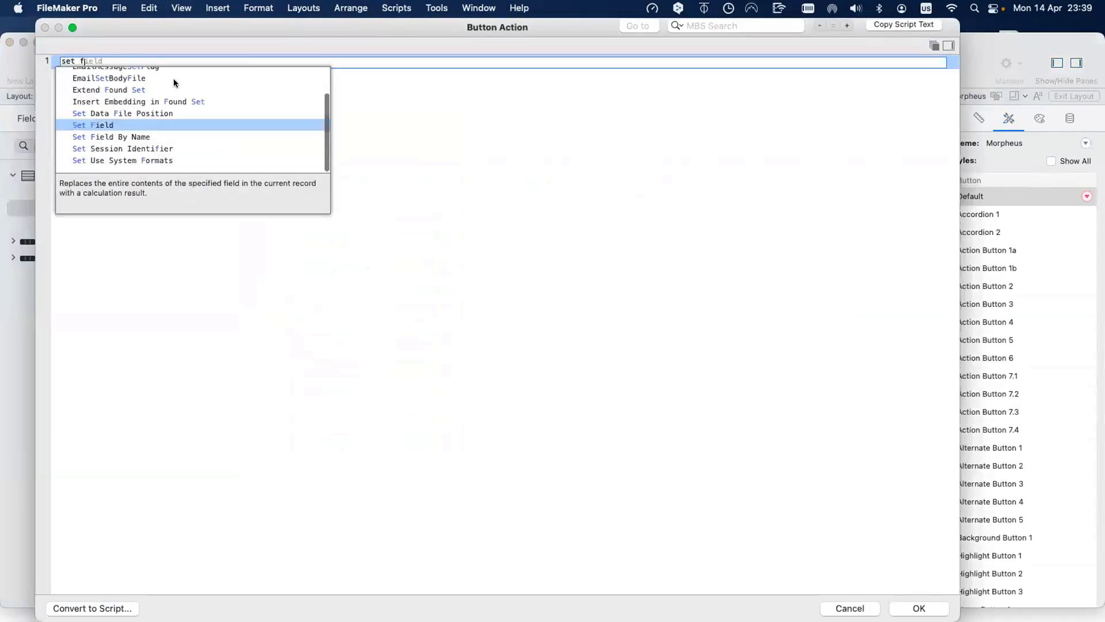
pyautogui.press('Return')
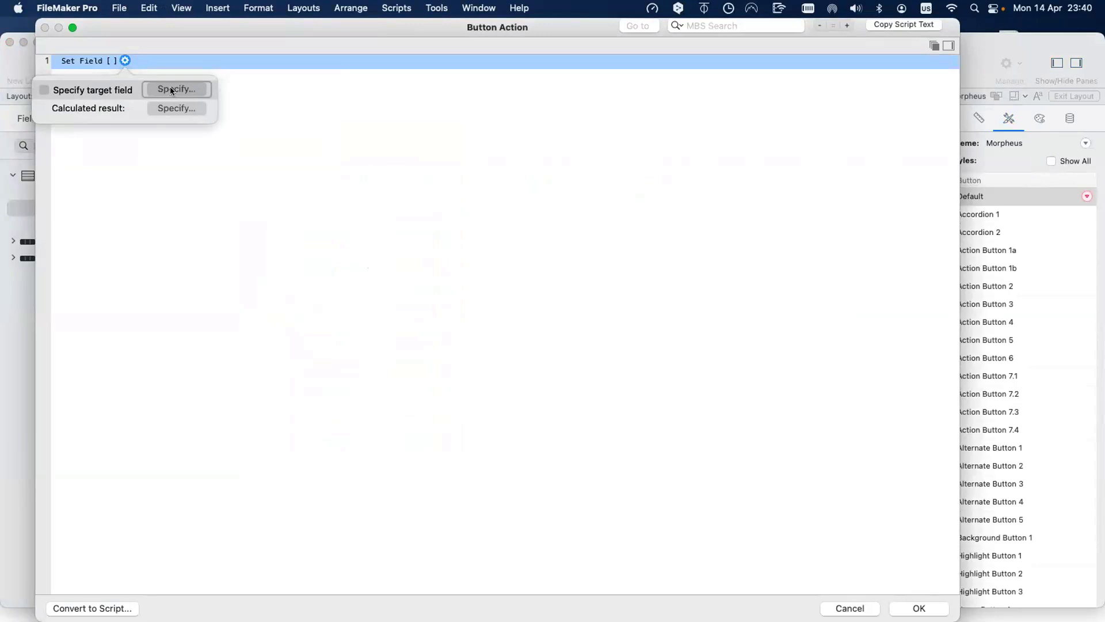
pyautogui.click(171, 88)
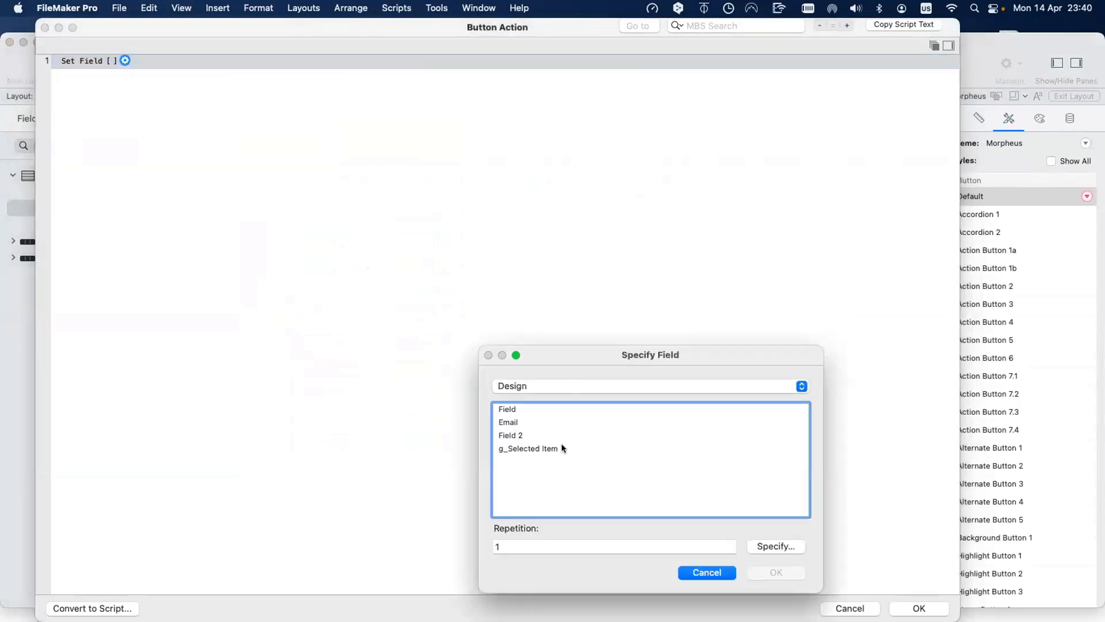
pyautogui.doubleClick(562, 447)
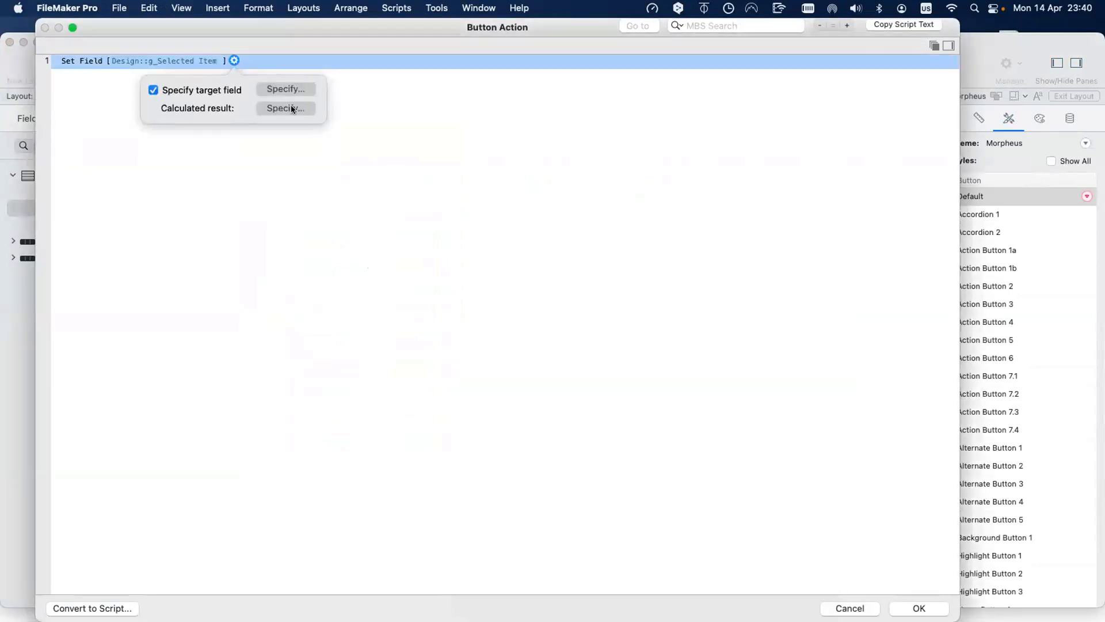
# Step: Set the calculated result to Buttons::__ID Button and confirm the button action
pyautogui.click(292, 108)
pyautogui.click(75, 85)
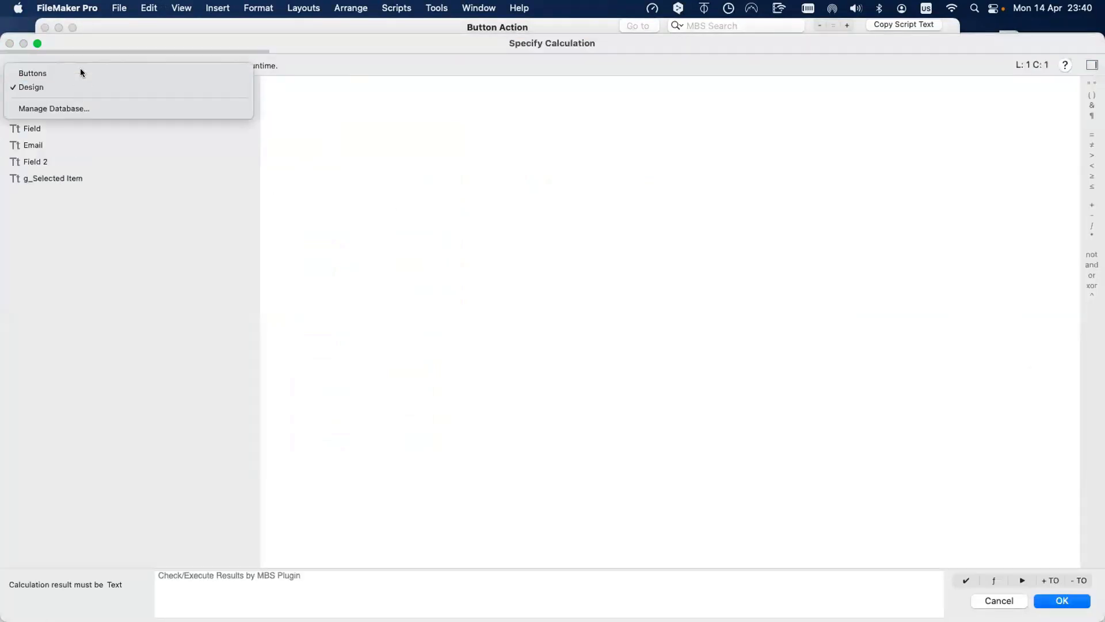
pyautogui.click(81, 72)
pyautogui.doubleClick(74, 129)
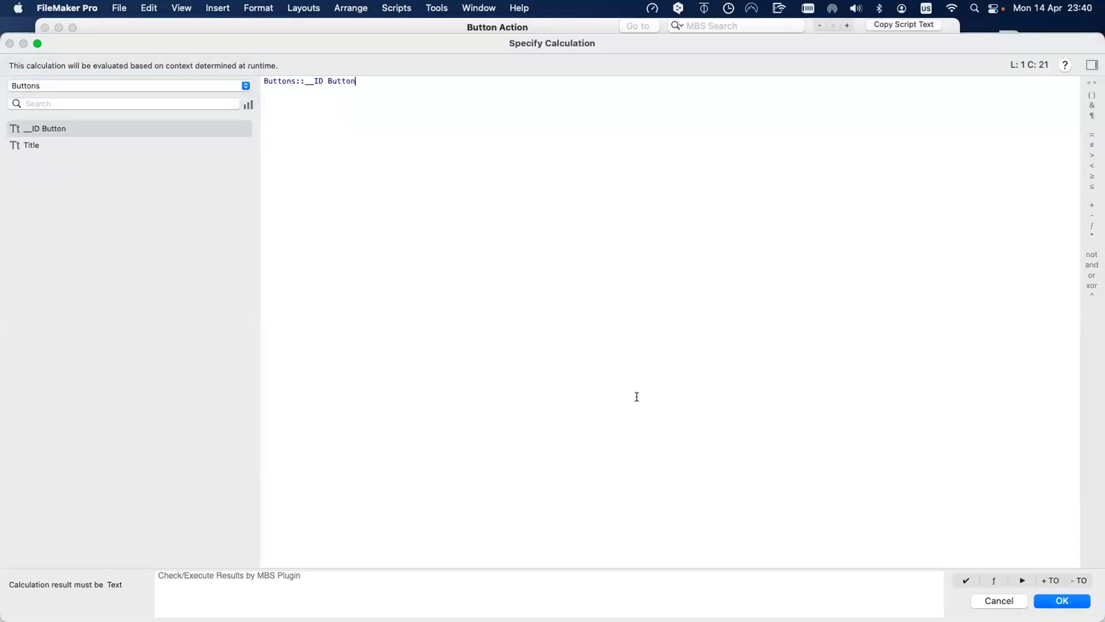
pyautogui.click(1062, 600)
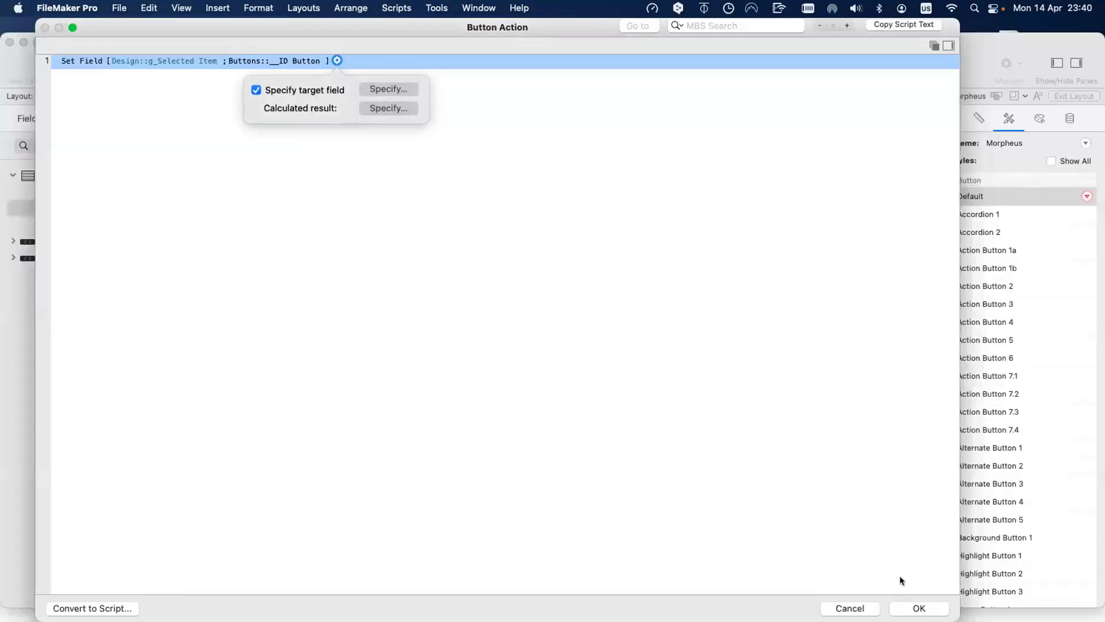
pyautogui.click(648, 493)
pyautogui.press('Return')
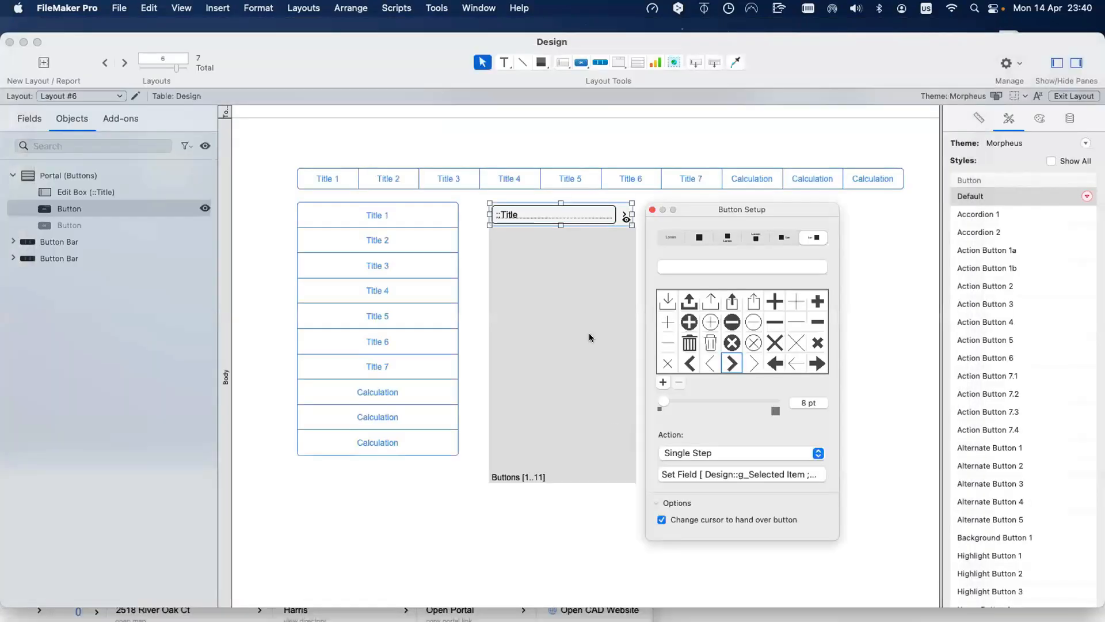
# Step: Switch the portal's ::Title edit box to __ID Button, check it in Browse mode, then return to Layout mode
pyautogui.click(621, 277)
pyautogui.click(548, 211)
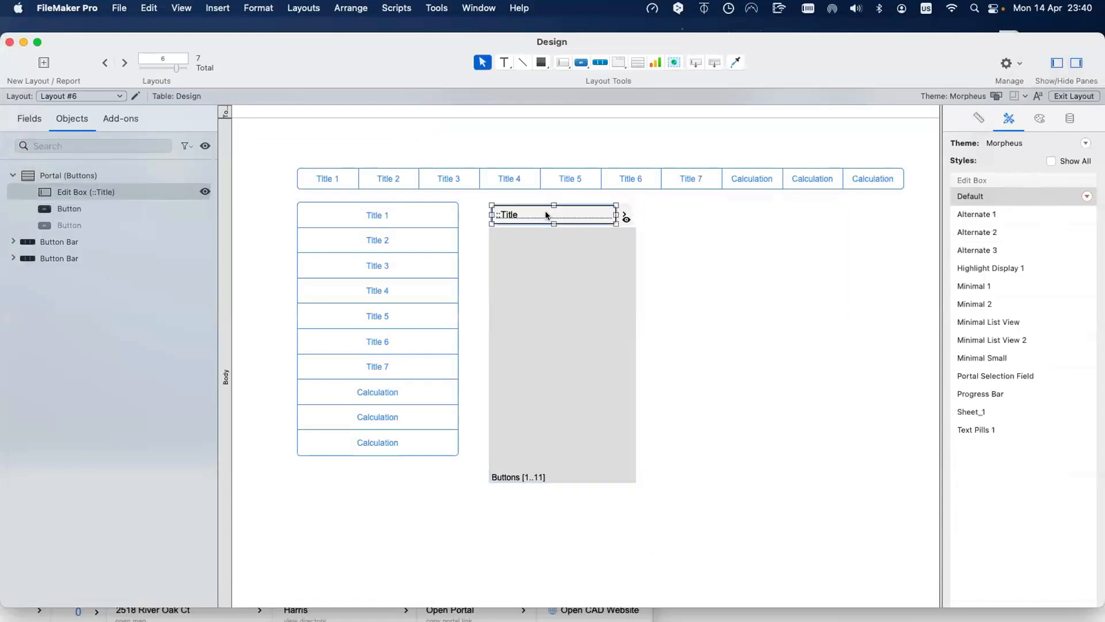
pyautogui.doubleClick(544, 210)
pyautogui.doubleClick(533, 196)
pyautogui.press('super+b')
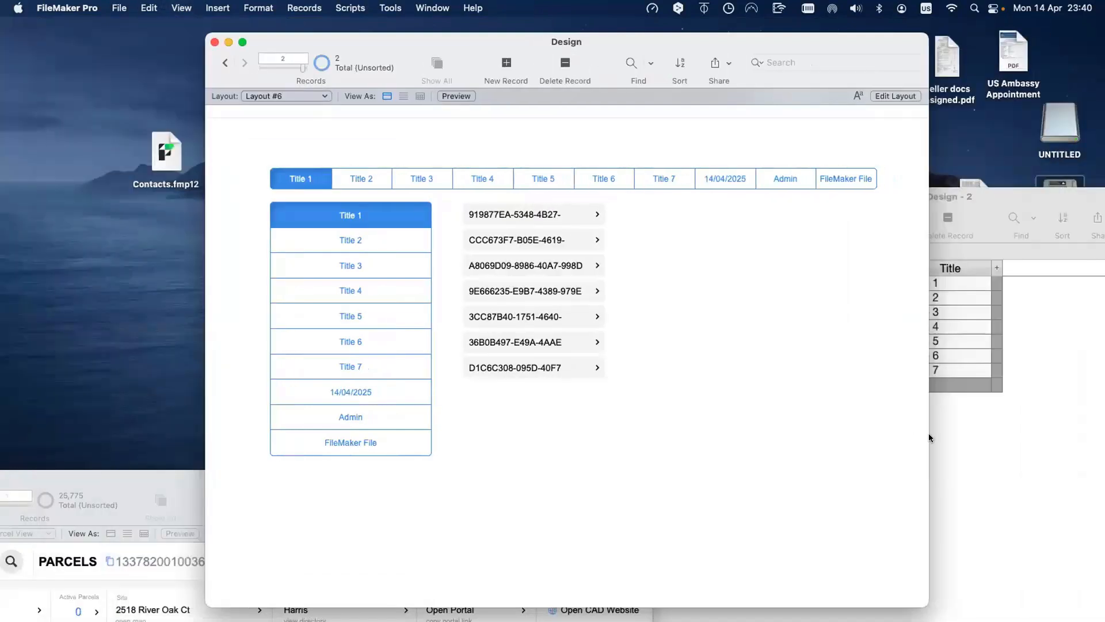
pyautogui.click(954, 439)
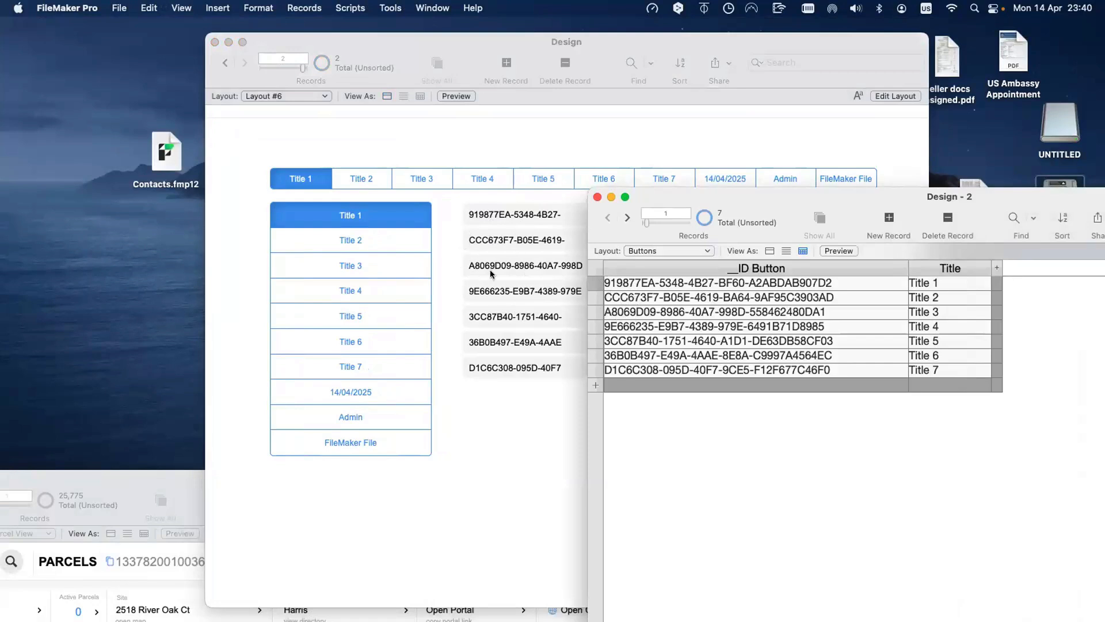
pyautogui.click(512, 393)
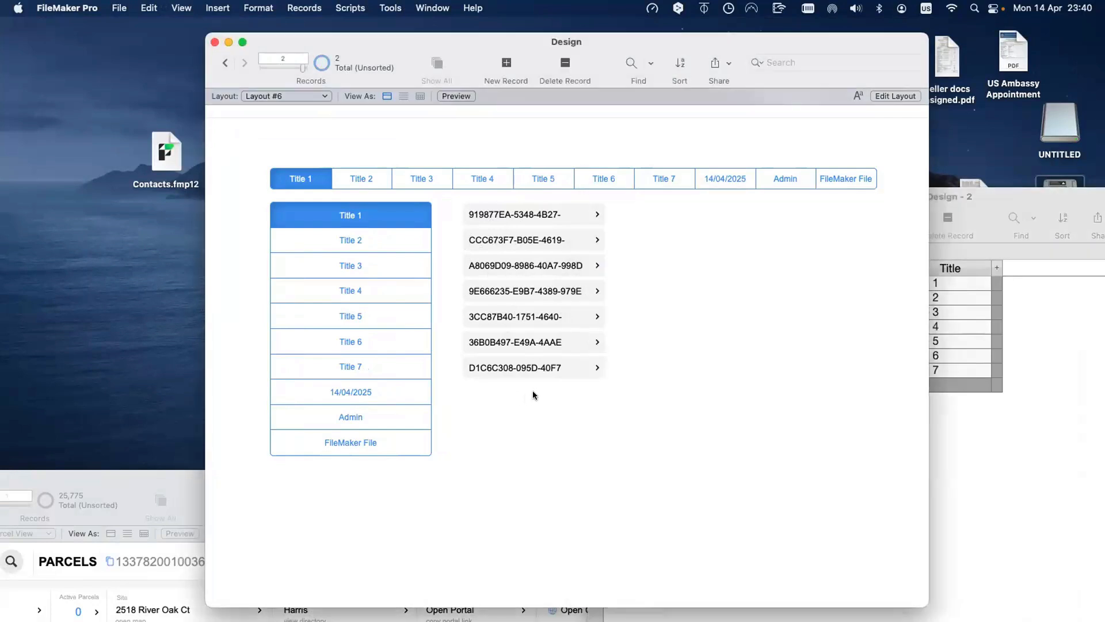
pyautogui.press('super+l')
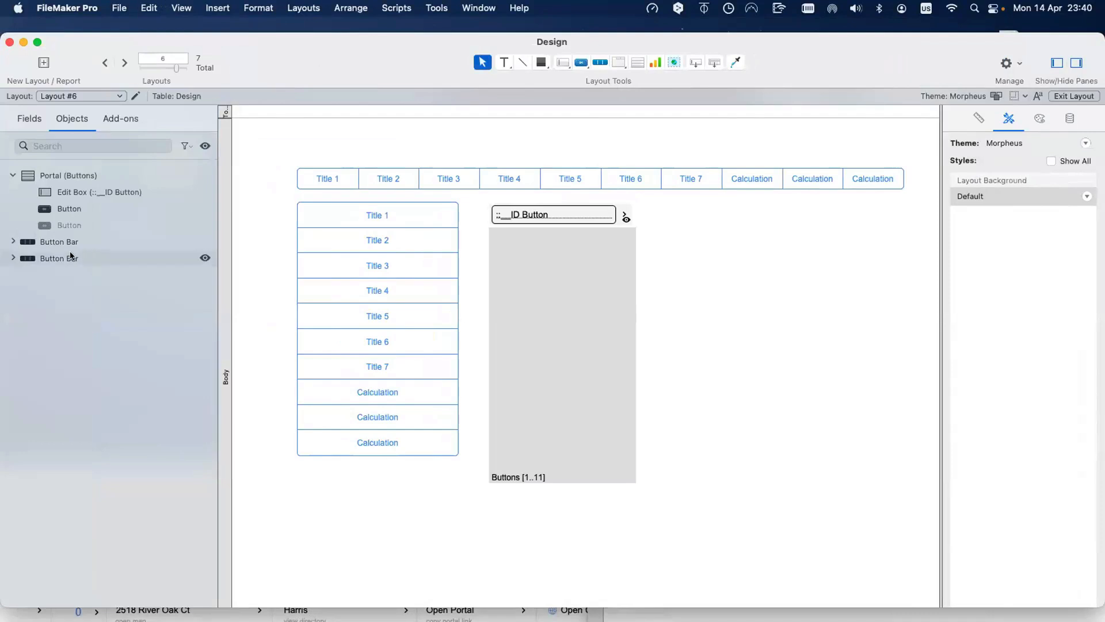
# Step: Place the g_Selected Item field below the portal and switch to Browse mode
pyautogui.click(29, 118)
pyautogui.moveTo(50, 237); pyautogui.dragTo(384, 522)
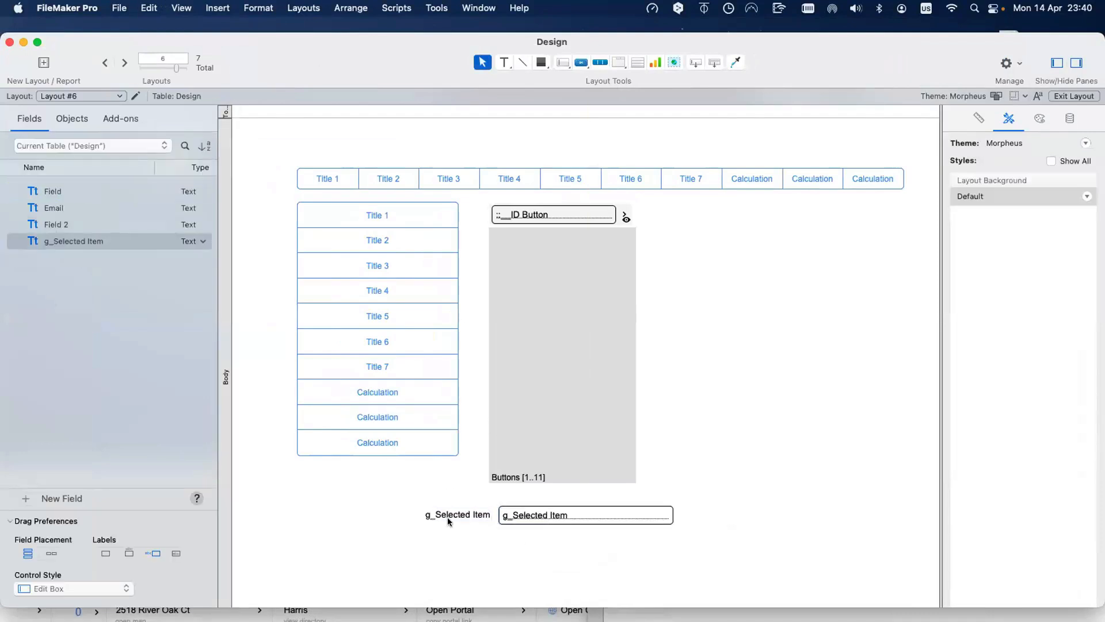
pyautogui.press('super+b')
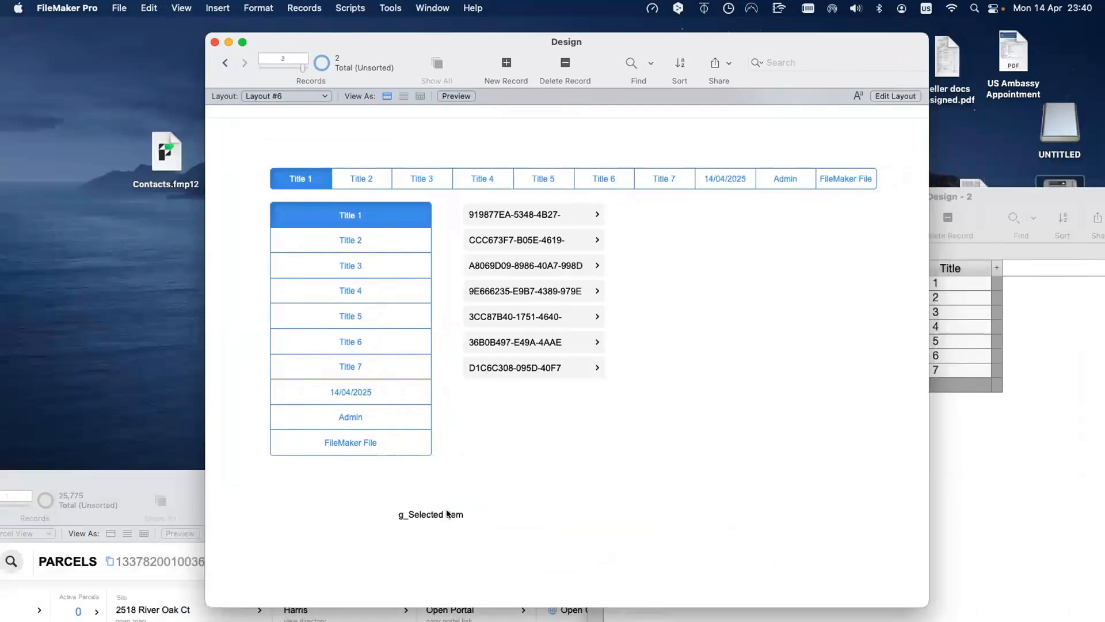
# Step: Copy the first record's ID from Design - 2 and paste it into g_Selected Item
pyautogui.click(943, 443)
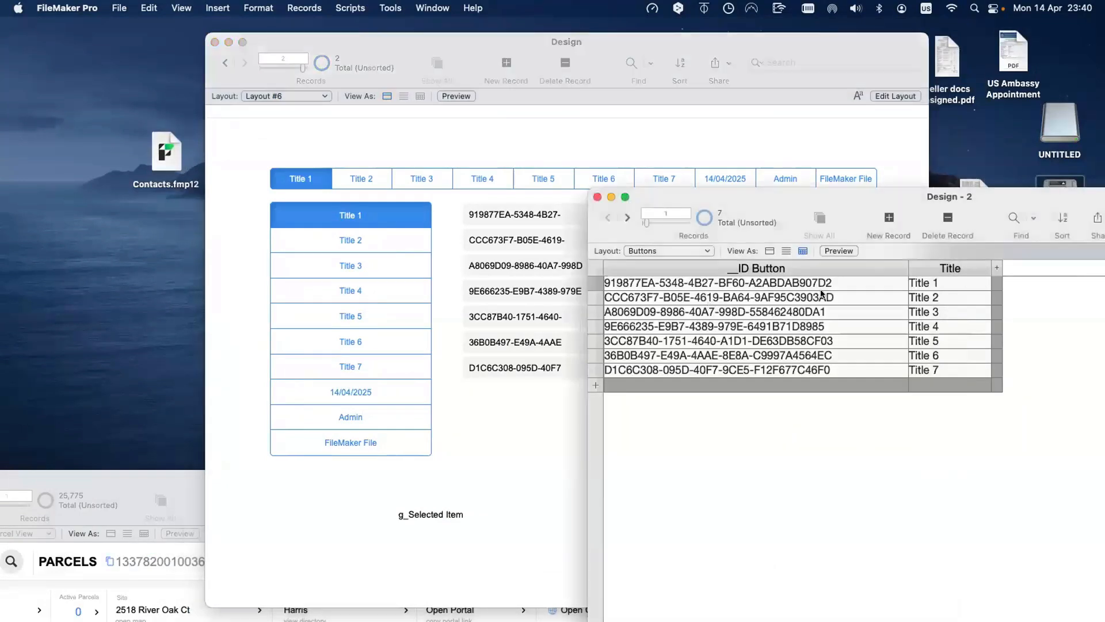
pyautogui.click(860, 277)
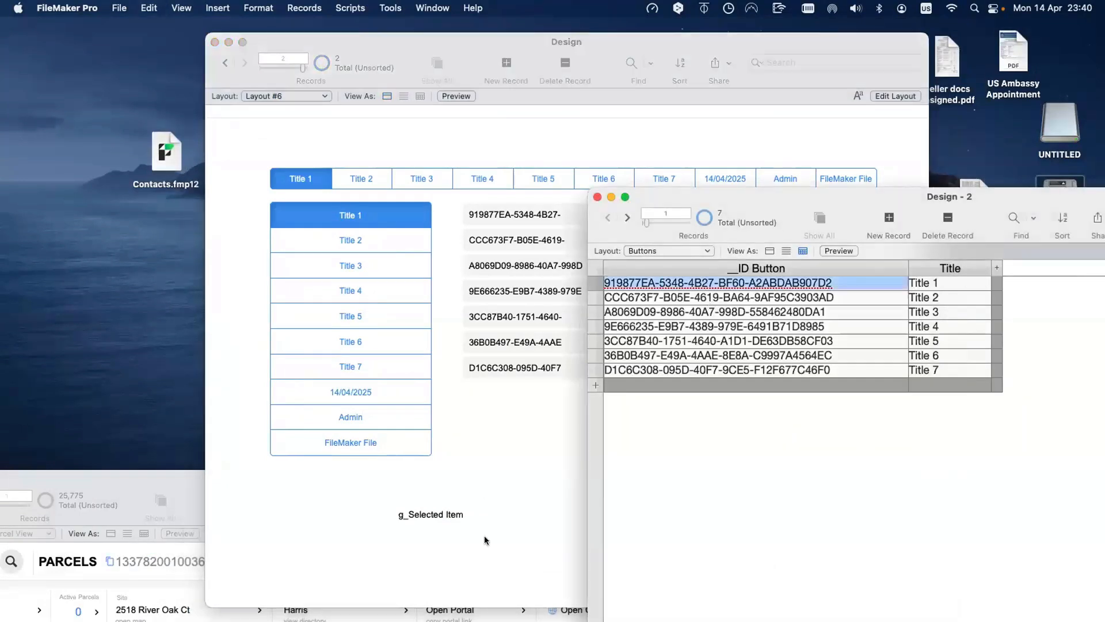
pyautogui.click(489, 521)
pyautogui.click(489, 521)
pyautogui.write('919877EA-5348-4B27-BF60-A2ABDAB907D2')
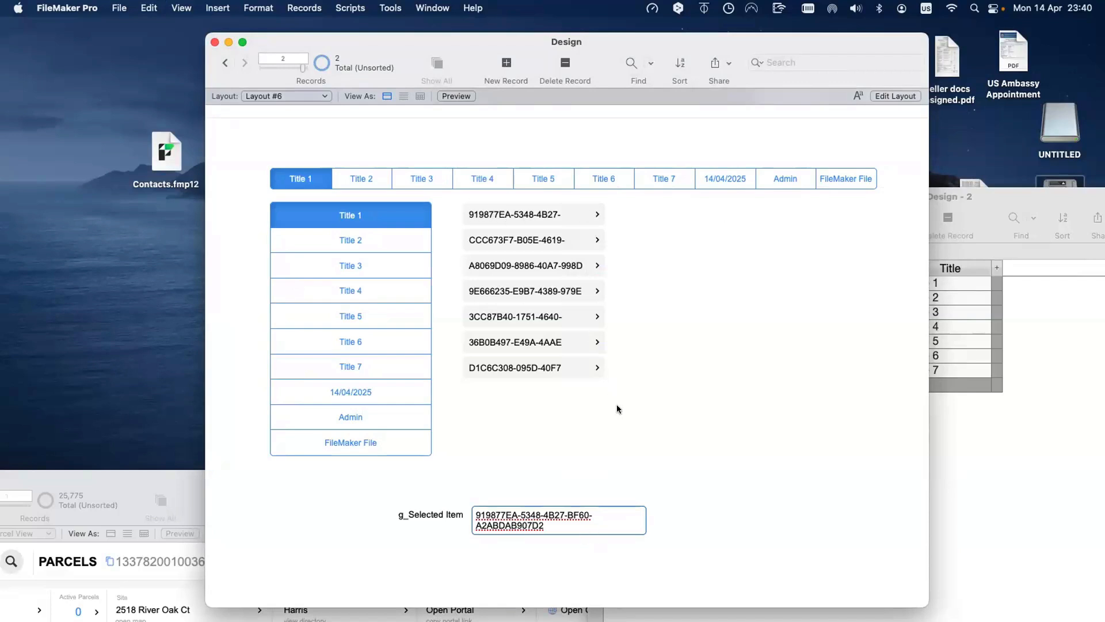
pyautogui.click(615, 433)
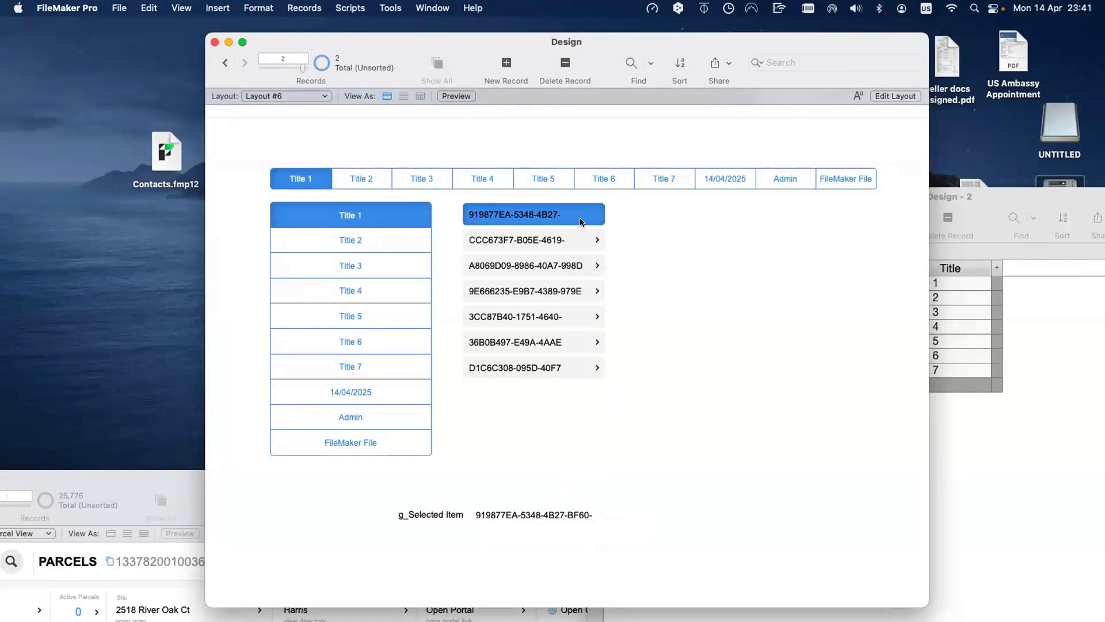
# Step: Click portal rows 2 through 5 and back up to row 1, then return to Layout mode
pyautogui.scroll(-1, 577, 217)
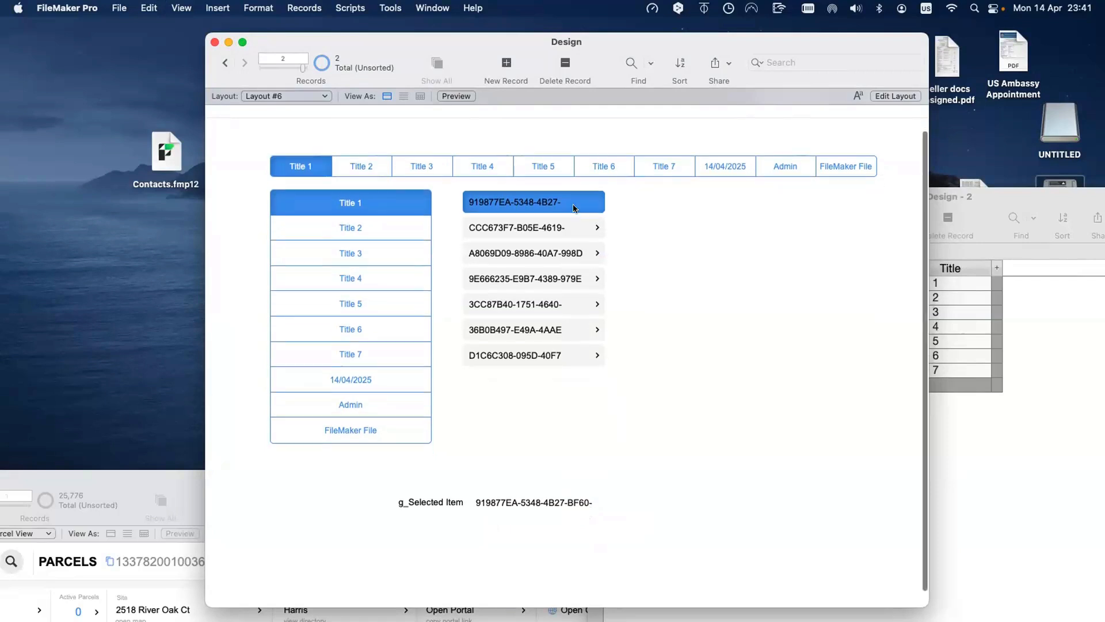
pyautogui.scroll(1, 575, 208)
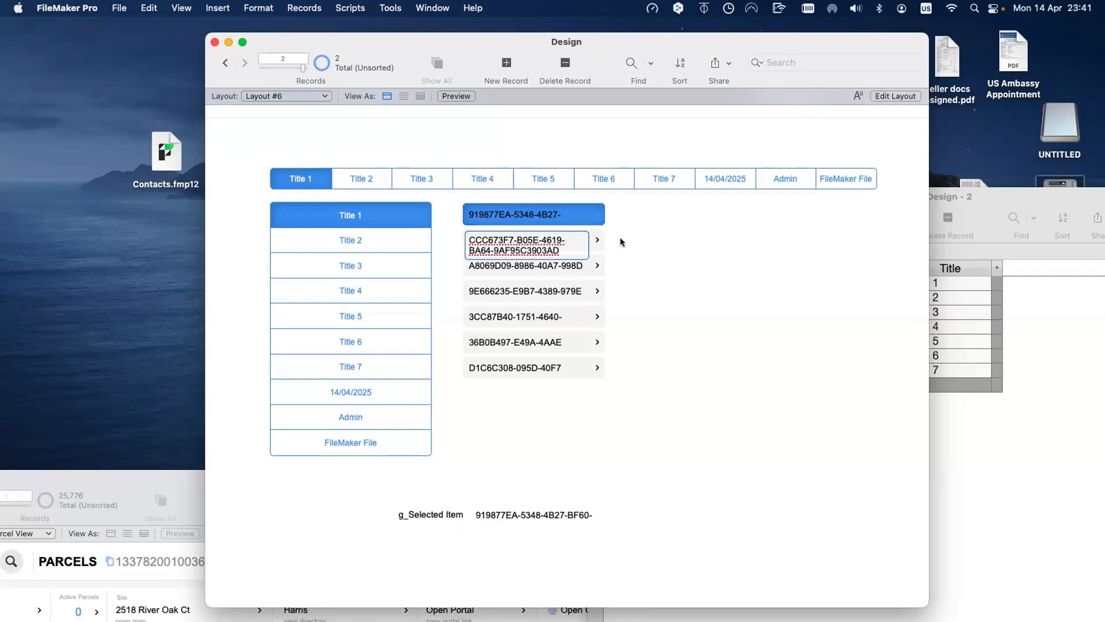
pyautogui.click(593, 241)
pyautogui.click(594, 265)
pyautogui.click(596, 291)
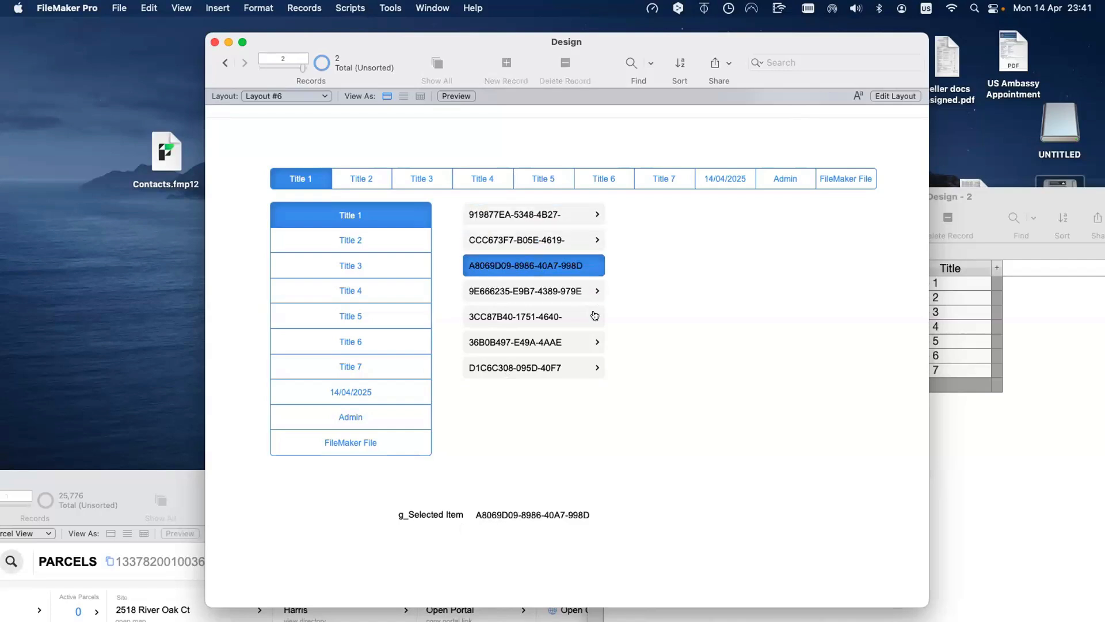
pyautogui.click(595, 317)
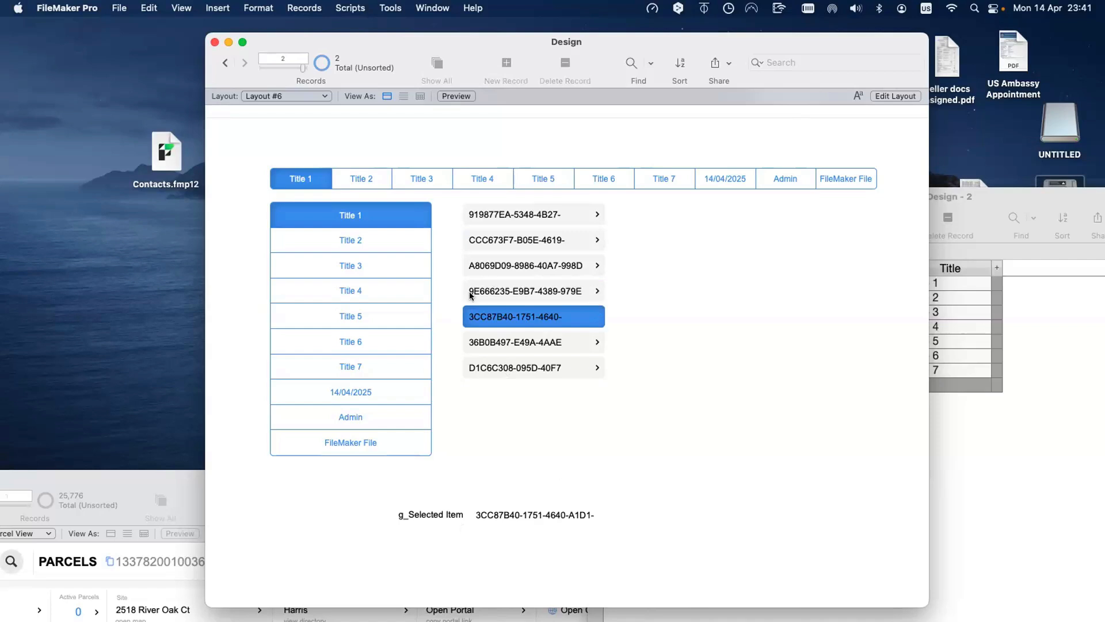
pyautogui.click(595, 288)
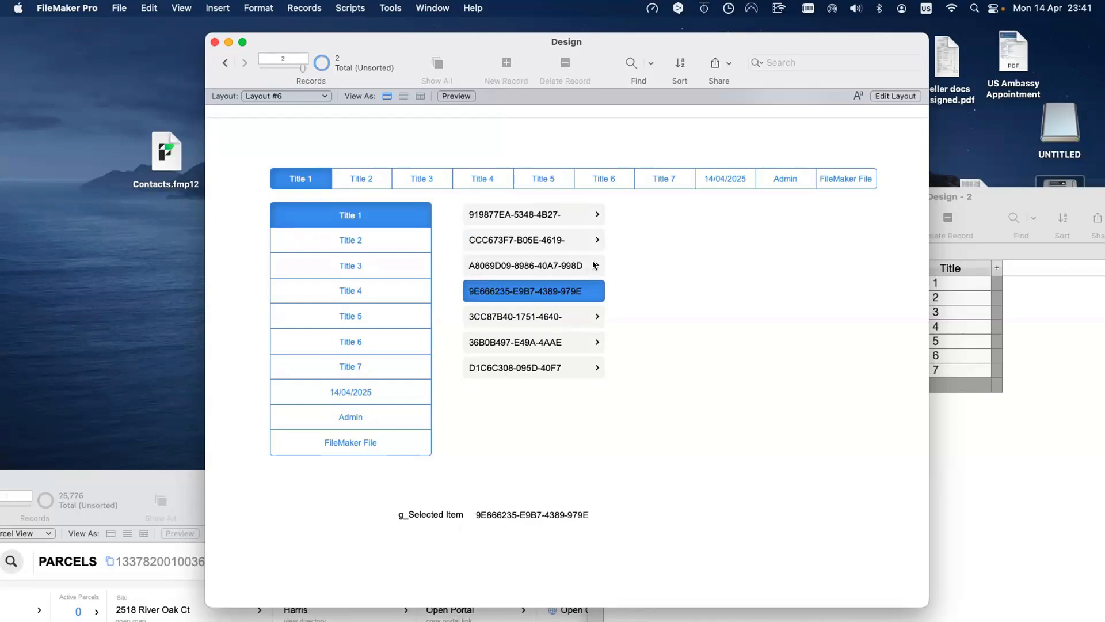
pyautogui.click(595, 264)
pyautogui.click(595, 231)
pyautogui.click(593, 217)
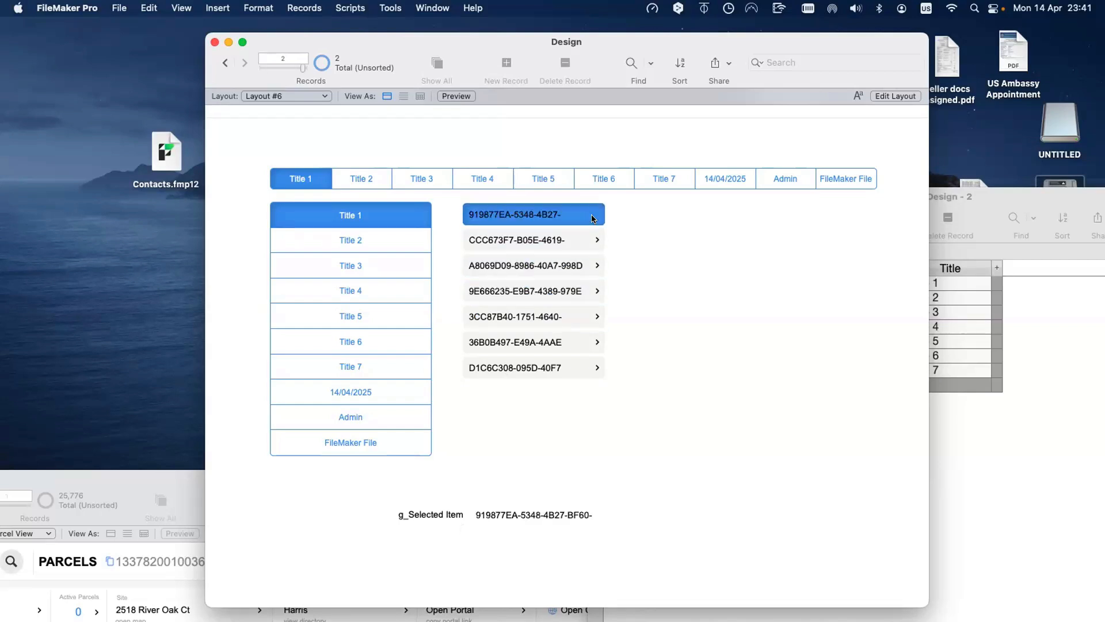
pyautogui.press('super+l')
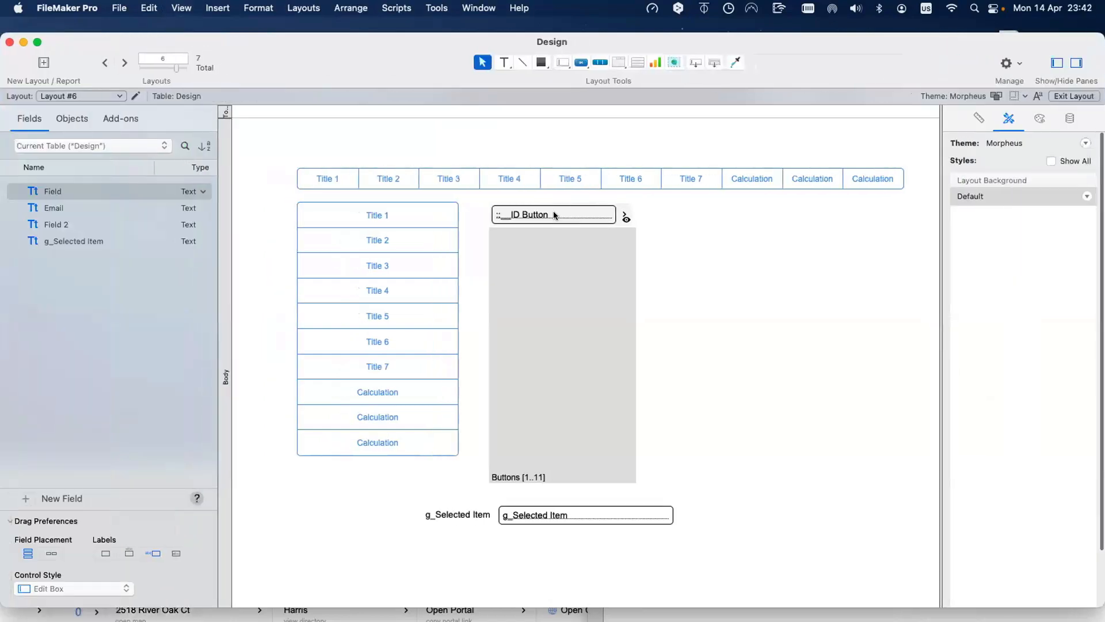
# Step: Switch the portal's edit box field to ::Title
pyautogui.doubleClick(554, 211)
pyautogui.click(513, 209)
pyautogui.press('Return')
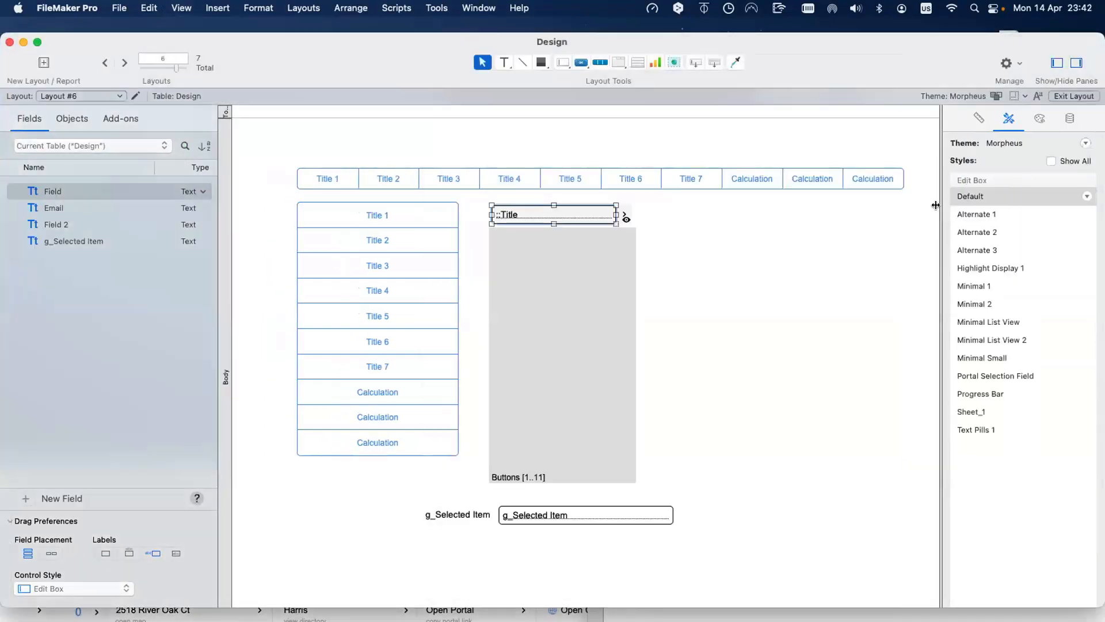
pyautogui.click(1070, 120)
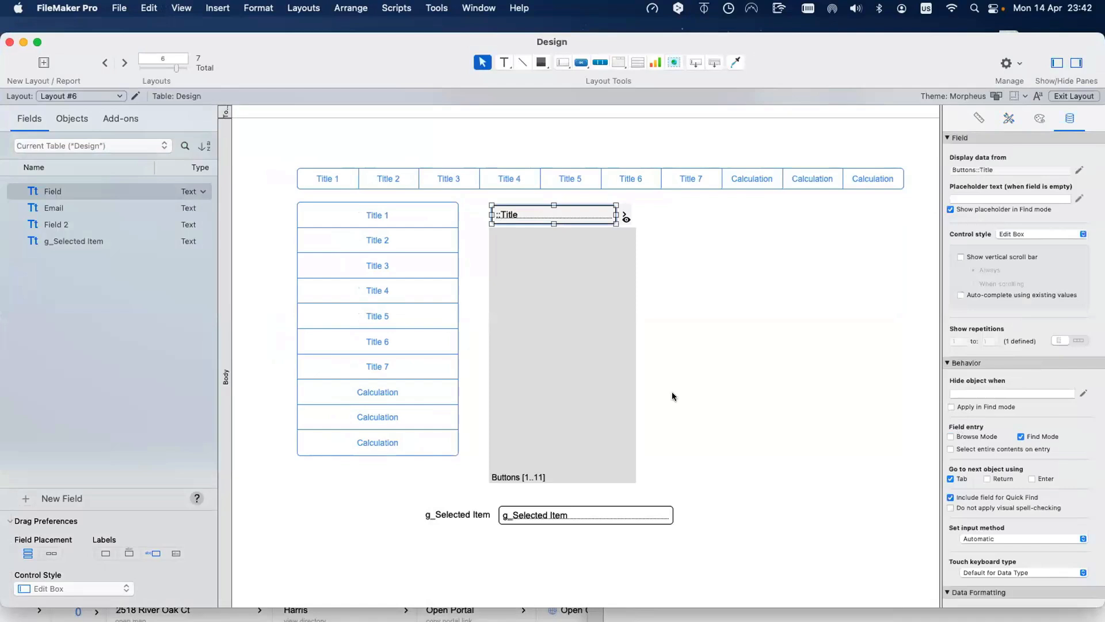
# Step: In Browse mode, click from Title 2 down to Title 7 and back up to test the highlight
pyautogui.press('super+b')
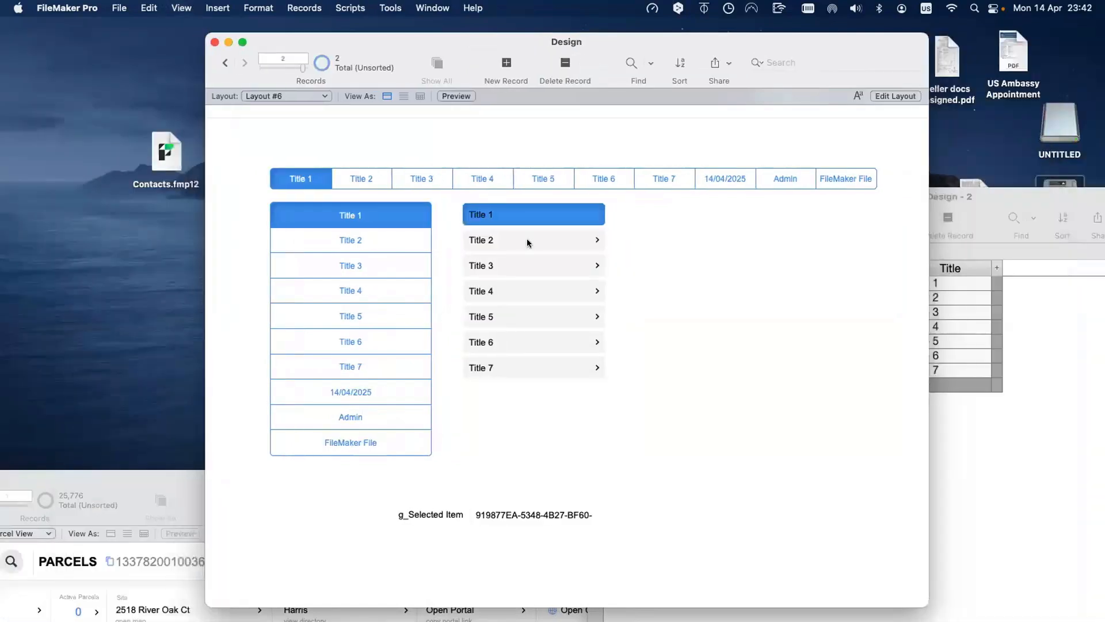
pyautogui.click(525, 242)
pyautogui.click(521, 265)
pyautogui.click(523, 292)
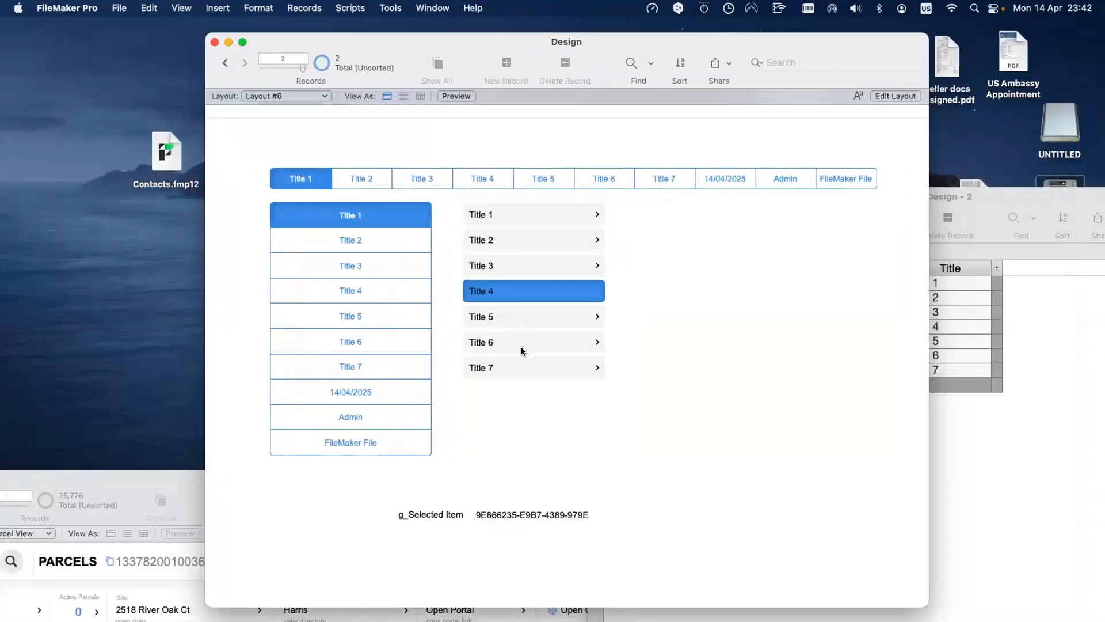
pyautogui.click(523, 316)
pyautogui.click(522, 342)
pyautogui.click(523, 367)
pyautogui.click(524, 342)
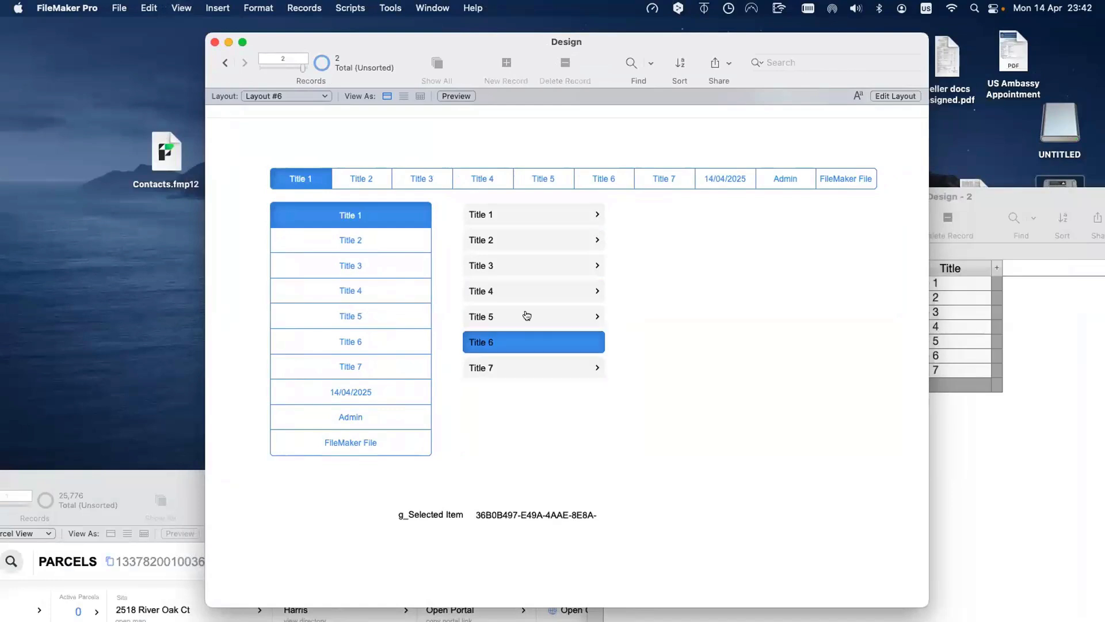
pyautogui.click(524, 317)
pyautogui.click(529, 290)
pyautogui.click(531, 265)
pyautogui.click(534, 241)
pyautogui.click(545, 216)
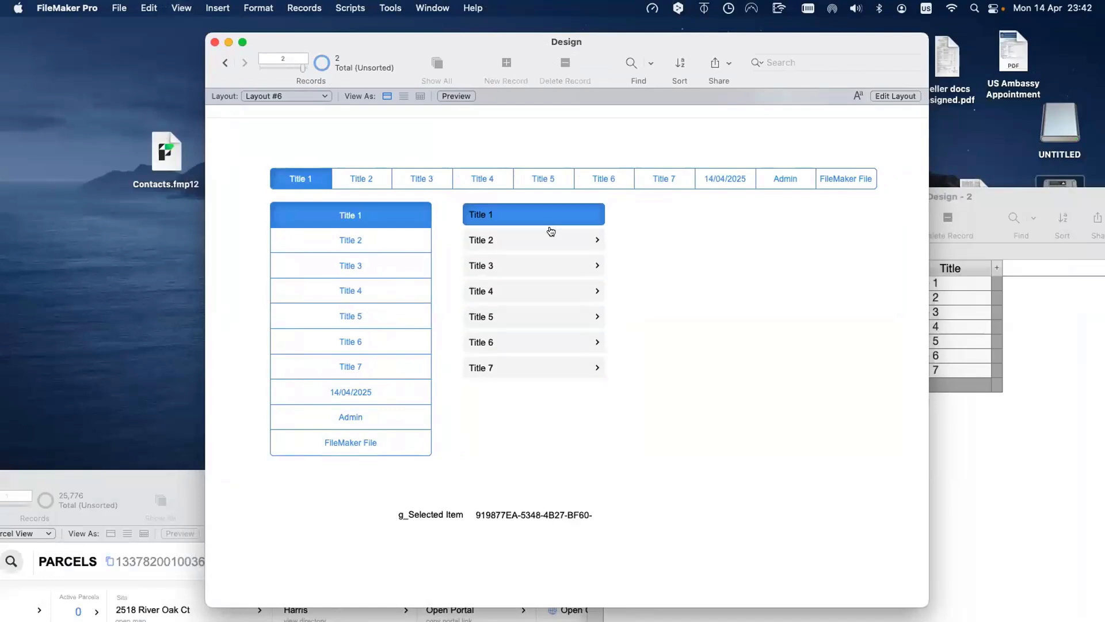
pyautogui.click(547, 244)
# Step: Clear the value stored in g_Selected Item
pyautogui.click(553, 518)
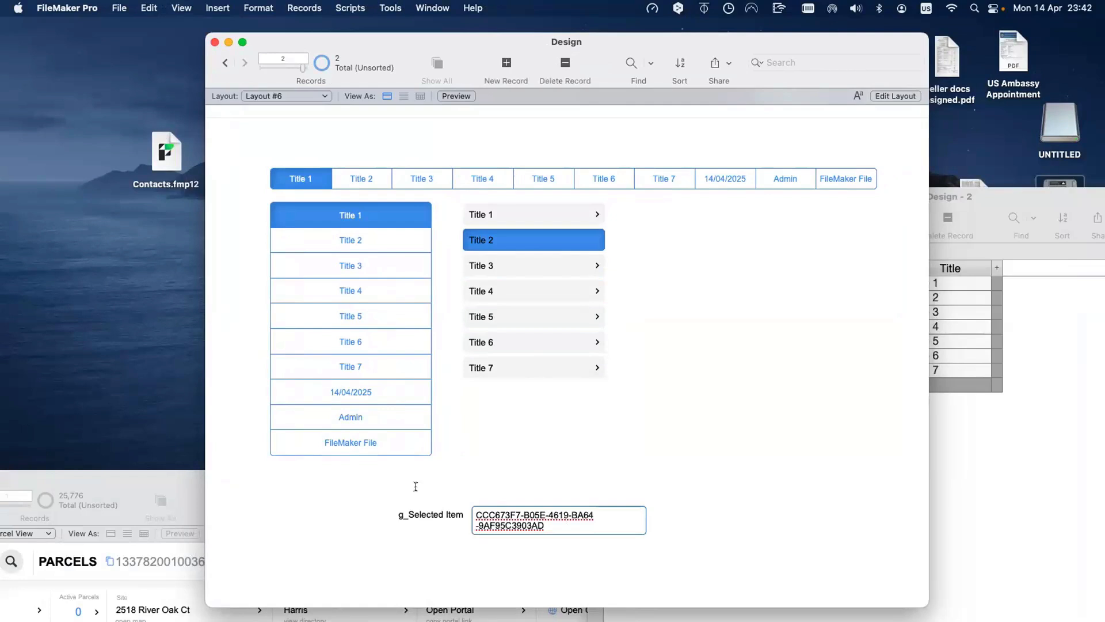
pyautogui.press('super+a')
pyautogui.press('BackSpace')
pyautogui.click(468, 475)
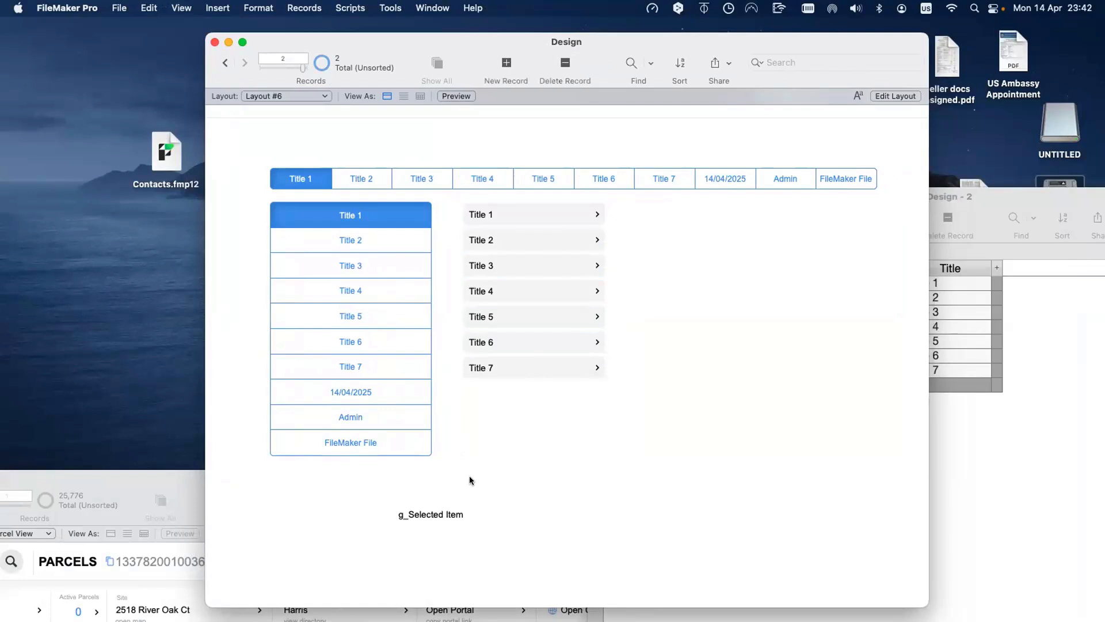
# Step: Click Title 1 through Title 7, then Title 6 and Title 5, to retest highlighting
pyautogui.click(547, 213)
pyautogui.click(544, 241)
pyautogui.click(545, 265)
pyautogui.click(538, 293)
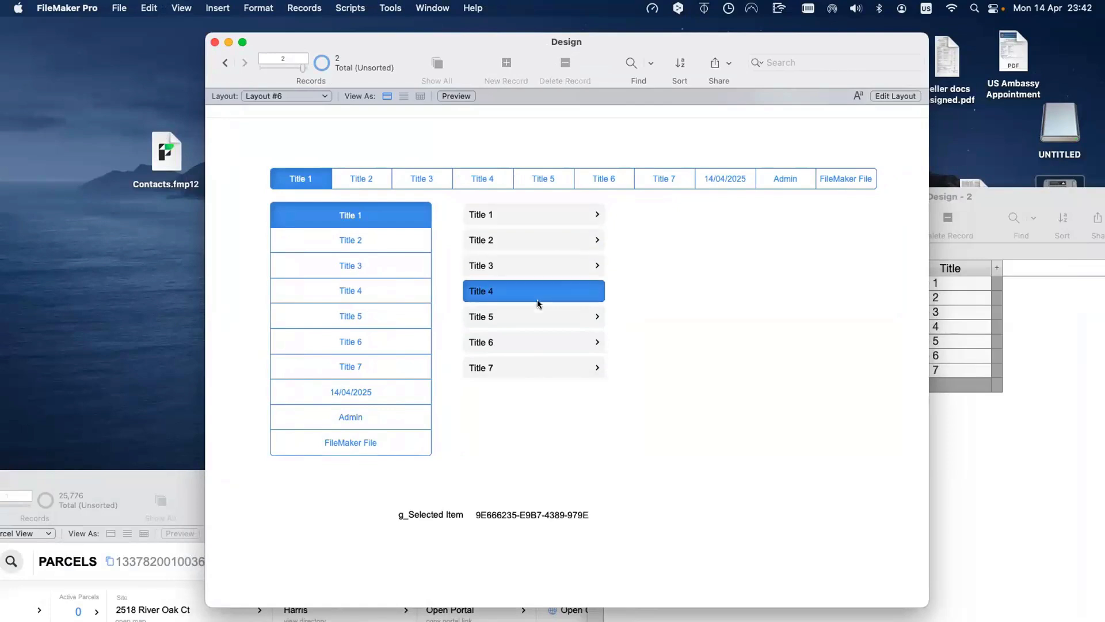
pyautogui.click(539, 315)
pyautogui.click(537, 345)
pyautogui.click(540, 368)
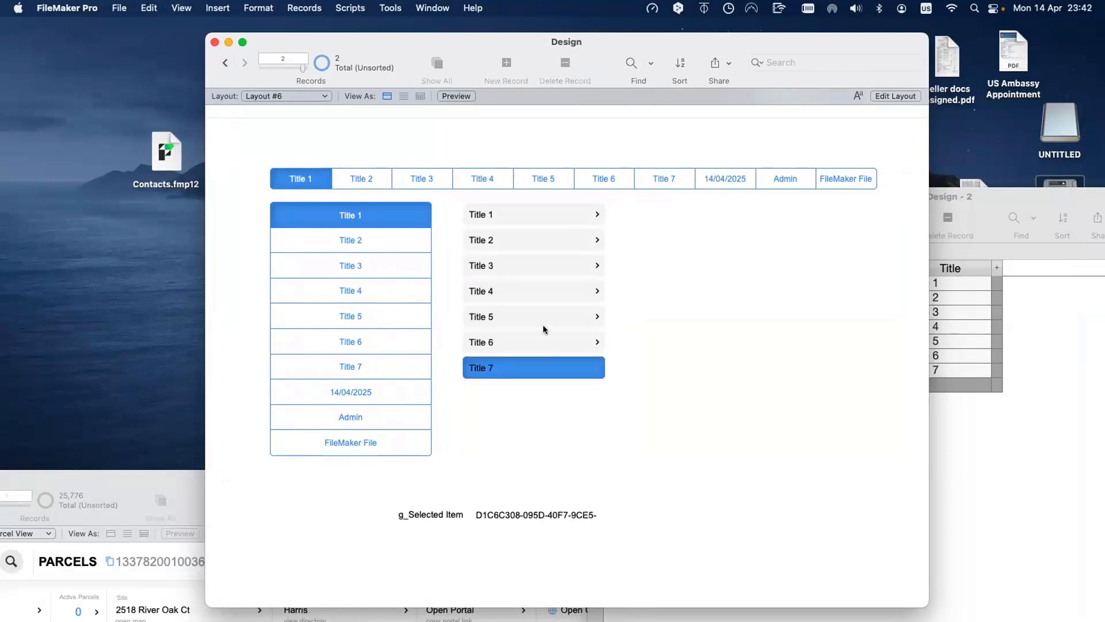
pyautogui.click(543, 334)
pyautogui.click(544, 323)
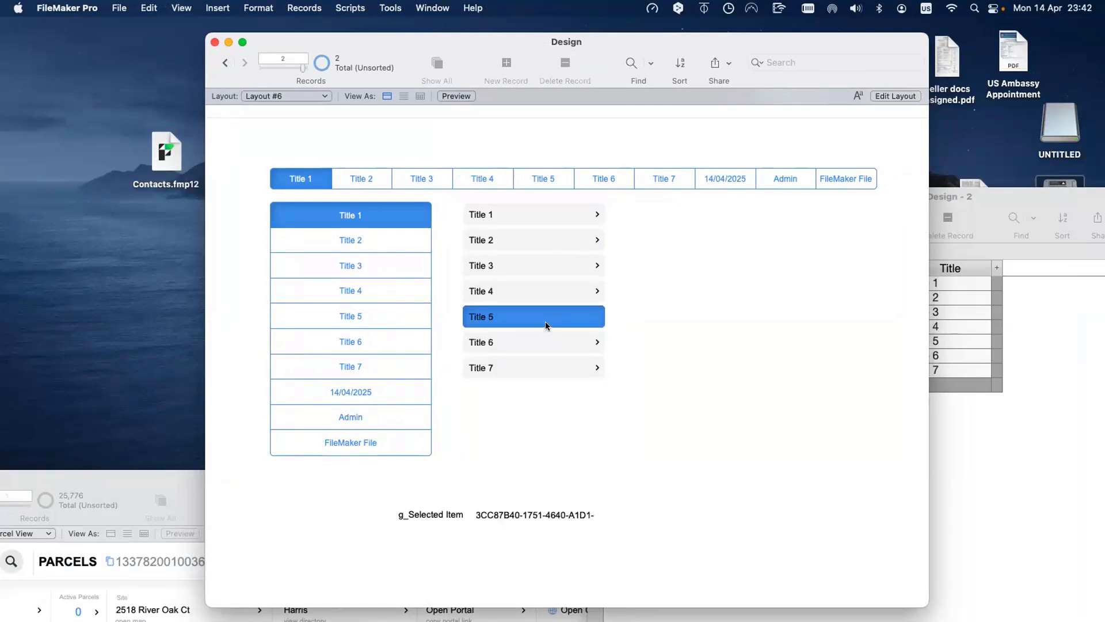
# Step: Toggle to Layout and back, click Title 4 up to Title 1, then reopen Layout mode
pyautogui.press('super+l')
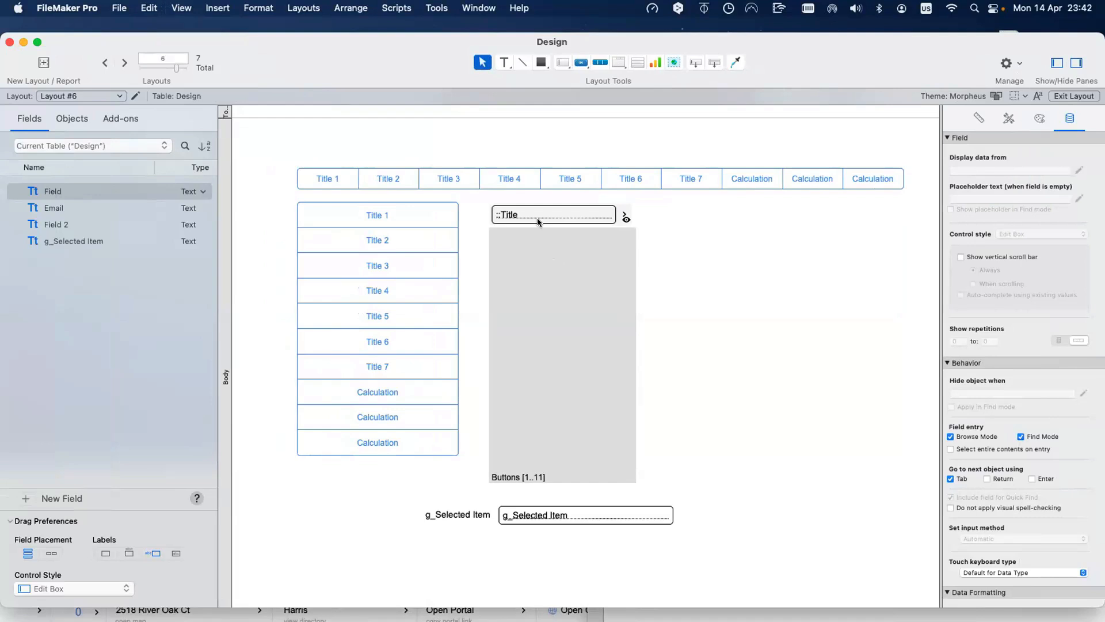
pyautogui.press('super+b')
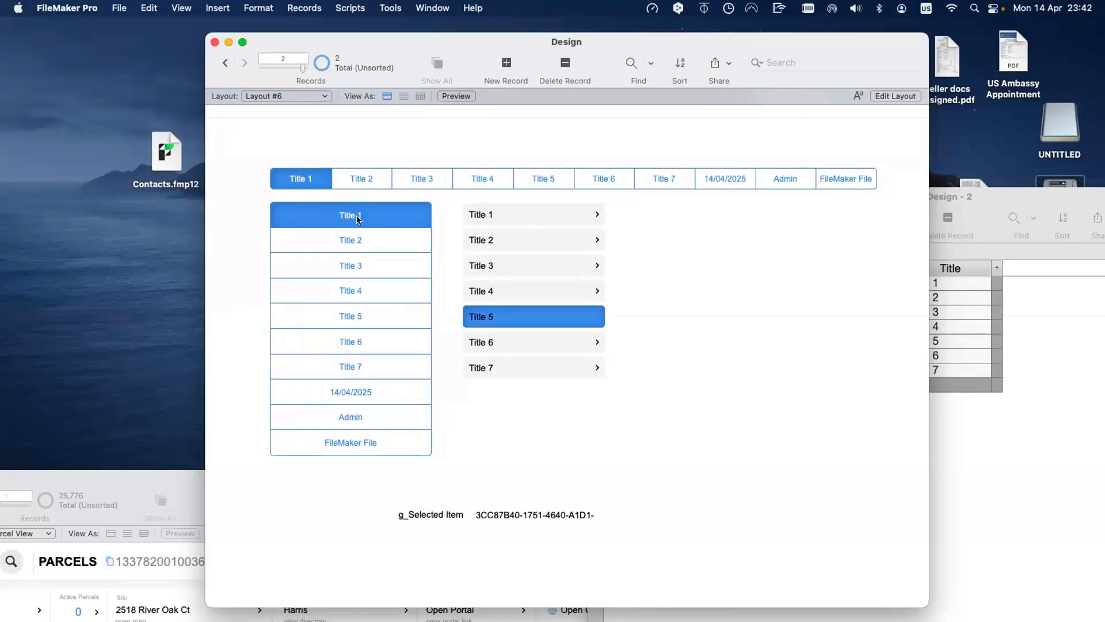
pyautogui.click(500, 289)
pyautogui.click(495, 265)
pyautogui.click(494, 242)
pyautogui.click(496, 217)
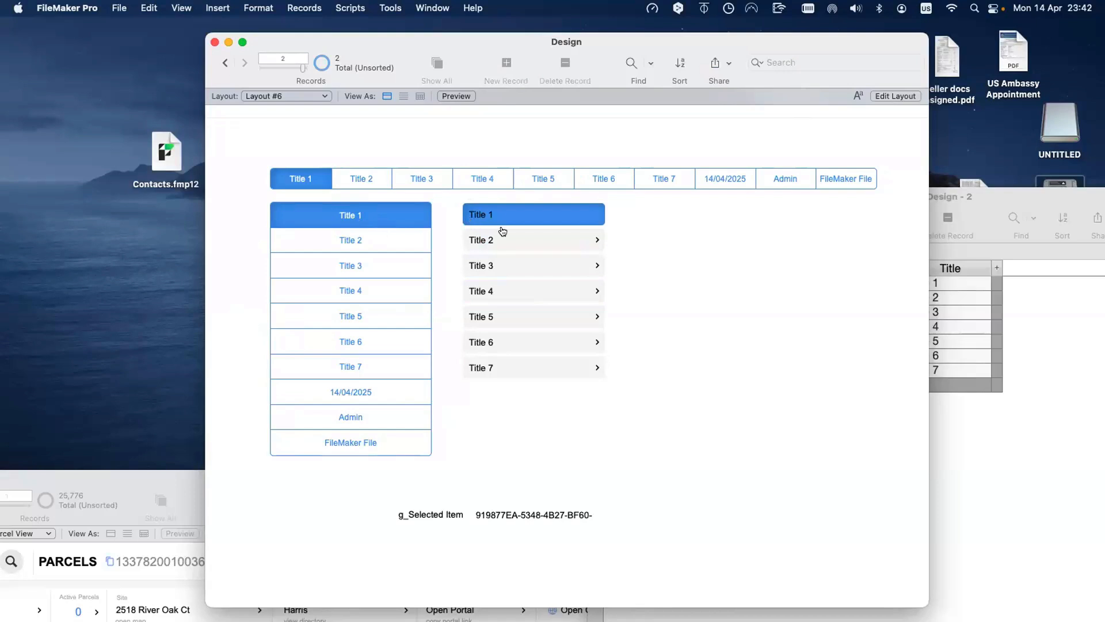
pyautogui.press('super+l')
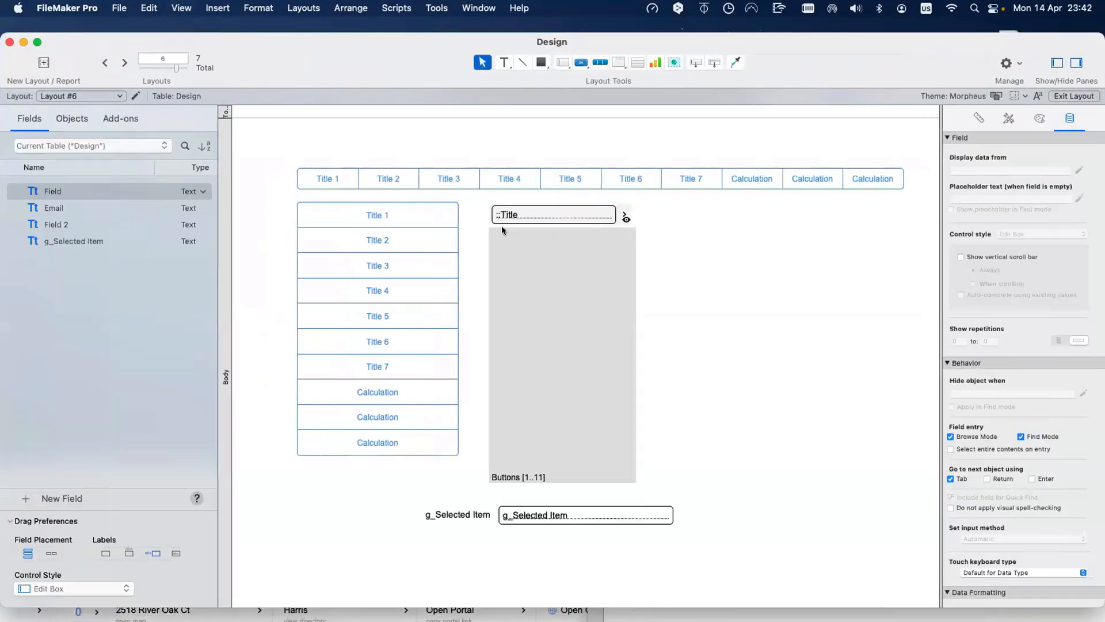
# Step: Toggle the visibility of the portal's two overlapping buttons in the Objects list
pyautogui.click(624, 217)
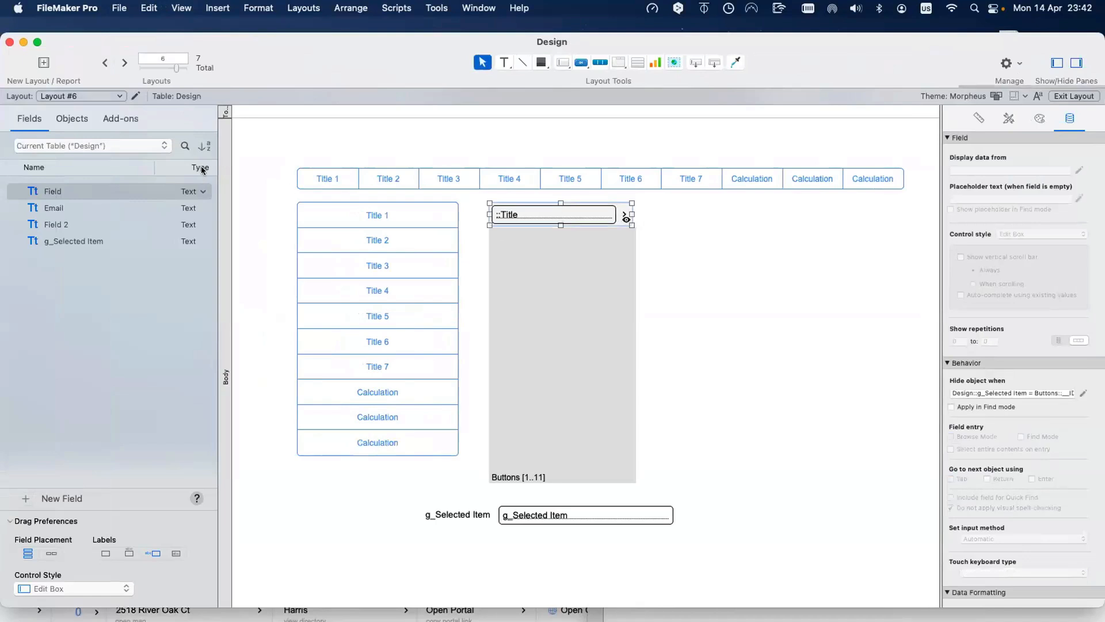
pyautogui.click(71, 118)
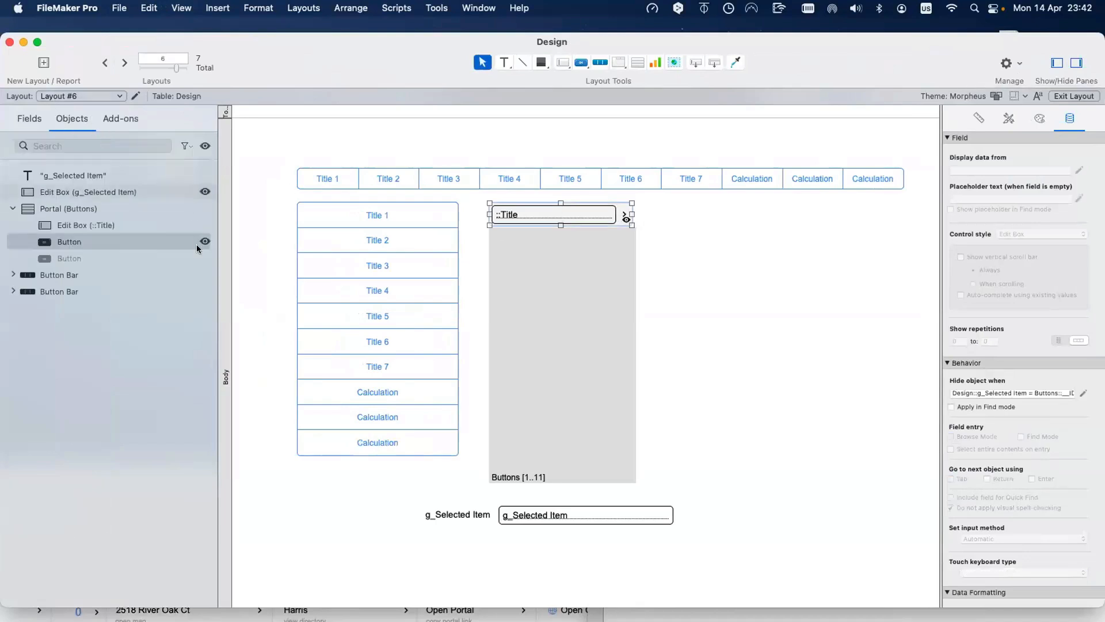
pyautogui.click(161, 240)
pyautogui.click(203, 243)
pyautogui.click(203, 255)
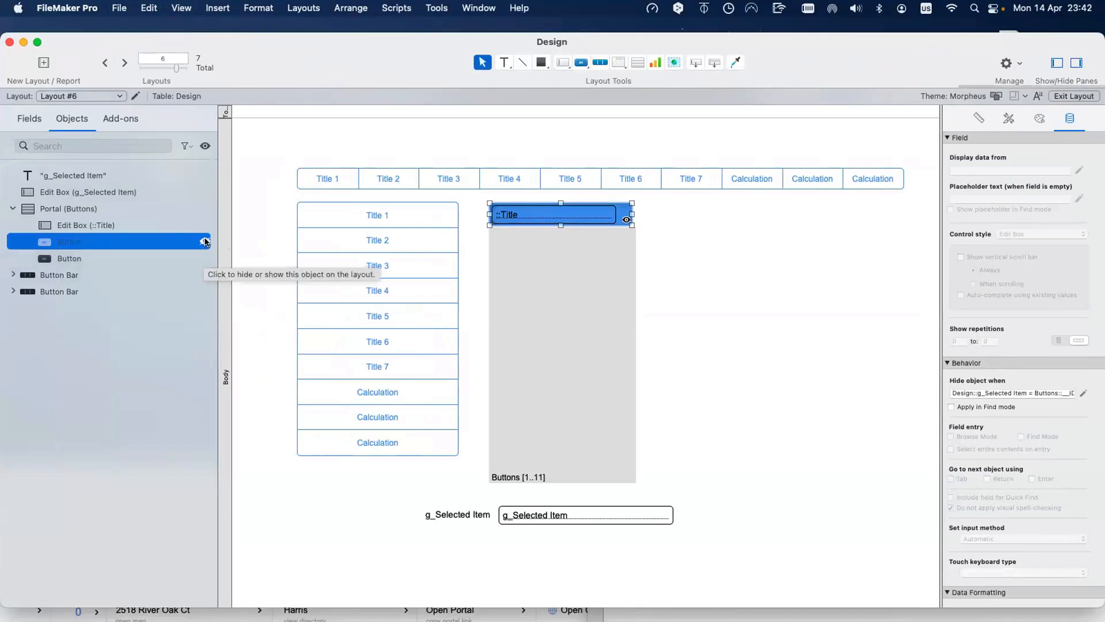
pyautogui.click(204, 242)
pyautogui.click(203, 257)
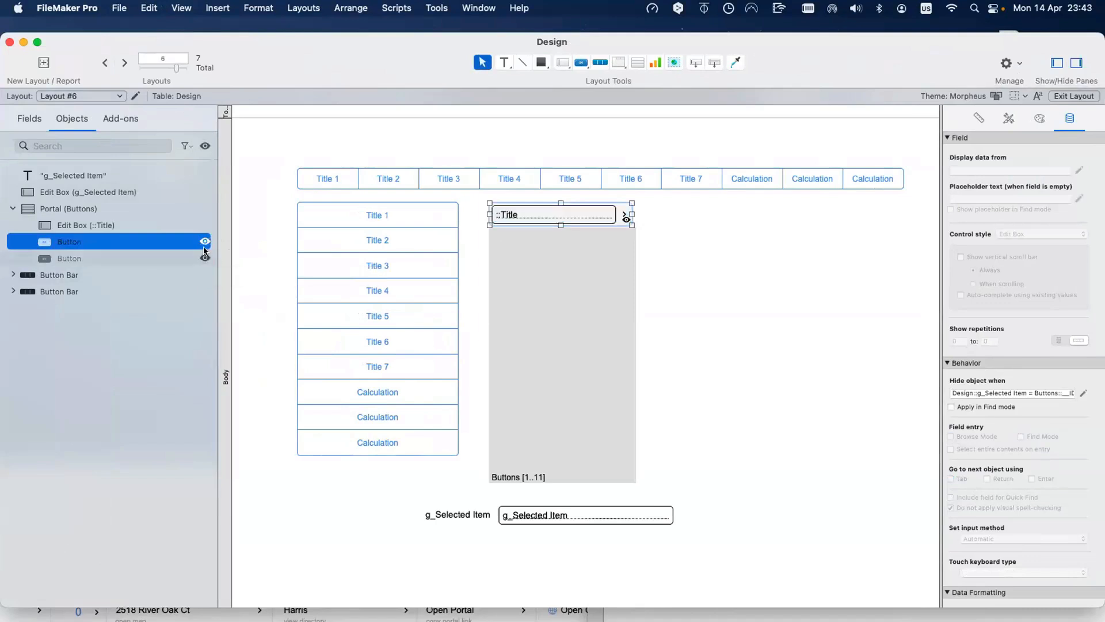
pyautogui.click(204, 258)
pyautogui.click(205, 241)
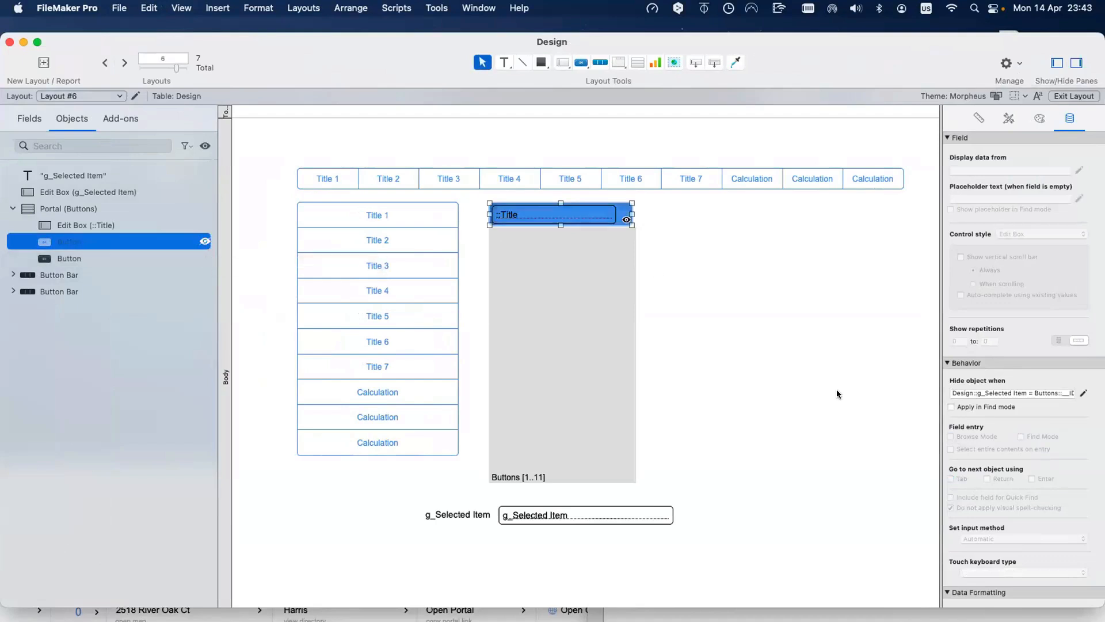
# Step: Review the button's Hide object when calculation, then select the portal's Title edit box
pyautogui.click(1082, 393)
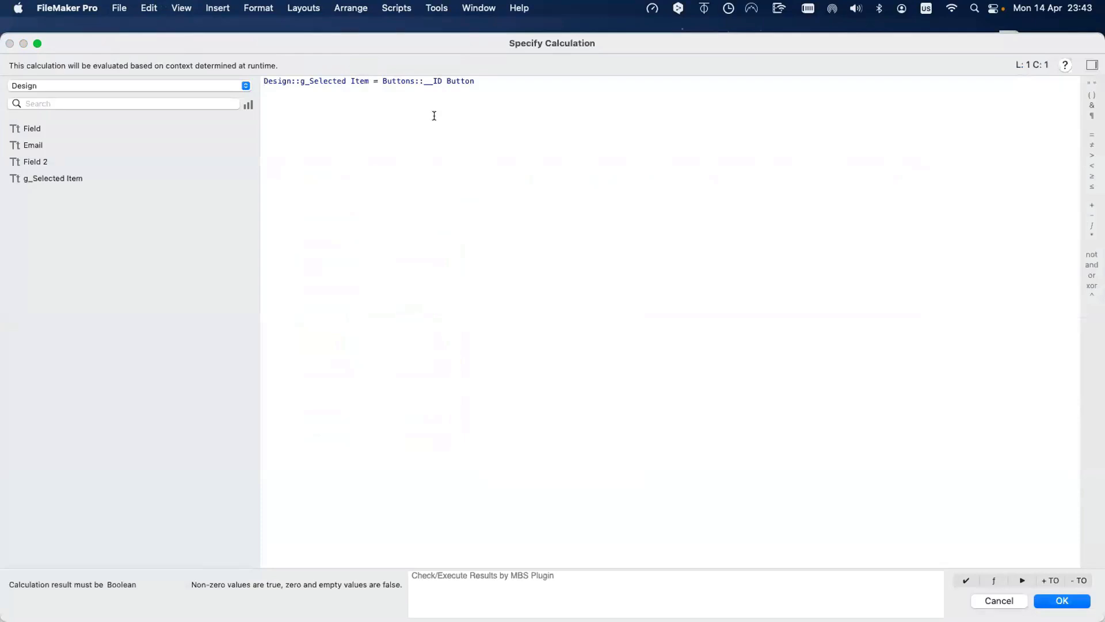
pyautogui.press('Return')
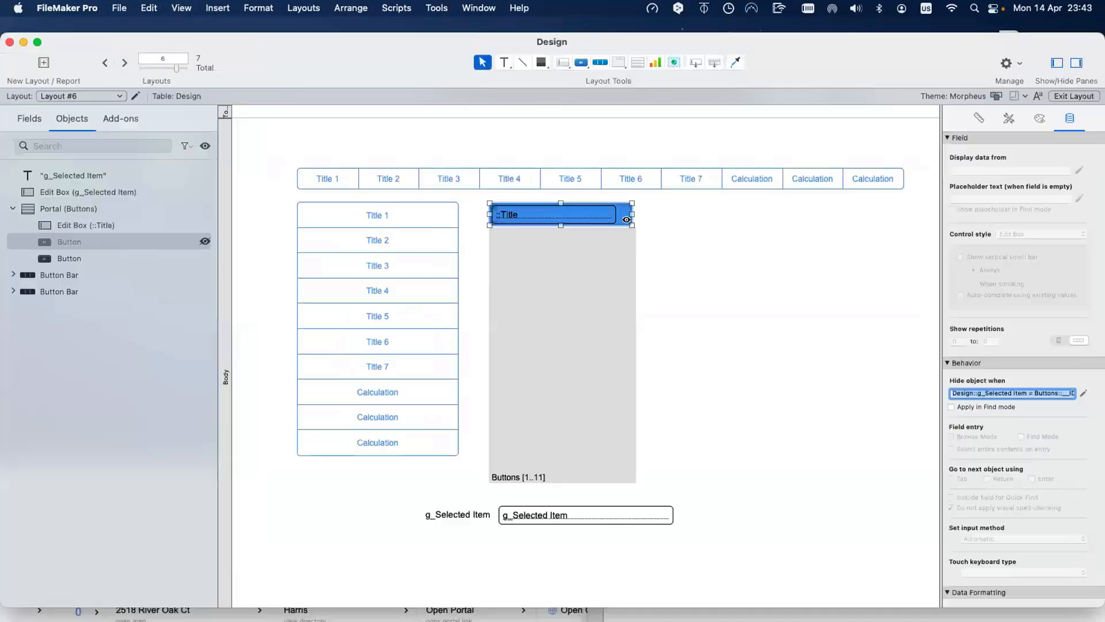
pyautogui.click(555, 212)
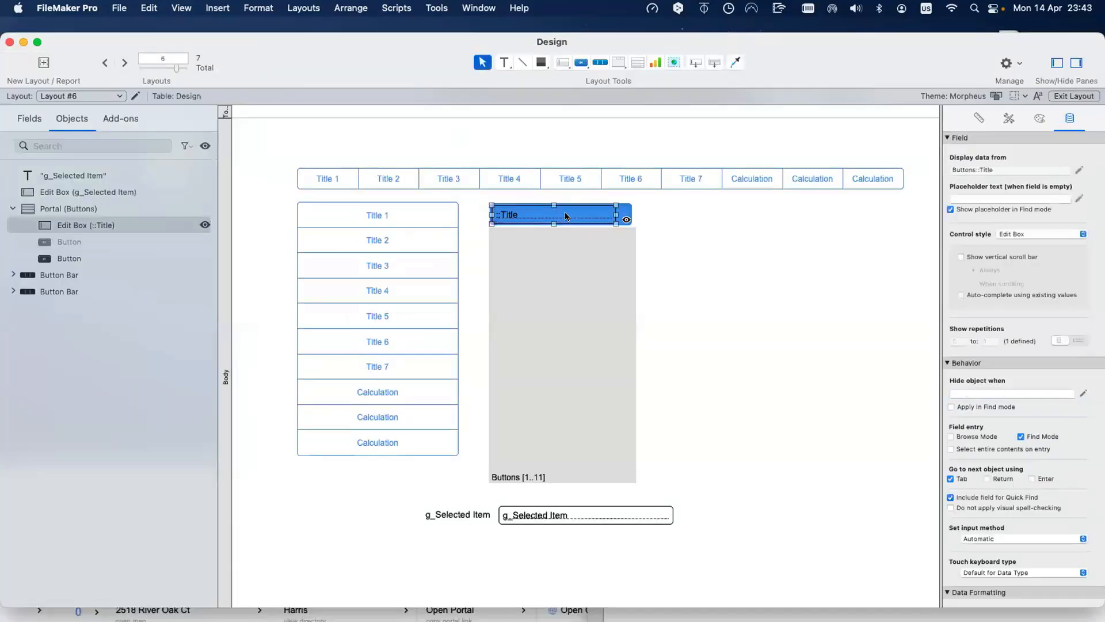
pyautogui.rightClick(566, 216)
# Step: Add a Title conditional format with formula Design::g_Selected Item = Buttons::__ID Button
pyautogui.click(644, 373)
pyautogui.click(702, 374)
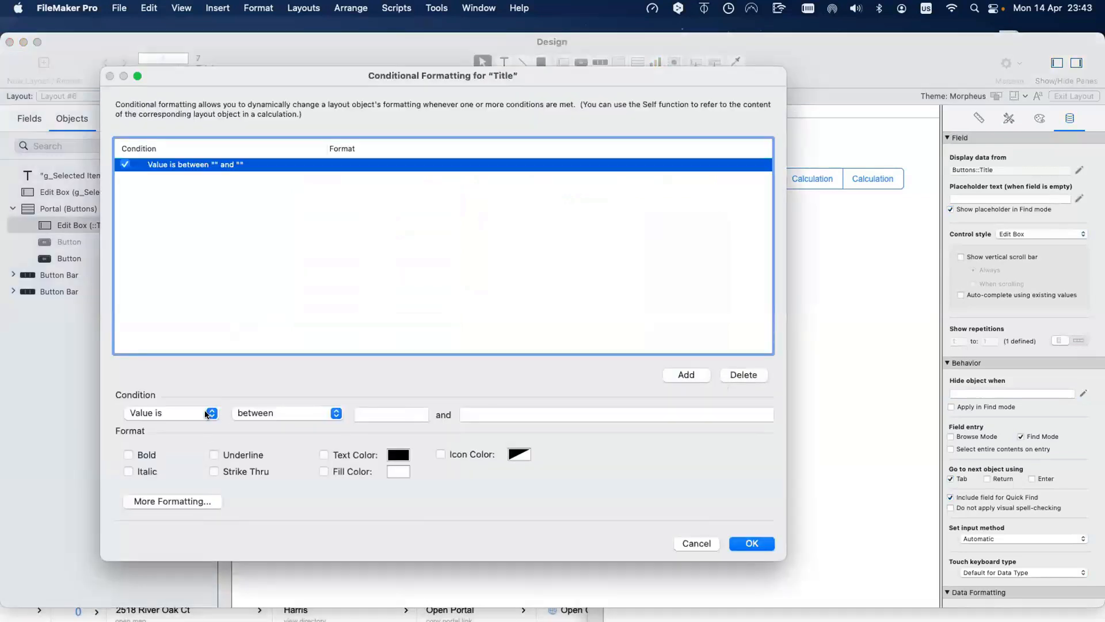
pyautogui.click(207, 415)
pyautogui.click(151, 433)
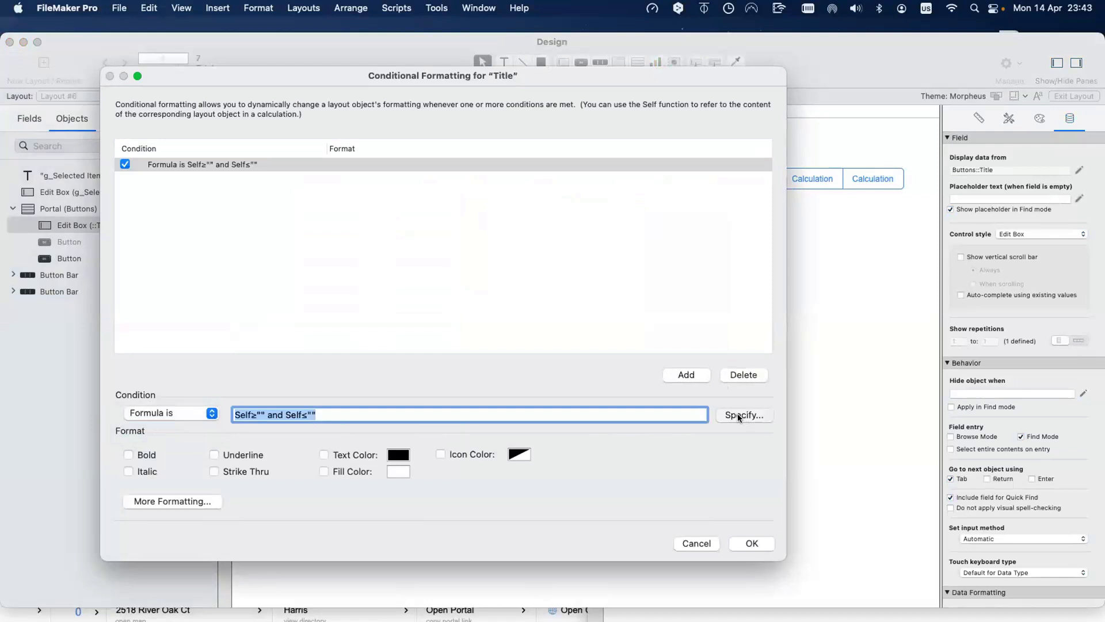
pyautogui.click(737, 413)
pyautogui.press('super+a')
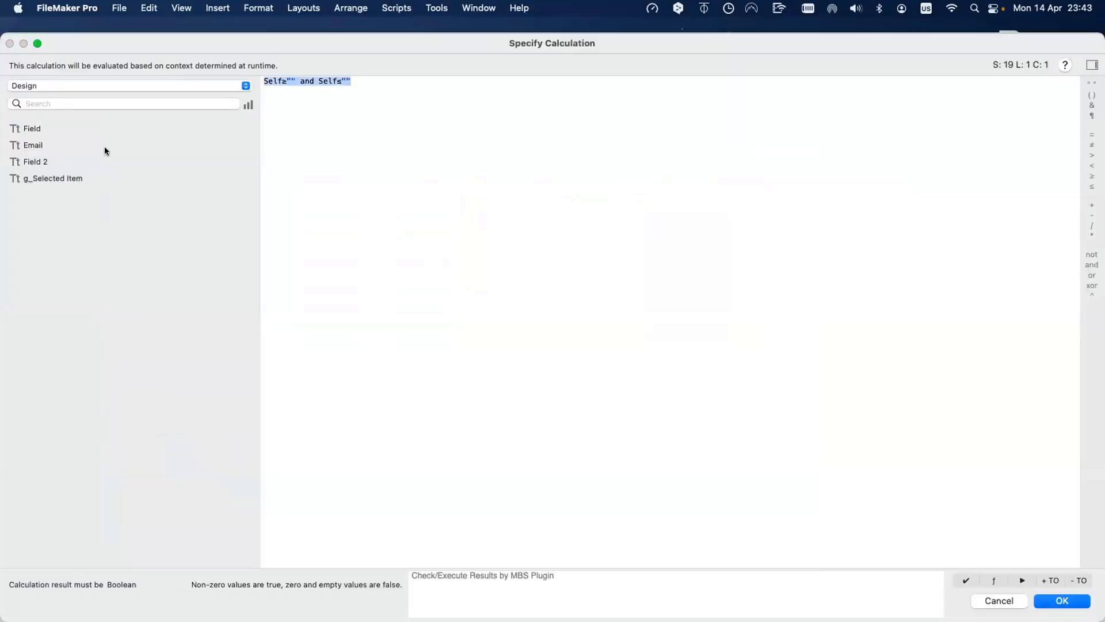
pyautogui.doubleClick(85, 179)
pyautogui.write('=')
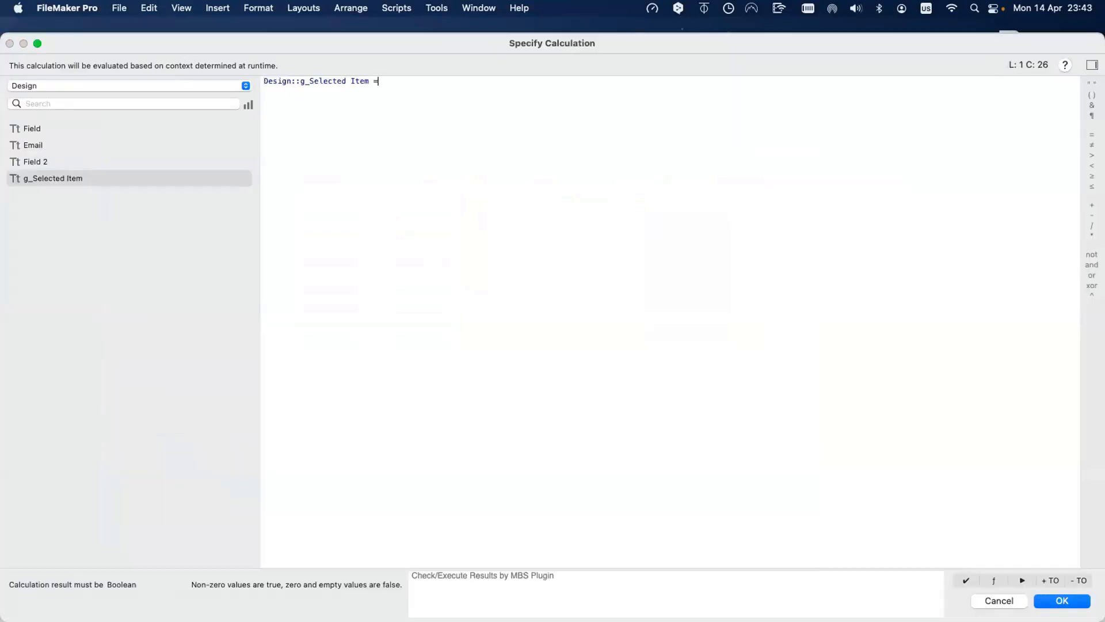
pyautogui.click(94, 87)
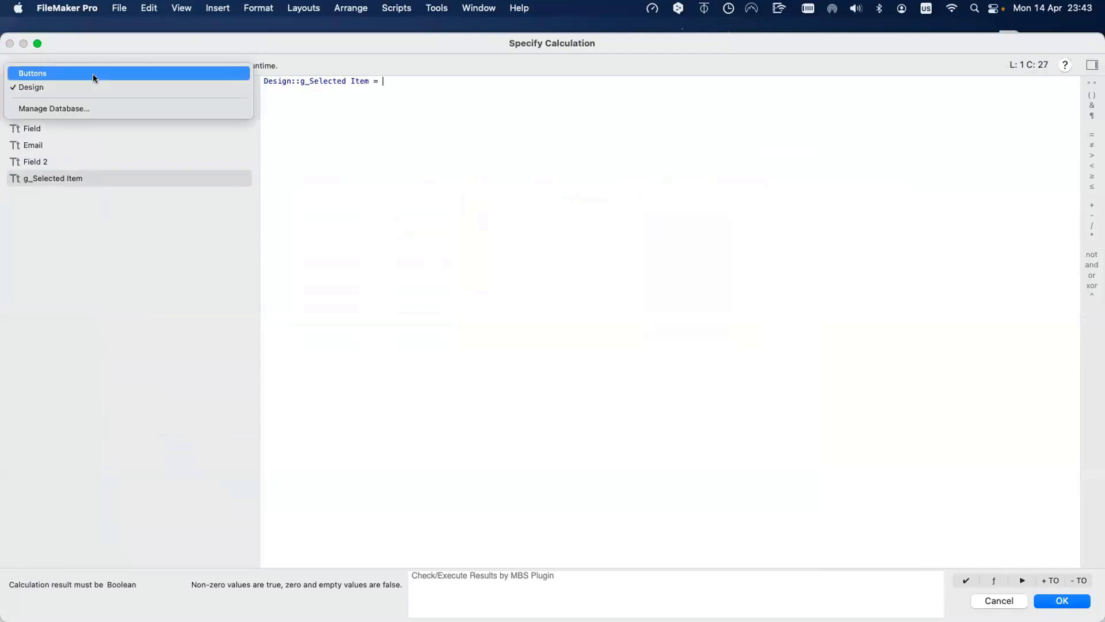
pyautogui.click(94, 77)
pyautogui.doubleClick(85, 125)
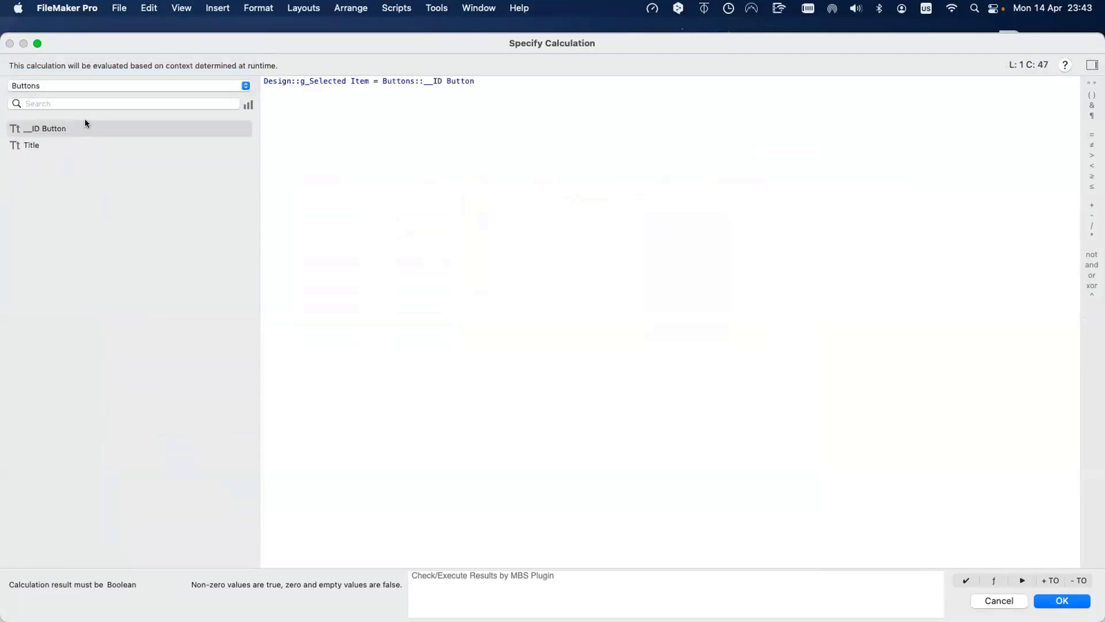
pyautogui.press('Return')
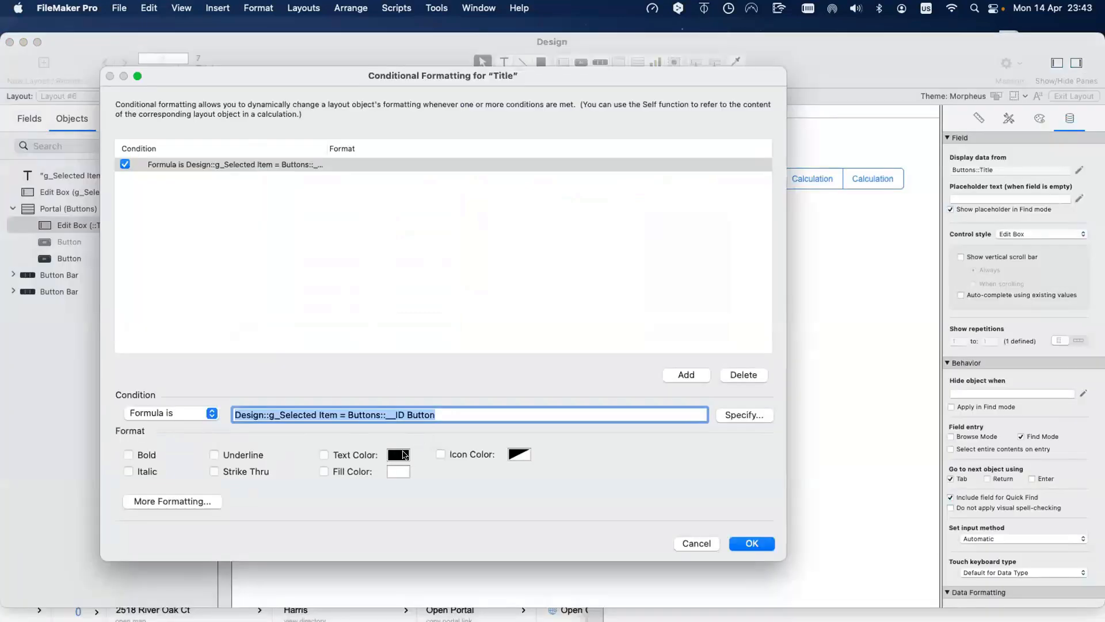
# Step: Set the condition's text colour to white, apply it, and return to Browse mode
pyautogui.click(398, 454)
pyautogui.click(355, 324)
pyautogui.click(761, 545)
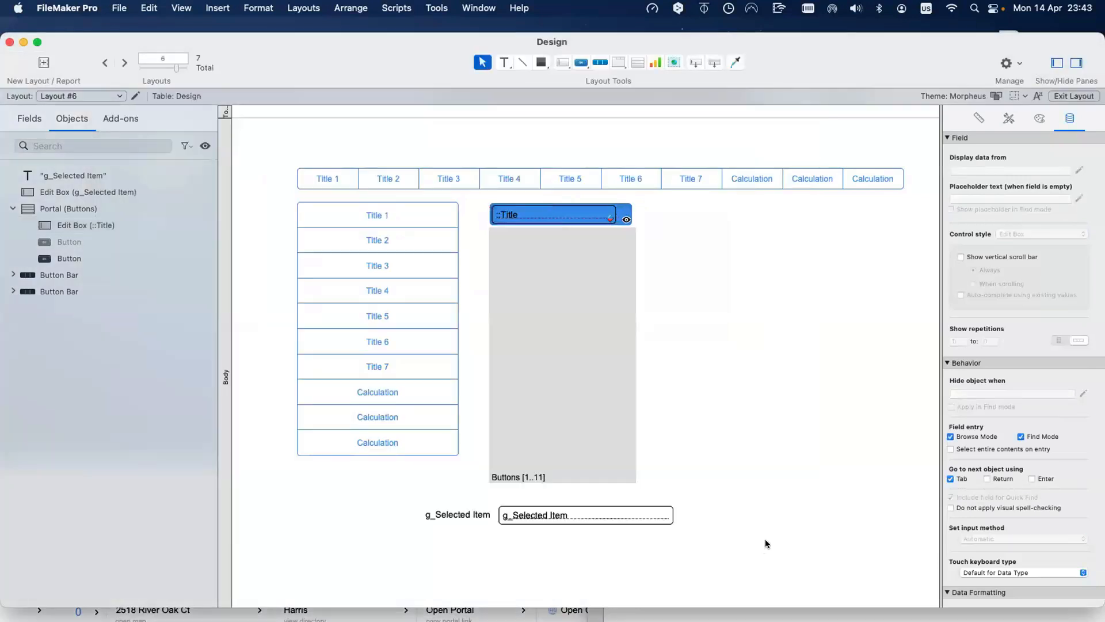
pyautogui.press('super+b')
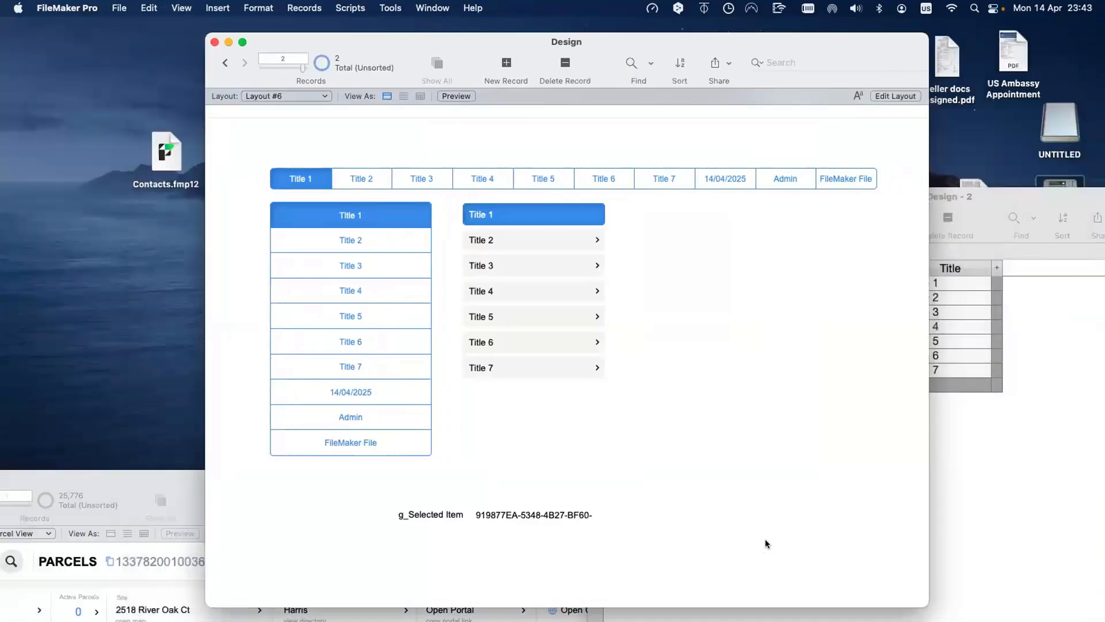
# Step: Click portal rows Title 2 through Title 7 to test the white-text highlight
pyautogui.click(547, 234)
pyautogui.click(547, 270)
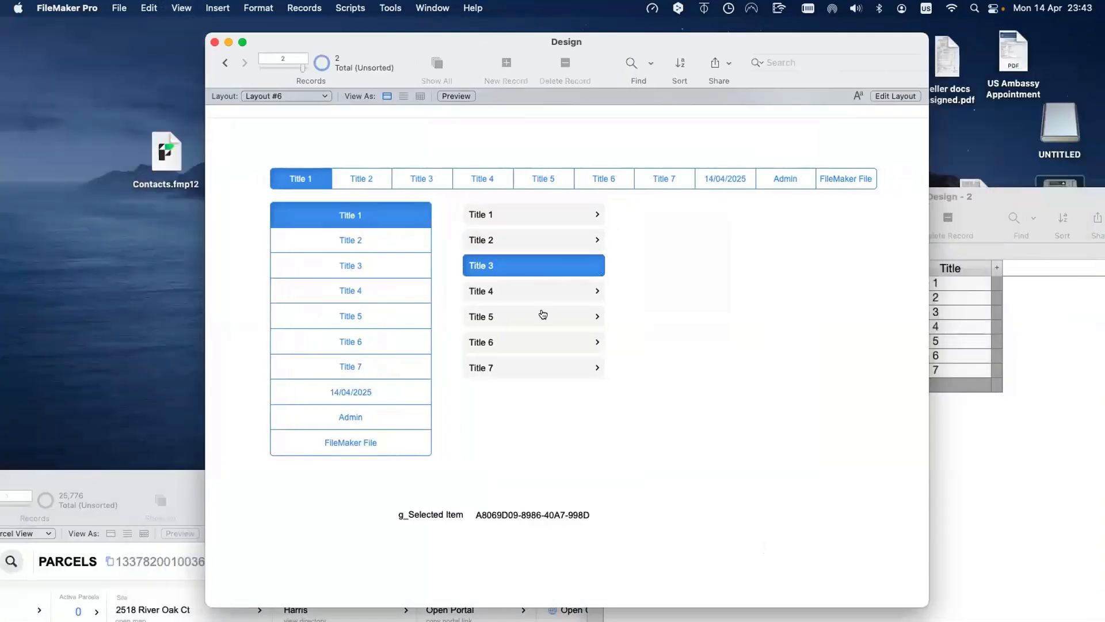
pyautogui.click(544, 294)
pyautogui.click(539, 317)
pyautogui.click(536, 348)
pyautogui.click(537, 363)
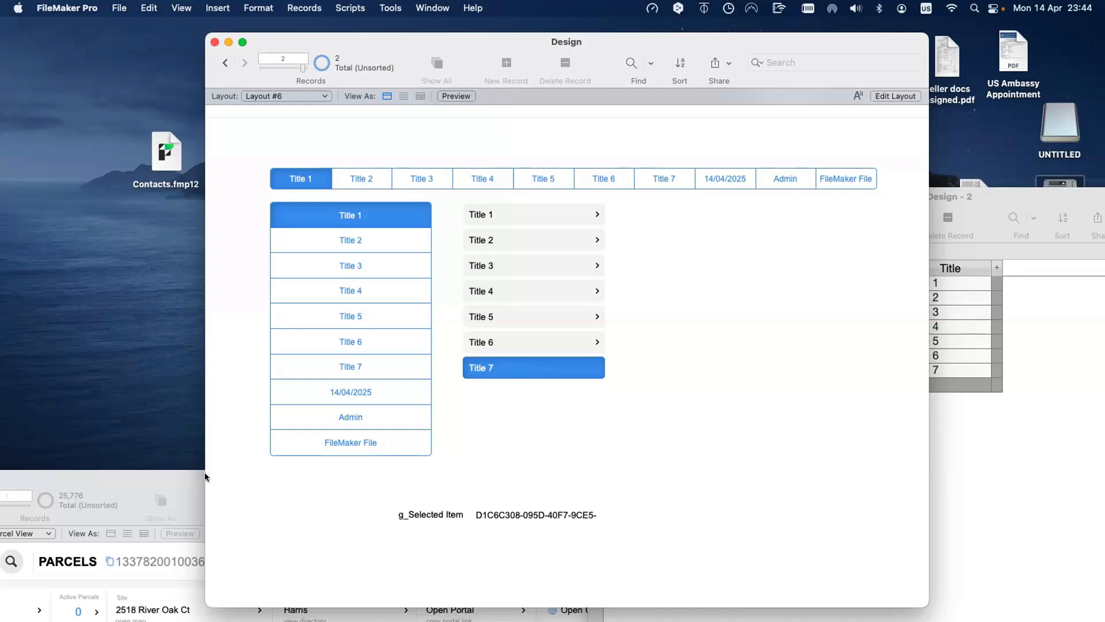
# Step: Bring the RCDB window forward, then return to the Design window and shift it left
pyautogui.moveTo(205, 472)
pyautogui.mouseDown()
pyautogui.moveTo(223, 464)
pyautogui.moveTo(221, 478)
pyautogui.mouseUp()
pyautogui.click(565, 441)
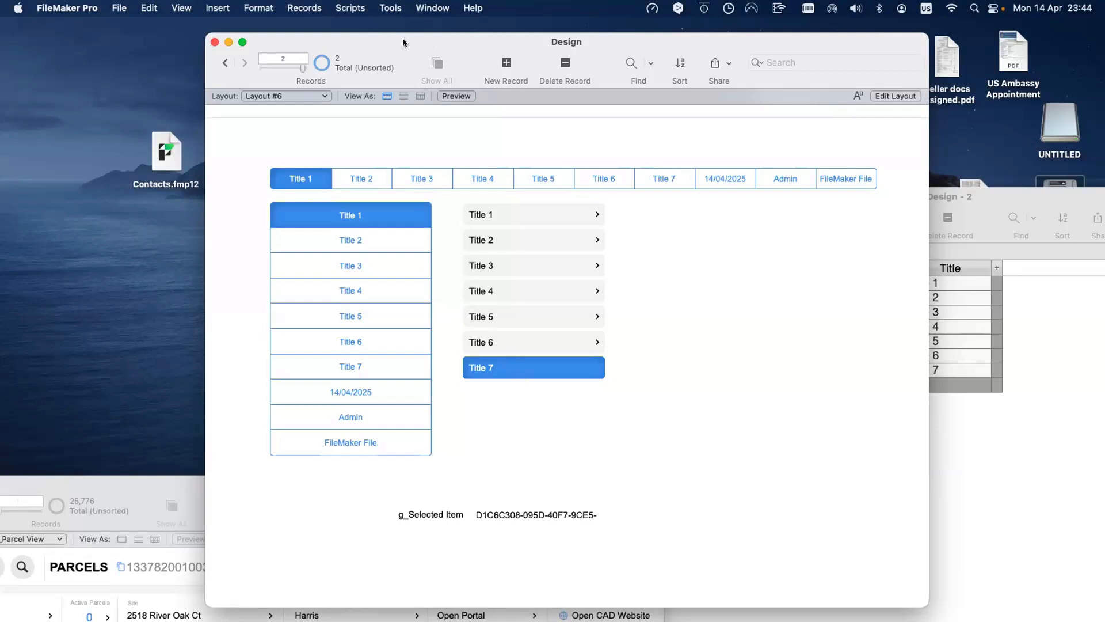
pyautogui.moveTo(402, 38); pyautogui.dragTo(316, 38)
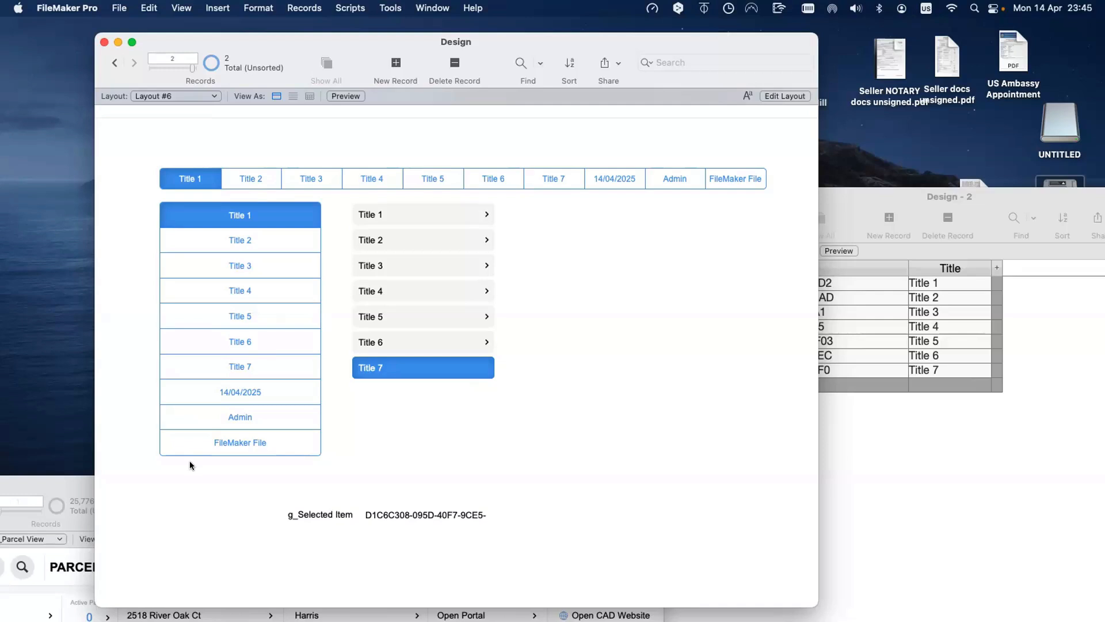
pyautogui.scroll(2, 189, 461)
pyautogui.click(404, 342)
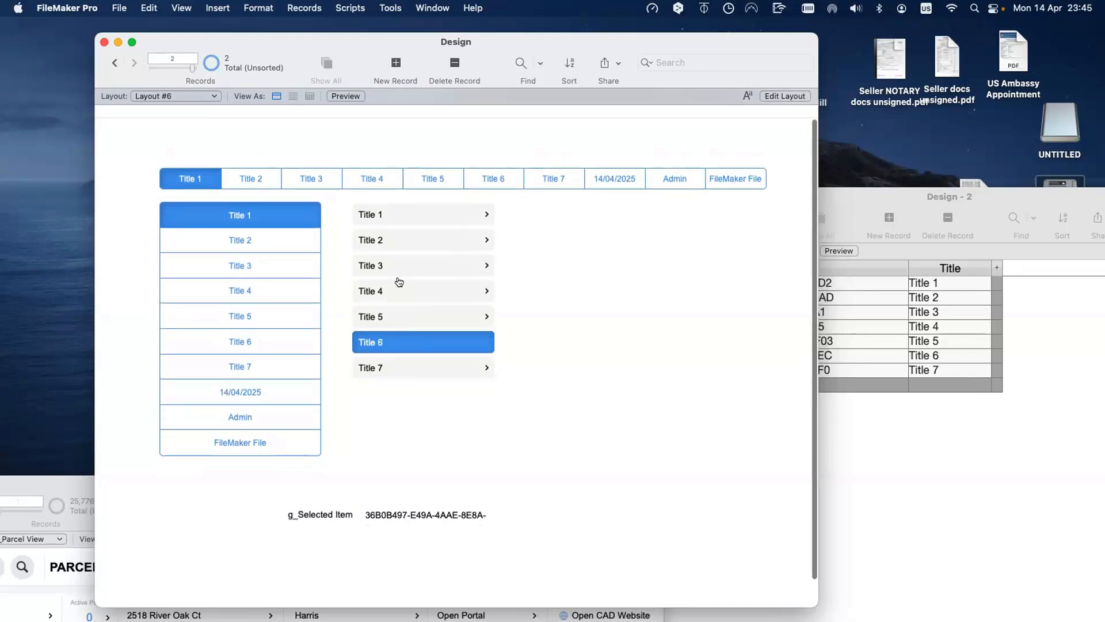
pyautogui.press('Up')
pyautogui.press('Up')
pyautogui.press('Up')
pyautogui.press('Up')
pyautogui.press('Up')
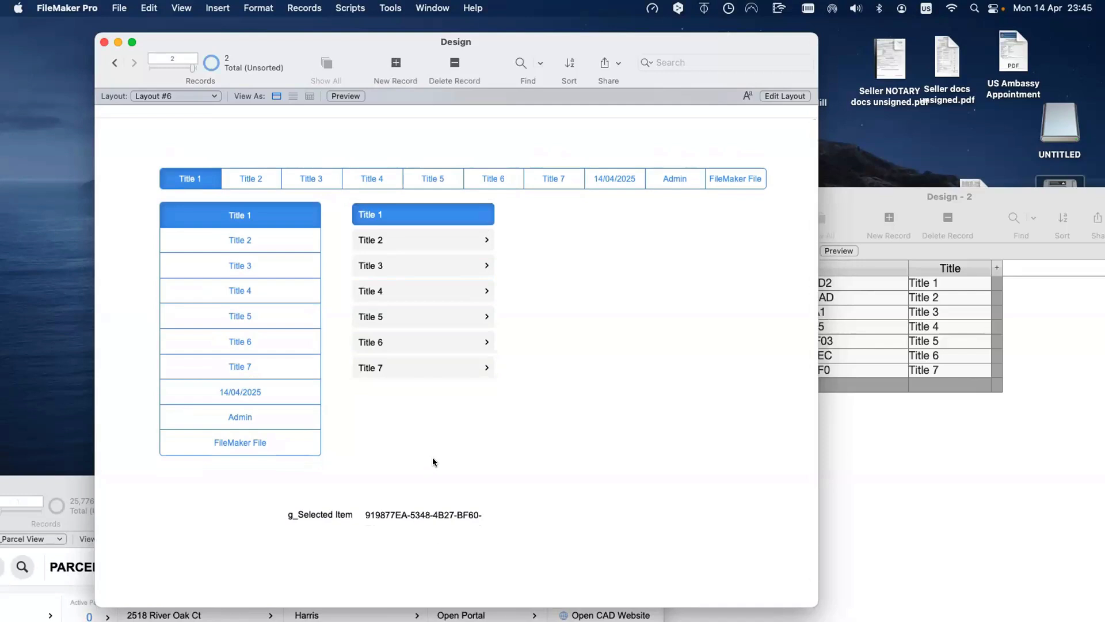
pyautogui.press('super+l')
pyautogui.click(536, 408)
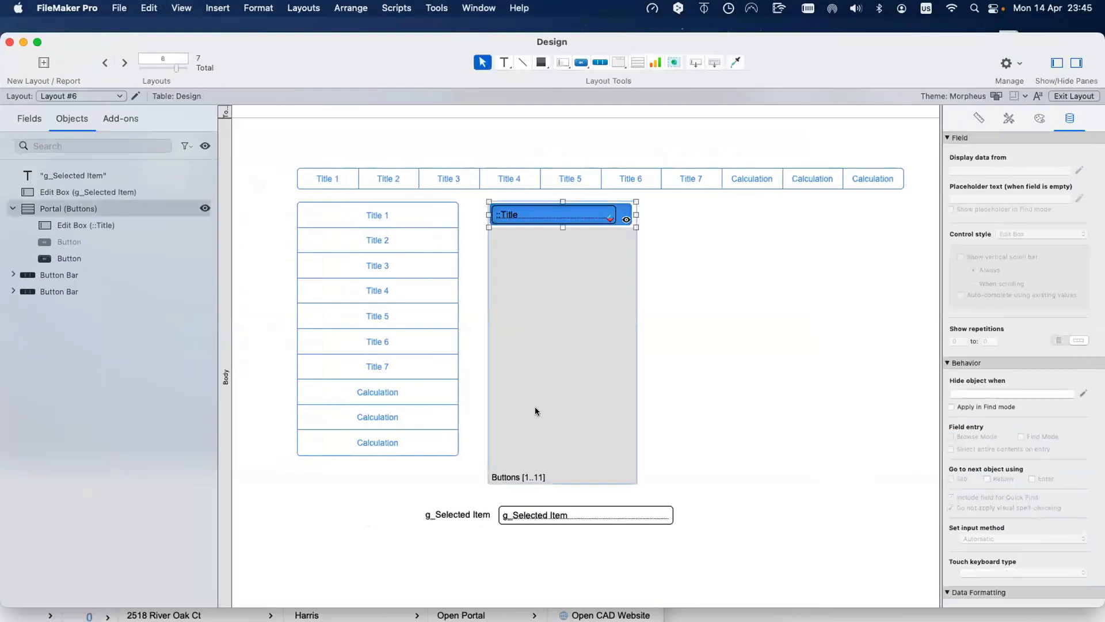
pyautogui.click(551, 219)
pyautogui.click(615, 216)
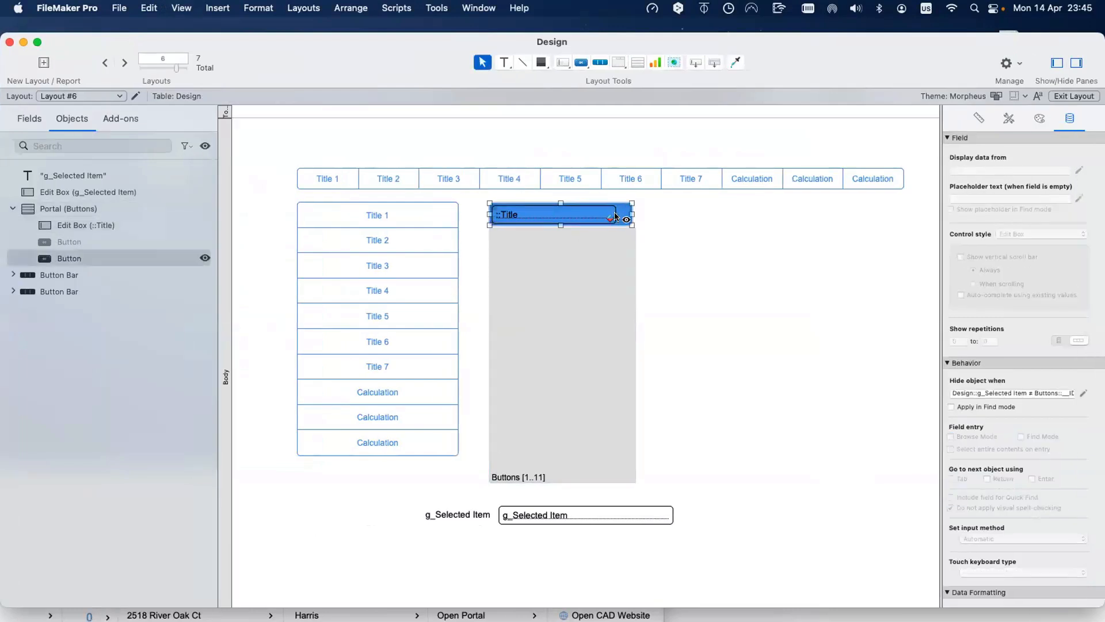
pyautogui.write('∫')
pyautogui.click(657, 283)
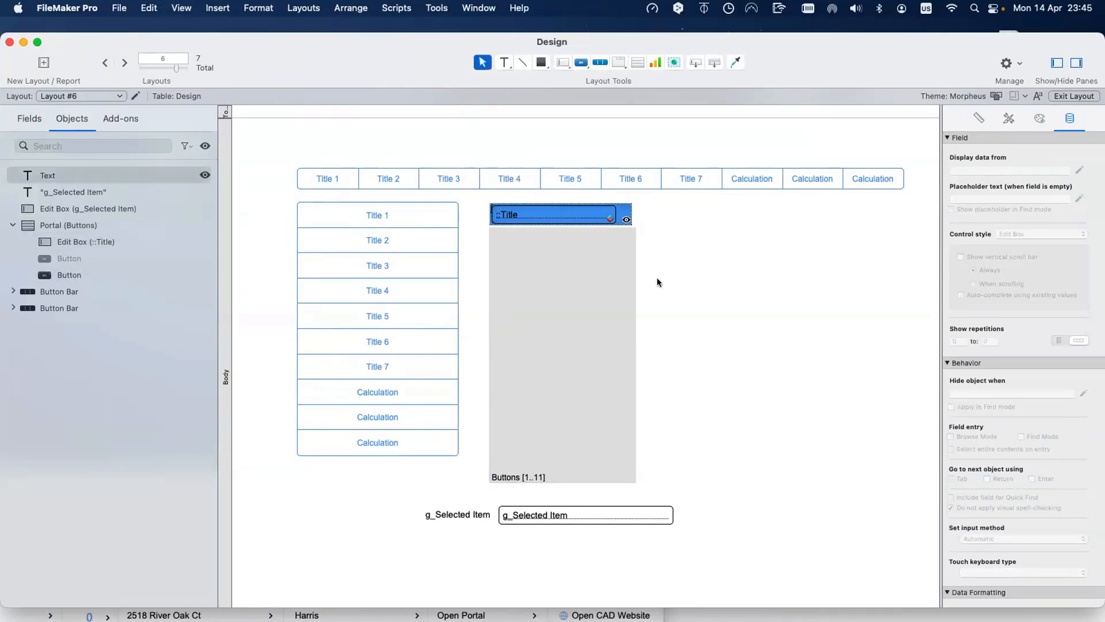
pyautogui.click(657, 278)
pyautogui.press('super+b')
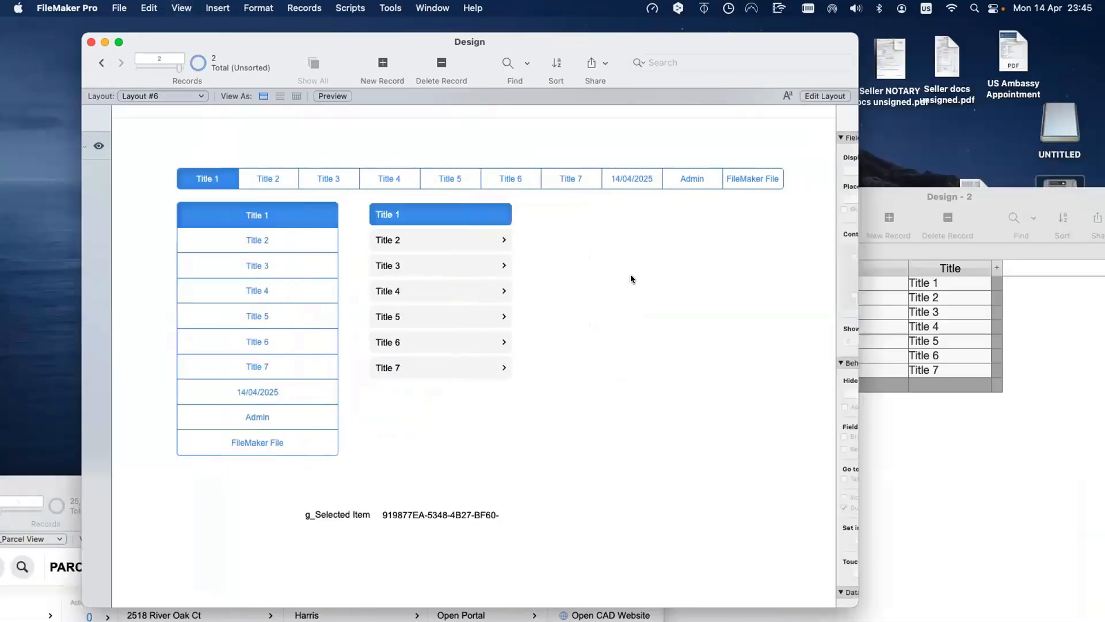
# Step: Add three Buttons records in Design - 2 titled Title 8, Title 9 and Title 10
pyautogui.click(859, 442)
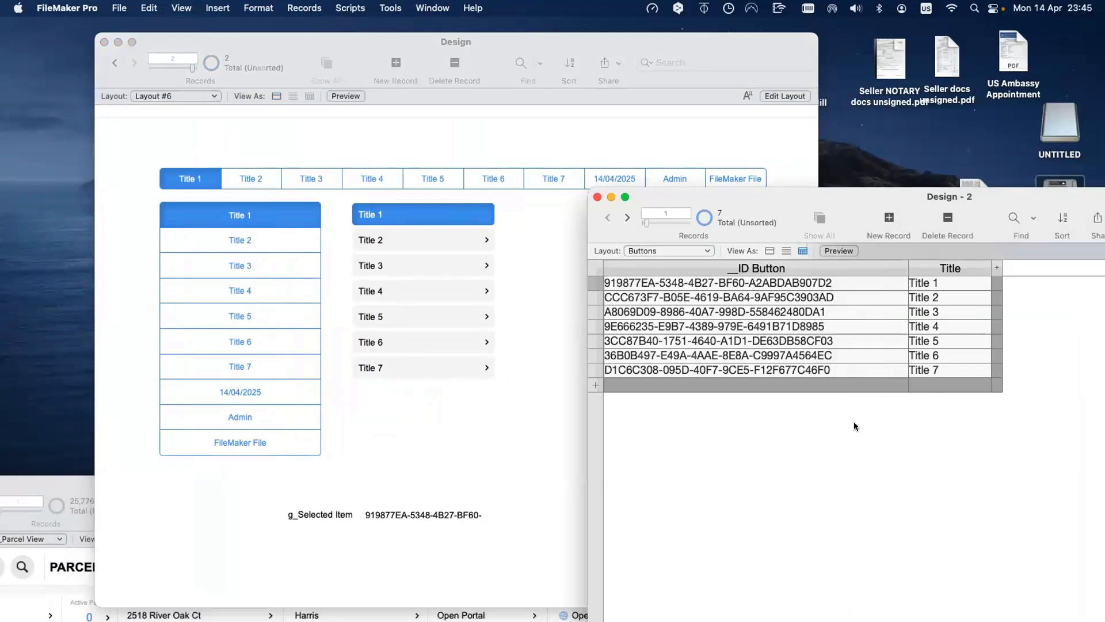
pyautogui.click(947, 384)
pyautogui.press('BackSpace')
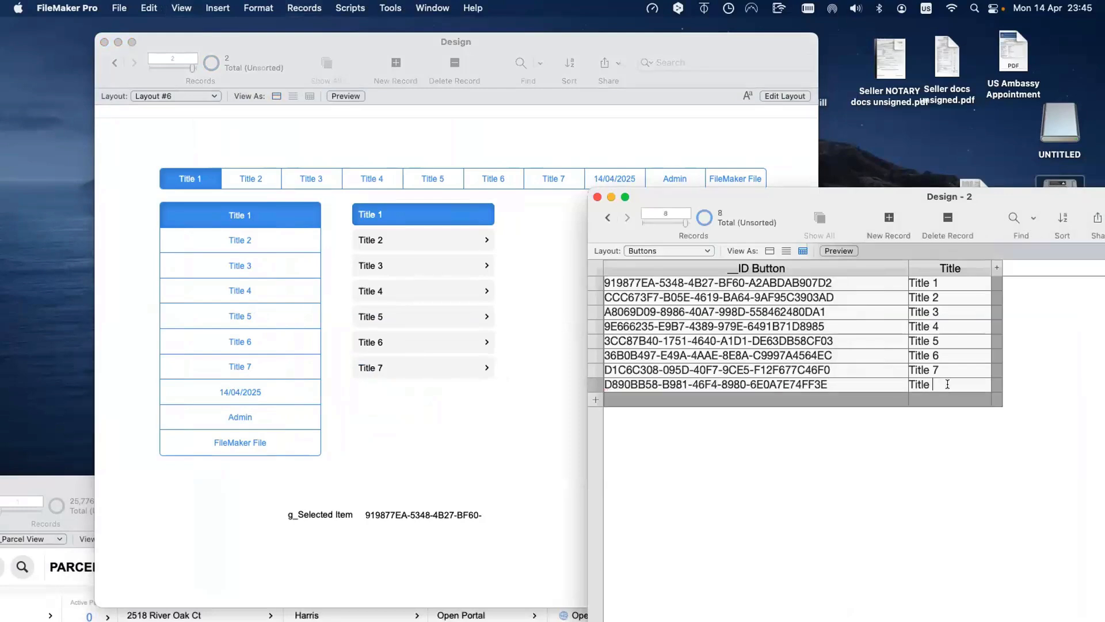
pyautogui.write('8')
pyautogui.click(943, 431)
pyautogui.click(946, 412)
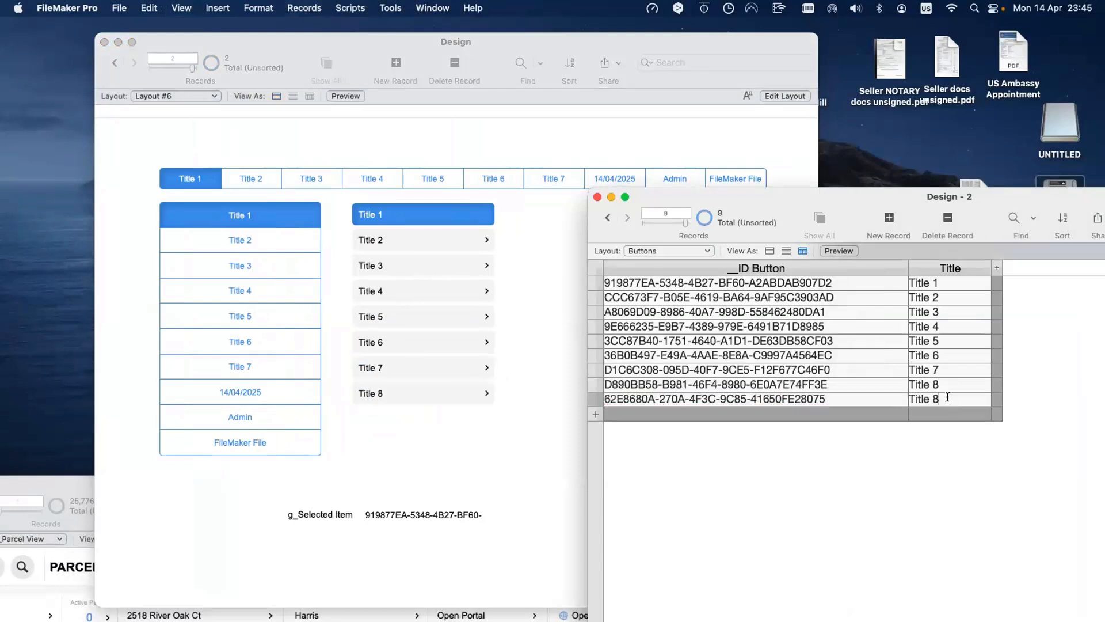
pyautogui.press('BackSpace')
pyautogui.write('9')
pyautogui.click(944, 427)
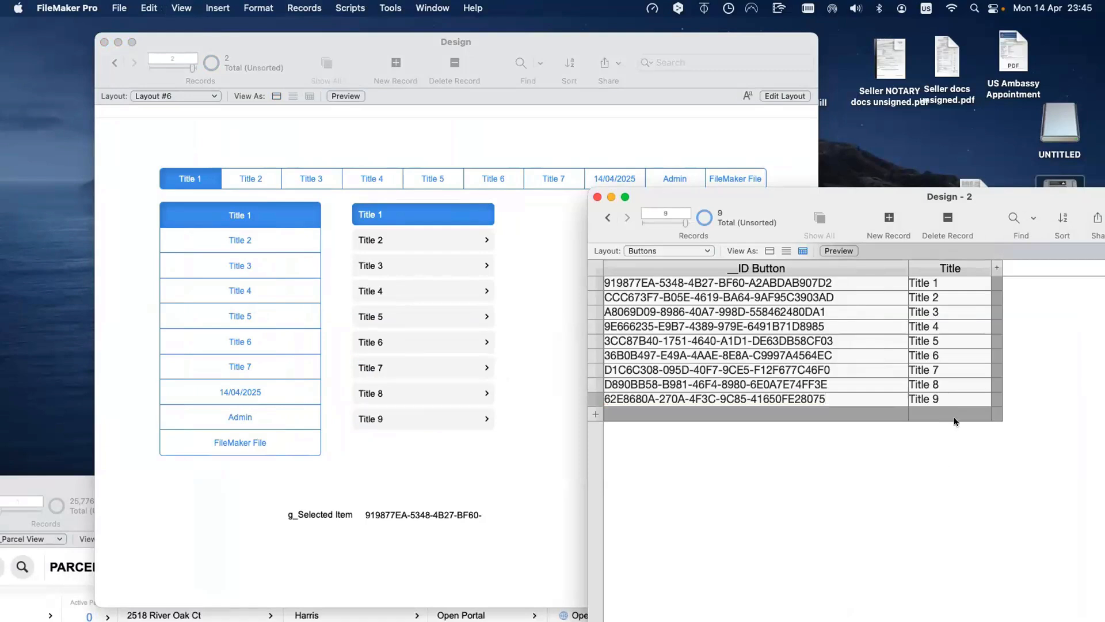
pyautogui.click(954, 415)
pyautogui.press('BackSpace')
pyautogui.write('10')
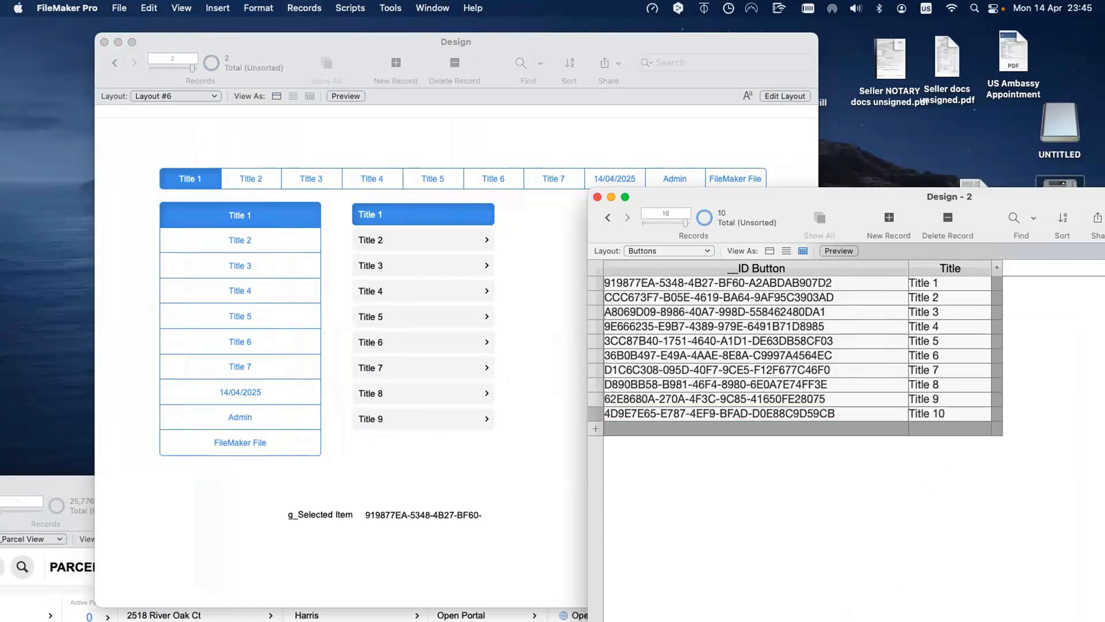
pyautogui.click(886, 553)
# Step: Click the Title 9, Title 8 and Title 6 portal rows, then enter Layout mode
pyautogui.click(432, 447)
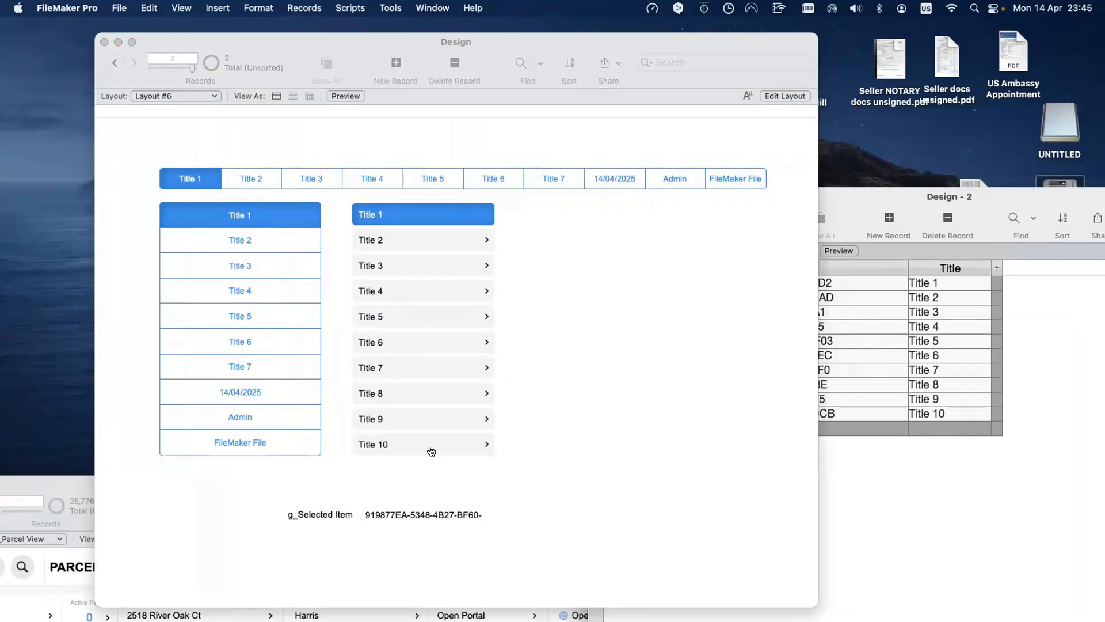
pyautogui.click(436, 413)
pyautogui.click(440, 392)
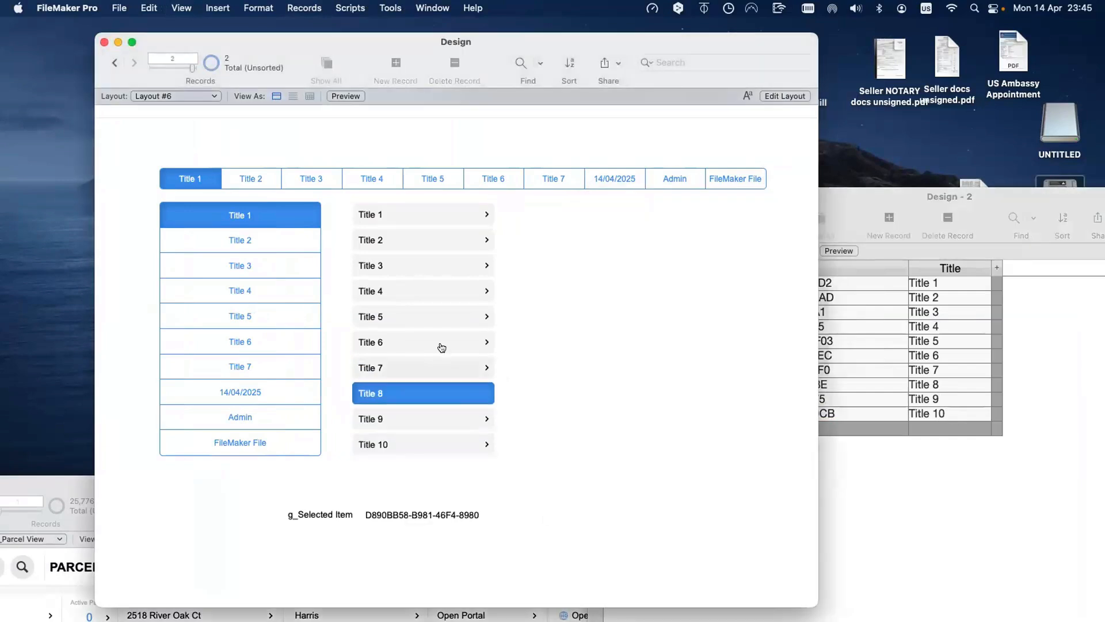
pyautogui.click(441, 344)
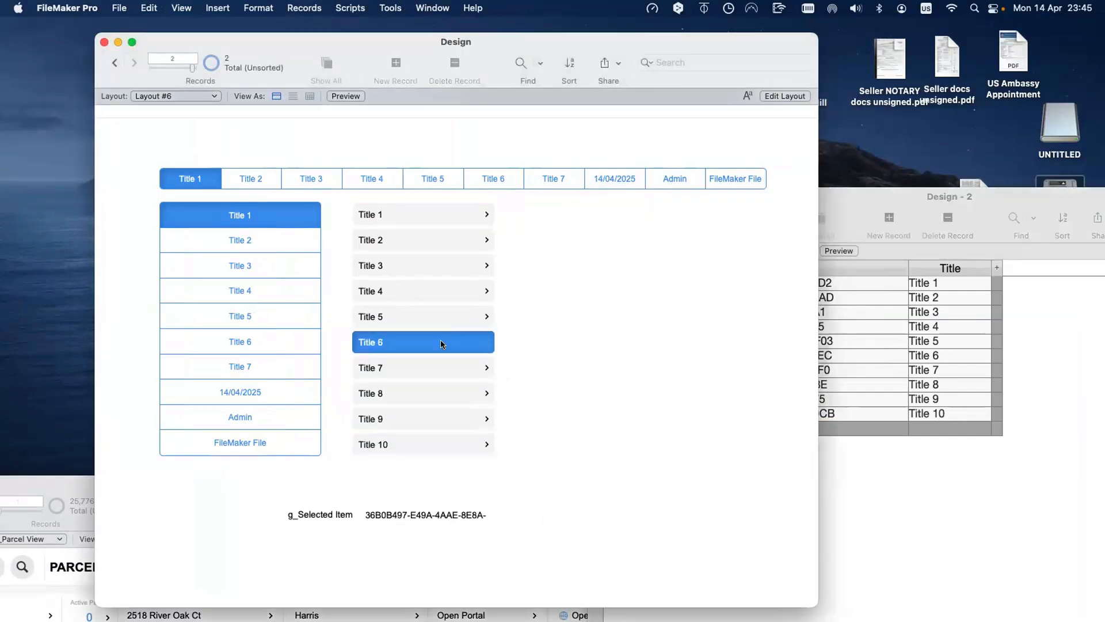
pyautogui.press('super+l')
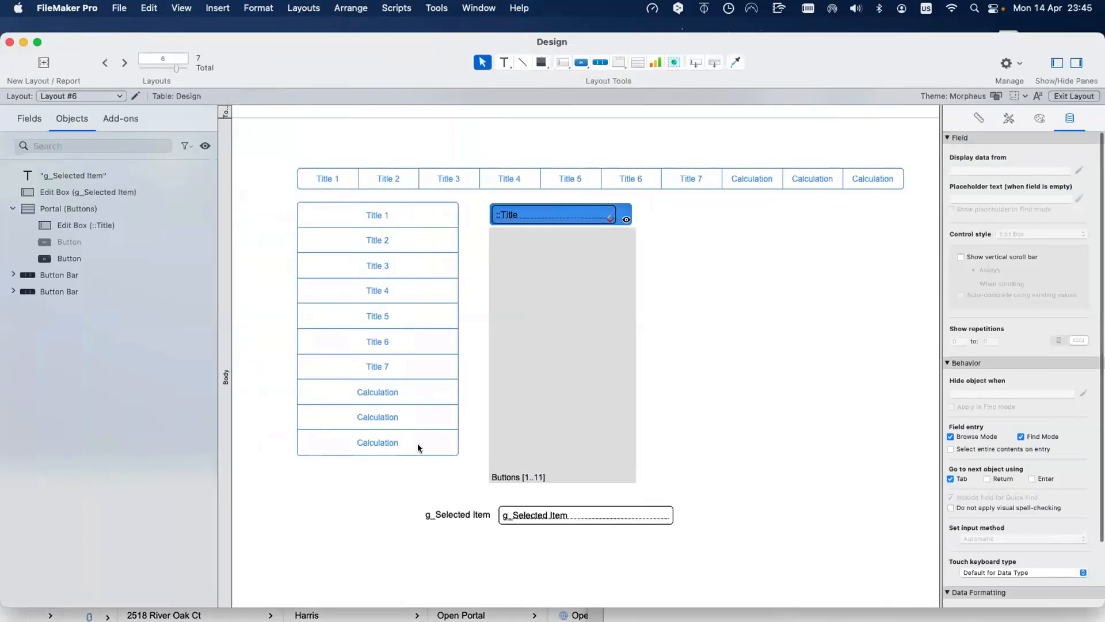
# Step: Add an eleventh button bar segment labelled Title 11
pyautogui.click(418, 447)
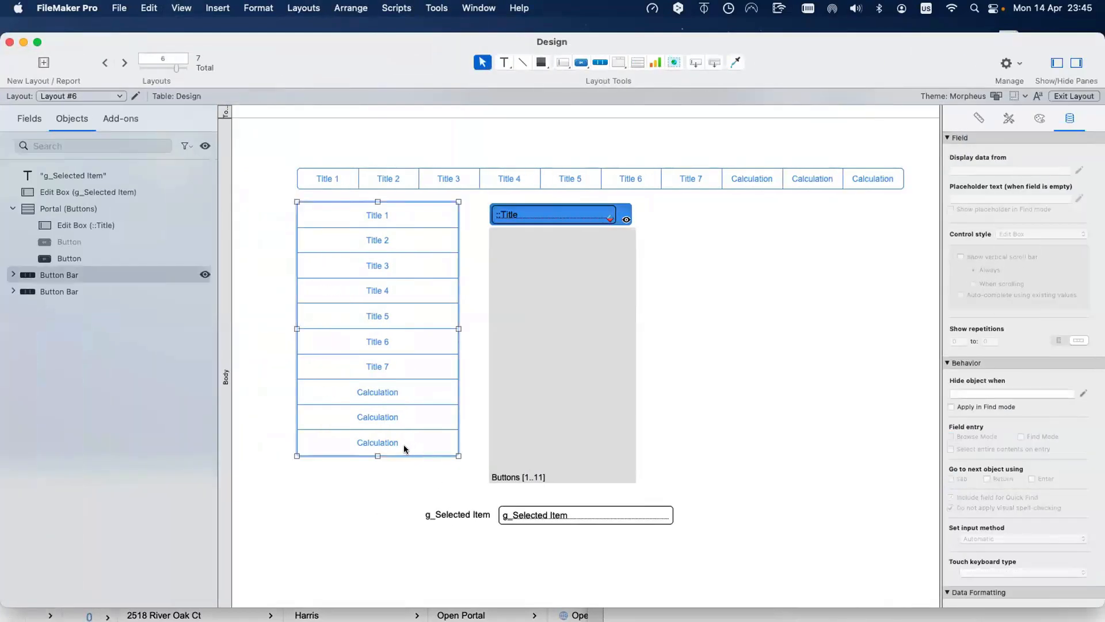
pyautogui.doubleClick(403, 444)
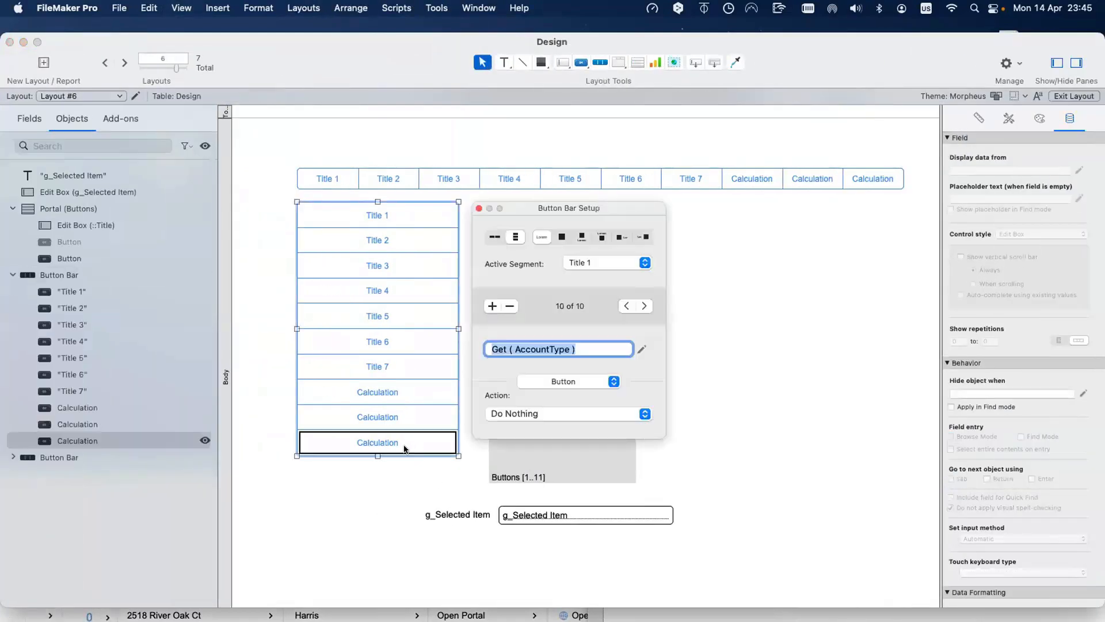
pyautogui.click(492, 305)
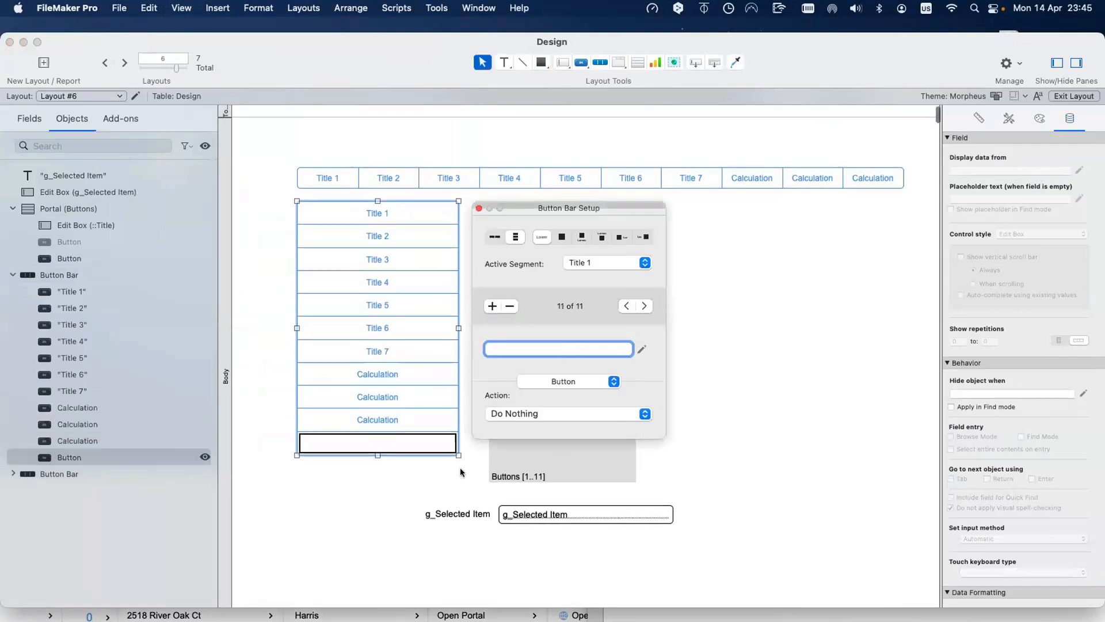
pyautogui.write('Ti')
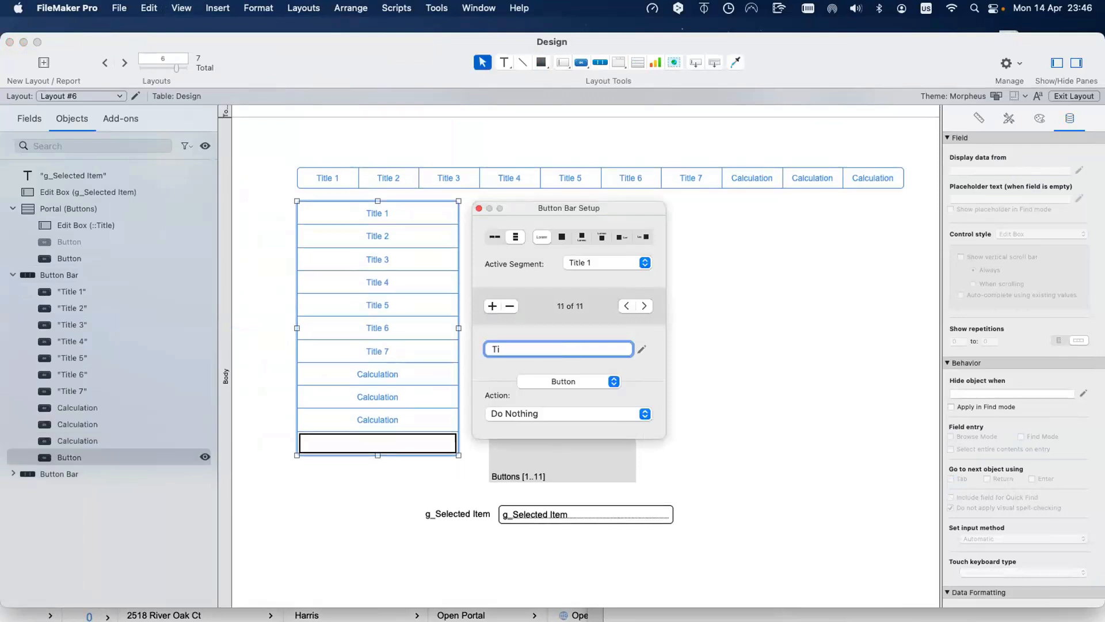
pyautogui.write('tle 11')
pyautogui.click(385, 494)
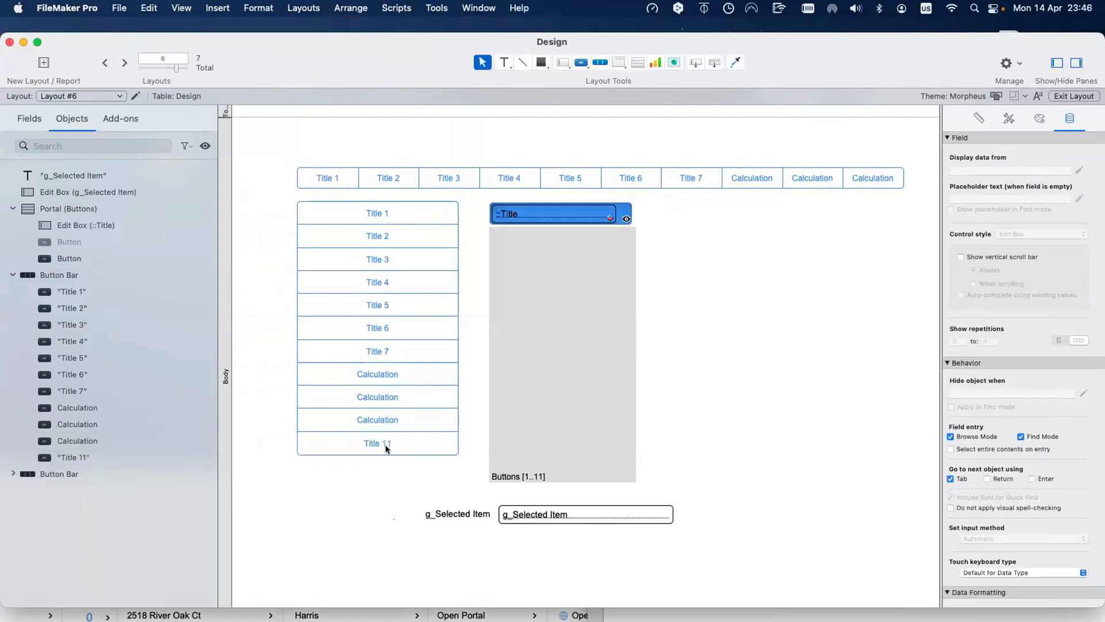
# Step: Stretch the button bar taller to fit eleven segments and return to Browse mode
pyautogui.click(385, 444)
pyautogui.moveTo(377, 455); pyautogui.dragTo(374, 471)
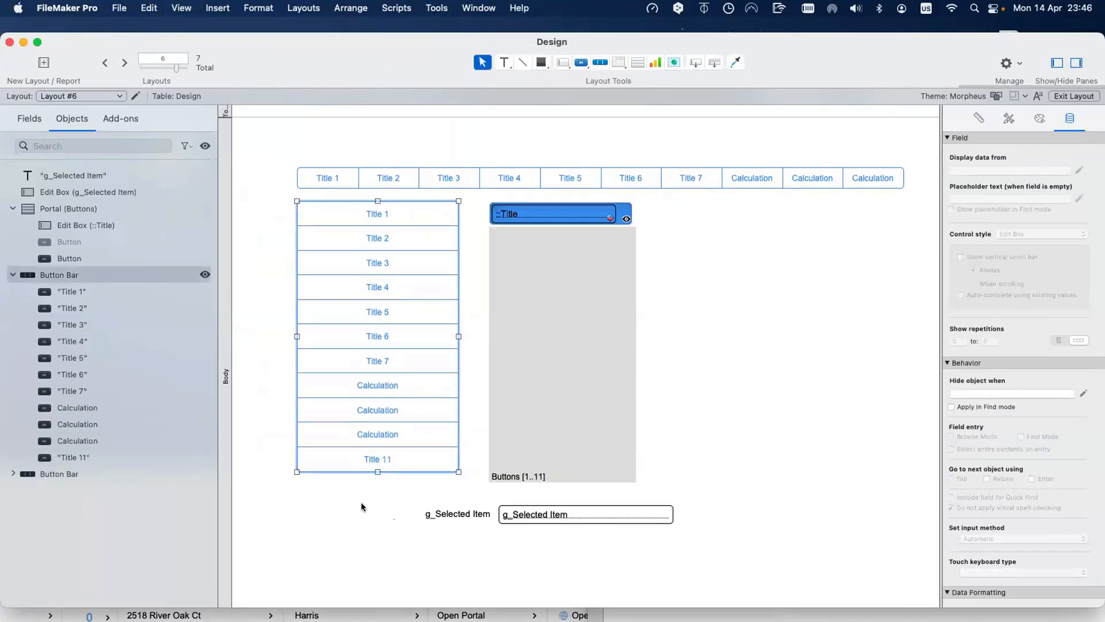
pyautogui.click(361, 502)
pyautogui.press('super+b')
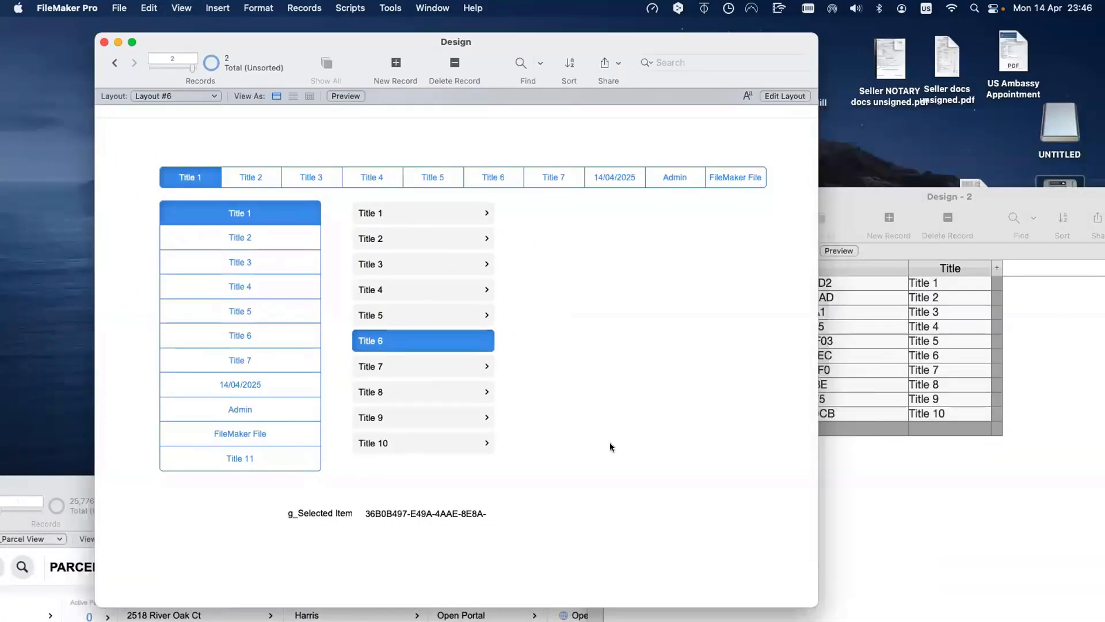
# Step: Delete the Title 10 and Title 9 records in Design - 2
pyautogui.click(851, 414)
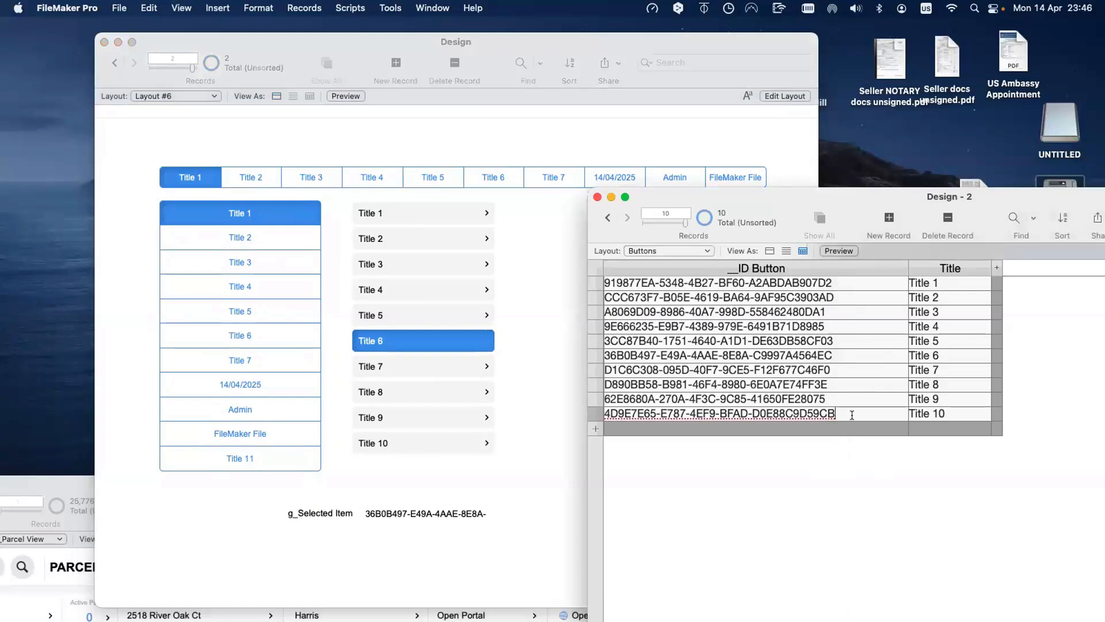
pyautogui.press('super+e')
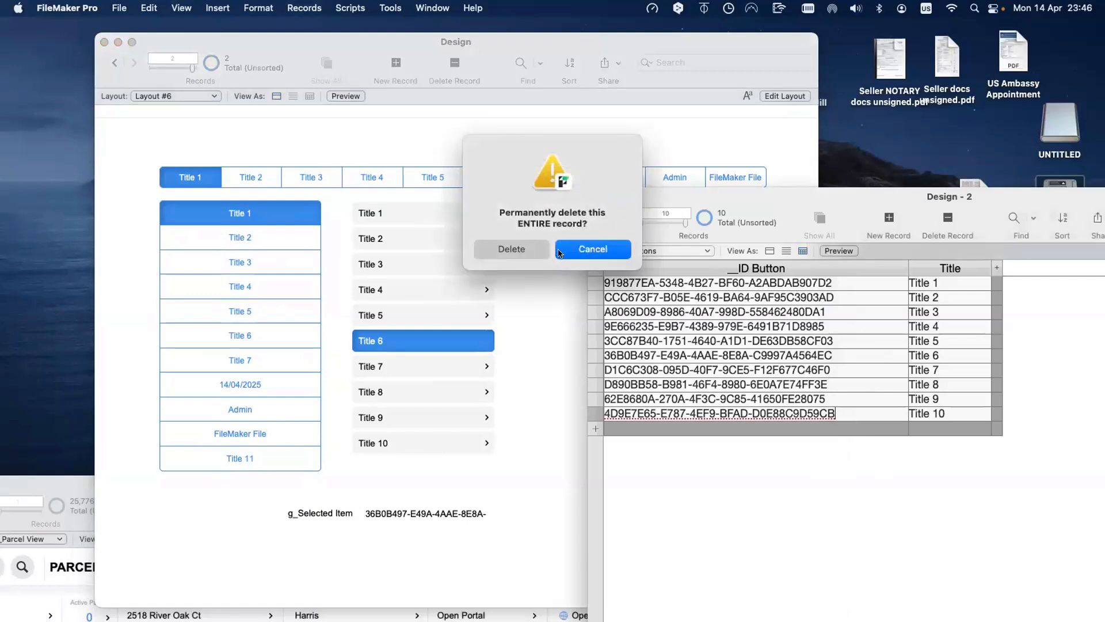
pyautogui.click(521, 248)
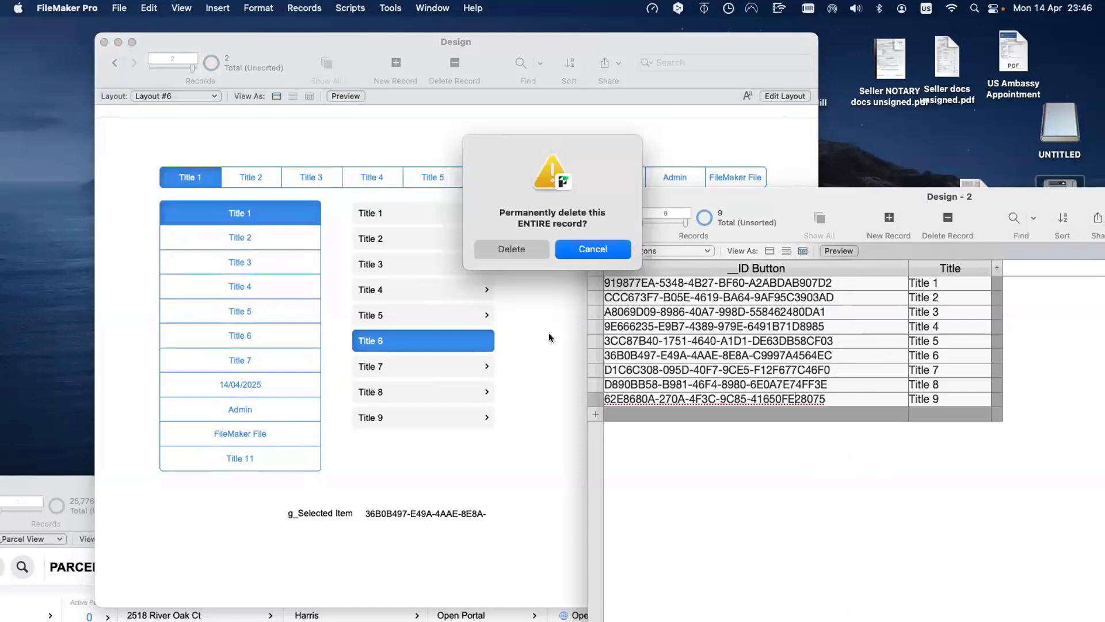
pyautogui.click(504, 256)
# Step: Click the Title 7, Title 8 and Title 7 rows to test the portal highlight
pyautogui.click(554, 384)
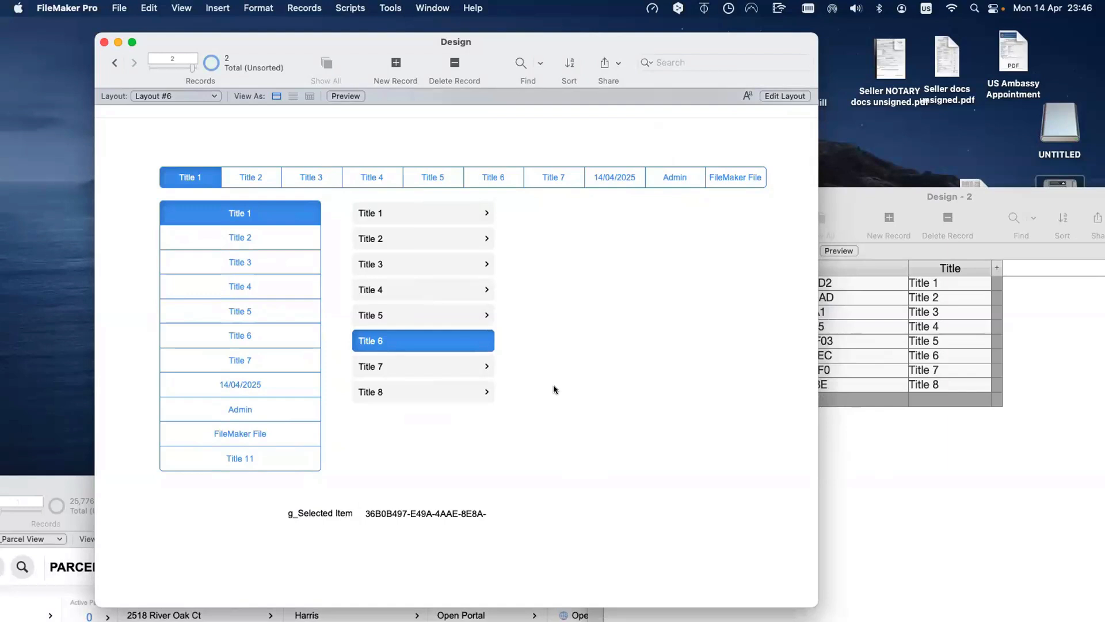
pyautogui.click(469, 368)
pyautogui.click(464, 391)
pyautogui.click(464, 366)
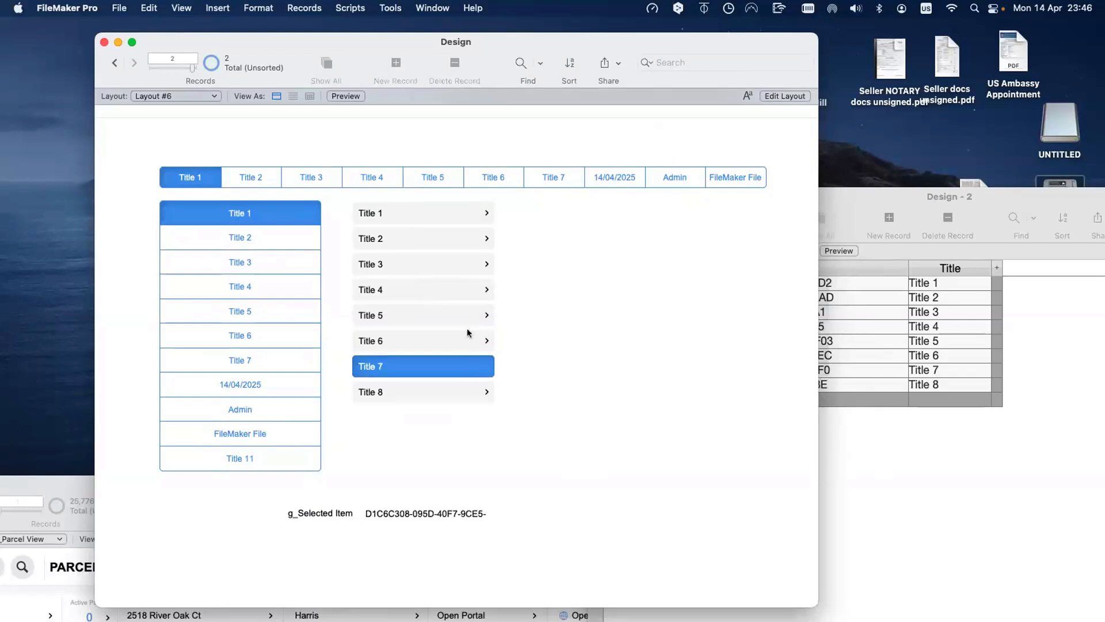
pyautogui.click(466, 341)
# Step: Highlight Title 5, then inspect a Calculation segment's Get ( CurrentDate ) setup in Layout mode
pyautogui.click(468, 316)
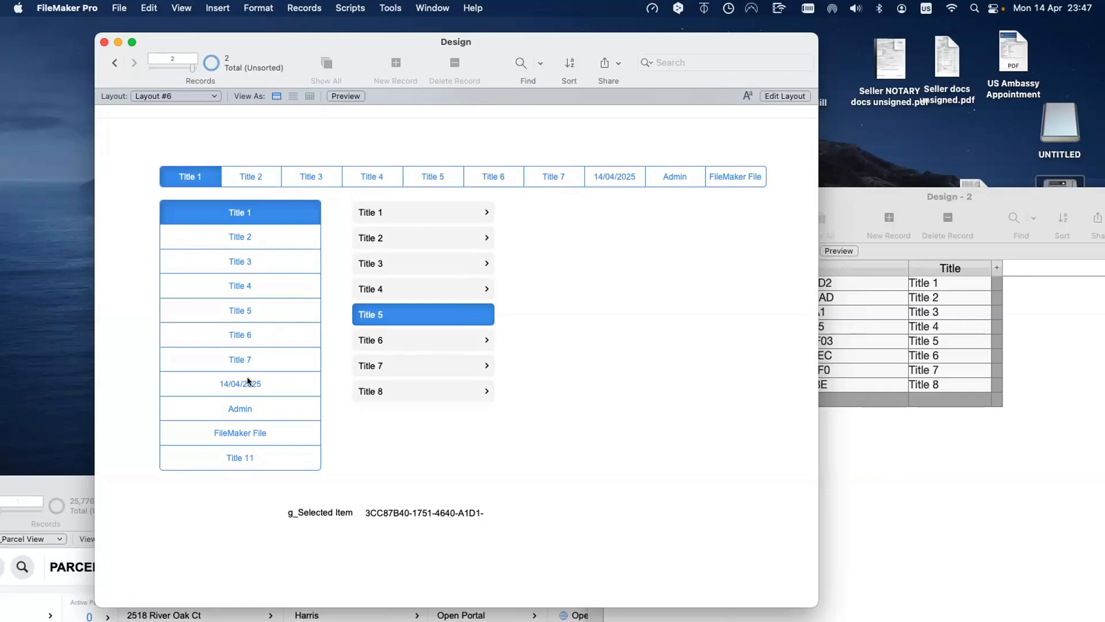
pyautogui.press('super+l')
pyautogui.click(388, 388)
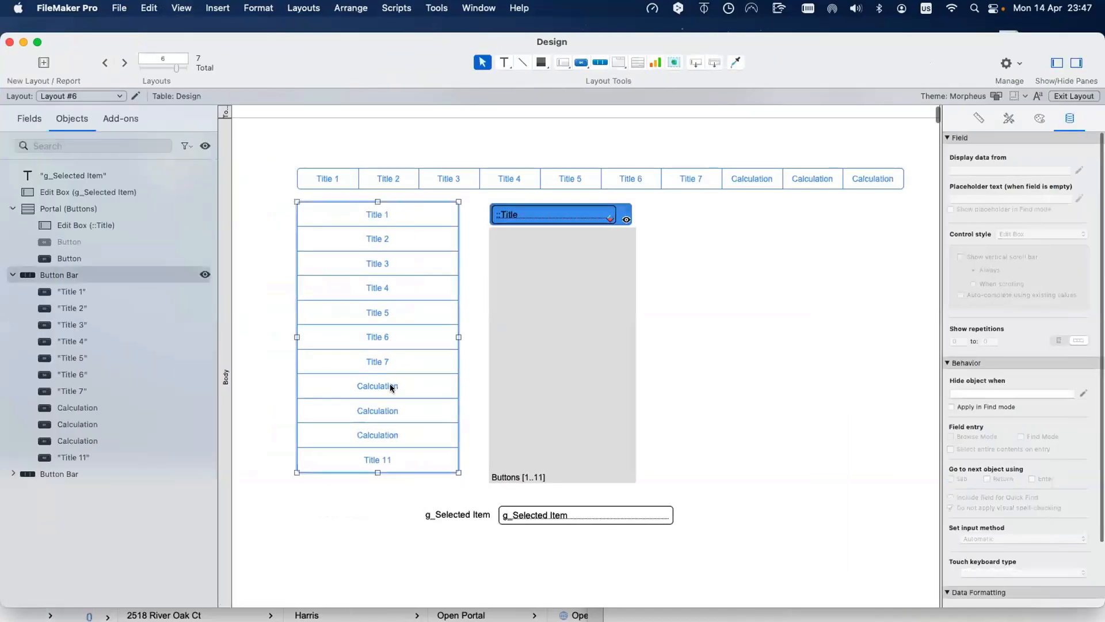
pyautogui.doubleClick(389, 388)
pyautogui.press('super+b')
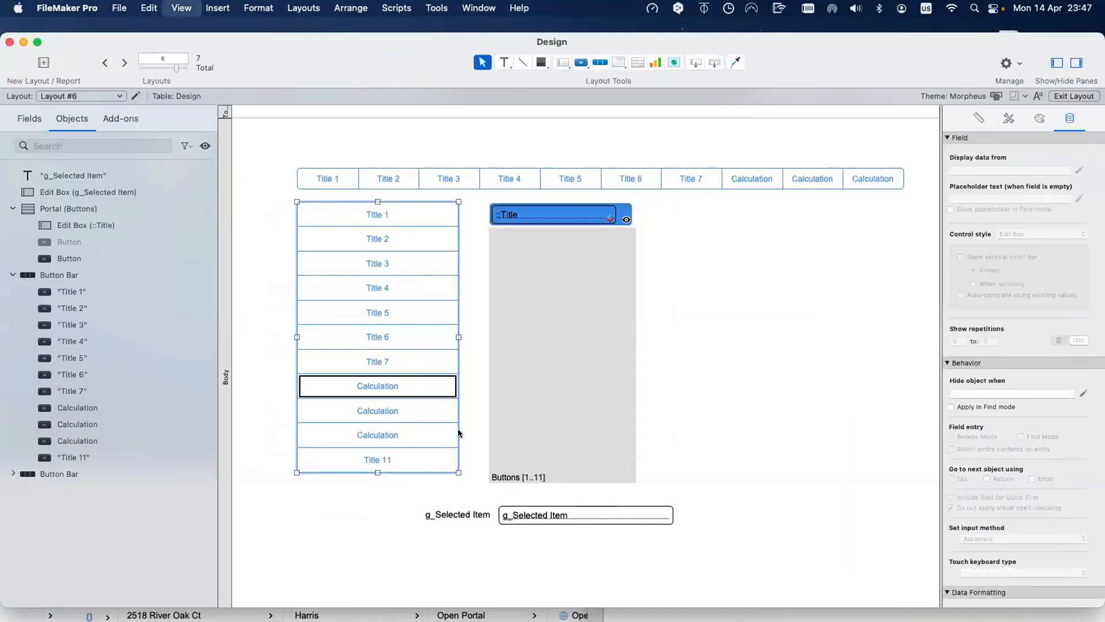
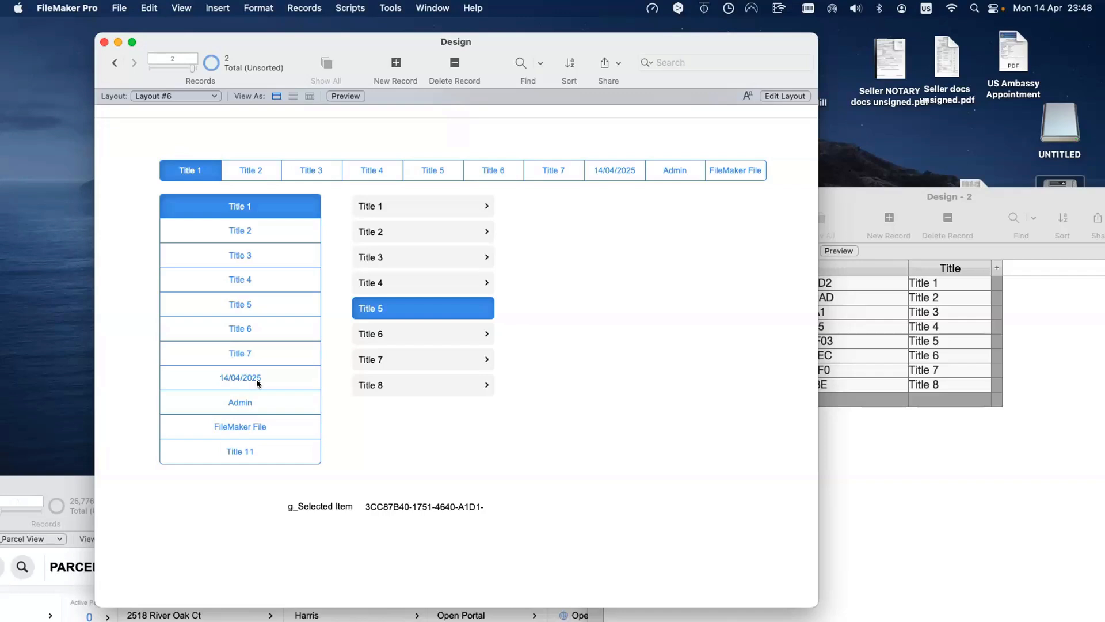
# Step: In Layout mode, draw a new layout calculation box to the right of the button portal
pyautogui.press('super+l')
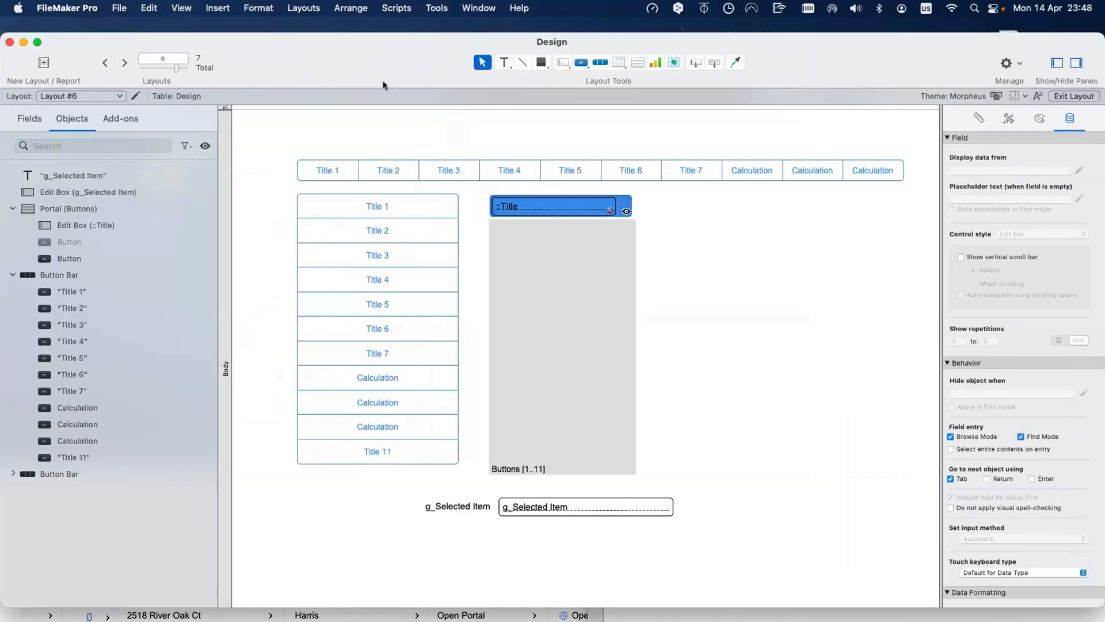
pyautogui.moveTo(382, 81); pyautogui.dragTo(447, 86)
pyautogui.click(426, 71)
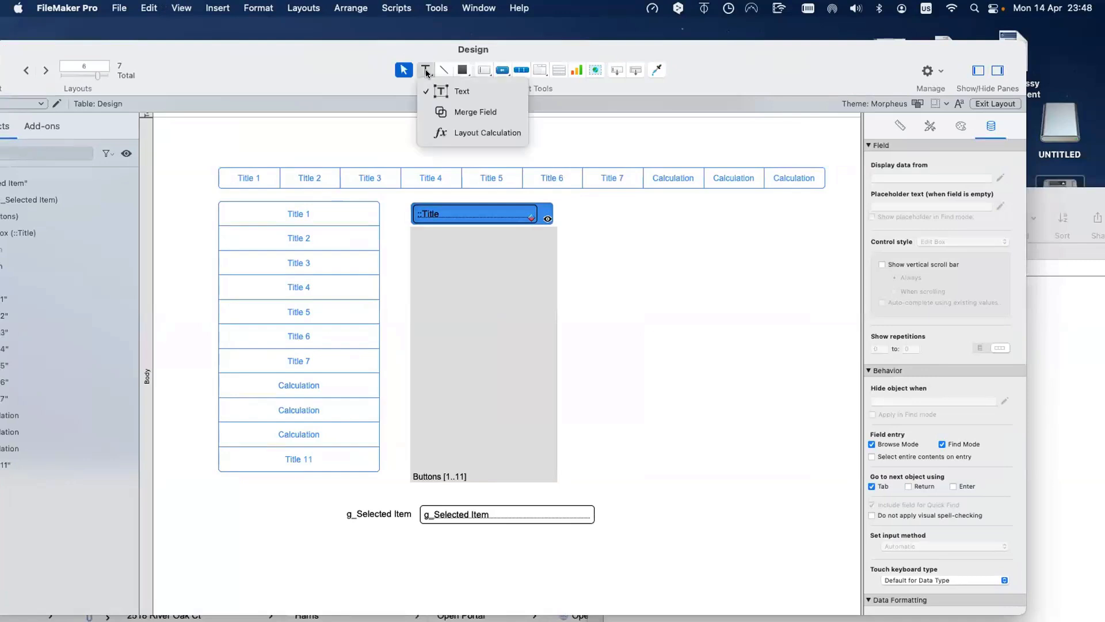
pyautogui.click(437, 129)
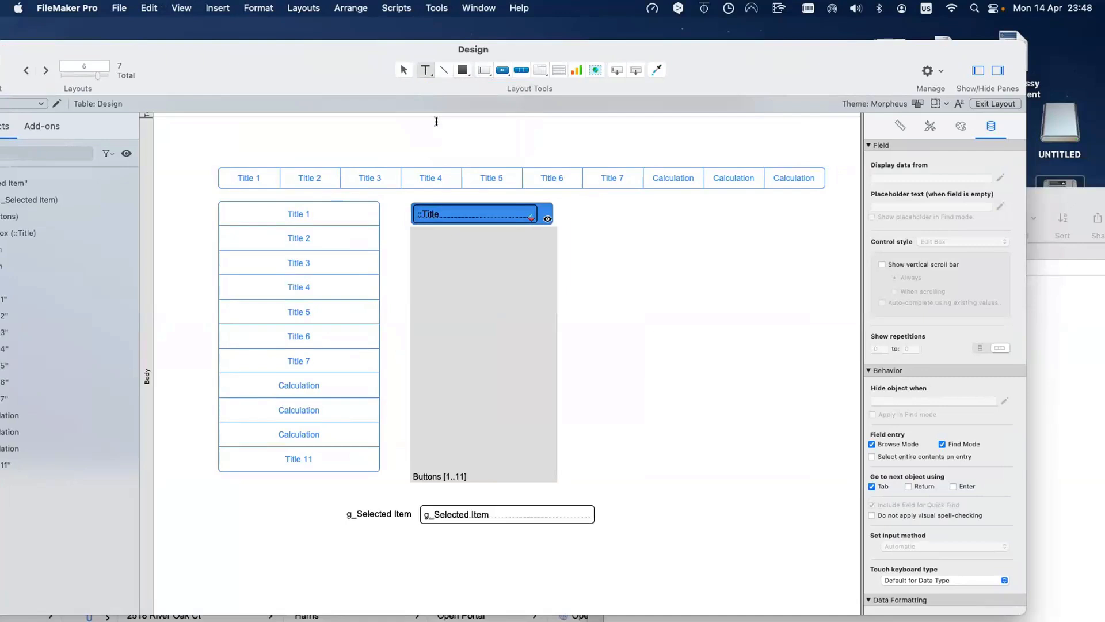
pyautogui.hscroll(3, 548, 219)
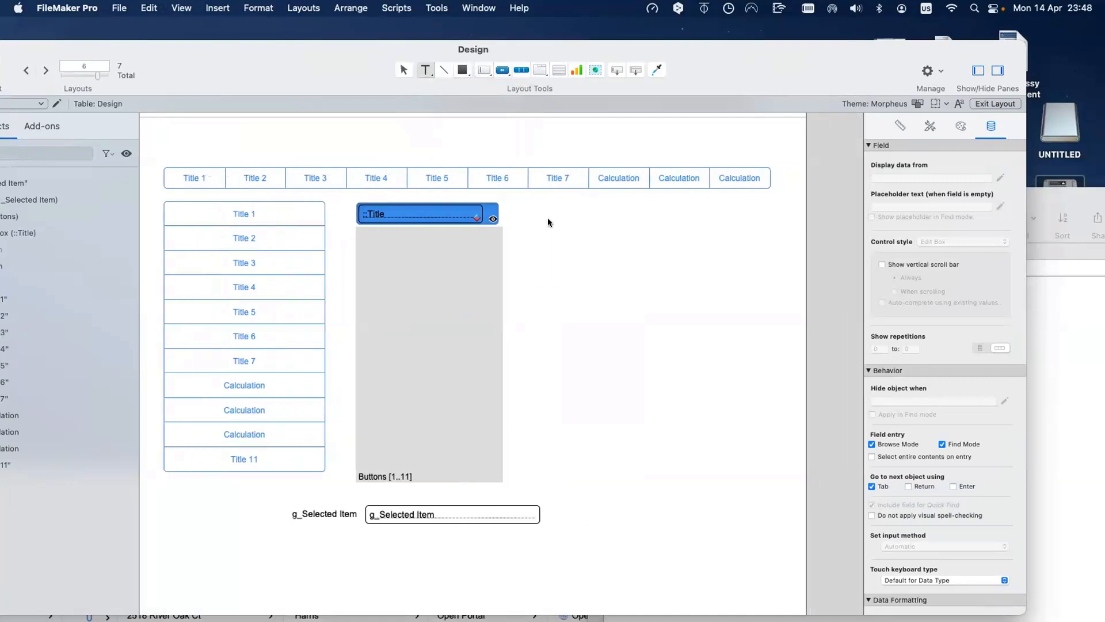
pyautogui.moveTo(548, 221)
pyautogui.mouseDown()
pyautogui.moveTo(685, 239)
pyautogui.moveTo(675, 247)
pyautogui.mouseUp()
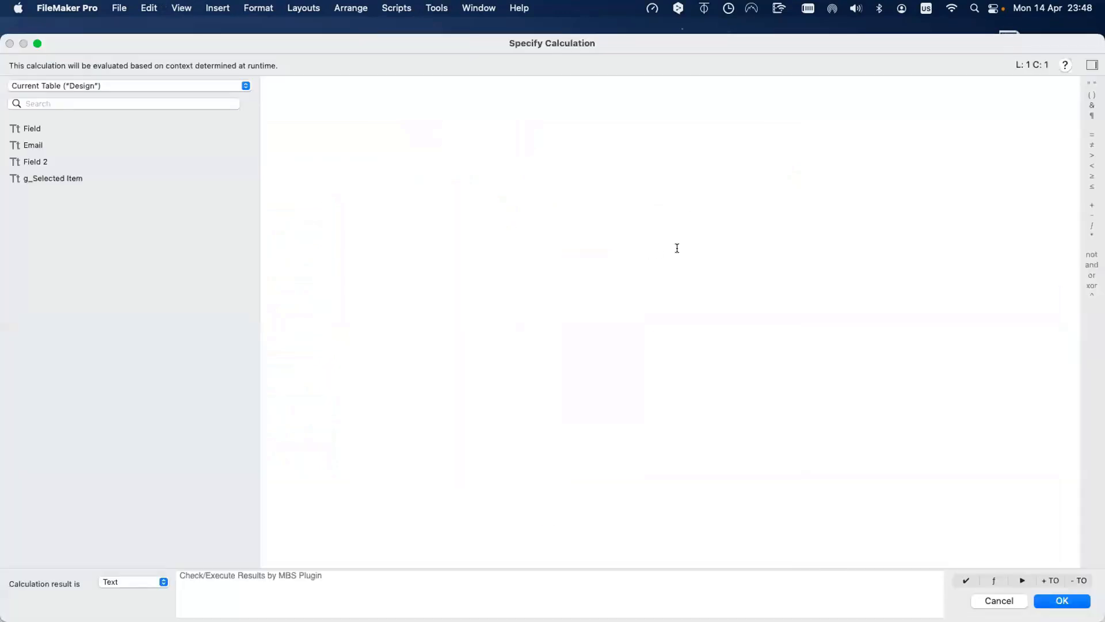
# Step: Define the layout calculation as Evaluate ( Buttons::Title ) using the Buttons table's Title field
pyautogui.click(133, 84)
pyautogui.click(136, 119)
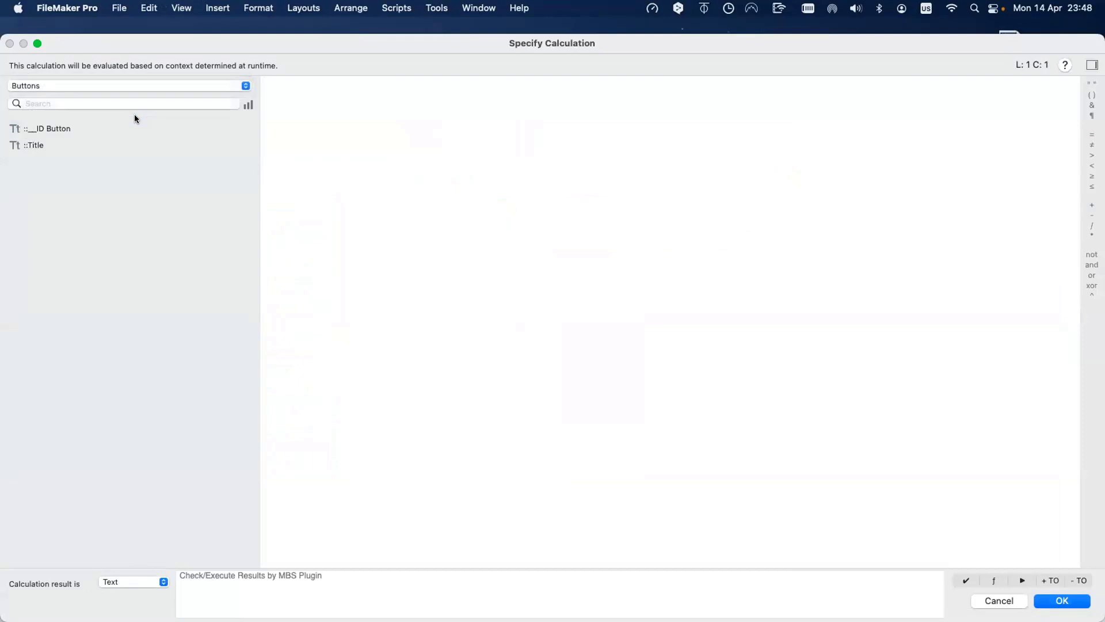
pyautogui.write('Evalu')
pyautogui.press('Return')
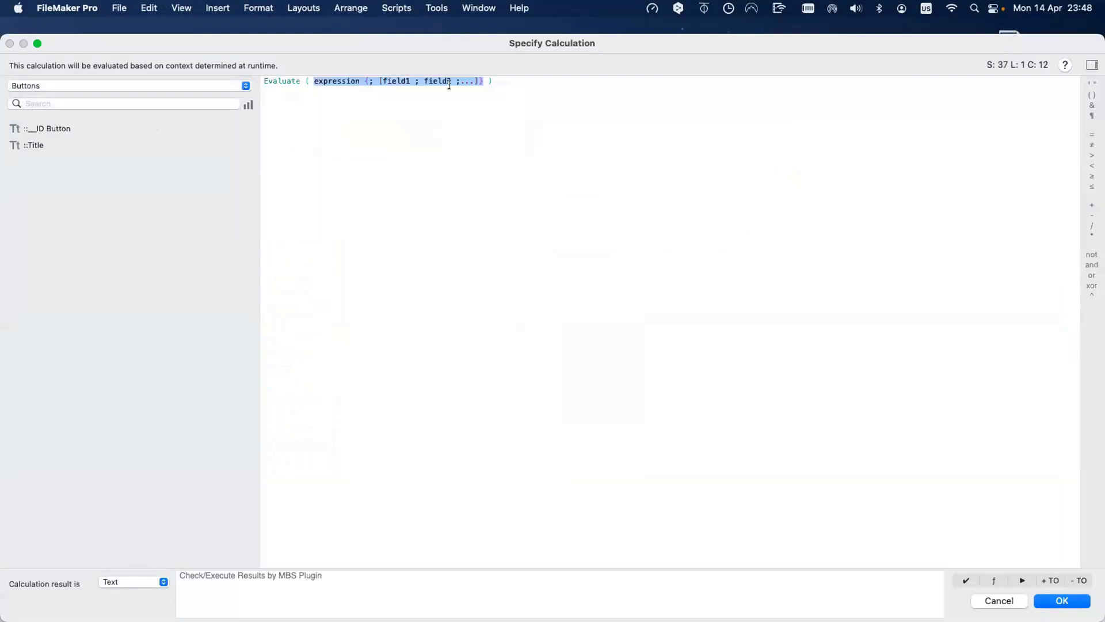
pyautogui.doubleClick(63, 144)
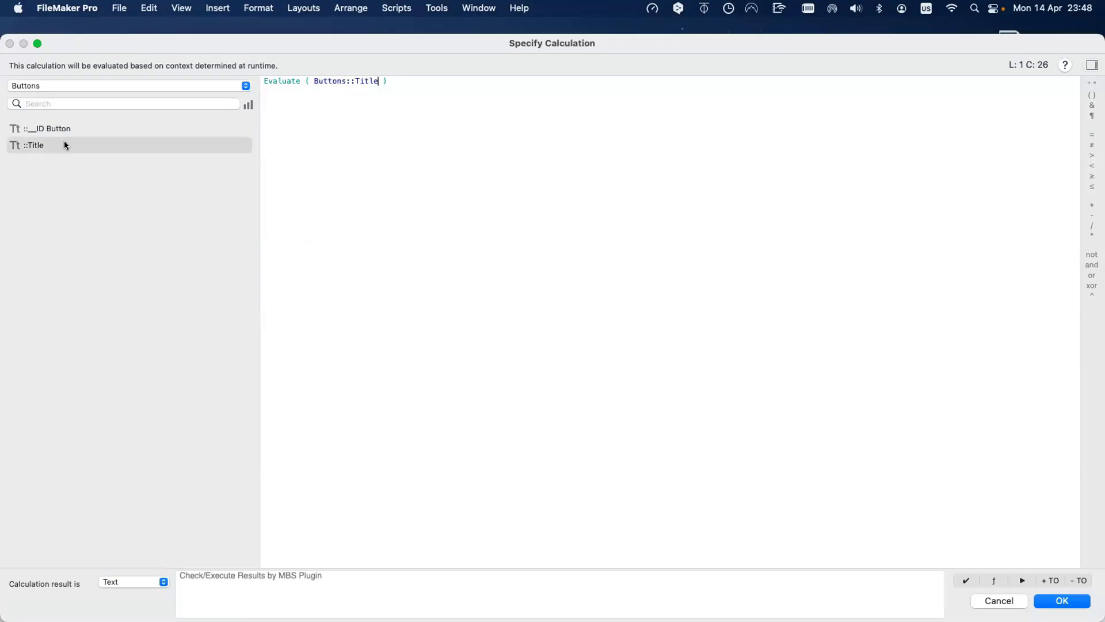
pyautogui.press('Return')
# Step: Move the ::Title field out of the portal and fit the Evaluate calculation into the first row
pyautogui.click(675, 233)
pyautogui.moveTo(682, 235)
pyautogui.mouseDown()
pyautogui.moveTo(662, 233)
pyautogui.moveTo(674, 234)
pyautogui.mouseUp()
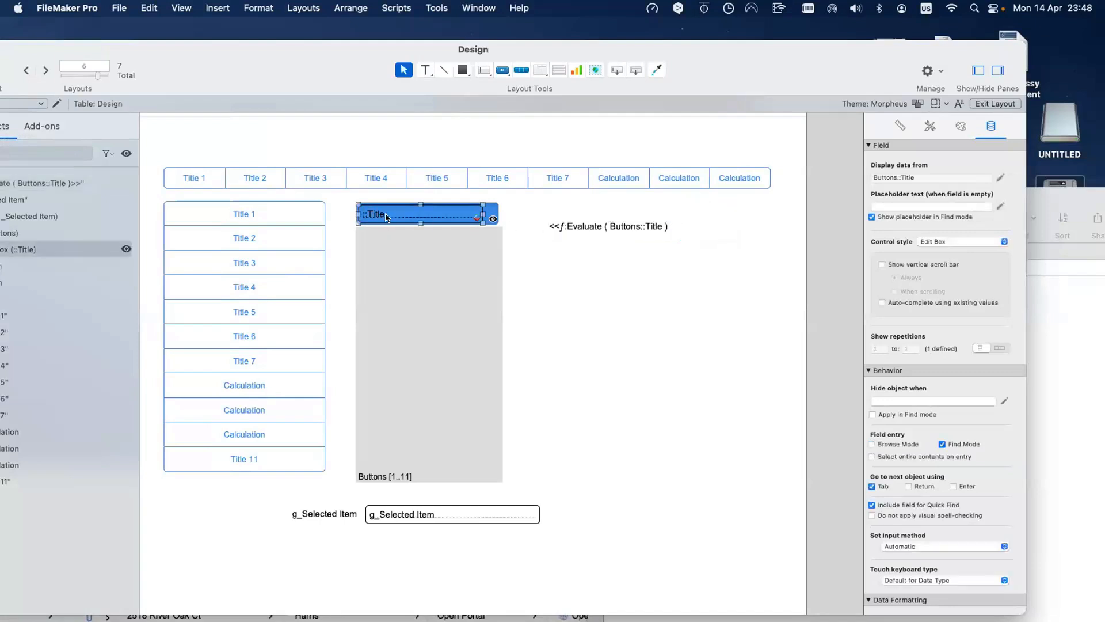
pyautogui.moveTo(386, 218); pyautogui.dragTo(663, 294)
pyautogui.moveTo(603, 231); pyautogui.dragTo(417, 217)
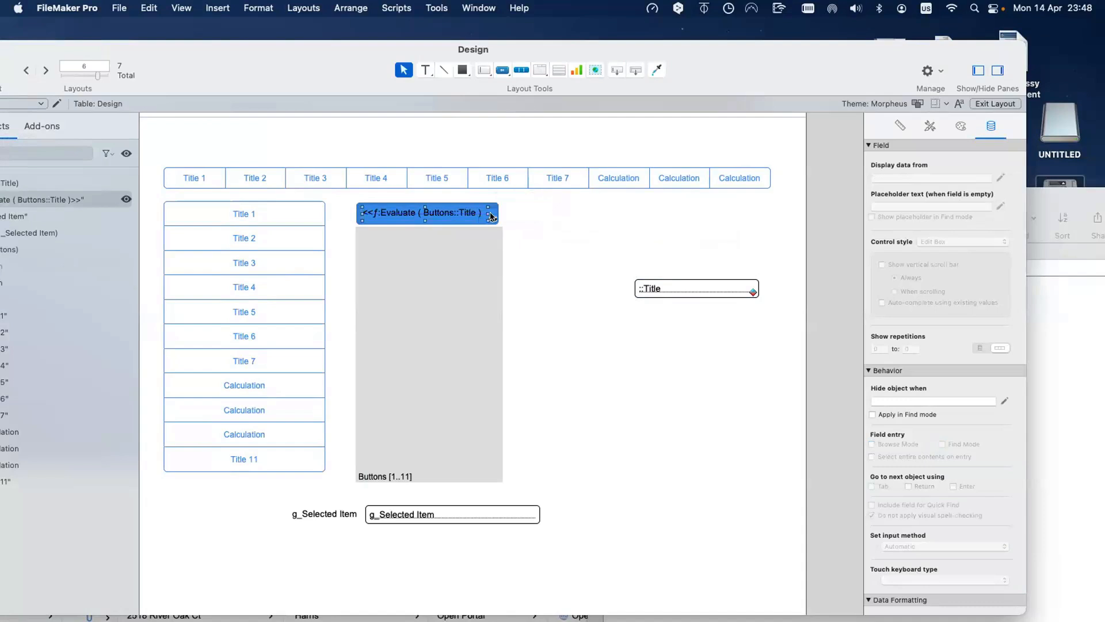
pyautogui.moveTo(488, 220); pyautogui.dragTo(483, 219)
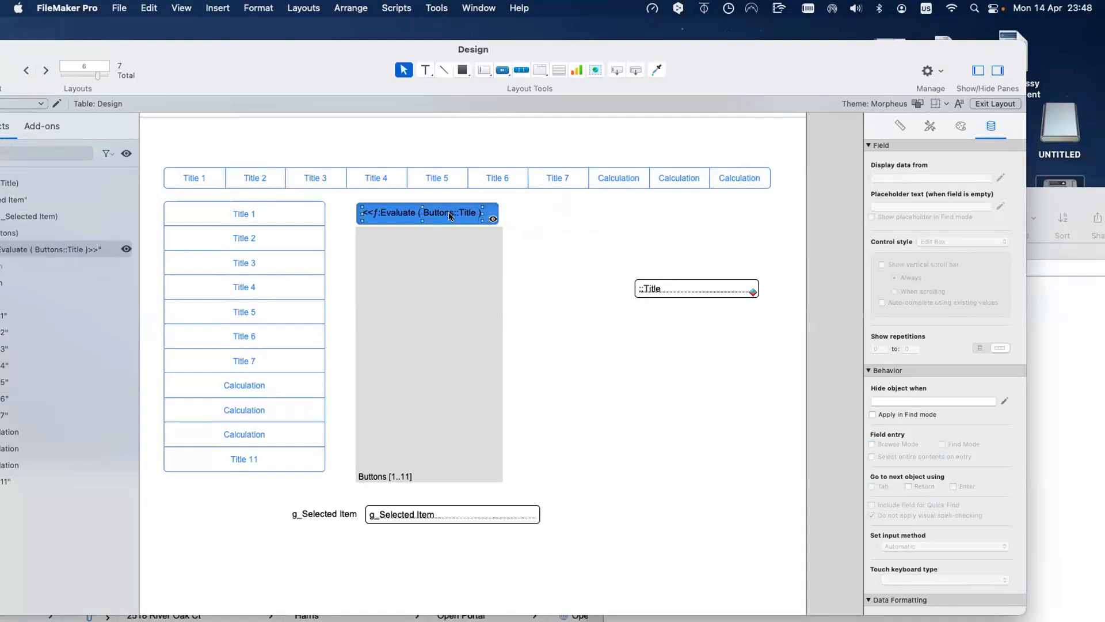
# Step: Add a formula-based conditional formatting condition to the portal calculation
pyautogui.rightClick(450, 215)
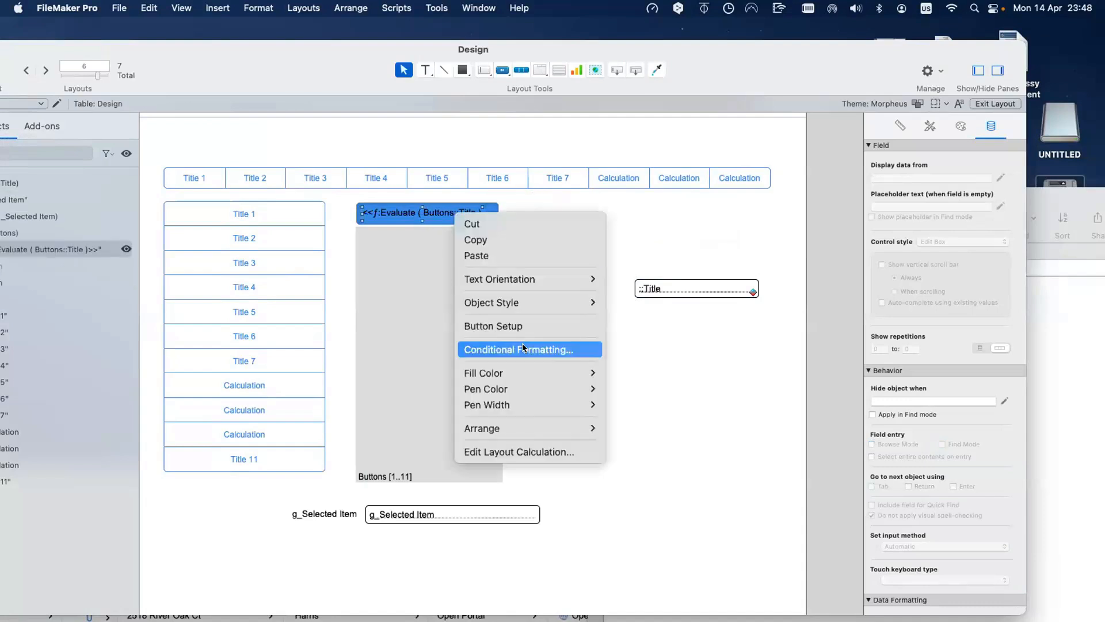
pyautogui.click(541, 349)
pyautogui.click(703, 376)
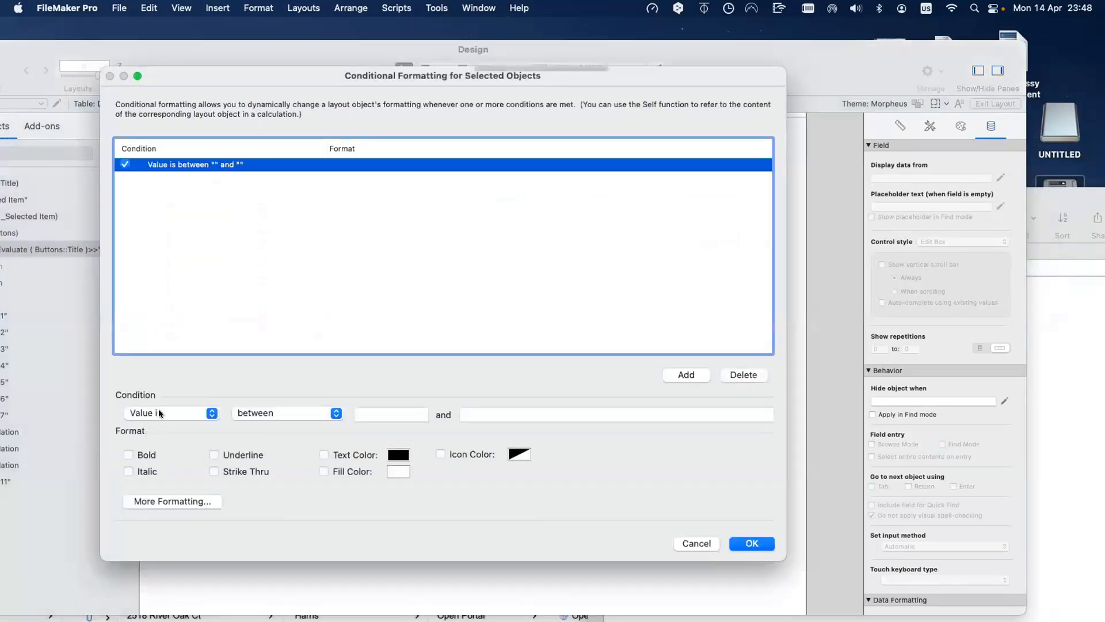
pyautogui.click(160, 414)
pyautogui.click(154, 430)
pyautogui.click(740, 414)
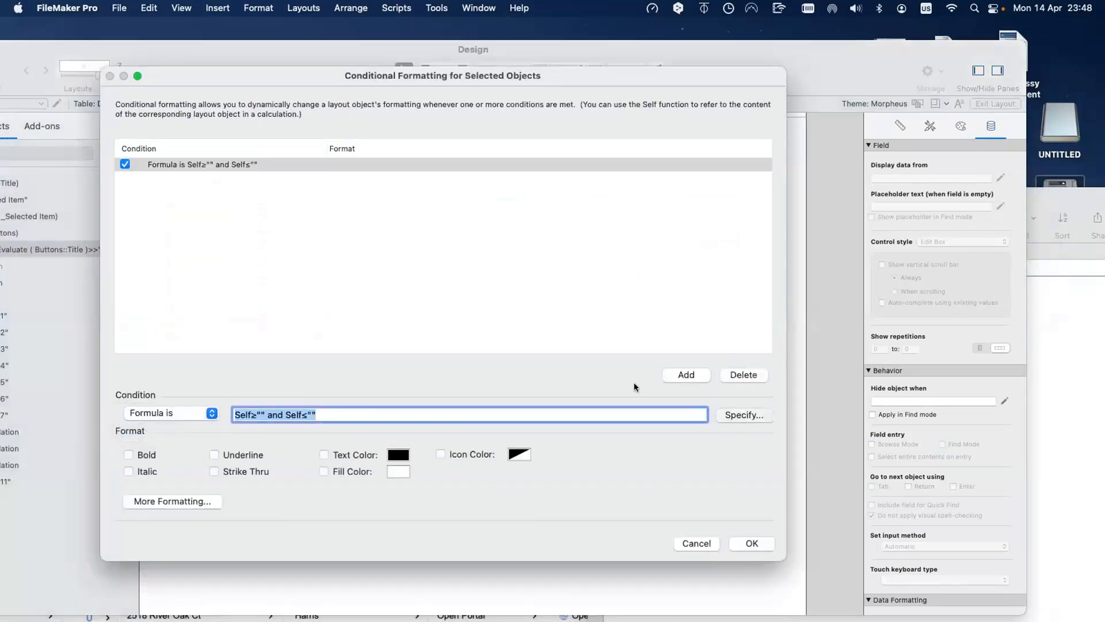
# Step: Set the condition formula to Design::g_Selected Item = Buttons::ID Button
pyautogui.click(550, 251)
pyautogui.hotkey('shift', 'Left')
pyautogui.hotkey('shift', 'Up')
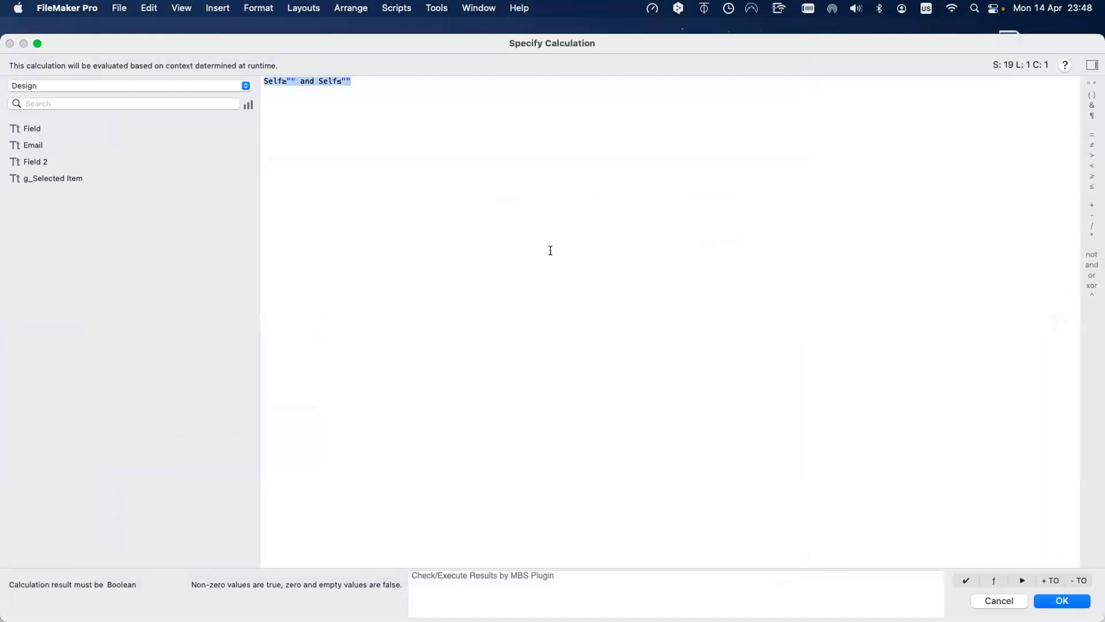
pyautogui.write('g')
pyautogui.press('Escape')
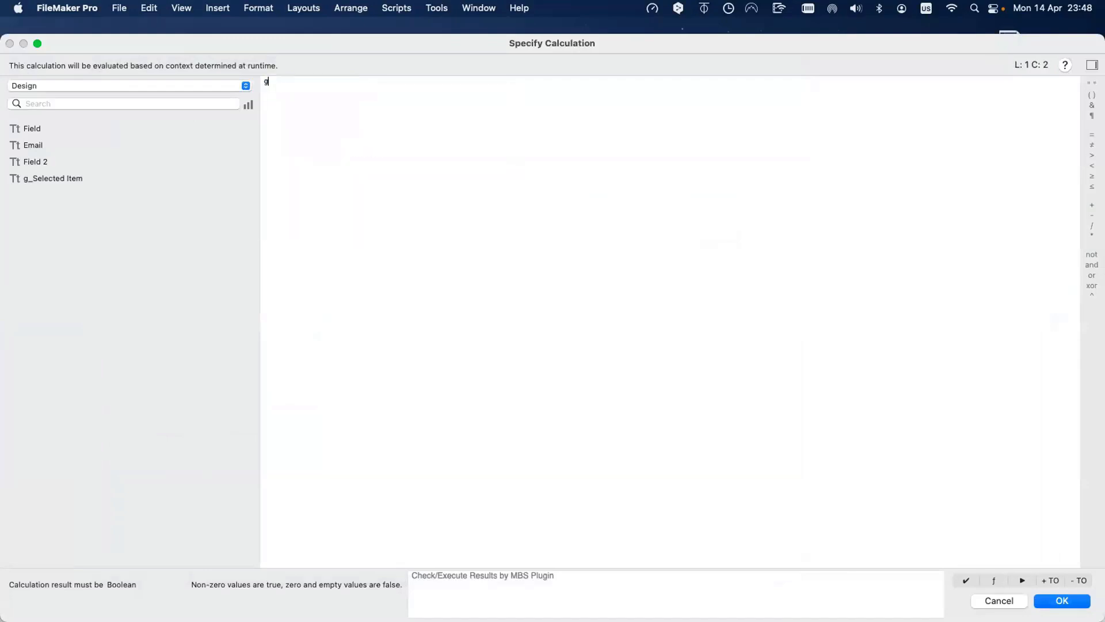
pyautogui.write('_Se')
pyautogui.press('Return')
pyautogui.write('=')
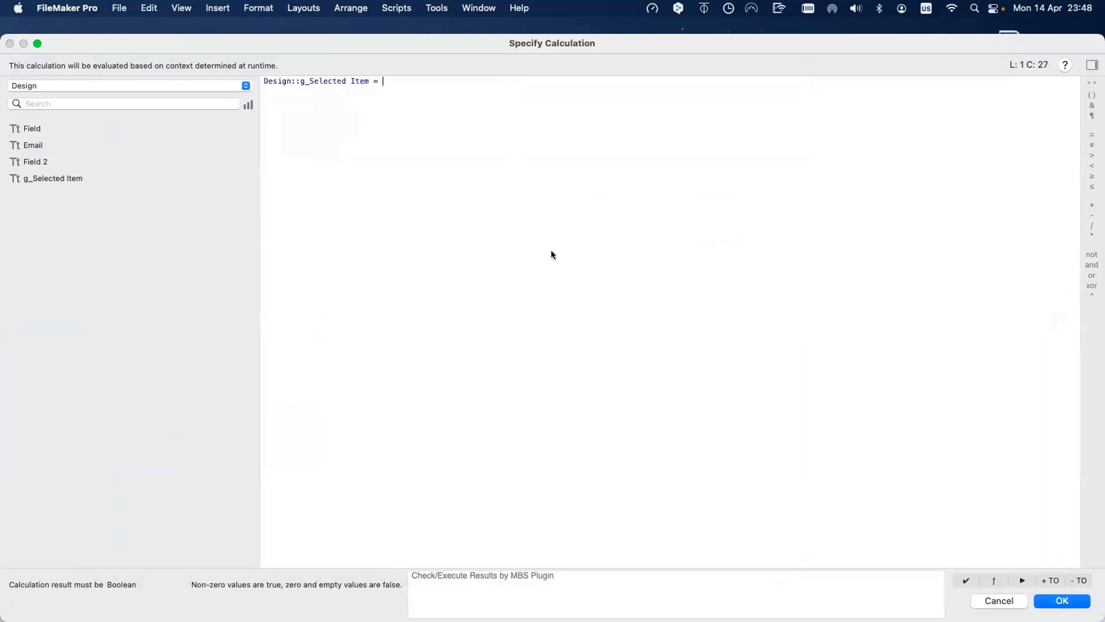
pyautogui.click(41, 87)
pyautogui.click(44, 75)
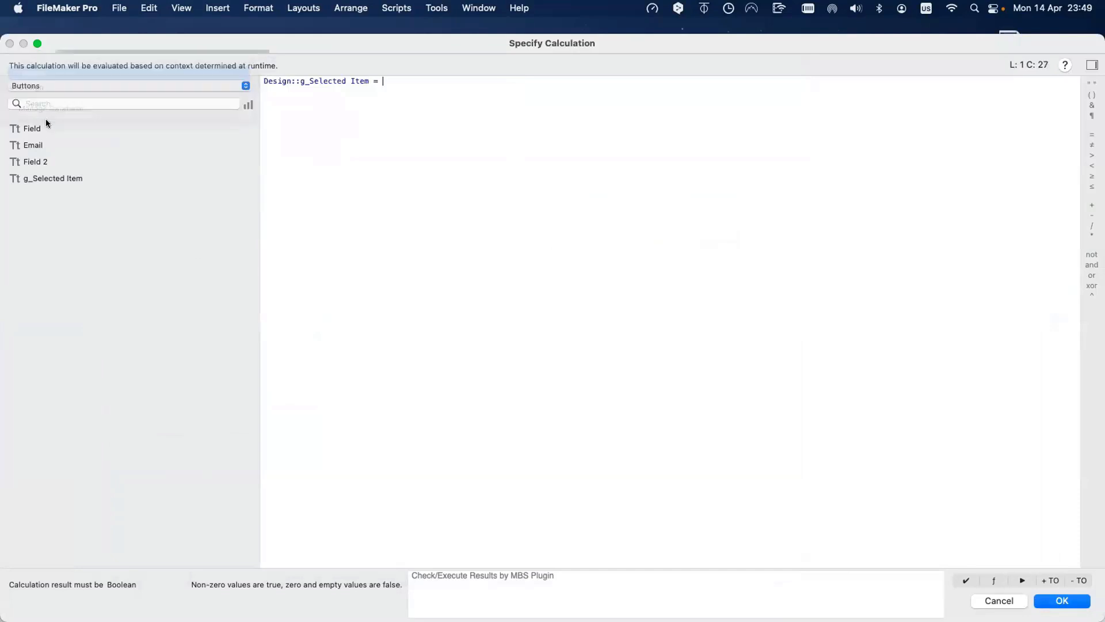
pyautogui.doubleClick(48, 127)
pyautogui.press('Return')
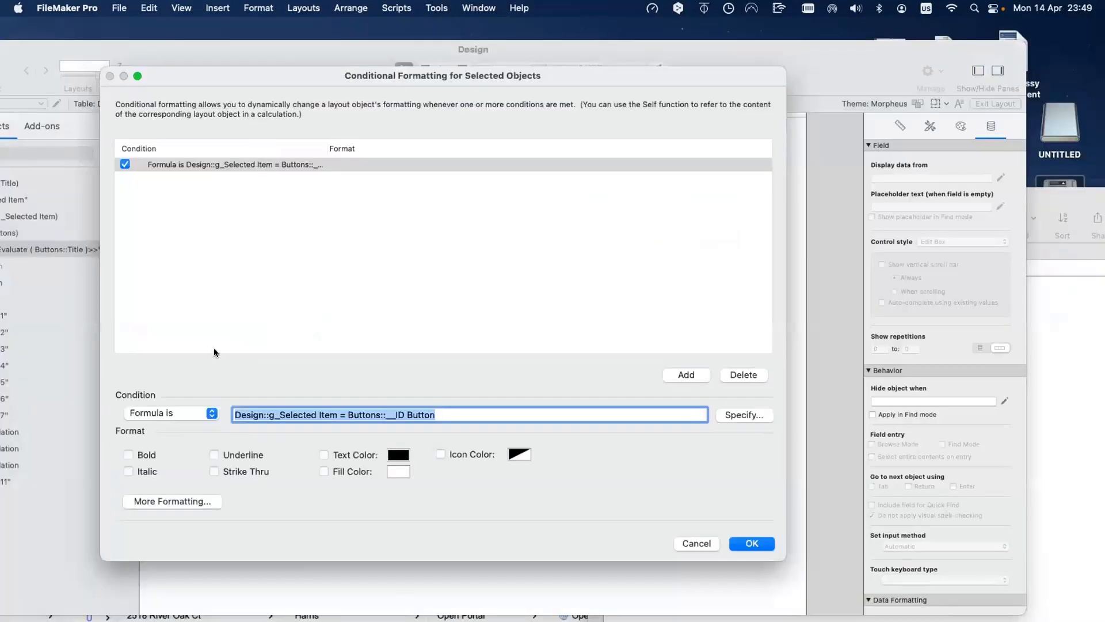
# Step: Make matching rows' text white, apply the formatting, and return to Browse mode
pyautogui.click(398, 456)
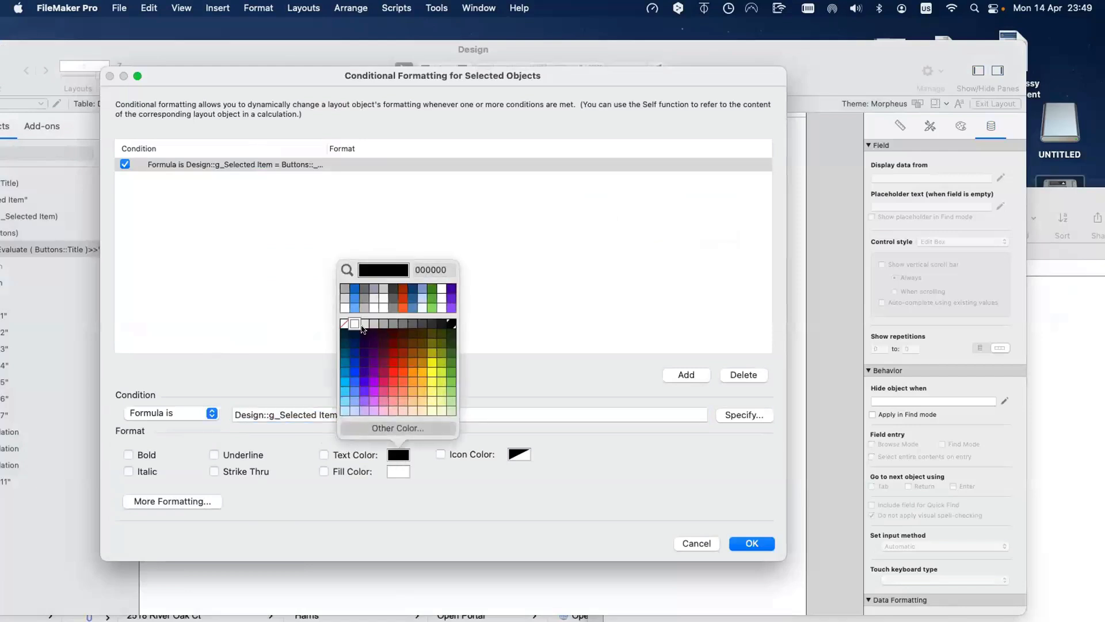
pyautogui.click(352, 325)
pyautogui.click(749, 542)
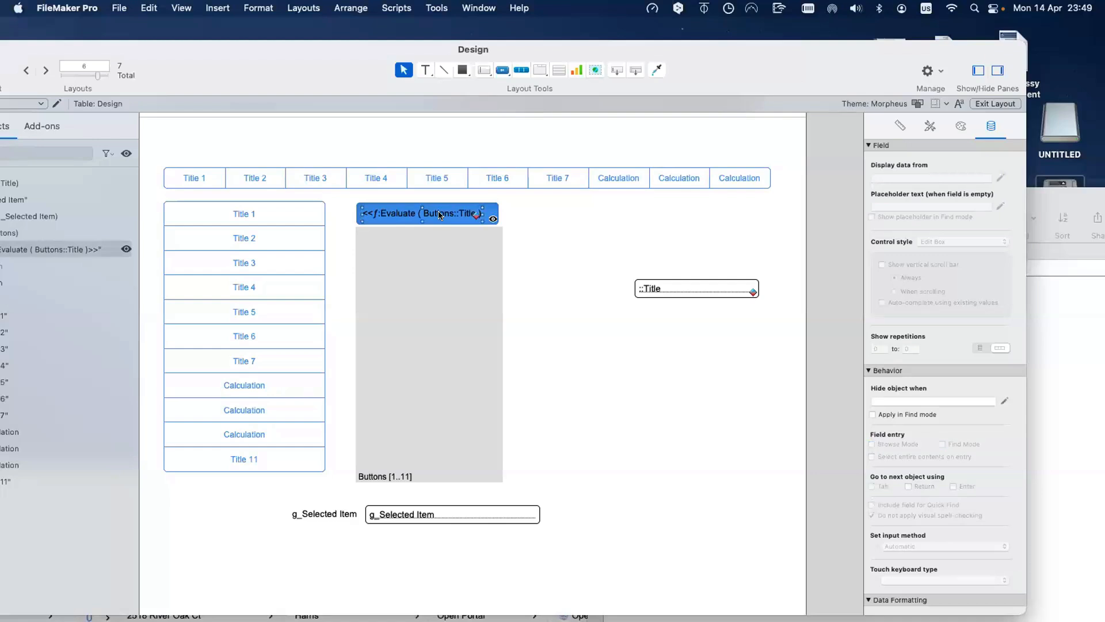
pyautogui.press('super+b')
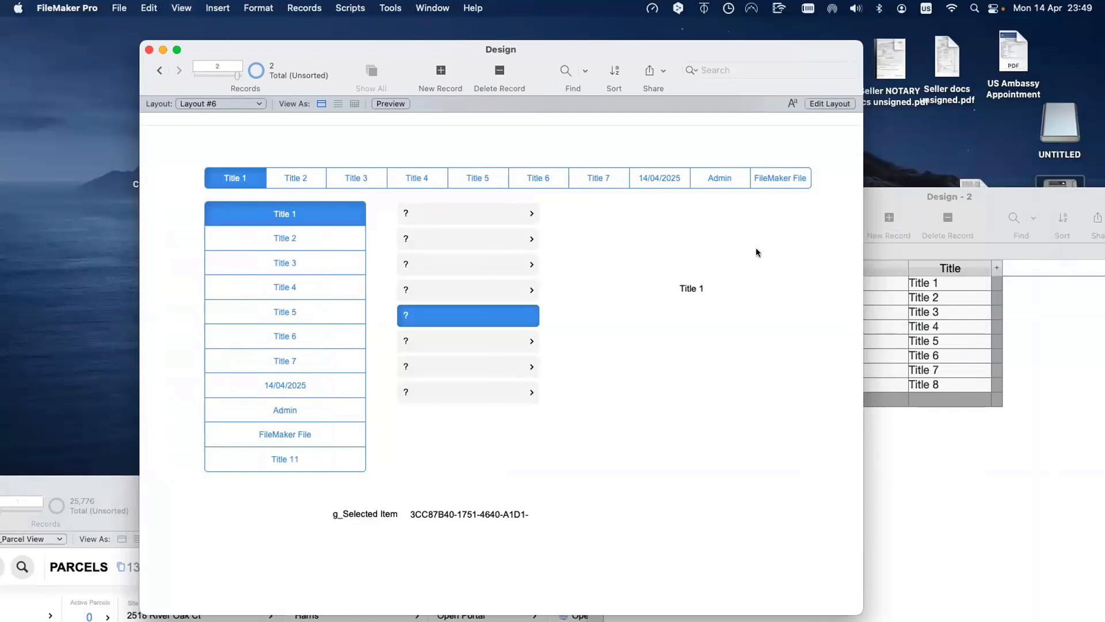
# Step: In the Design - 2 table, wrap Title 1 in quotes and add leading quotes to Titles 2–7
pyautogui.click(914, 288)
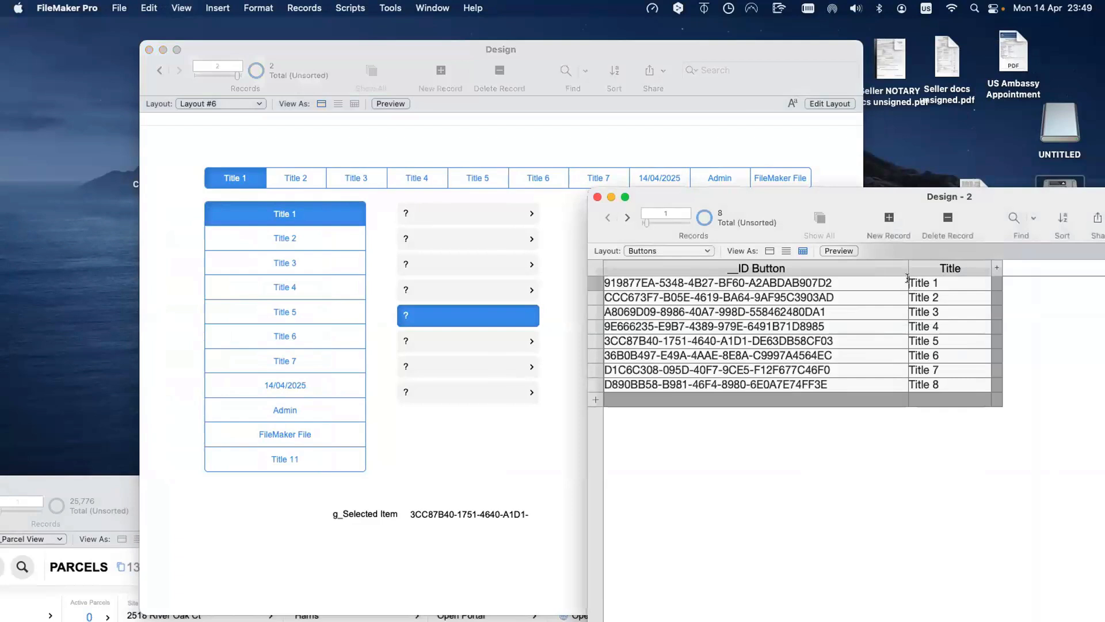
pyautogui.write('"')
pyautogui.press('super+Right')
pyautogui.write('"')
pyautogui.click(935, 515)
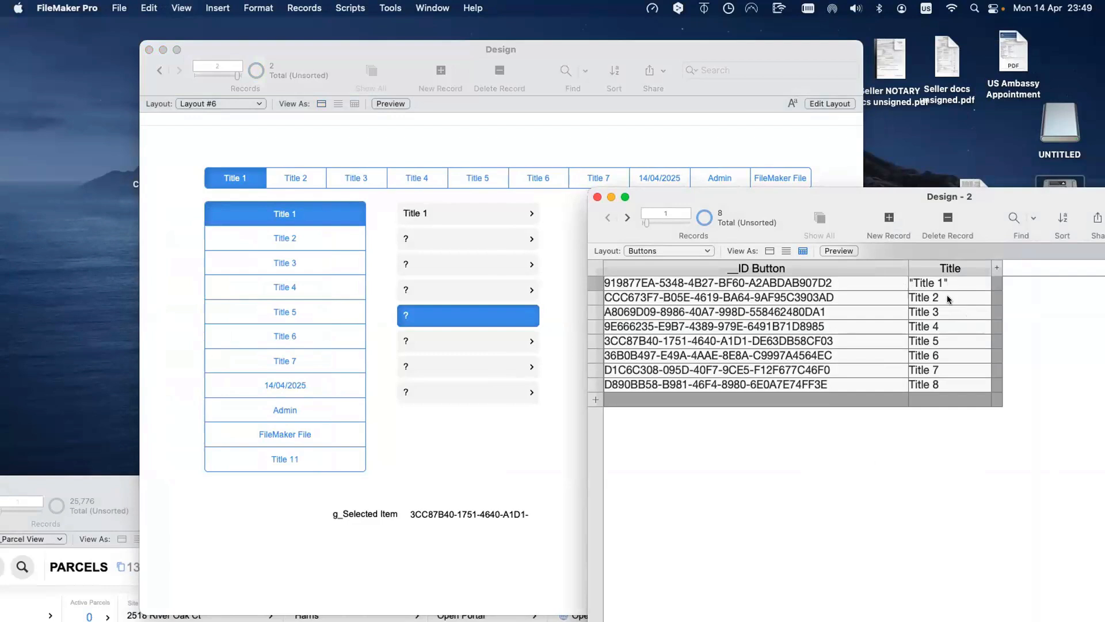
pyautogui.click(910, 298)
pyautogui.write('"')
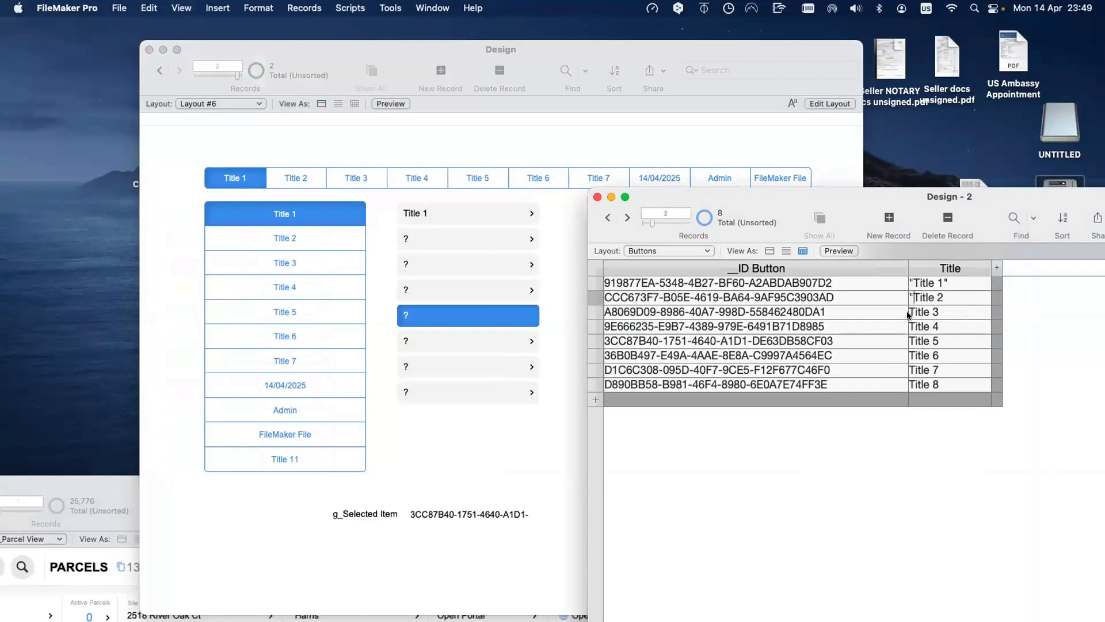
pyautogui.click(908, 312)
pyautogui.write('"')
pyautogui.click(909, 326)
pyautogui.write('"')
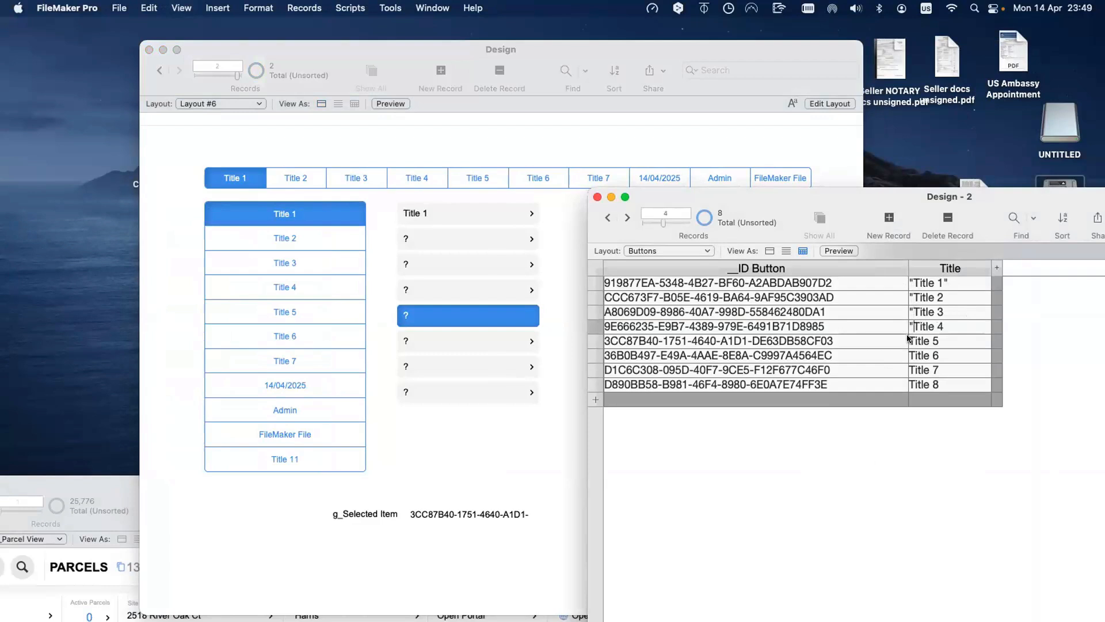
pyautogui.click(909, 341)
pyautogui.write('"')
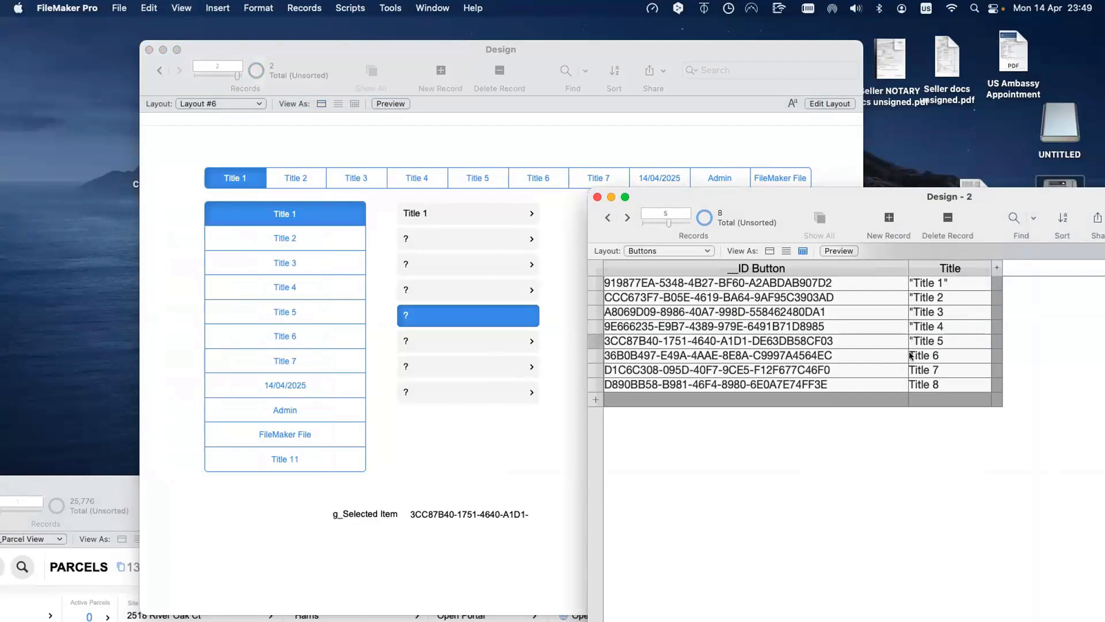
pyautogui.click(909, 355)
pyautogui.write('"')
pyautogui.click(908, 370)
pyautogui.write('"')
# Step: Remove the added quotes from Titles 1–7 so every title is plain again
pyautogui.moveTo(912, 352)
pyautogui.mouseDown()
pyautogui.moveTo(903, 351)
pyautogui.moveTo(907, 368)
pyautogui.mouseUp()
pyautogui.press('BackSpace')
pyautogui.press('BackSpace')
pyautogui.click(907, 339)
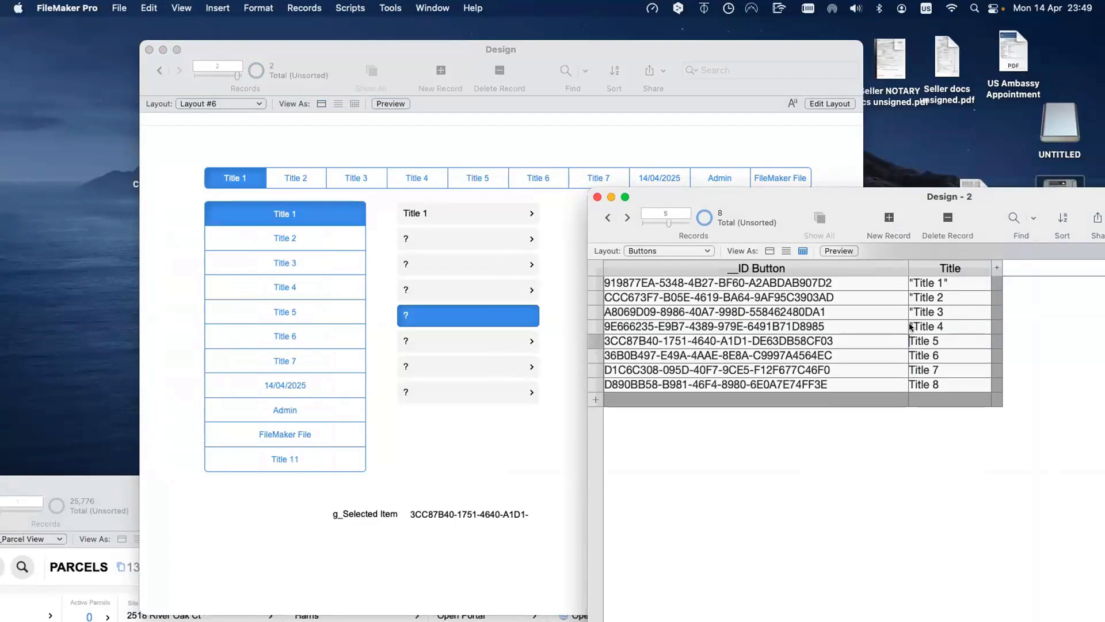
pyautogui.click(911, 326)
pyautogui.press('BackSpace')
pyautogui.click(911, 311)
pyautogui.press('BackSpace')
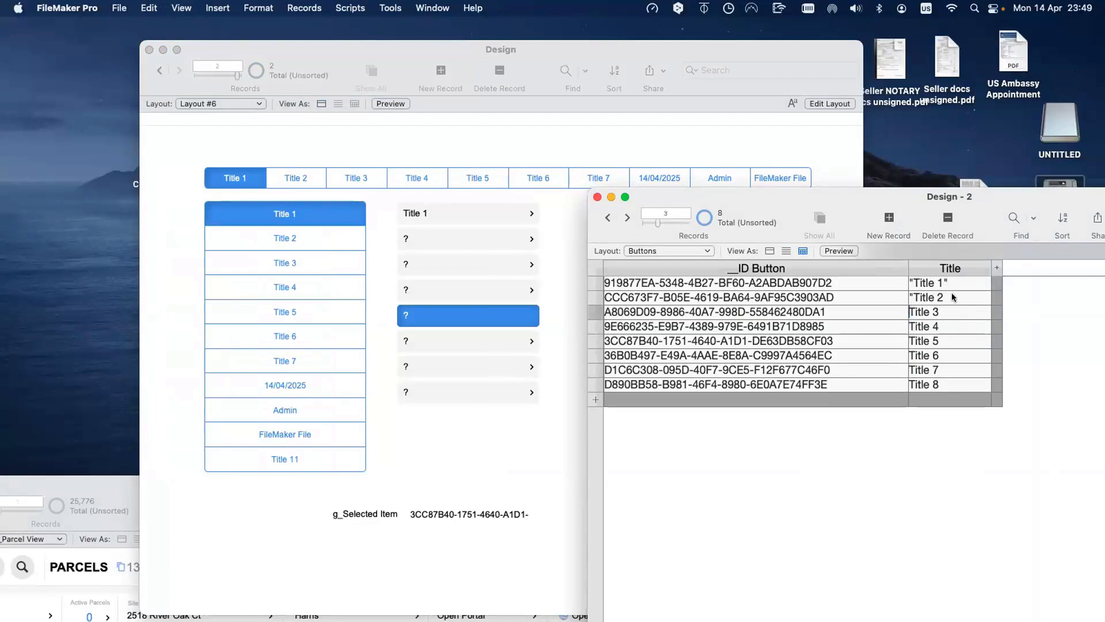
pyautogui.click(953, 297)
pyautogui.click(910, 297)
pyautogui.press('BackSpace')
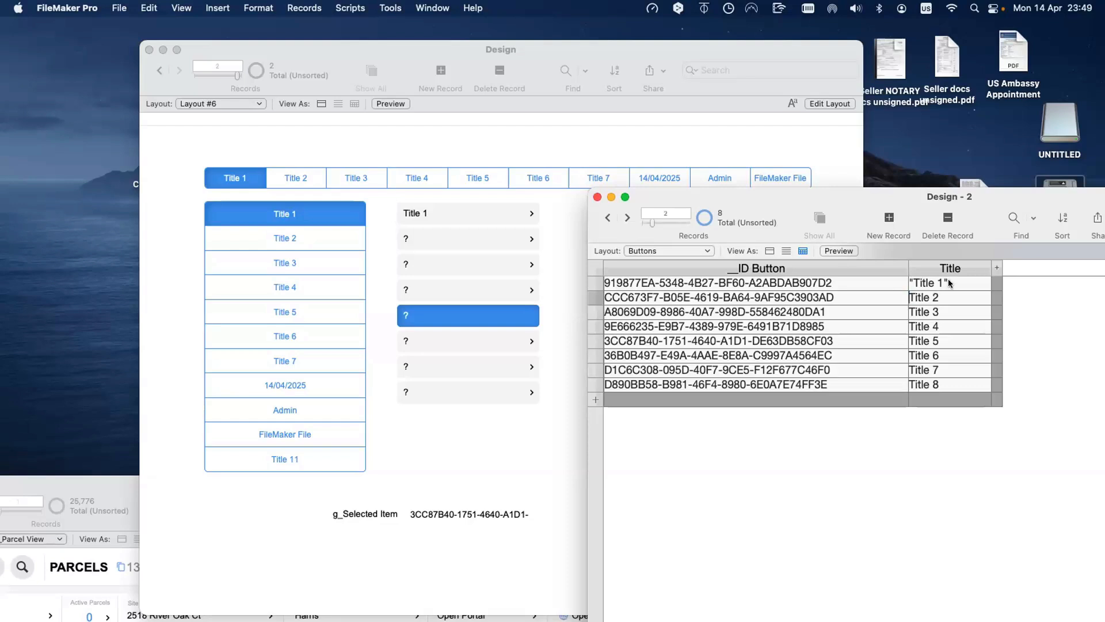
pyautogui.click(948, 279)
pyautogui.press('BackSpace')
pyautogui.press('BackSpace')
pyautogui.write('1')
pyautogui.doubleClick(910, 282)
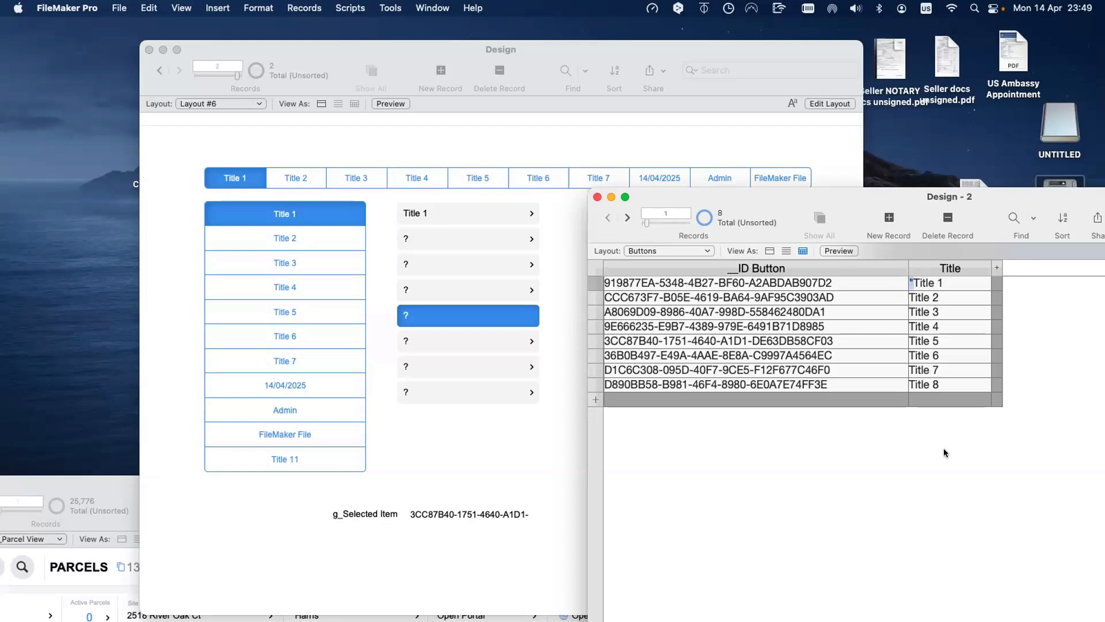
pyautogui.press('BackSpace')
# Step: Replace all Title contents with the calculated result Quote ( Title ), then check the portal
pyautogui.click(953, 285)
pyautogui.press('space')
pyautogui.click(570, 257)
pyautogui.press('super+equal')
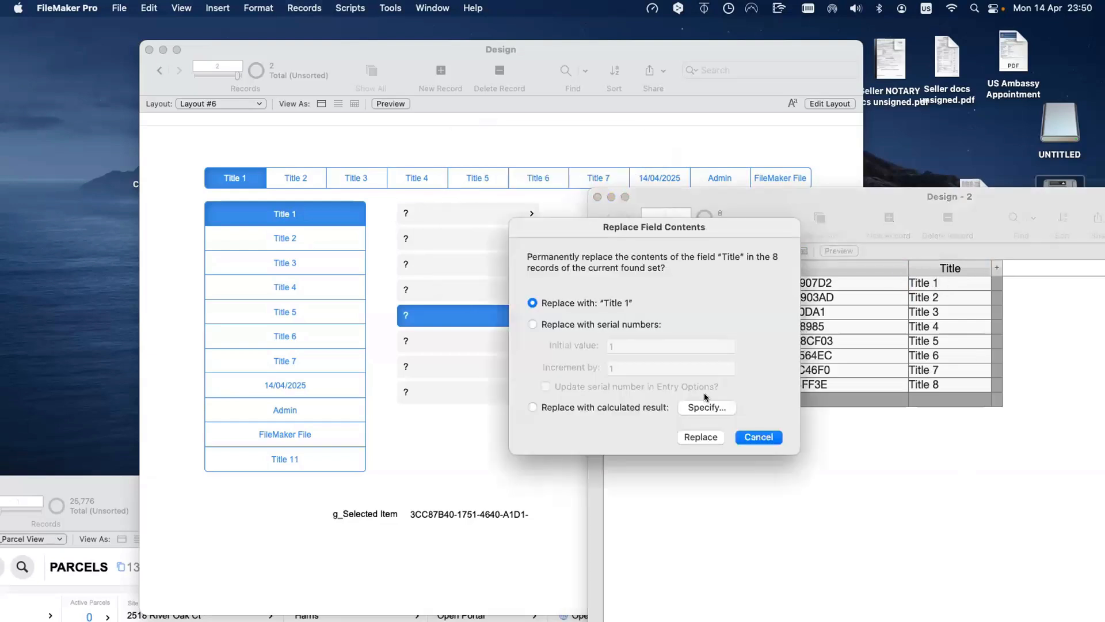
pyautogui.click(707, 407)
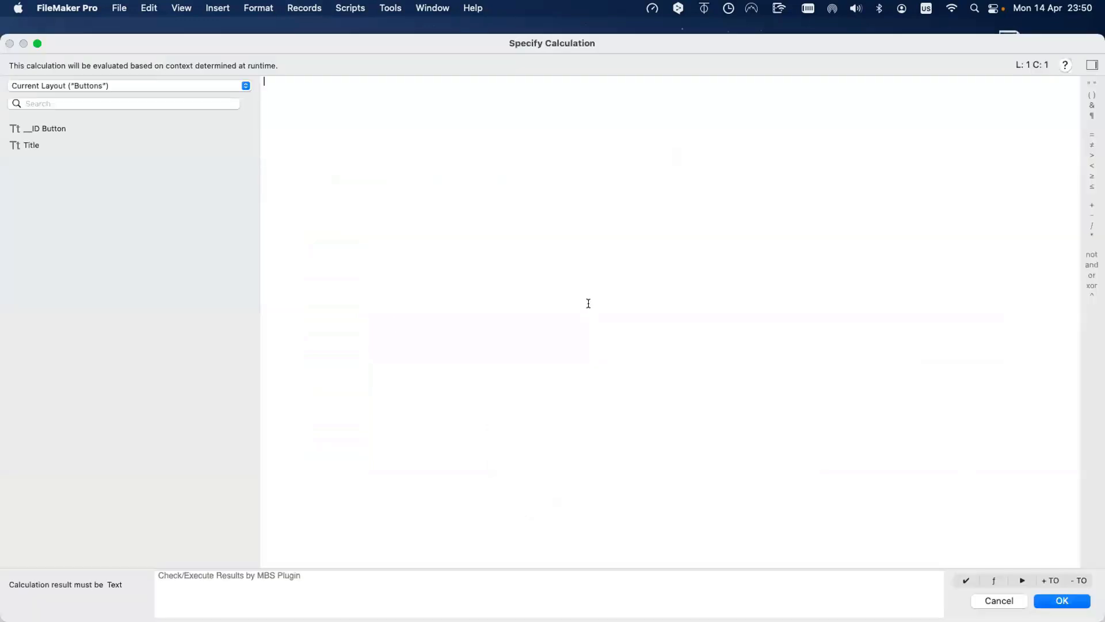
pyautogui.write('quote')
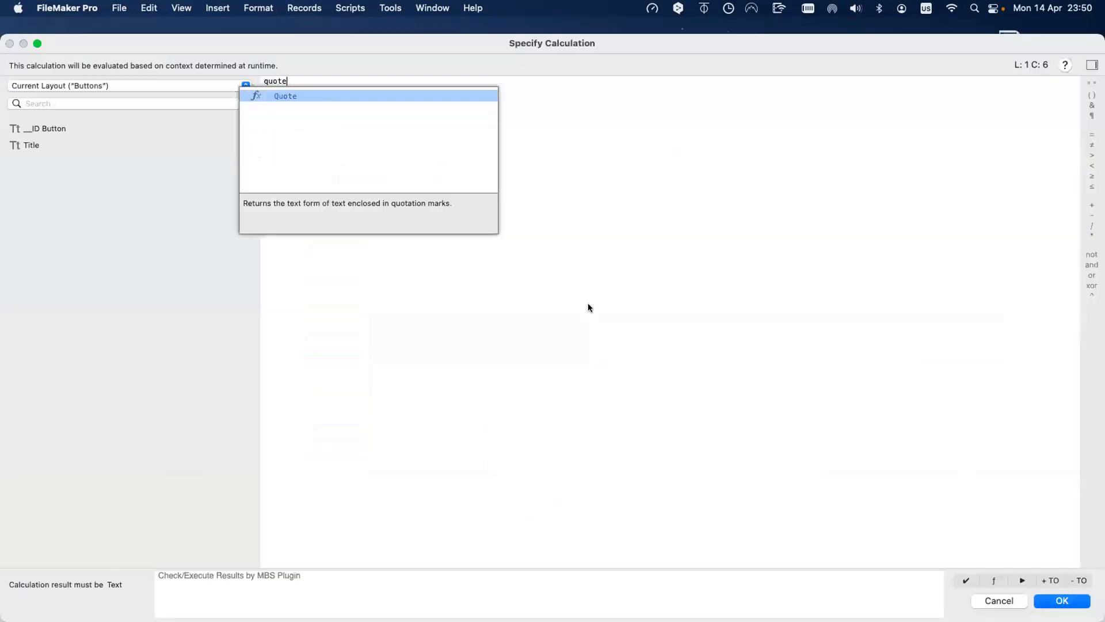
pyautogui.press('Return')
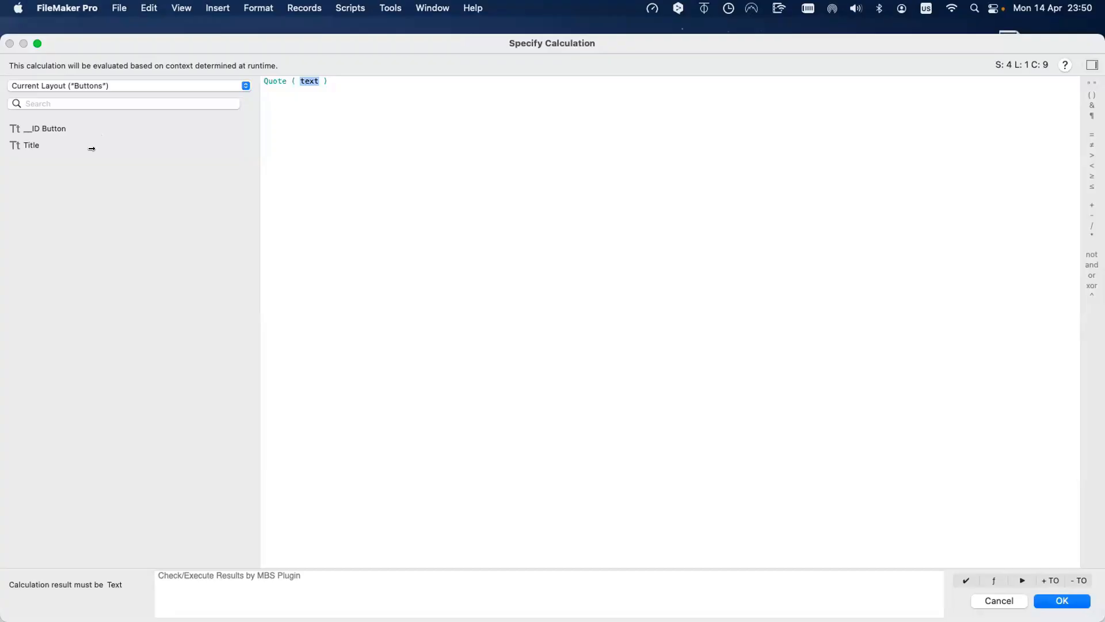
pyautogui.doubleClick(94, 147)
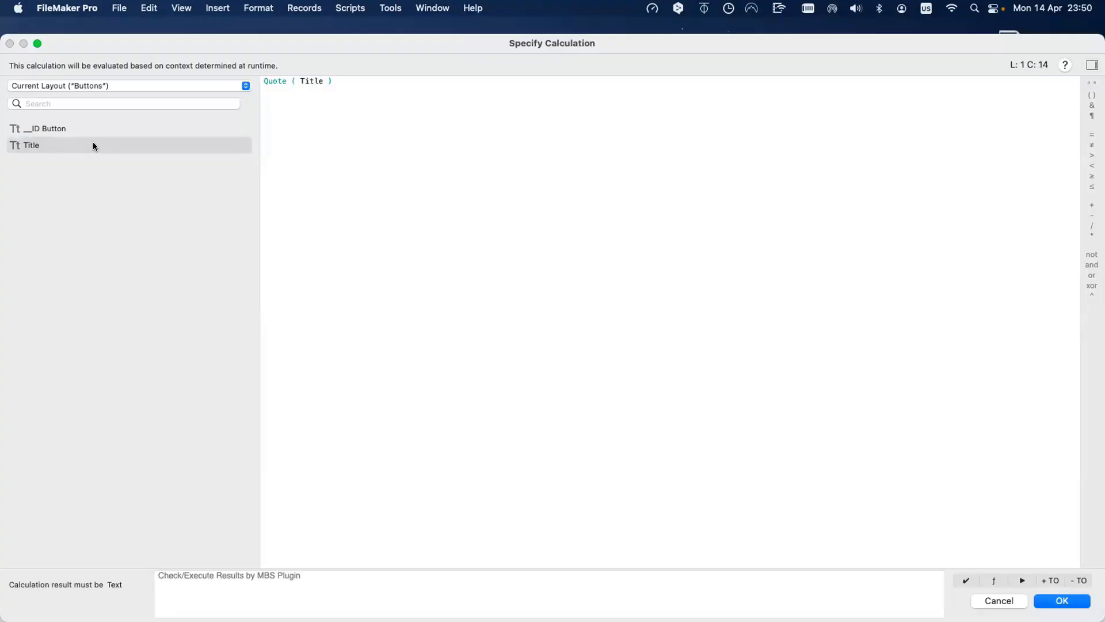
pyautogui.press('Return')
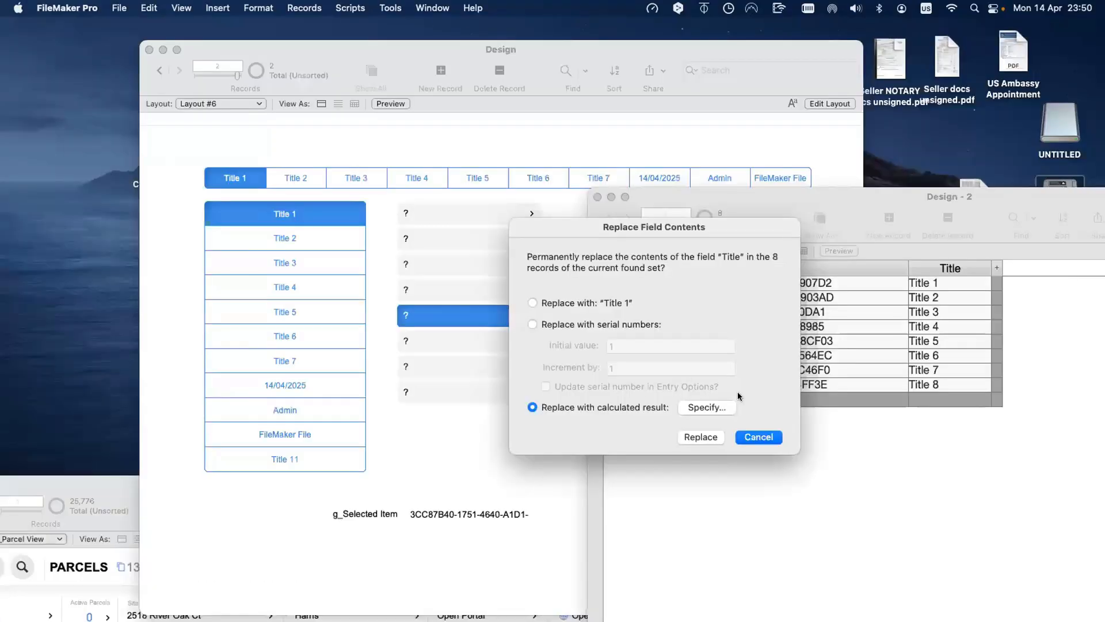
pyautogui.click(697, 437)
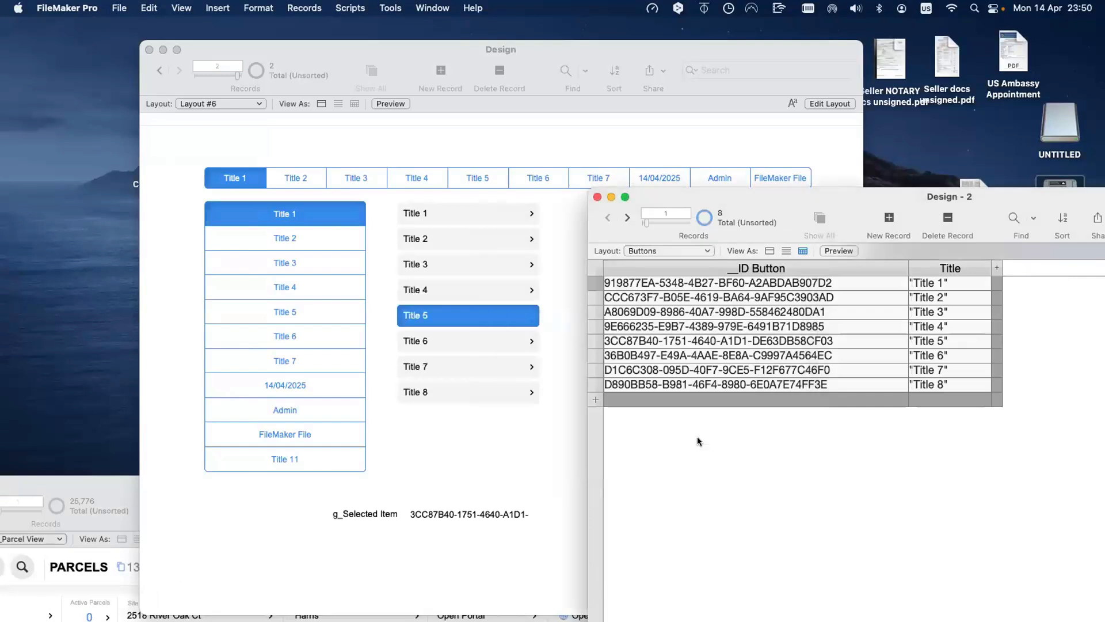
pyautogui.click(467, 440)
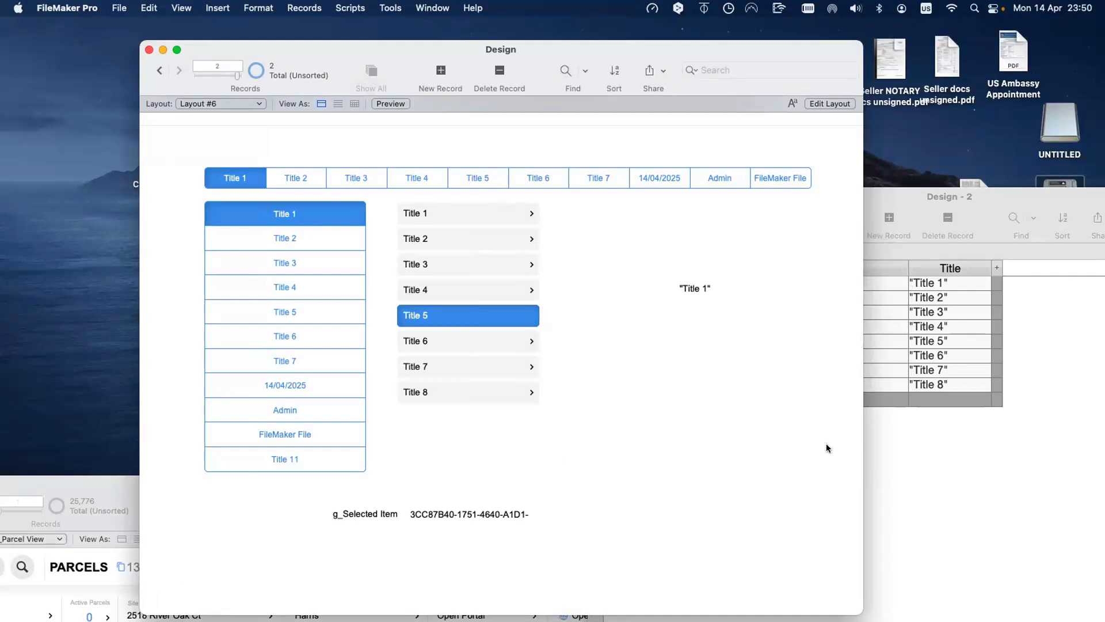
pyautogui.click(946, 387)
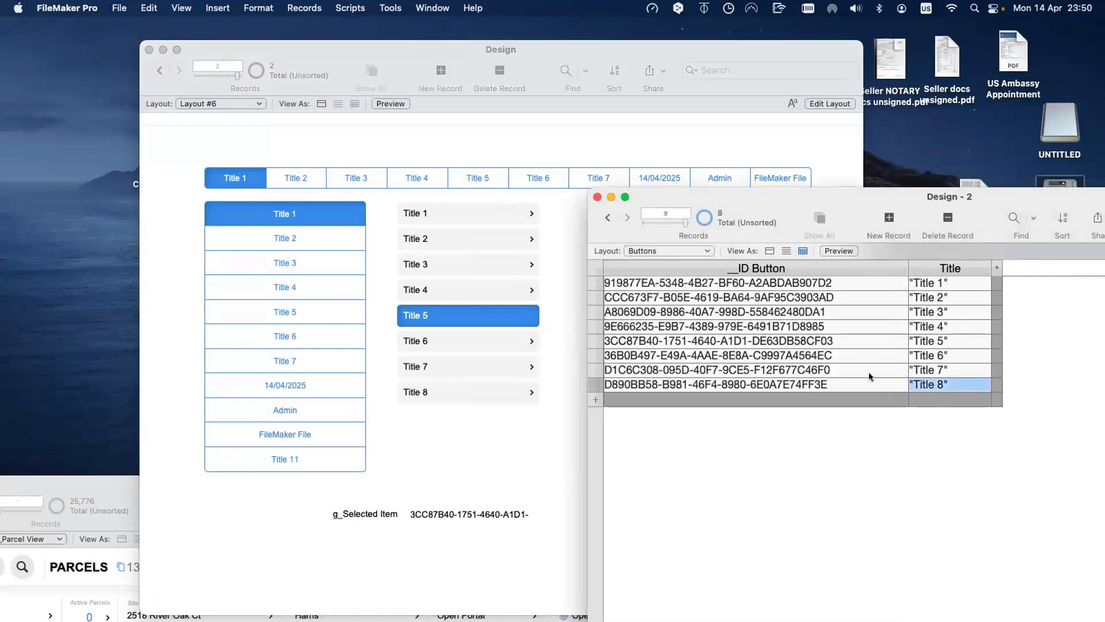
pyautogui.click(390, 8)
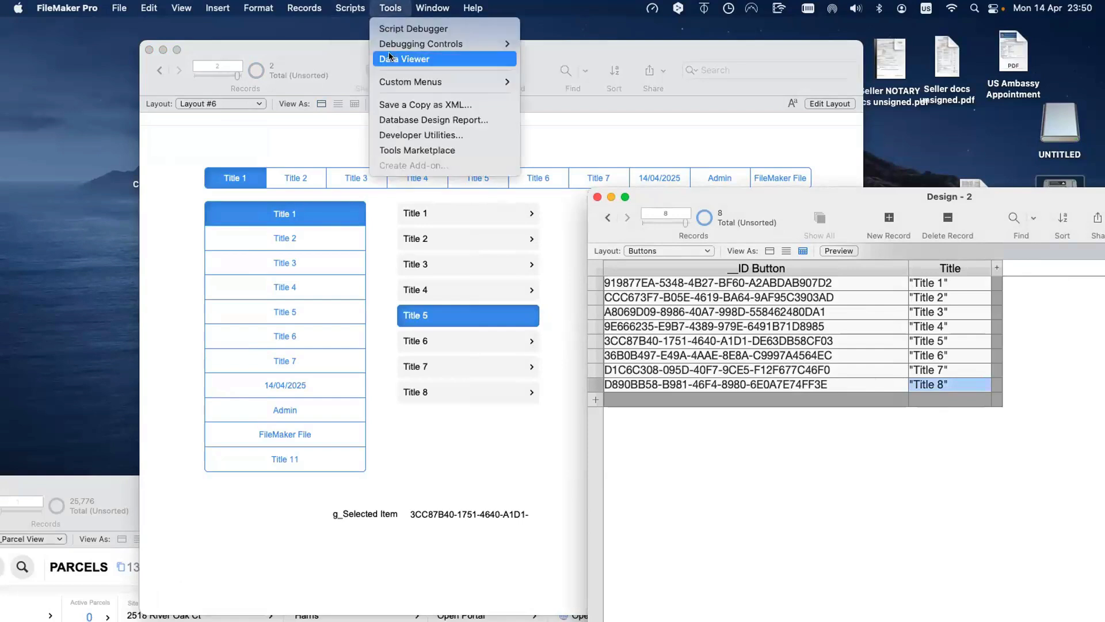
pyautogui.press('Return')
pyautogui.click(698, 134)
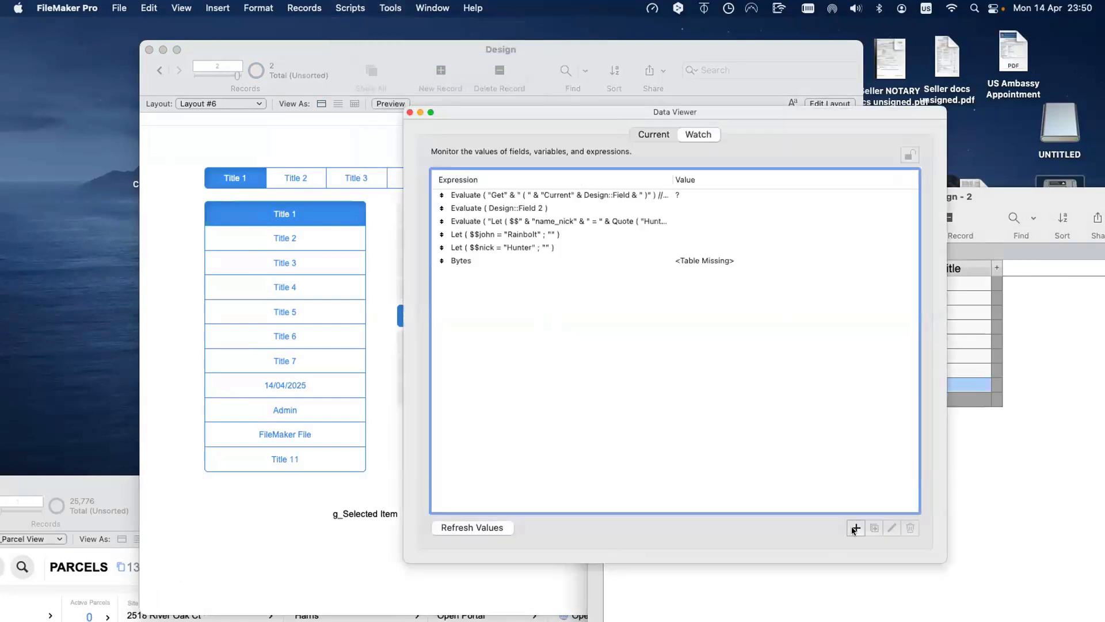
pyautogui.click(851, 526)
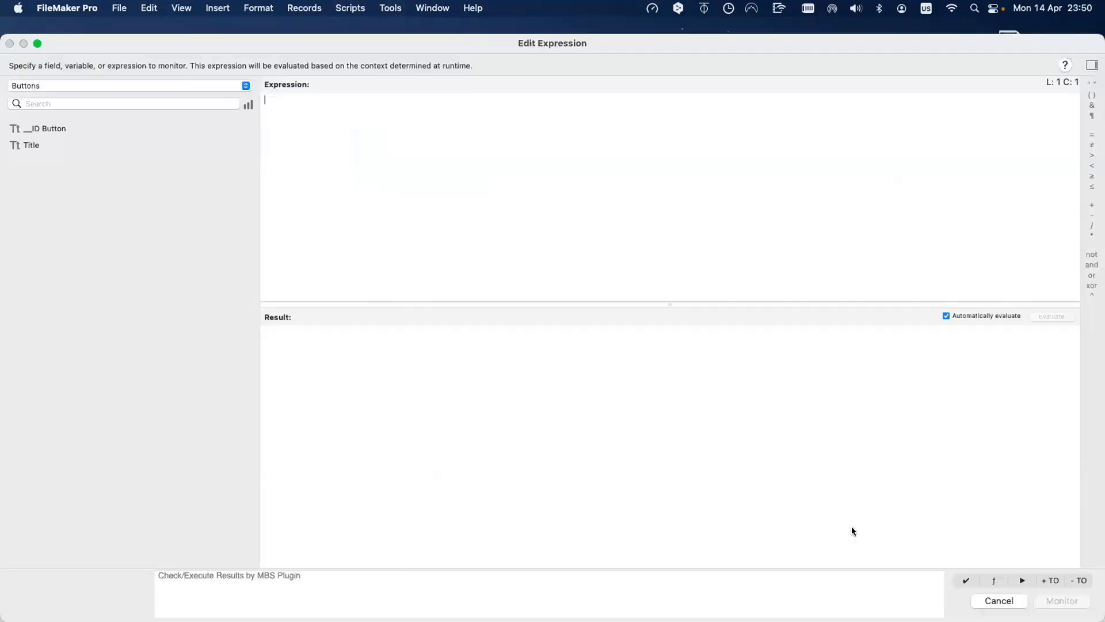
pyautogui.write('Title 1')
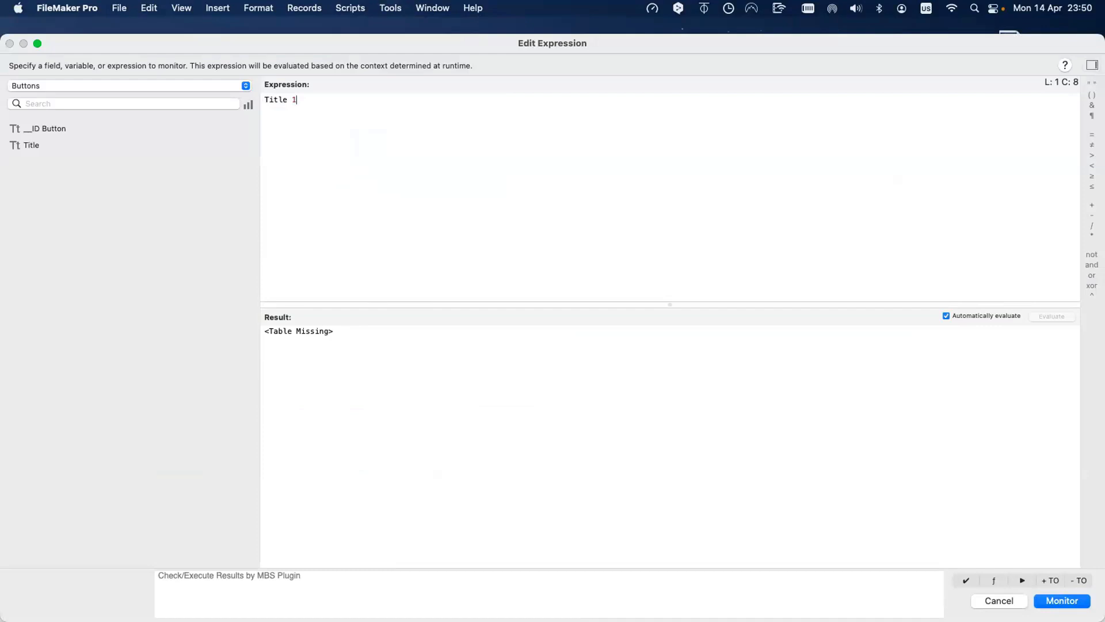
pyautogui.write('"')
pyautogui.press('super+Left')
pyautogui.write('"')
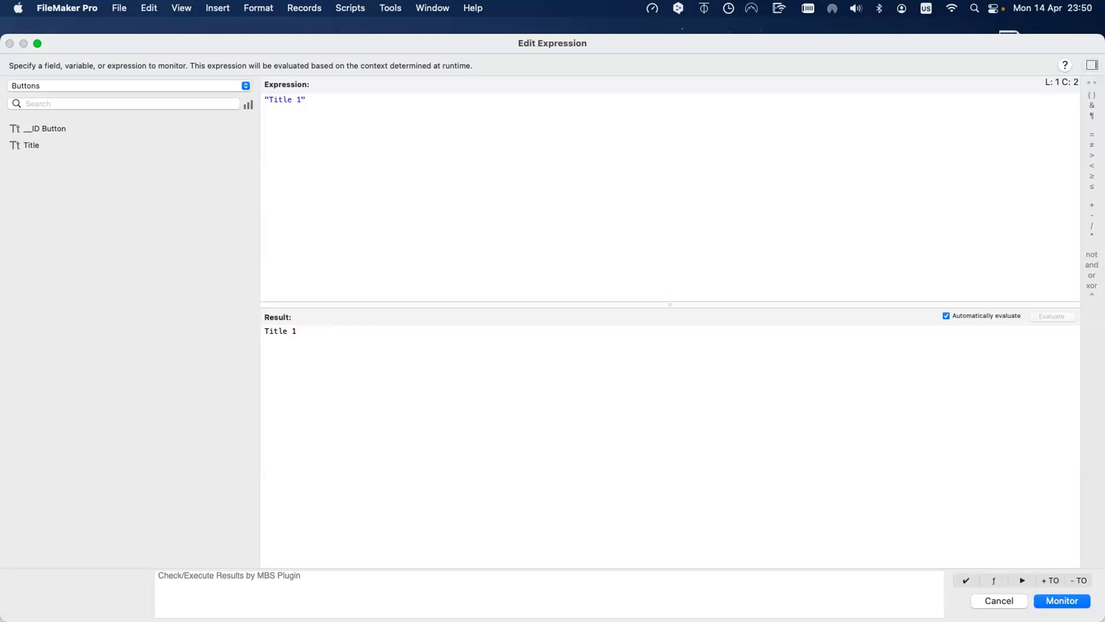
pyautogui.click(999, 601)
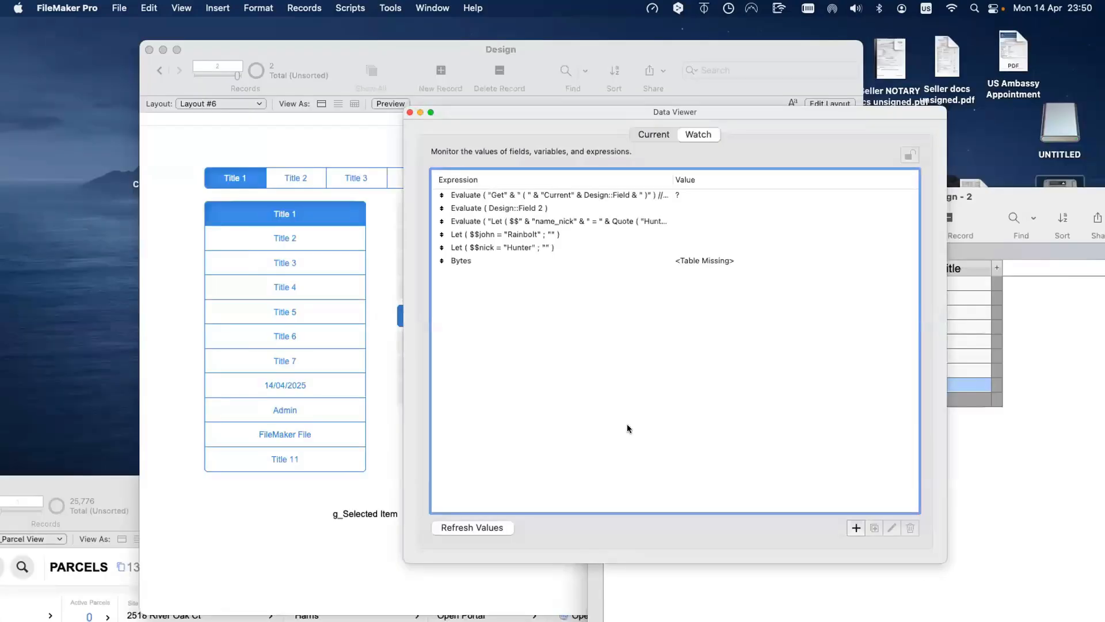
pyautogui.press('super+w')
# Step: Duplicate record 8 and change the new record's Title to Get ( CurrentDate )
pyautogui.click(694, 479)
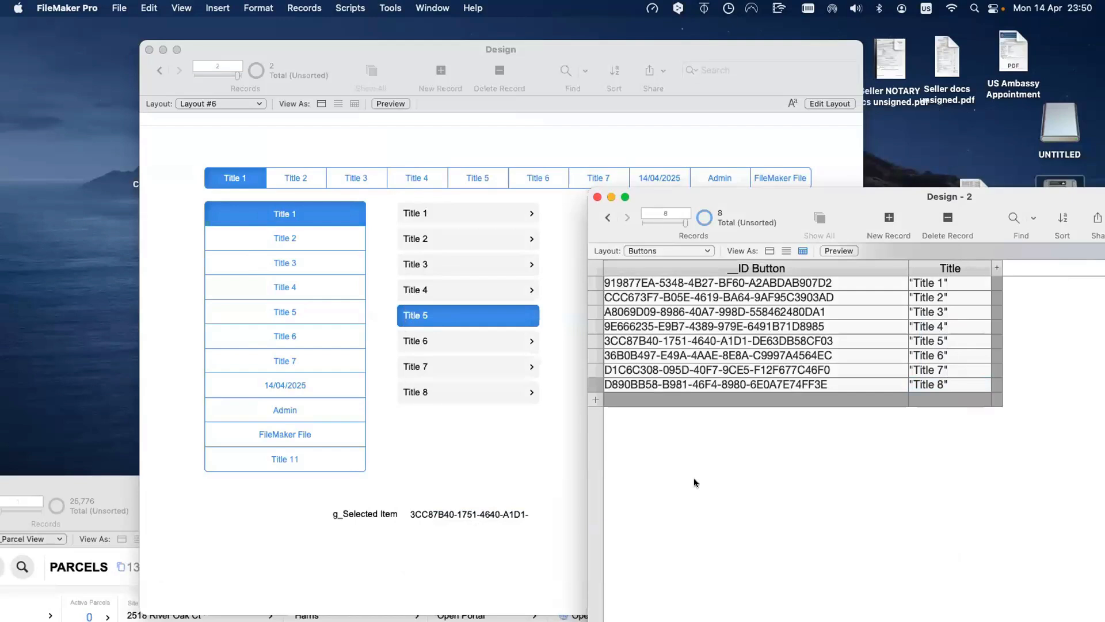
pyautogui.click(955, 384)
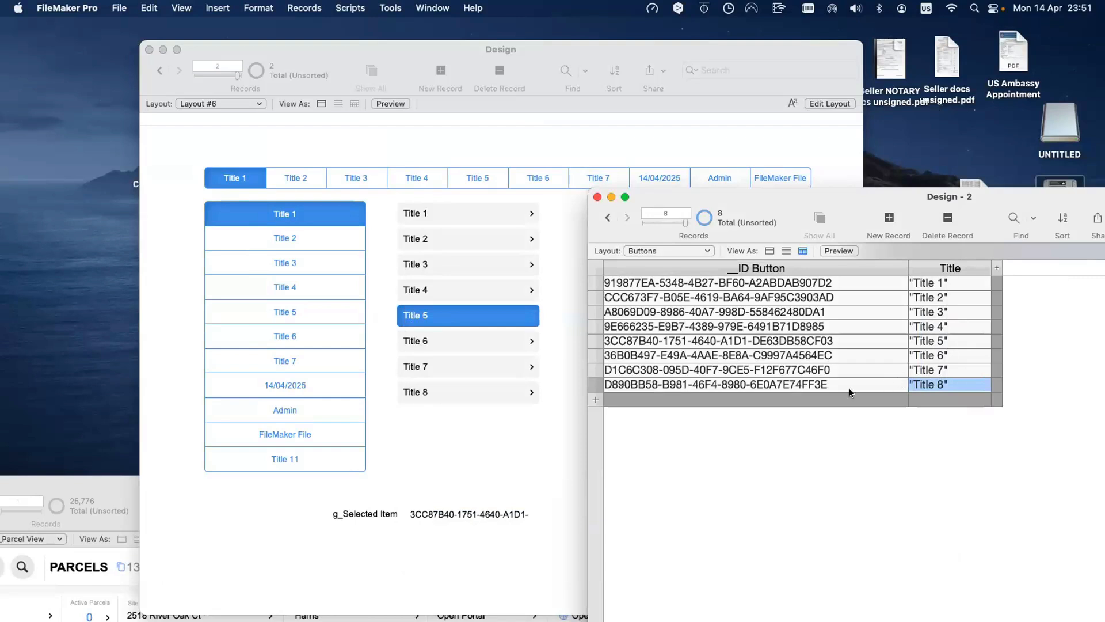
pyautogui.press('super+d')
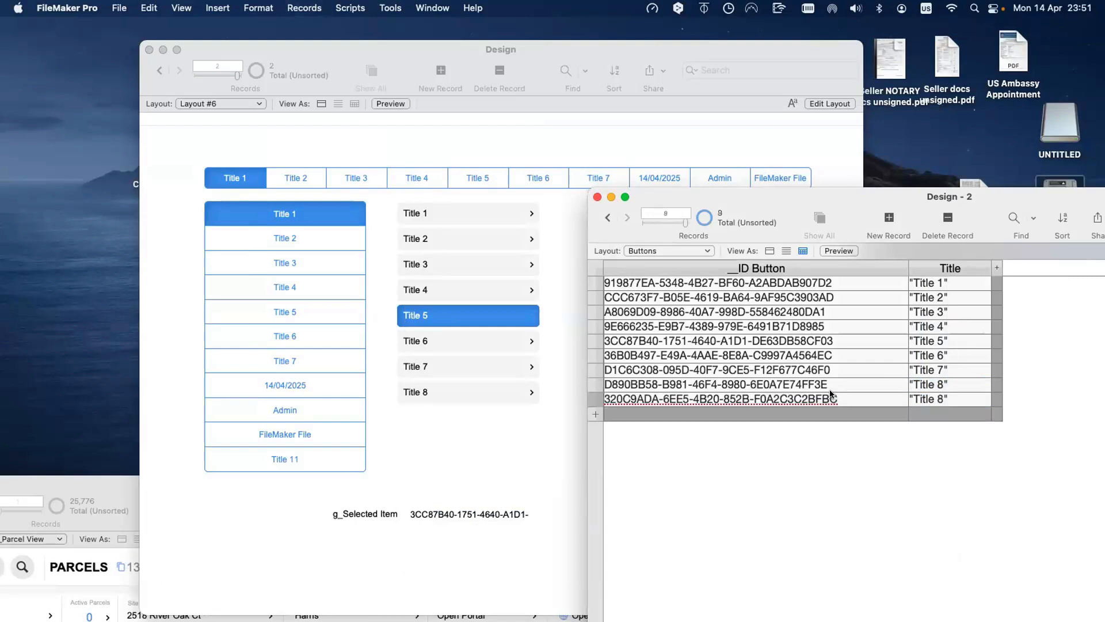
pyautogui.write('Get')
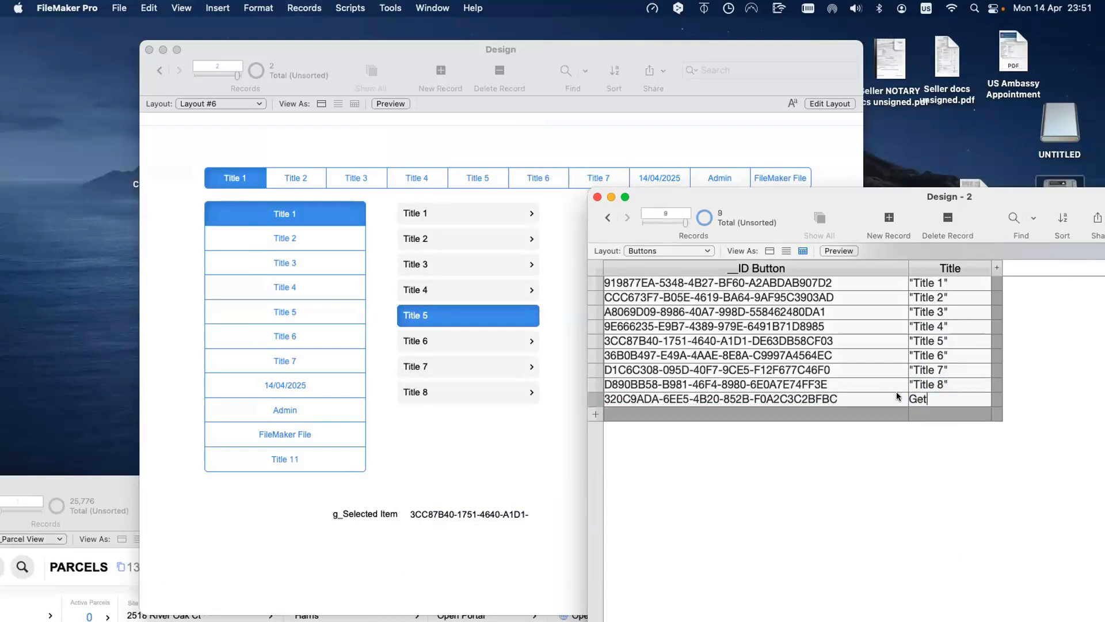
pyautogui.write(' ( CurrentDate)')
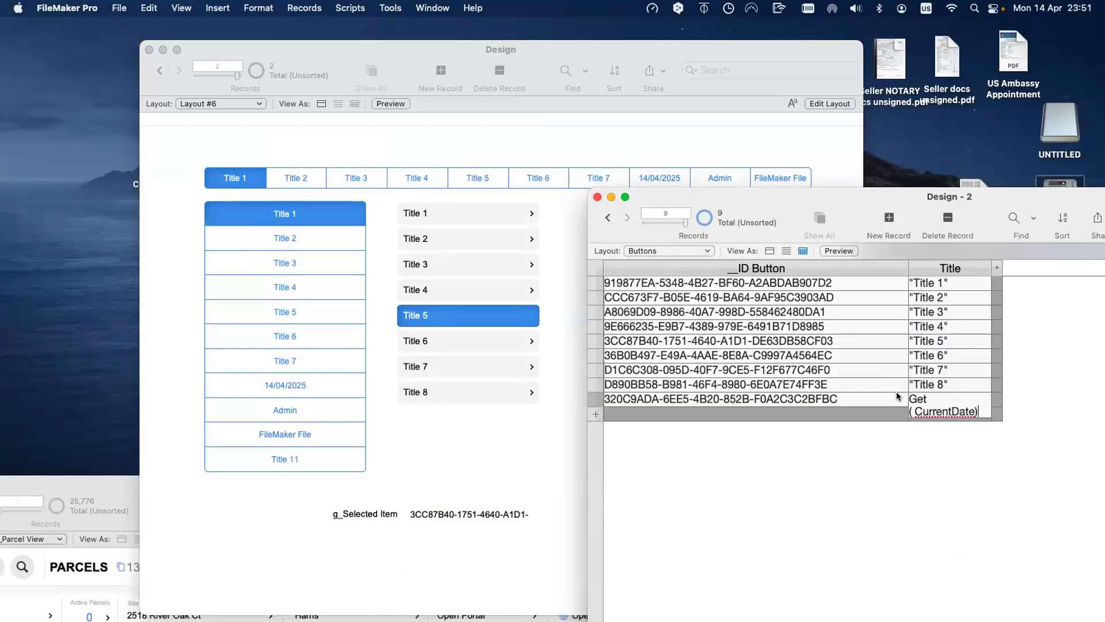
pyautogui.press('Left')
pyautogui.click(892, 442)
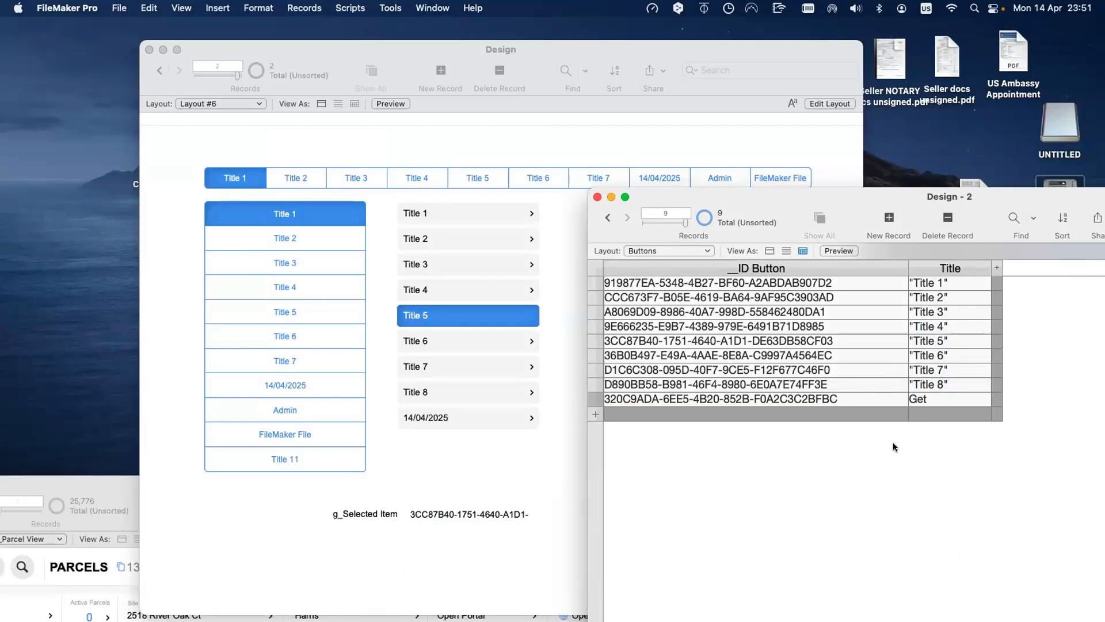
# Step: Widen the Title column and switch the Design window to Layout mode
pyautogui.moveTo(986, 262); pyautogui.dragTo(1030, 262)
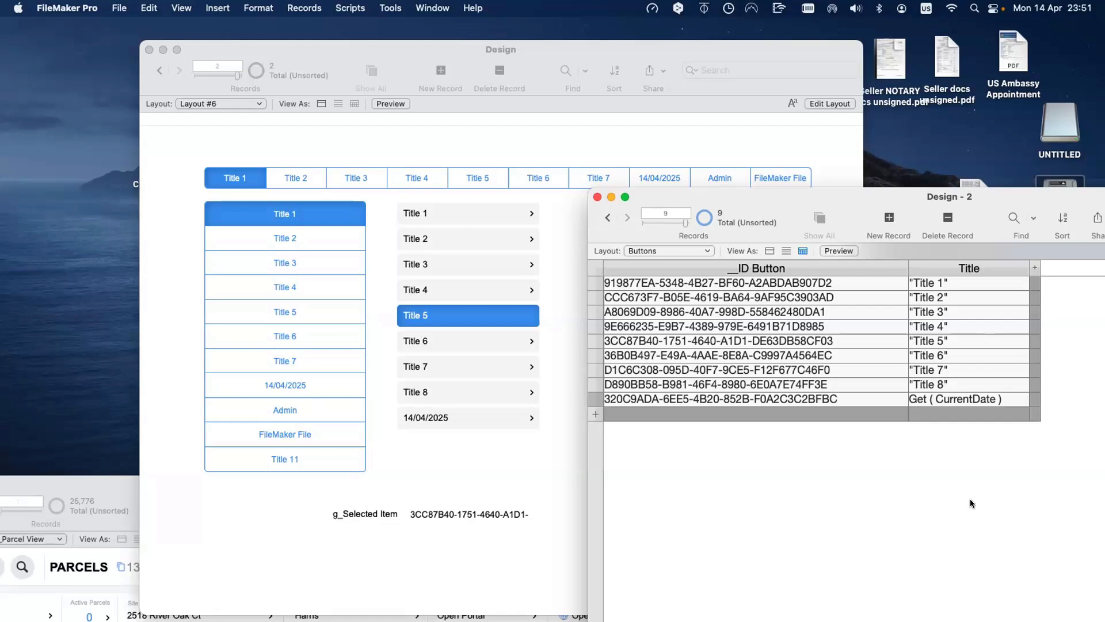
pyautogui.click(450, 456)
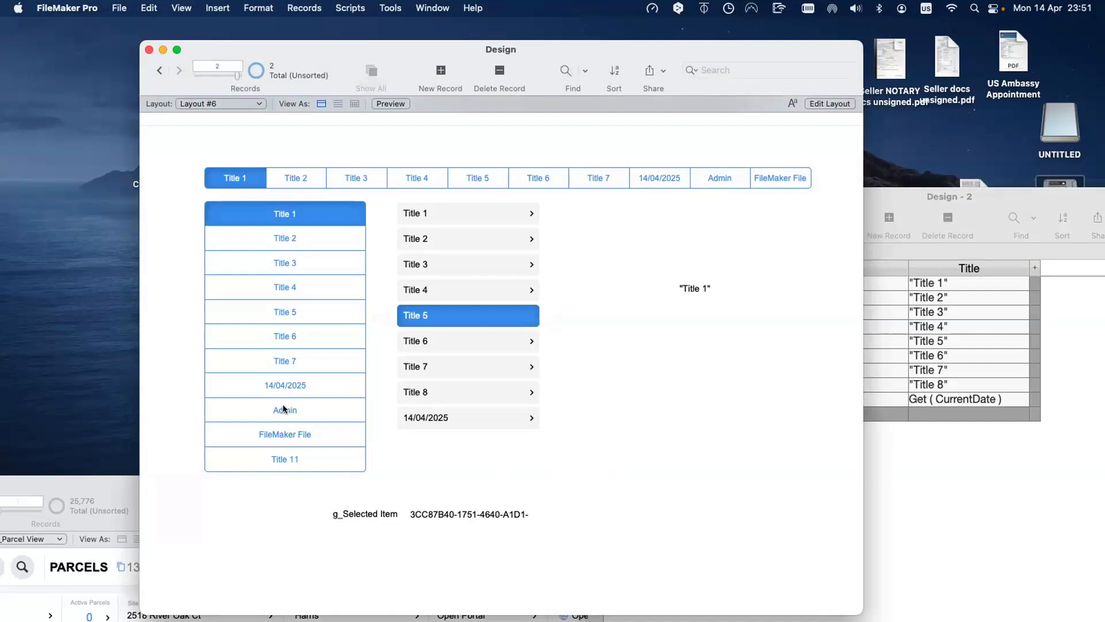
pyautogui.press('super+l')
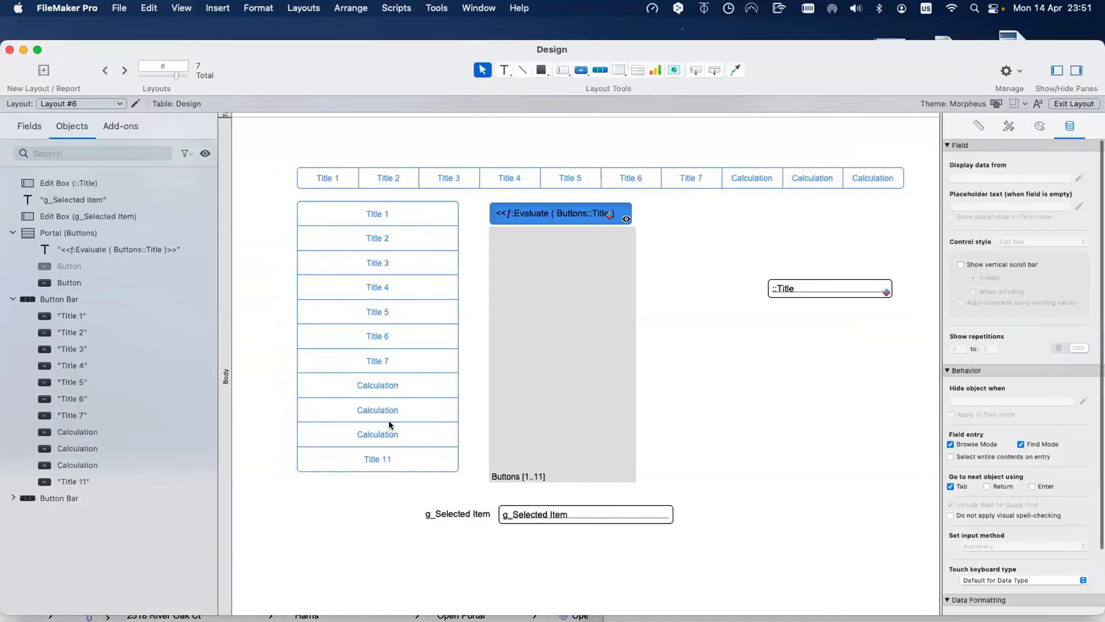
# Step: Copy the Get ( AccountName ) button formula into a new Buttons record
pyautogui.doubleClick(400, 410)
pyautogui.press('super+c')
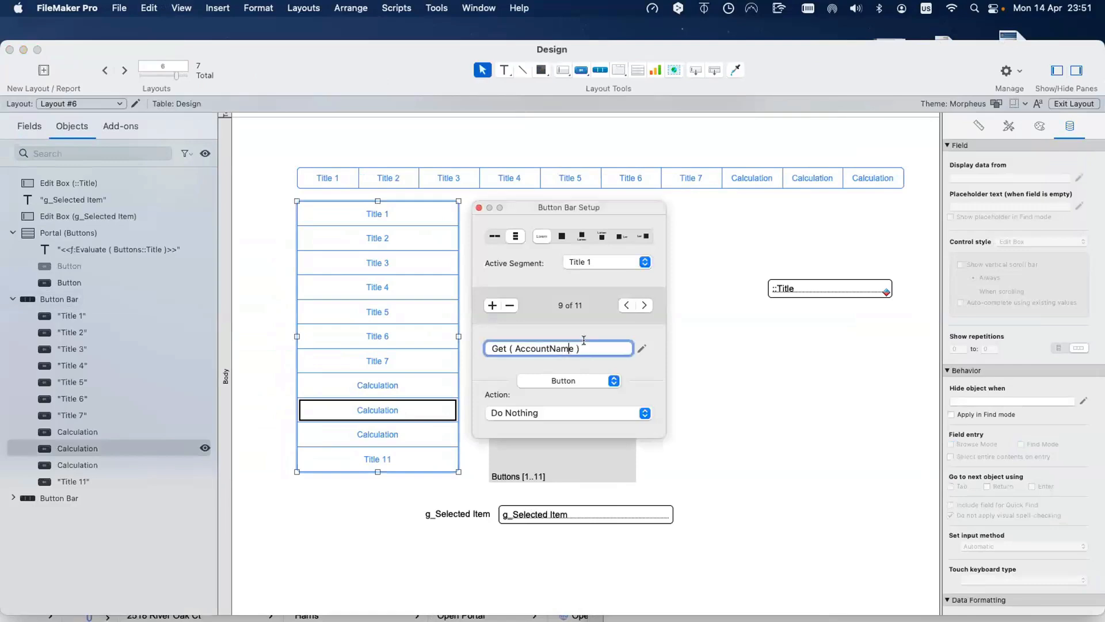
pyautogui.press('Escape')
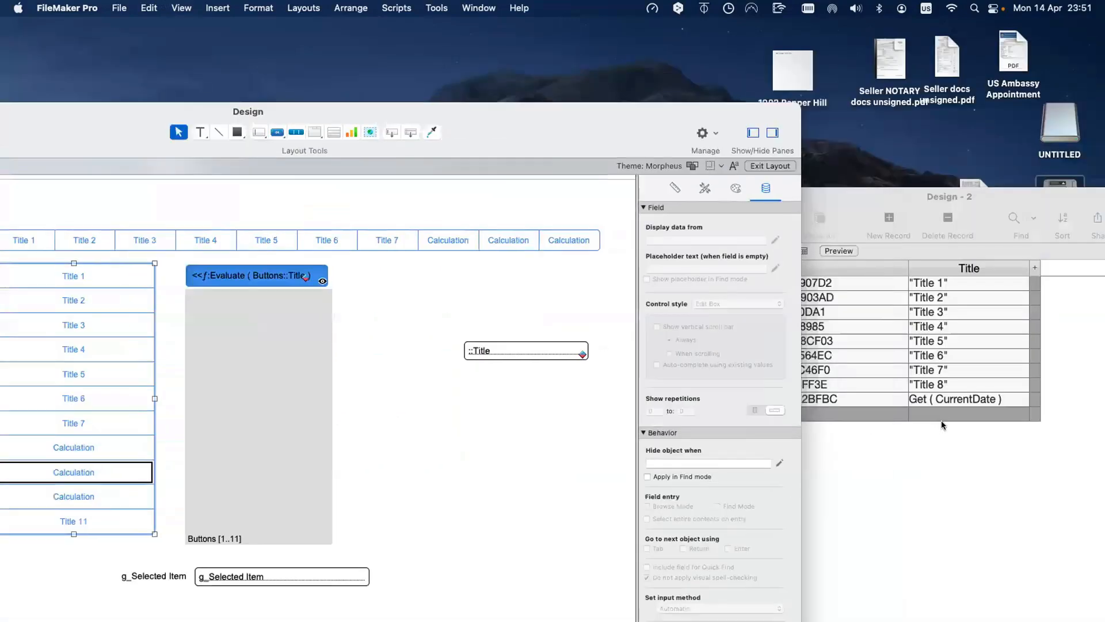
pyautogui.click(930, 410)
pyautogui.press('super+v')
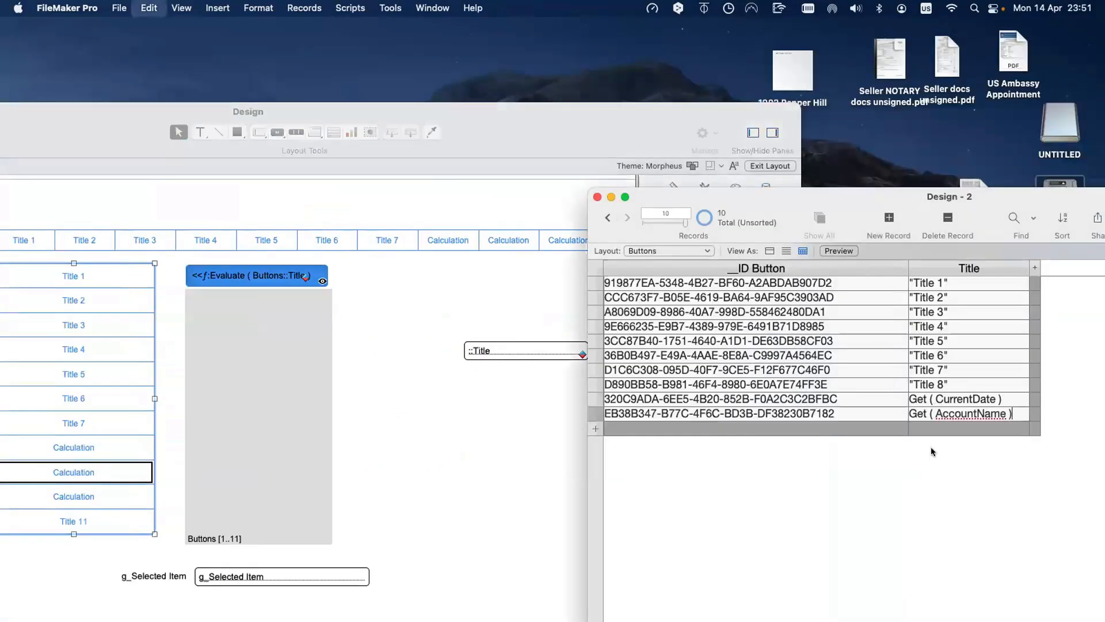
# Step: Add another record holding Get ( AccountType ) from the tenth button segment, then return to Browse mode
pyautogui.doubleClick(102, 493)
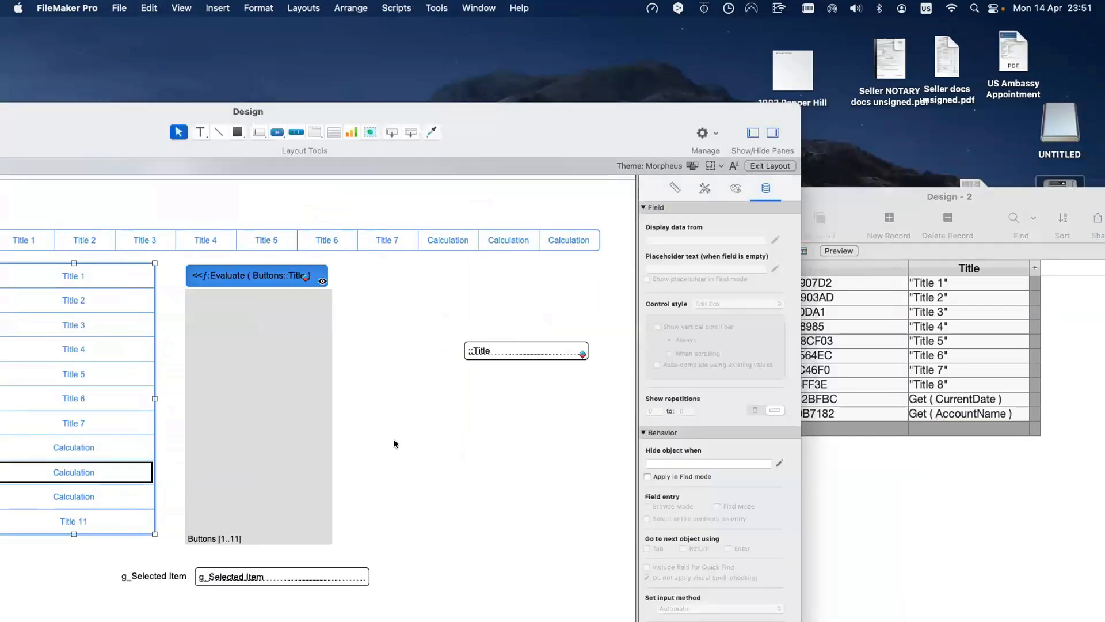
pyautogui.press('super+c')
pyautogui.click(441, 403)
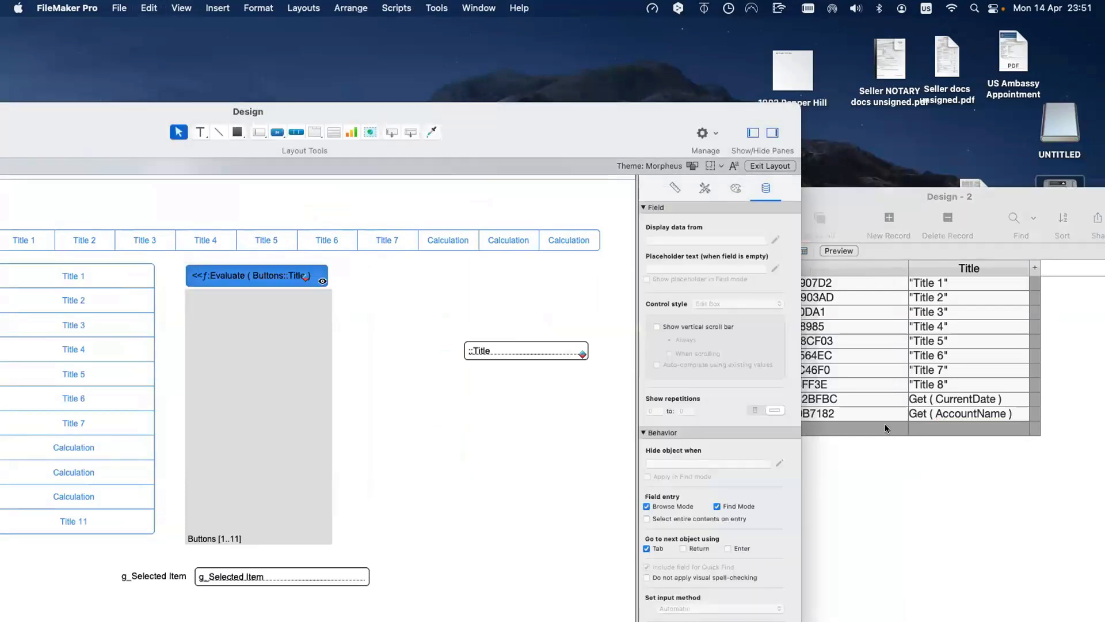
pyautogui.click(947, 426)
pyautogui.click(948, 426)
pyautogui.press('super+v')
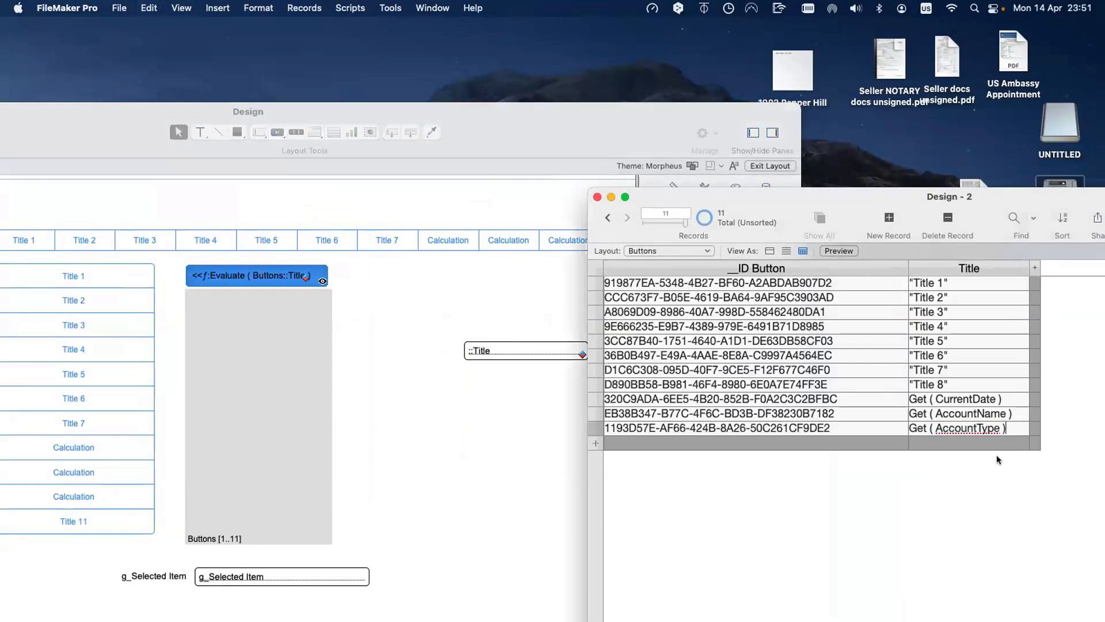
pyautogui.click(445, 460)
pyautogui.press('super+b')
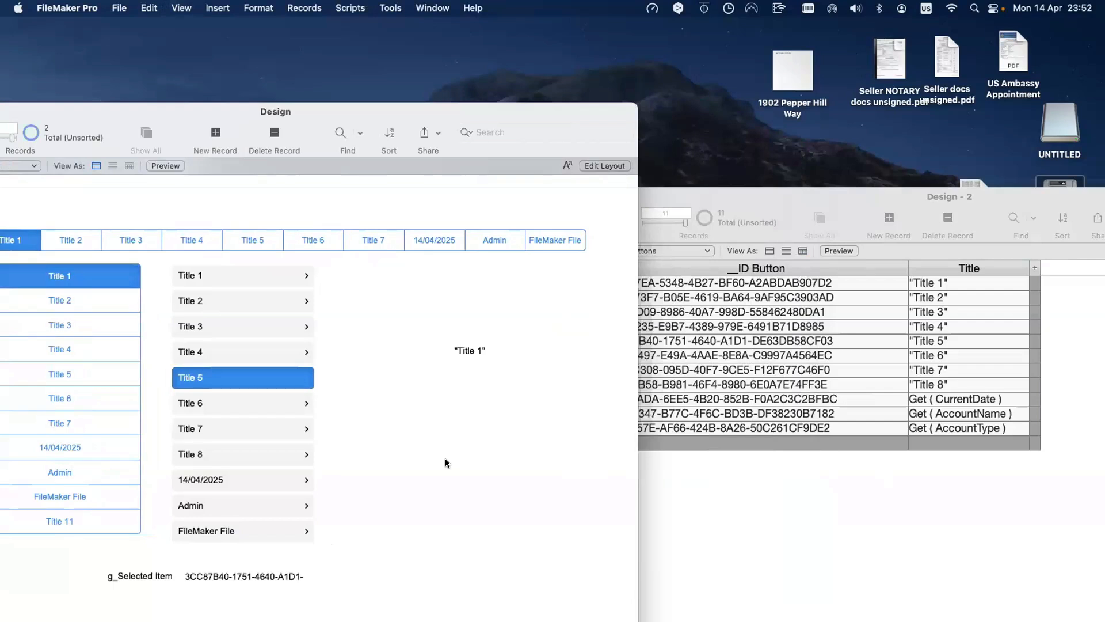
# Step: Select FileMaker File, Admin and Title 8 in the second list to test it
pyautogui.click(258, 530)
pyautogui.click(255, 510)
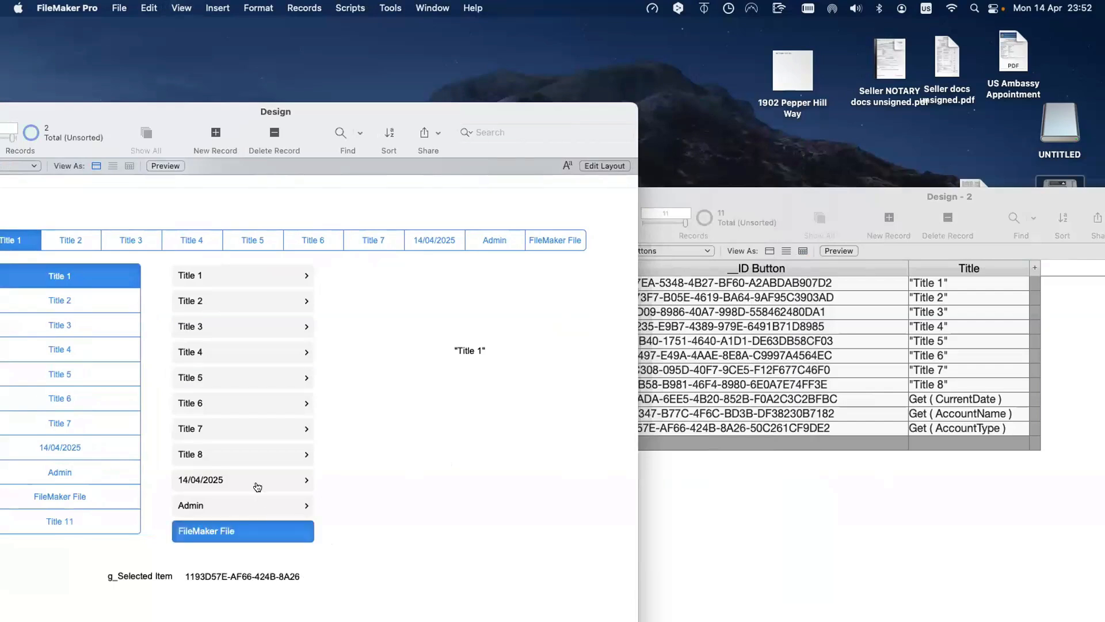
pyautogui.click(262, 459)
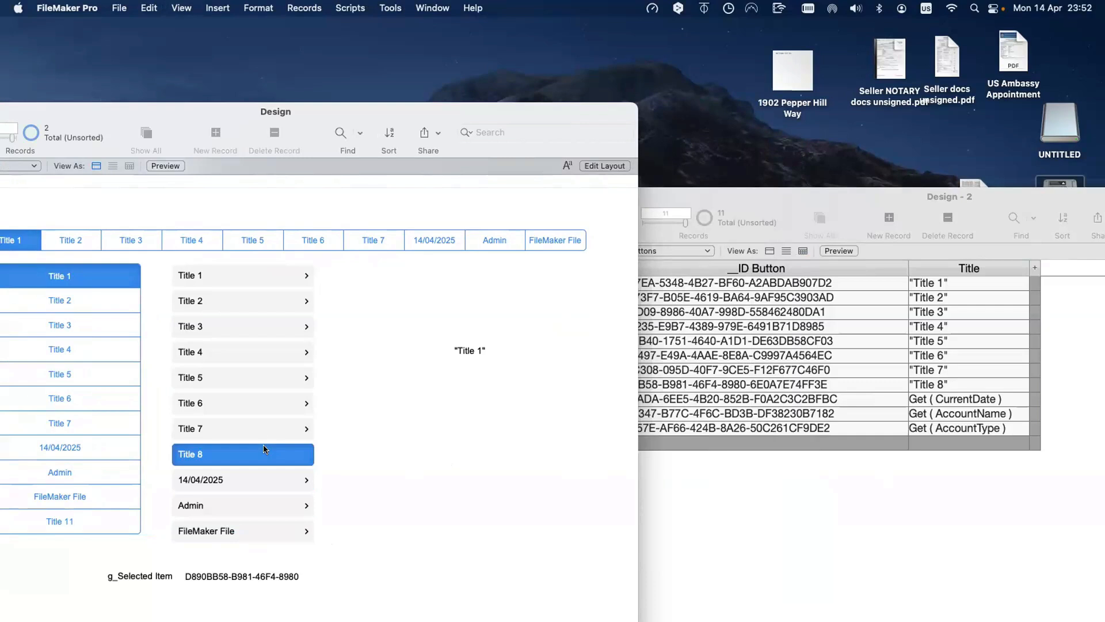
# Step: Add a new empty record to the Buttons table in Design - 2
pyautogui.scroll(-1, 95, 399)
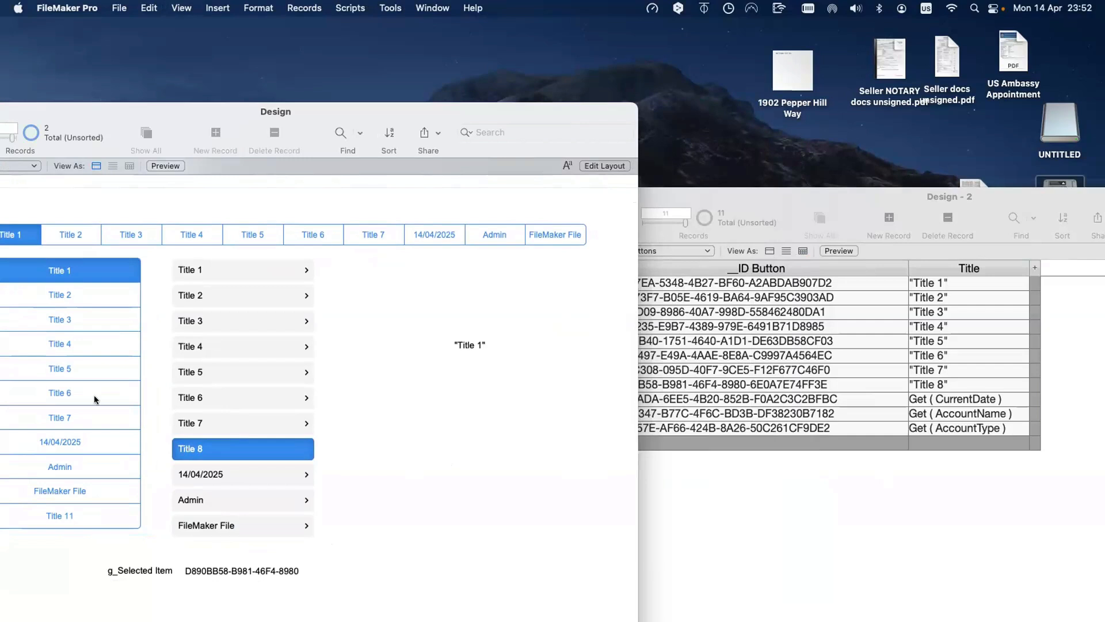
pyautogui.click(775, 444)
pyautogui.click(920, 438)
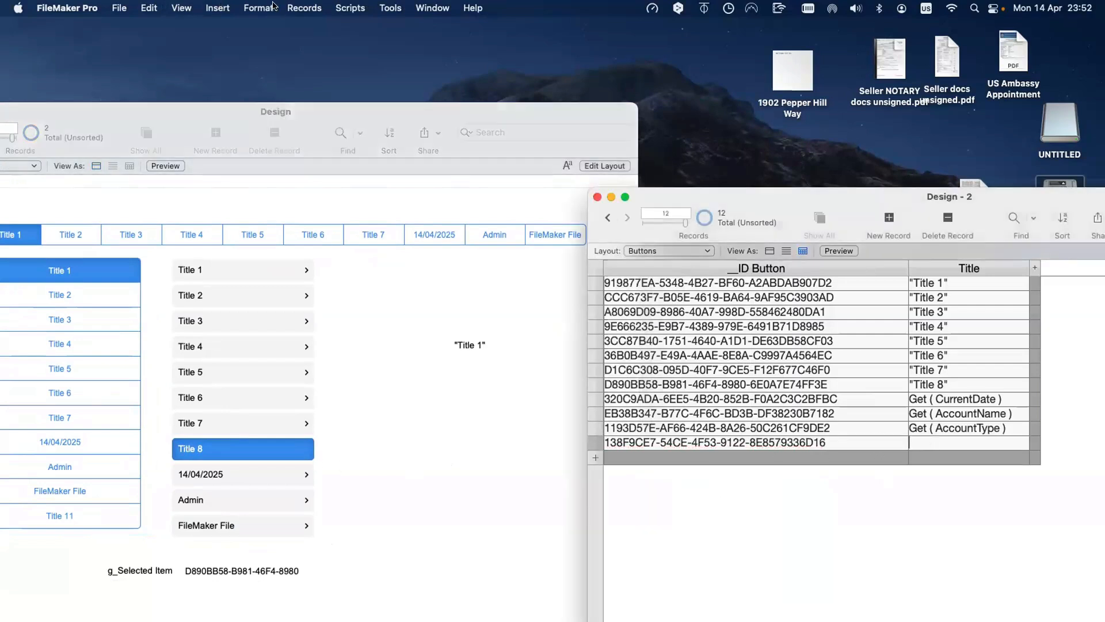
# Step: Add a Pi watch expression in the Data Viewer, then close it
pyautogui.click(352, 7)
pyautogui.moveTo(398, 8)
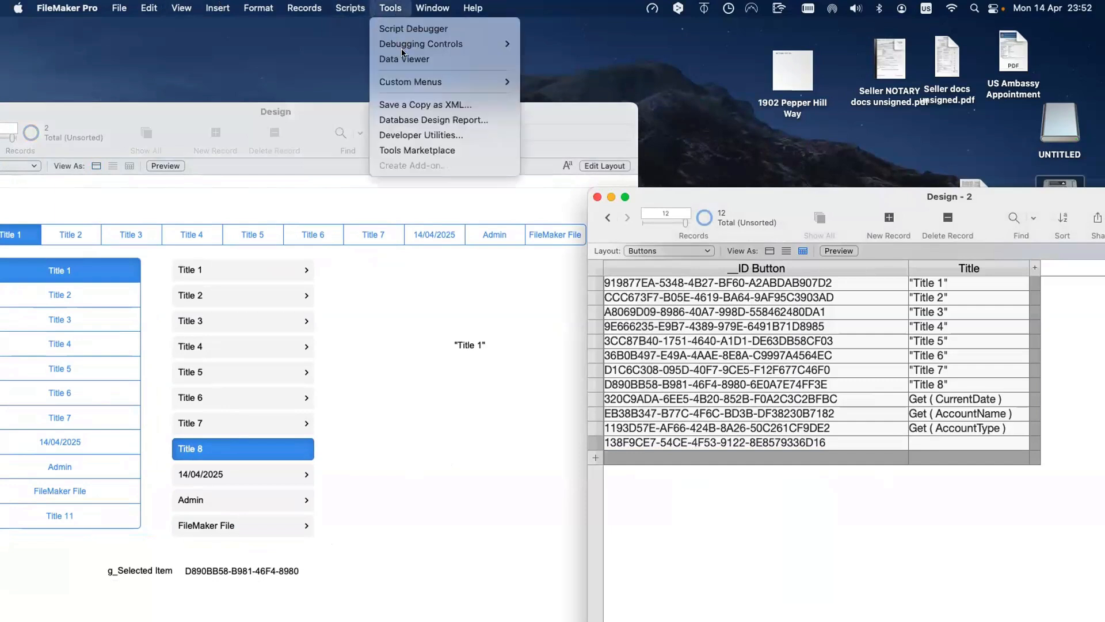
pyautogui.click(404, 59)
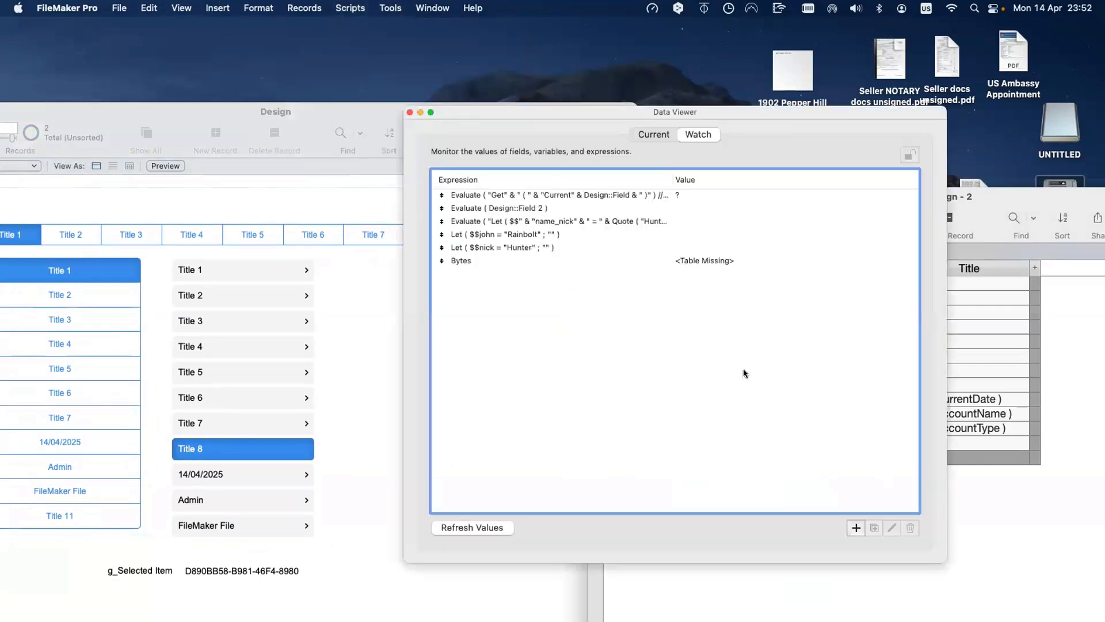
pyautogui.click(856, 527)
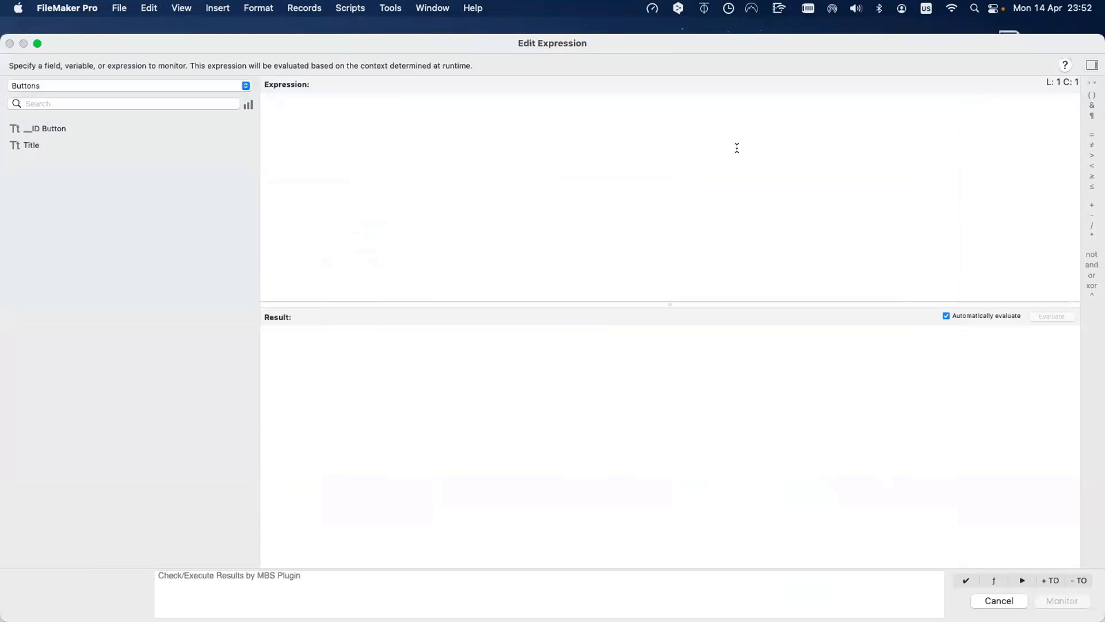
pyautogui.click(348, 198)
pyautogui.write('P')
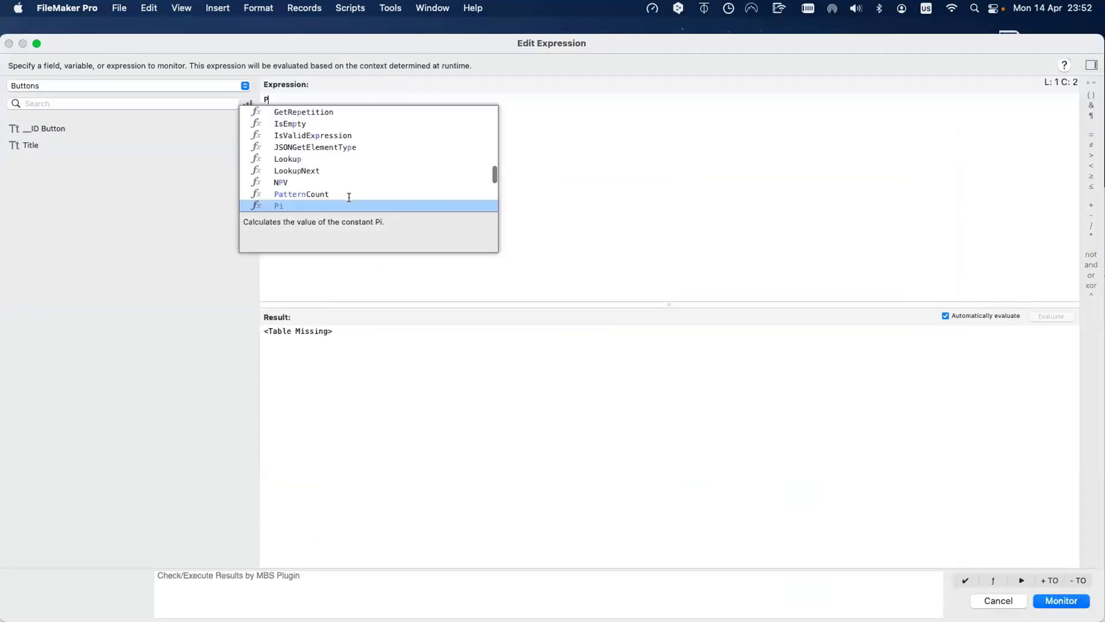
pyautogui.write('i')
pyautogui.press('Return')
pyautogui.press('Return')
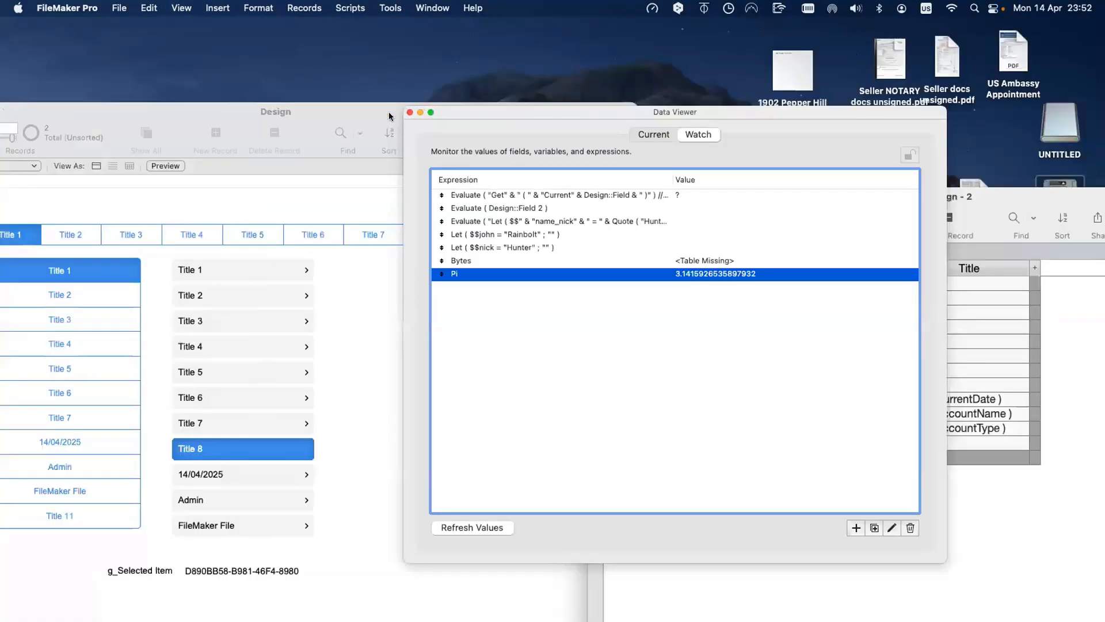
pyautogui.click(408, 111)
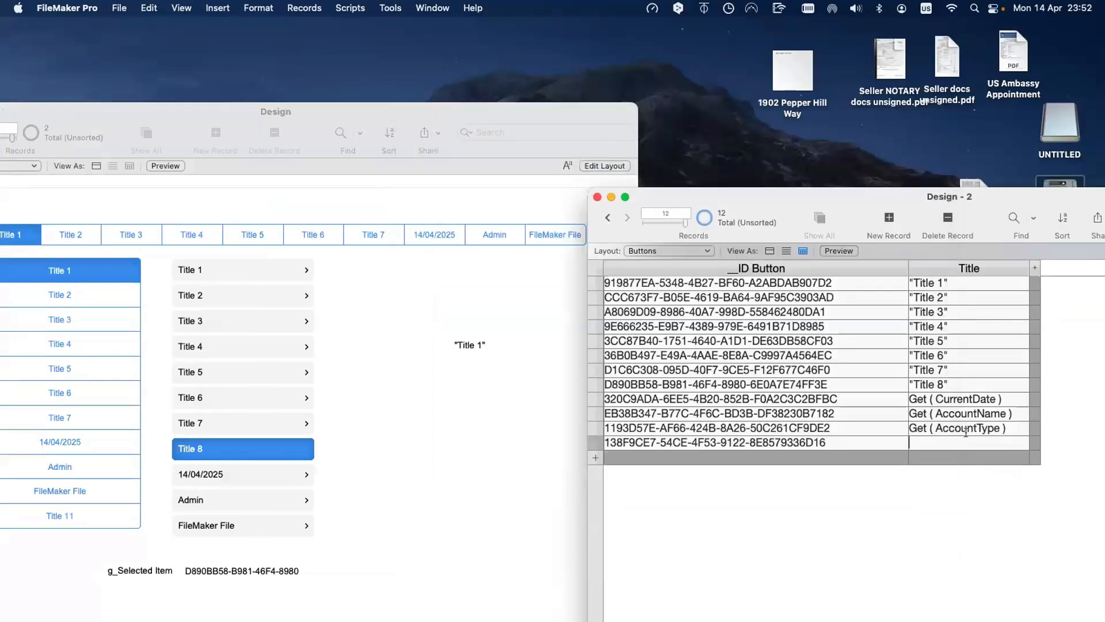
# Step: Title the new record Pi and put the Design layout into Layout mode
pyautogui.click(966, 438)
pyautogui.write('Pi')
pyautogui.click(374, 491)
pyautogui.press('super+l')
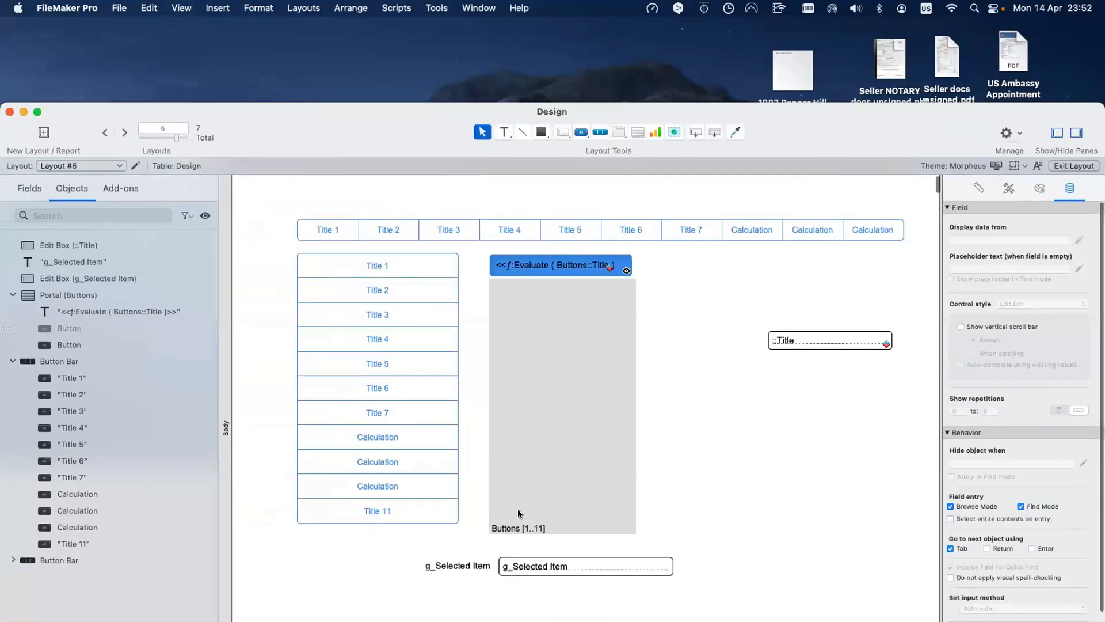
# Step: Move g_Selected Item lower, give the portal 13 rows, and pick the 3.14159265 entry in Browse mode
pyautogui.scroll(-5, 518, 510)
pyautogui.moveTo(422, 417); pyautogui.dragTo(547, 477)
pyautogui.doubleClick(537, 360)
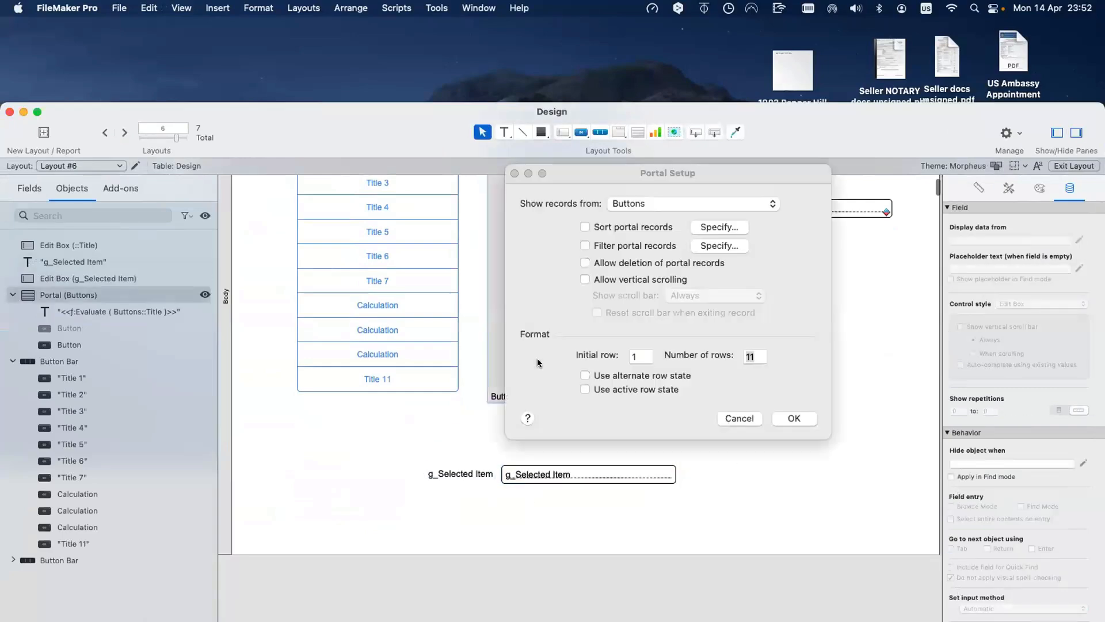
pyautogui.write('13')
pyautogui.press('Return')
pyautogui.press('super+b')
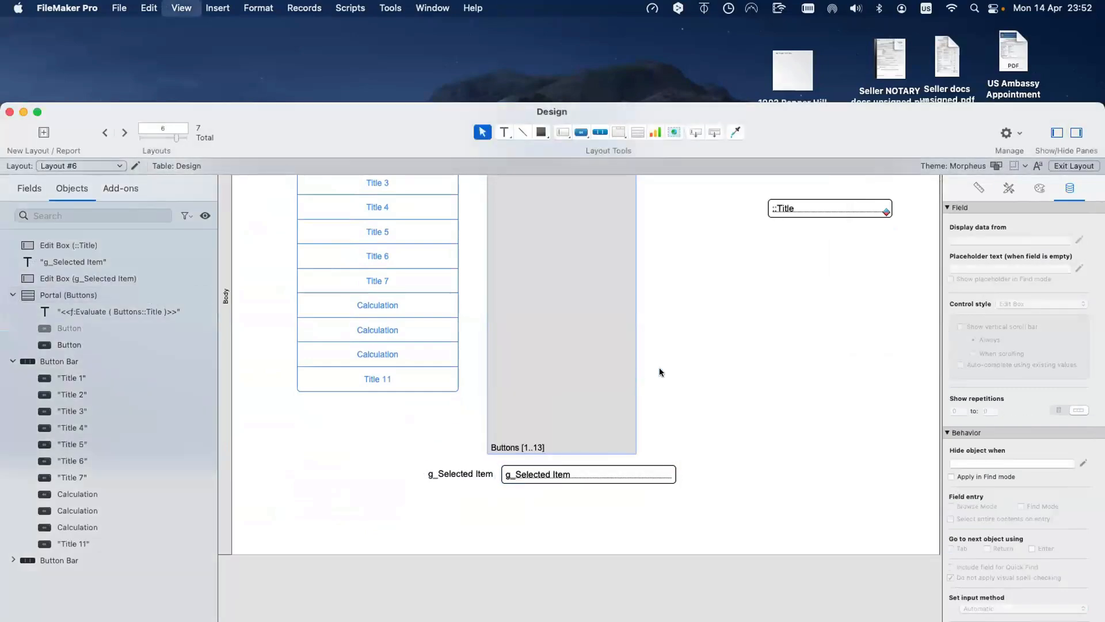
pyautogui.click(302, 549)
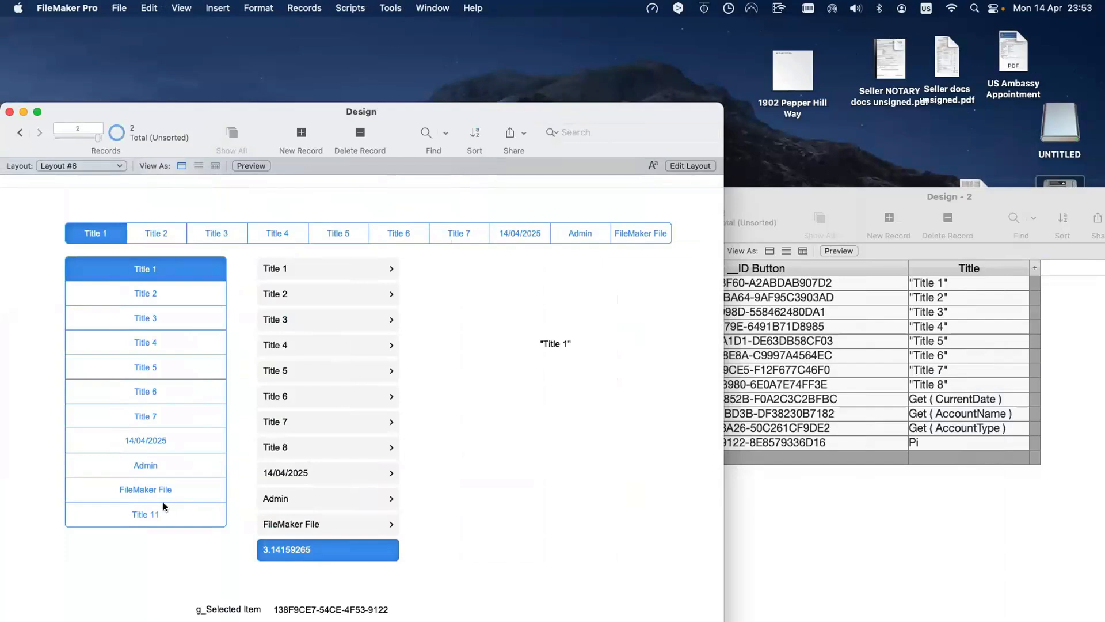
# Step: Try each second-portal entry from FileMaker File up to Title 1, then return to Layout mode
pyautogui.click(316, 523)
pyautogui.click(326, 499)
pyautogui.click(335, 473)
pyautogui.click(336, 448)
pyautogui.click(339, 421)
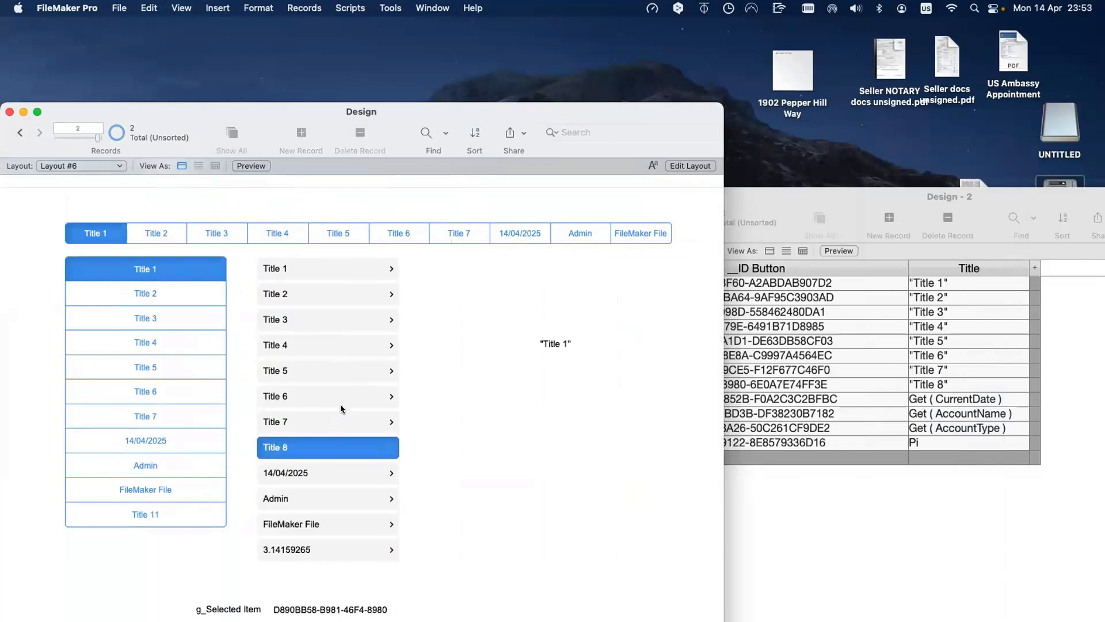
pyautogui.click(342, 397)
pyautogui.click(347, 369)
pyautogui.click(356, 339)
pyautogui.click(357, 318)
pyautogui.click(360, 294)
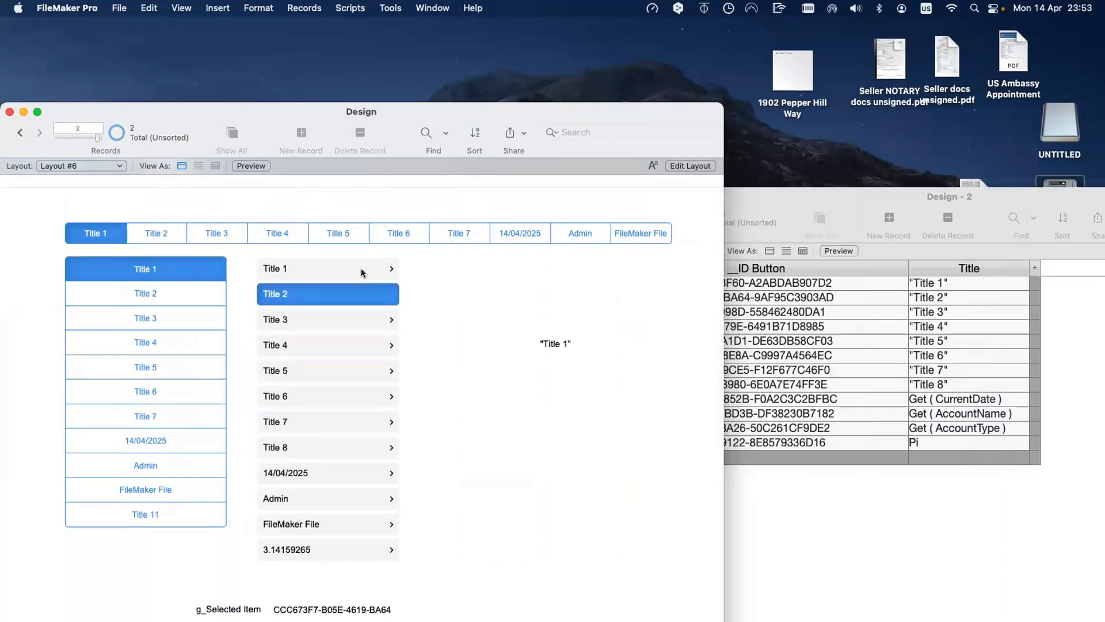
pyautogui.click(361, 272)
pyautogui.scroll(1, 362, 272)
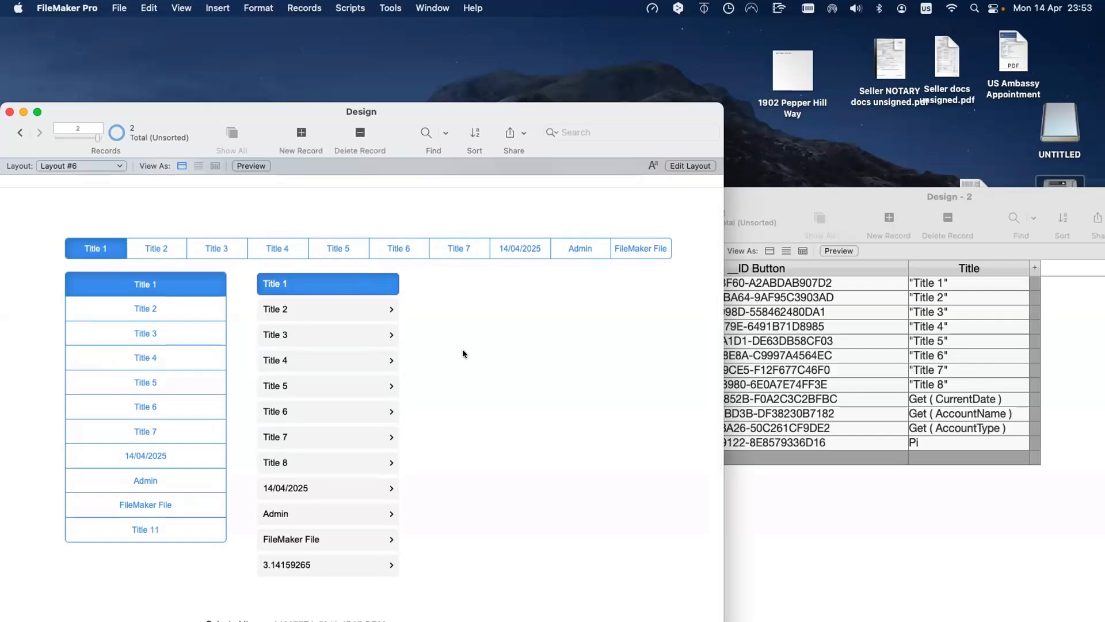
pyautogui.press('super+l')
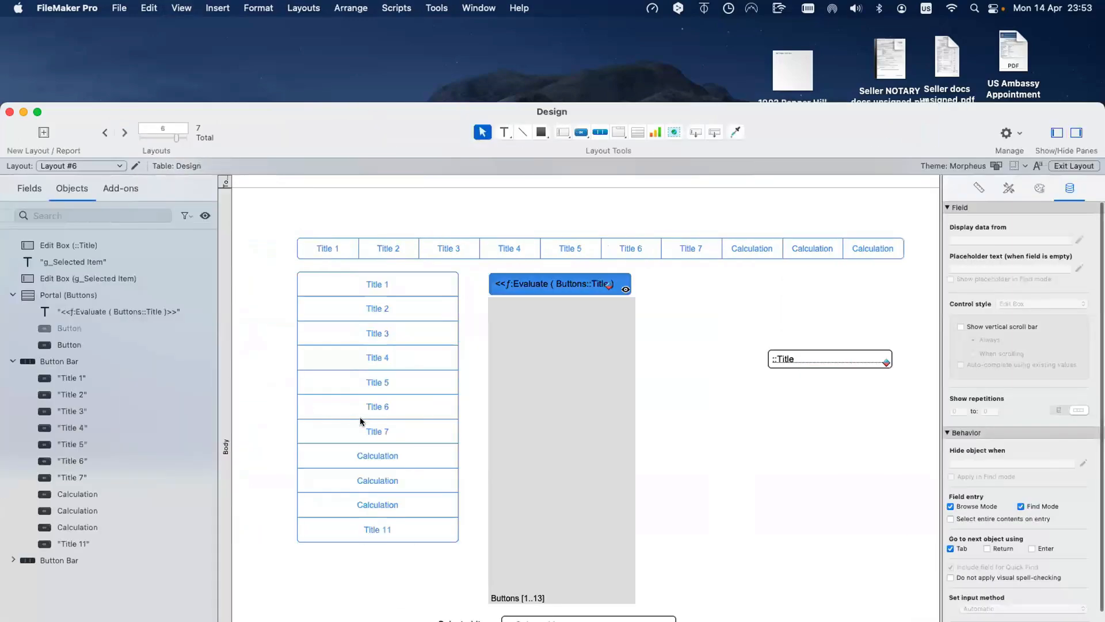
# Step: Set the button portal to 5 rows and check it in Browse mode
pyautogui.click(357, 429)
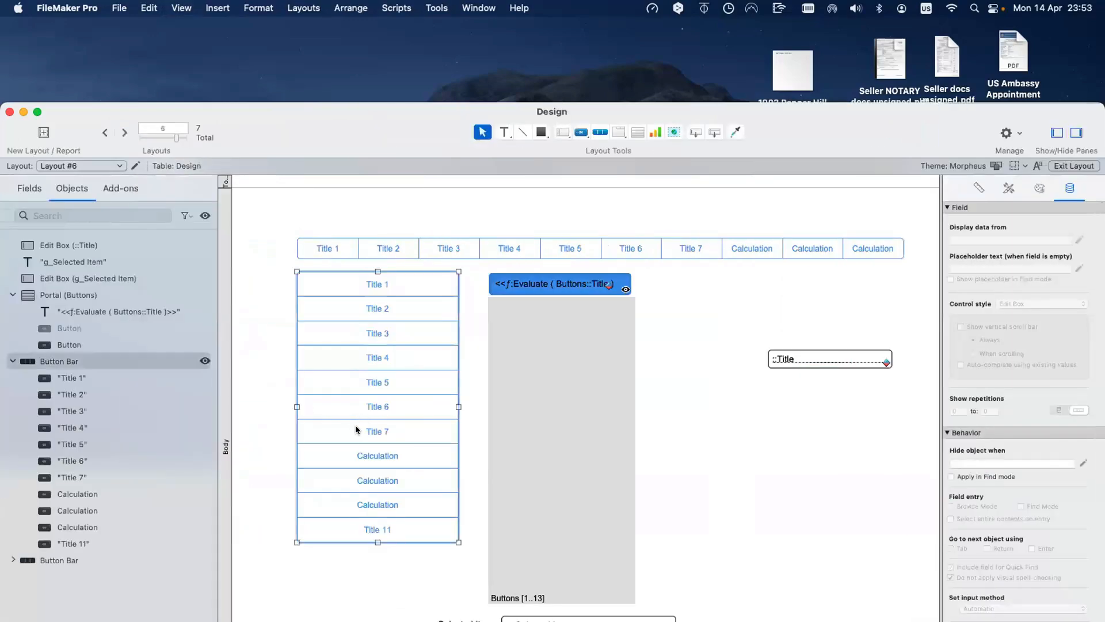
pyautogui.doubleClick(583, 449)
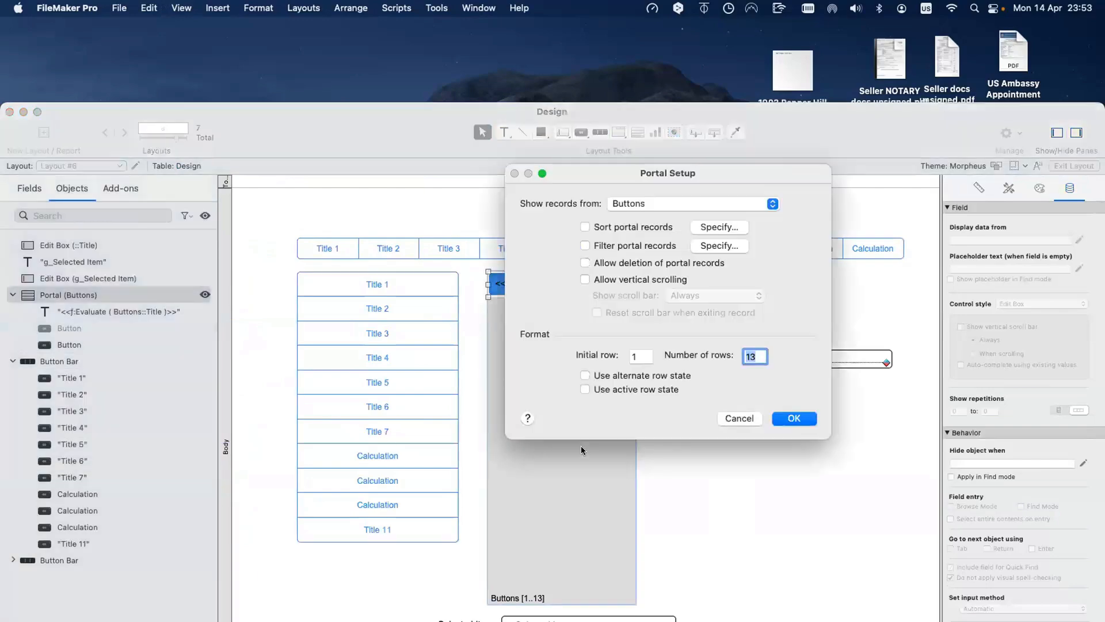
pyautogui.write('5')
pyautogui.press('Return')
pyautogui.press('super+b')
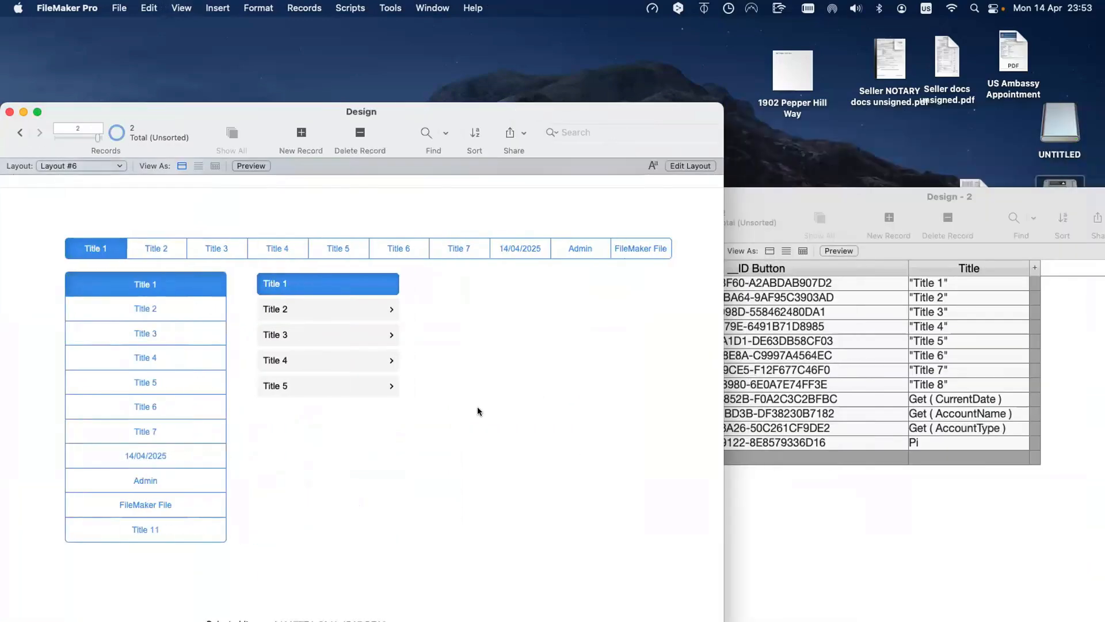
pyautogui.press('super+l')
# Step: Allow vertical scrolling in the portal, showing the scroll bar only when scrolling
pyautogui.doubleClick(514, 363)
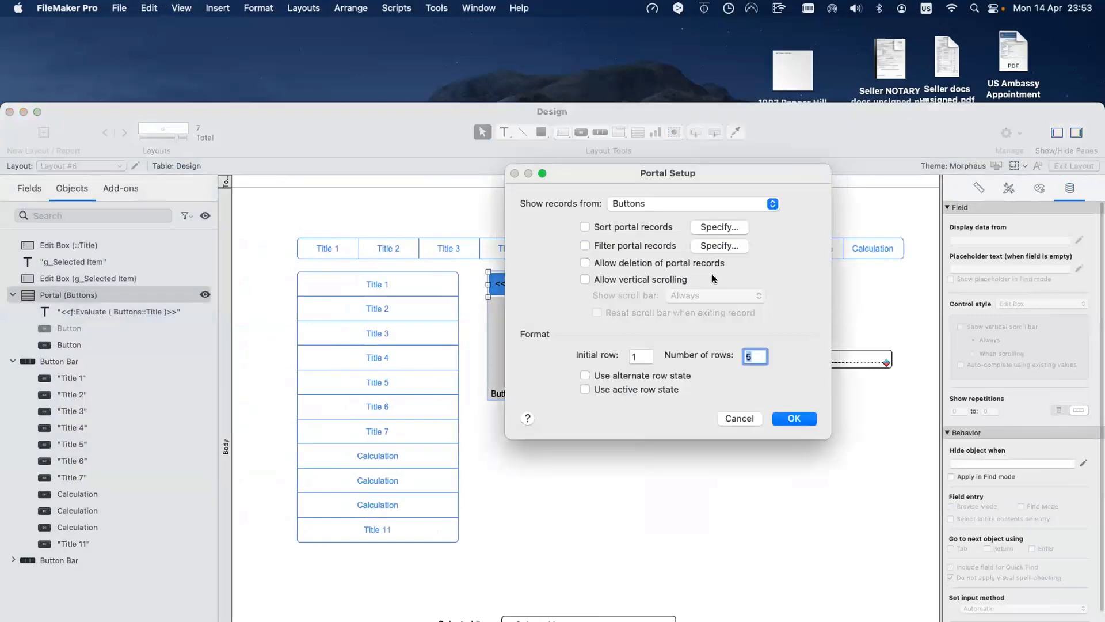
pyautogui.click(687, 281)
pyautogui.click(714, 295)
pyautogui.click(717, 310)
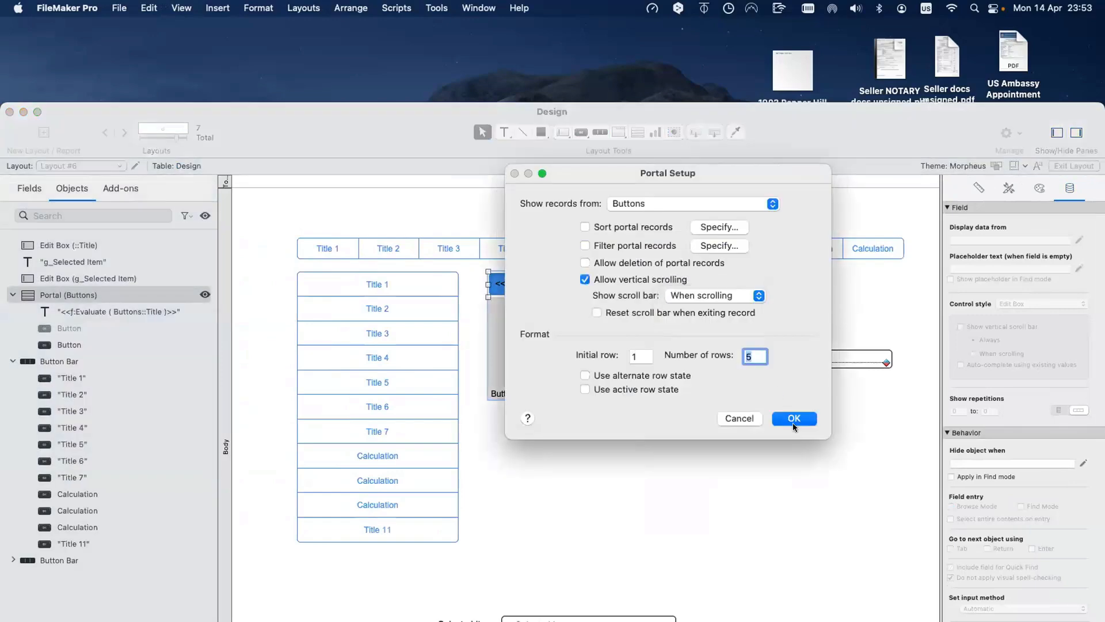
pyautogui.click(793, 418)
# Step: Test the portal's scrolling in Browse mode, then go back to Layout mode
pyautogui.press('super+b')
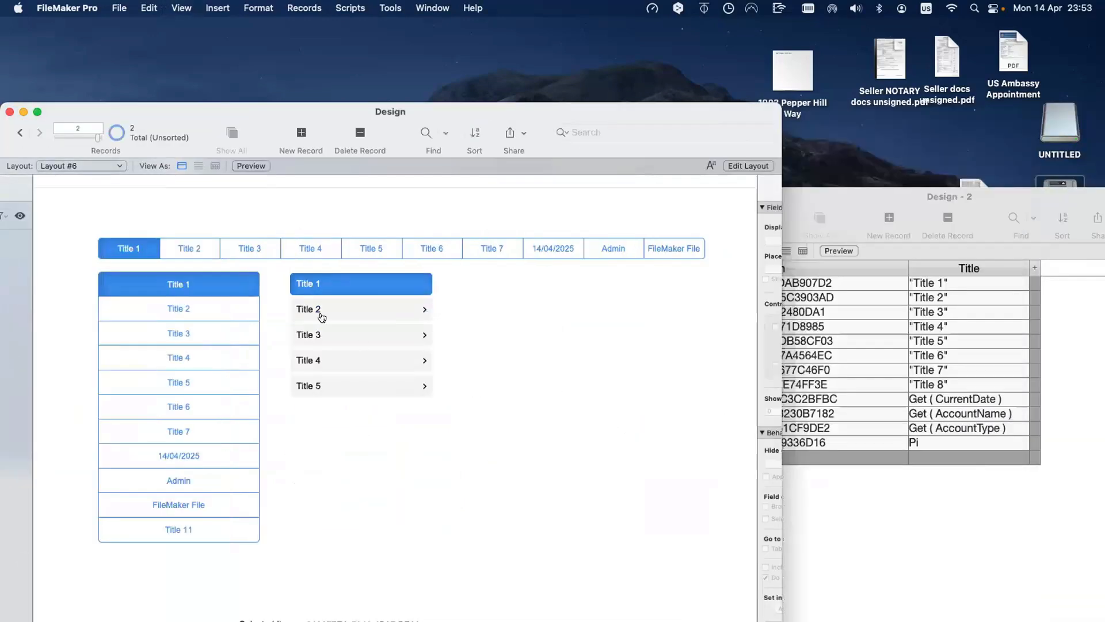
pyautogui.scroll(-5, 329, 311)
pyautogui.scroll(5, 331, 313)
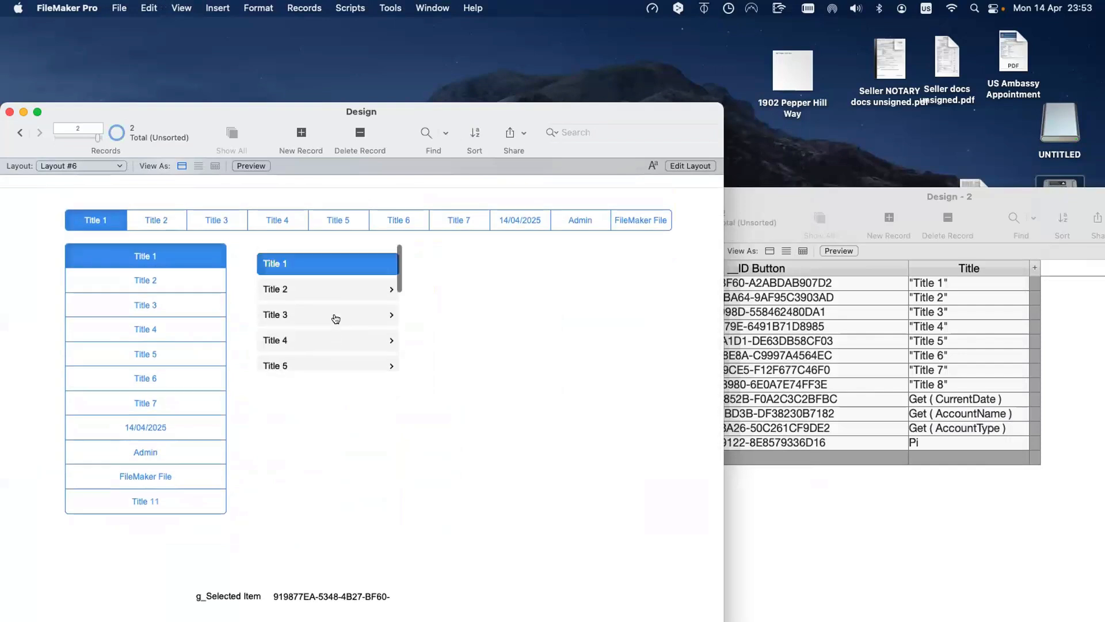
pyautogui.scroll(-4, 335, 318)
pyautogui.scroll(4, 282, 316)
pyautogui.scroll(2, 182, 300)
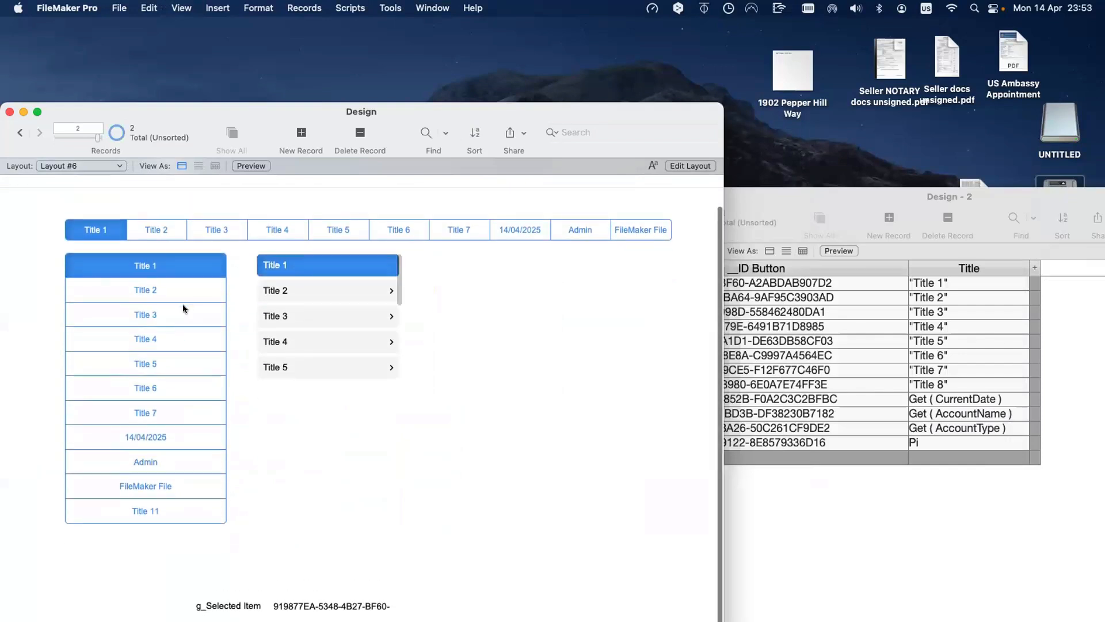
pyautogui.scroll(-4, 303, 328)
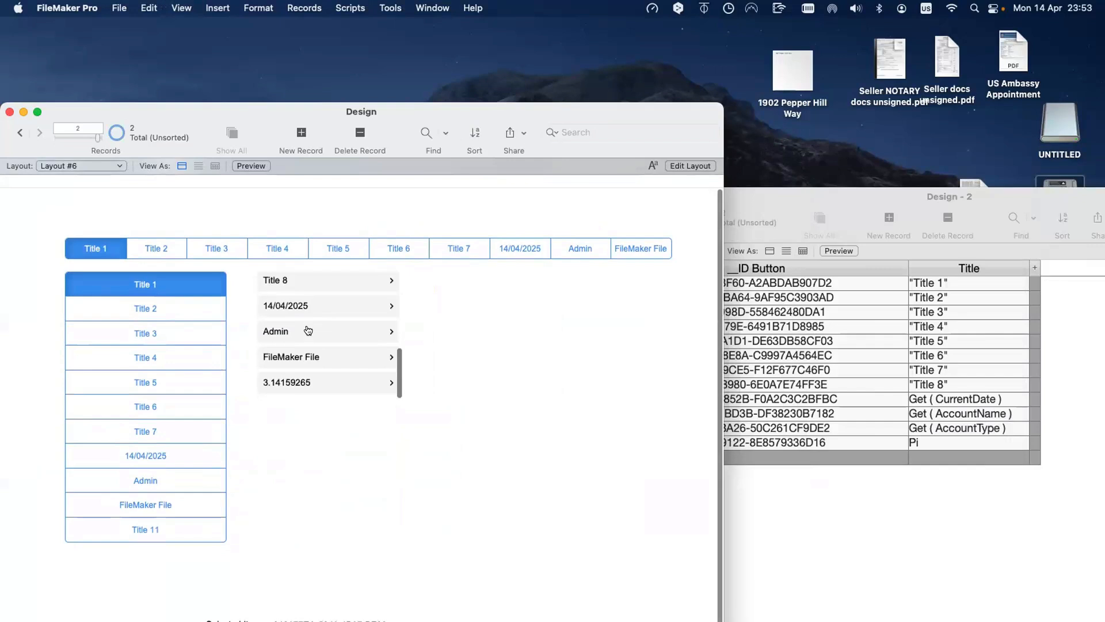
pyautogui.scroll(4, 308, 329)
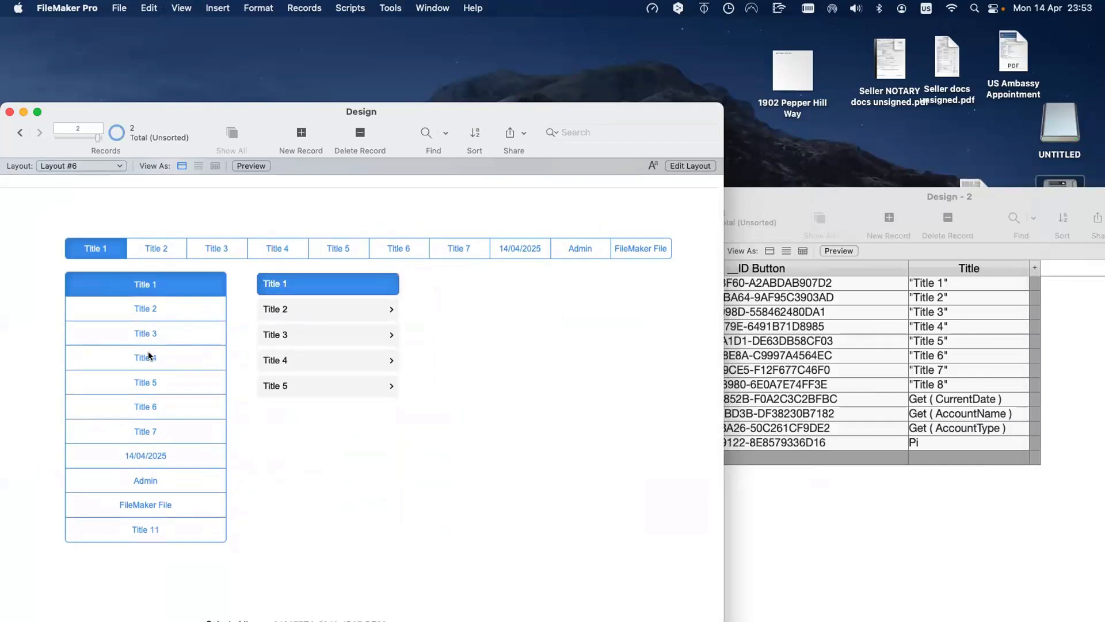
pyautogui.scroll(-1, 278, 359)
pyautogui.scroll(-3, 278, 359)
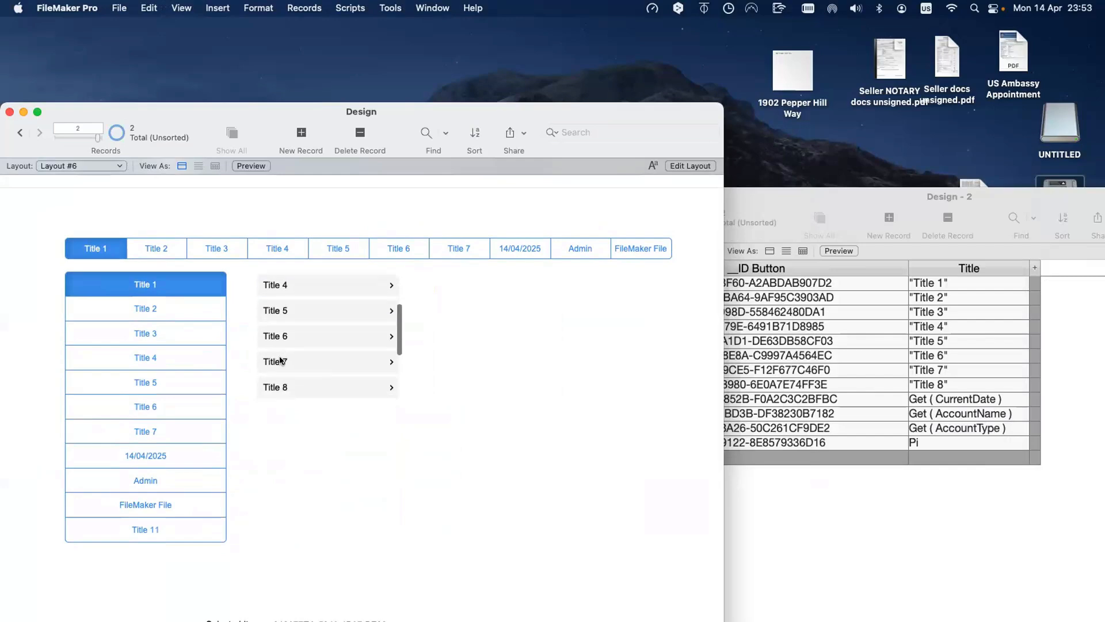
pyautogui.press('super+l')
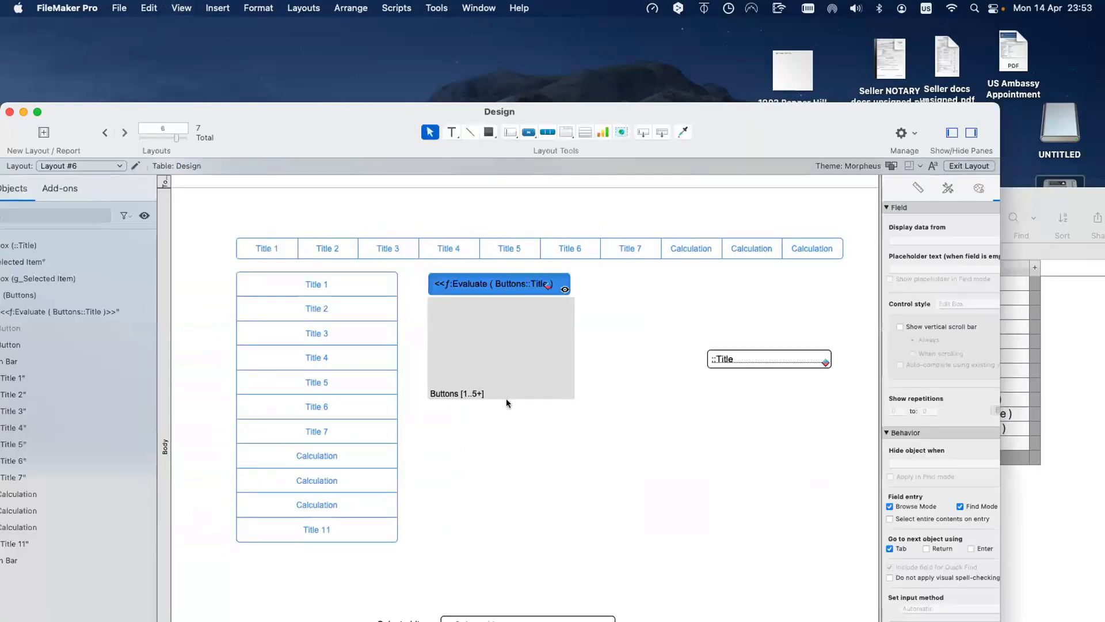
# Step: Raise the portal to 10, then 12 rows and view all entries in Browse mode
pyautogui.doubleClick(520, 385)
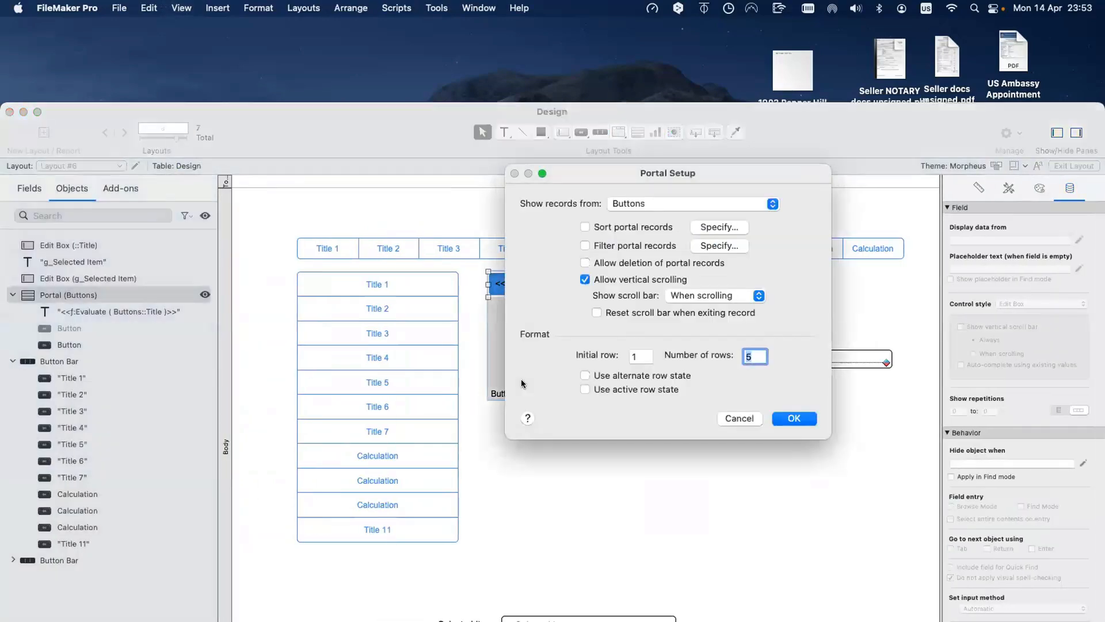
pyautogui.write('10')
pyautogui.press('Return')
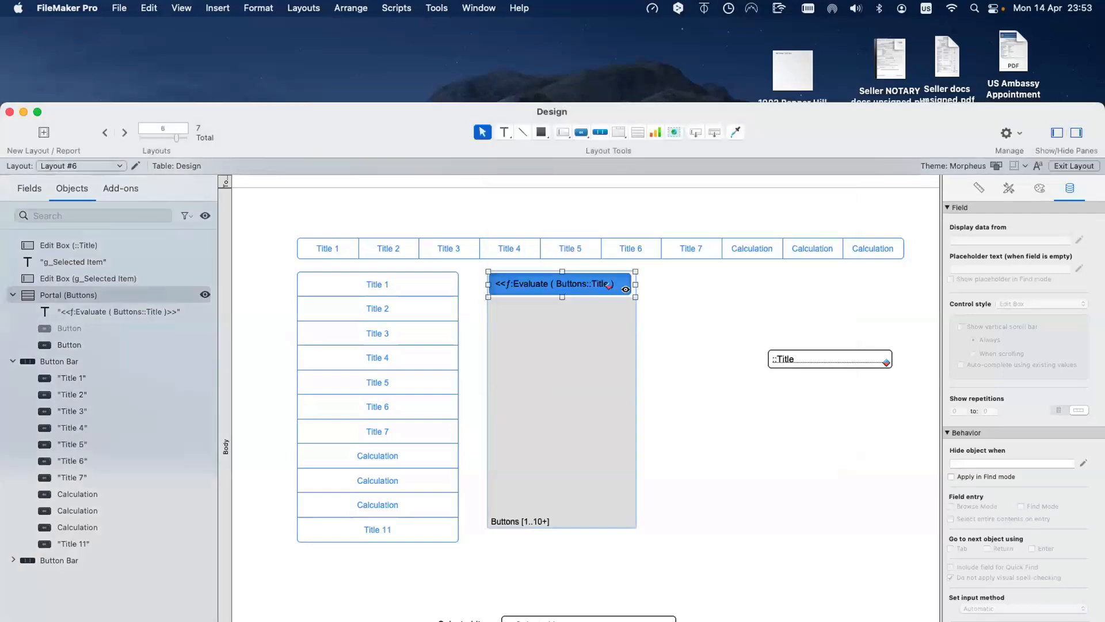
pyautogui.doubleClick(523, 495)
pyautogui.write('12')
pyautogui.press('Return')
pyautogui.press('super+b')
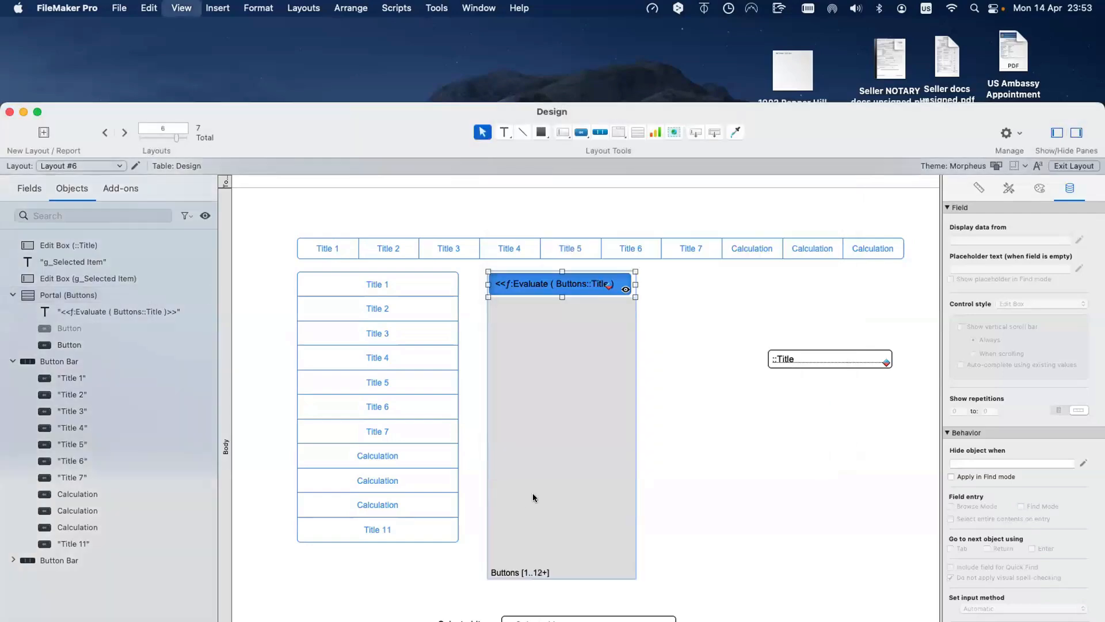
pyautogui.scroll(-1, 362, 505)
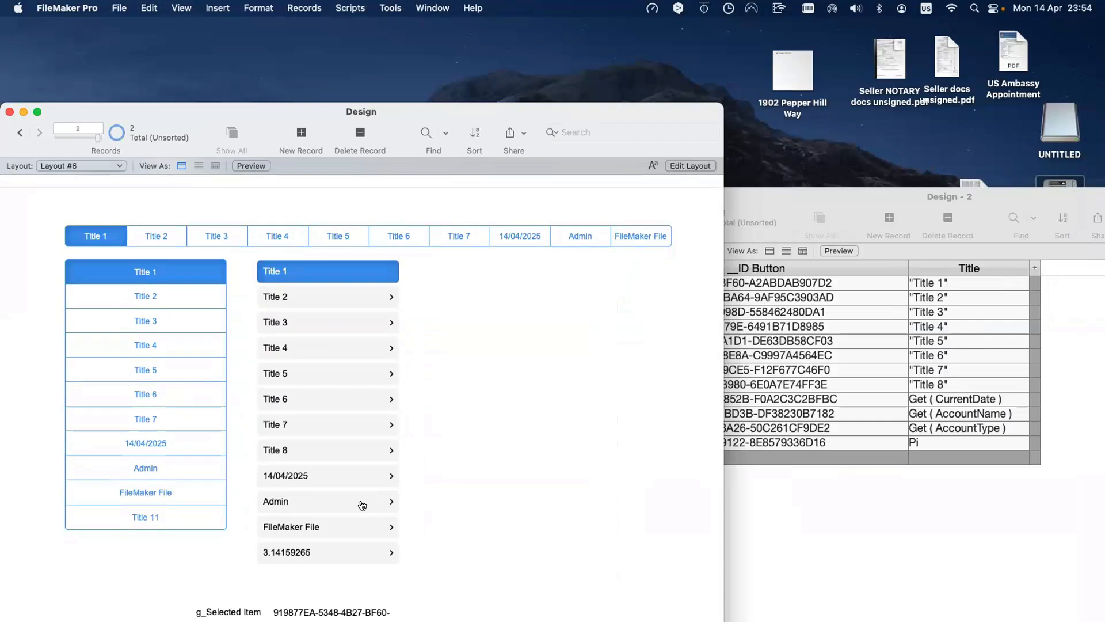
# Step: Bring the second Design window forward in Layout mode and move it aside
pyautogui.click(765, 514)
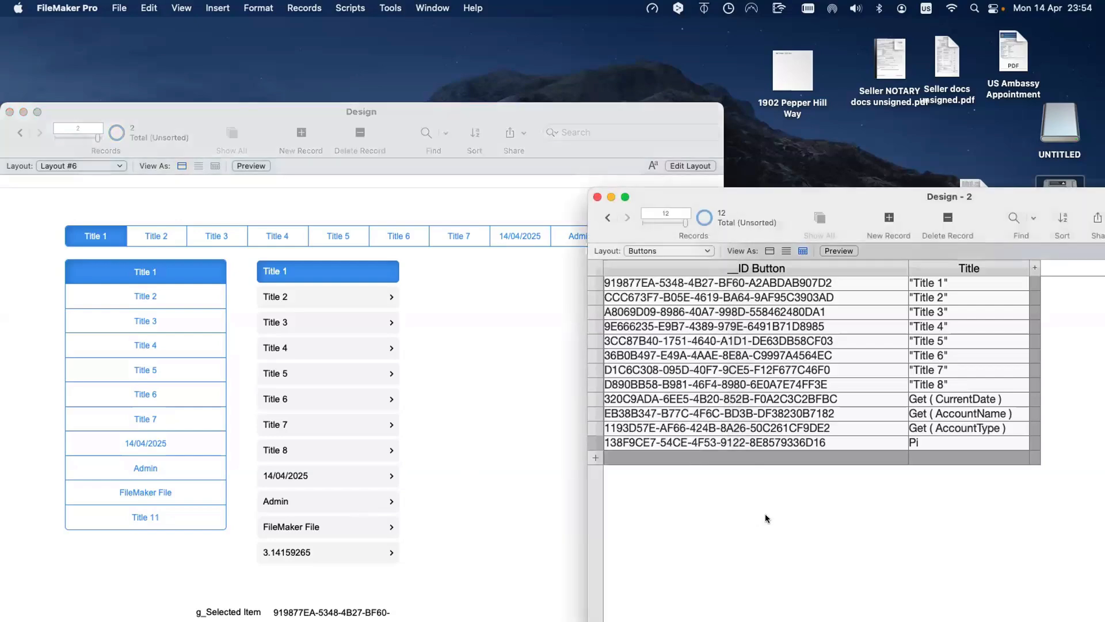
pyautogui.press('super+l')
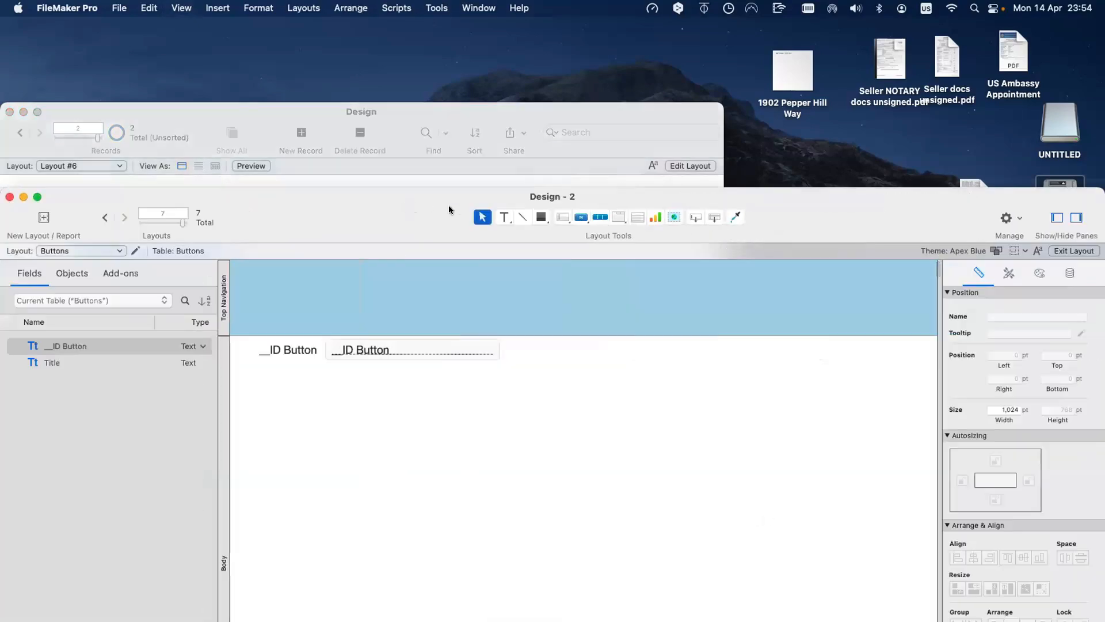
pyautogui.moveTo(449, 209); pyautogui.dragTo(583, 201)
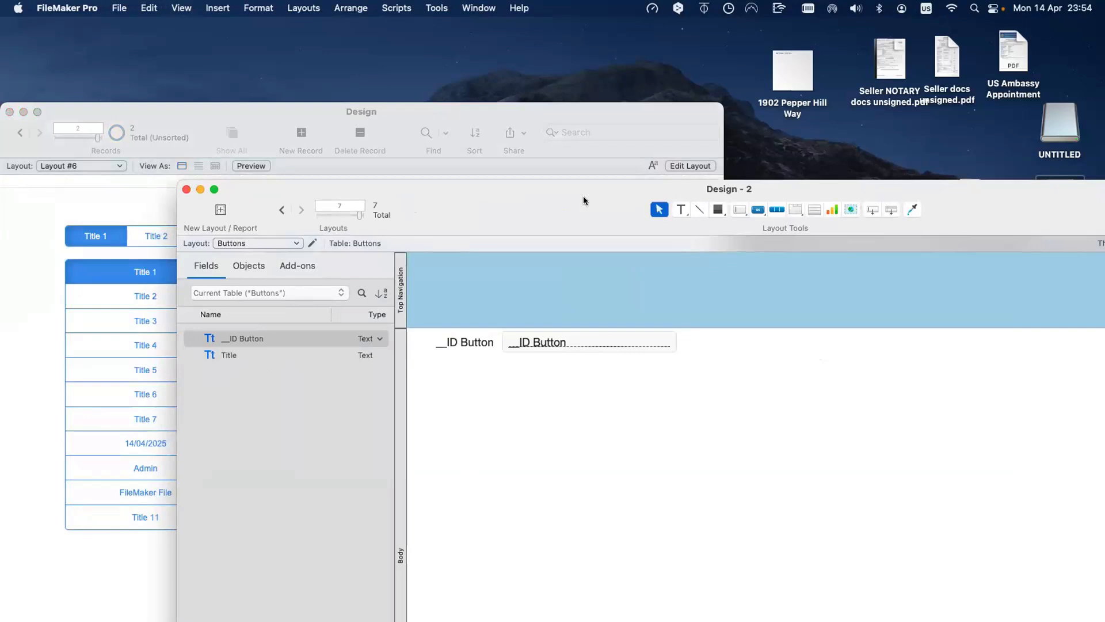
# Step: Create a text field named 'IDf Entity' in the Buttons table
pyautogui.press('super+shift+d')
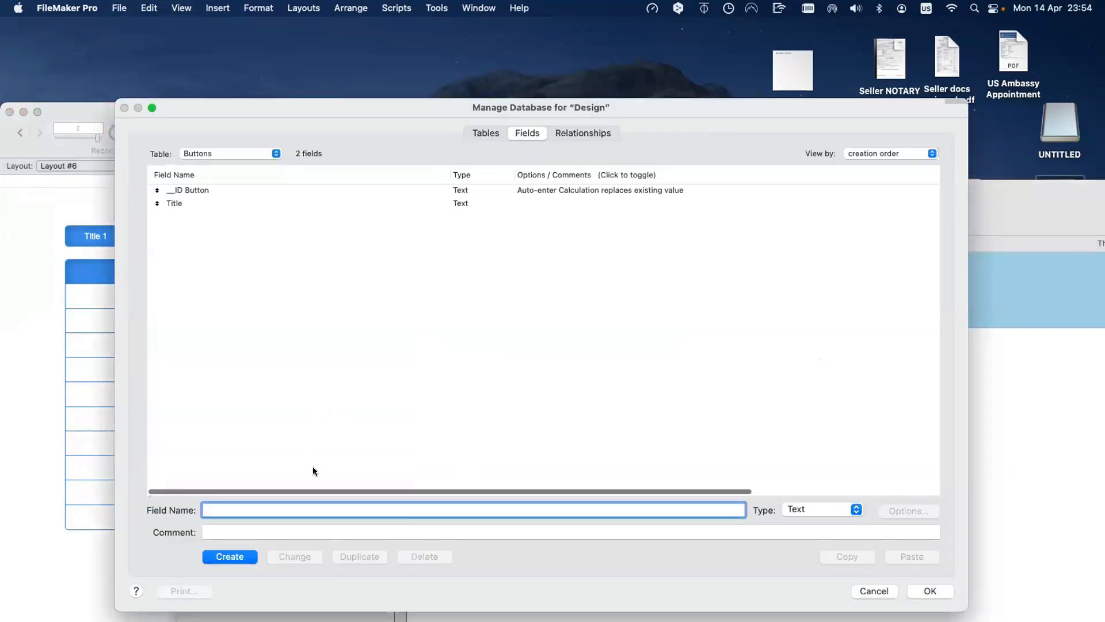
pyautogui.write('IDf')
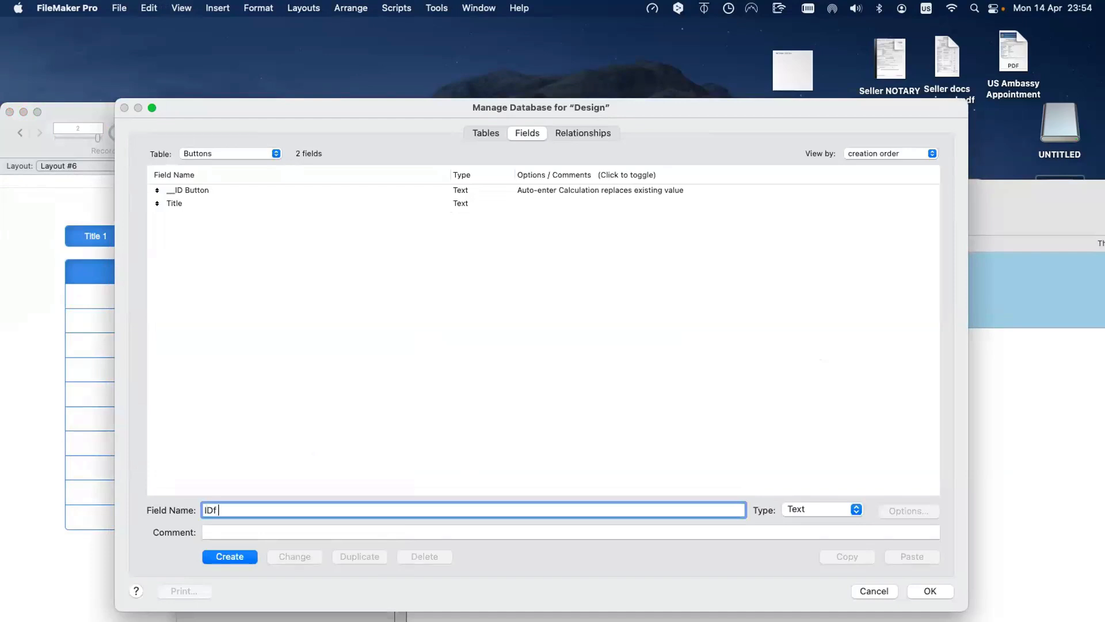
pyautogui.write(' Entity')
pyautogui.click(237, 558)
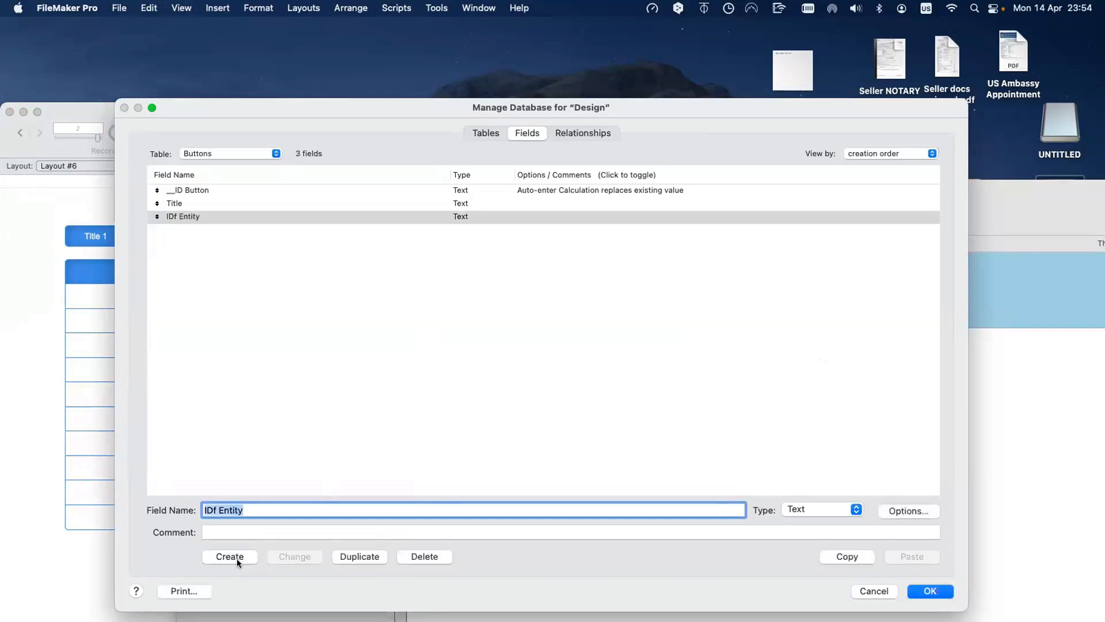
pyautogui.click(193, 217)
pyautogui.click(233, 152)
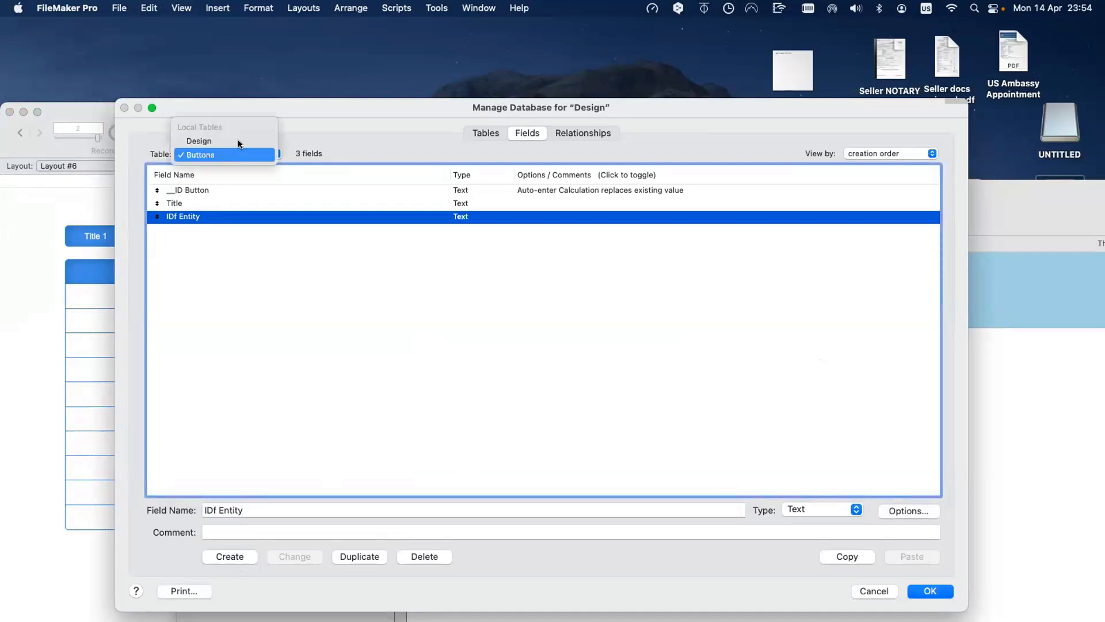
pyautogui.press('Return')
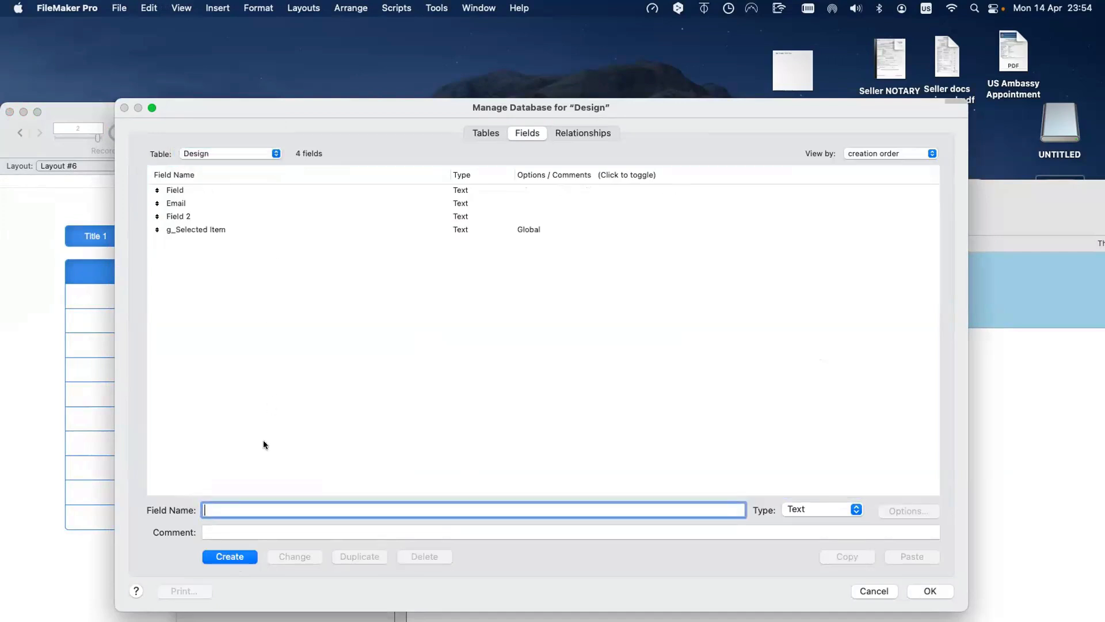
# Step: Create a text field named '_link_Entity ID' in the Design table
pyautogui.write('ID Entity')
pyautogui.tripleClick(201, 509)
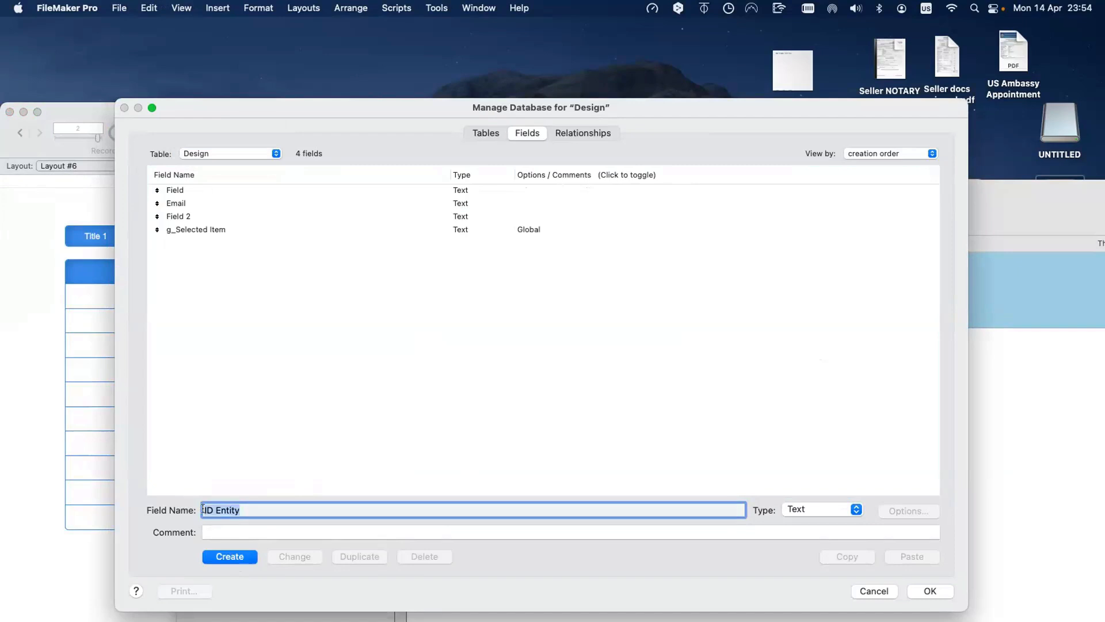
pyautogui.click(203, 509)
pyautogui.write('_link_')
pyautogui.press('Right')
pyautogui.press('Right')
pyautogui.press('BackSpace')
pyautogui.press('BackSpace')
pyautogui.press('BackSpace')
pyautogui.write('ID')
pyautogui.click(241, 557)
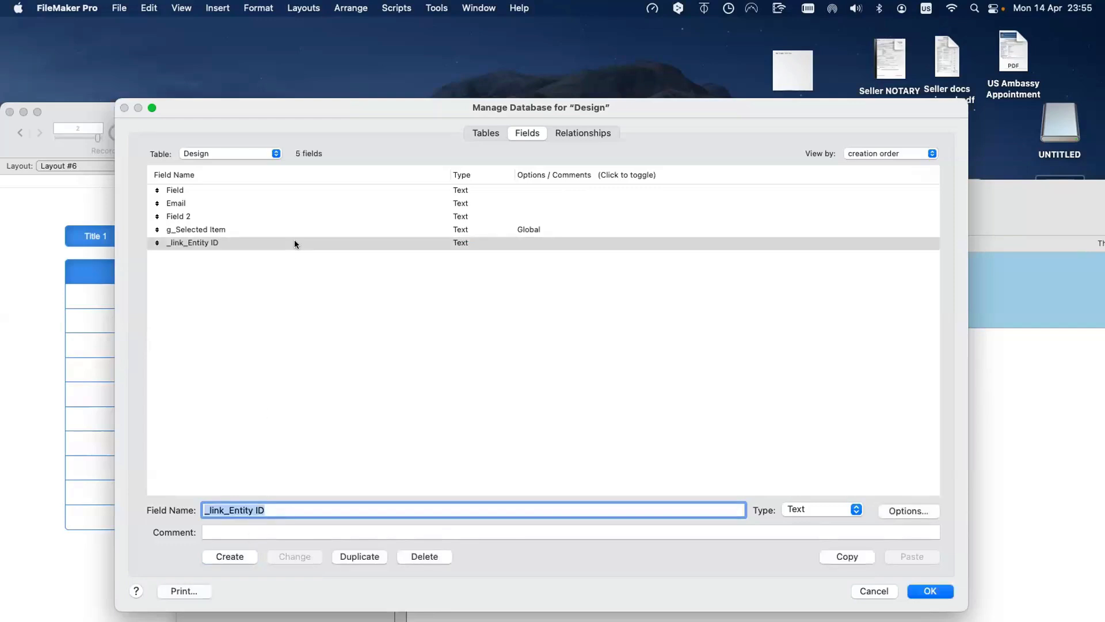
# Step: Give _link_Entity ID global storage
pyautogui.click(903, 511)
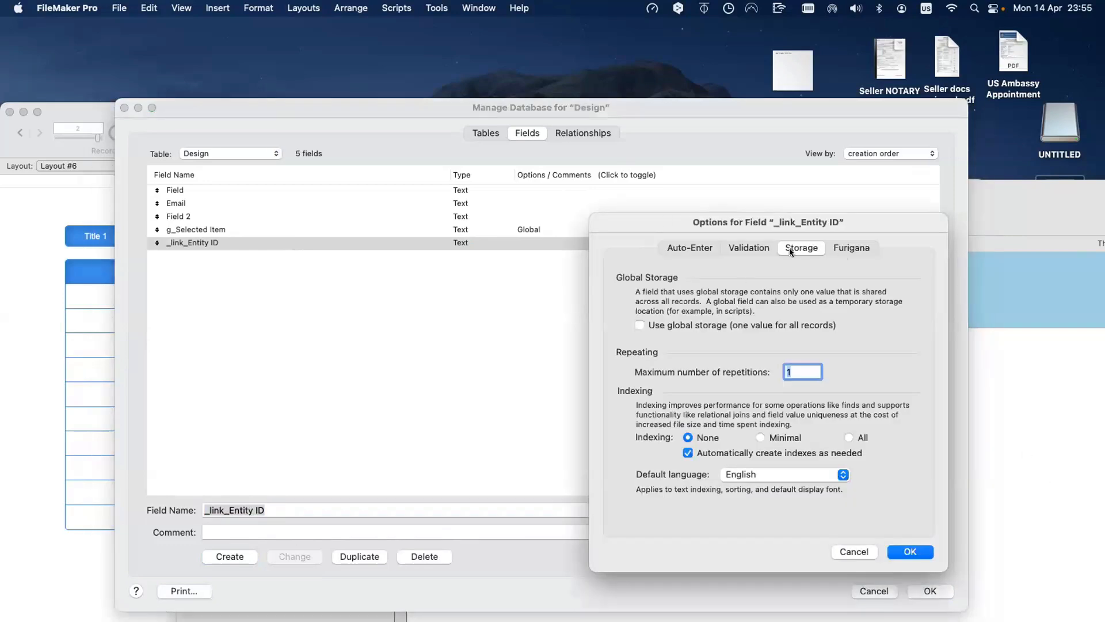
pyautogui.click(679, 325)
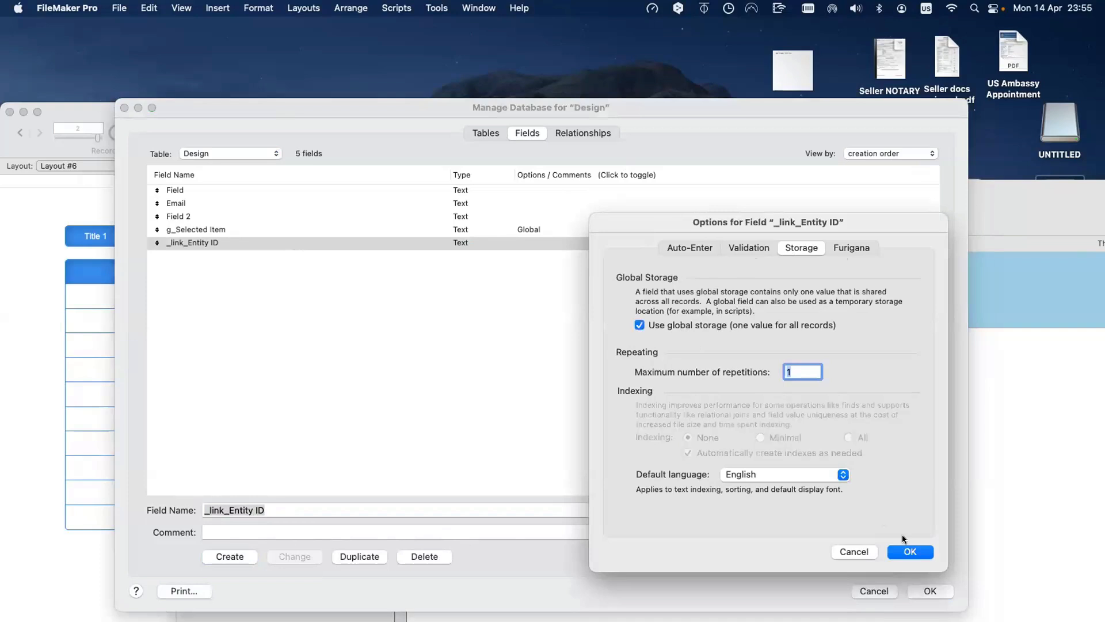
pyautogui.click(909, 551)
pyautogui.click(576, 357)
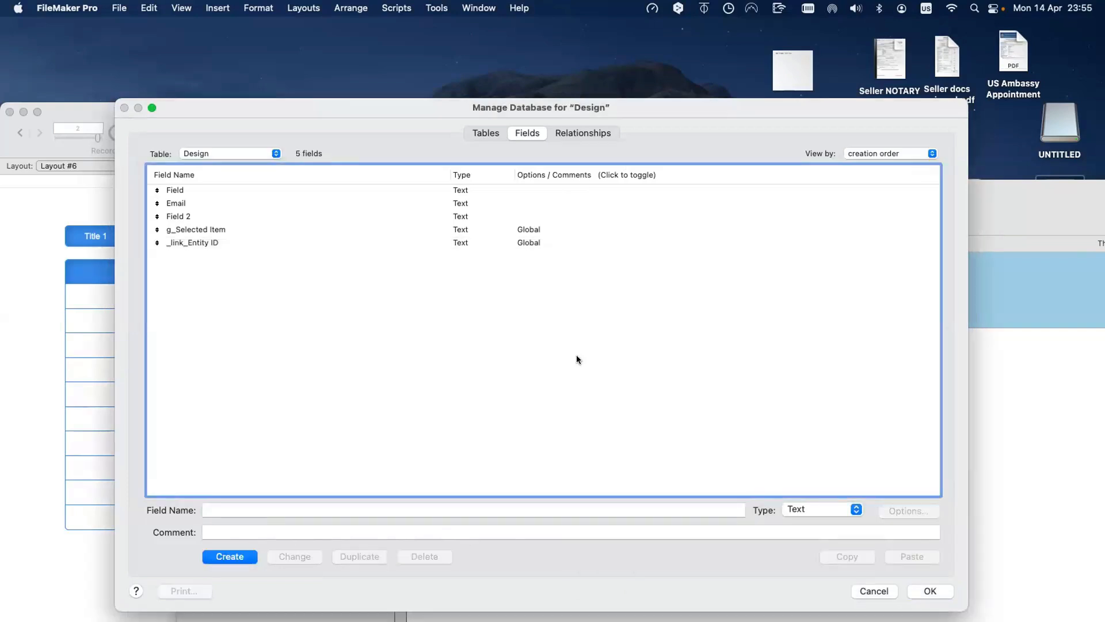
pyautogui.hscroll(2, 734, 461)
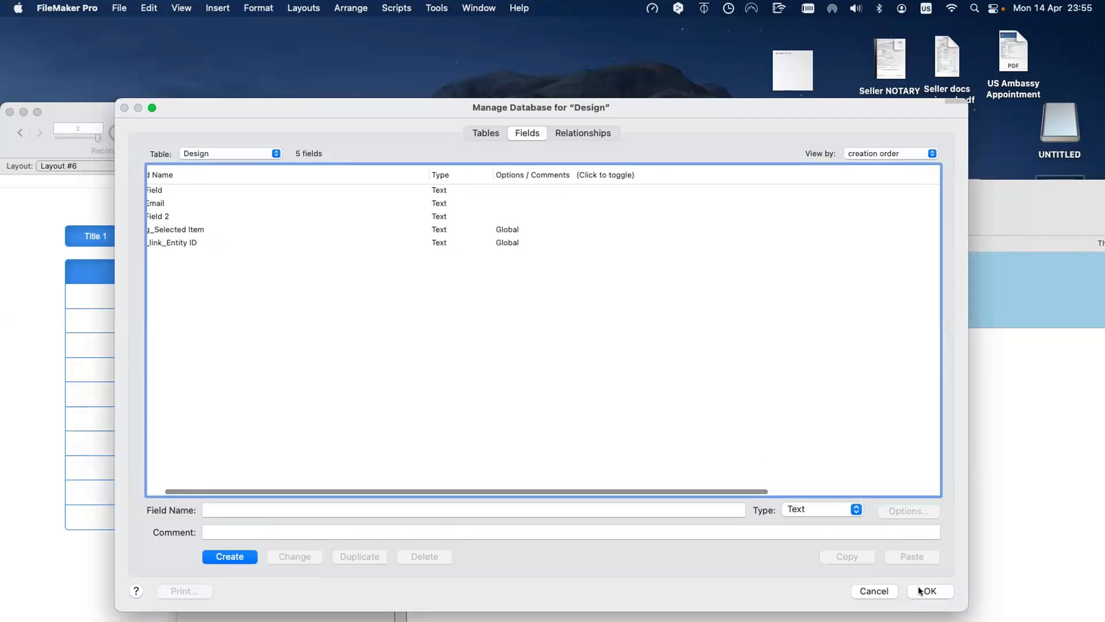
# Step: Change the Design–Buttons relationship to match _link_Entity ID with IDf Entity
pyautogui.hscroll(-2, 658, 311)
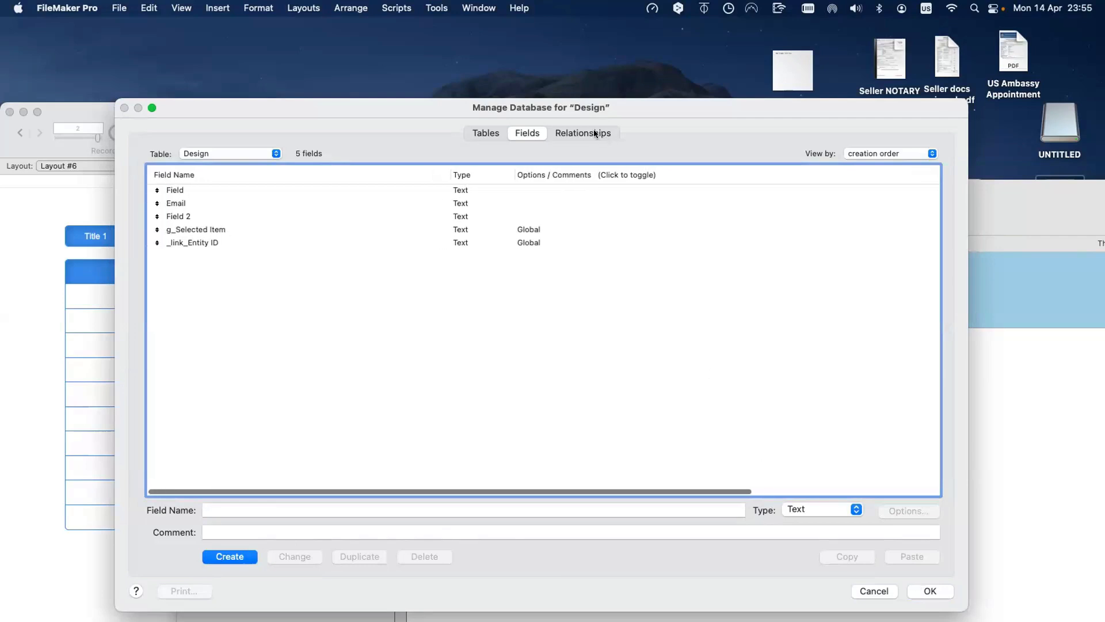
pyautogui.click(595, 133)
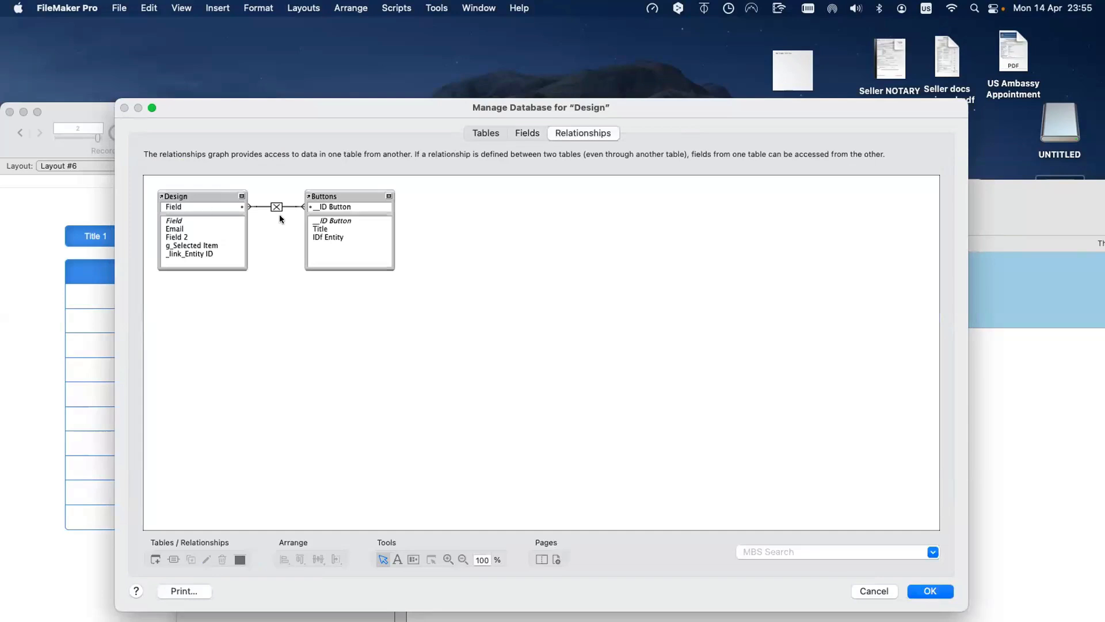
pyautogui.doubleClick(276, 207)
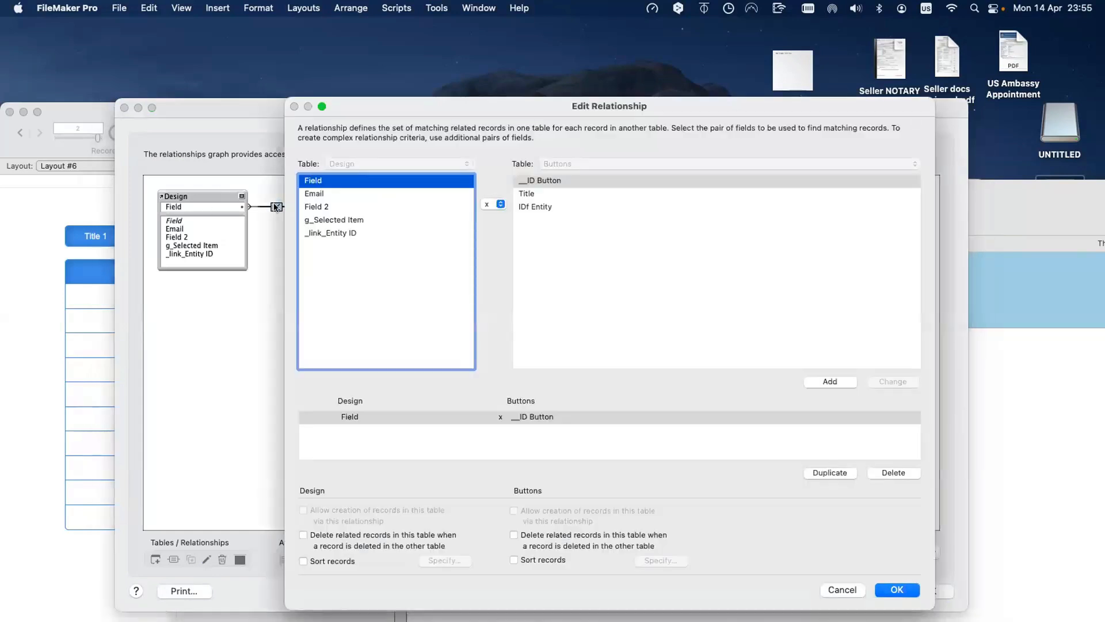
pyautogui.click(336, 233)
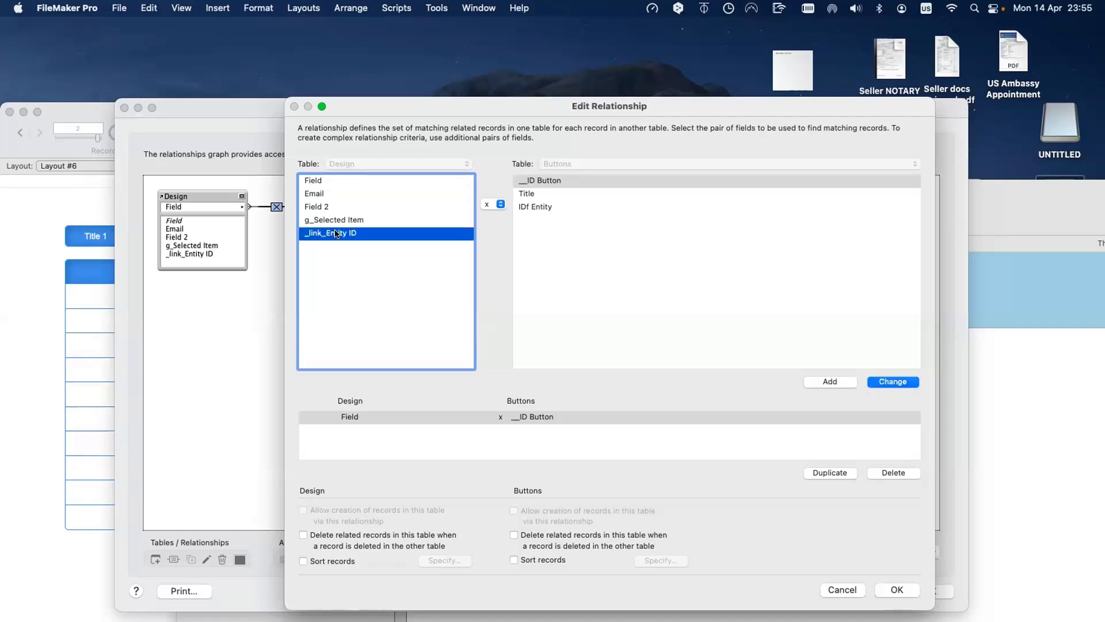
pyautogui.click(546, 207)
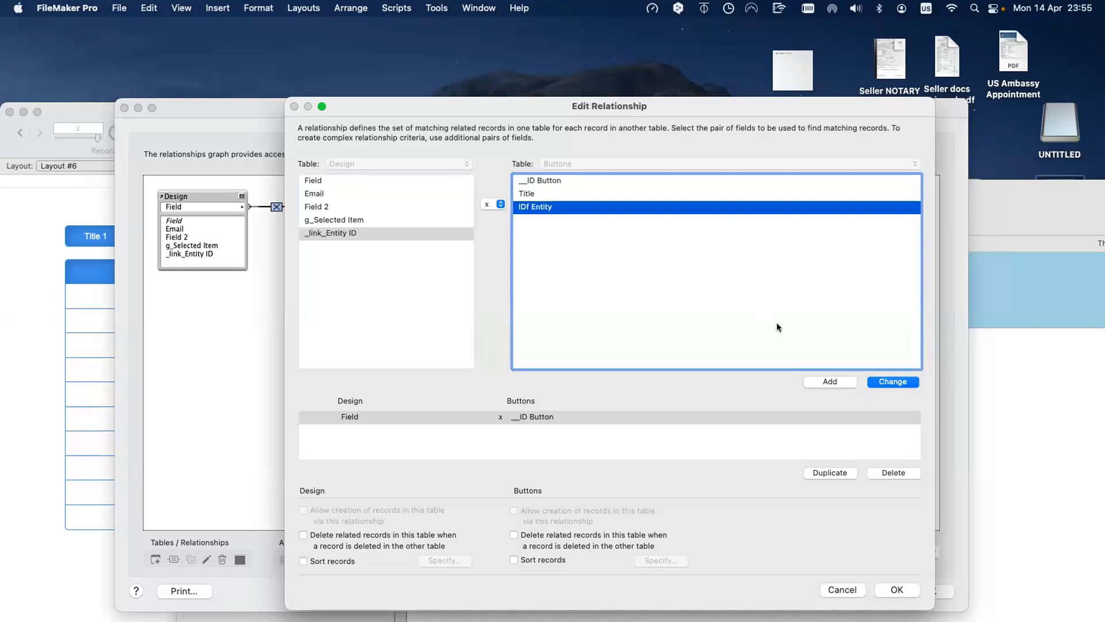
pyautogui.click(879, 381)
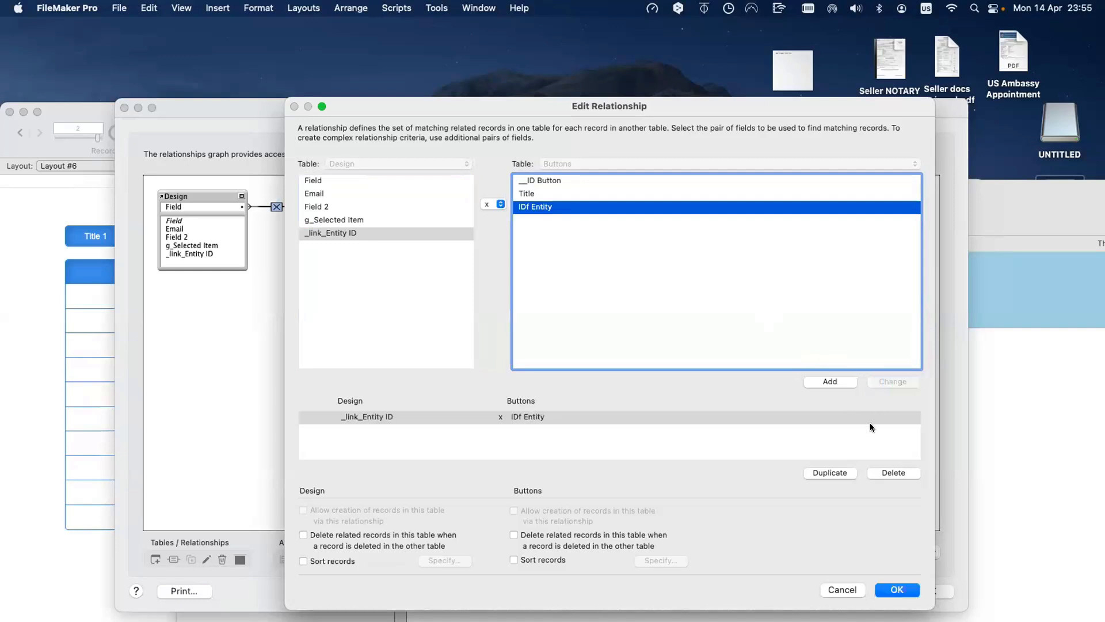
pyautogui.click(909, 592)
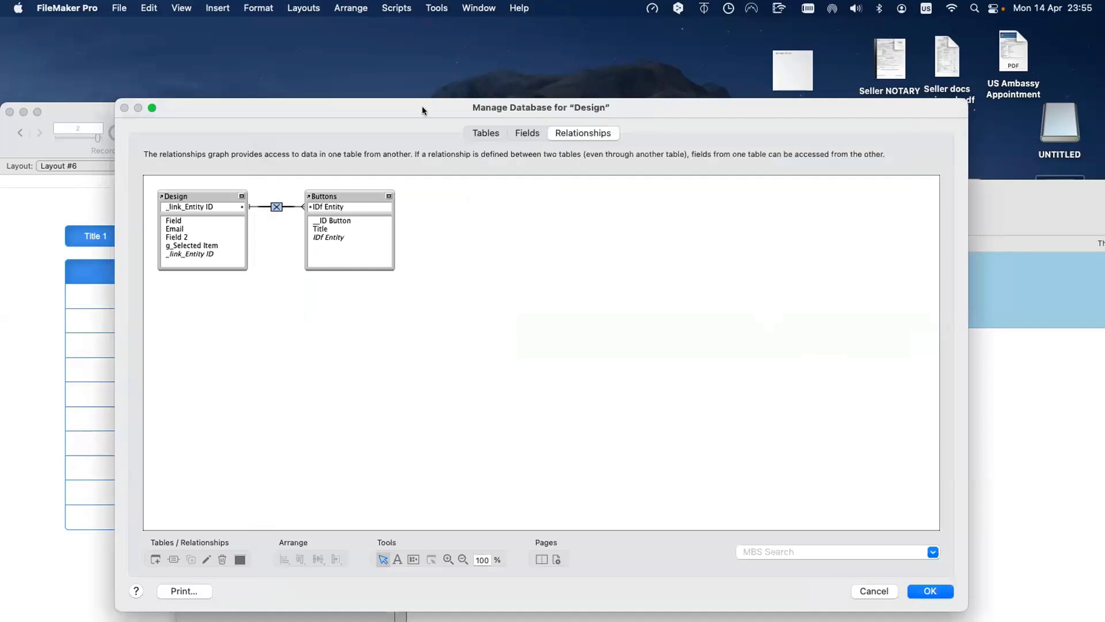
pyautogui.moveTo(423, 106); pyautogui.dragTo(855, 182)
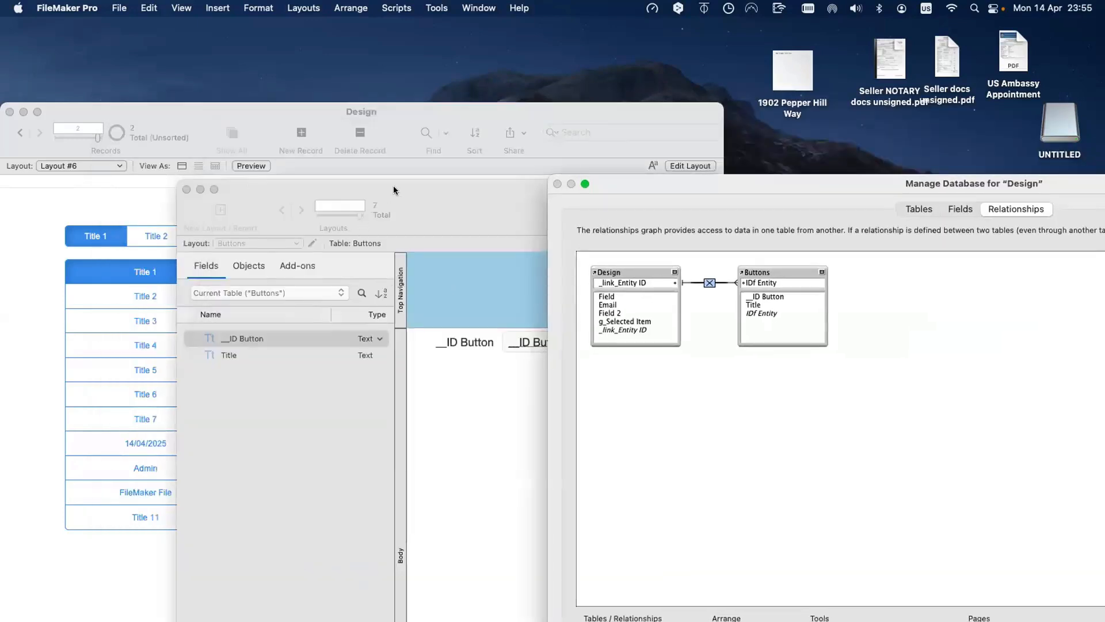
# Step: Rename the Design field _link_Entity ID to '_link_Button List 1 ID'
pyautogui.moveTo(392, 185); pyautogui.dragTo(593, 348)
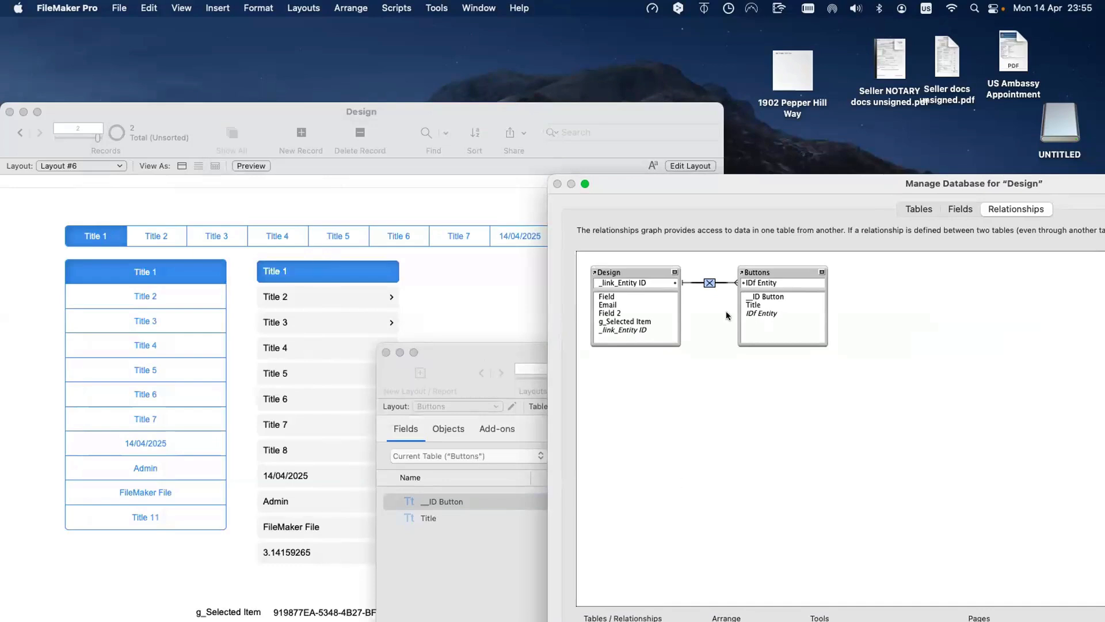
pyautogui.moveTo(742, 183); pyautogui.dragTo(413, 97)
pyautogui.click(629, 123)
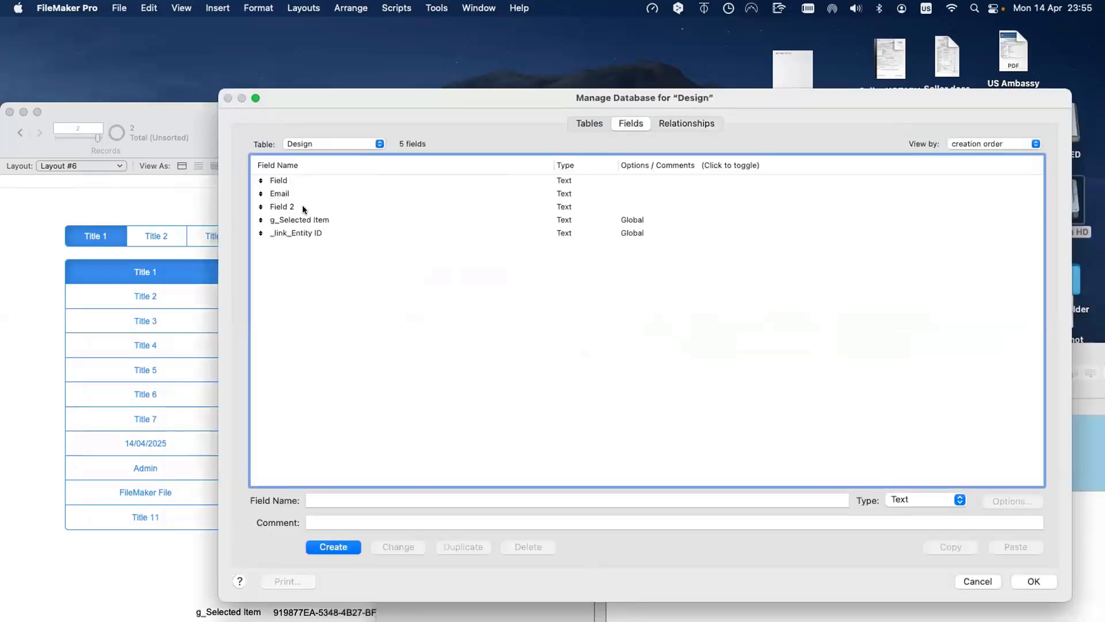
pyautogui.click(297, 232)
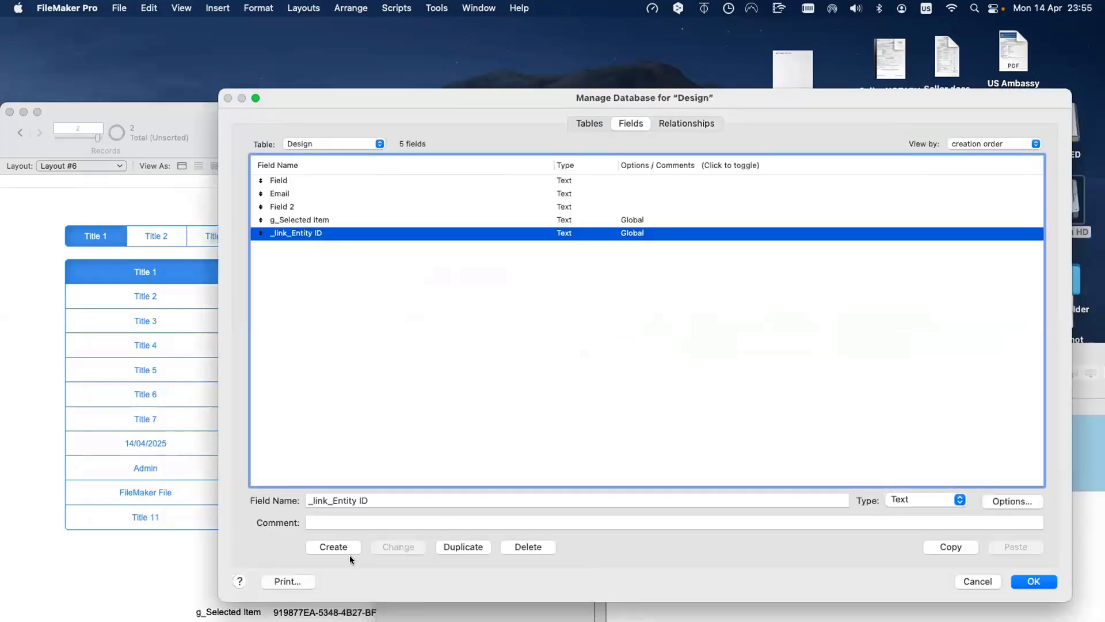
pyautogui.doubleClick(334, 499)
pyautogui.write('Butto')
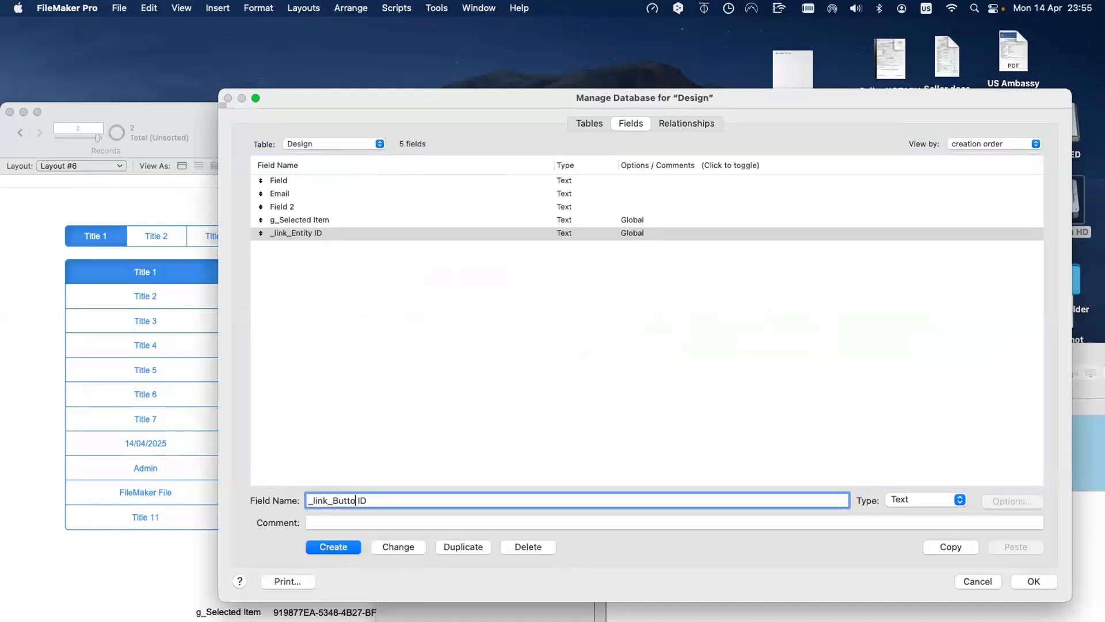
pyautogui.write('n List 1')
pyautogui.click(391, 545)
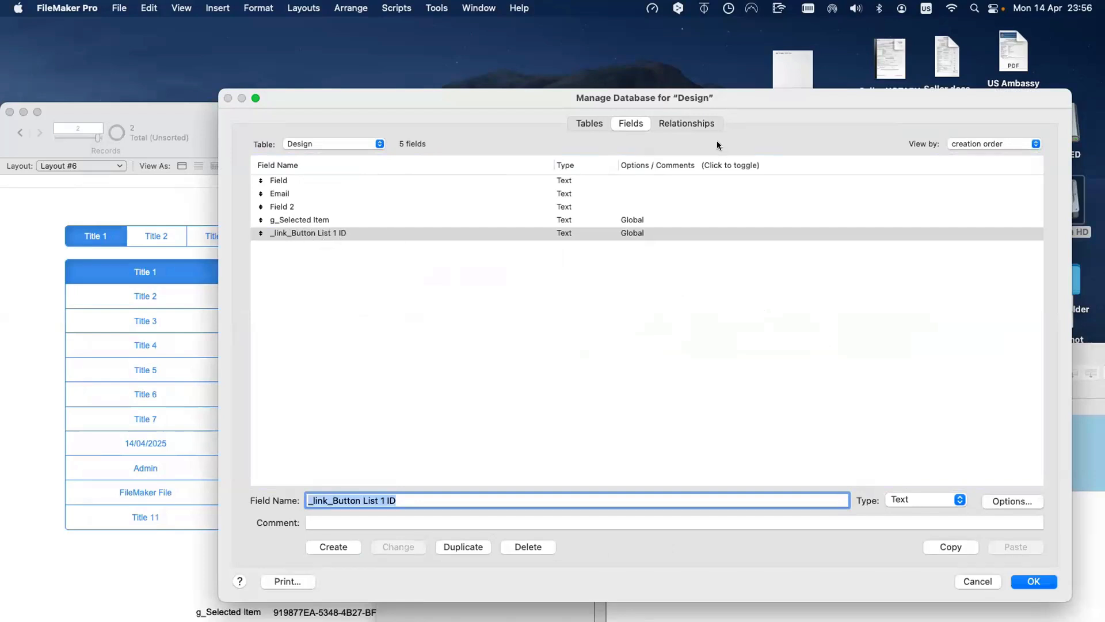
pyautogui.click(710, 123)
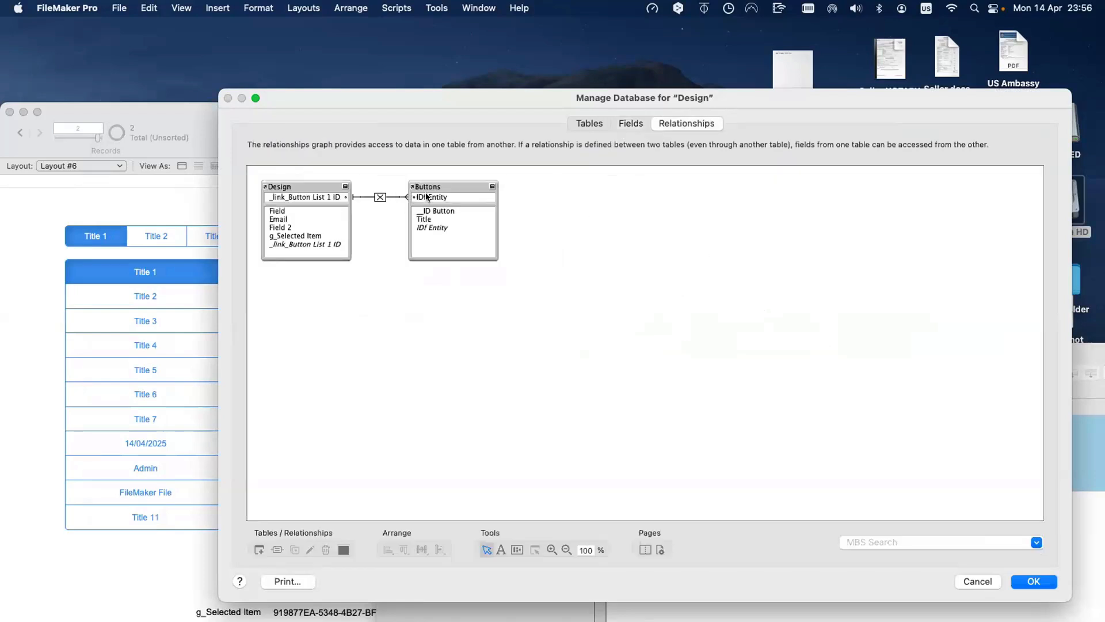
# Step: Back in Browse mode, add an IDf Entity column to the Buttons table view
pyautogui.press('Return')
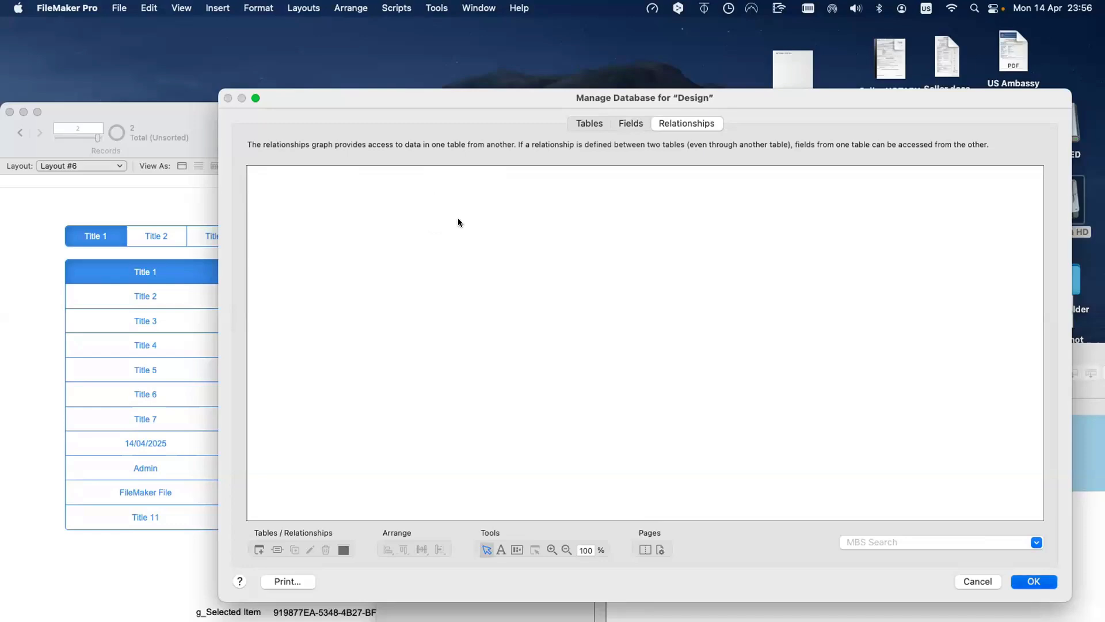
pyautogui.press('super+b')
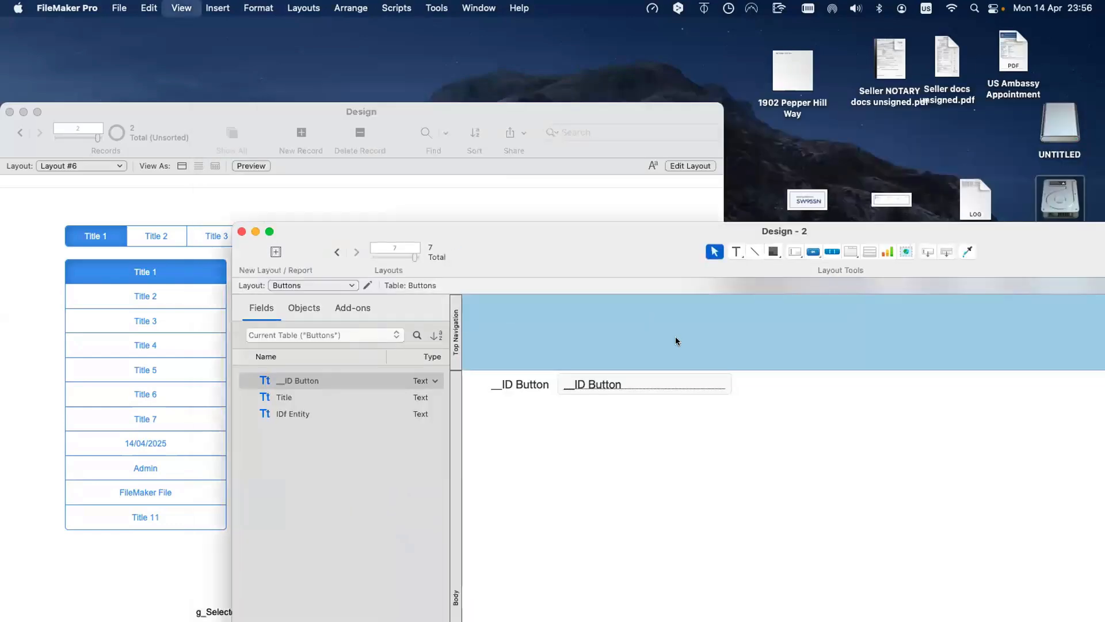
pyautogui.moveTo(630, 238); pyautogui.dragTo(280, 223)
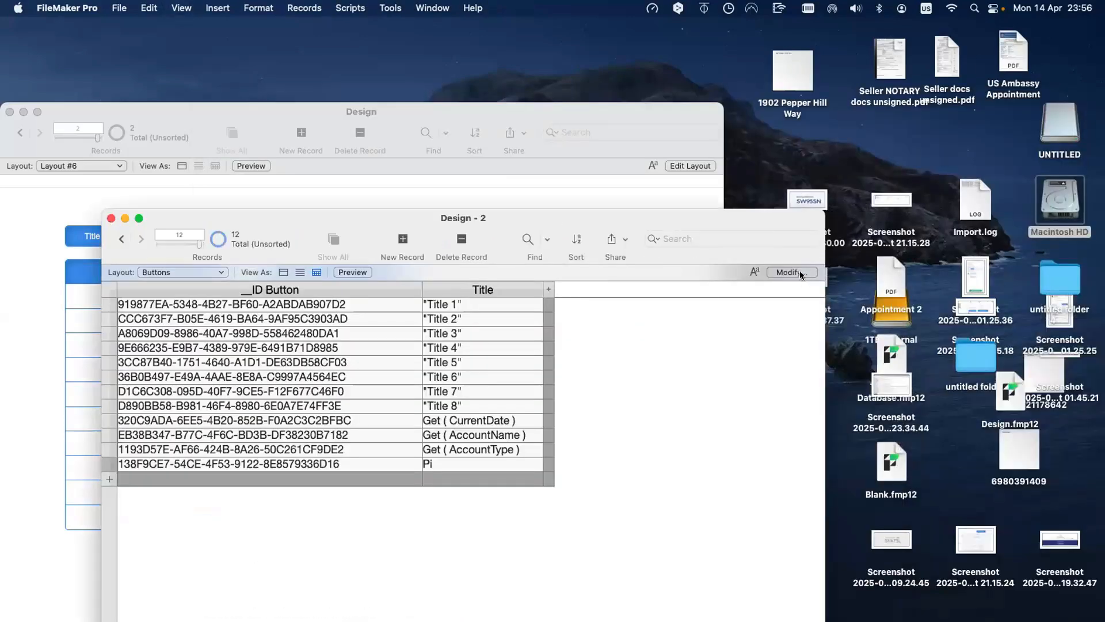
pyautogui.click(800, 271)
pyautogui.click(261, 589)
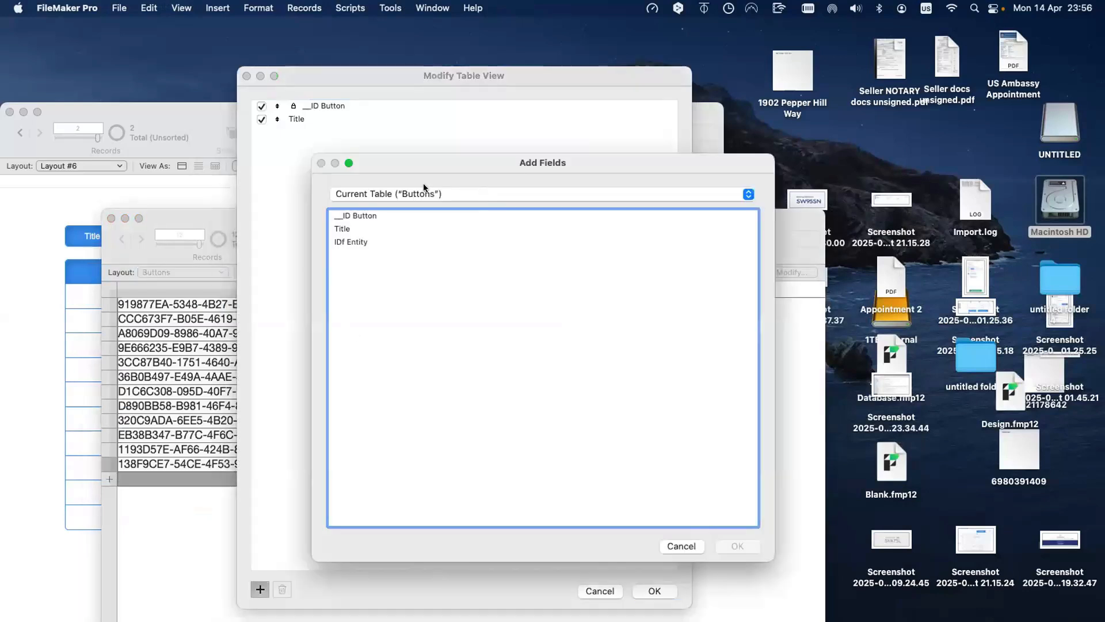
pyautogui.doubleClick(358, 242)
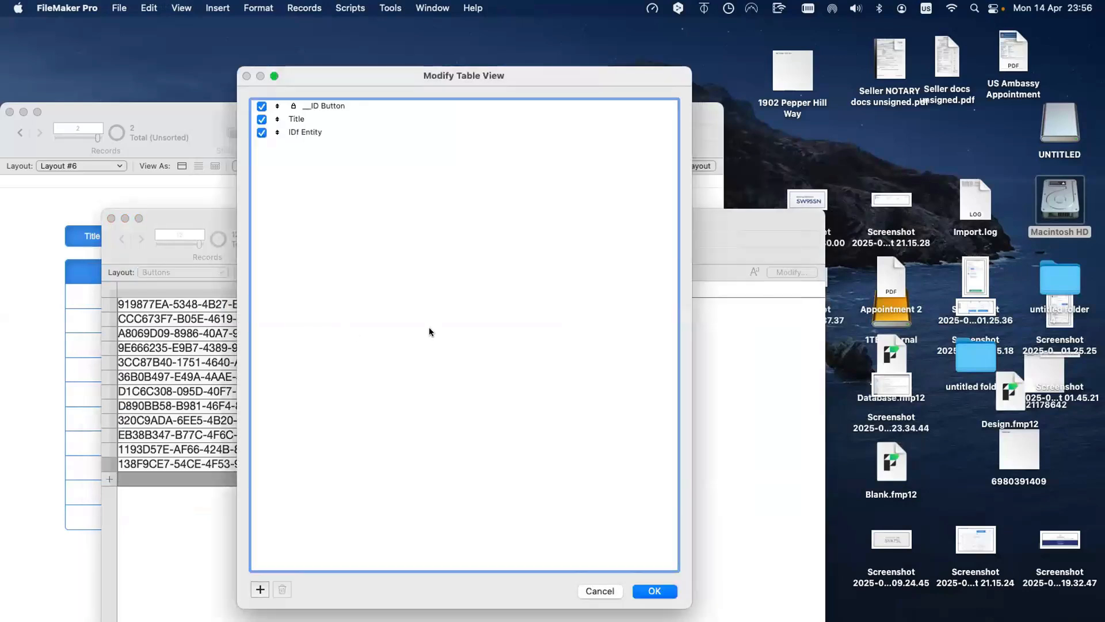
pyautogui.click(656, 591)
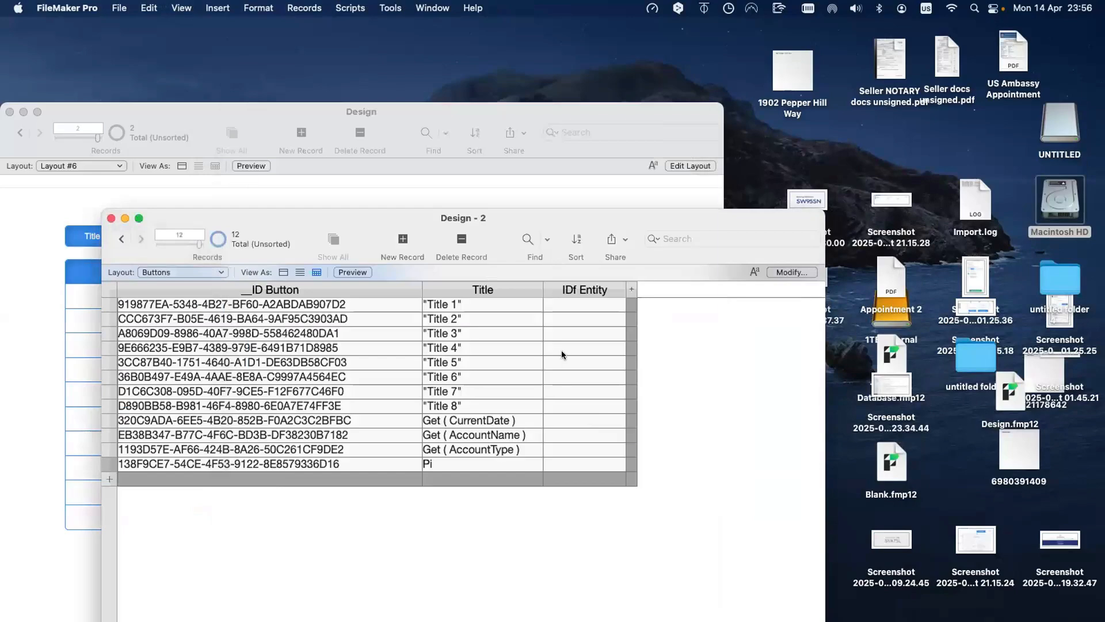
# Step: Generate a UUID with Get ( UUID ) in the Data Viewer and copy it
pyautogui.click(391, 8)
pyautogui.click(390, 60)
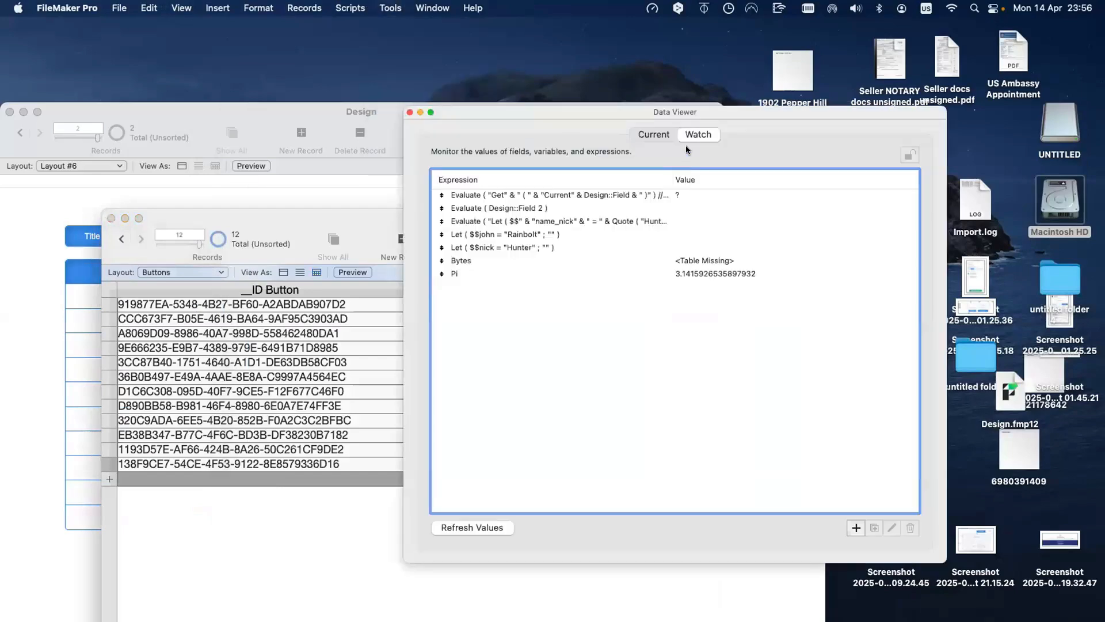
pyautogui.click(856, 528)
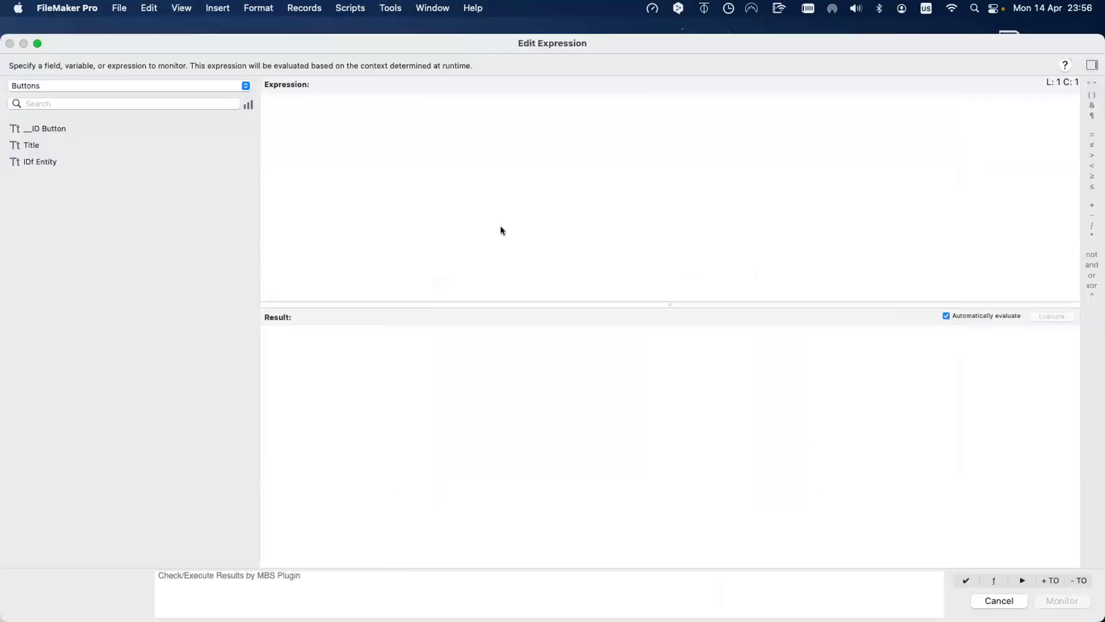
pyautogui.write('get')
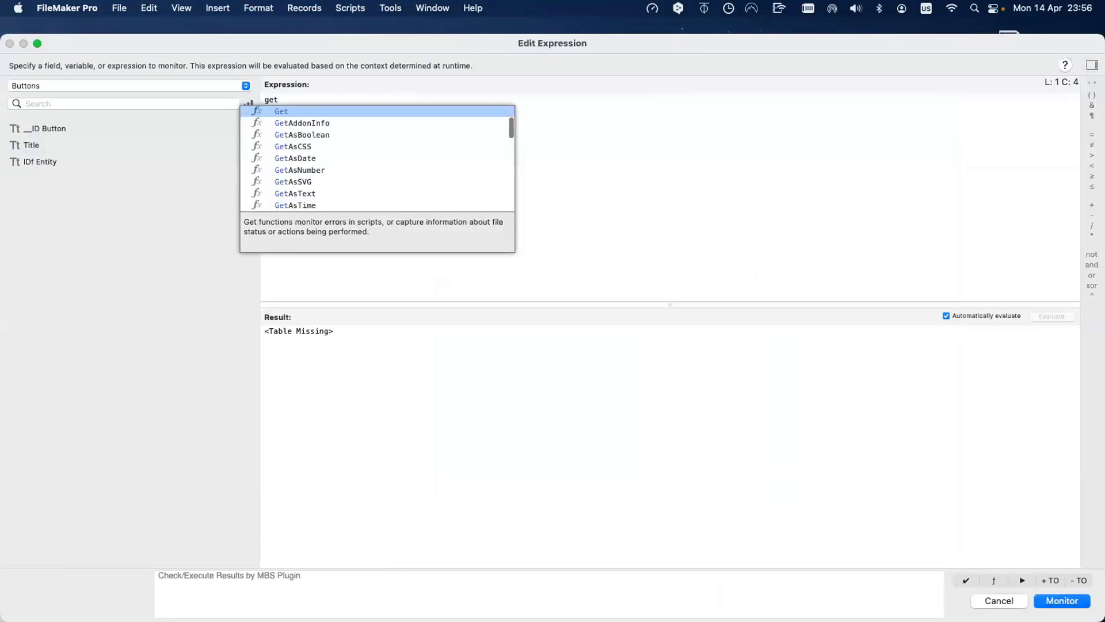
pyautogui.press('Return')
pyautogui.write('uuid')
pyautogui.press('Return')
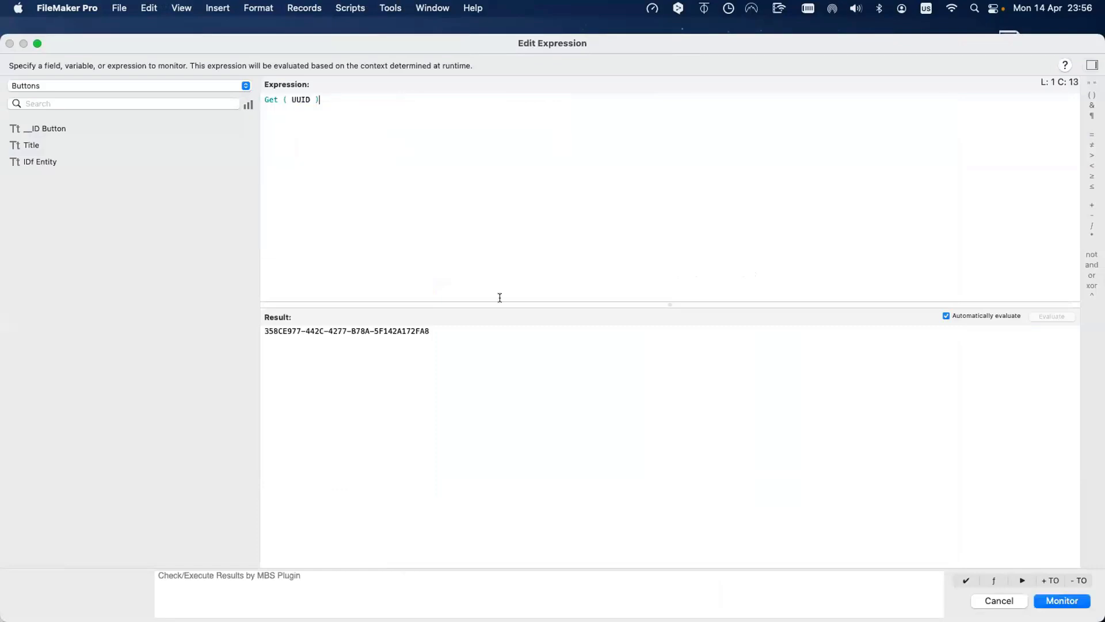
pyautogui.press('Tab')
pyautogui.press('super+c')
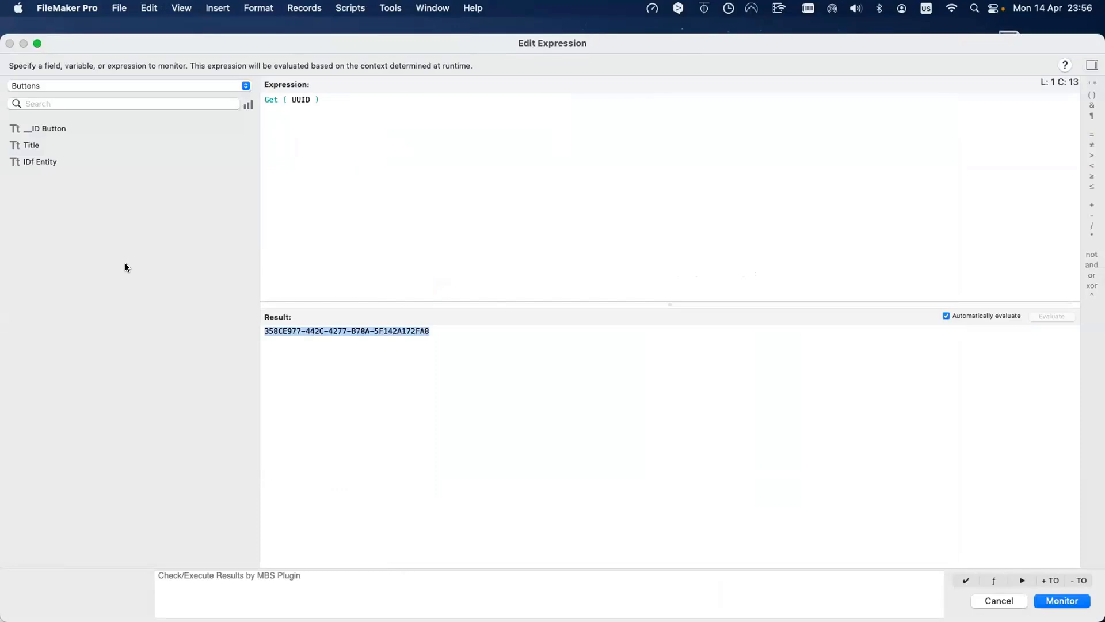
pyautogui.press('Escape')
pyautogui.press('Escape')
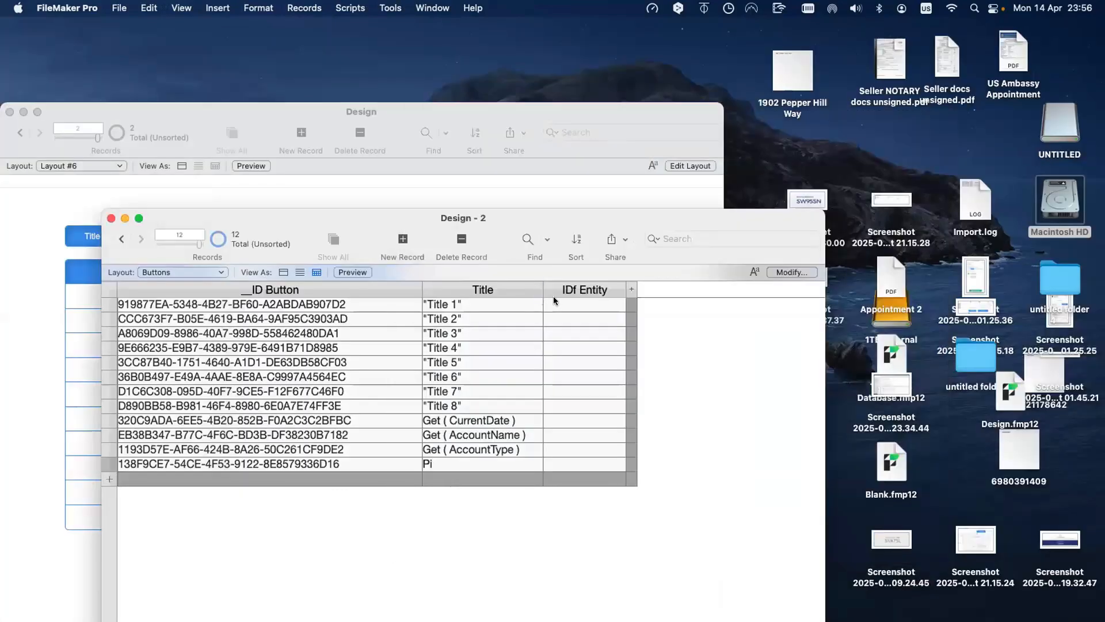
pyautogui.click(555, 302)
# Step: Paste the UUID into record 1's IDf Entity, replace it across all 12 records, and widen the column
pyautogui.press('super+equal')
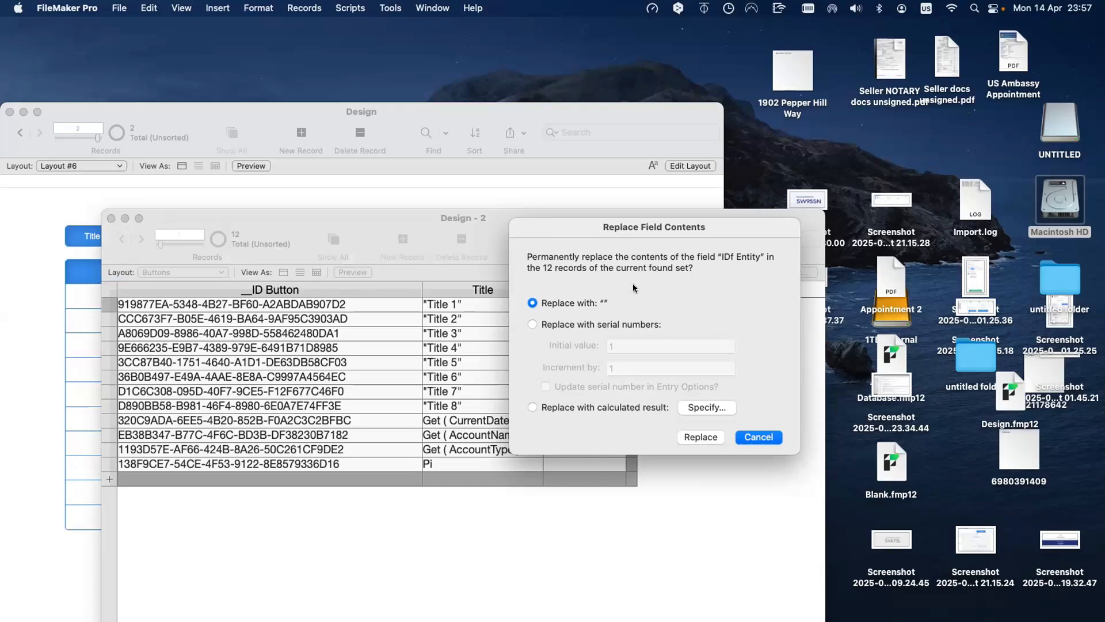
pyautogui.moveTo(630, 227); pyautogui.dragTo(603, 187)
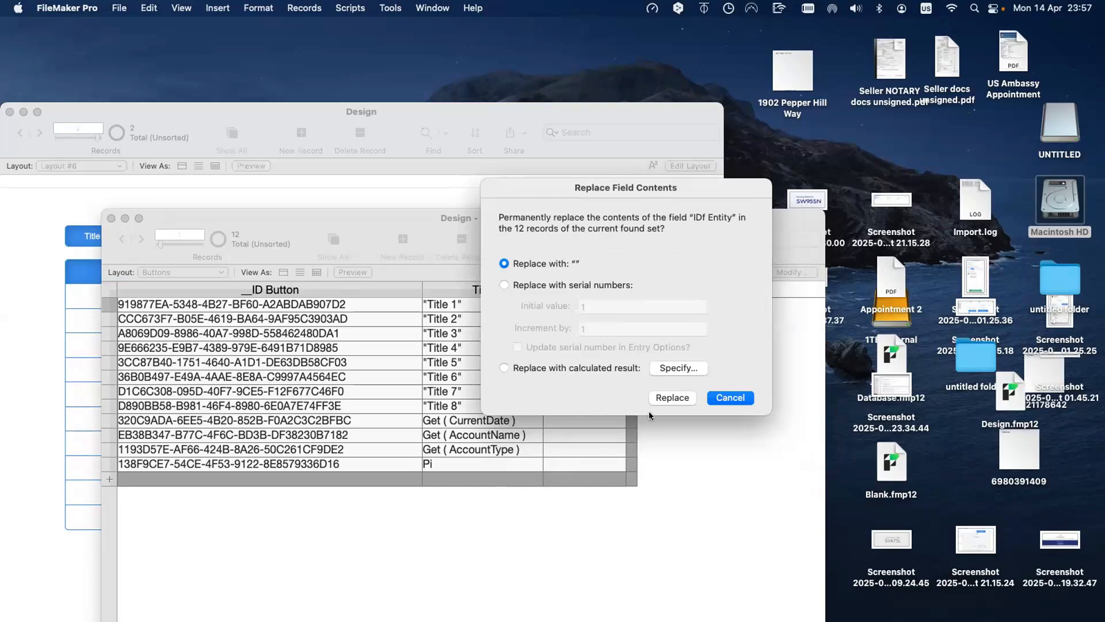
pyautogui.click(730, 398)
pyautogui.click(578, 305)
pyautogui.press('super+v')
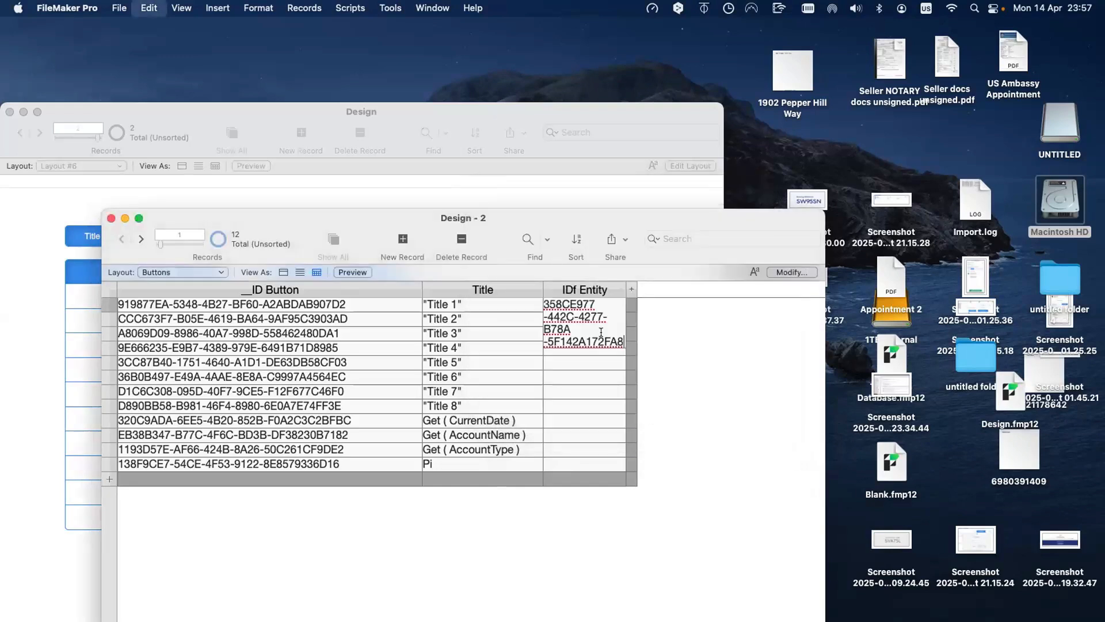
pyautogui.press('super+equal')
pyautogui.click(661, 397)
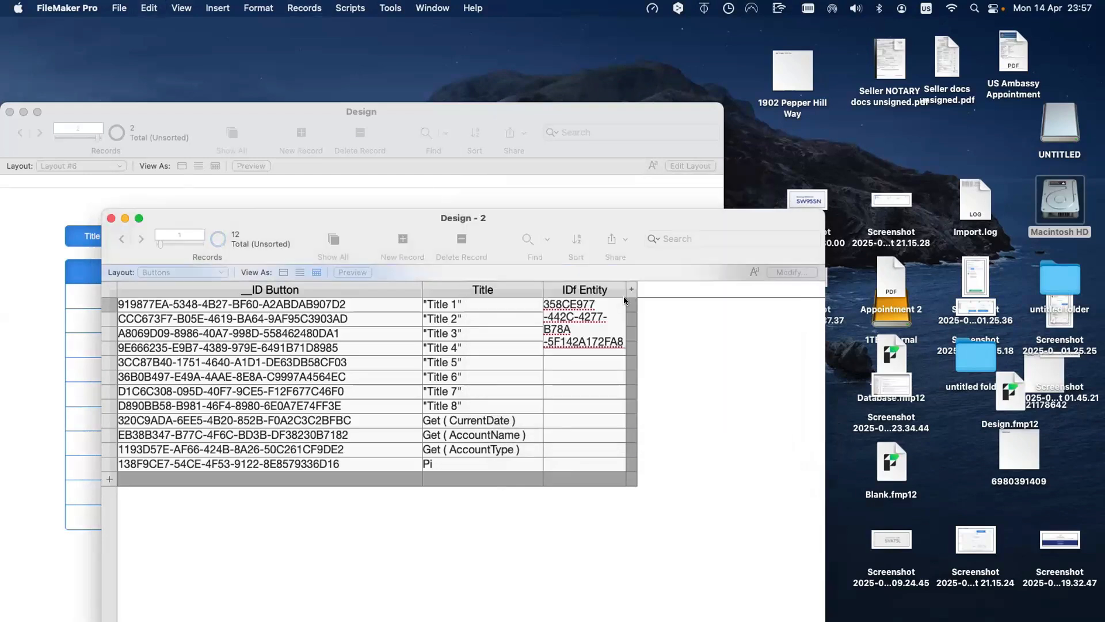
pyautogui.moveTo(745, 295); pyautogui.dragTo(746, 298)
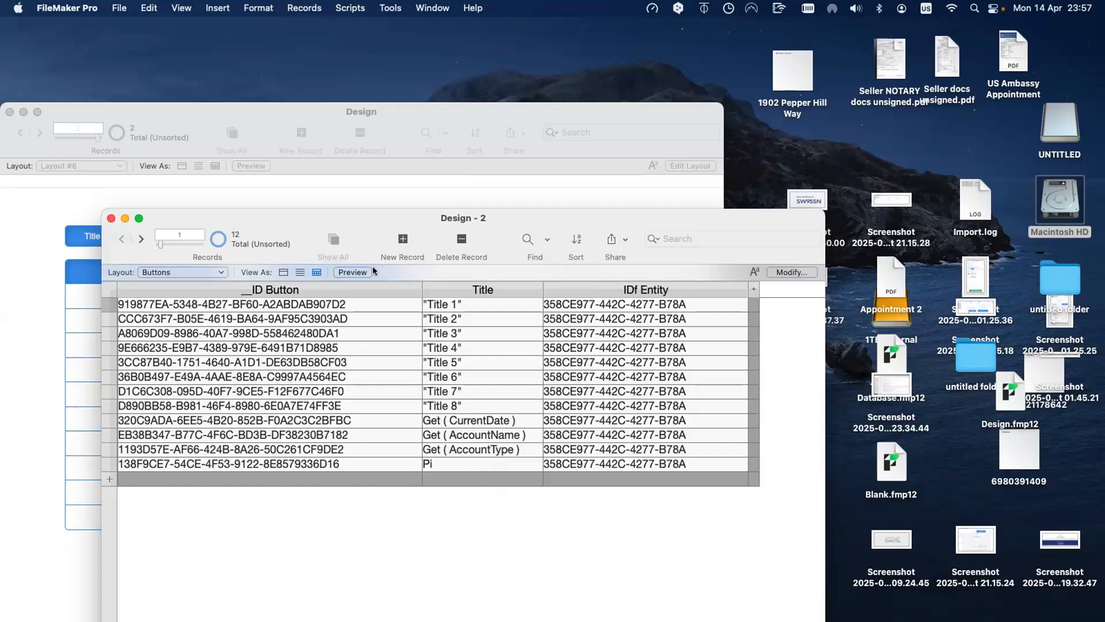
pyautogui.moveTo(331, 216); pyautogui.dragTo(791, 221)
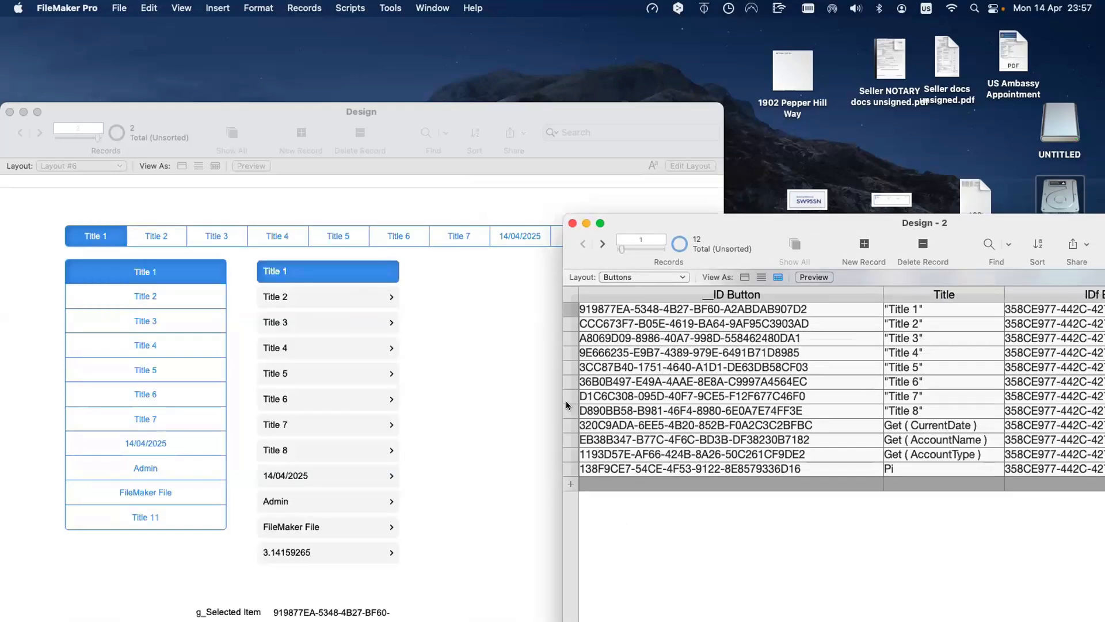
# Step: Delete the stray ::Title field from Layout #6 in Layout mode
pyautogui.click(510, 351)
pyautogui.press('super+l')
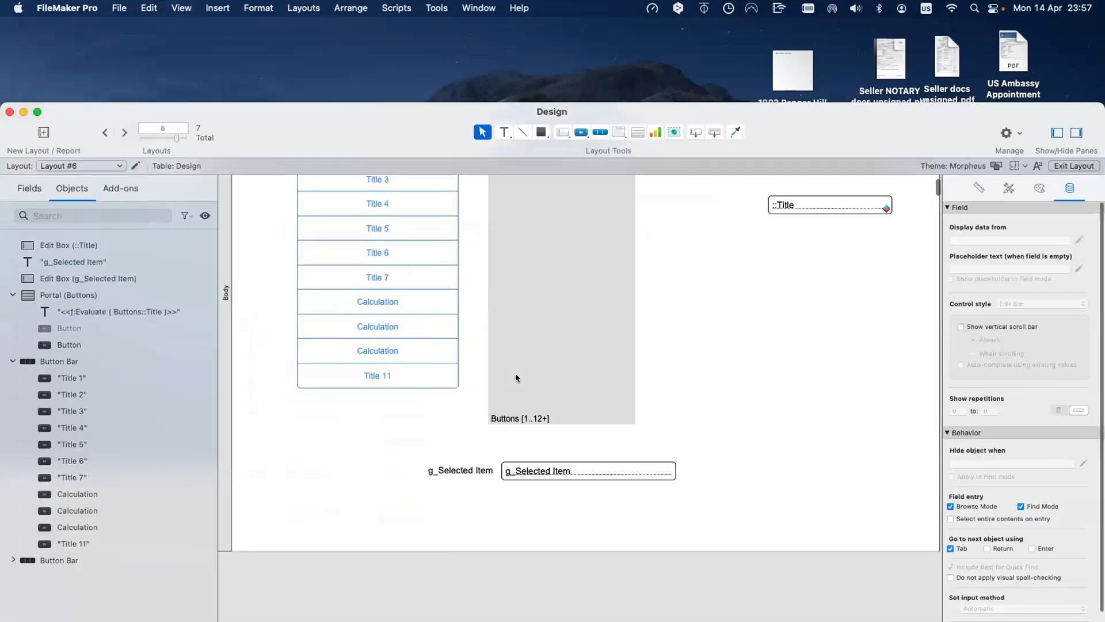
pyautogui.scroll(4, 795, 317)
pyautogui.click(813, 314)
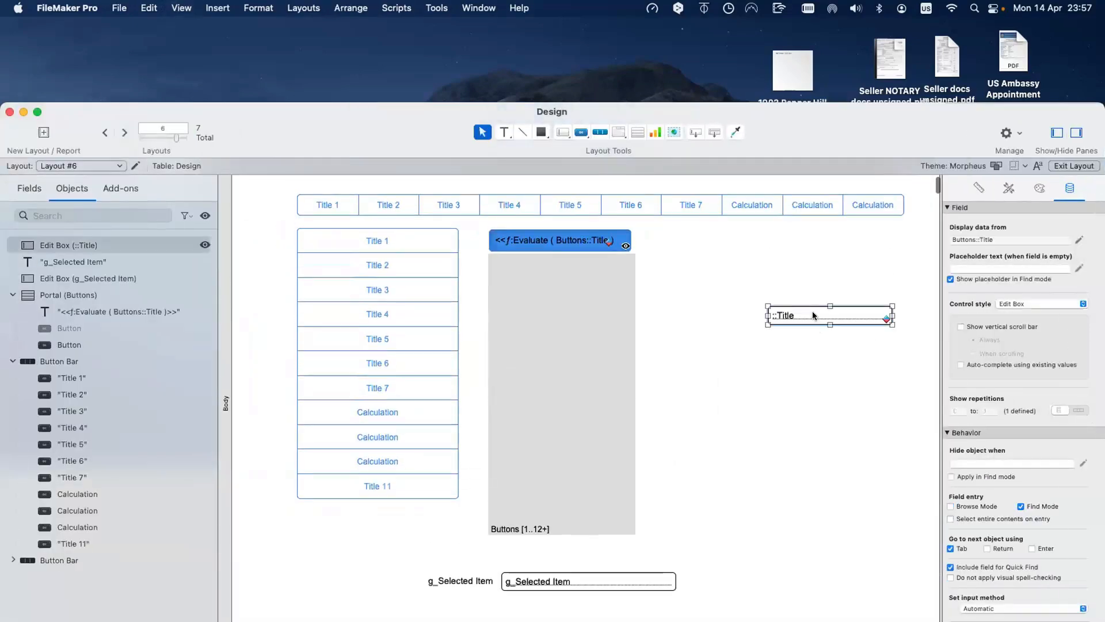
pyautogui.press('BackSpace')
# Step: Duplicate g_Selected Item below itself as a labelled _link_Button List 1 ID field
pyautogui.scroll(-3, 606, 433)
pyautogui.click(541, 476)
pyautogui.moveTo(541, 476); pyautogui.dragTo(542, 503)
pyautogui.click(490, 249)
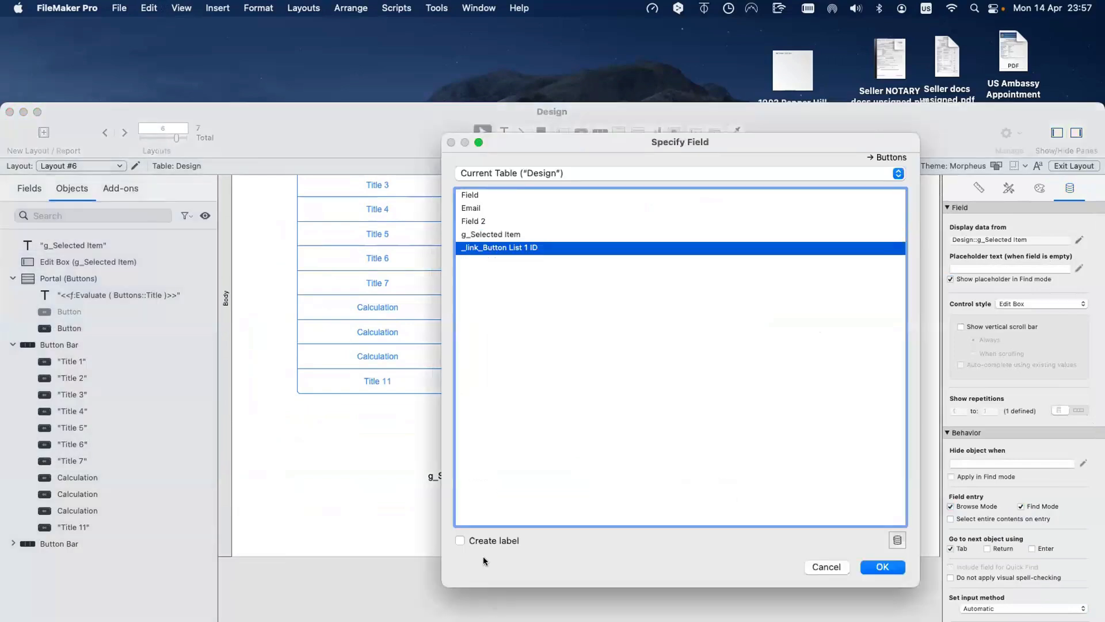
pyautogui.click(460, 540)
pyautogui.click(879, 567)
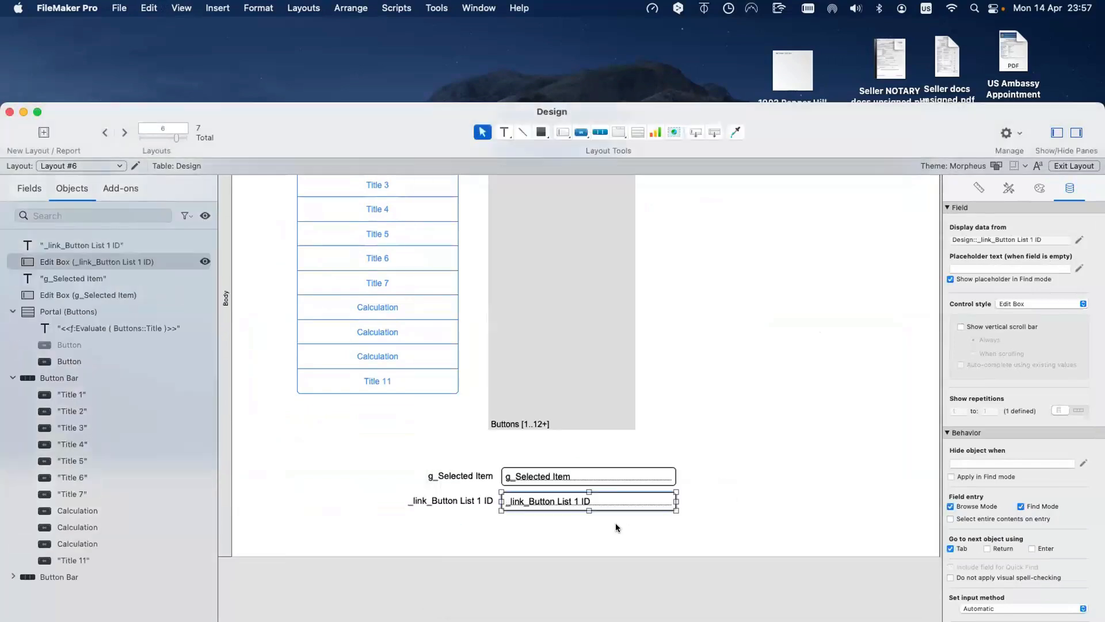
pyautogui.click(616, 522)
# Step: Discard an accidentally pasted text object and return to Browse mode
pyautogui.press('super+v')
pyautogui.press('super+z')
pyautogui.click(691, 547)
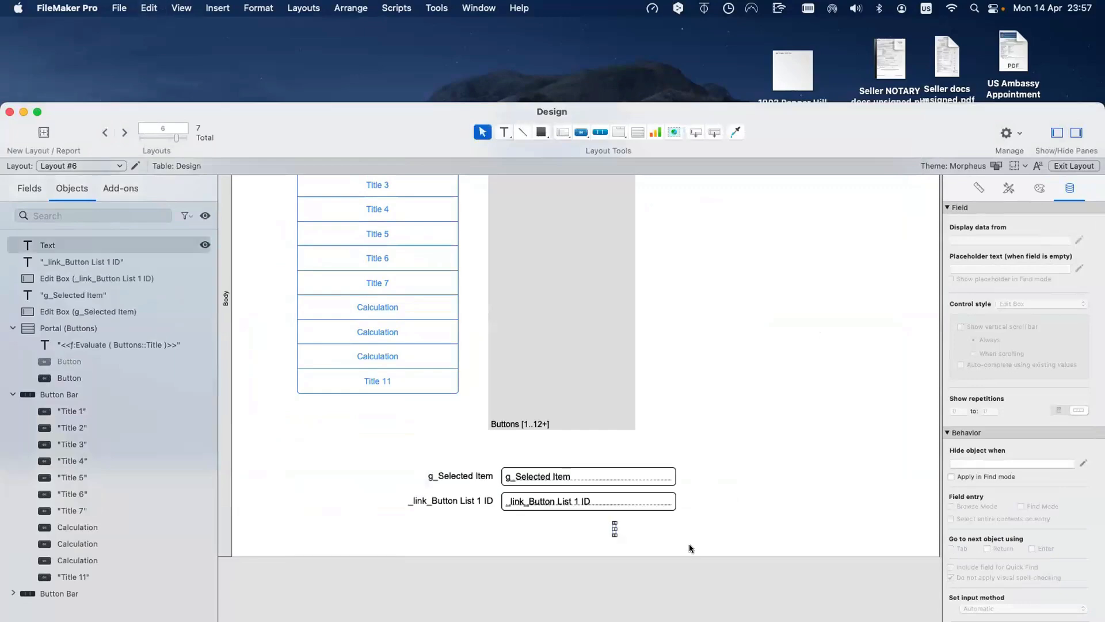
pyautogui.press('BackSpace')
pyautogui.press('super+b')
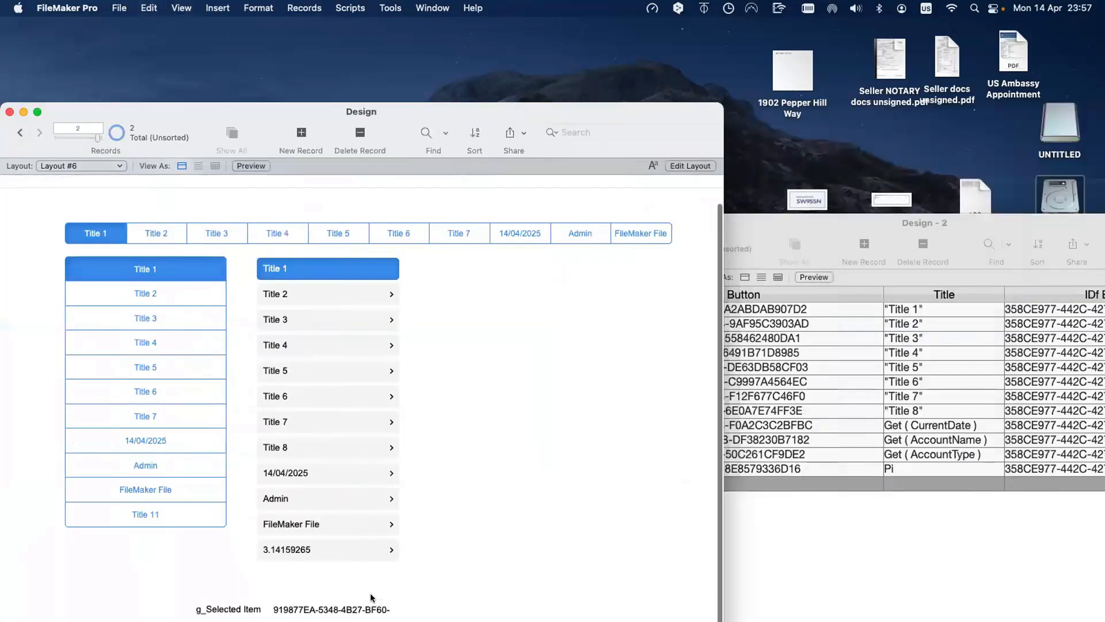
# Step: Paste the shared UUID into _link_Button List 1 ID and commit the record
pyautogui.click(369, 607)
pyautogui.scroll(-1, 377, 607)
pyautogui.press('Tab')
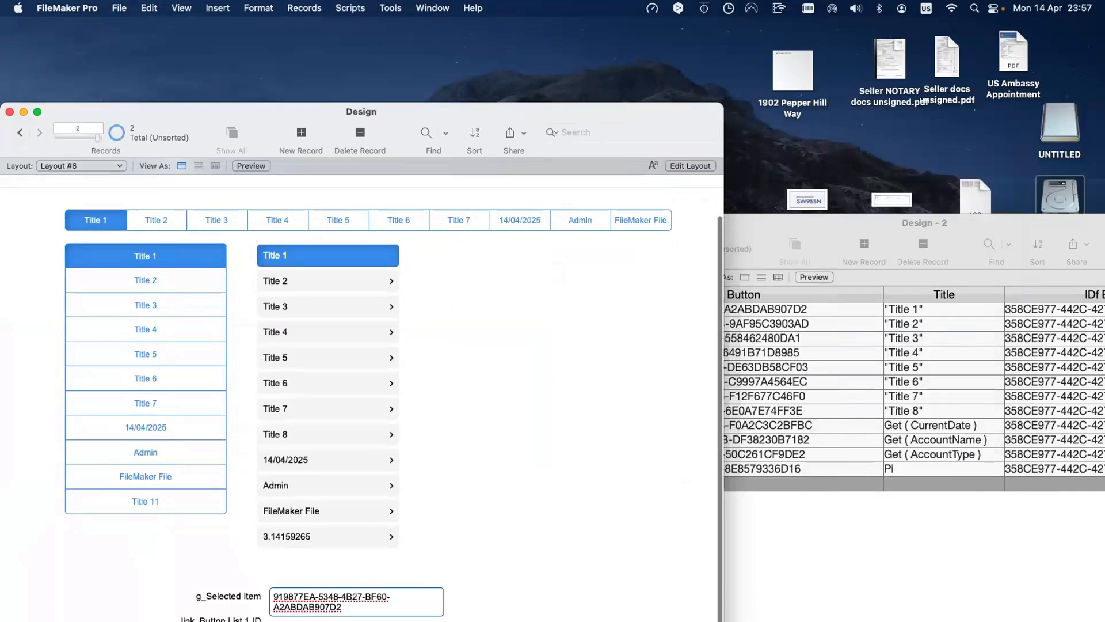
pyautogui.moveTo(454, 118); pyautogui.dragTo(454, 52)
pyautogui.write('358CE977-442C-4277-B78A-5F143A1720FA')
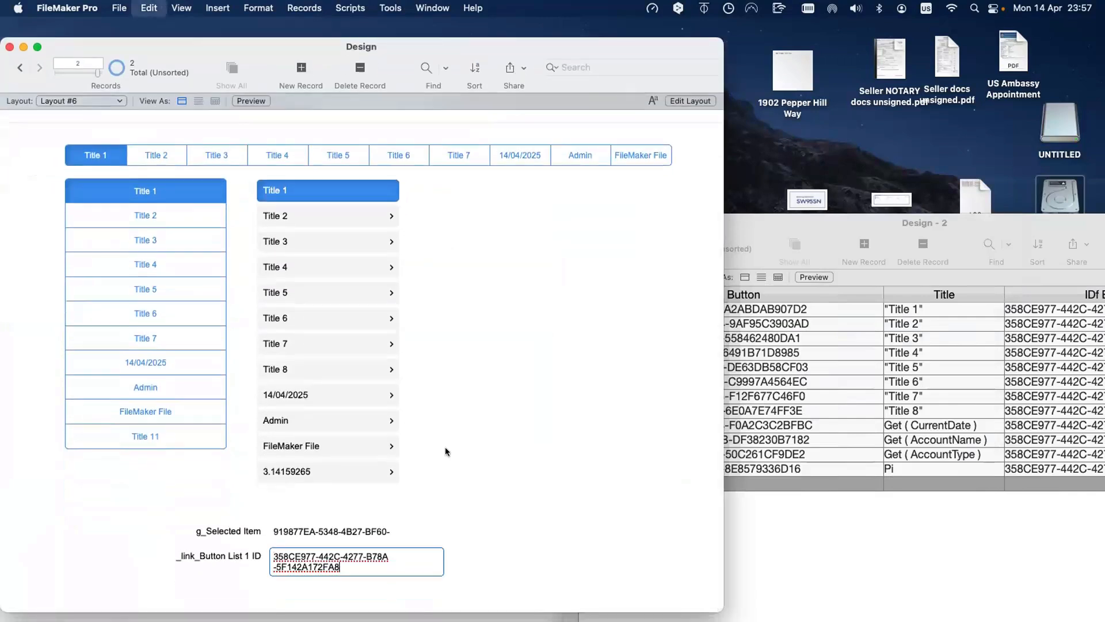
pyautogui.click(444, 448)
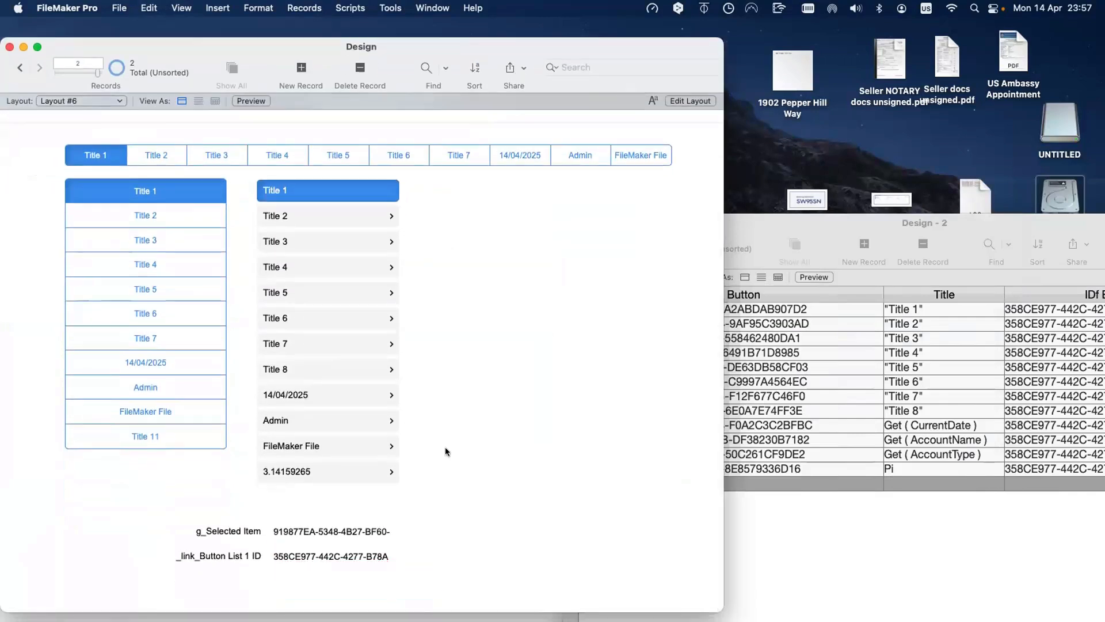
# Step: Change the Design-to-Buttons relationship operator from x to = and save
pyautogui.press('super+shift+d')
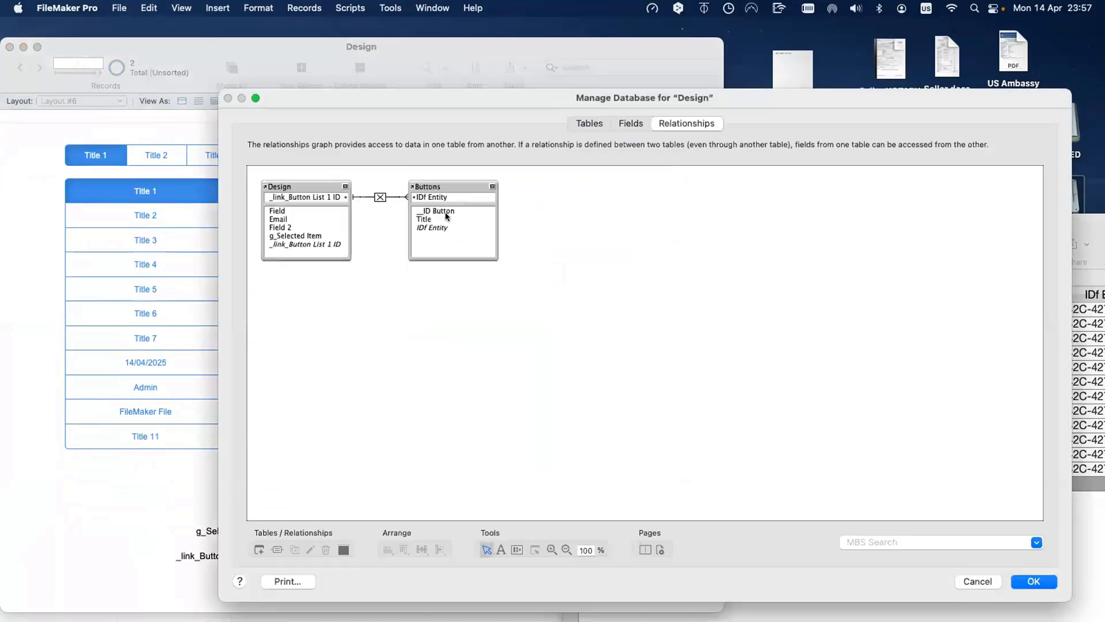
pyautogui.doubleClick(380, 197)
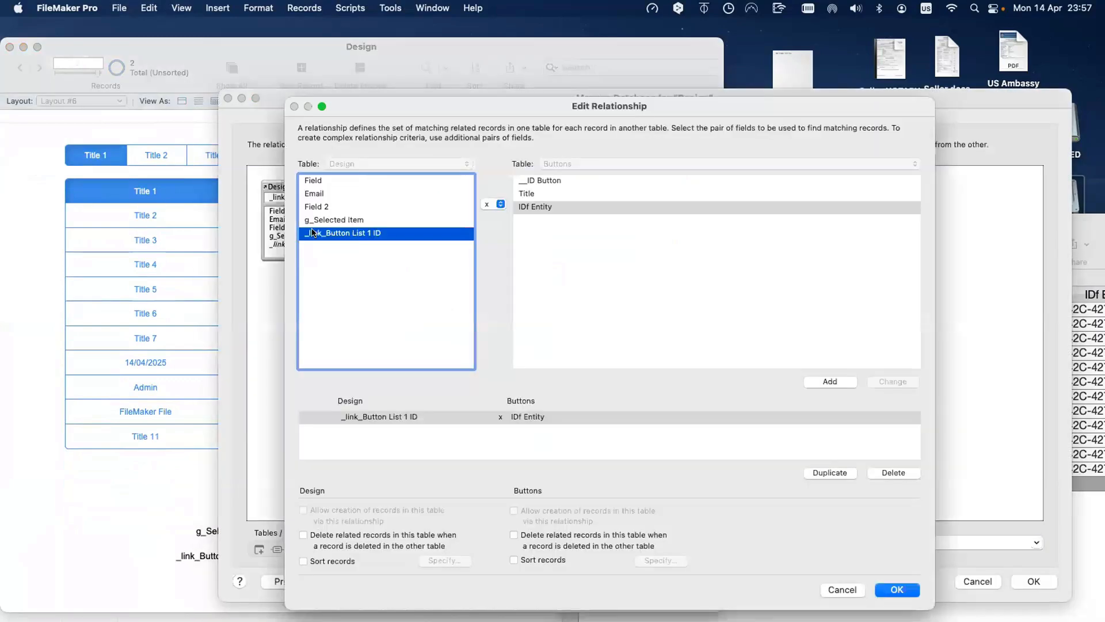
pyautogui.click(497, 204)
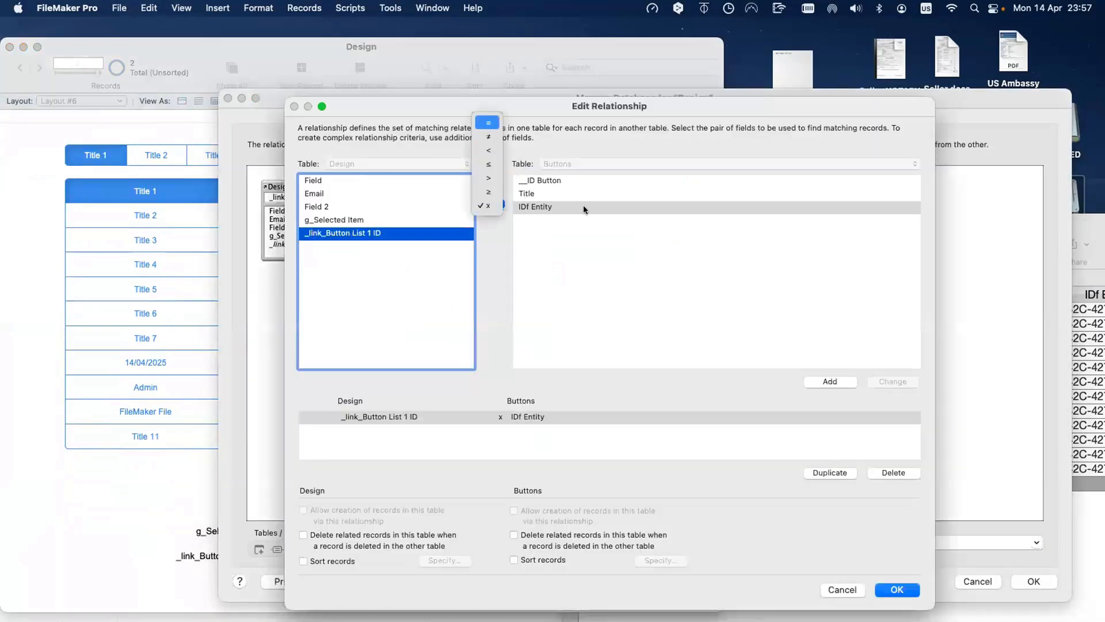
pyautogui.press('Return')
pyautogui.click(897, 588)
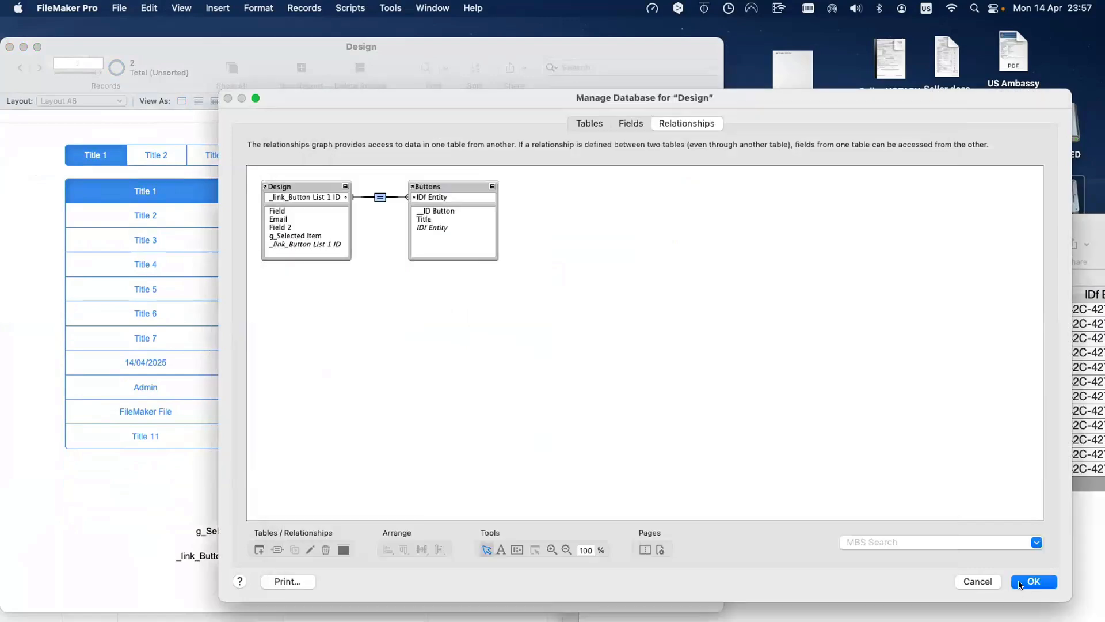
pyautogui.press('Return')
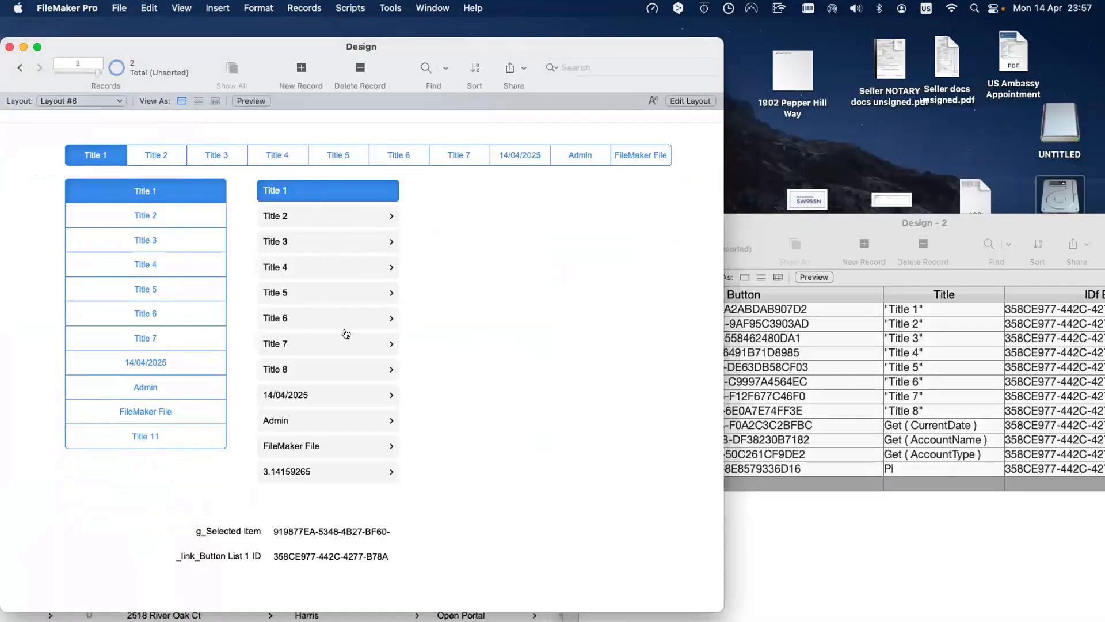
# Step: Select the UUID in _link_Button List 1 ID and compare it against the Design - 2 window
pyautogui.click(366, 558)
pyautogui.moveTo(369, 565); pyautogui.dragTo(259, 552)
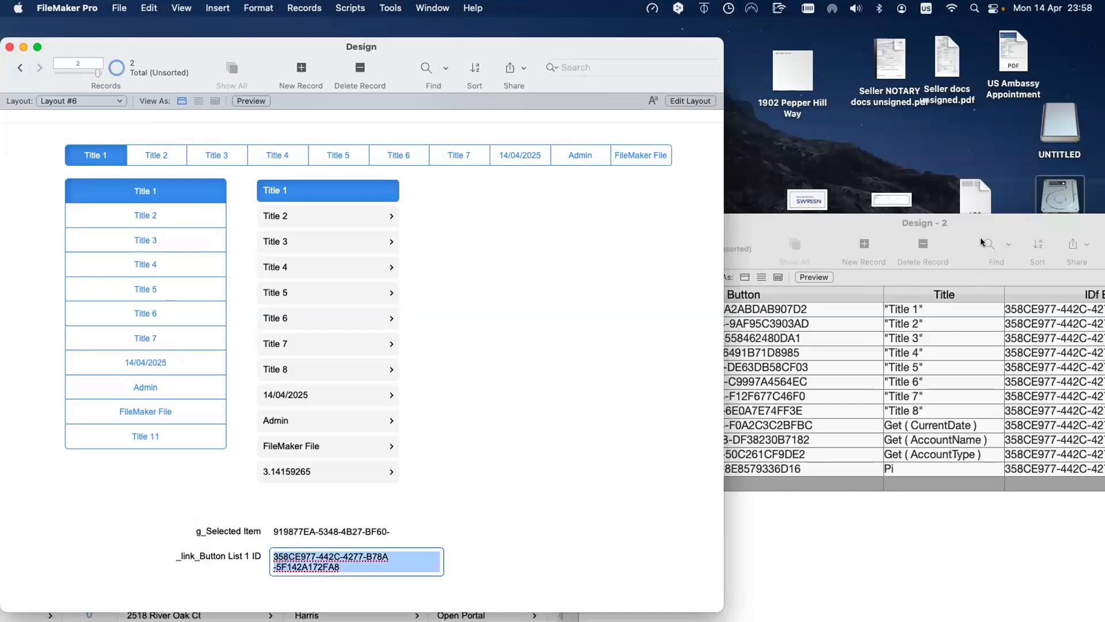
pyautogui.moveTo(978, 223); pyautogui.dragTo(733, 149)
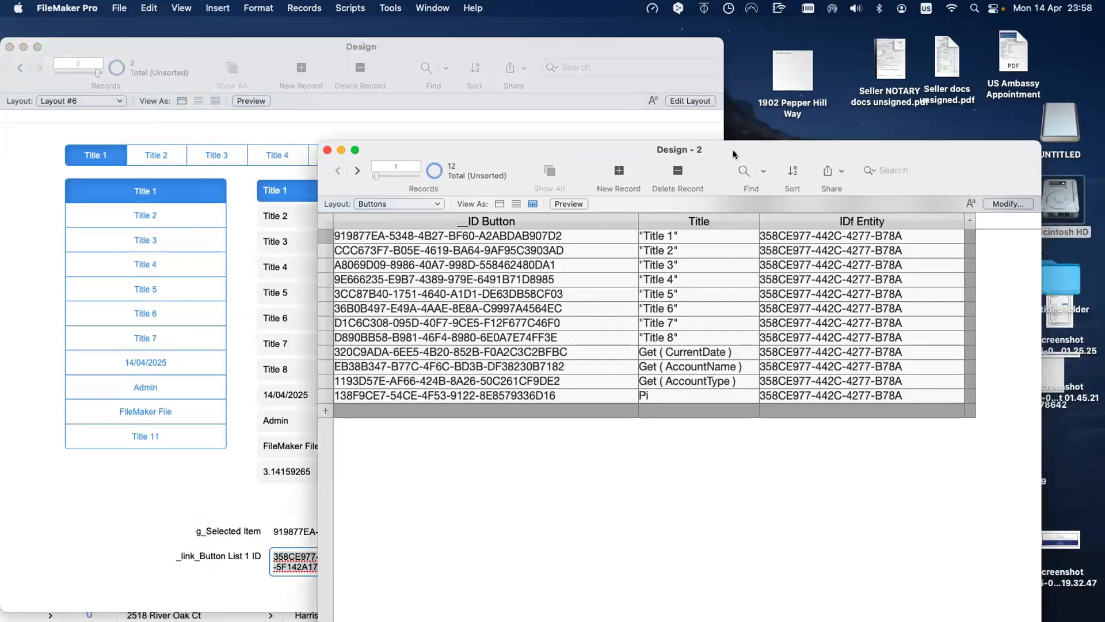
pyautogui.moveTo(830, 178); pyautogui.dragTo(962, 411)
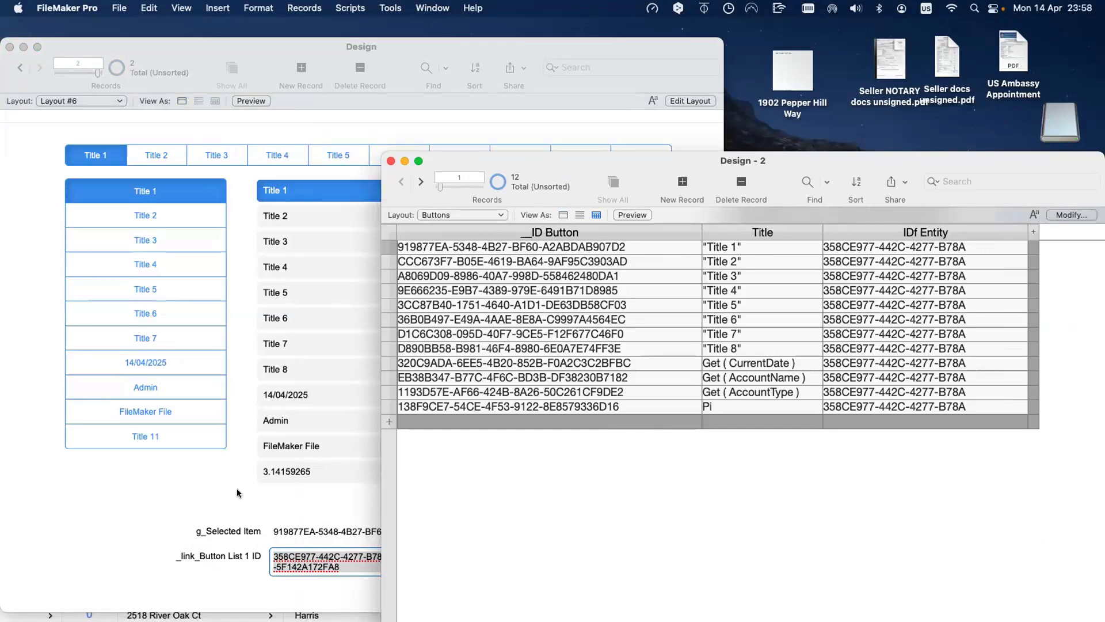
pyautogui.click(281, 493)
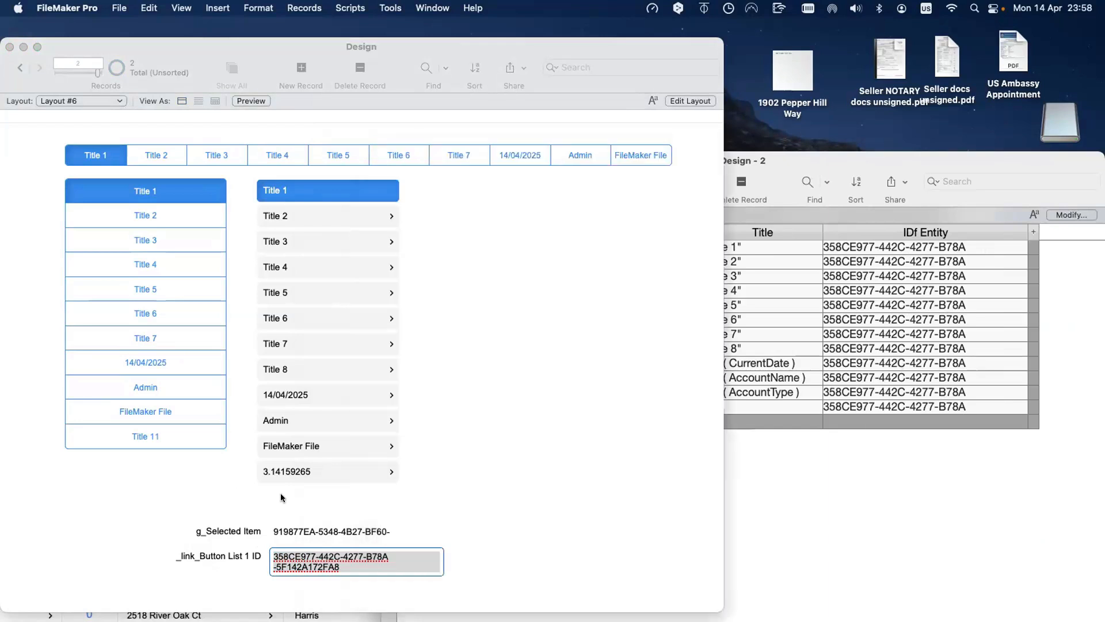
# Step: Duplicate _link_Button List 1 ID as a new field named _link_Button List 2 ID
pyautogui.press('super+shift+d')
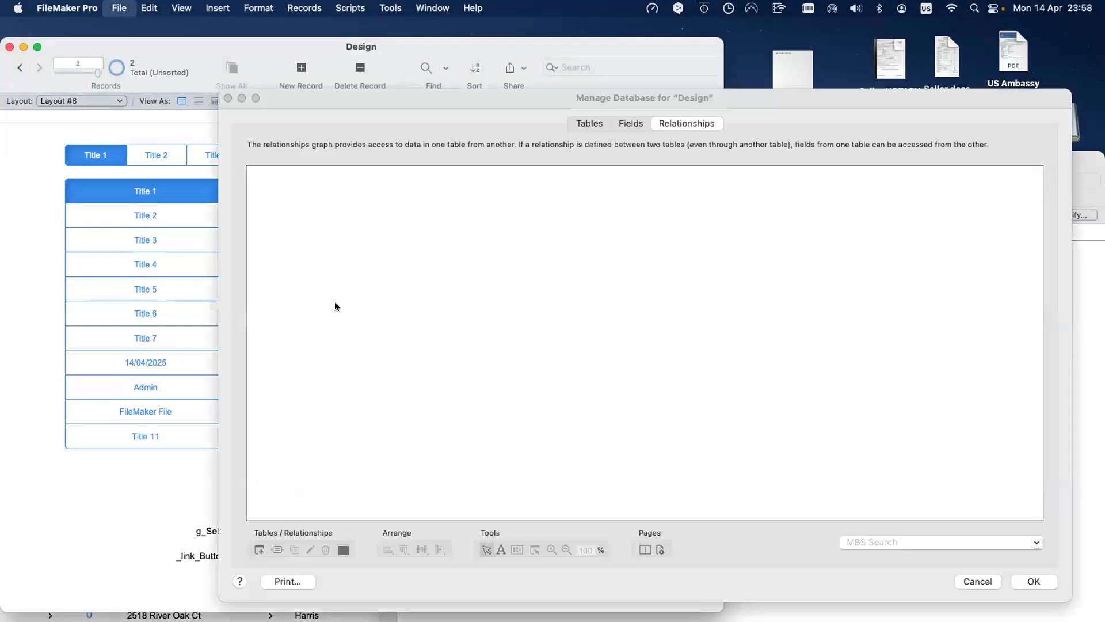
pyautogui.click(631, 123)
pyautogui.click(434, 231)
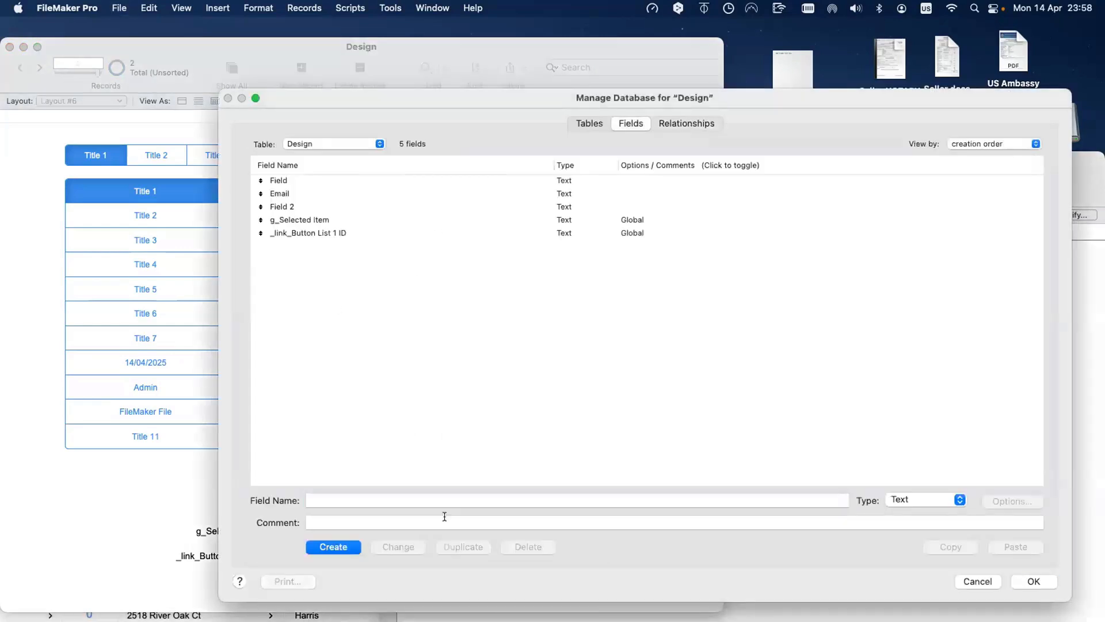
pyautogui.click(437, 545)
pyautogui.doubleClick(380, 500)
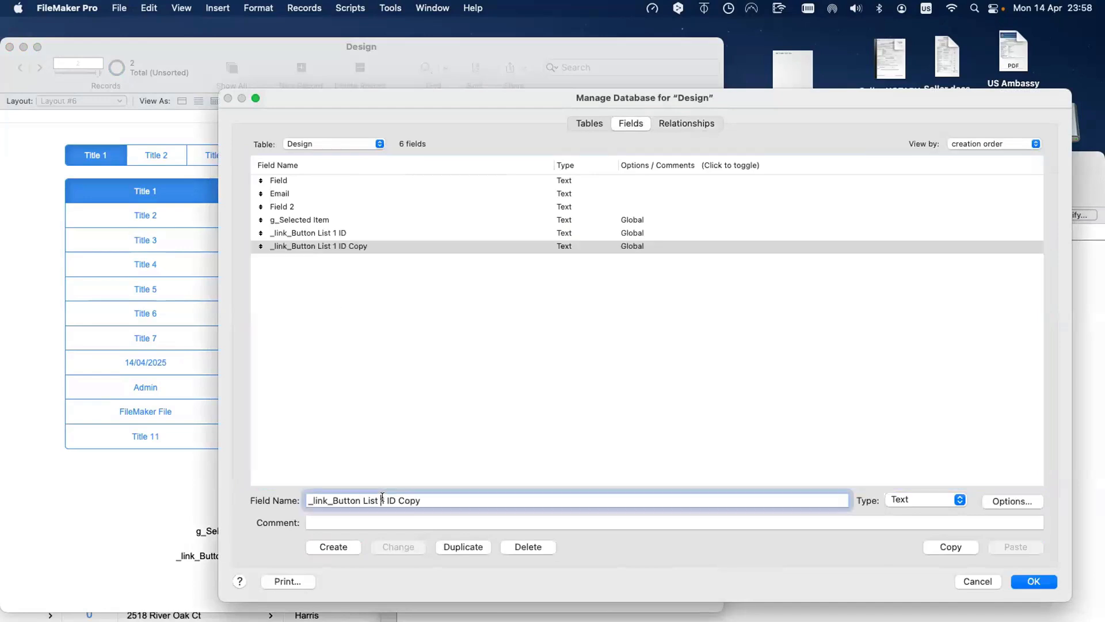
pyautogui.write('2')
pyautogui.doubleClick(408, 500)
pyautogui.press('BackSpace')
pyautogui.press('BackSpace')
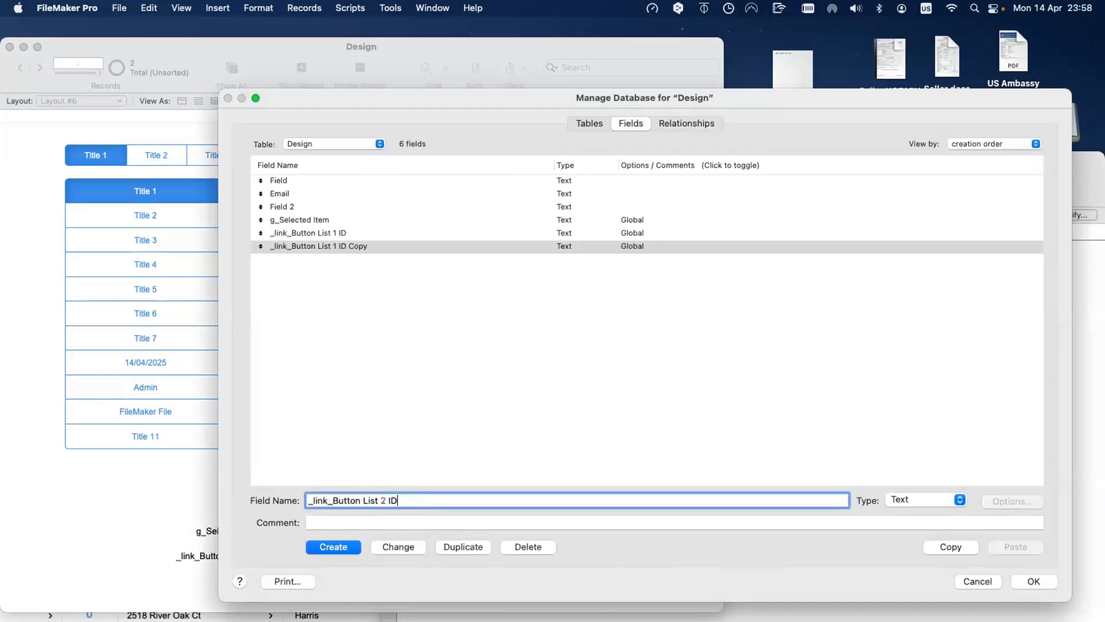
pyautogui.click(404, 546)
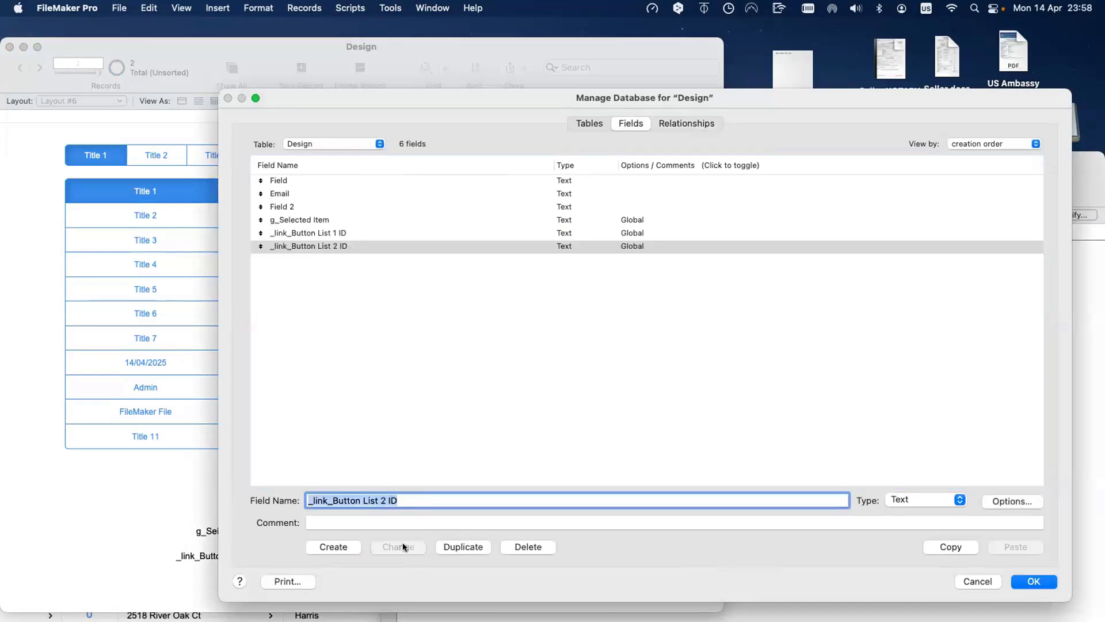
# Step: Rename the Buttons table occurrence to Button List 1
pyautogui.click(689, 123)
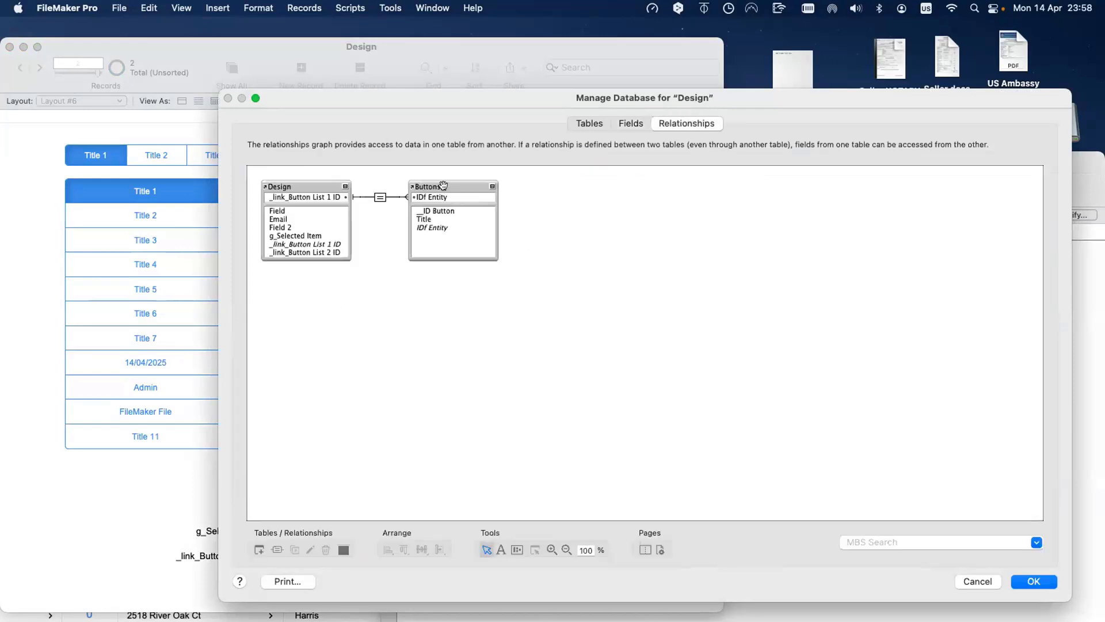
pyautogui.click(459, 202)
pyautogui.doubleClick(458, 202)
pyautogui.click(424, 497)
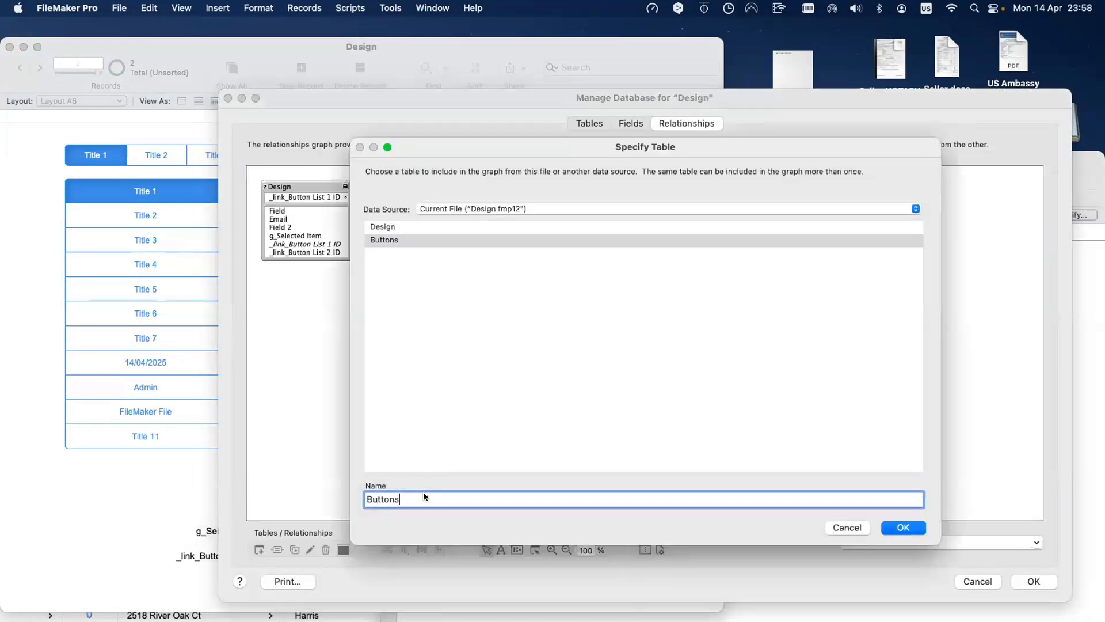
pyautogui.write('ist 1')
pyautogui.press('Return')
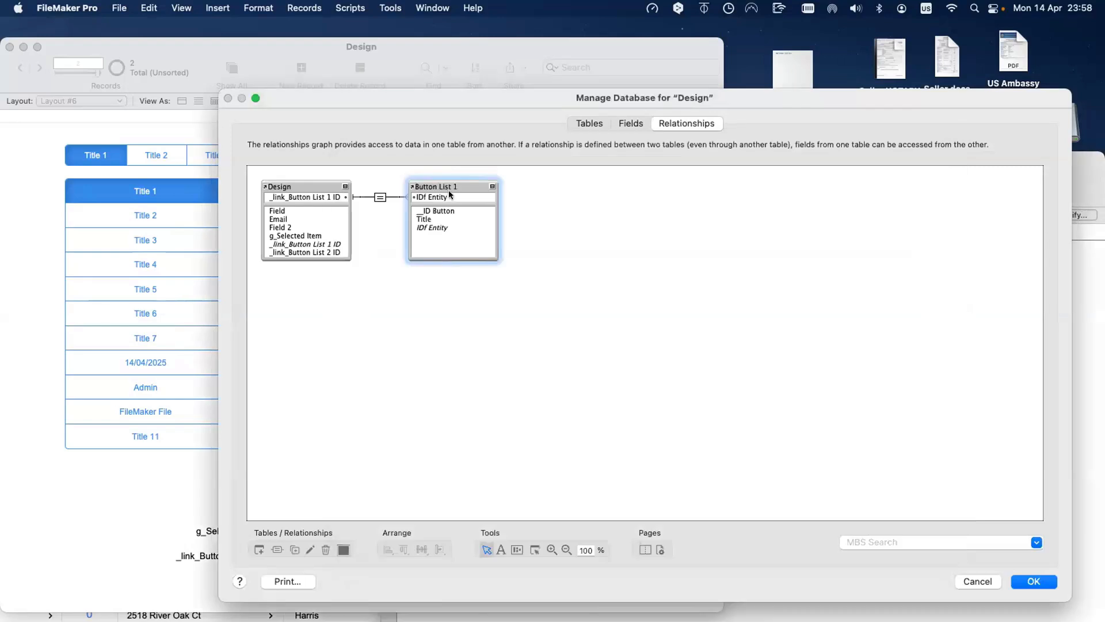
# Step: Duplicate it as Button List 2, relating _link_Button List 2 ID to its IDf Entity
pyautogui.press('super+d')
pyautogui.moveTo(450, 255); pyautogui.dragTo(454, 289)
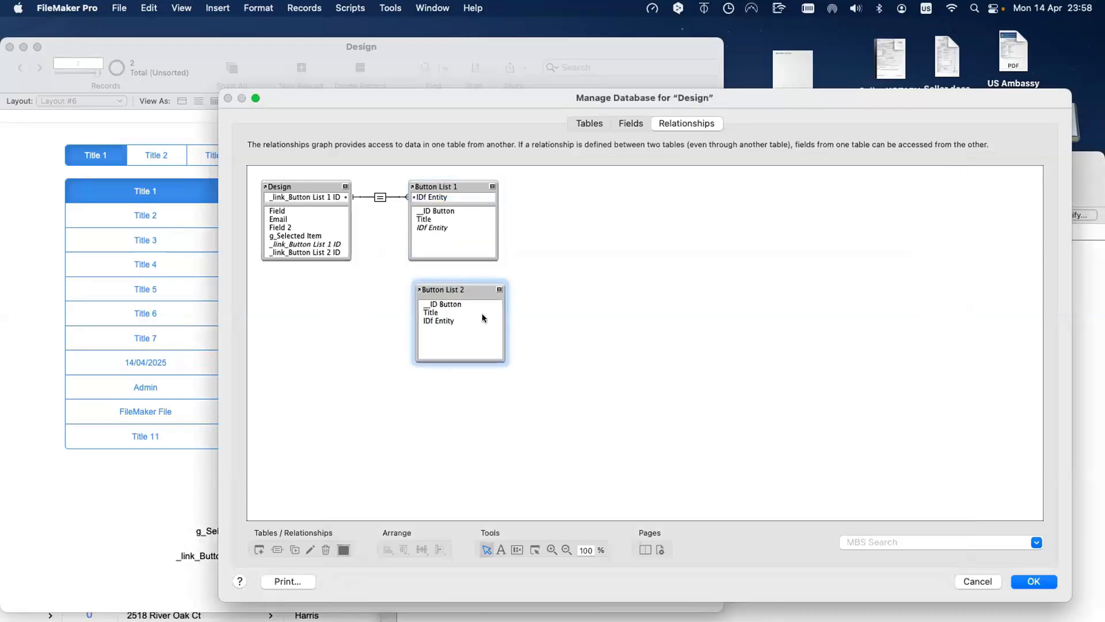
pyautogui.doubleClick(482, 313)
pyautogui.press('Return')
pyautogui.moveTo(309, 254); pyautogui.dragTo(426, 326)
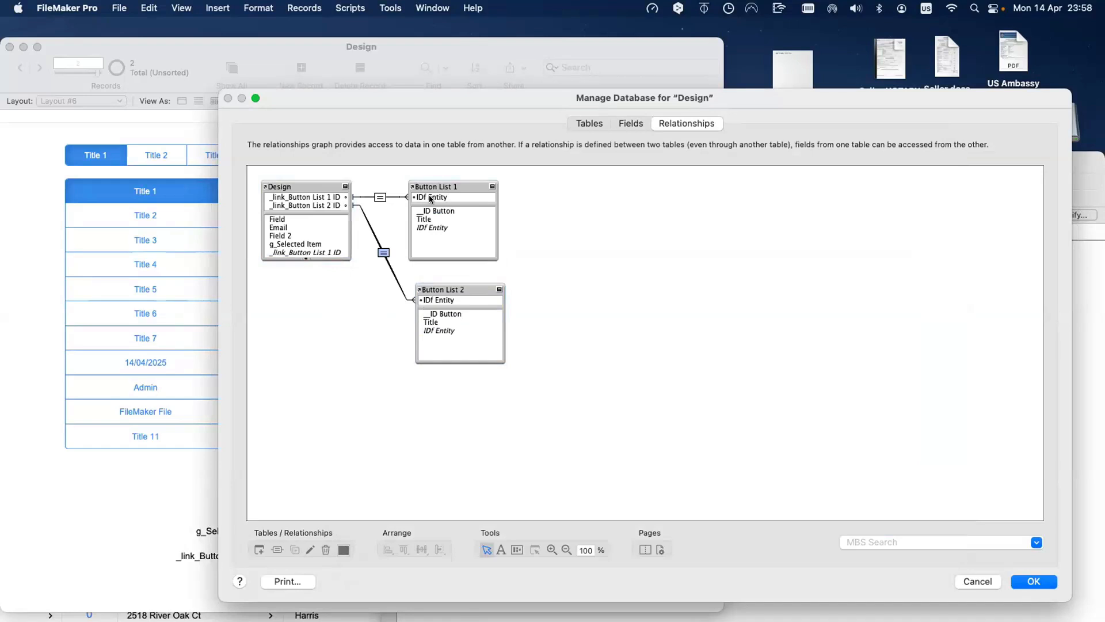
pyautogui.press('Return')
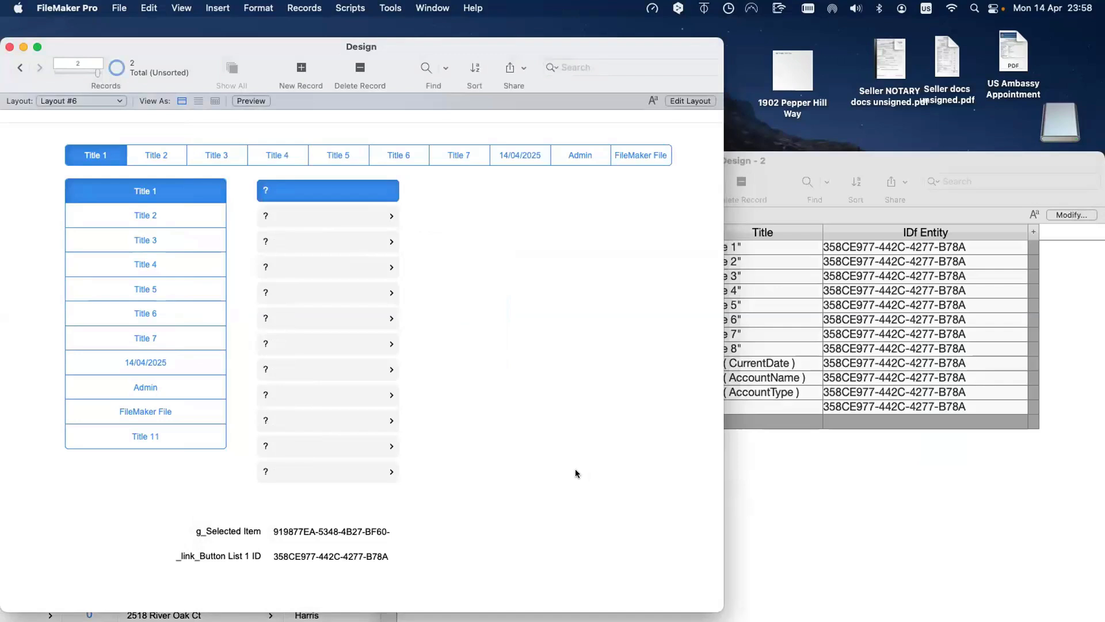
# Step: Recheck that the Button List 1 relationship matches on IDf Entity
pyautogui.press('super+shift+d')
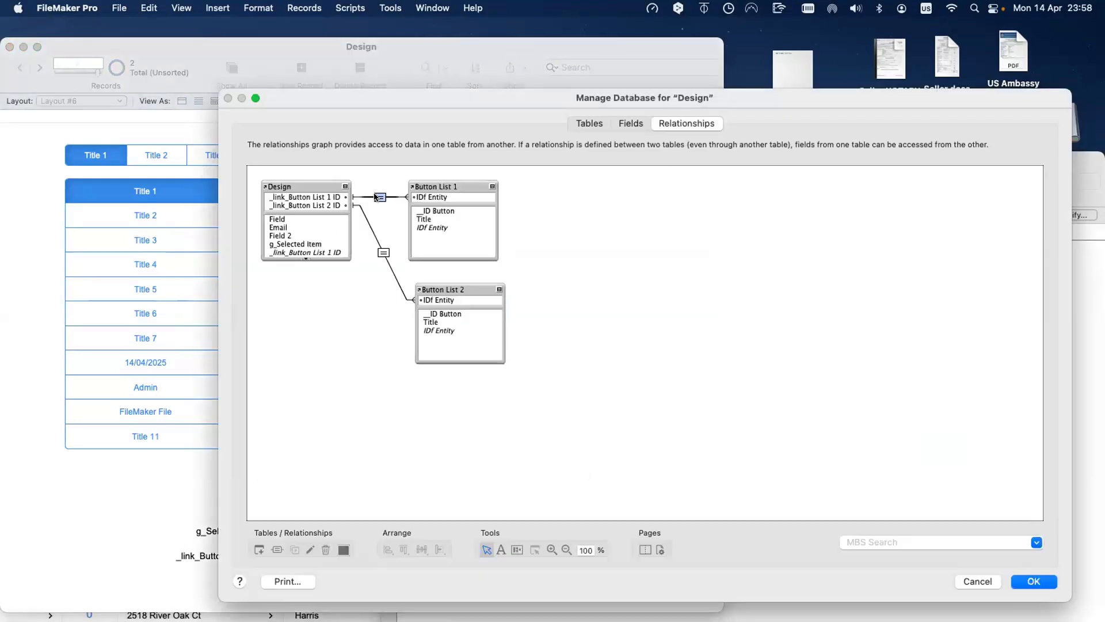
pyautogui.doubleClick(379, 197)
pyautogui.click(554, 206)
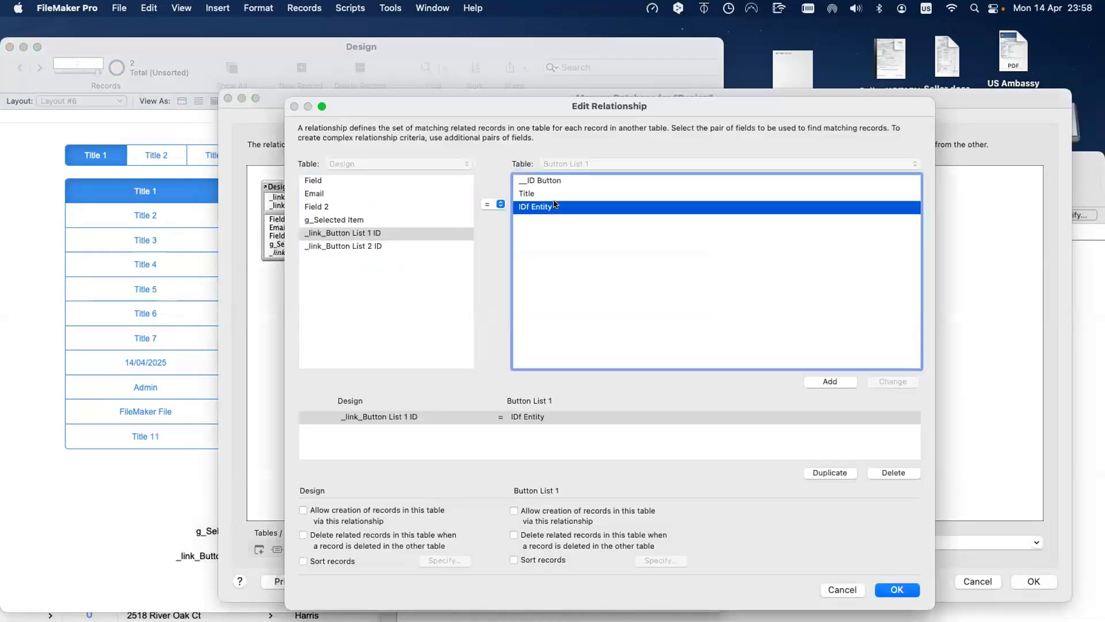
pyautogui.press('Return')
pyautogui.press('Return')
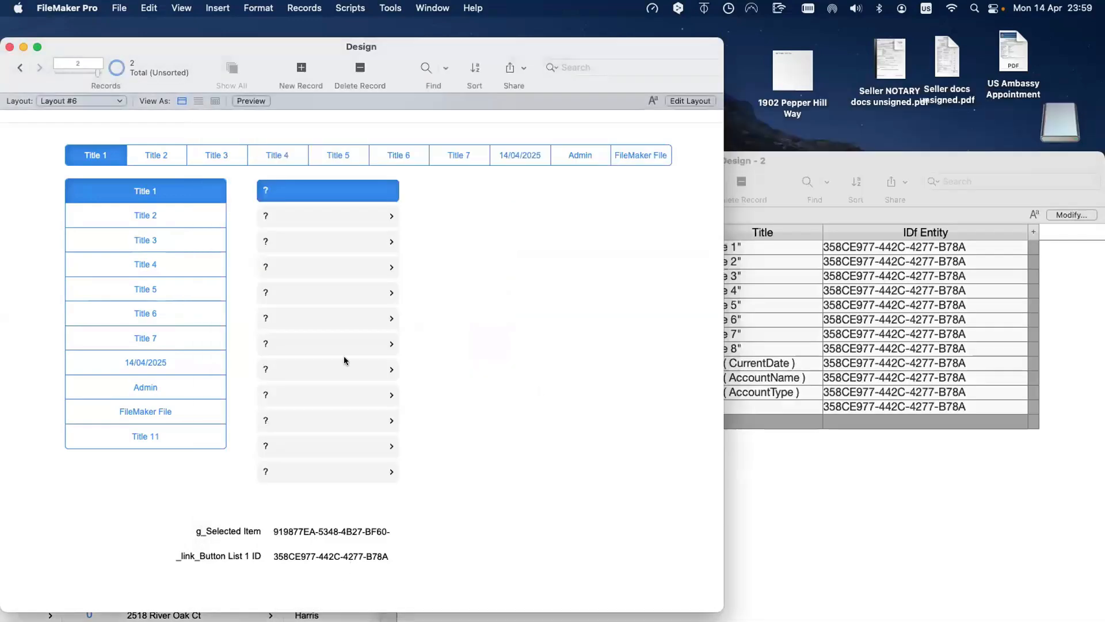
pyautogui.press('super+l')
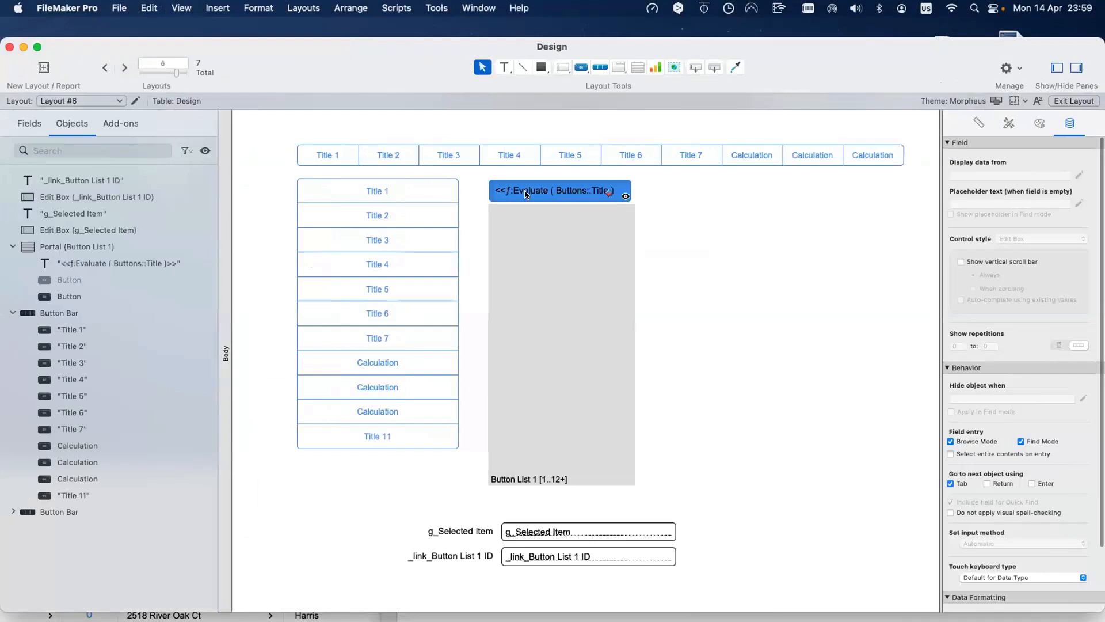
# Step: Replace Buttons::Title with Button List 1::Title in the portal label calculation and check it in Browse mode
pyautogui.rightClick(529, 191)
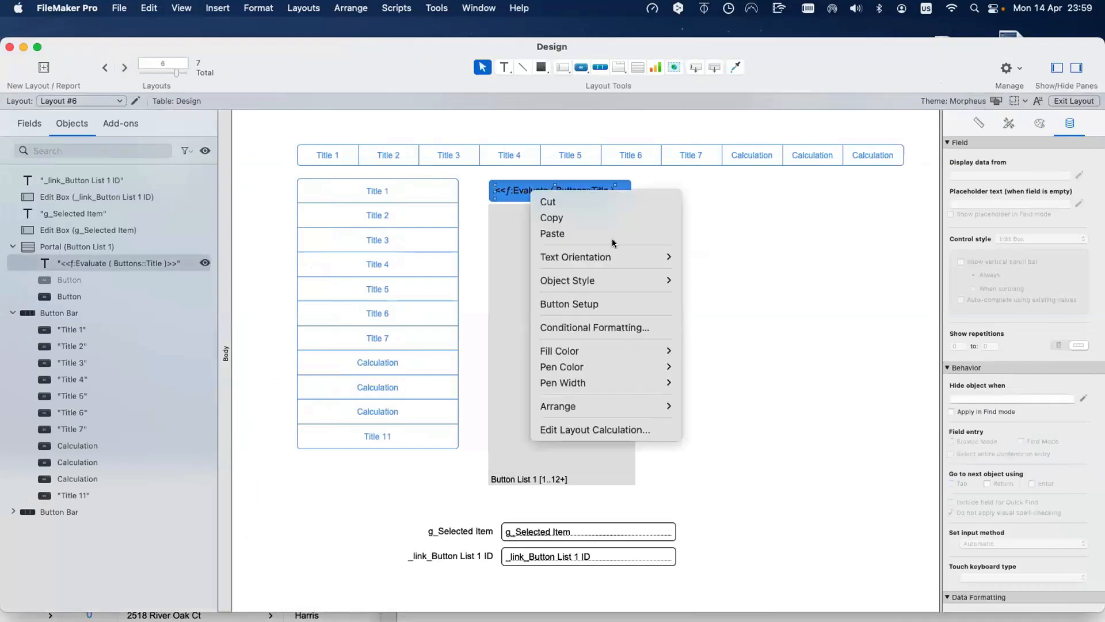
pyautogui.click(613, 432)
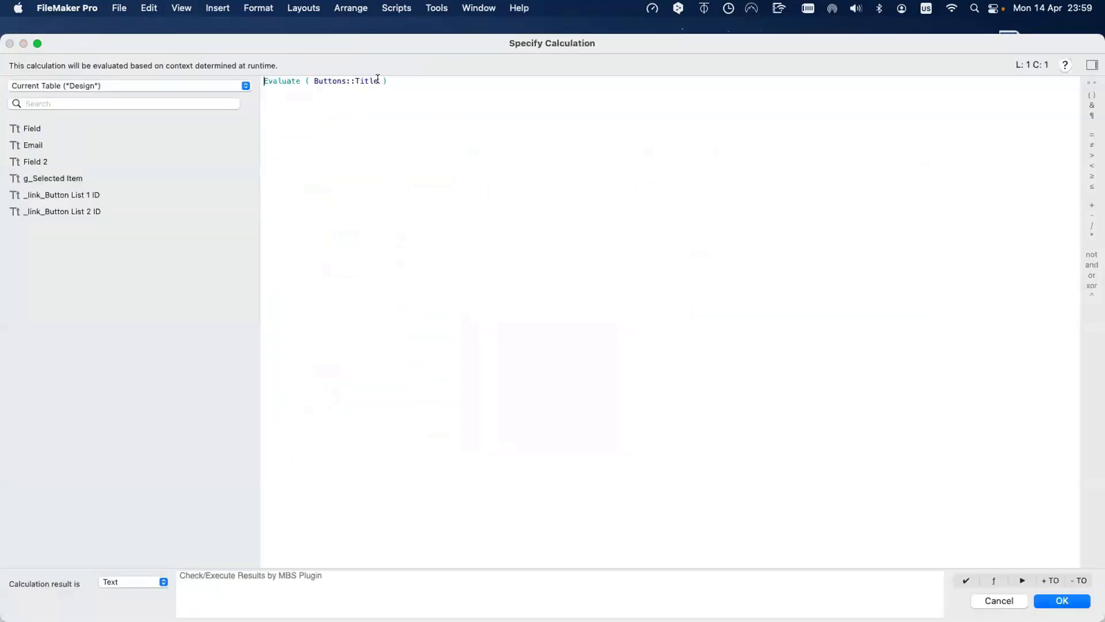
pyautogui.moveTo(378, 81); pyautogui.dragTo(314, 80)
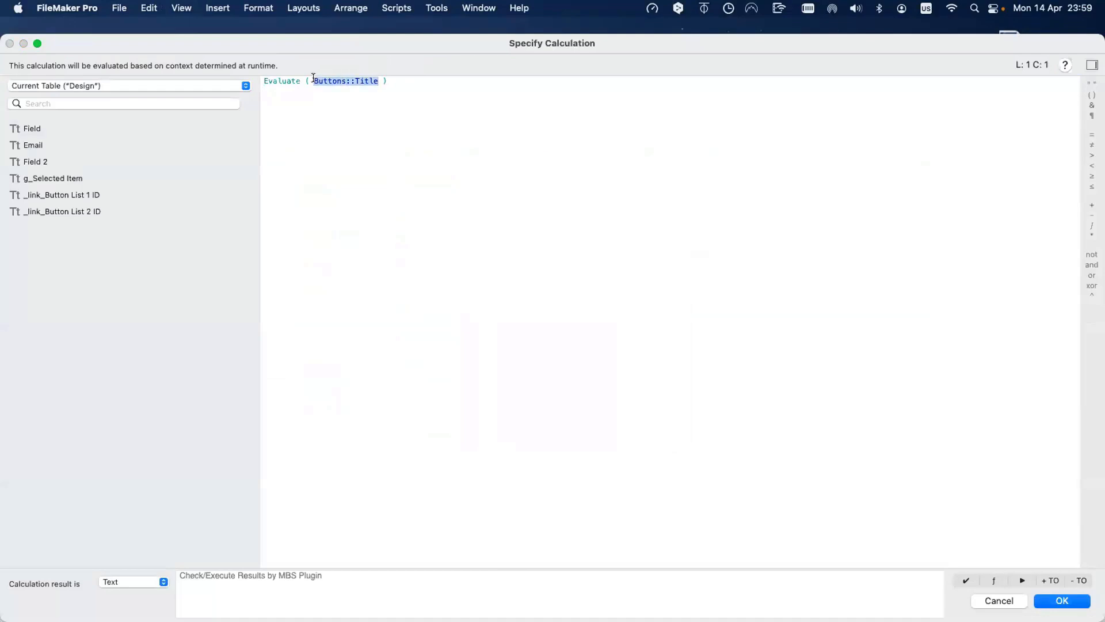
pyautogui.click(123, 86)
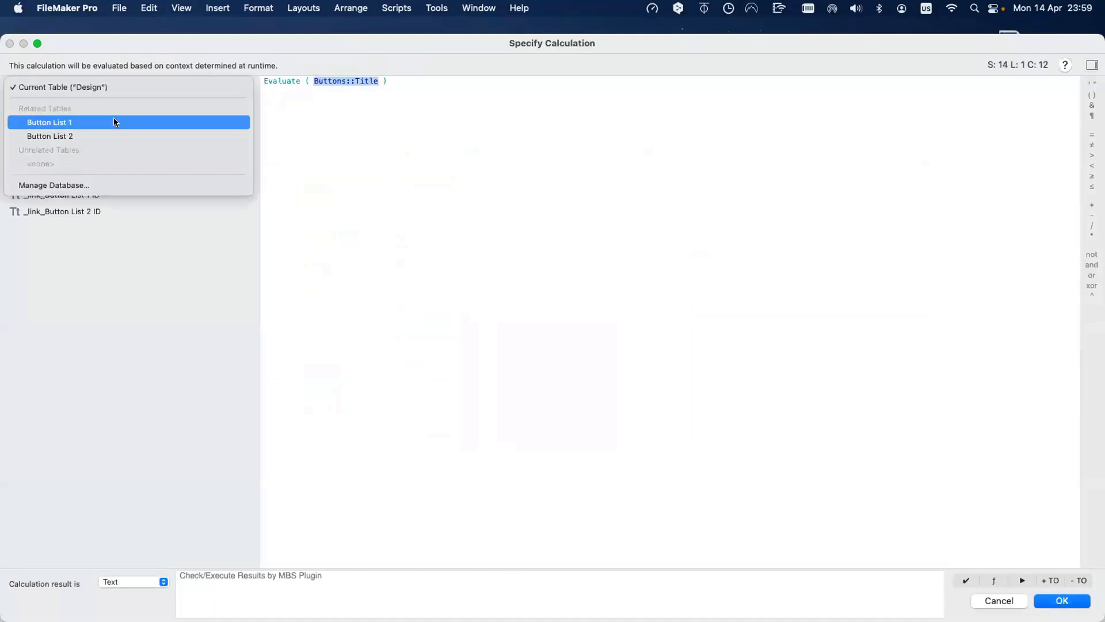
pyautogui.click(114, 122)
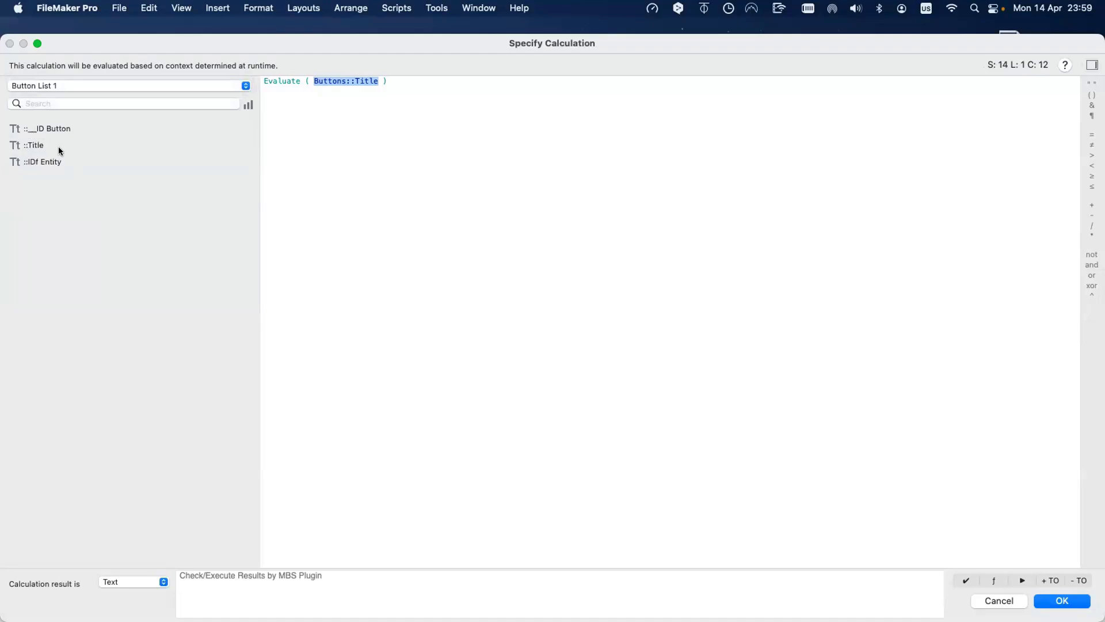
pyautogui.doubleClick(59, 147)
pyautogui.press('Return')
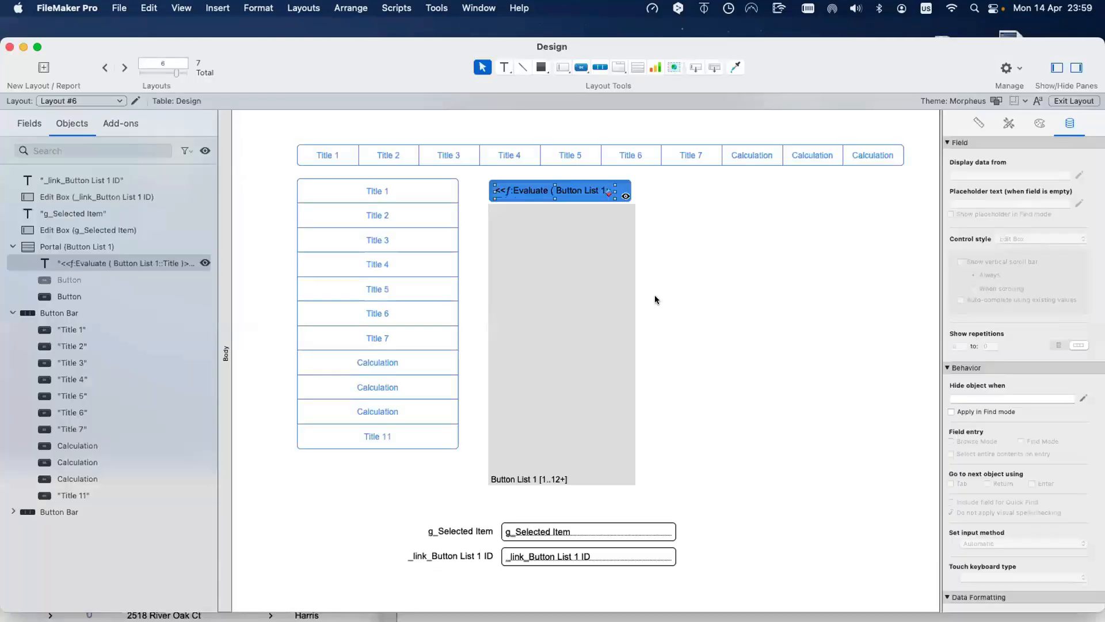
pyautogui.press('super+b')
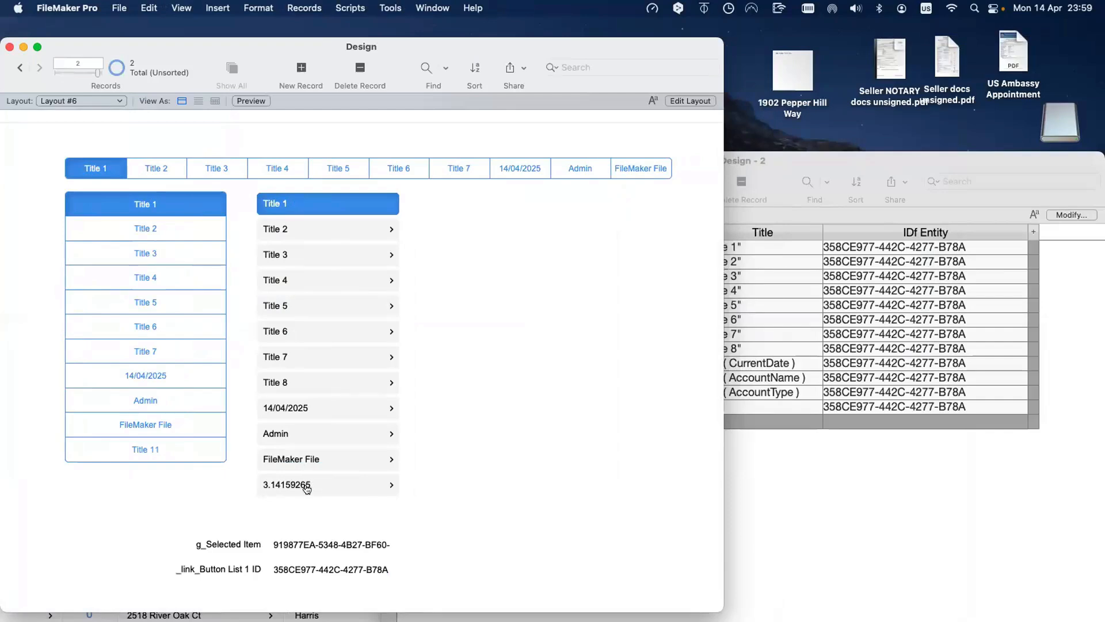
pyautogui.press('super+l')
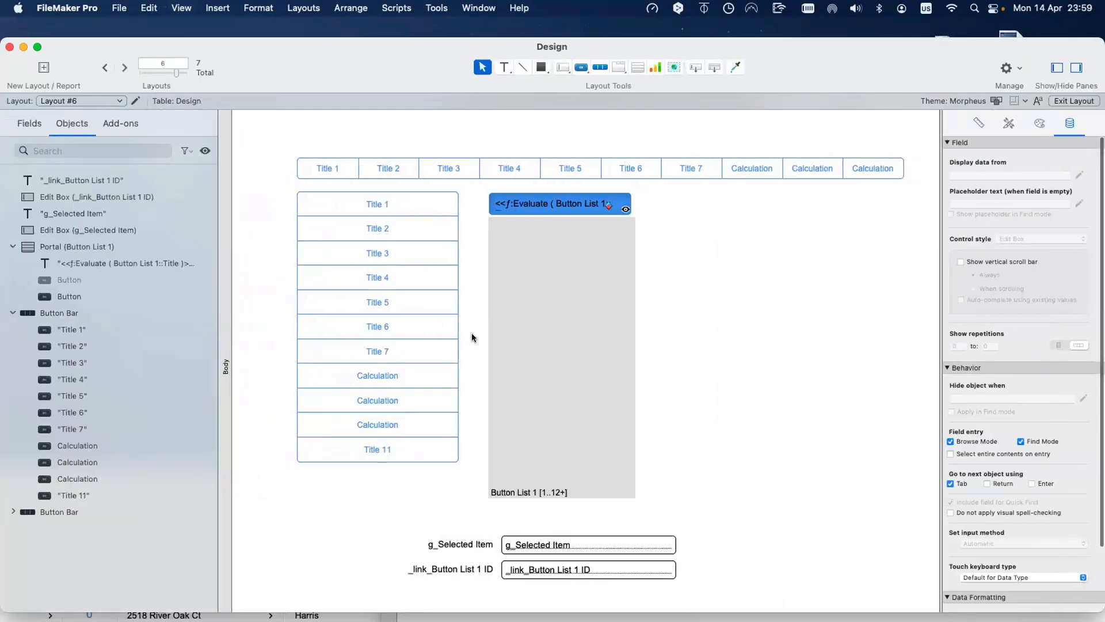
# Step: Copy the portal to the right and set it to show records from Button List 2
pyautogui.click(471, 337)
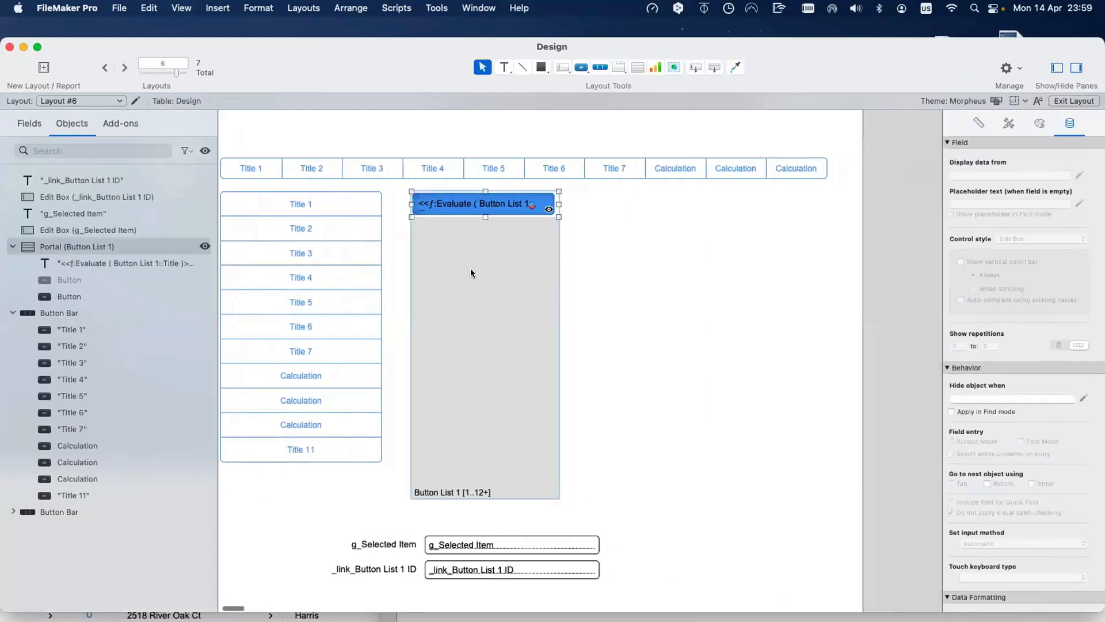
pyautogui.moveTo(460, 259); pyautogui.dragTo(632, 261)
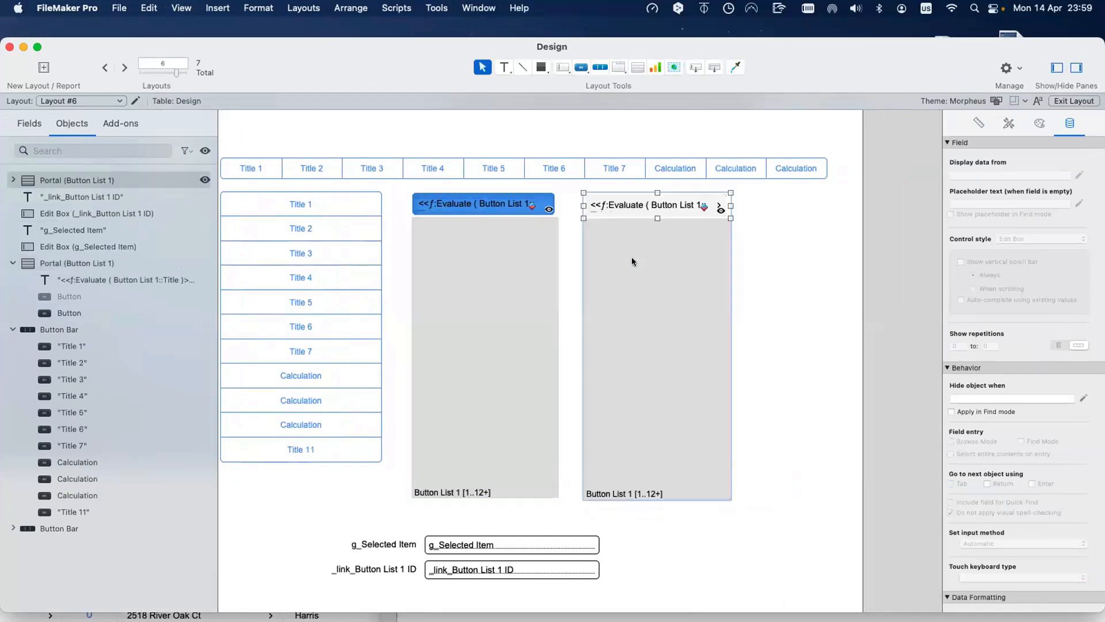
pyautogui.doubleClick(632, 261)
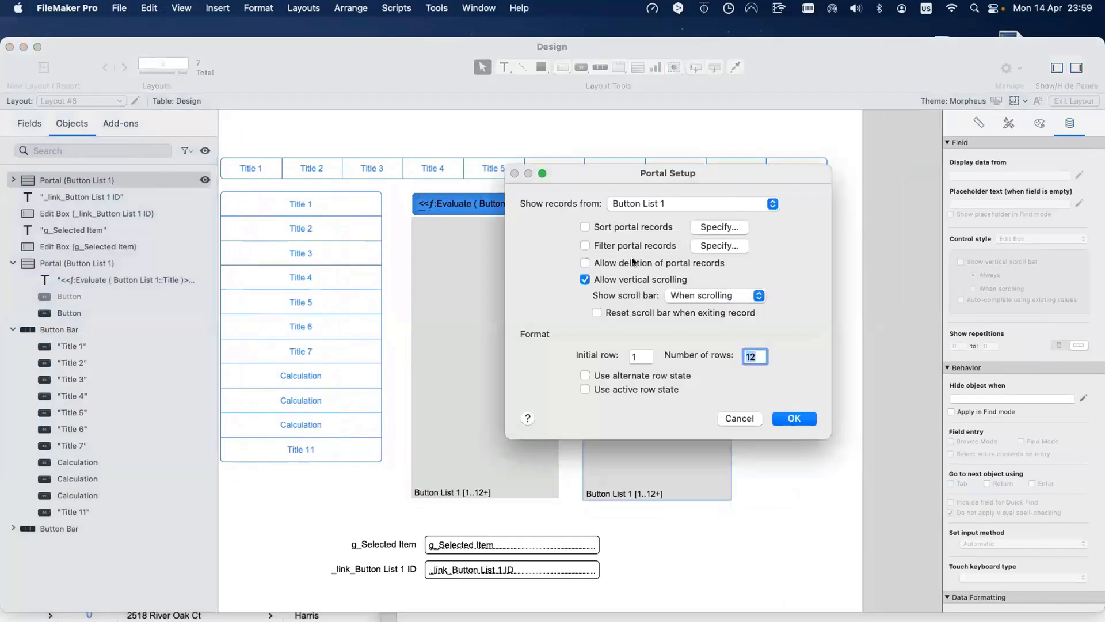
pyautogui.click(649, 205)
pyautogui.click(651, 221)
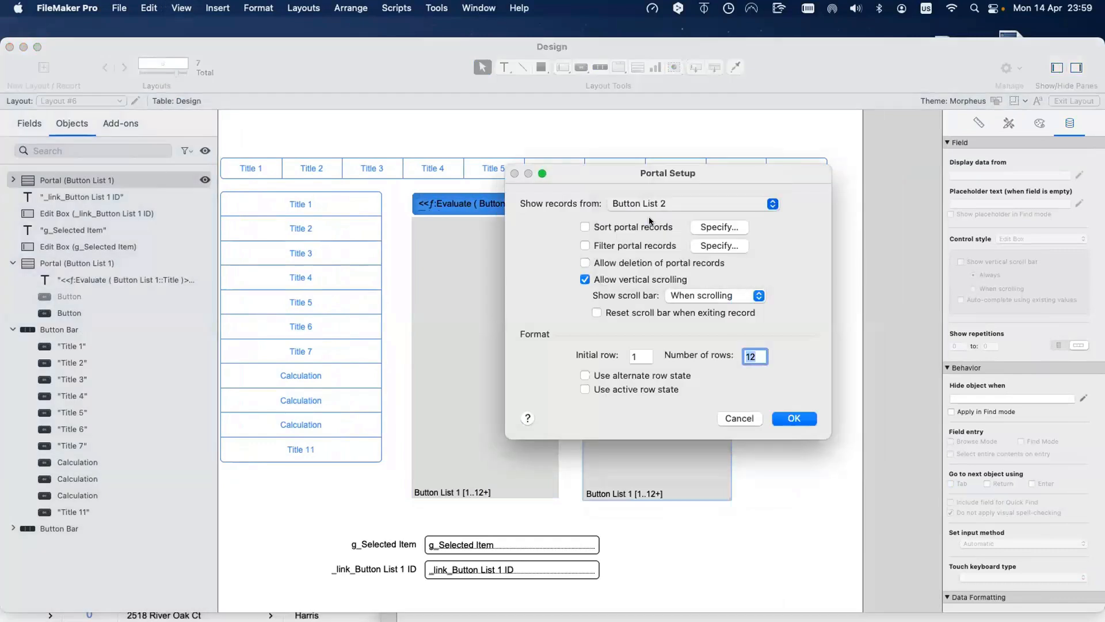
pyautogui.click(793, 419)
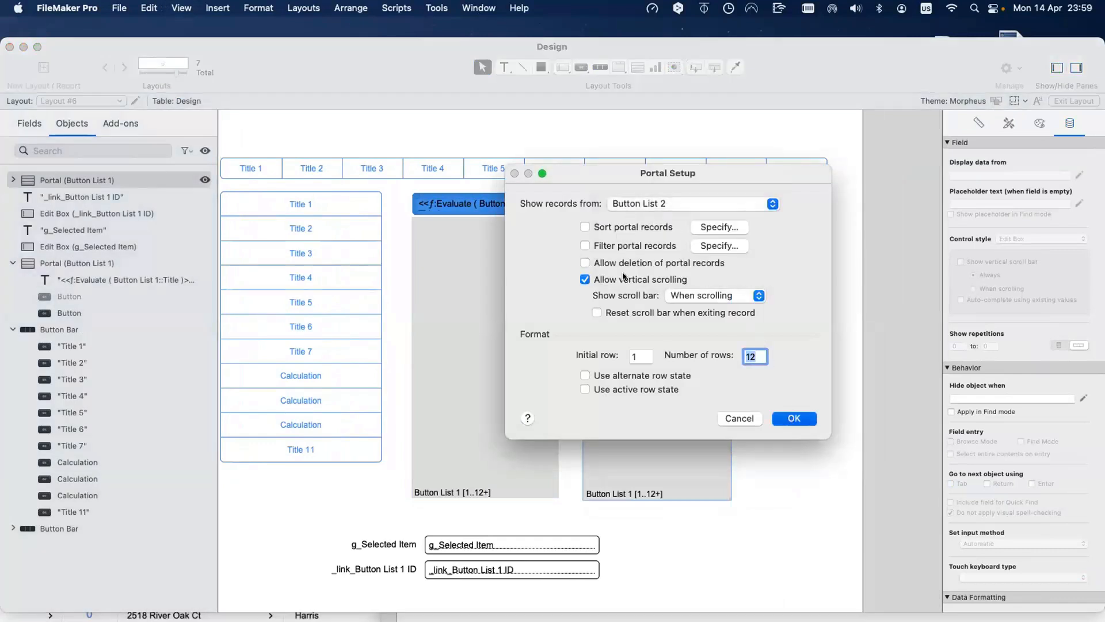
# Step: Change the second portal's label calculation to Button List 2::Title
pyautogui.click(638, 205)
pyautogui.rightClick(640, 205)
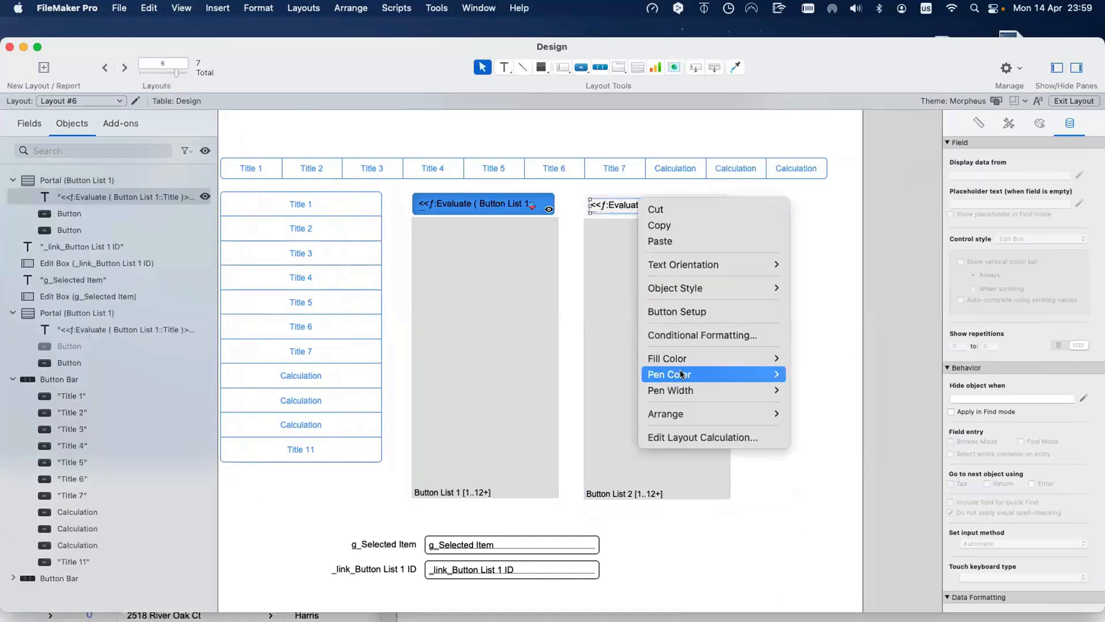
pyautogui.click(556, 357)
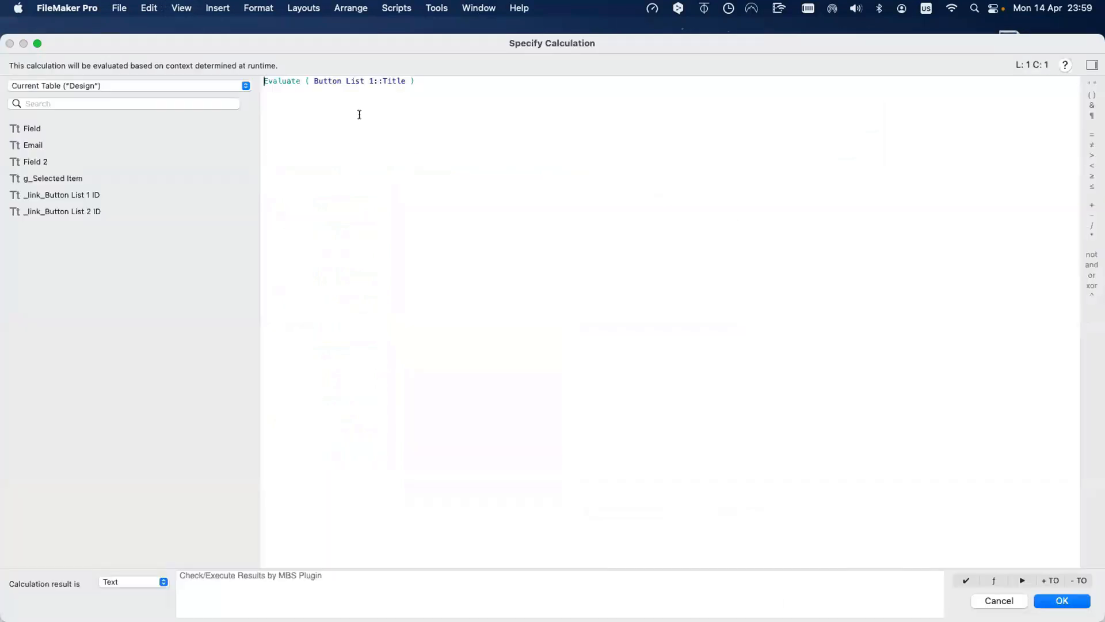
pyautogui.doubleClick(369, 80)
pyautogui.write('2')
pyautogui.press('Return')
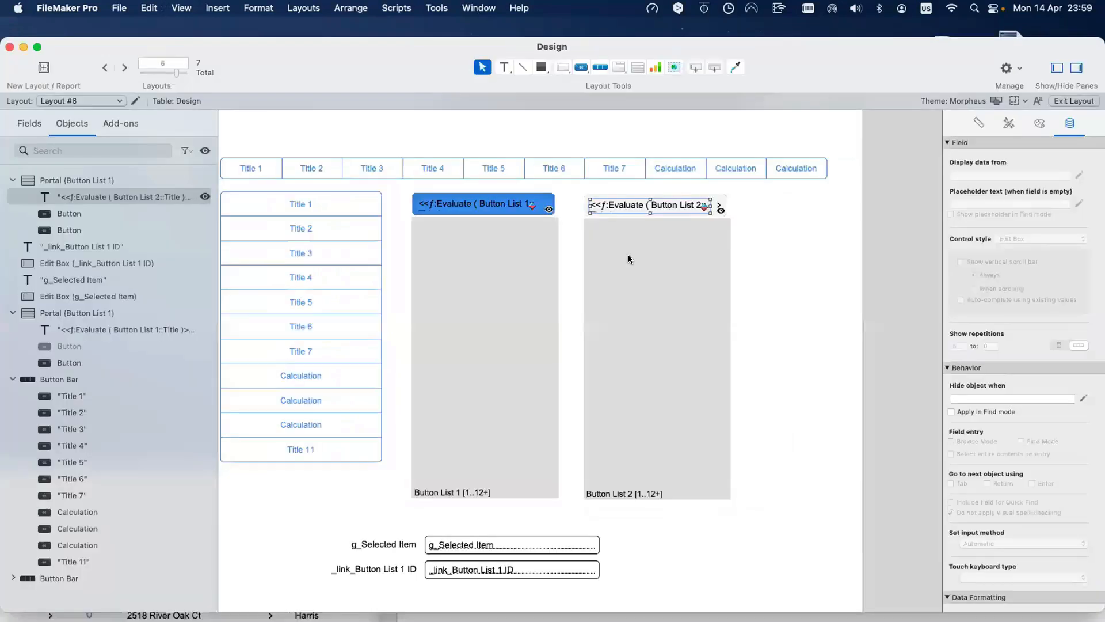
pyautogui.click(719, 208)
# Step: Change both overlapping second-portal buttons' Hide object when formulas to use Button List 2
pyautogui.click(1082, 398)
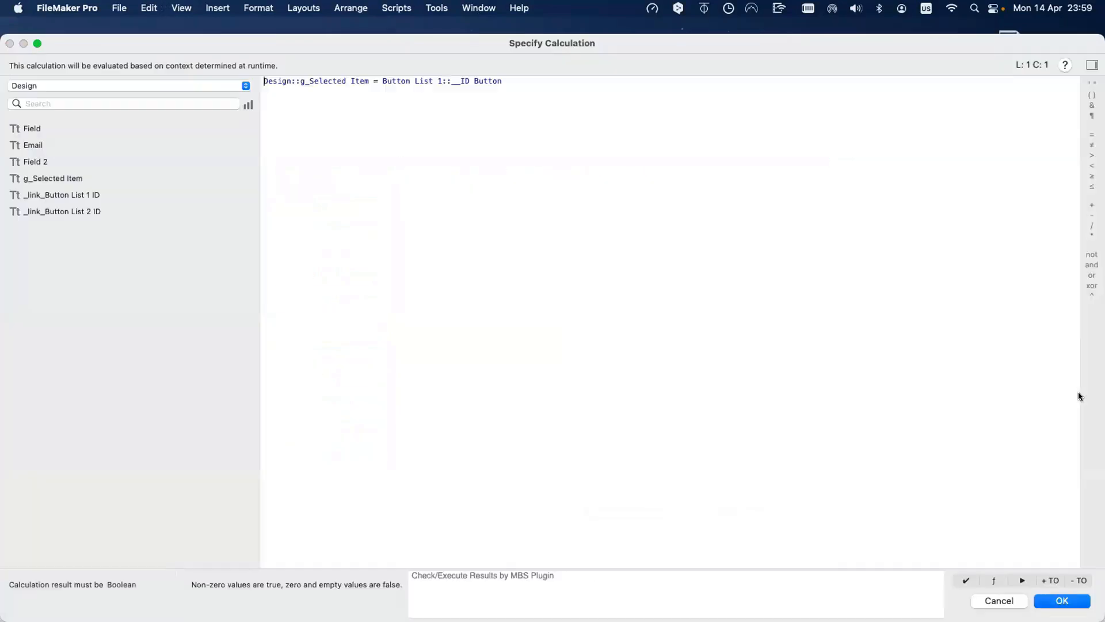
pyautogui.doubleClick(440, 80)
pyautogui.write('2')
pyautogui.press('Return')
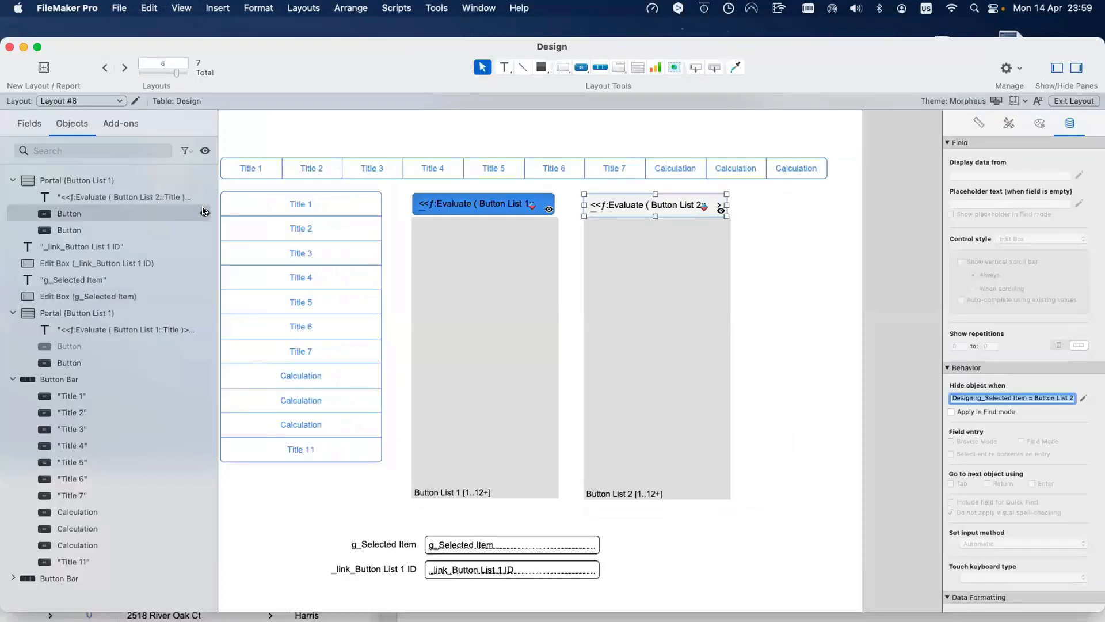
pyautogui.click(718, 212)
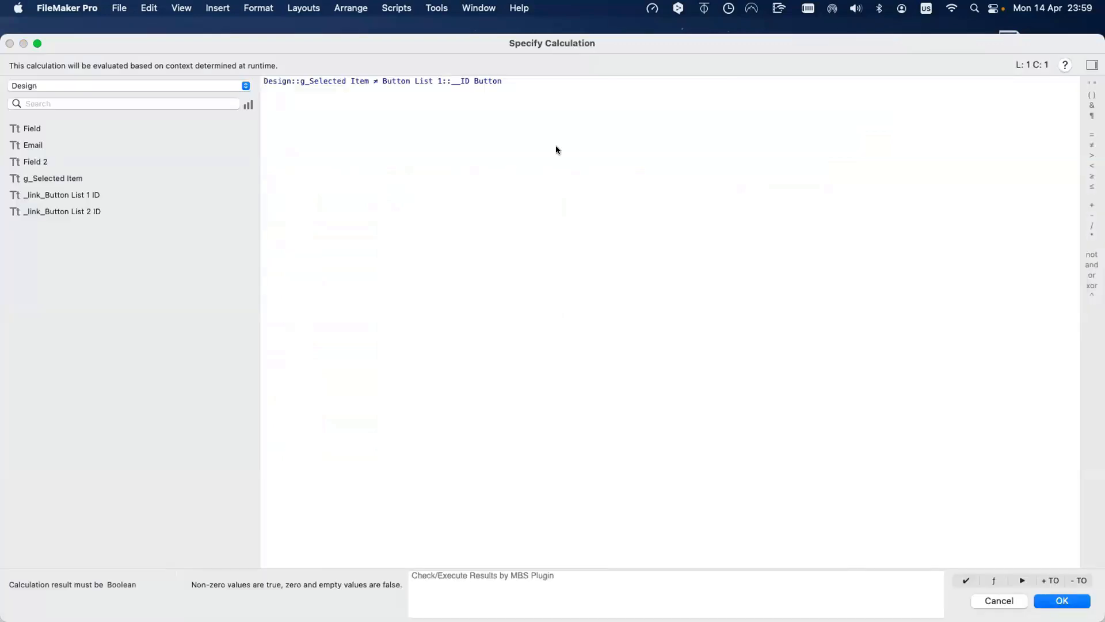
pyautogui.click(437, 81)
pyautogui.press('Delete')
pyautogui.write('2')
pyautogui.press('Return')
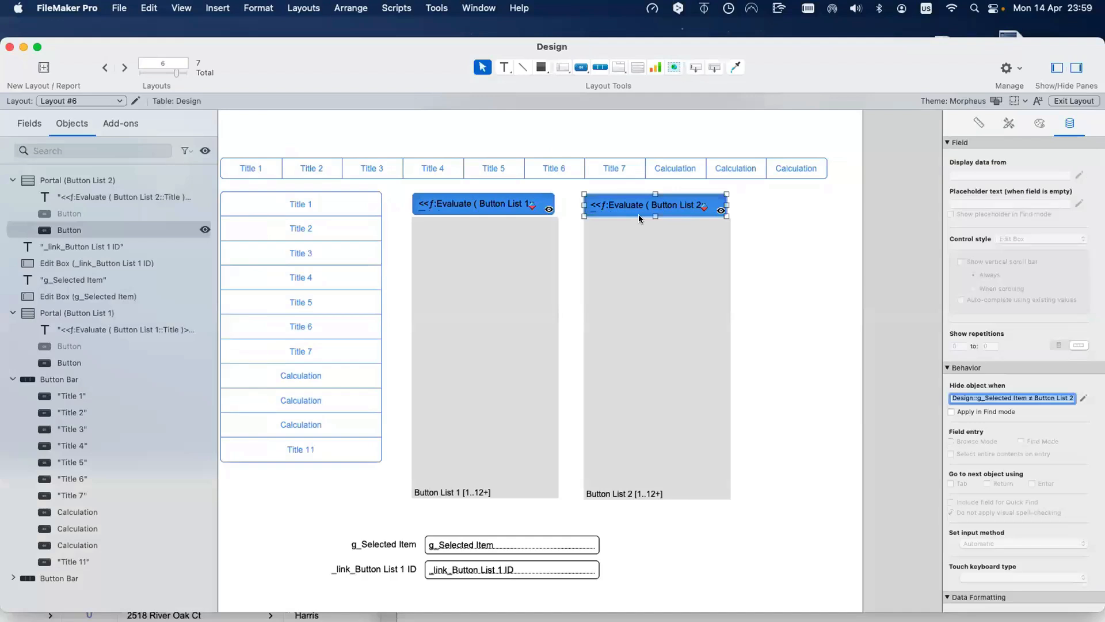
# Step: Review the second-portal button's Set Field value calculation without changing it
pyautogui.click(203, 150)
pyautogui.doubleClick(713, 205)
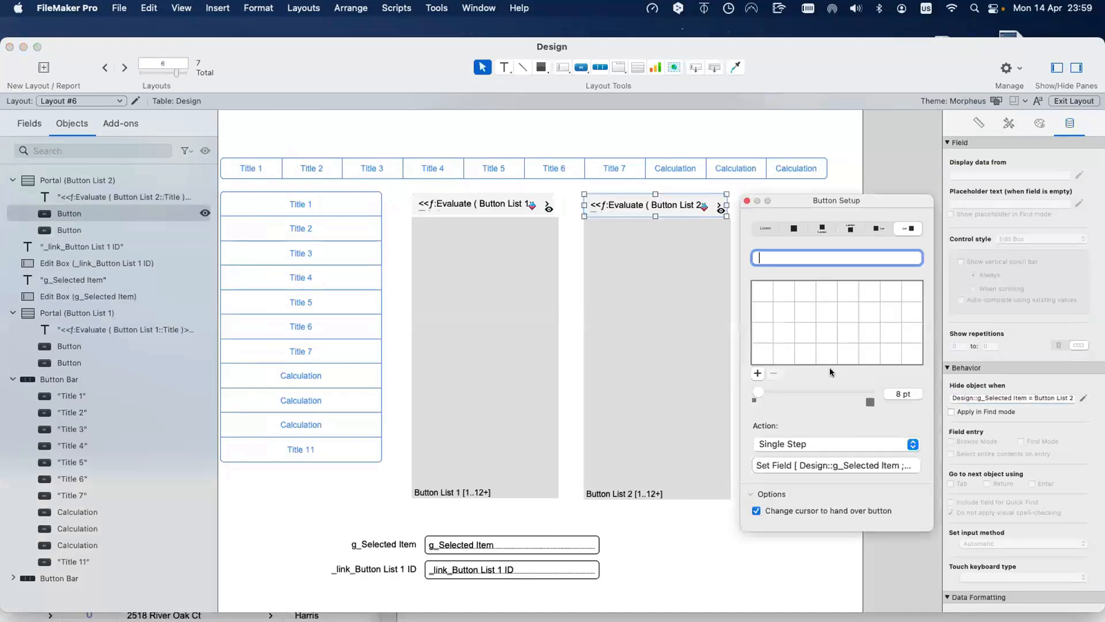
pyautogui.click(853, 465)
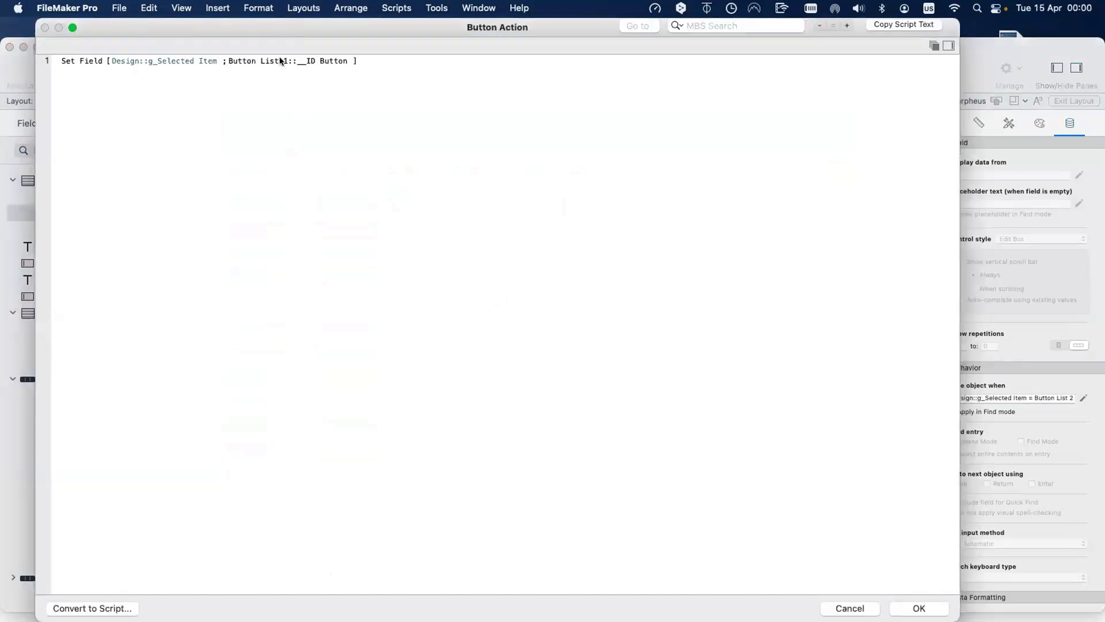
pyautogui.moveTo(281, 60)
pyautogui.click(280, 61)
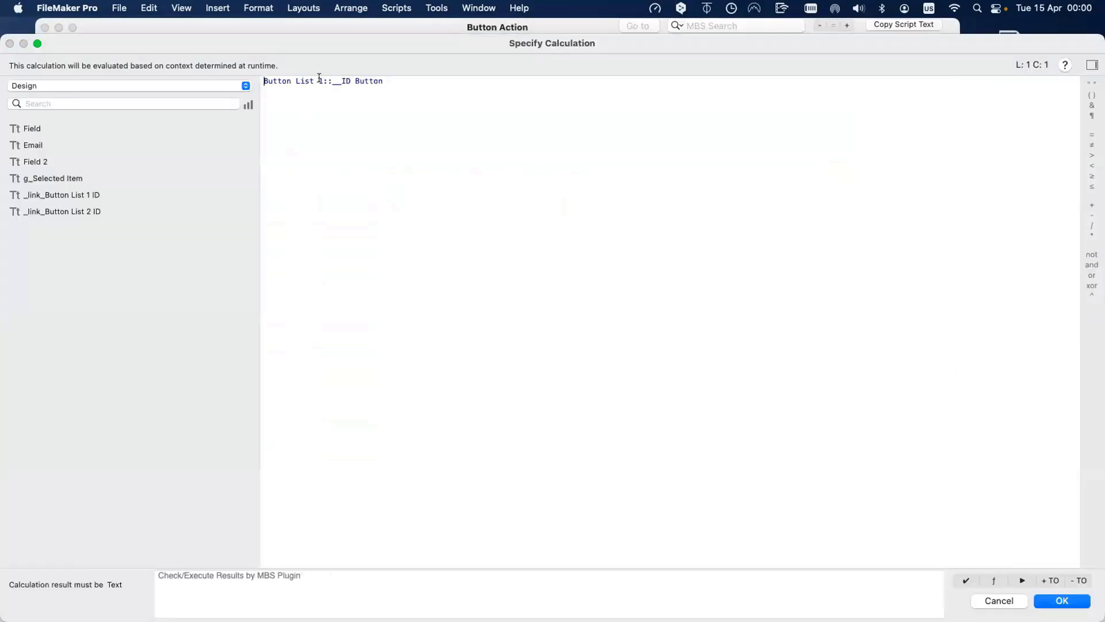
pyautogui.press('Escape')
pyautogui.press('Escape')
pyautogui.press('super+shift+d')
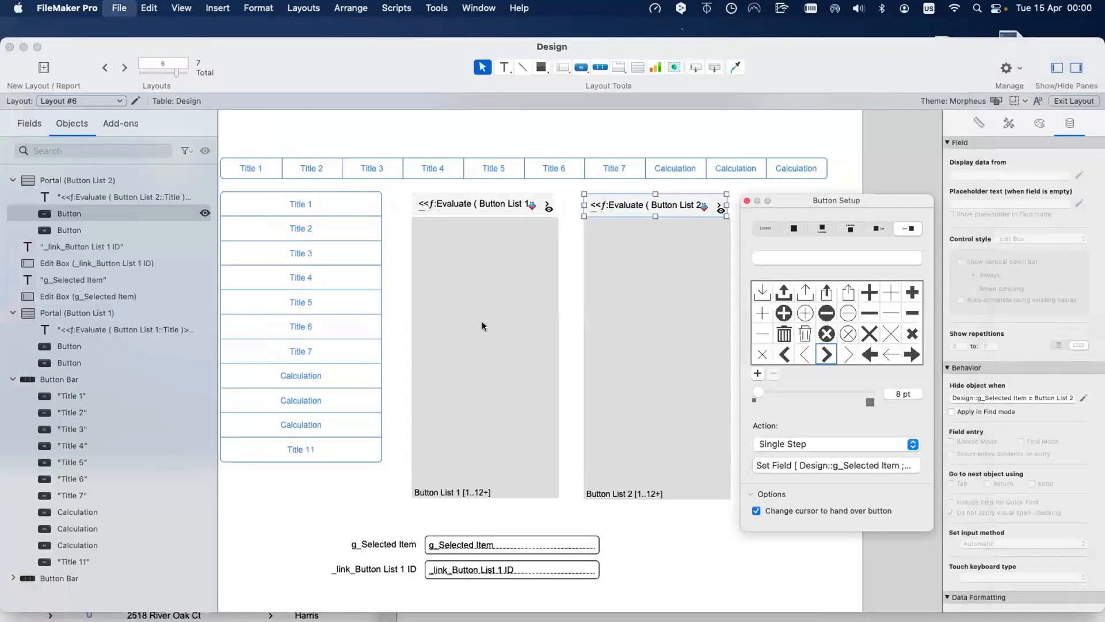
# Step: Rename g_Selected Item to g_Selected Item 1, then duplicate it as g_Selected Item 2
pyautogui.click(631, 123)
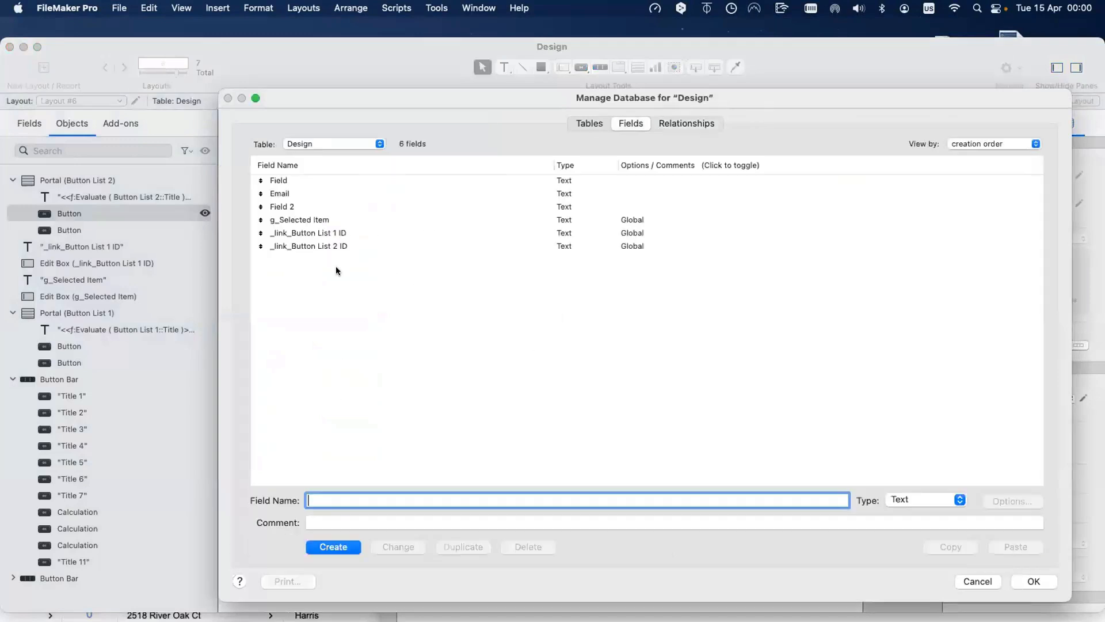
pyautogui.click(339, 222)
pyautogui.click(356, 498)
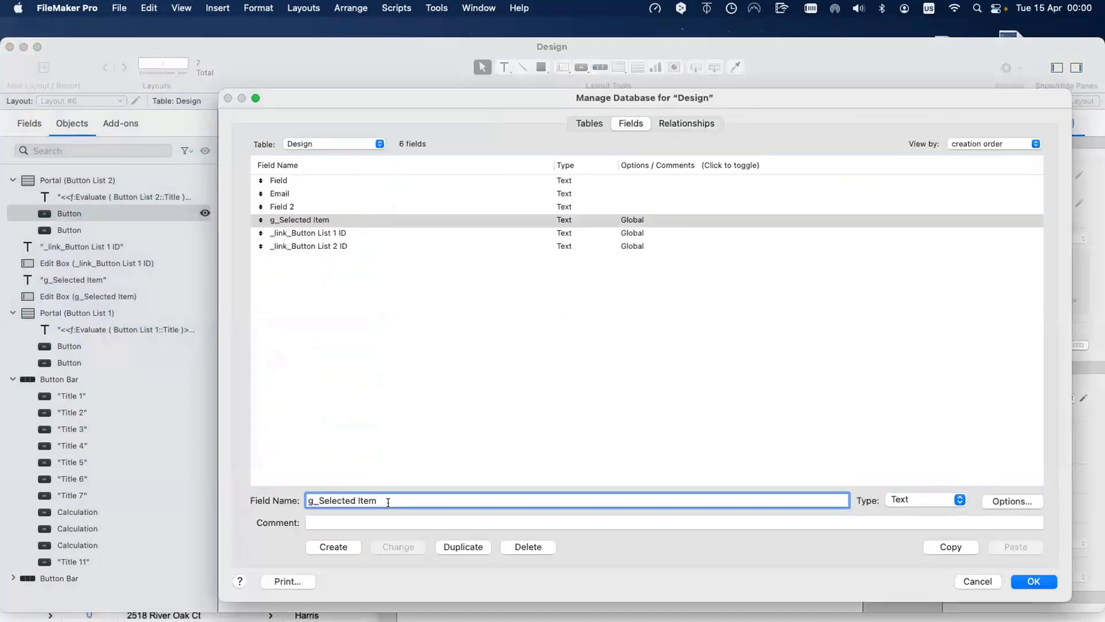
pyautogui.write('1')
pyautogui.click(401, 544)
pyautogui.click(461, 546)
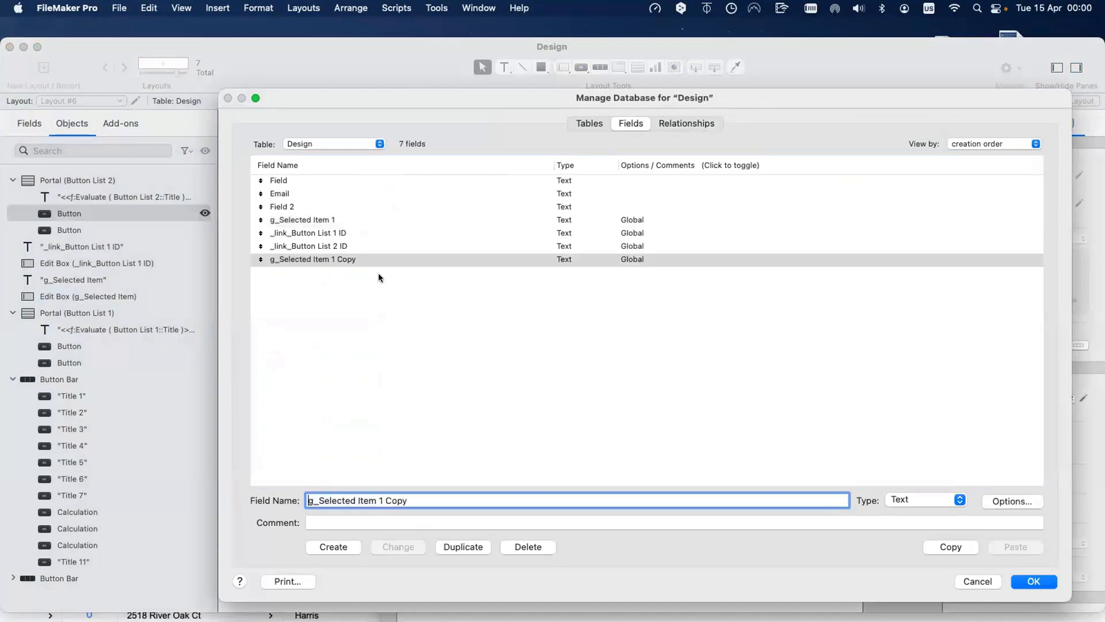
pyautogui.moveTo(379, 496); pyautogui.dragTo(380, 510)
pyautogui.write('2')
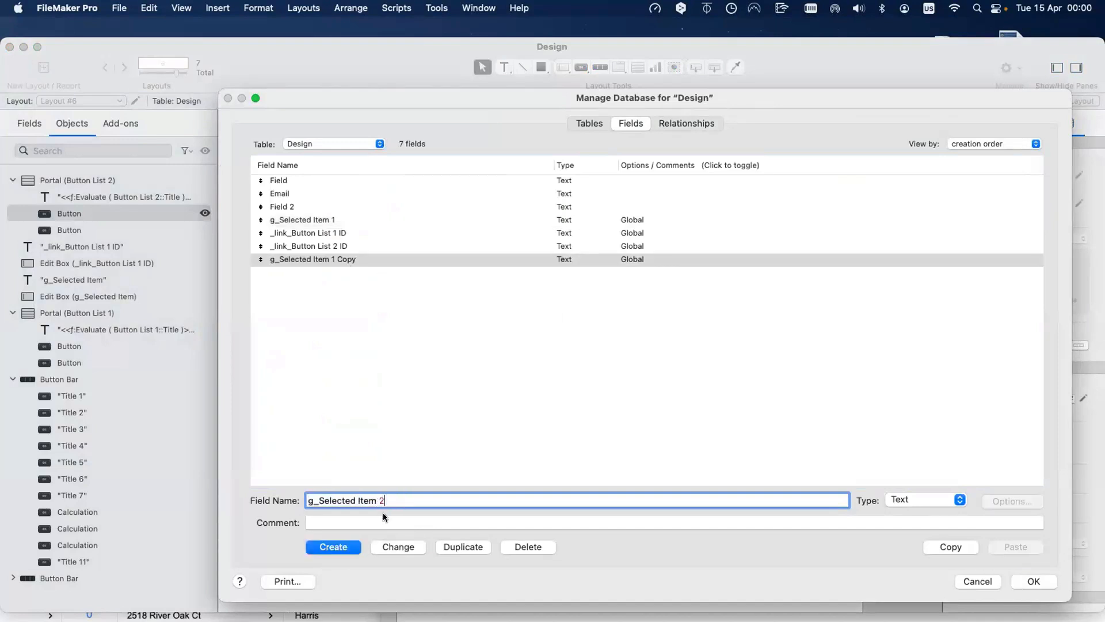
pyautogui.click(393, 547)
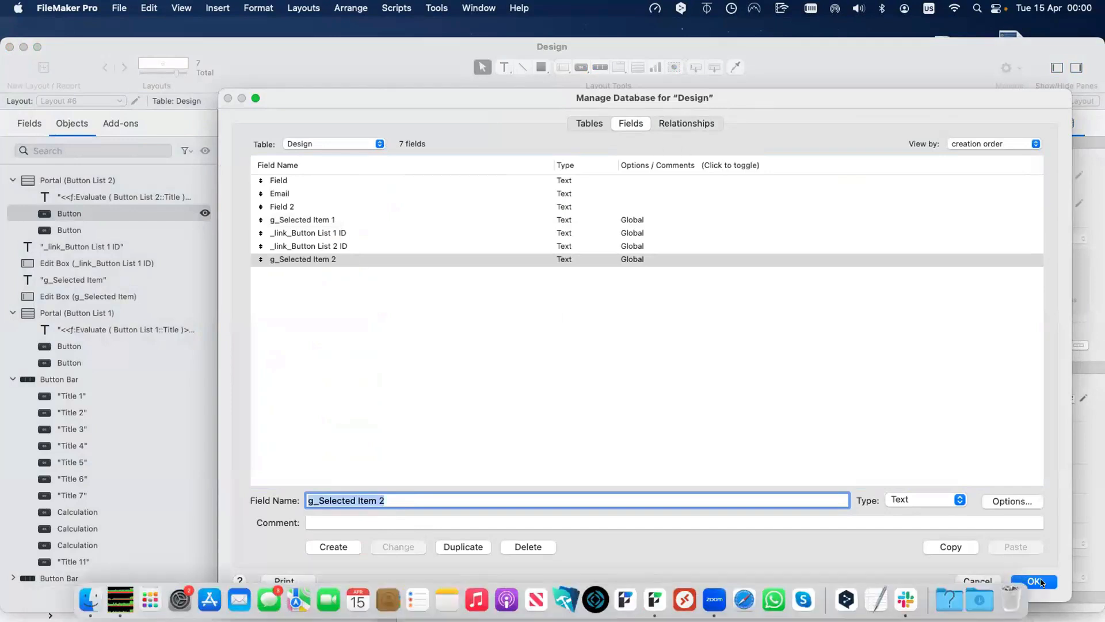
pyautogui.click(1034, 582)
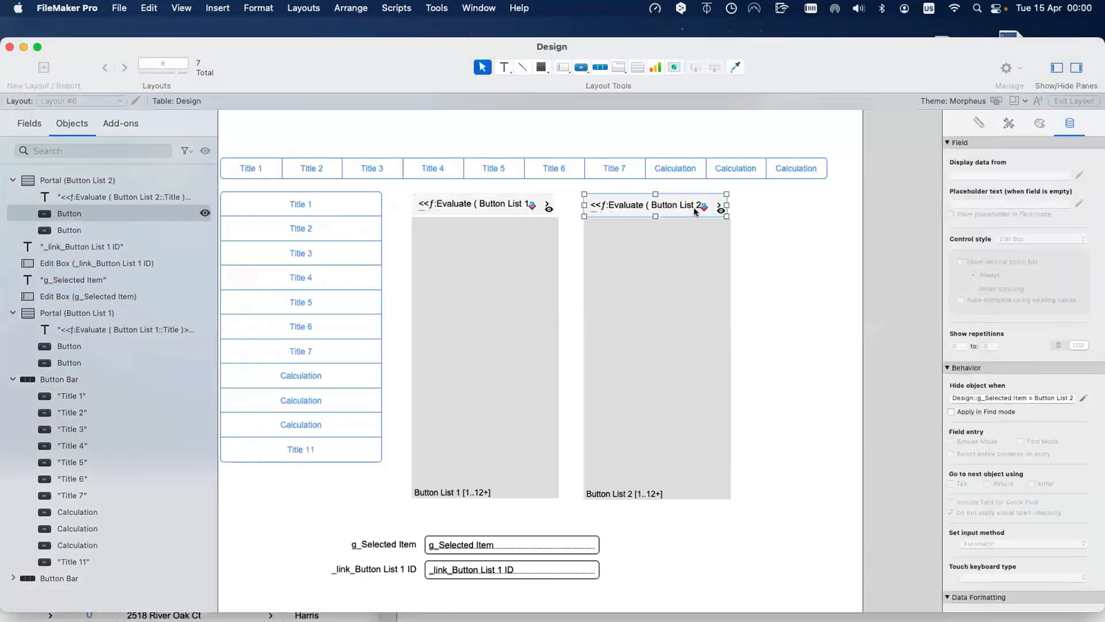
# Step: Make the button's Set Field target g_Selected Item 2 with a Button List 2 value
pyautogui.click(717, 206)
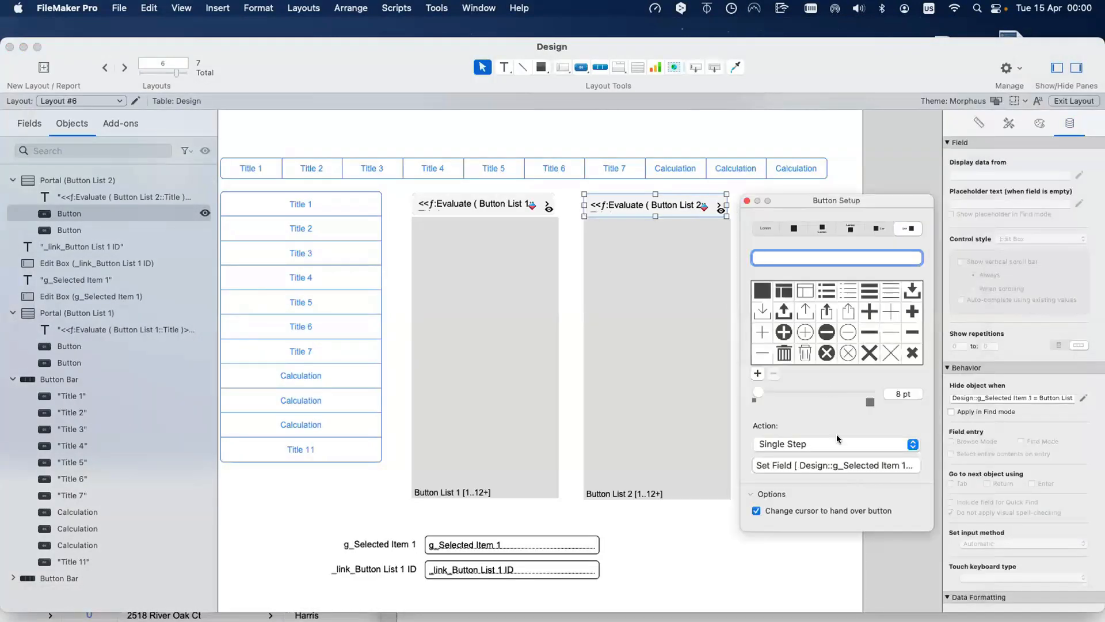
pyautogui.click(836, 465)
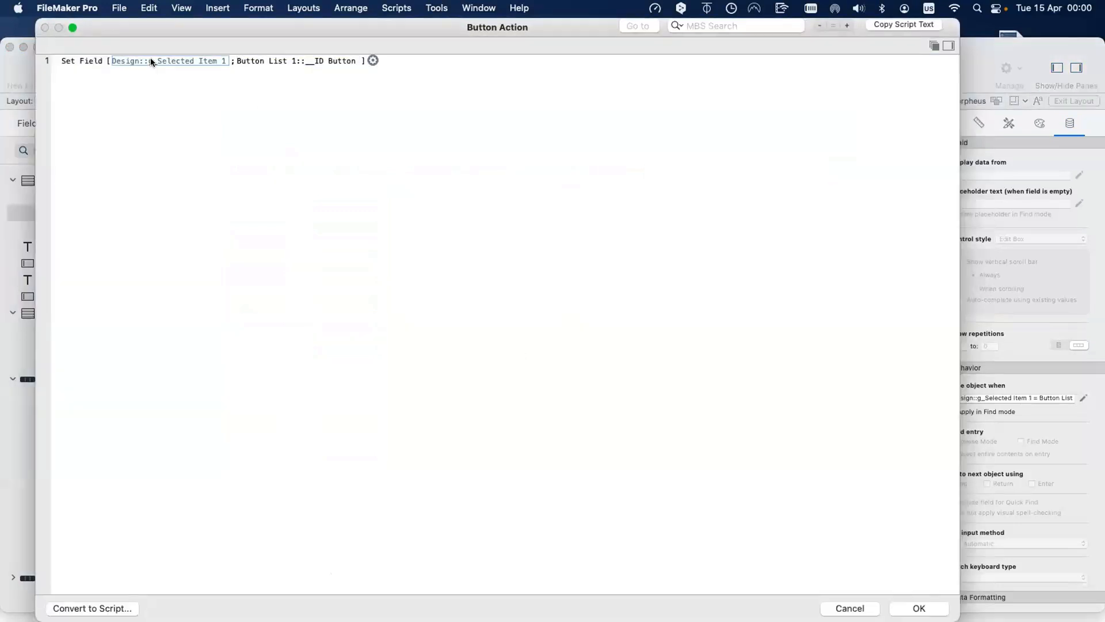
pyautogui.click(173, 61)
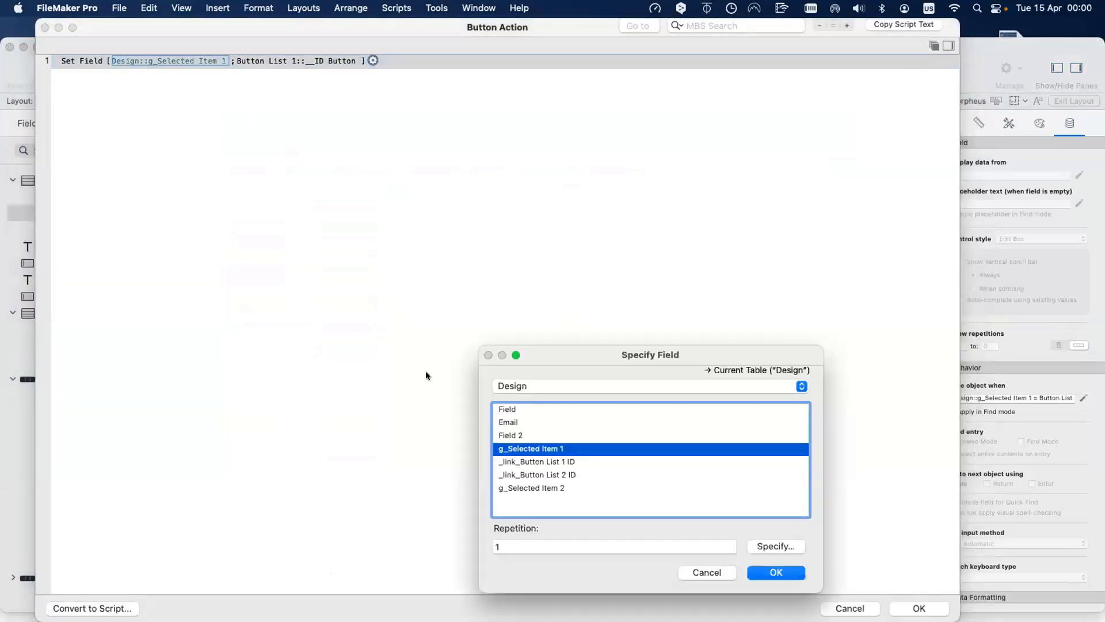
pyautogui.doubleClick(543, 489)
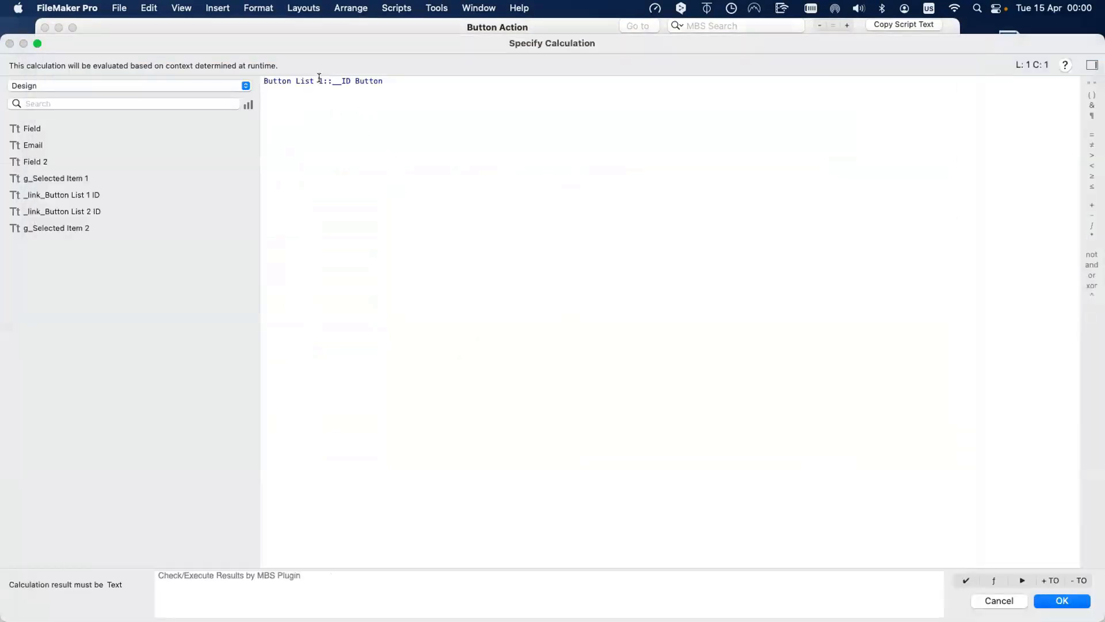
pyautogui.doubleClick(318, 81)
pyautogui.write('2')
pyautogui.press('Return')
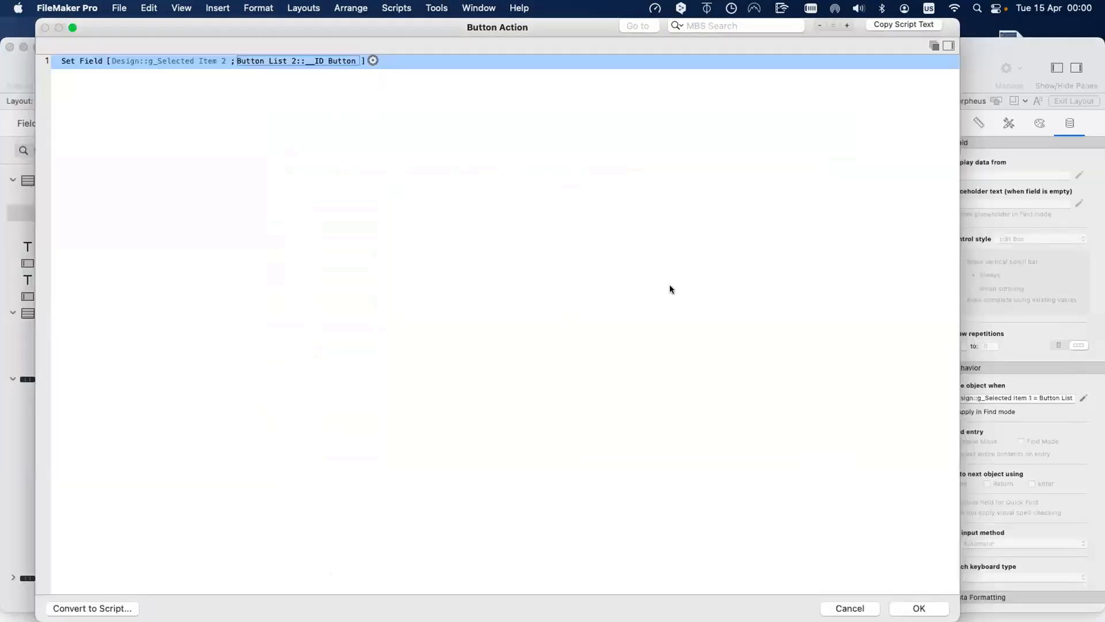
pyautogui.press('Return')
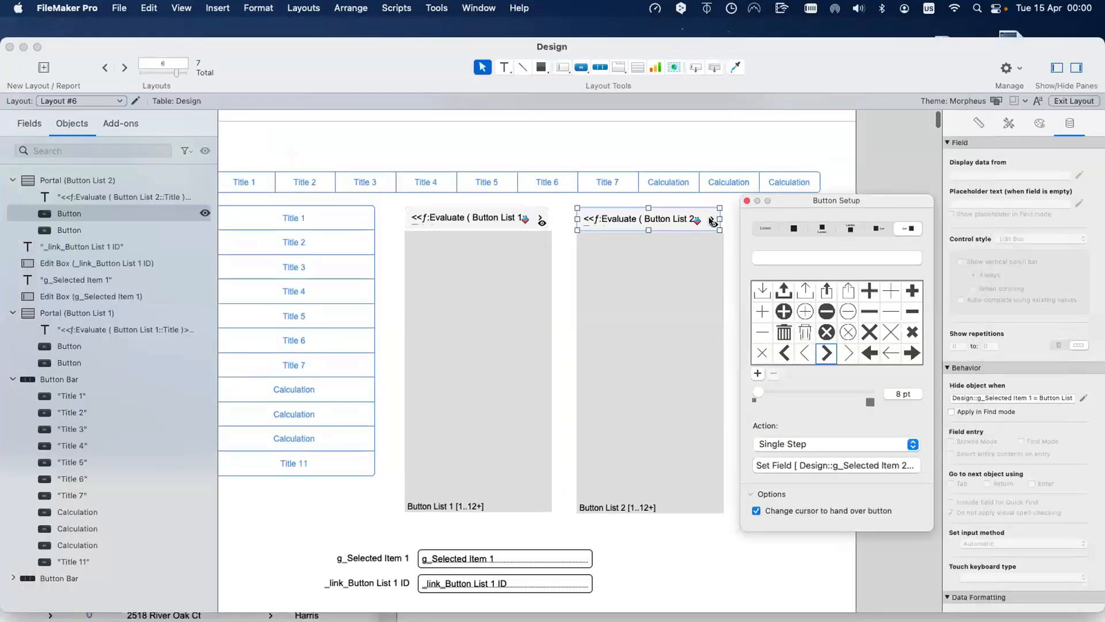
# Step: Update the button's hide condition to test g_Selected Item 2, fixing the wrong digit
pyautogui.click(1028, 398)
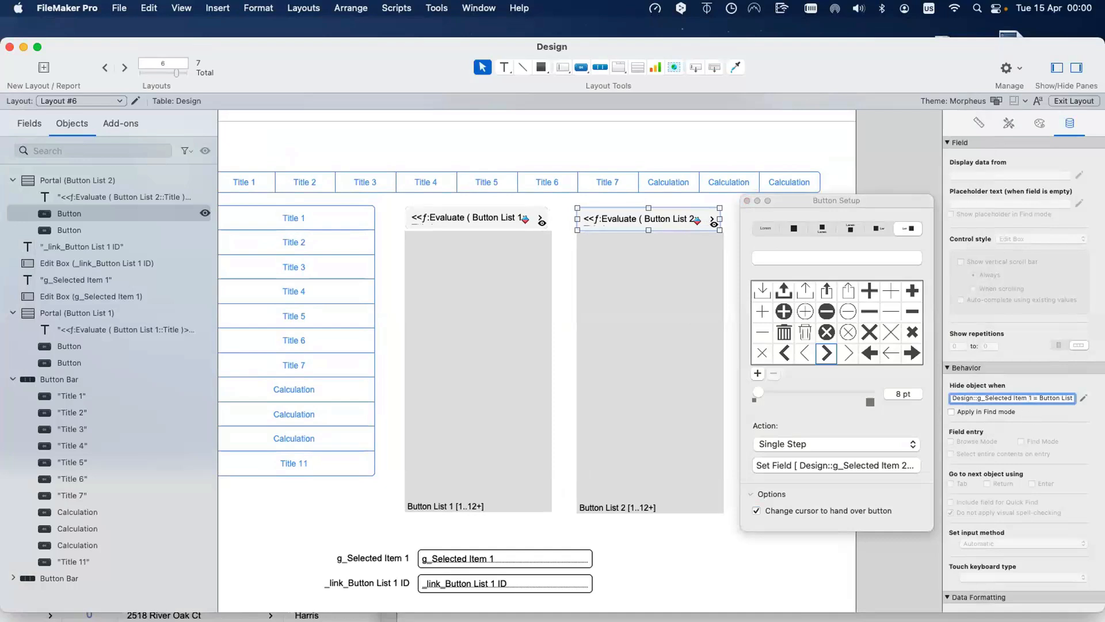
pyautogui.write('2')
pyautogui.click(712, 218)
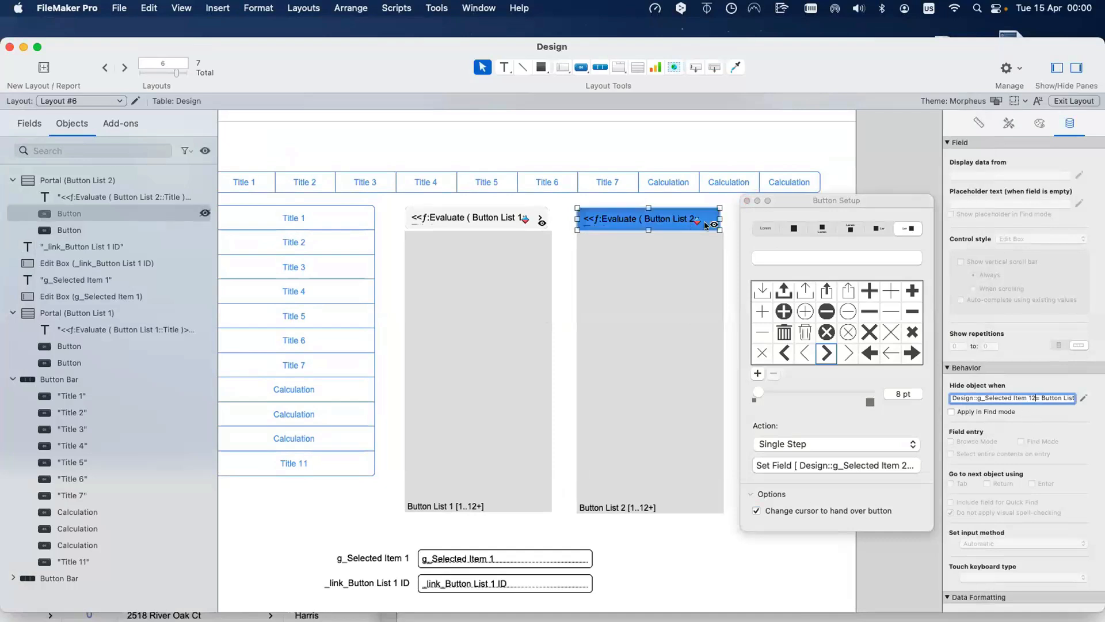
pyautogui.click(576, 250)
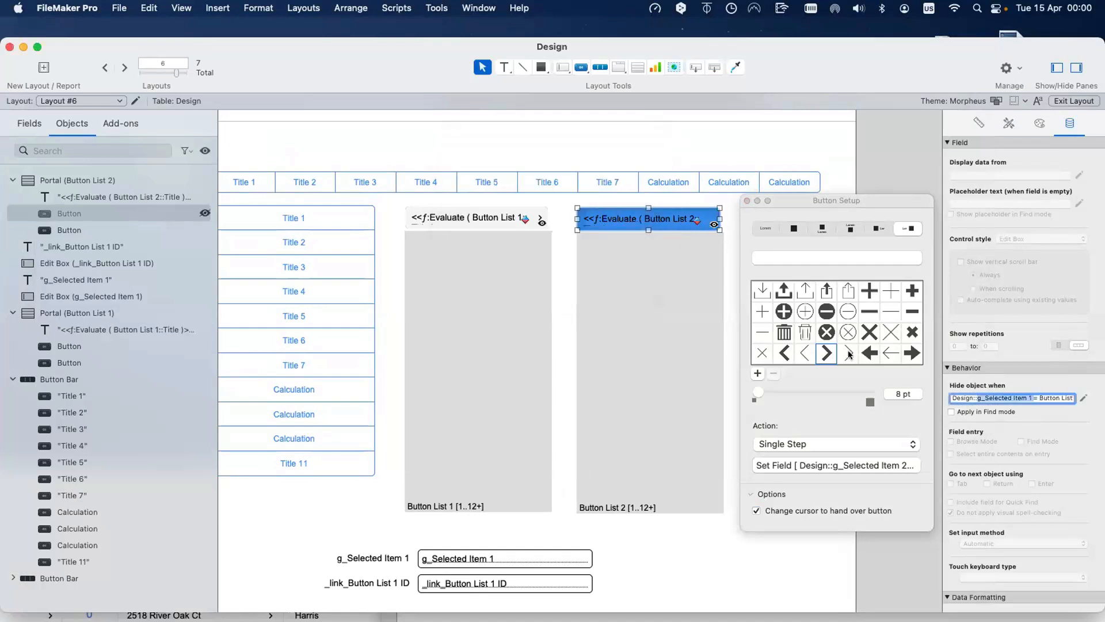
pyautogui.click(1026, 397)
pyautogui.click(1025, 397)
pyautogui.press('BackSpace')
pyautogui.write('2')
pyautogui.press('Return')
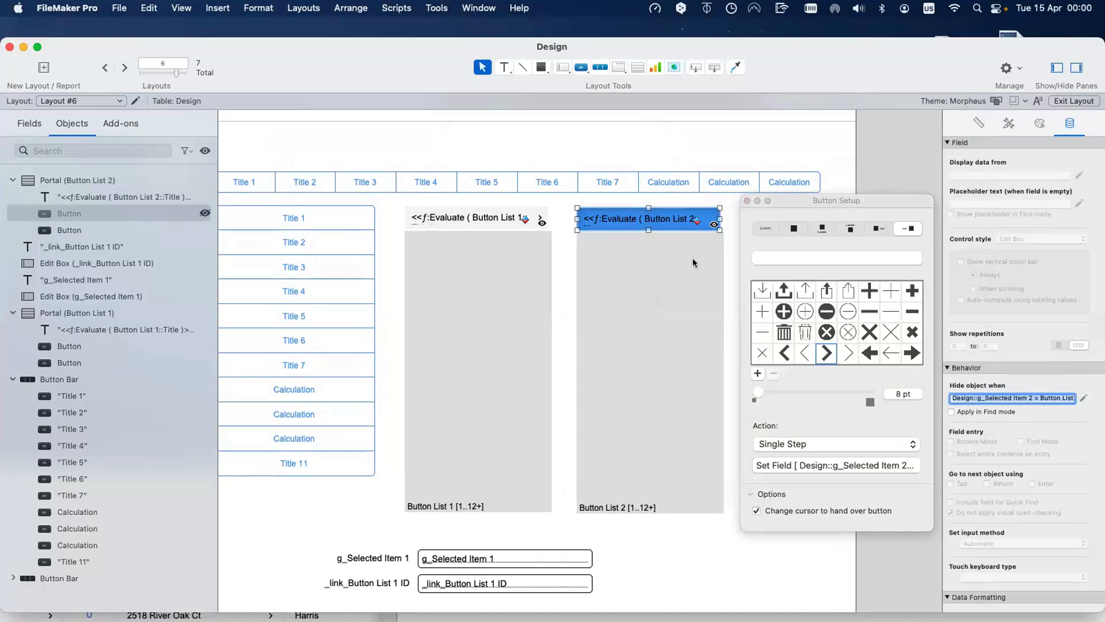
pyautogui.click(205, 214)
pyautogui.click(718, 219)
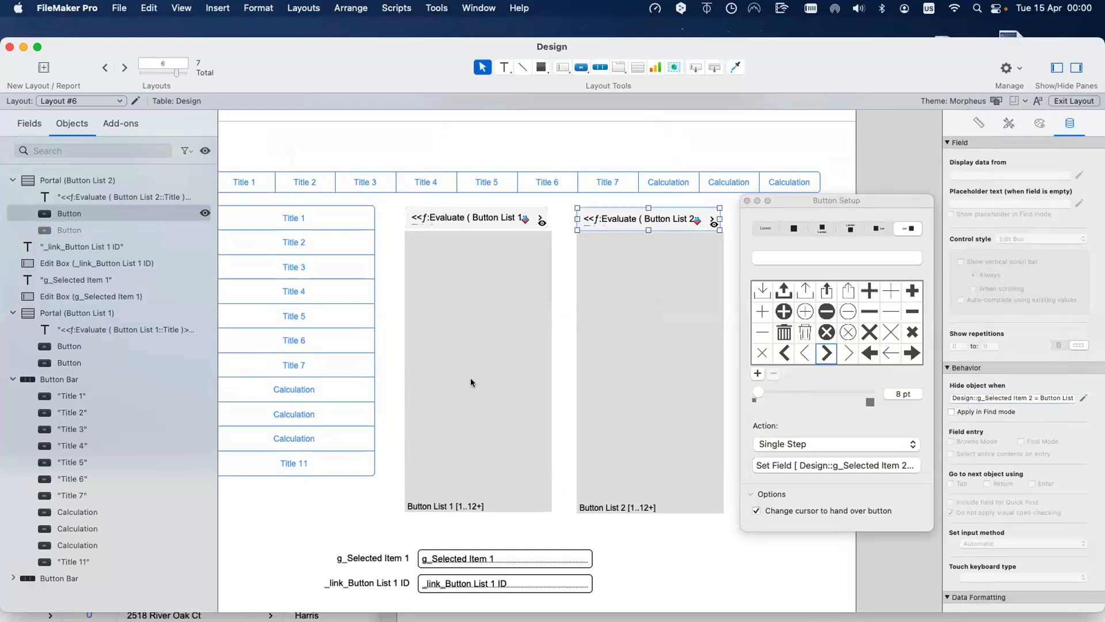
# Step: Test the layout in Browse mode, then select the link label and field
pyautogui.press('super+b')
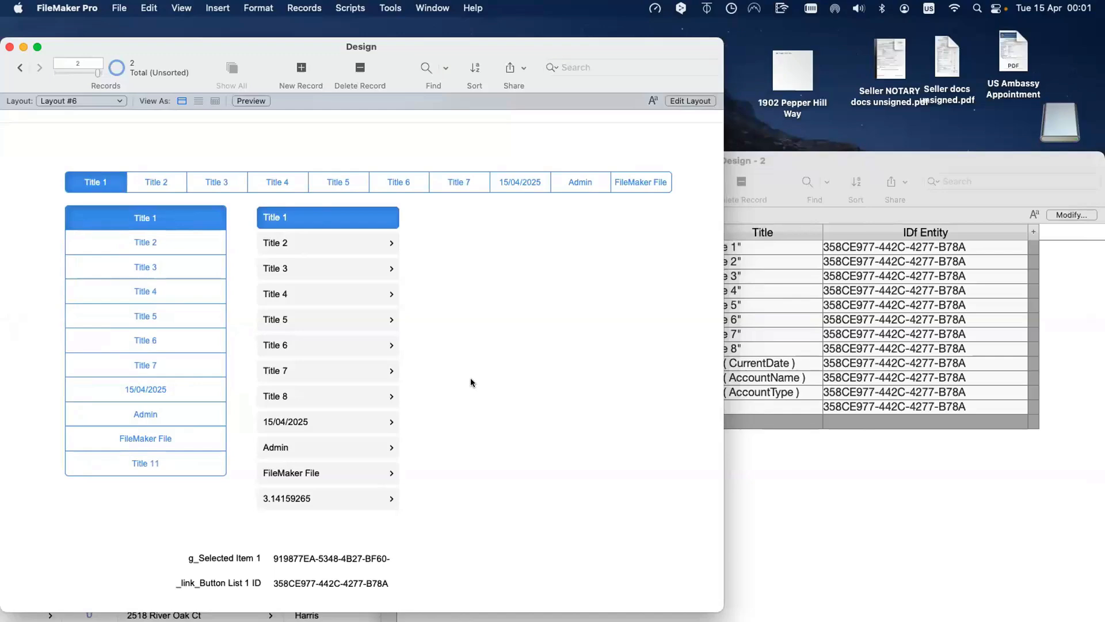
pyautogui.press('super+l')
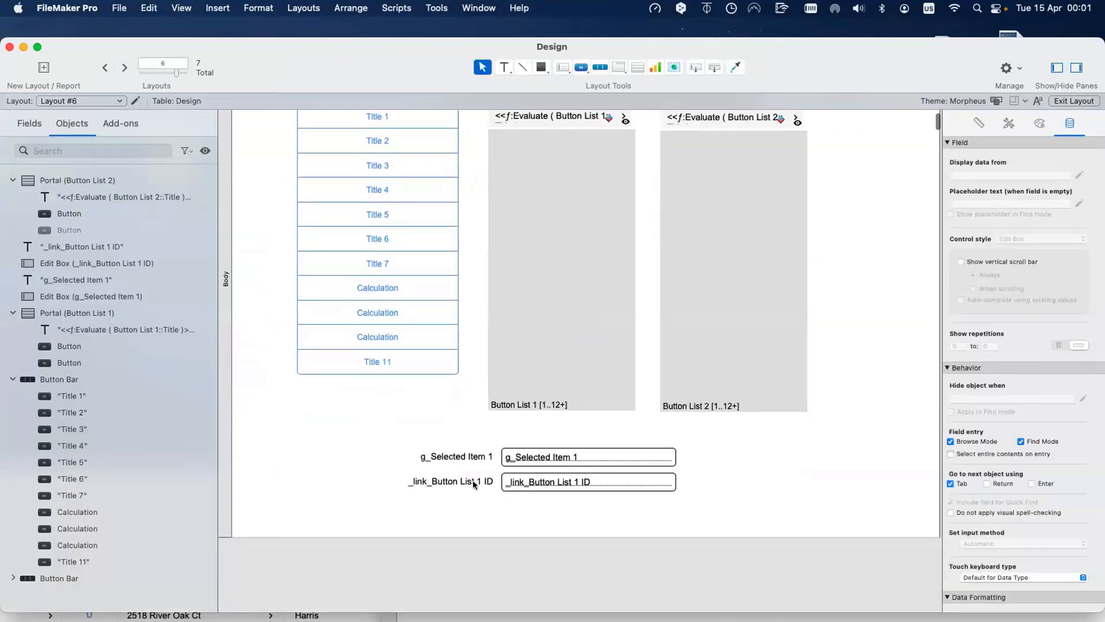
pyautogui.click(473, 482)
pyautogui.keyDown('shift'); pyautogui.click(538, 483); pyautogui.keyUp('shift')
# Step: Copy the link label and field below, relabel it 2, and bind it to _link_Button List 2 ID
pyautogui.moveTo(543, 482); pyautogui.dragTo(543, 507)
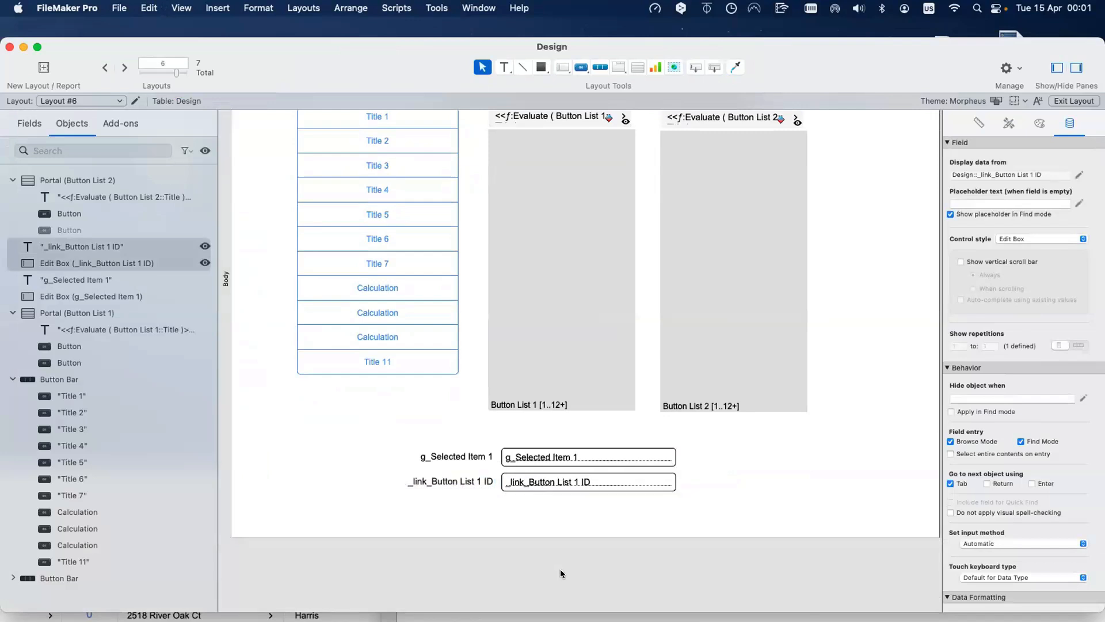
pyautogui.doubleClick(473, 504)
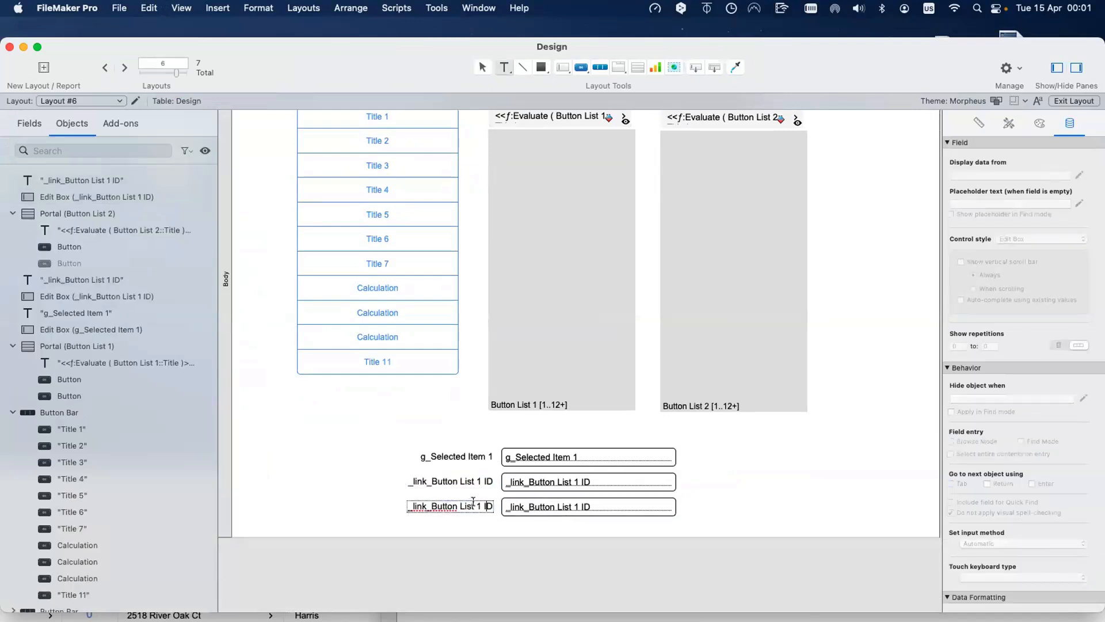
pyautogui.doubleClick(478, 506)
pyautogui.write('2')
pyautogui.doubleClick(546, 506)
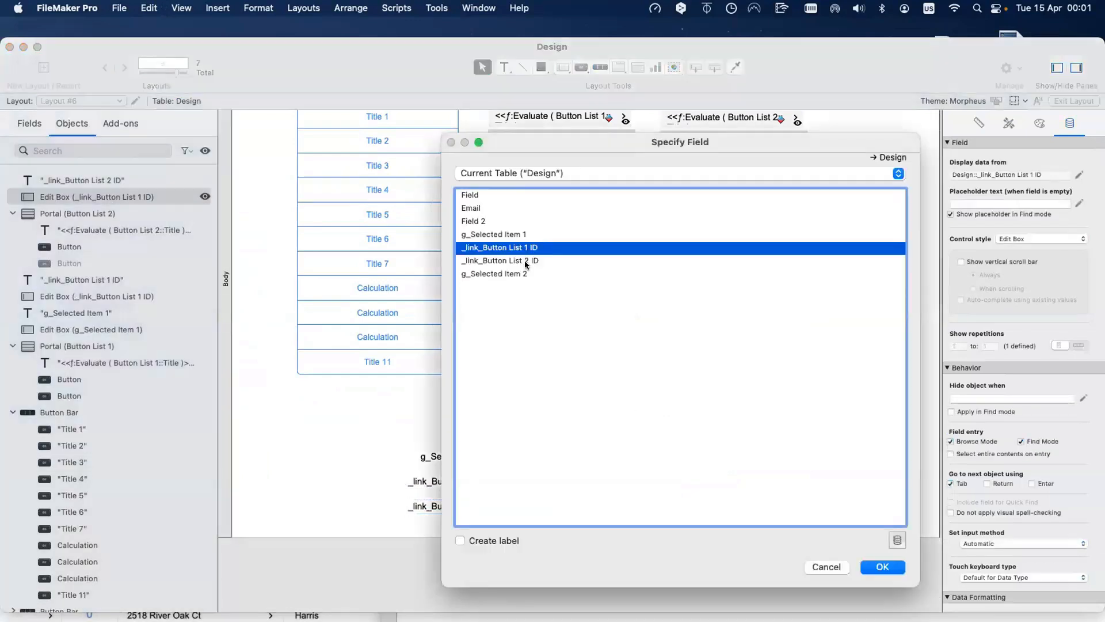
pyautogui.click(523, 260)
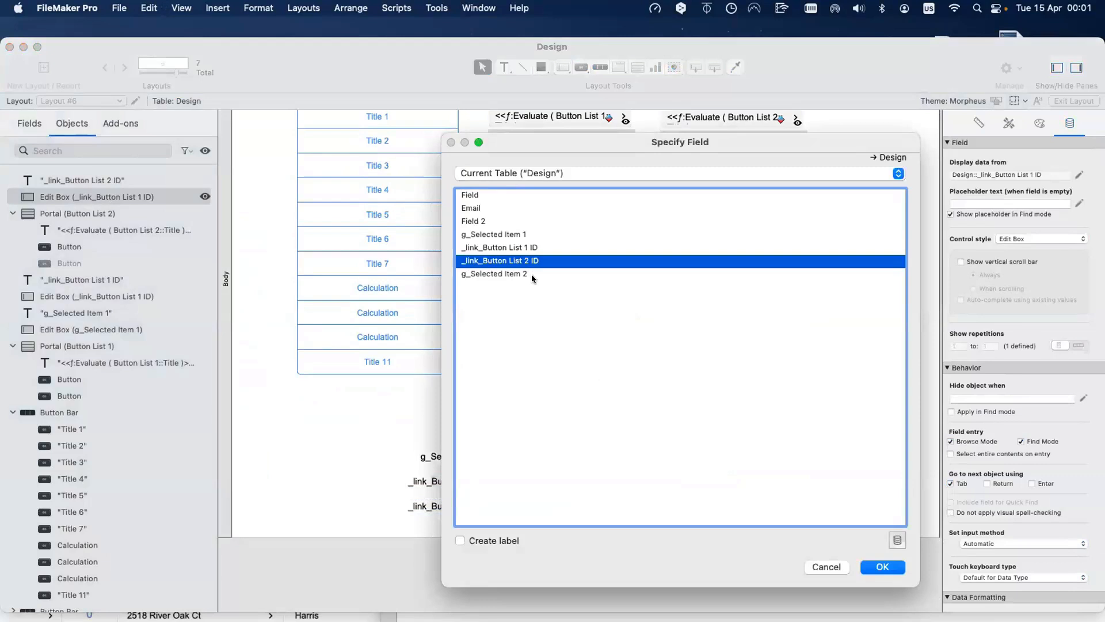
pyautogui.press('Return')
pyautogui.click(351, 438)
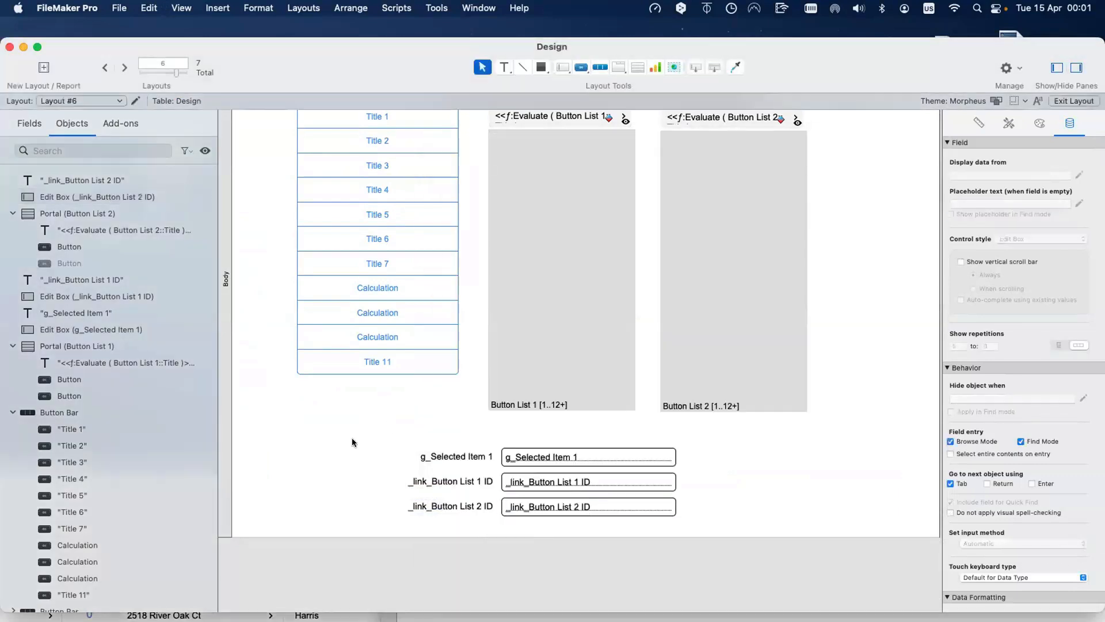
pyautogui.press('super+b')
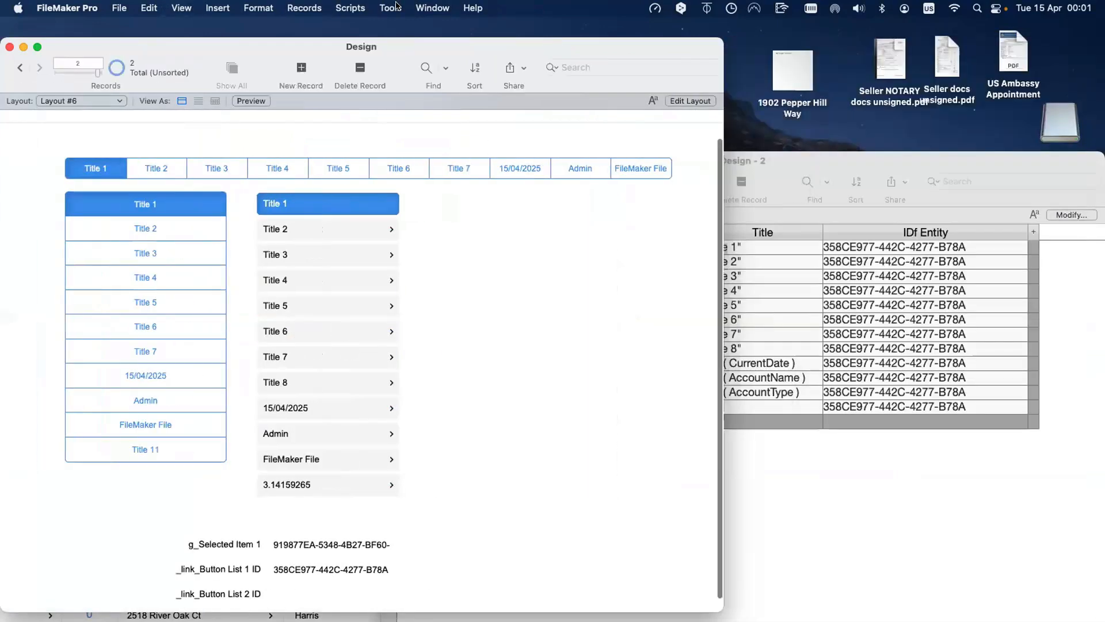
# Step: Add a Get ( UUID ) watch expression in the Data Viewer
pyautogui.click(397, 7)
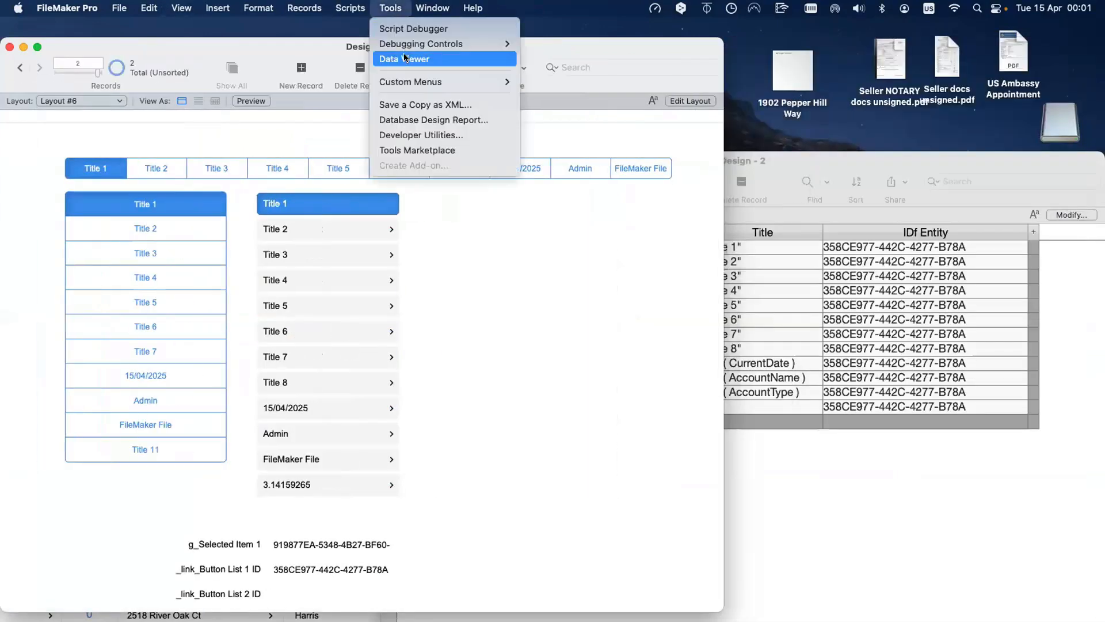
pyautogui.click(406, 59)
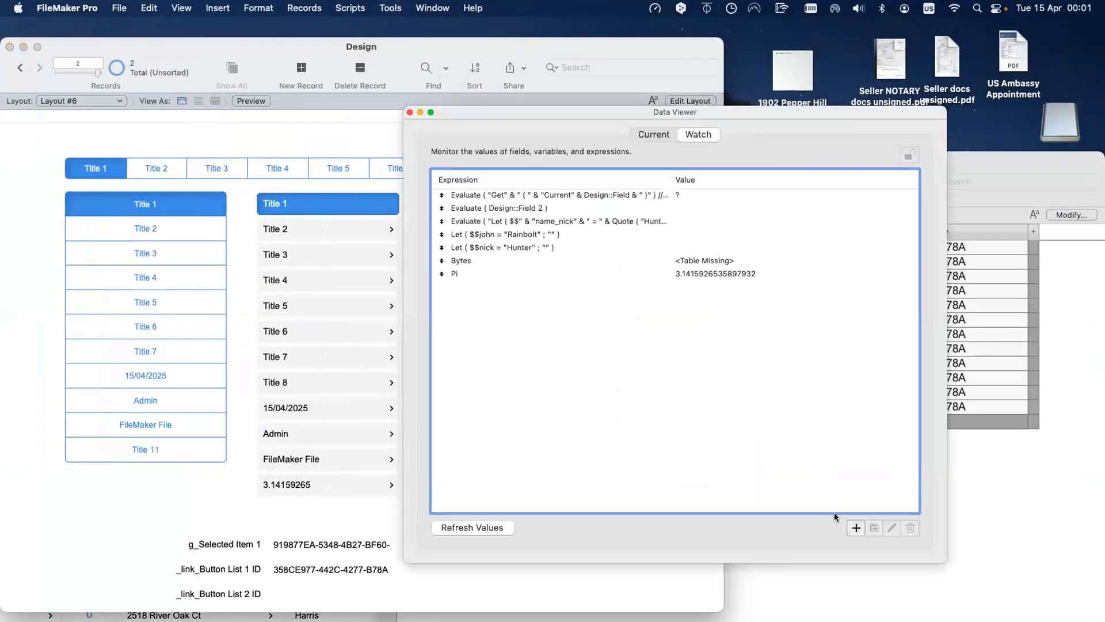
pyautogui.click(855, 528)
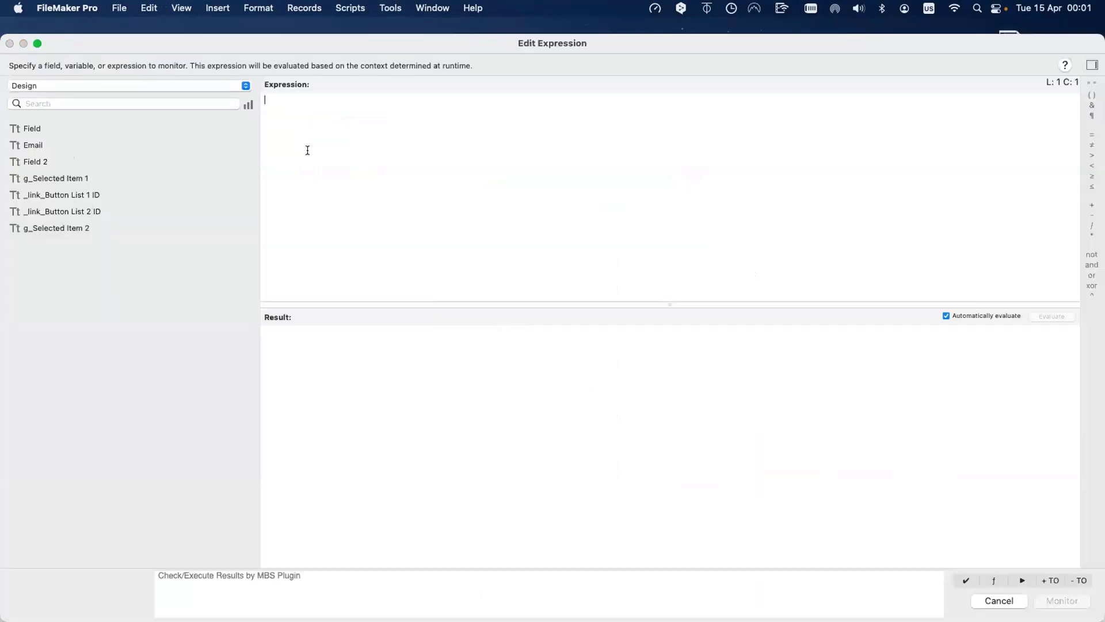
pyautogui.write('Get ( AccountExtendedPrivileges )y')
pyautogui.press('super+z')
pyautogui.press('super+z')
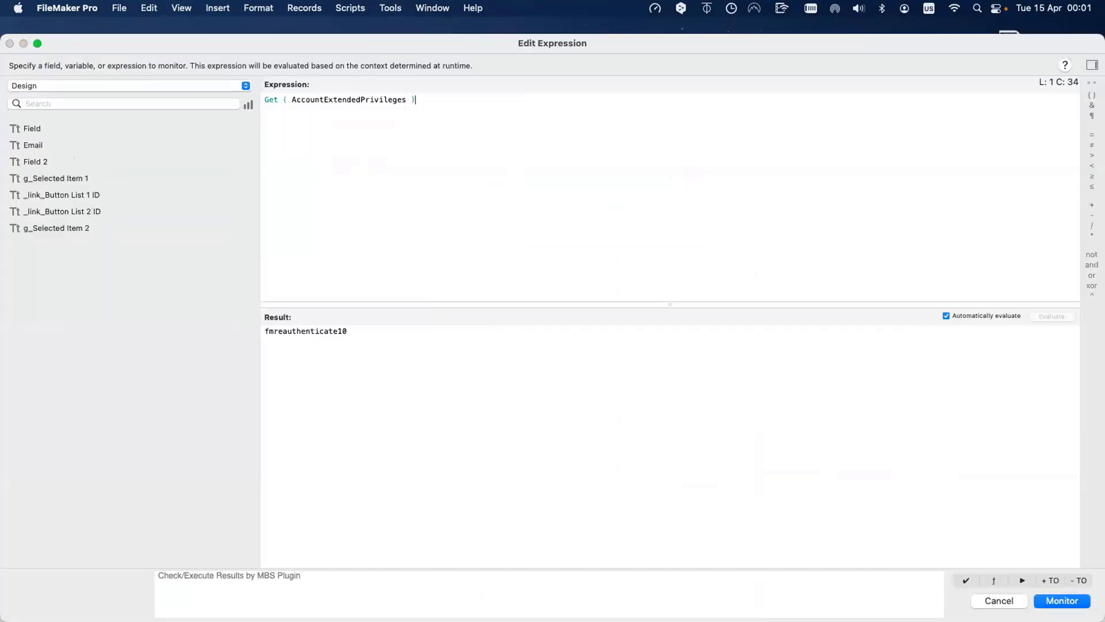
pyautogui.write('get')
pyautogui.press('Return')
pyautogui.write('uuid')
pyautogui.press('Return')
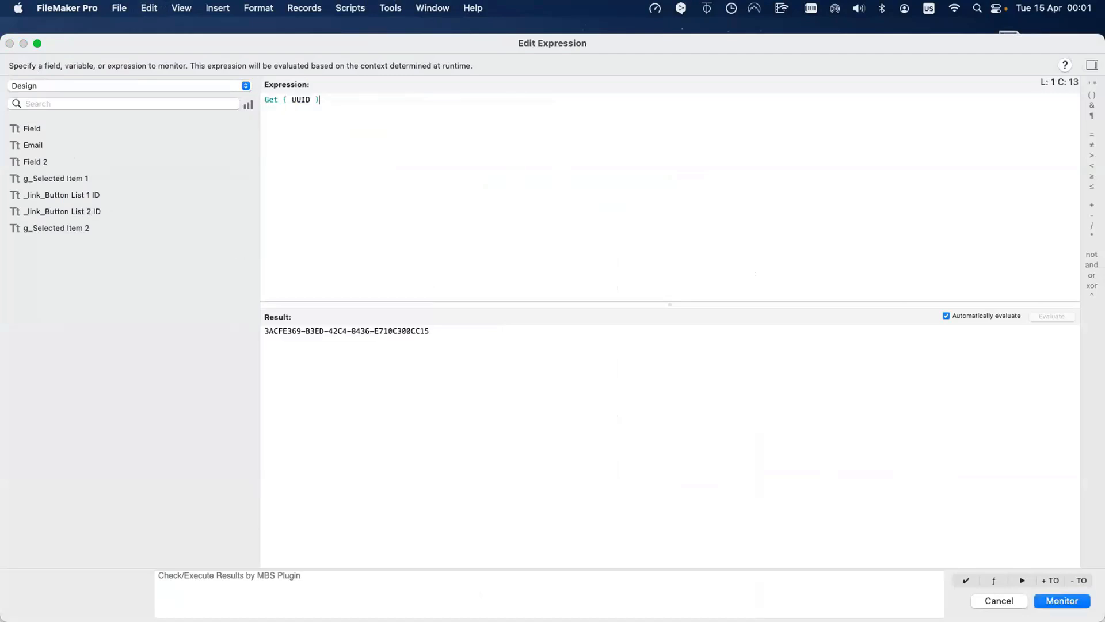
pyautogui.press('Return')
# Step: Copy the generated UUID and paste it into the _link_Button List 2 ID field
pyautogui.doubleClick(581, 286)
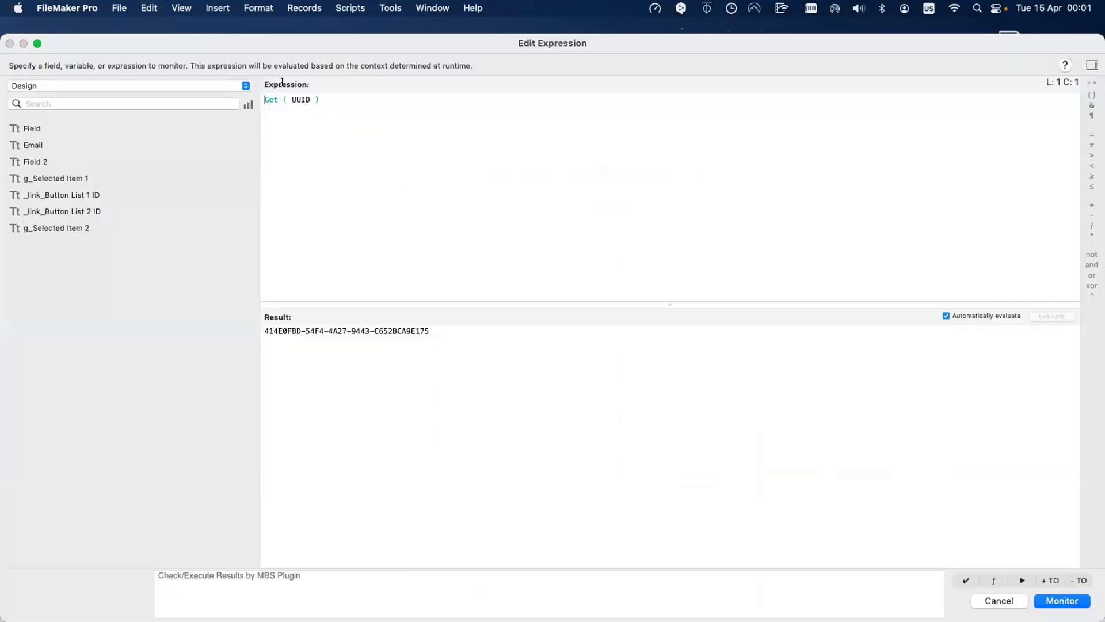
pyautogui.press('super+a')
pyautogui.click(515, 351)
pyautogui.press('super+a')
pyautogui.press('super+c')
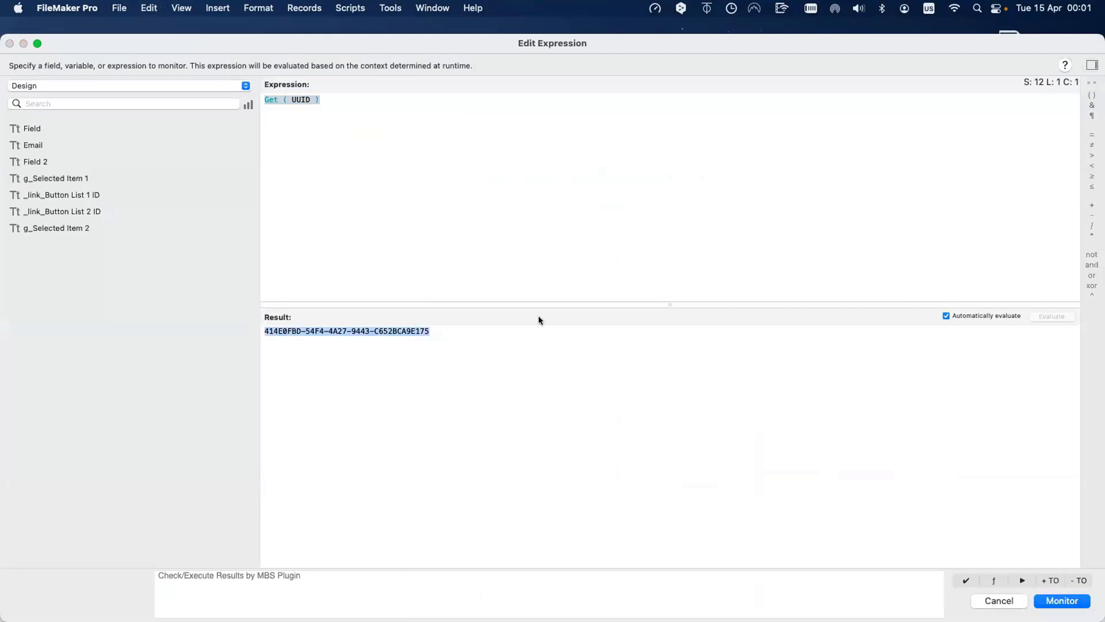
pyautogui.press('Escape')
pyautogui.click(410, 112)
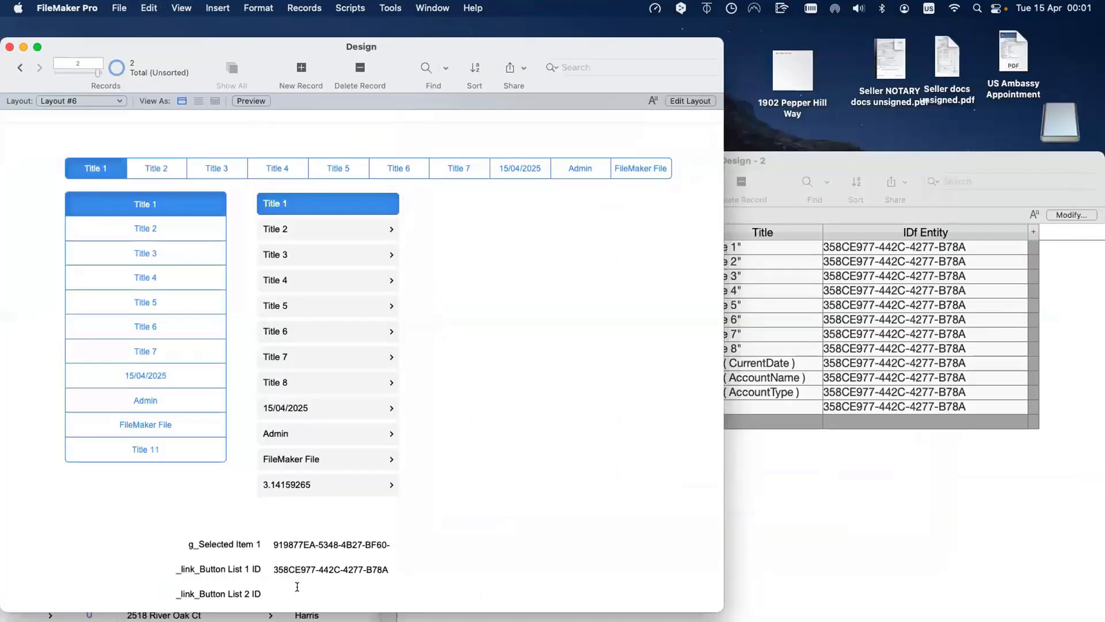
pyautogui.click(339, 586)
pyautogui.press('super+v')
pyautogui.click(505, 558)
pyautogui.click(900, 505)
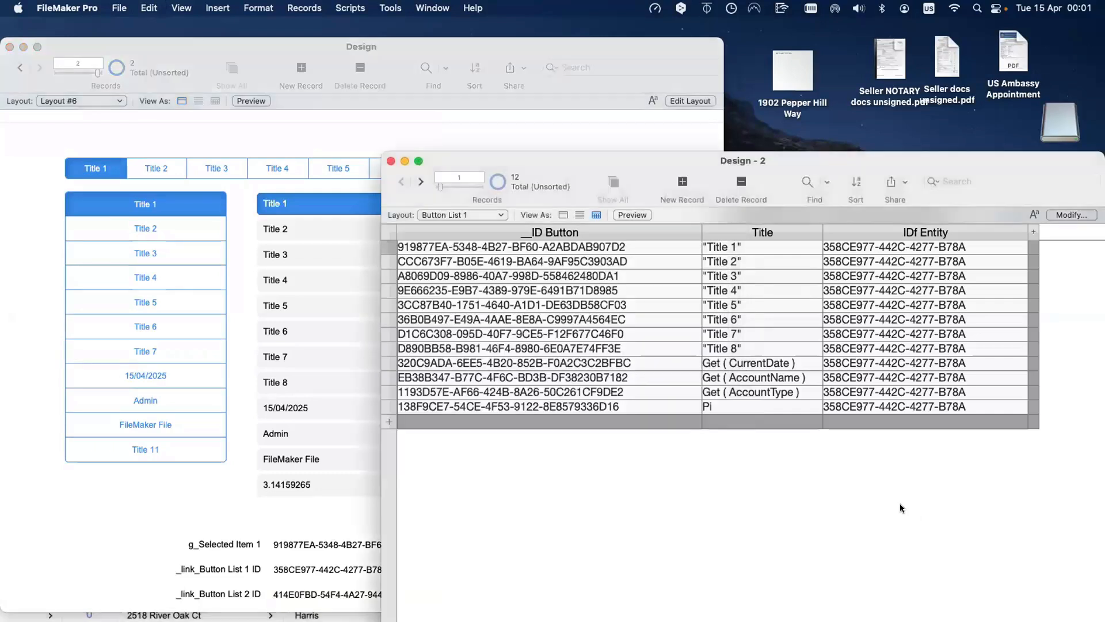
pyautogui.click(496, 182)
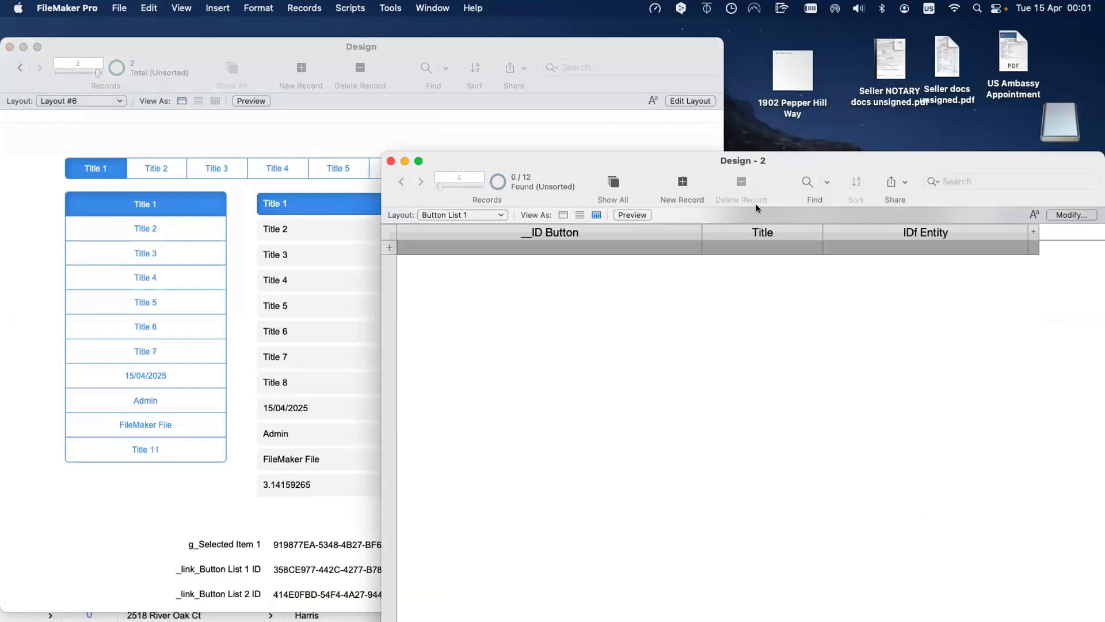
pyautogui.click(683, 183)
pyautogui.click(926, 249)
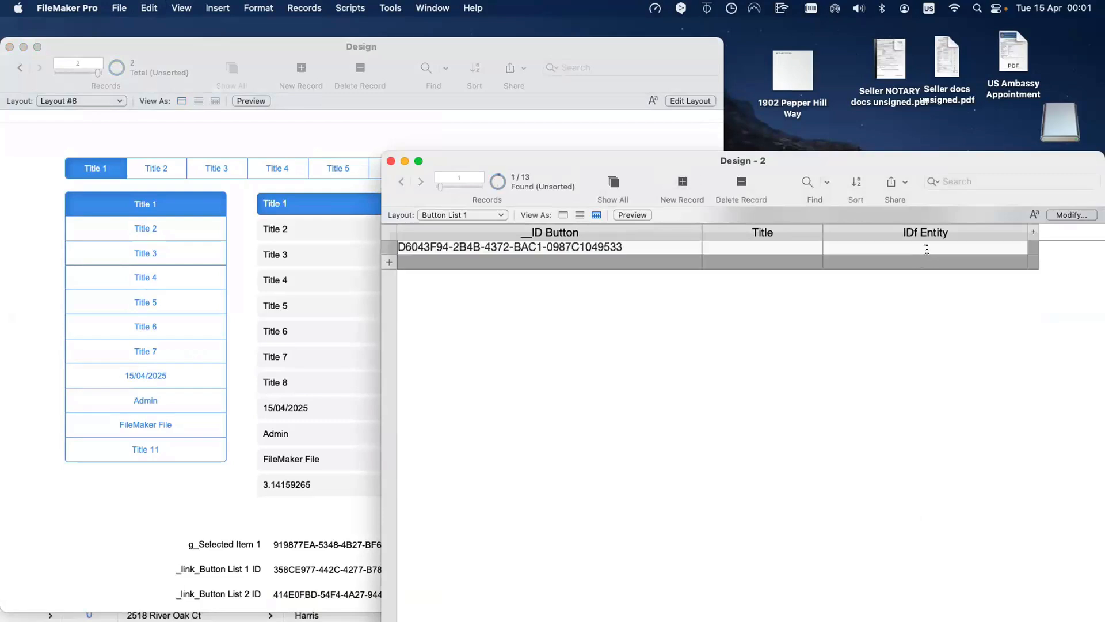
pyautogui.press('super+v')
pyautogui.click(713, 244)
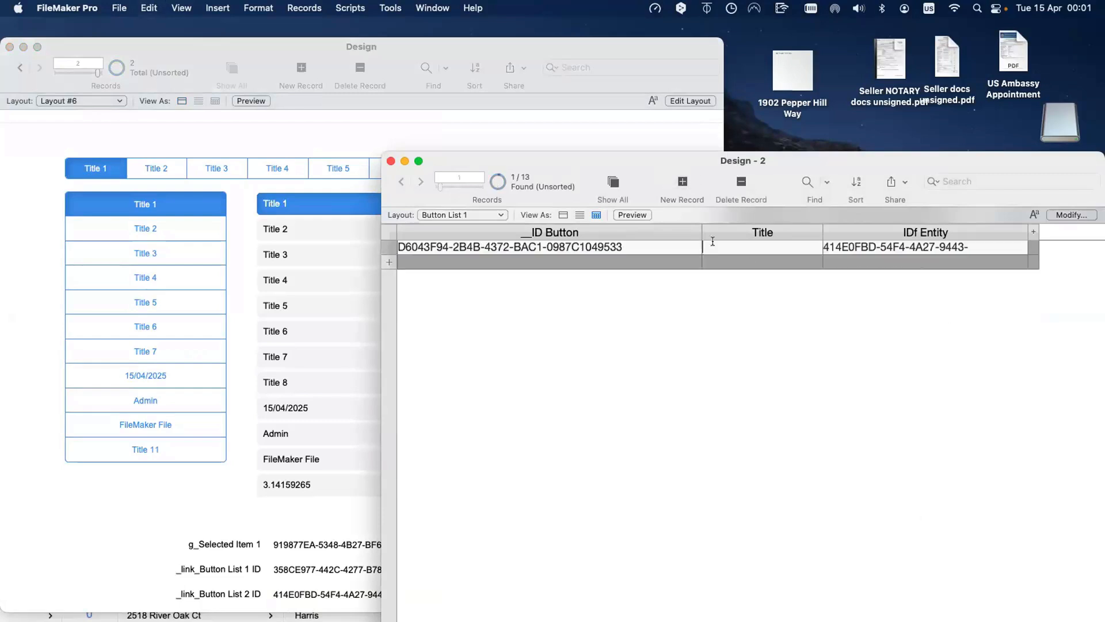
pyautogui.click(852, 260)
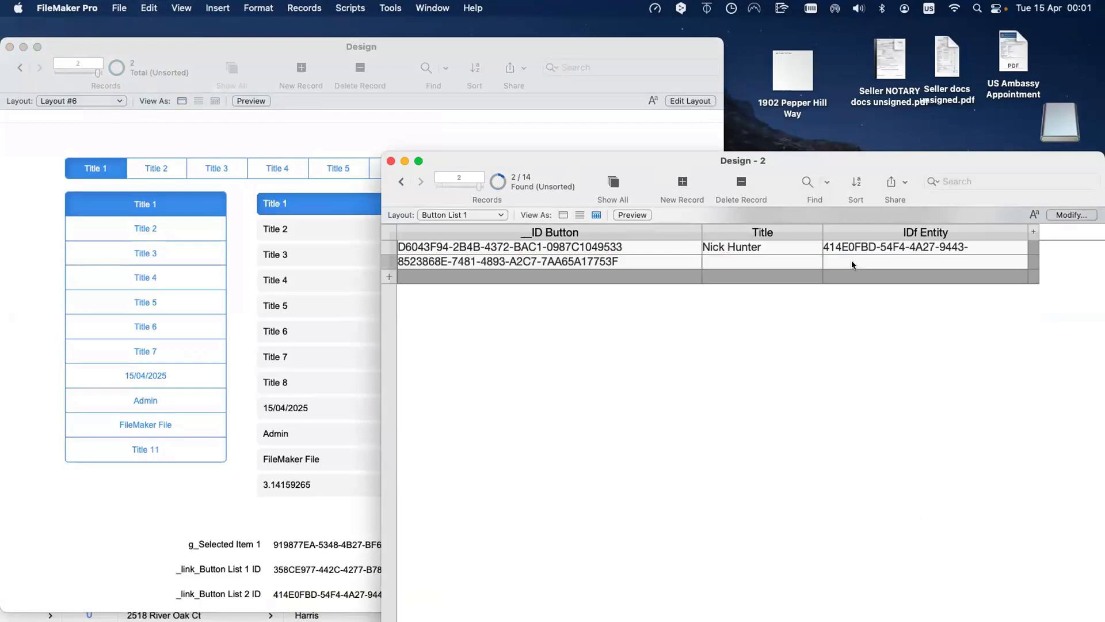
pyautogui.press('super+v')
pyautogui.click(735, 259)
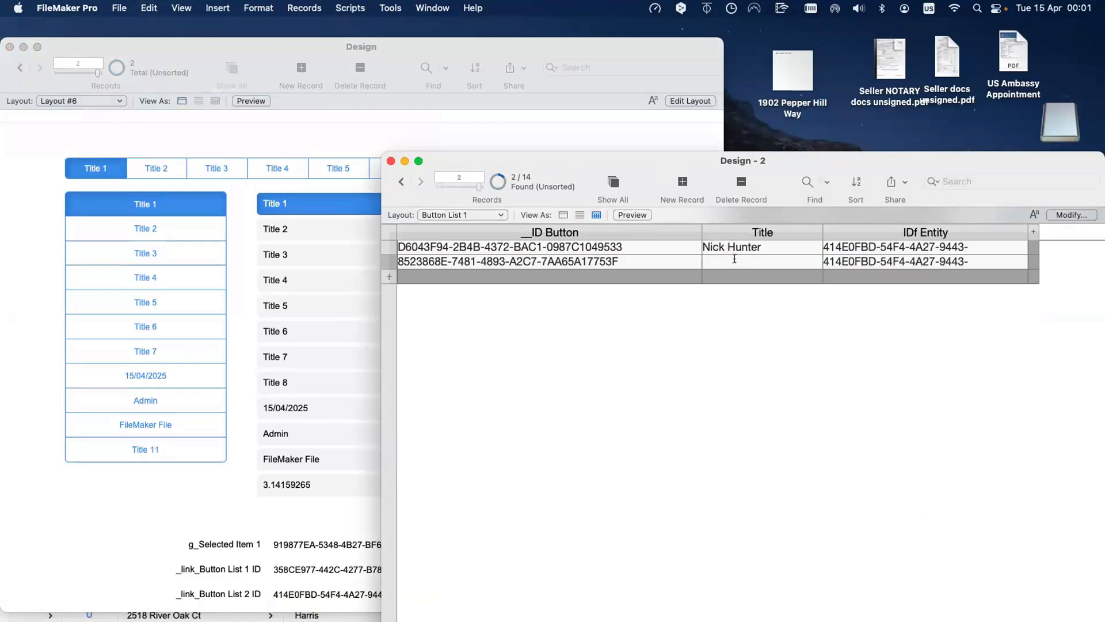
pyautogui.click(748, 272)
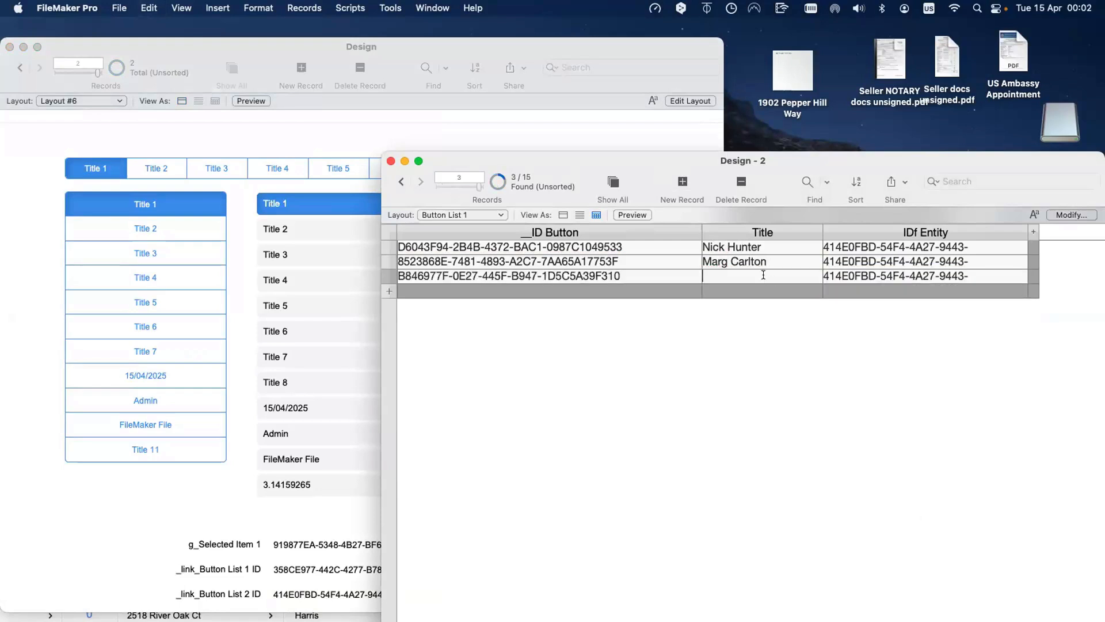
pyautogui.click(763, 286)
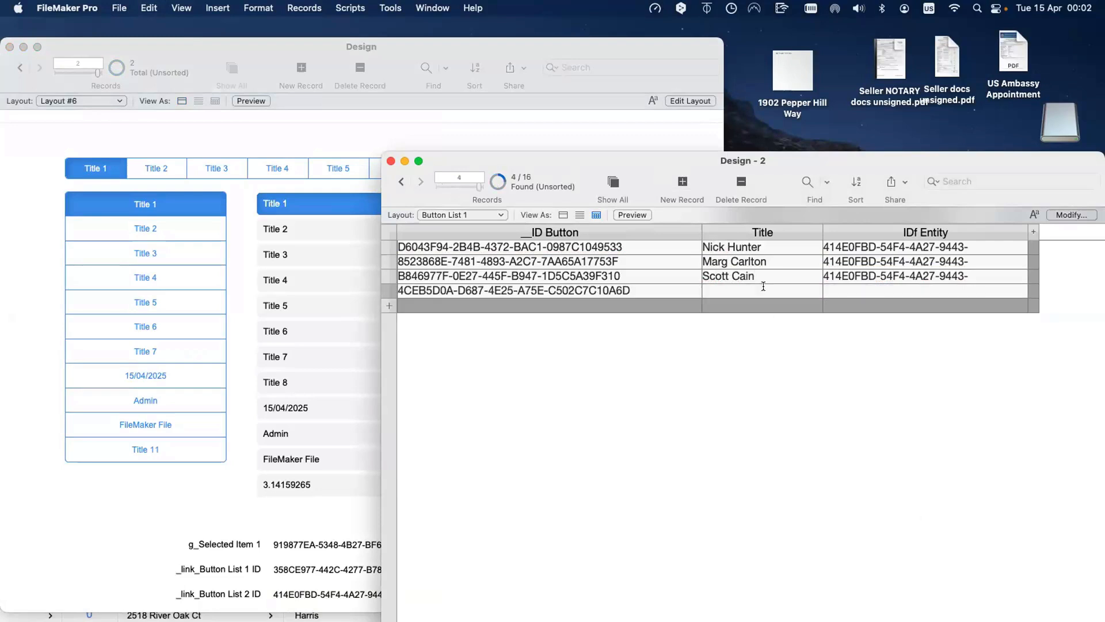
pyautogui.click(868, 292)
pyautogui.press('super+v')
pyautogui.click(747, 311)
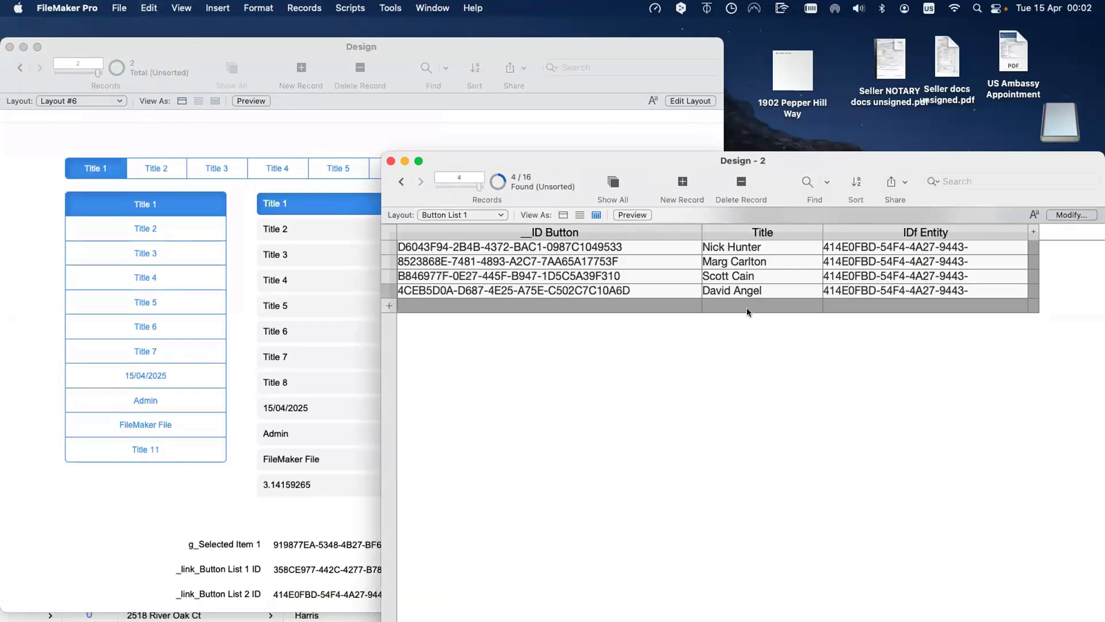
# Step: Add a fifth record titled Get ( CurrentTime ) with the List 2 ID, then put Design into Layout mode
pyautogui.click(744, 305)
pyautogui.write('Get ')
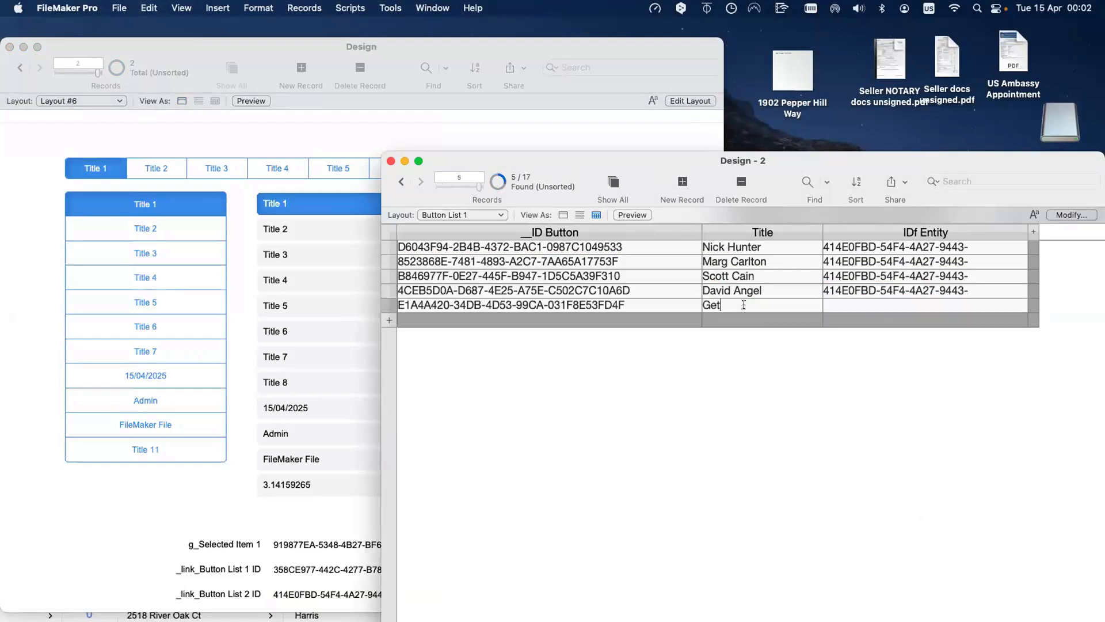
pyautogui.write('( CurrentTime )')
pyautogui.click(771, 349)
pyautogui.click(846, 308)
pyautogui.press('super+v')
pyautogui.click(845, 357)
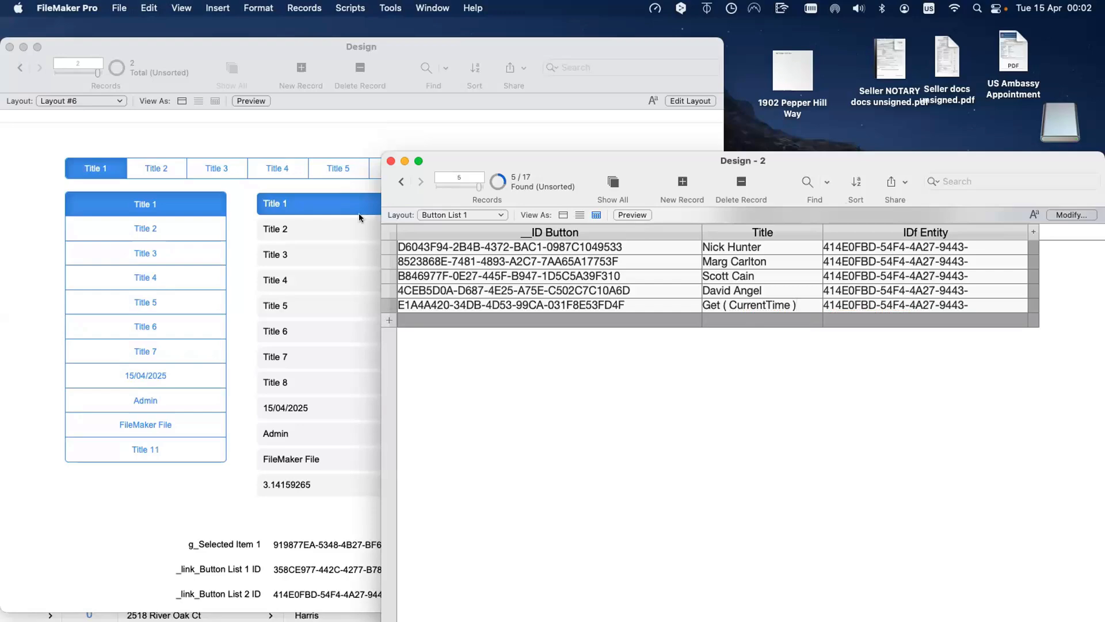
pyautogui.click(241, 315)
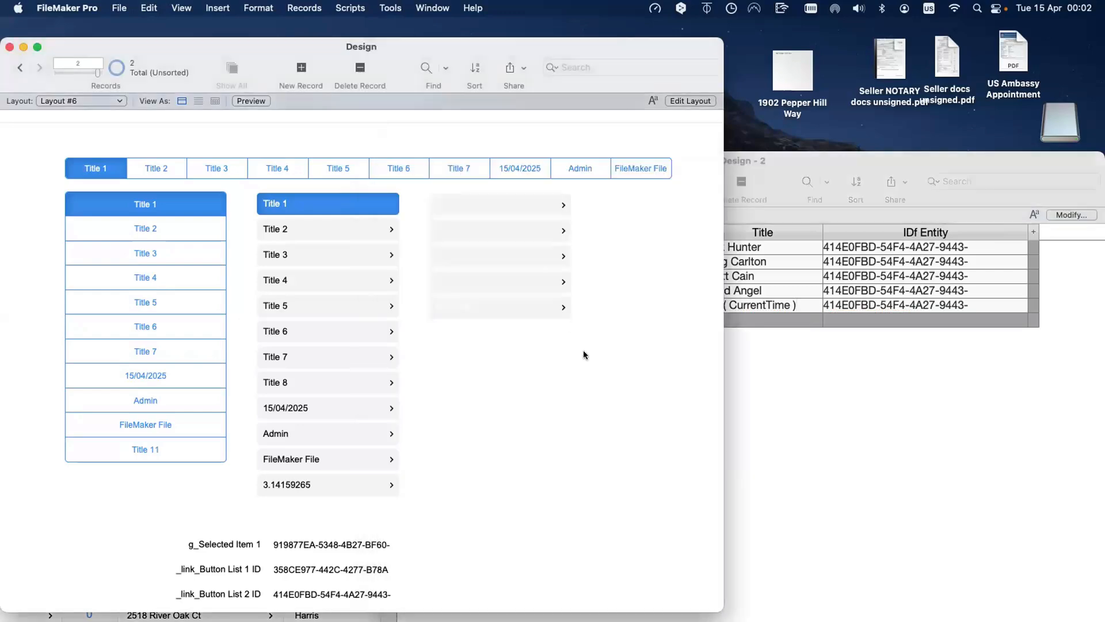
pyautogui.press('super+l')
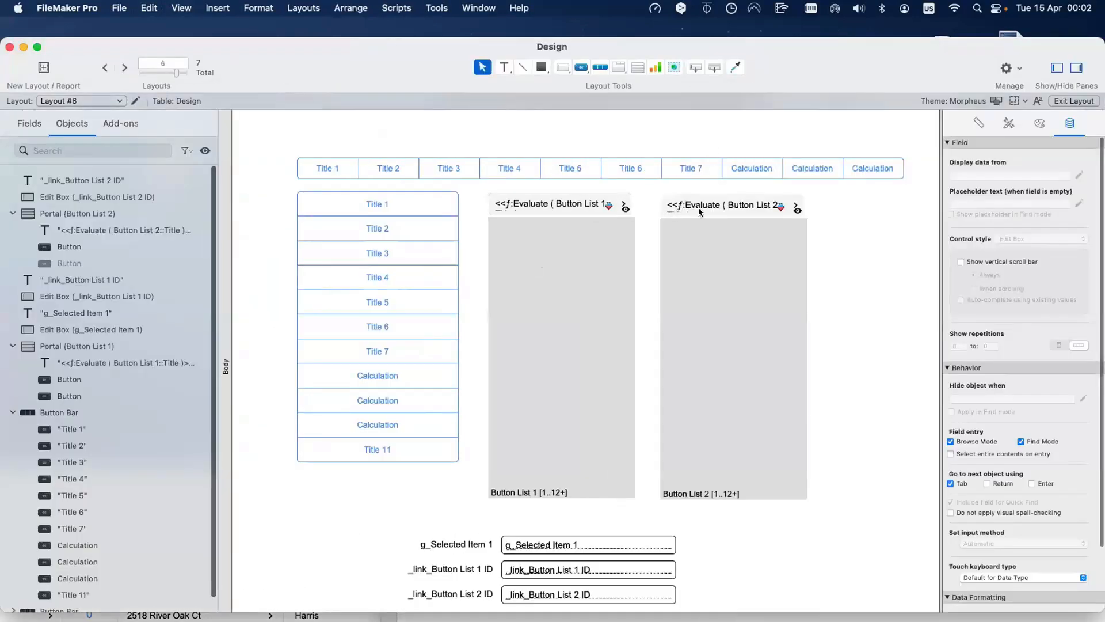
# Step: Change the Button List 2 field's conditional formatting to compare g_Selected Item 2 with Button List 2
pyautogui.rightClick(689, 209)
pyautogui.click(721, 344)
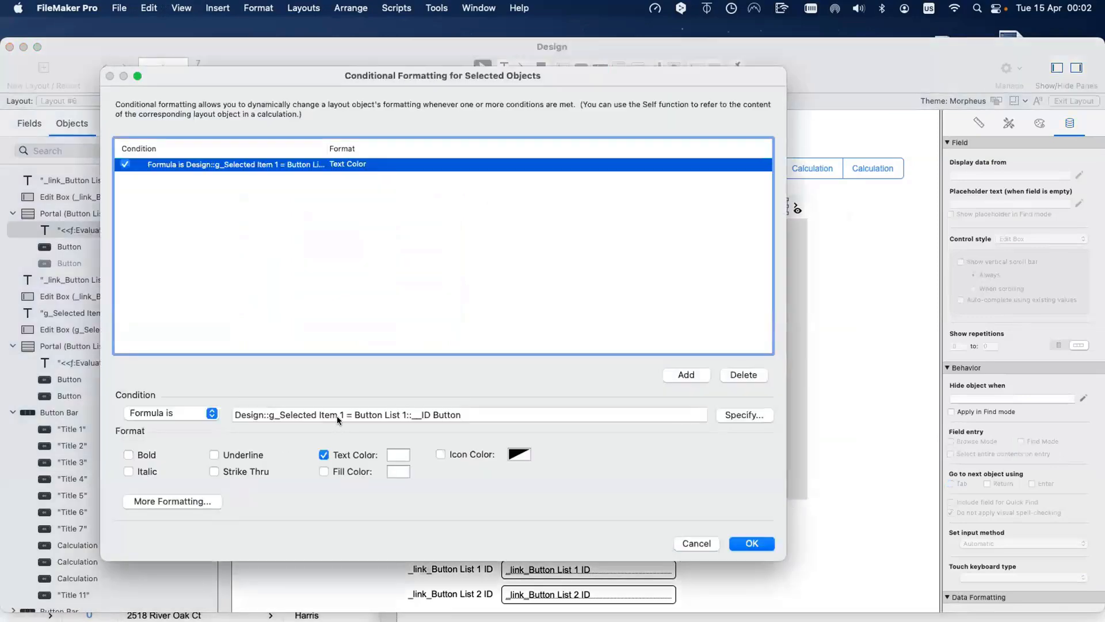
pyautogui.doubleClick(338, 414)
pyautogui.write('2')
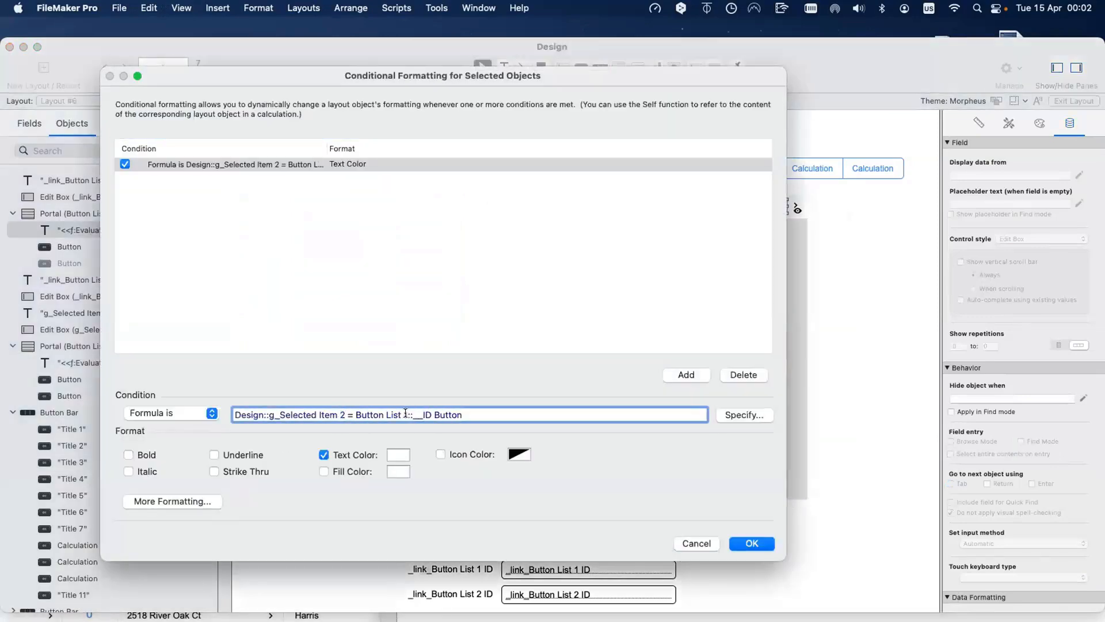
pyautogui.click(404, 414)
pyautogui.press('BackSpace')
pyautogui.write('2')
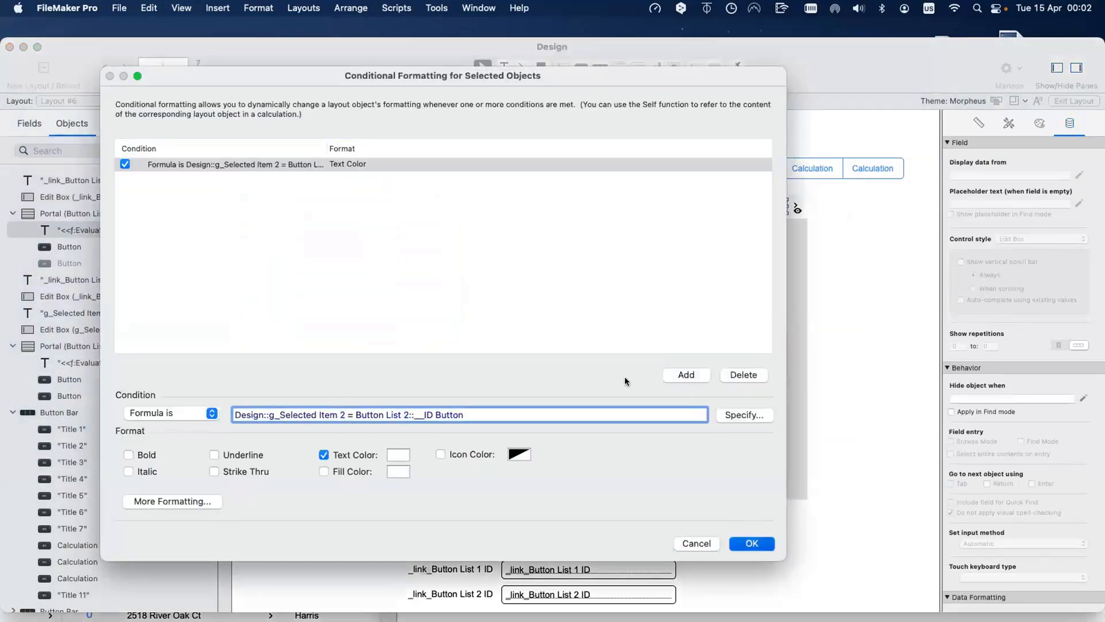
pyautogui.press('Return')
# Step: Return to Browse mode and omit the Get ( CurrentTime ) record from Design - 2
pyautogui.press('super+b')
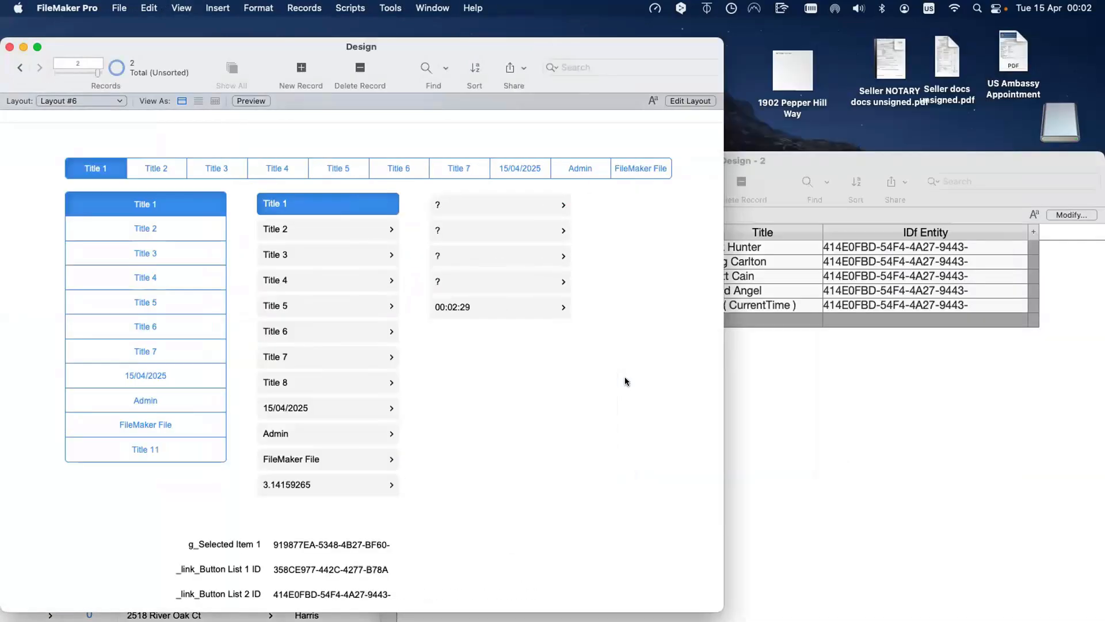
pyautogui.click(804, 282)
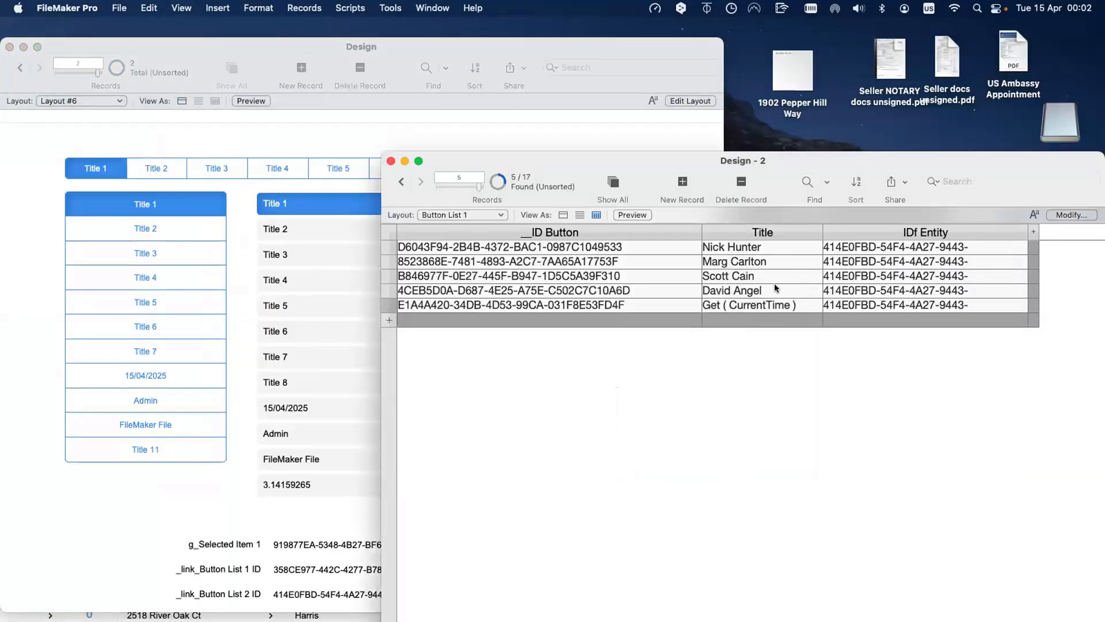
pyautogui.press('super+t')
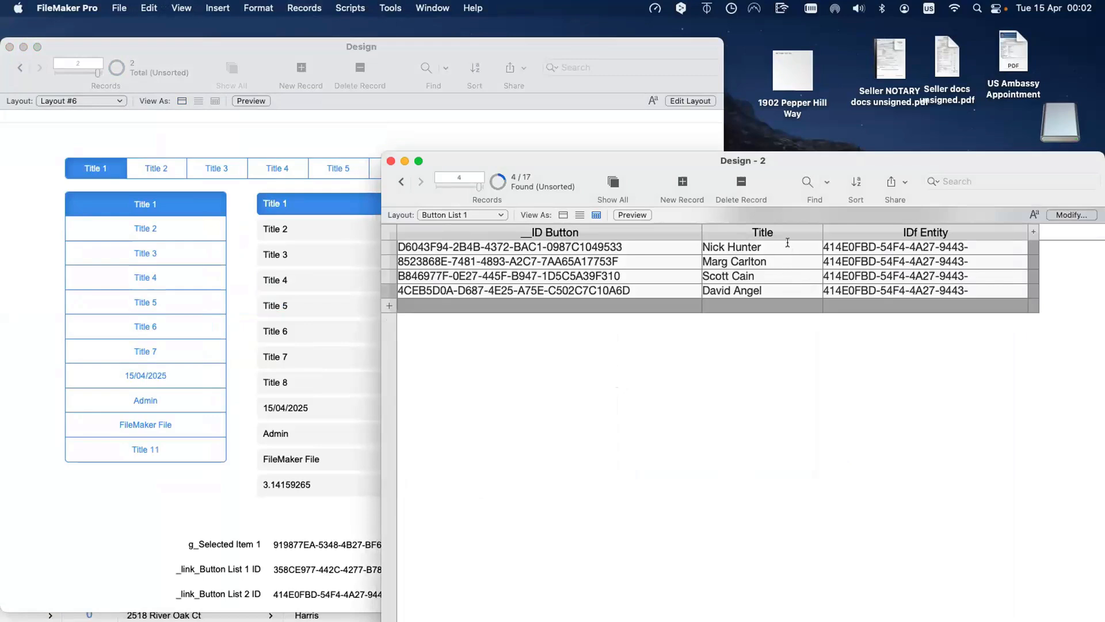
# Step: Replace the four found Title values with the calculated result Quote ( Title ), then view the Design window
pyautogui.click(787, 243)
pyautogui.press('super+equal')
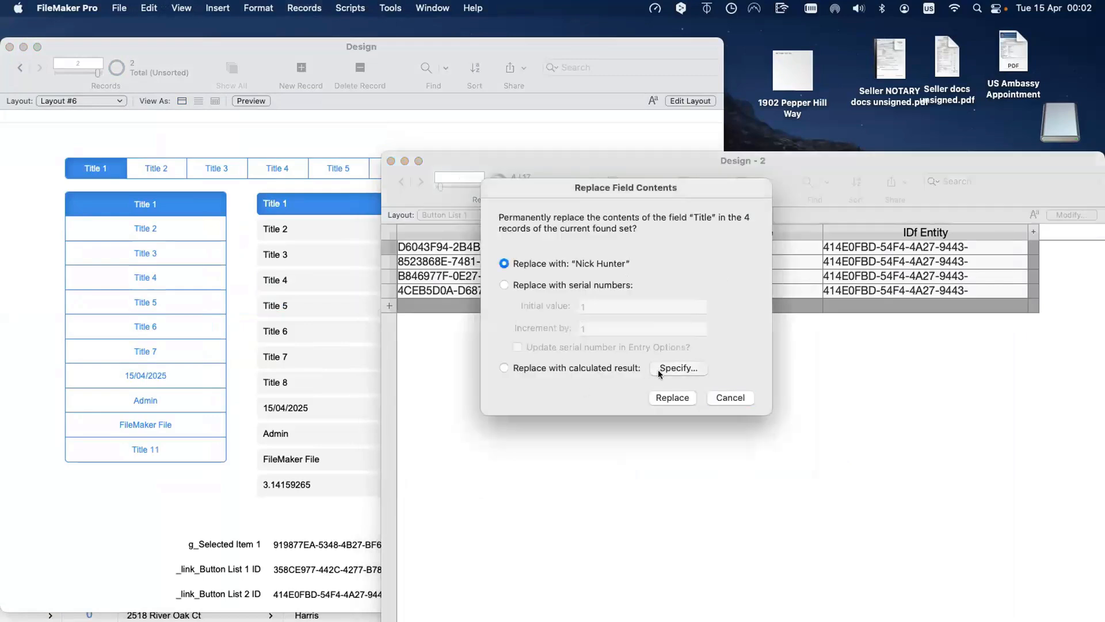
pyautogui.click(658, 370)
pyautogui.write('quote')
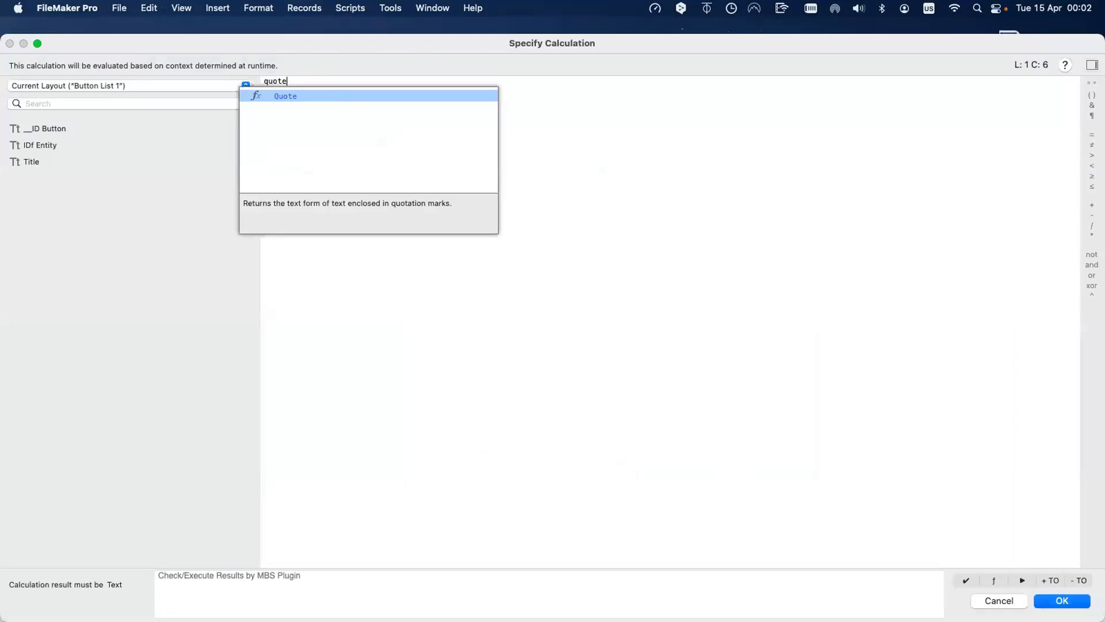
pyautogui.press('Return')
pyautogui.doubleClick(64, 157)
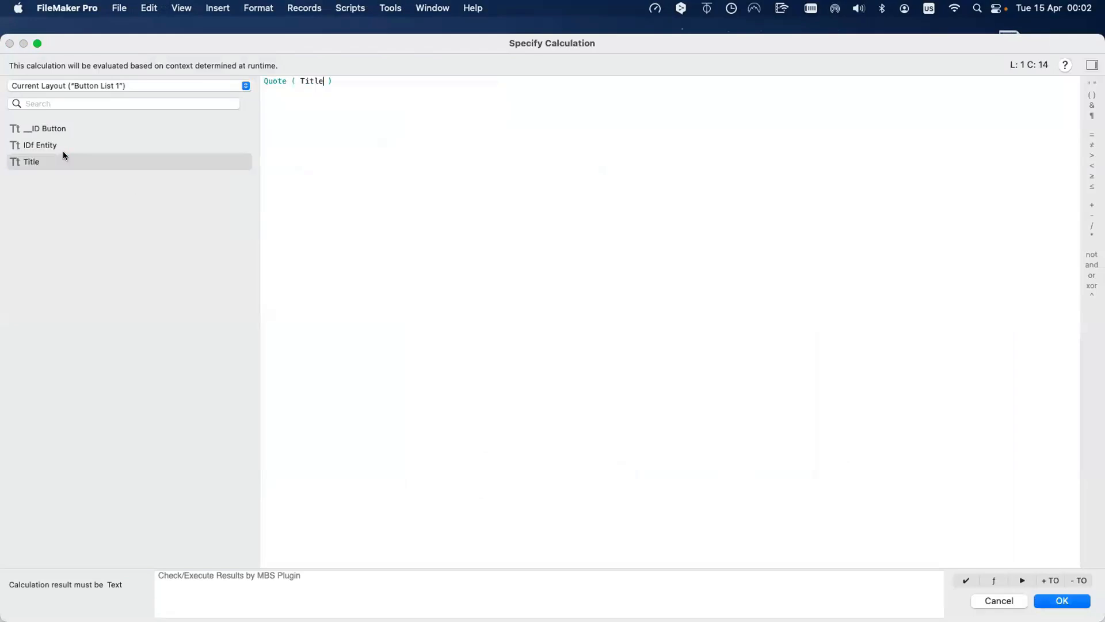
pyautogui.press('KP_Enter')
pyautogui.click(671, 397)
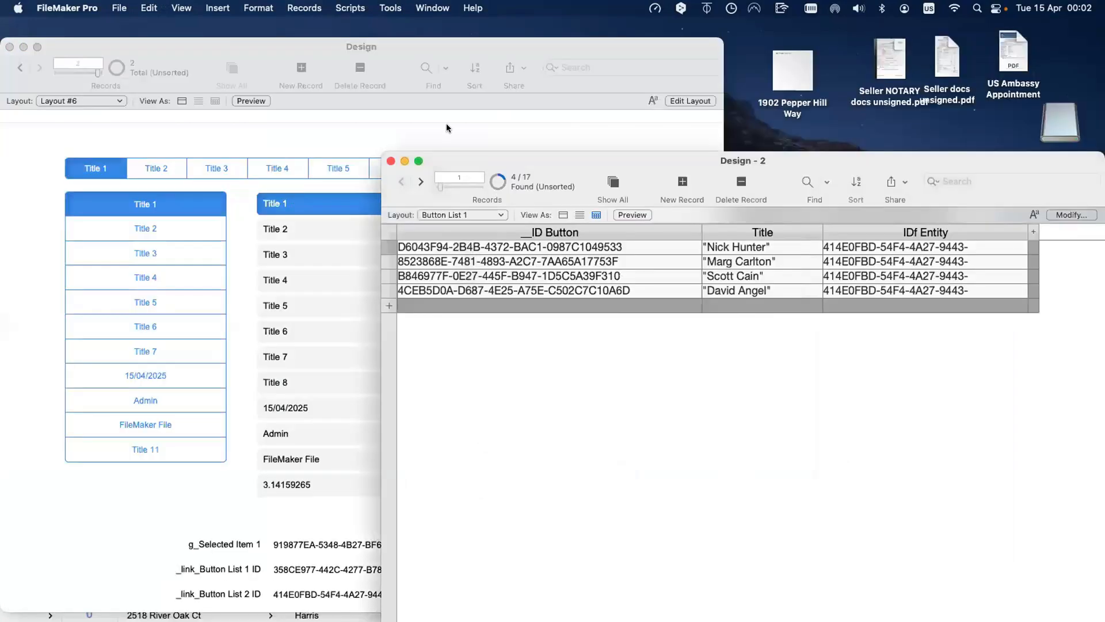
pyautogui.click(500, 130)
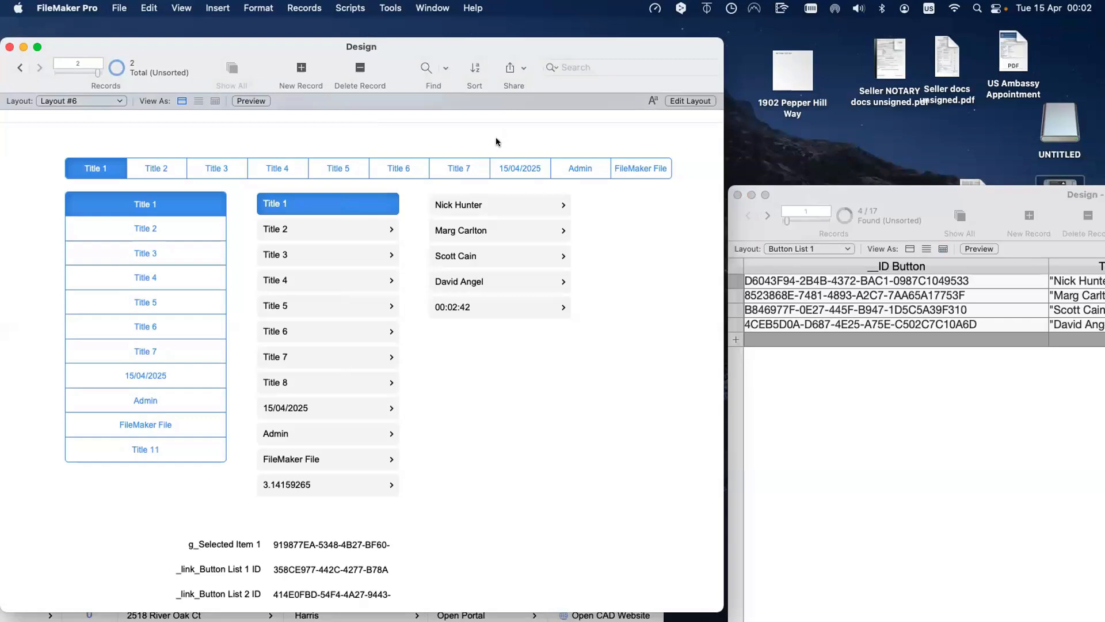
# Step: Test name selections, then check the second portal's row button hide condition in Layout mode
pyautogui.click(484, 204)
pyautogui.click(460, 232)
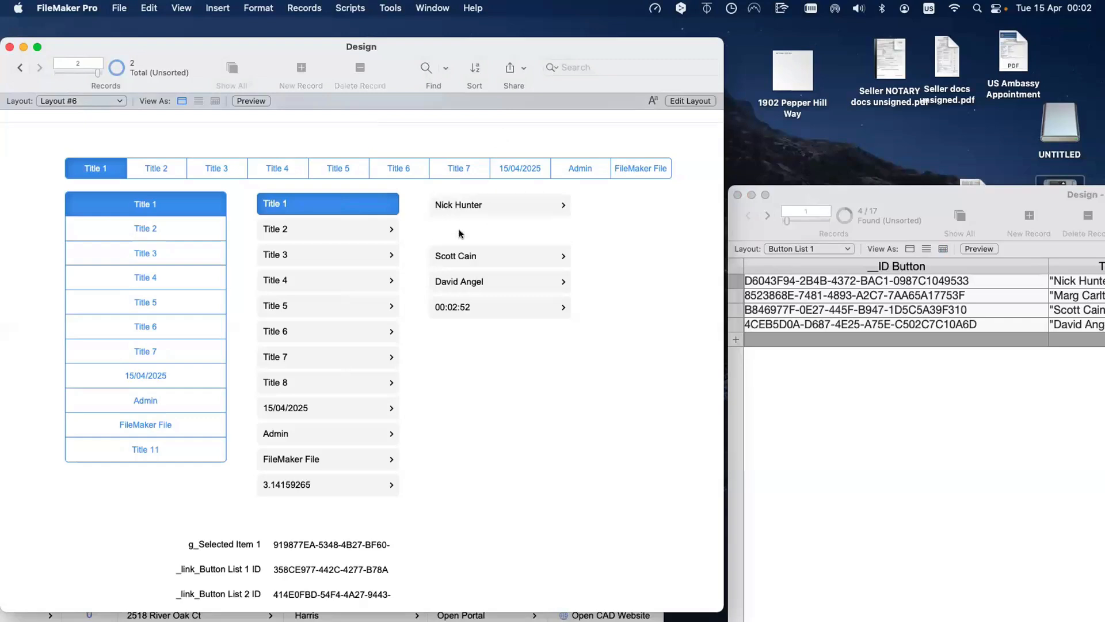
pyautogui.press('super+l')
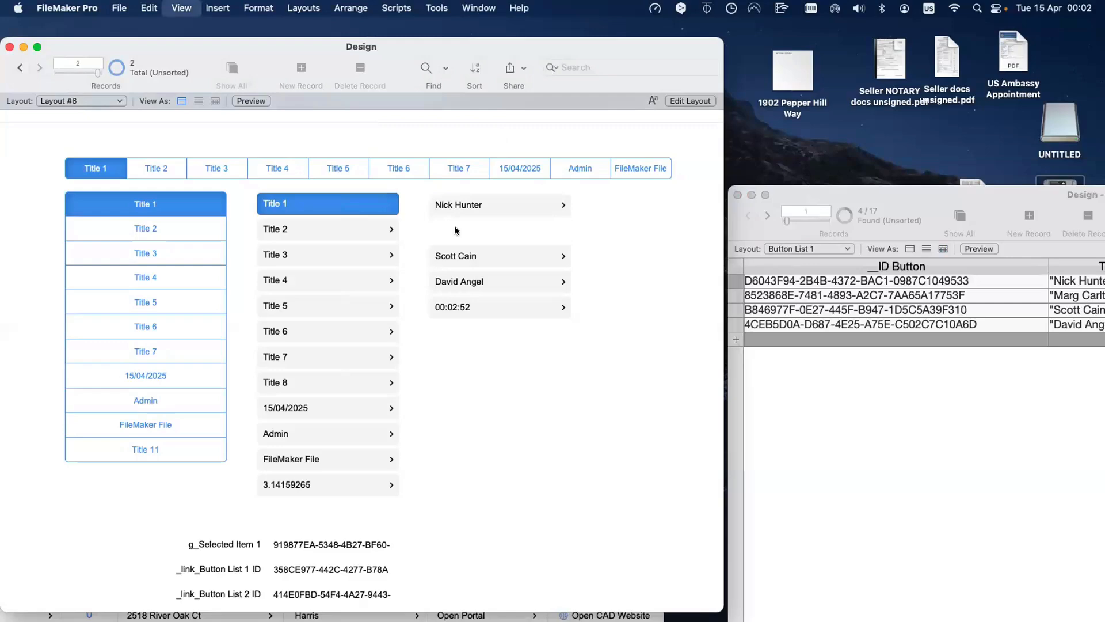
pyautogui.click(765, 209)
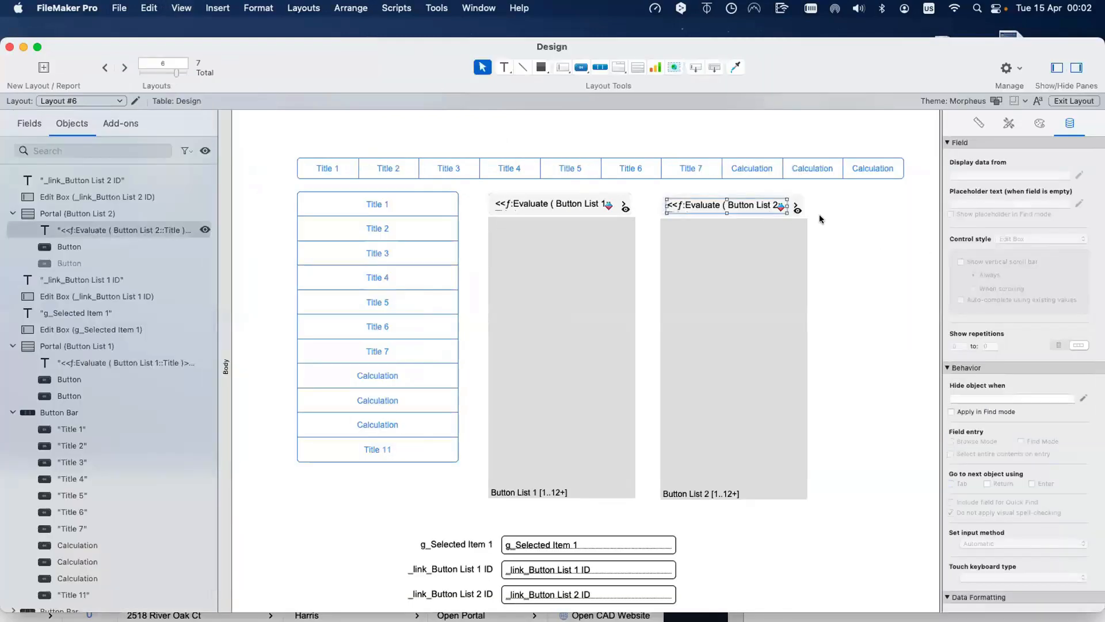
pyautogui.press('Tab')
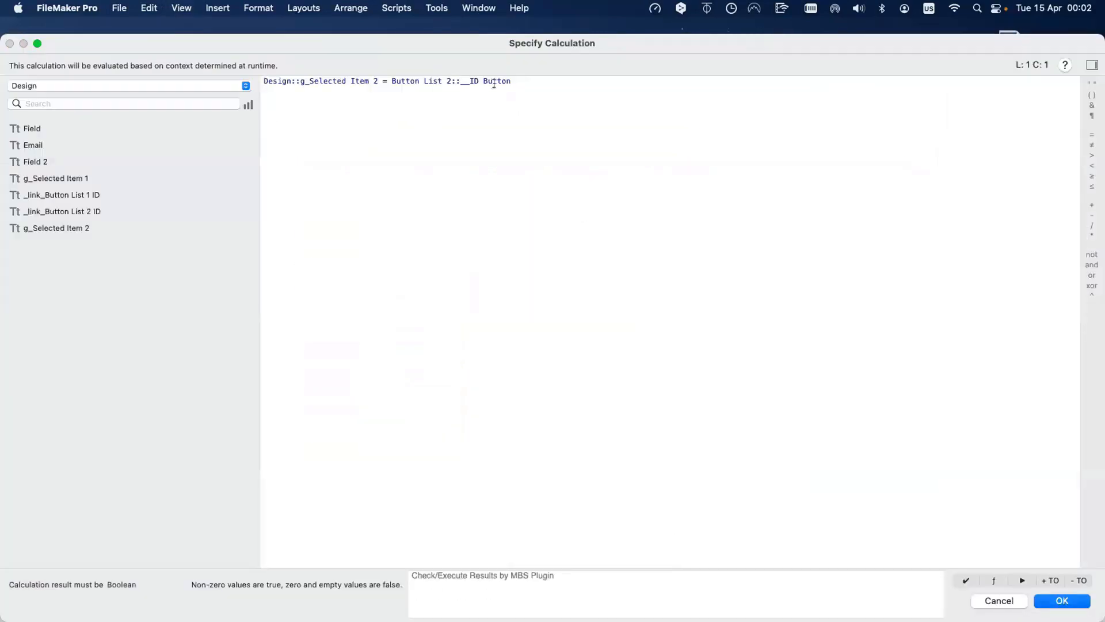
pyautogui.press('Escape')
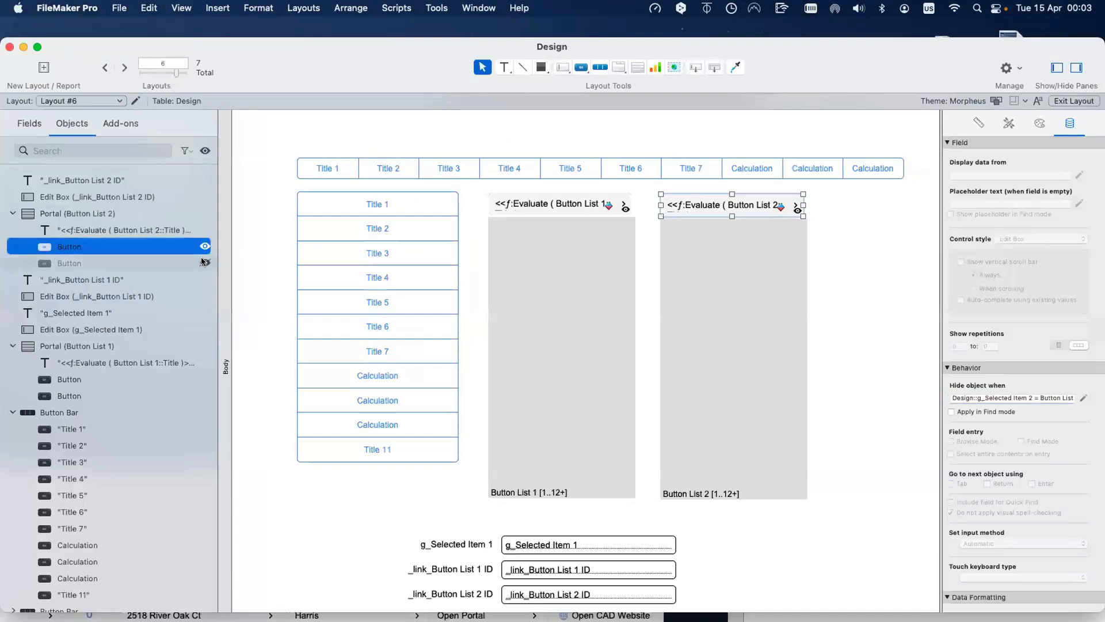
# Step: Change the other row button's hide condition to g_Selected Item 2 and return to Browse mode
pyautogui.click(199, 263)
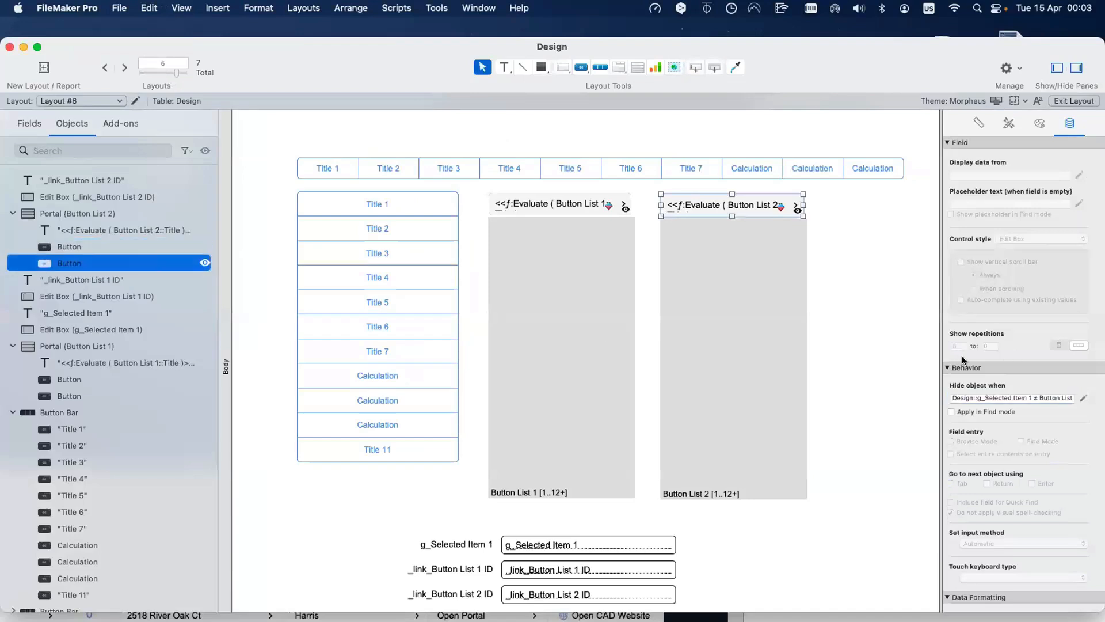
pyautogui.click(1033, 397)
pyautogui.press('BackSpace')
pyautogui.write('2')
pyautogui.click(1084, 399)
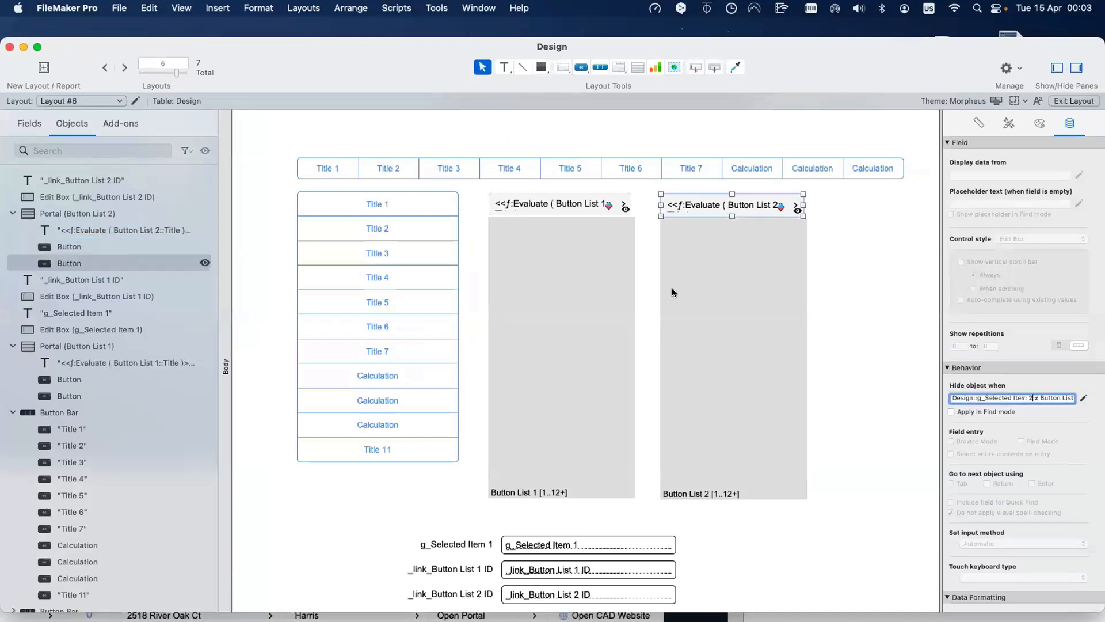
pyautogui.press('Return')
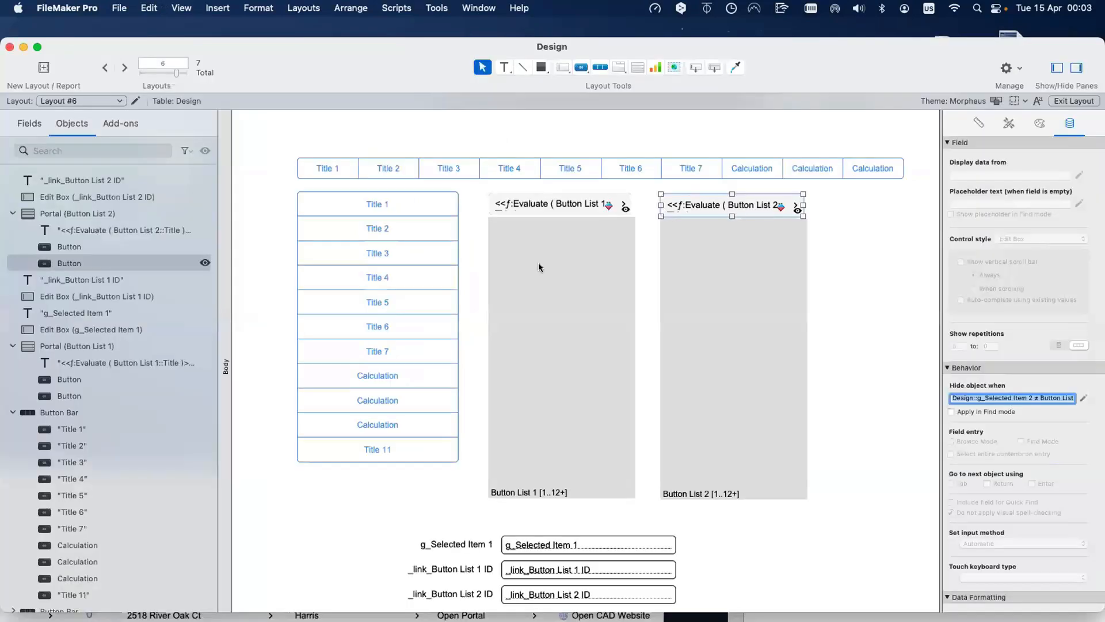
pyautogui.press('super+b')
pyautogui.click(528, 264)
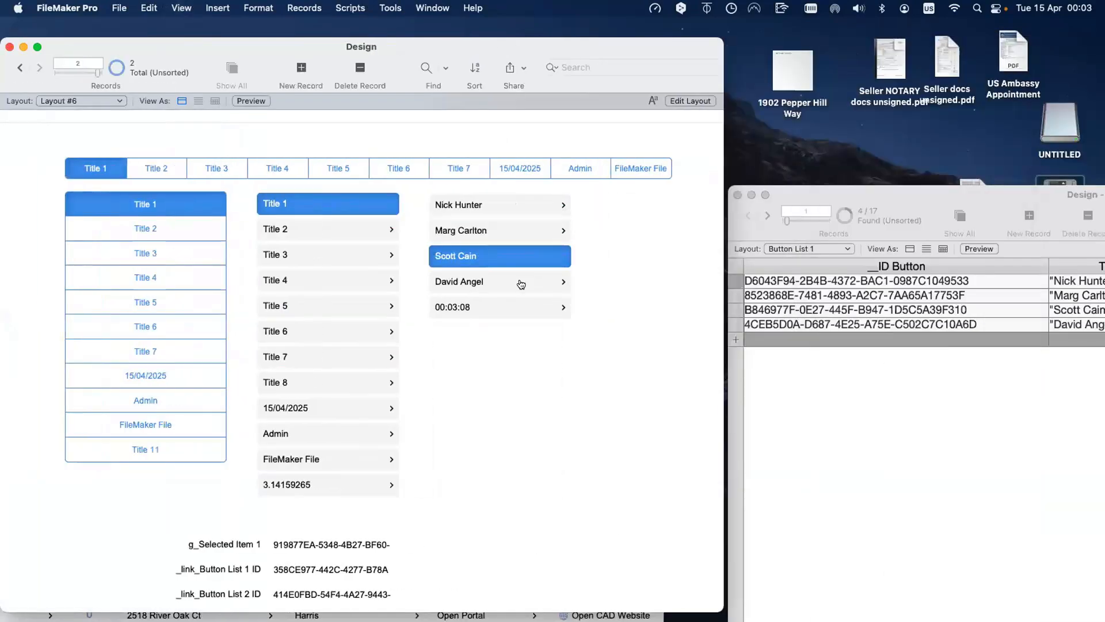
pyautogui.click(520, 285)
pyautogui.click(508, 208)
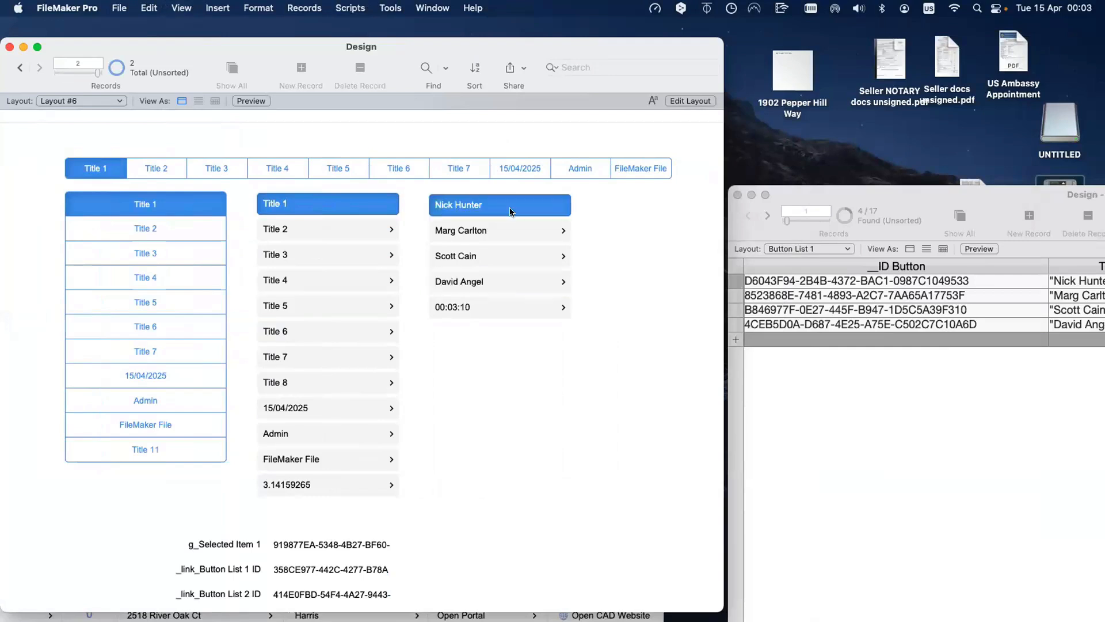
pyautogui.click(316, 233)
pyautogui.click(309, 254)
pyautogui.click(442, 238)
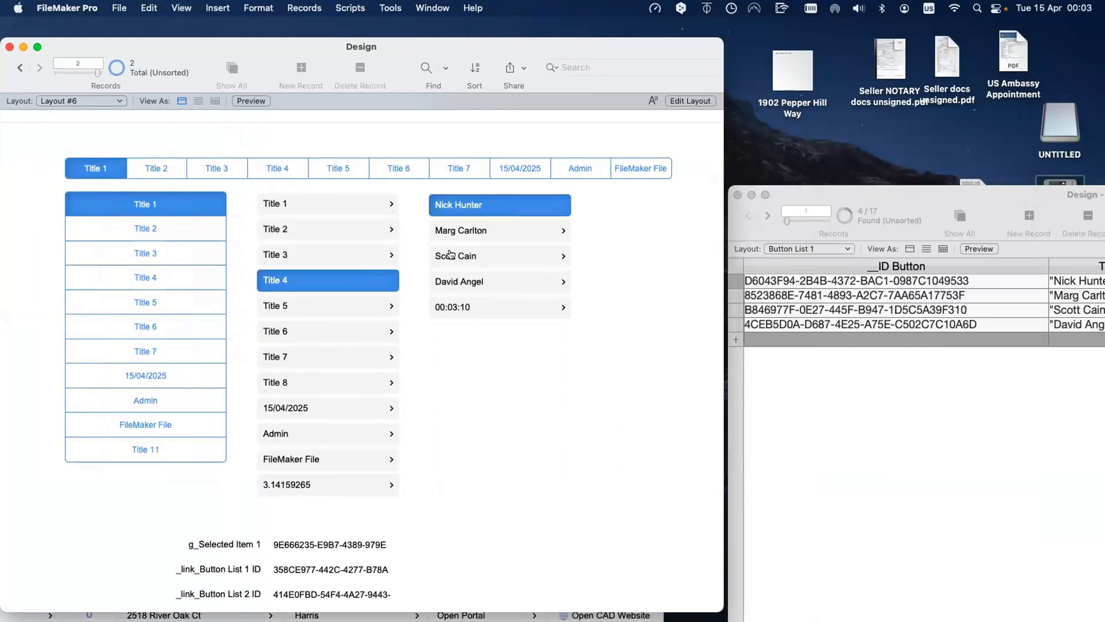
pyautogui.click(449, 252)
pyautogui.click(458, 277)
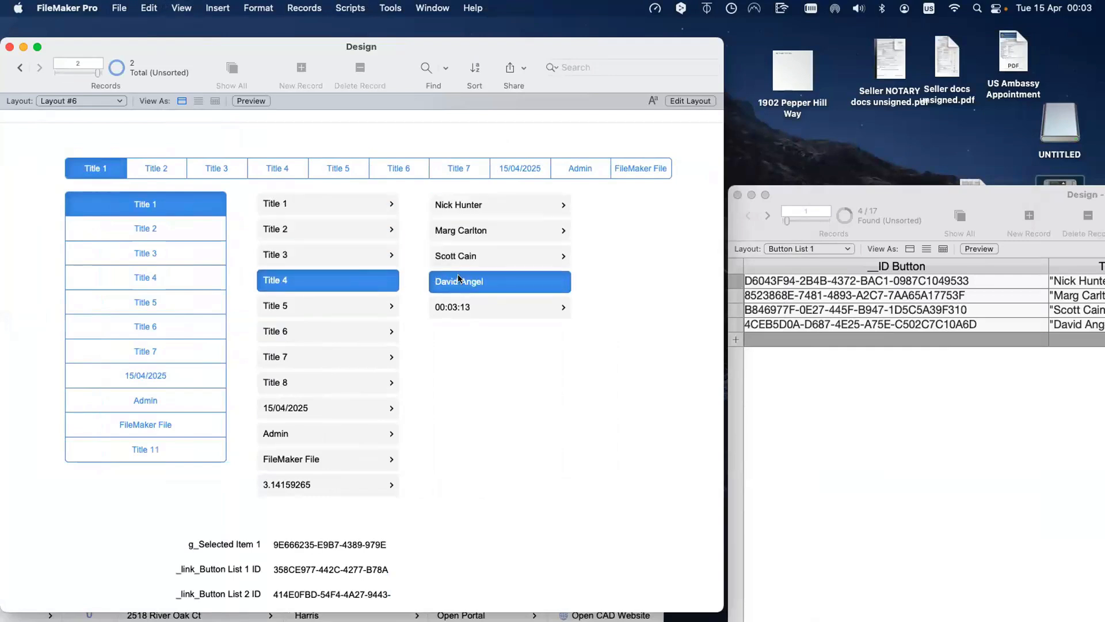
# Step: Show all 17 button records in Design - 2 and place the window beside the layout
pyautogui.moveTo(947, 201); pyautogui.dragTo(594, 140)
pyautogui.click(602, 150)
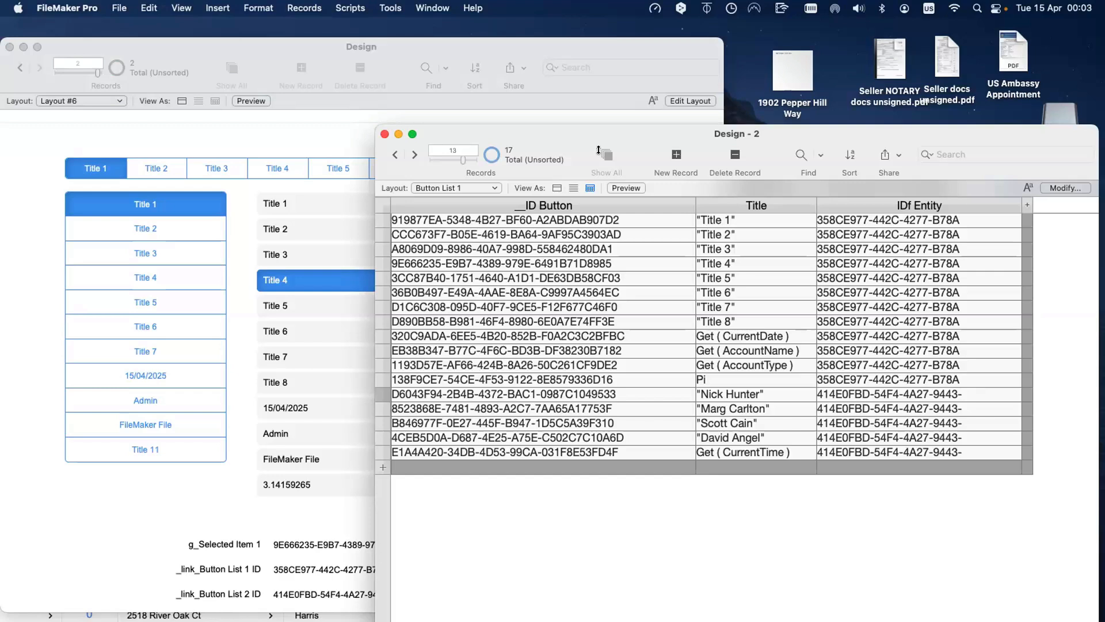
pyautogui.moveTo(627, 216); pyautogui.dragTo(387, 215)
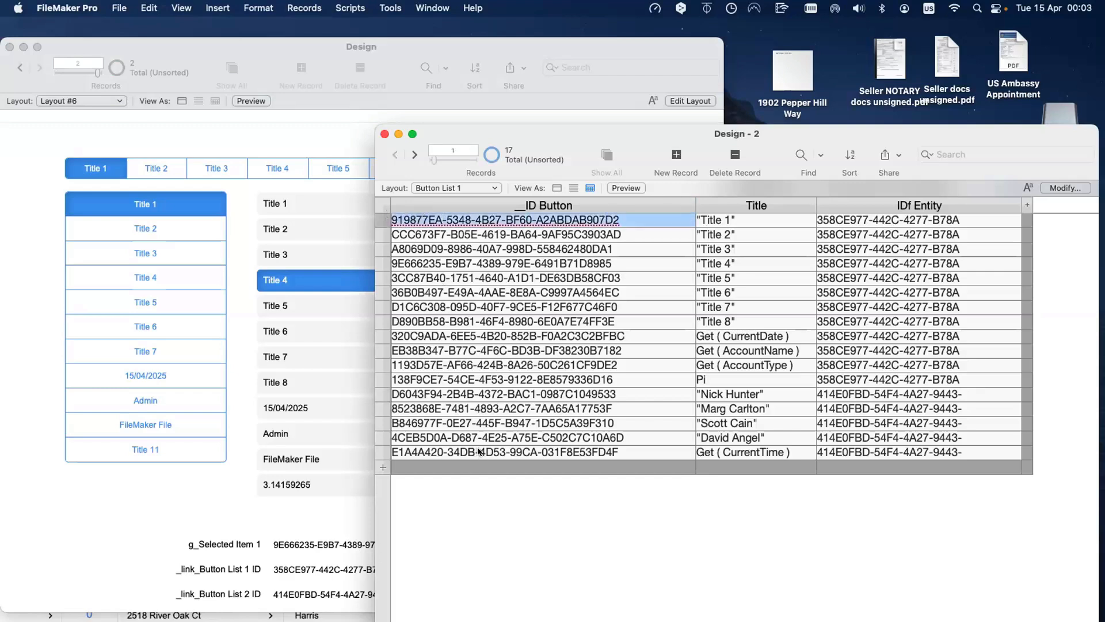
pyautogui.moveTo(528, 134); pyautogui.dragTo(740, 166)
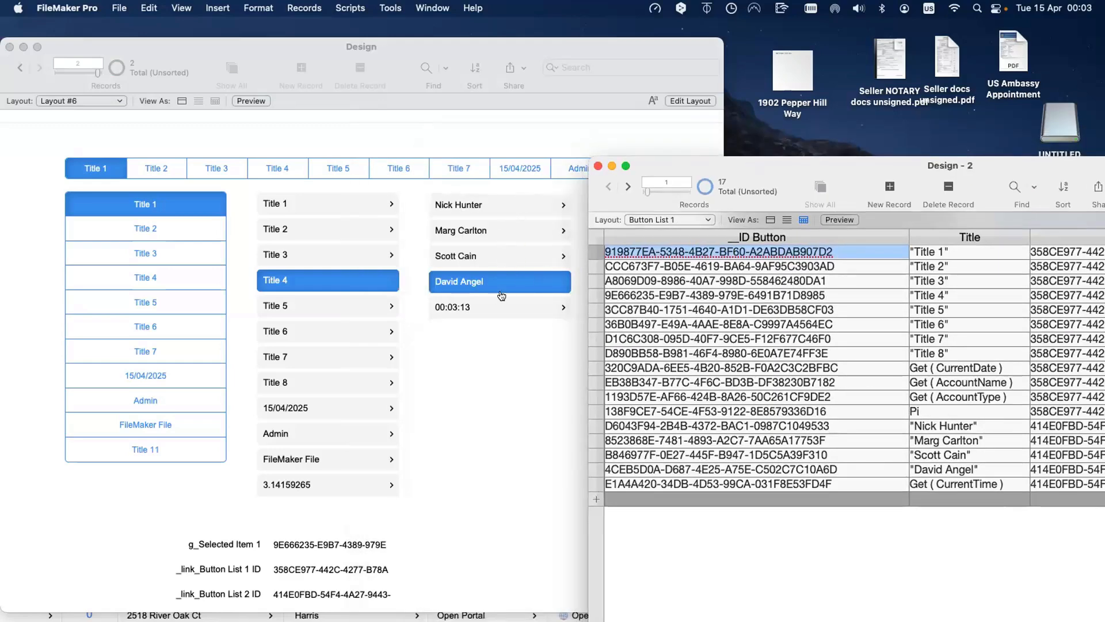
pyautogui.moveTo(767, 165); pyautogui.dragTo(388, 165)
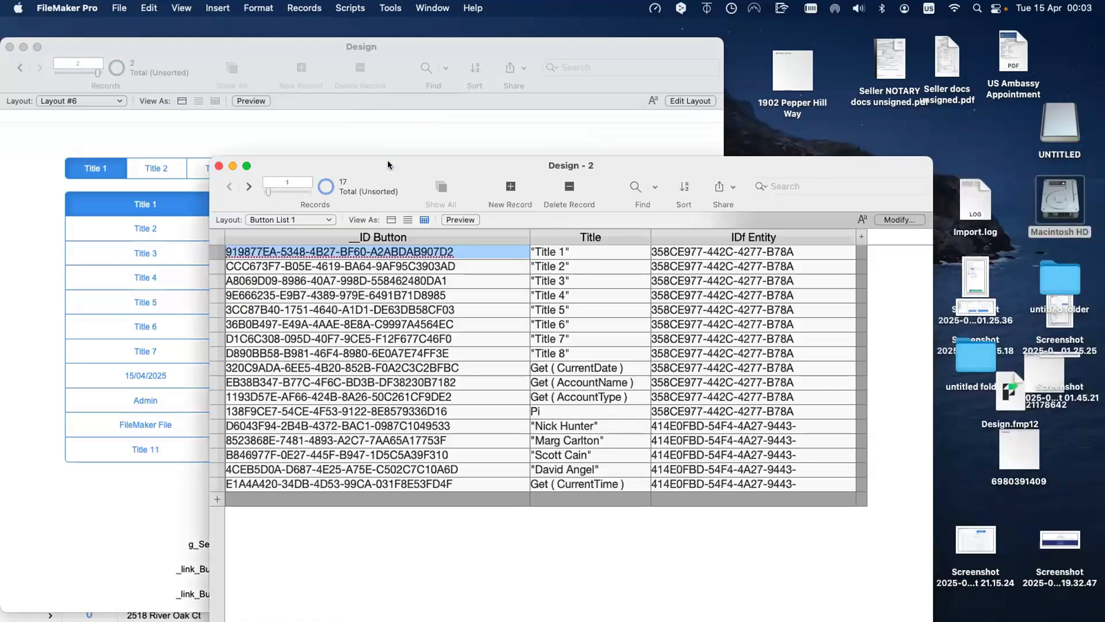
pyautogui.click(794, 251)
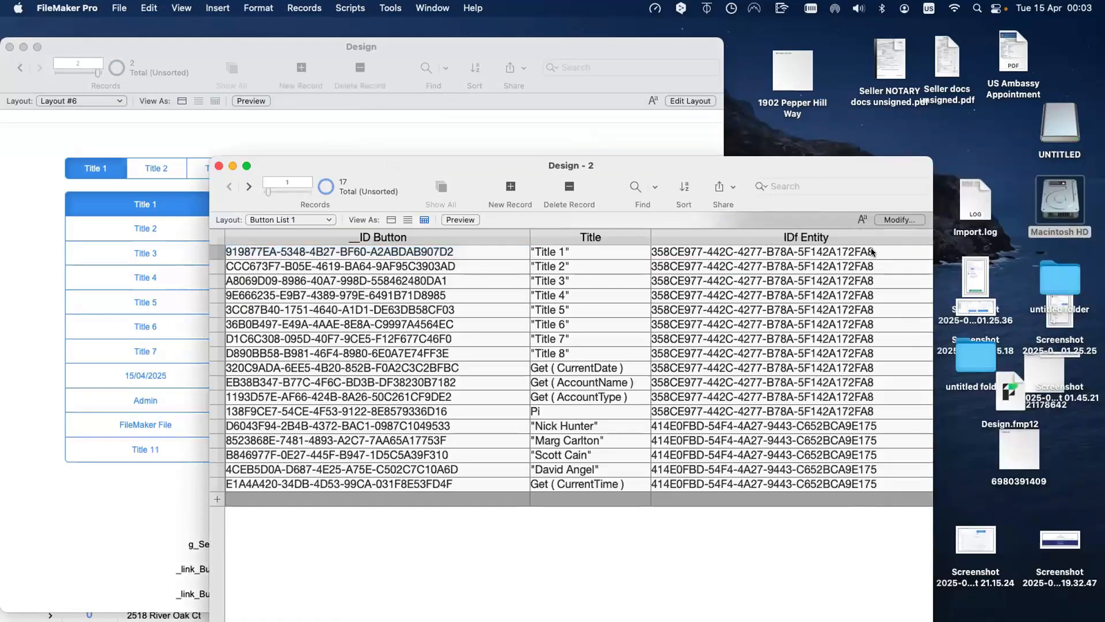
pyautogui.moveTo(748, 161); pyautogui.dragTo(878, 141)
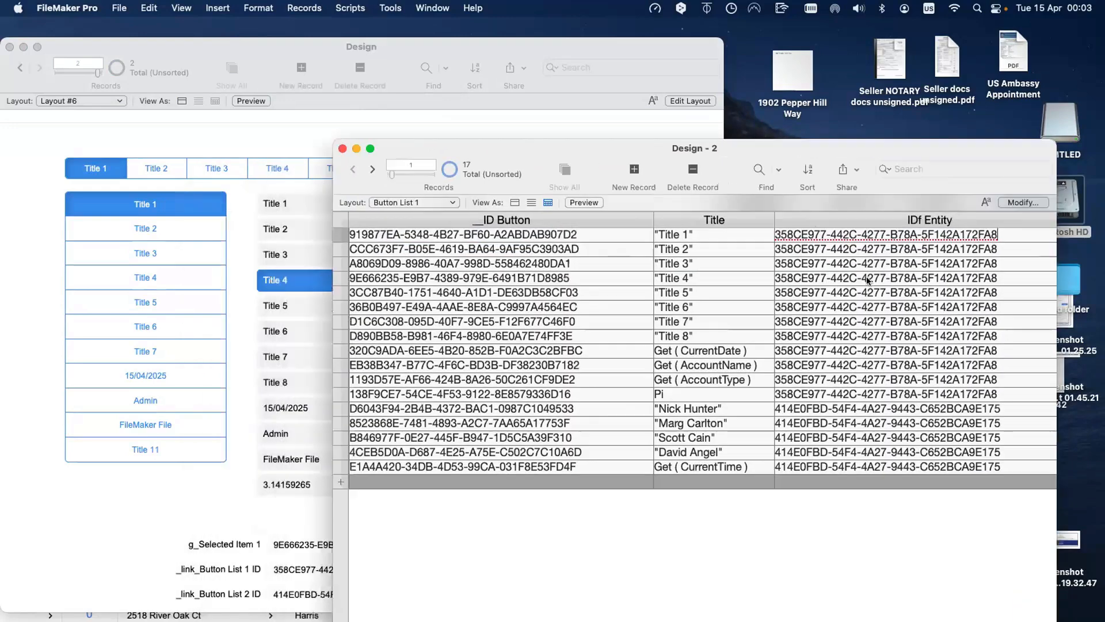
pyautogui.moveTo(688, 148); pyautogui.dragTo(812, 147)
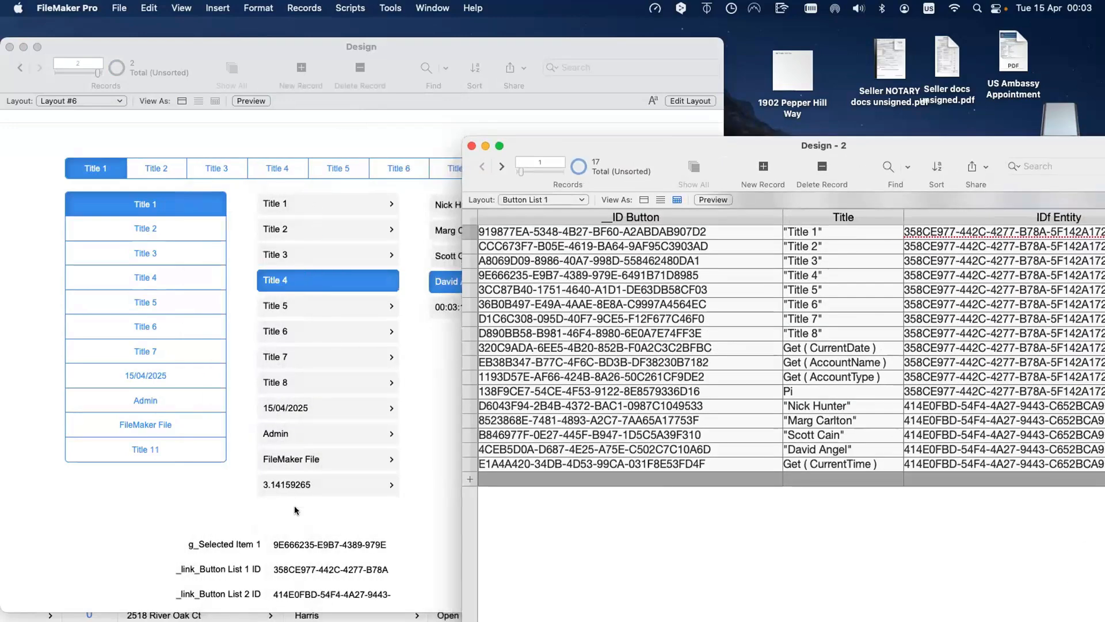
# Step: Bring the Design window in front of Design - 2 and switch it to Layout mode
pyautogui.click(409, 459)
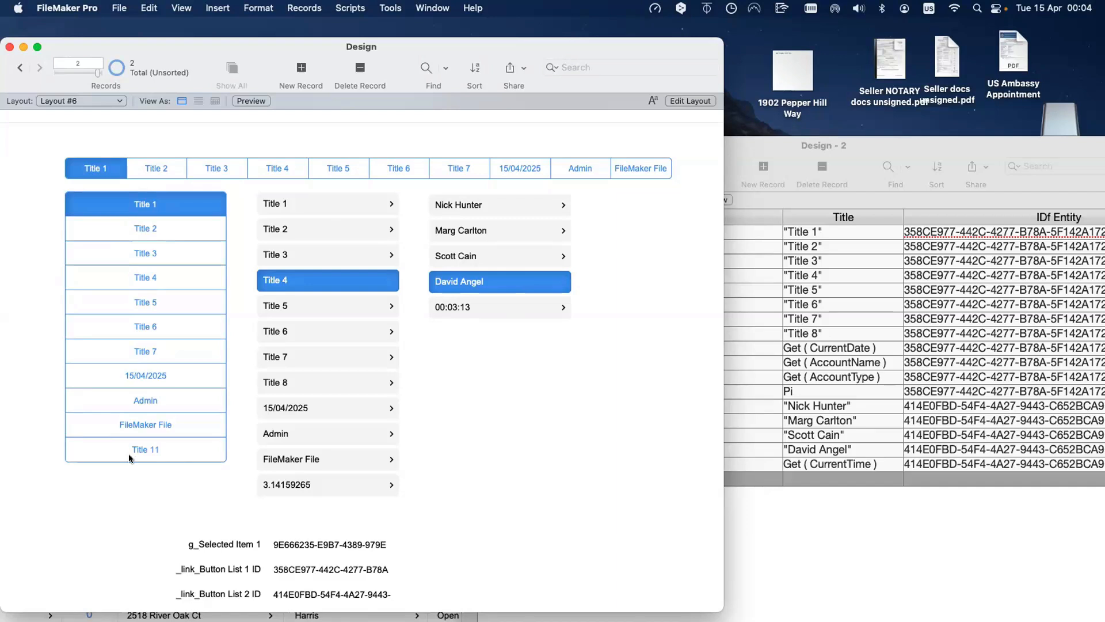
pyautogui.press('super+l')
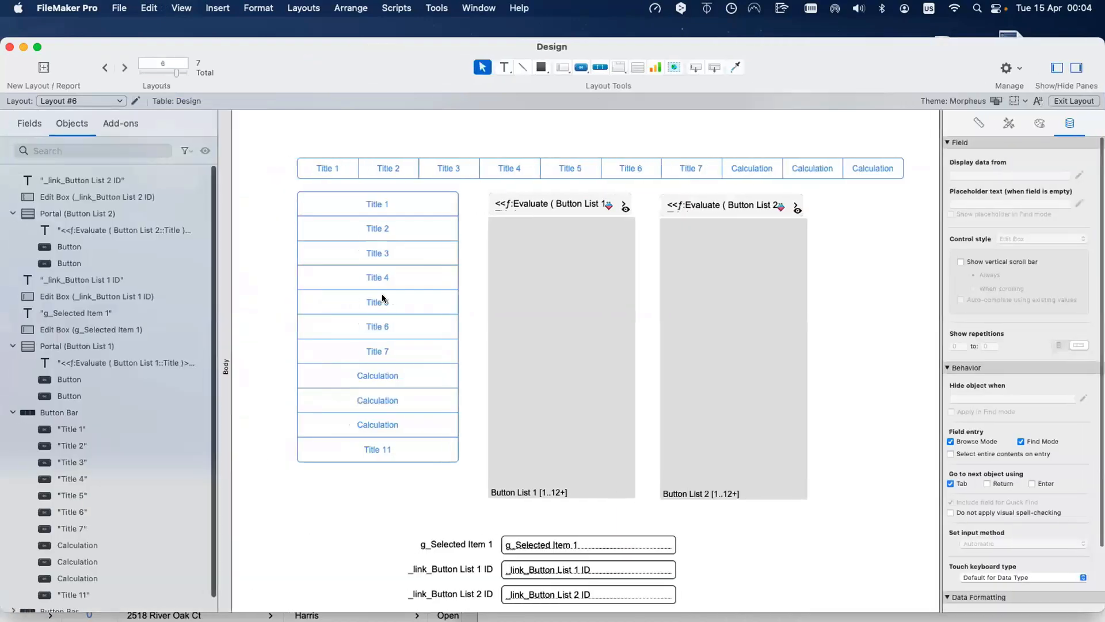
pyautogui.click(390, 305)
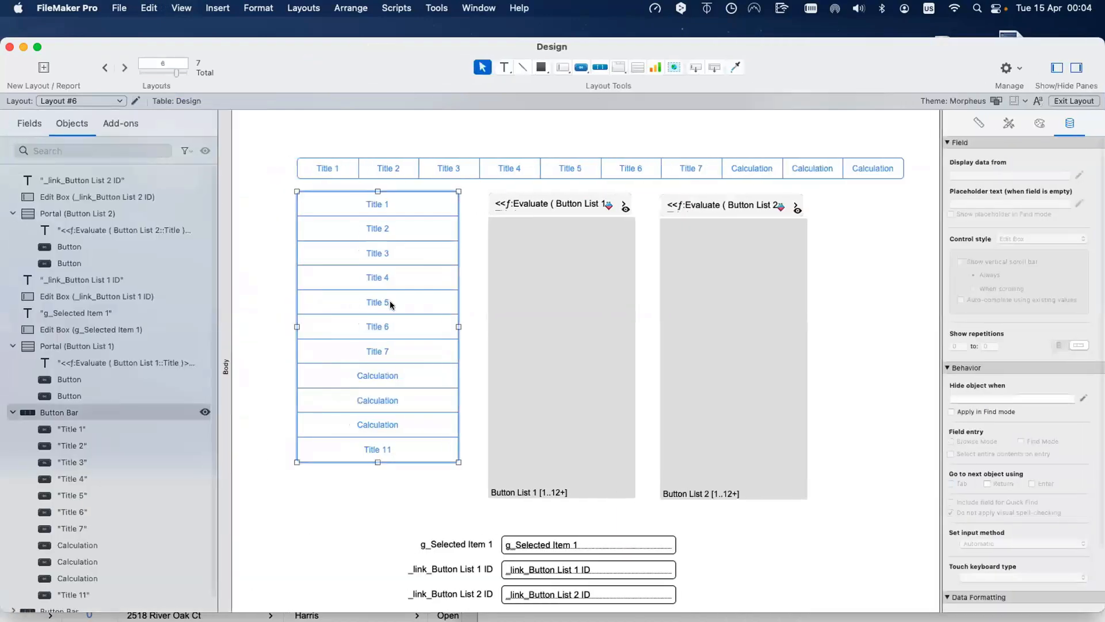
pyautogui.doubleClick(390, 305)
pyautogui.click(539, 406)
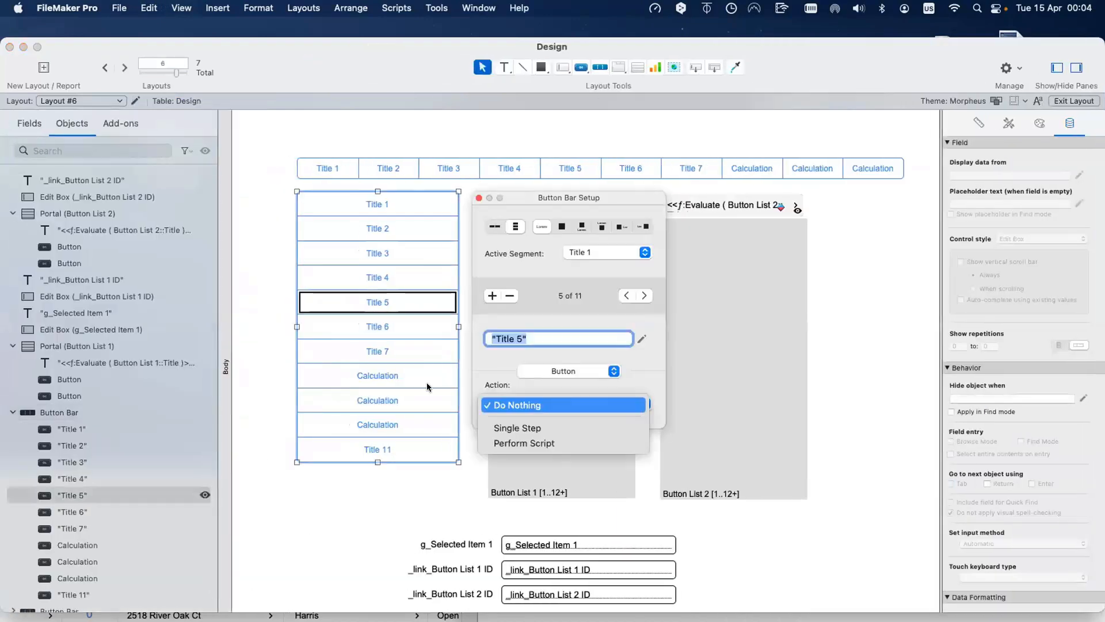
pyautogui.click(427, 387)
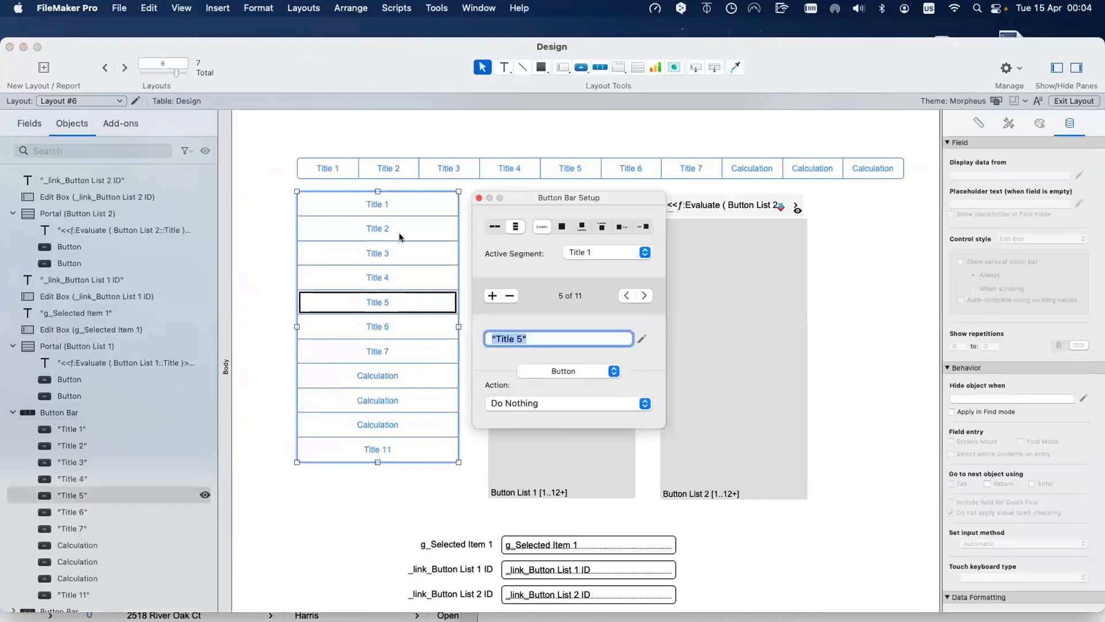
pyautogui.click(271, 188)
pyautogui.press('super+b')
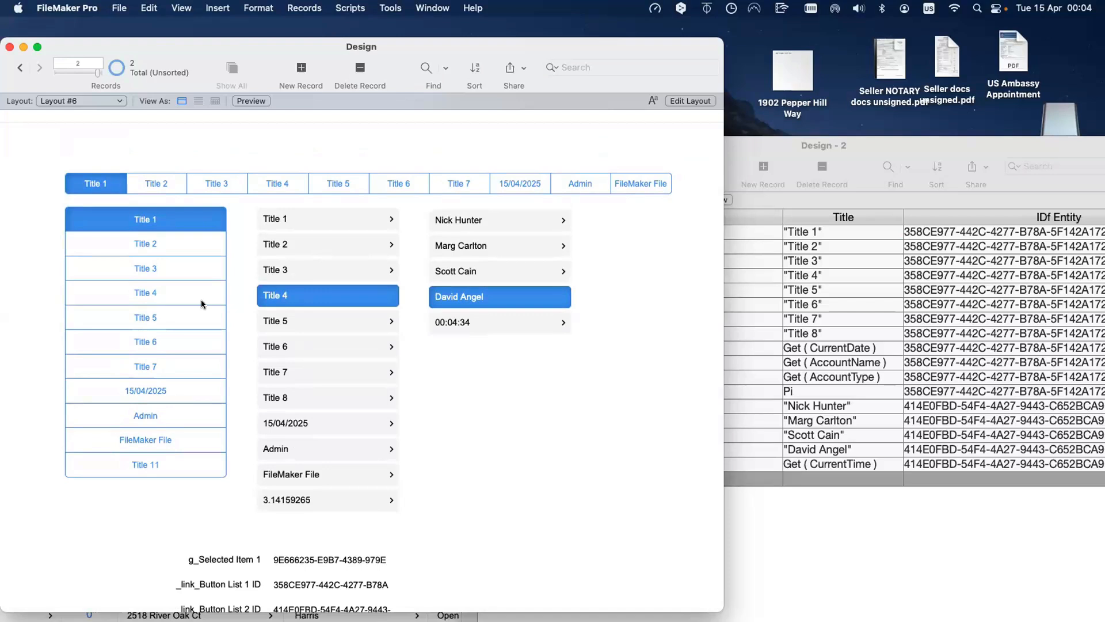
# Step: Look through the Design 2 and Tab Slide Control layouts, viewing Tab 2, Tab 3 and the Tab 2.2 panel
pyautogui.click(112, 101)
pyautogui.click(99, 46)
pyautogui.click(91, 103)
pyautogui.click(89, 115)
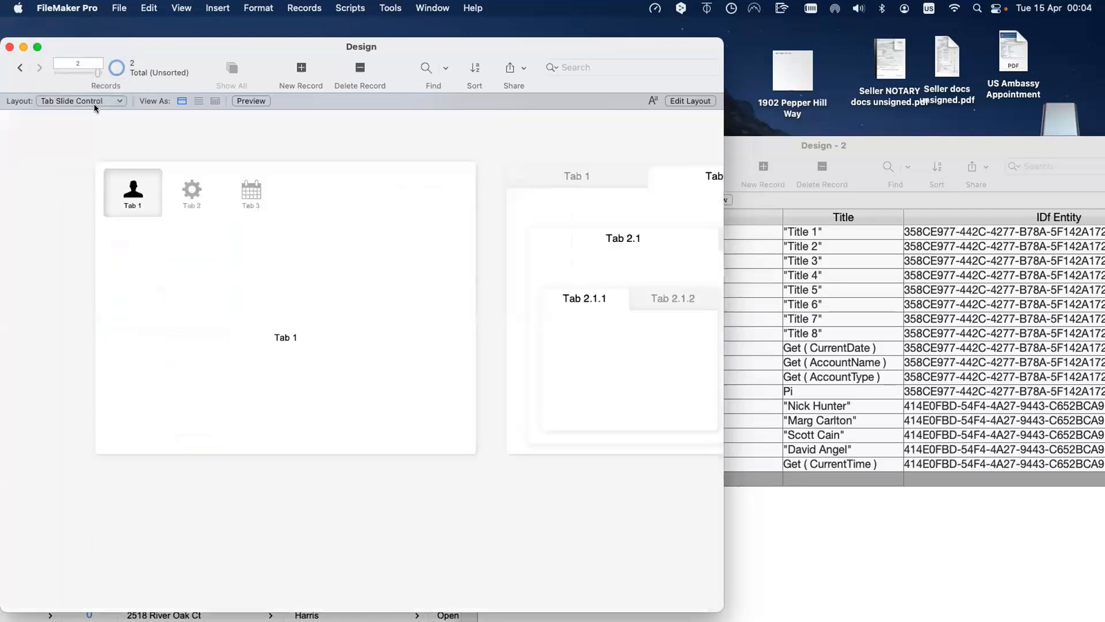
pyautogui.click(94, 101)
pyautogui.click(178, 181)
pyautogui.click(247, 197)
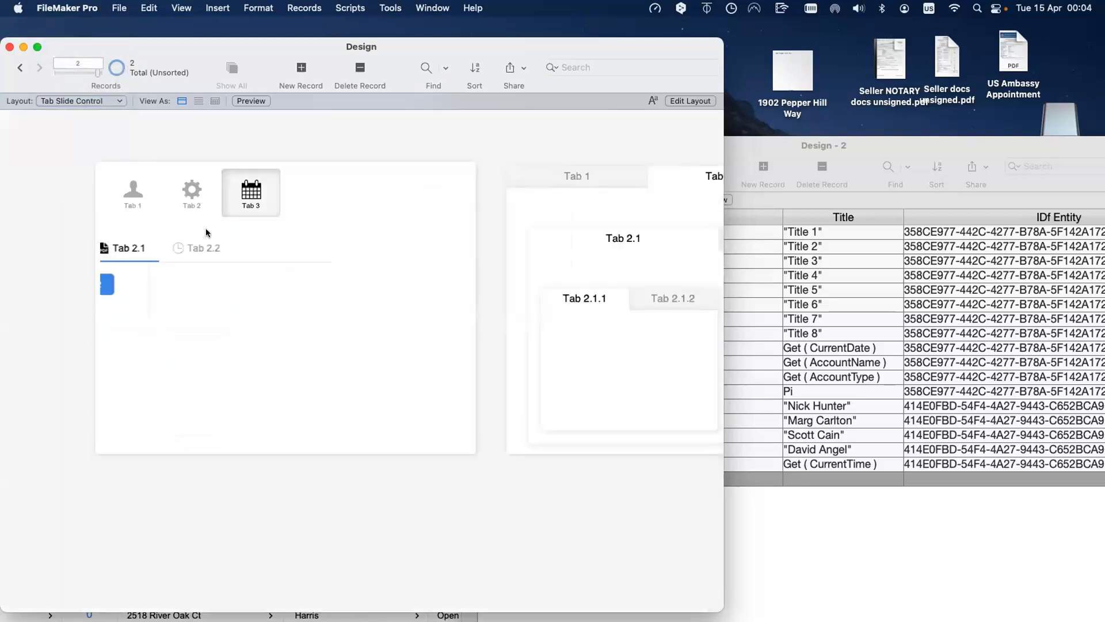
pyautogui.click(202, 209)
pyautogui.click(318, 249)
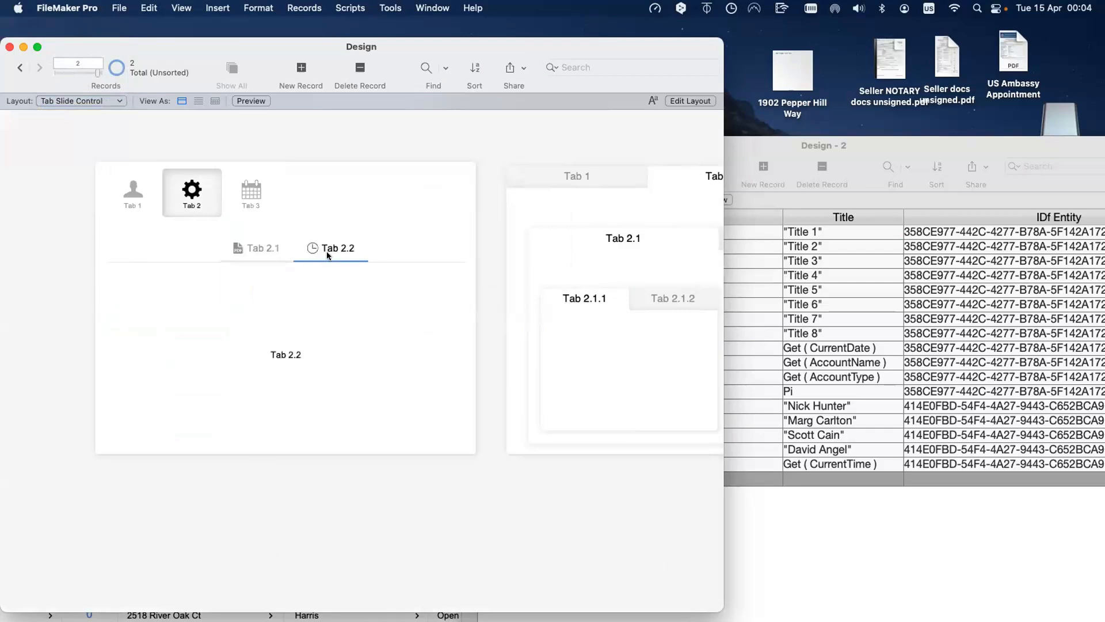
# Step: View the Button List 1 table layout, then go back to Layout #6
pyautogui.click(92, 101)
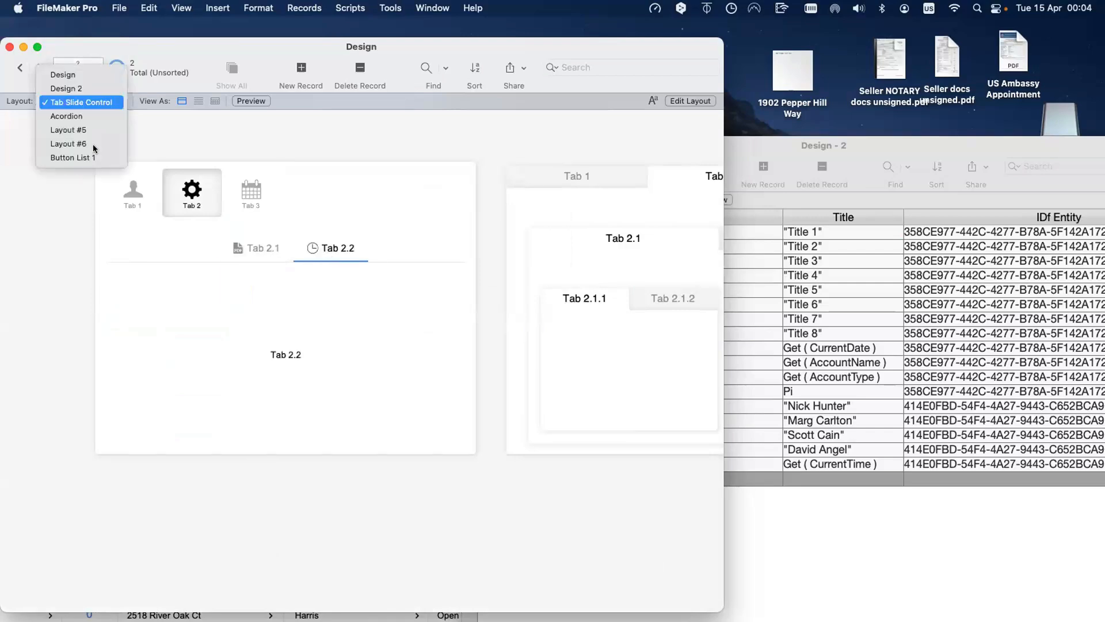
pyautogui.press('Return')
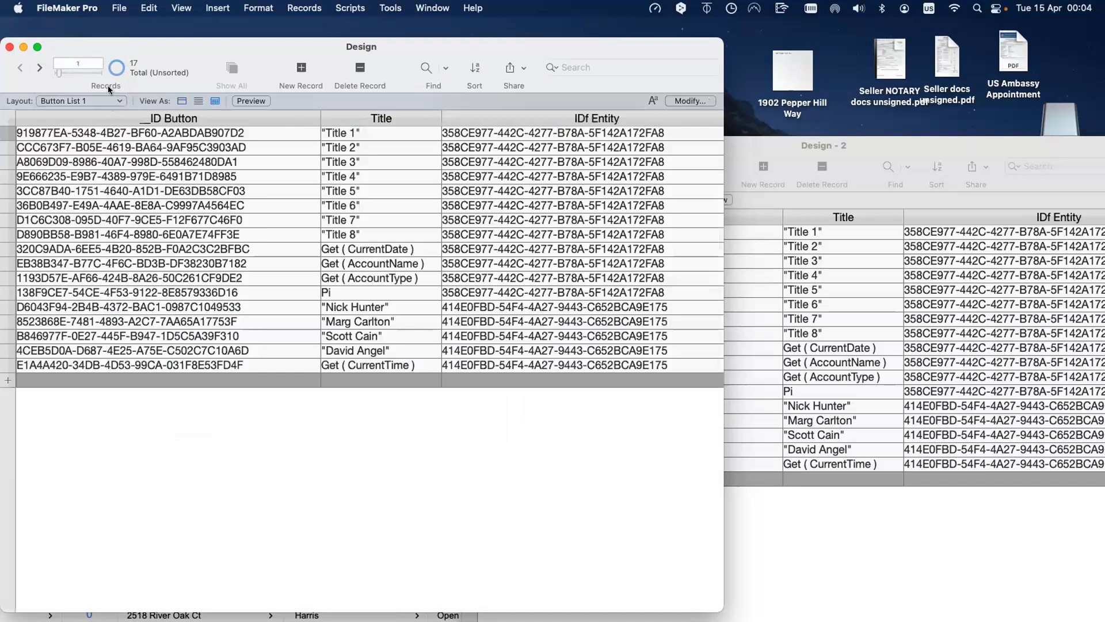
pyautogui.click(108, 99)
pyautogui.click(108, 88)
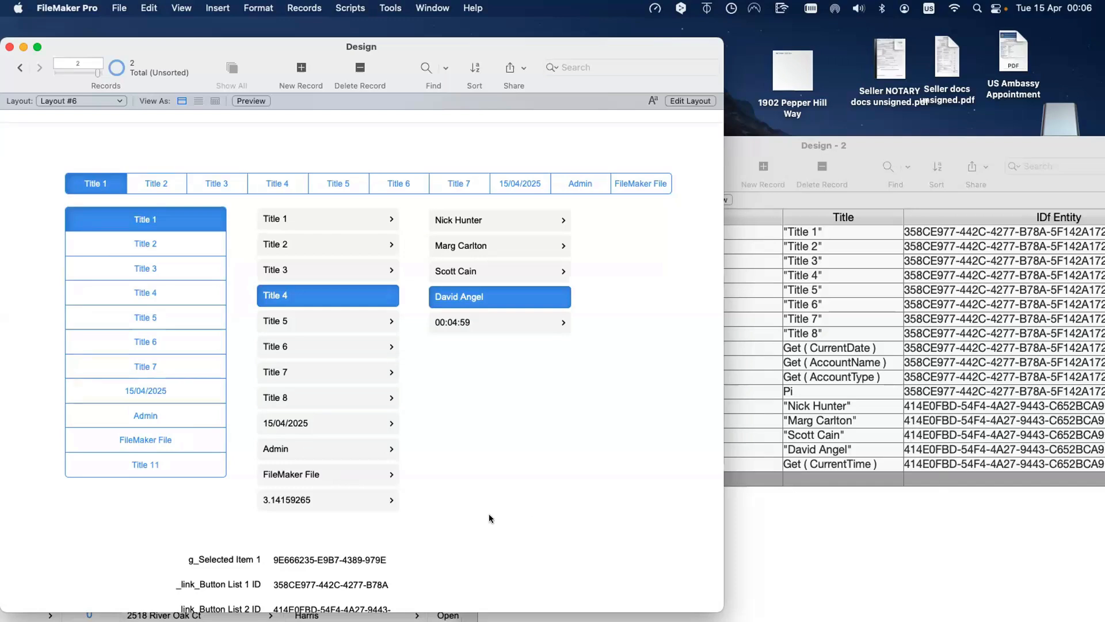
pyautogui.scroll(-2, 484, 488)
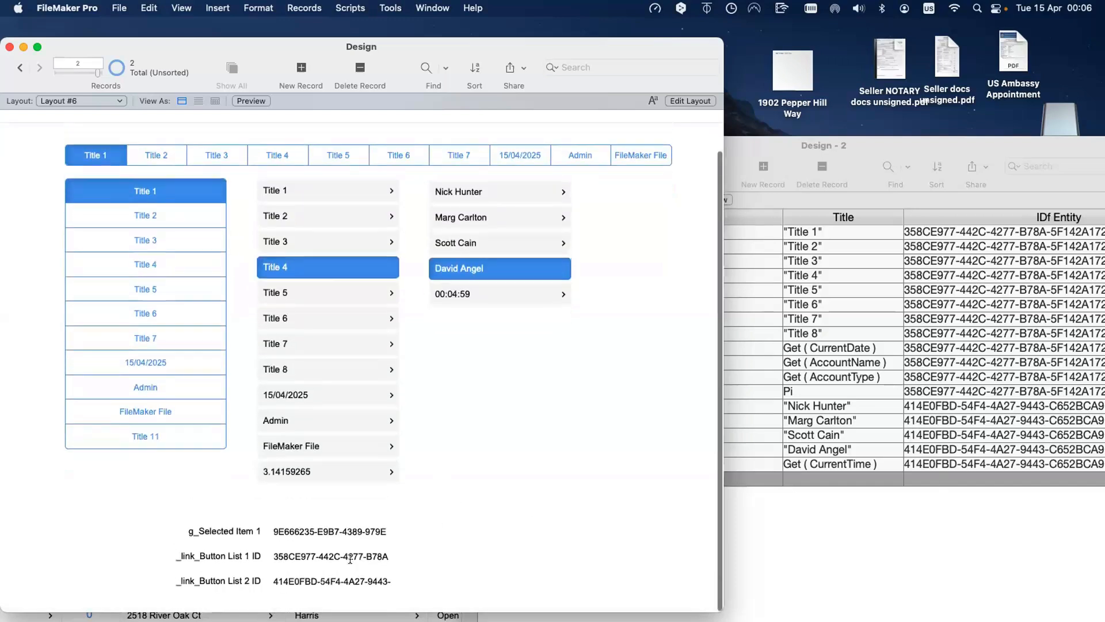
pyautogui.click(348, 559)
pyautogui.click(357, 582)
pyautogui.click(367, 555)
pyautogui.click(506, 505)
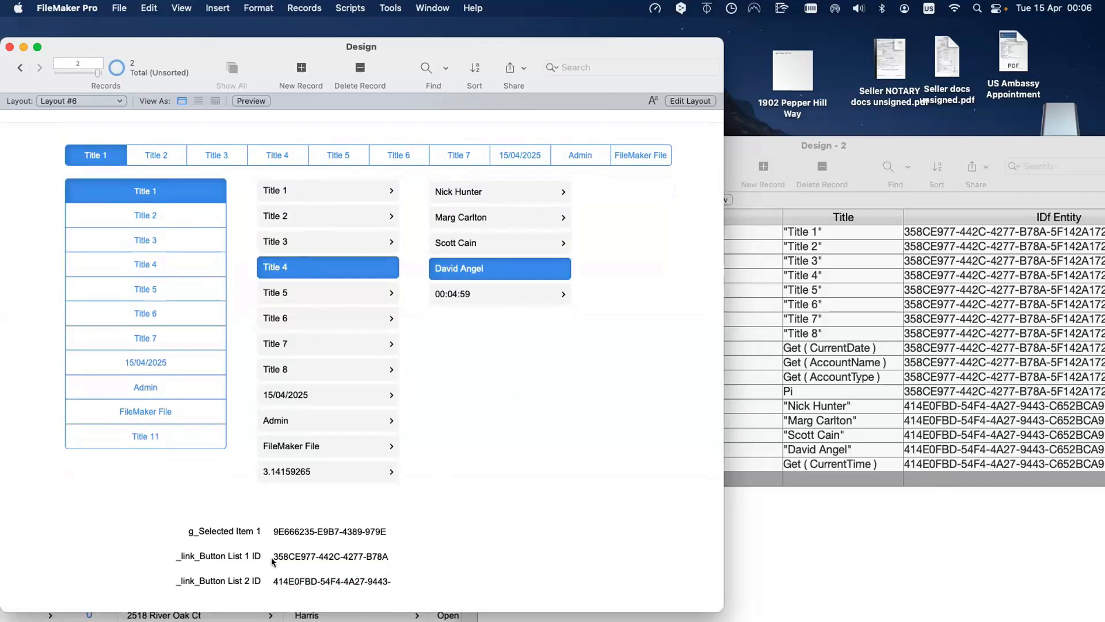
pyautogui.click(293, 555)
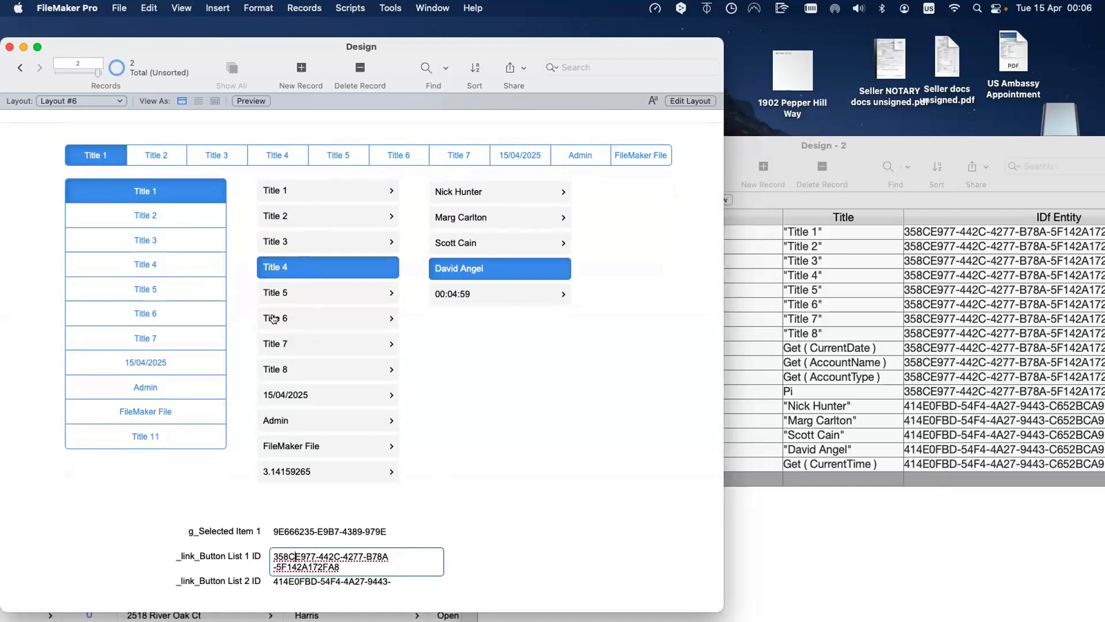
pyautogui.click(312, 580)
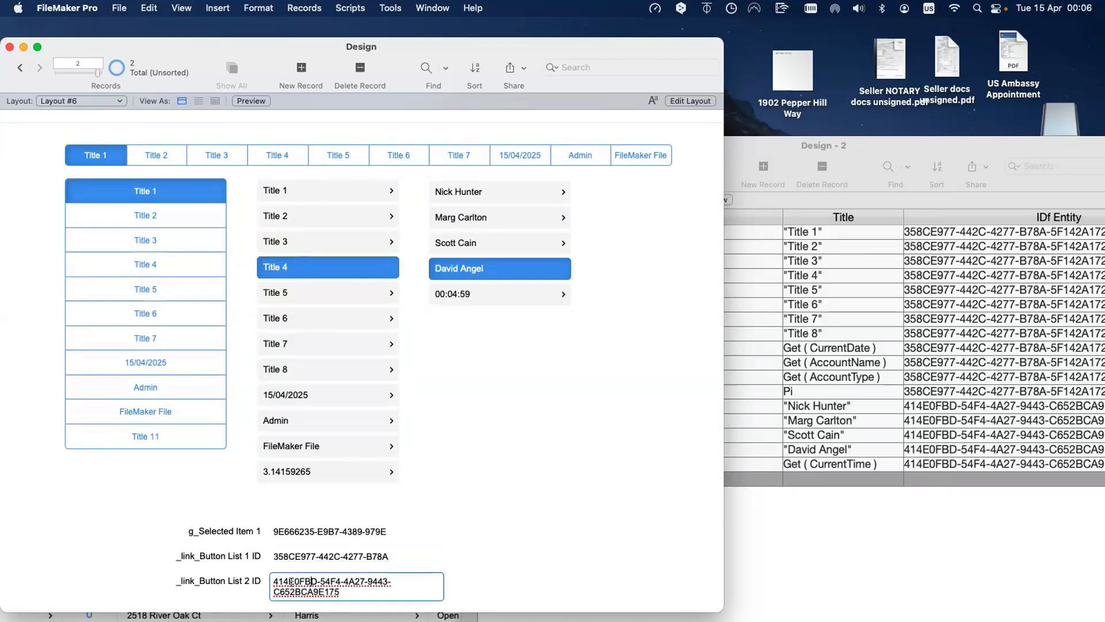
pyautogui.click(457, 511)
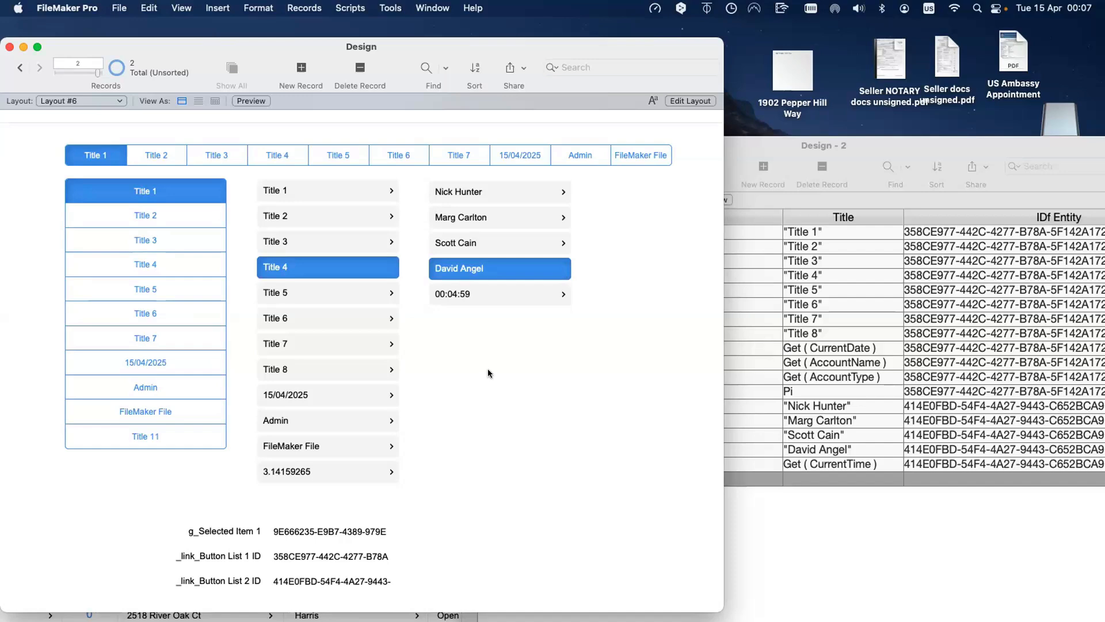
pyautogui.moveTo(771, 137); pyautogui.dragTo(520, 128)
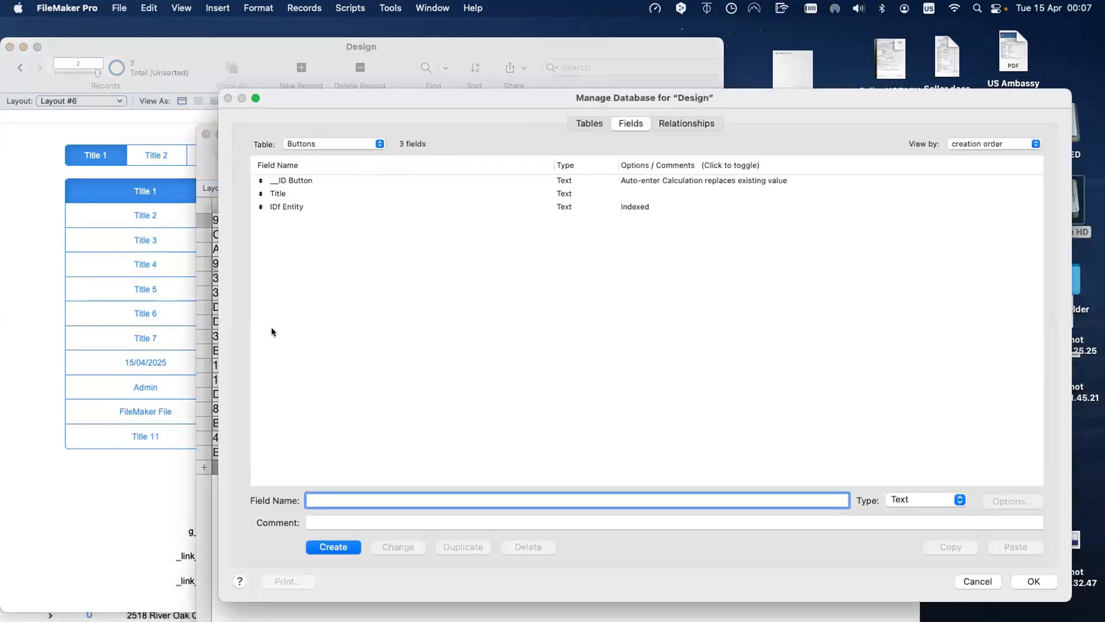
# Step: Add a Number field named # to the Buttons table and close Manage Database
pyautogui.click(337, 139)
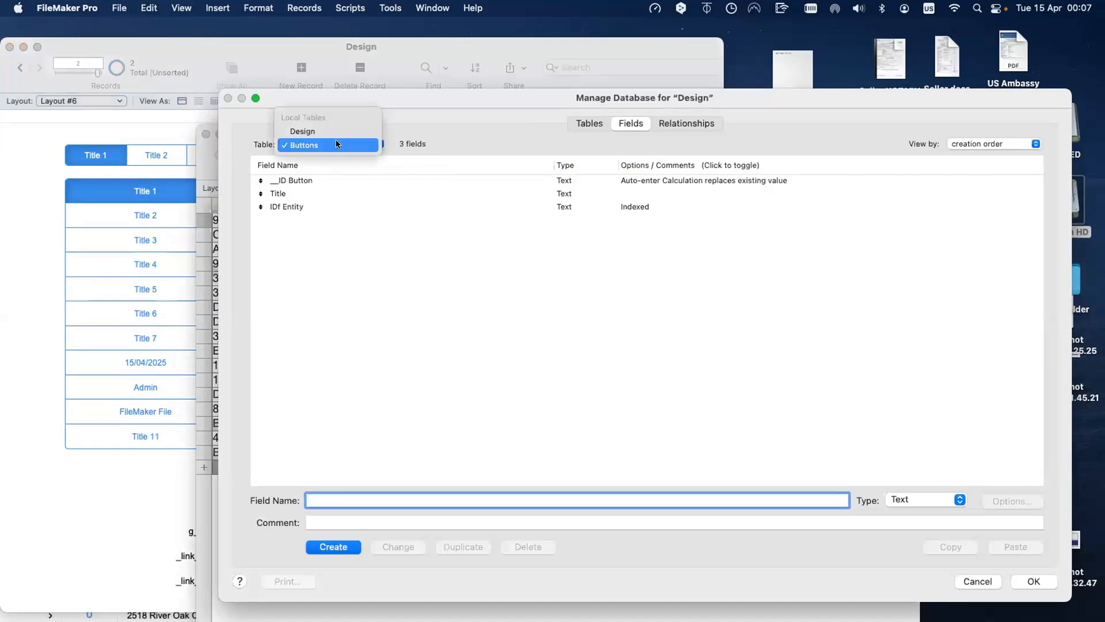
pyautogui.click(330, 378)
pyautogui.write('#')
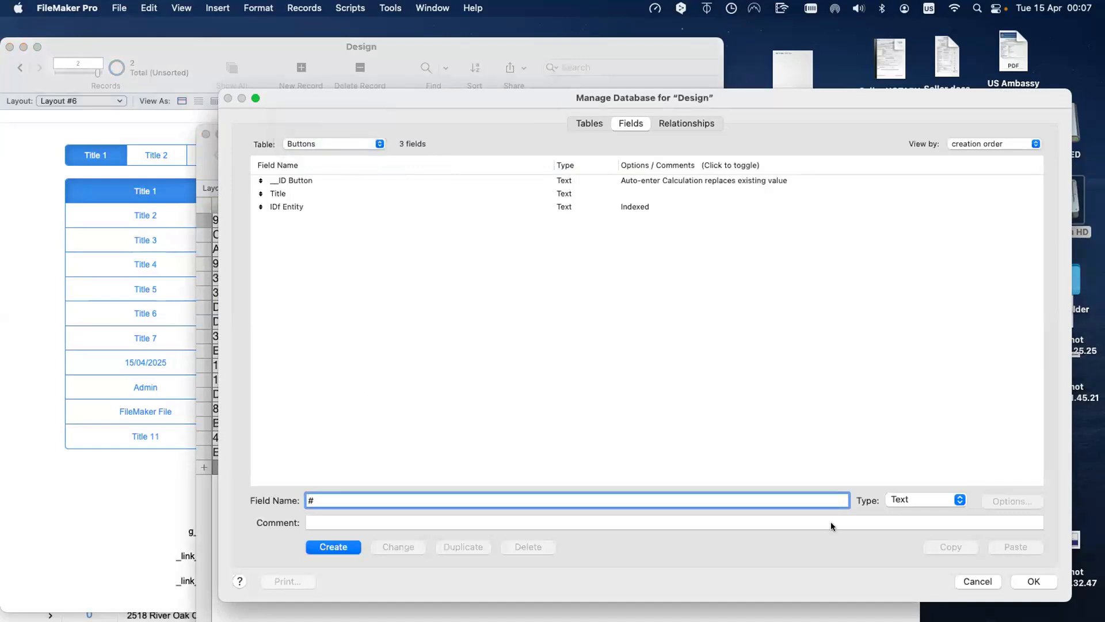
pyautogui.click(906, 498)
pyautogui.click(909, 513)
pyautogui.click(335, 547)
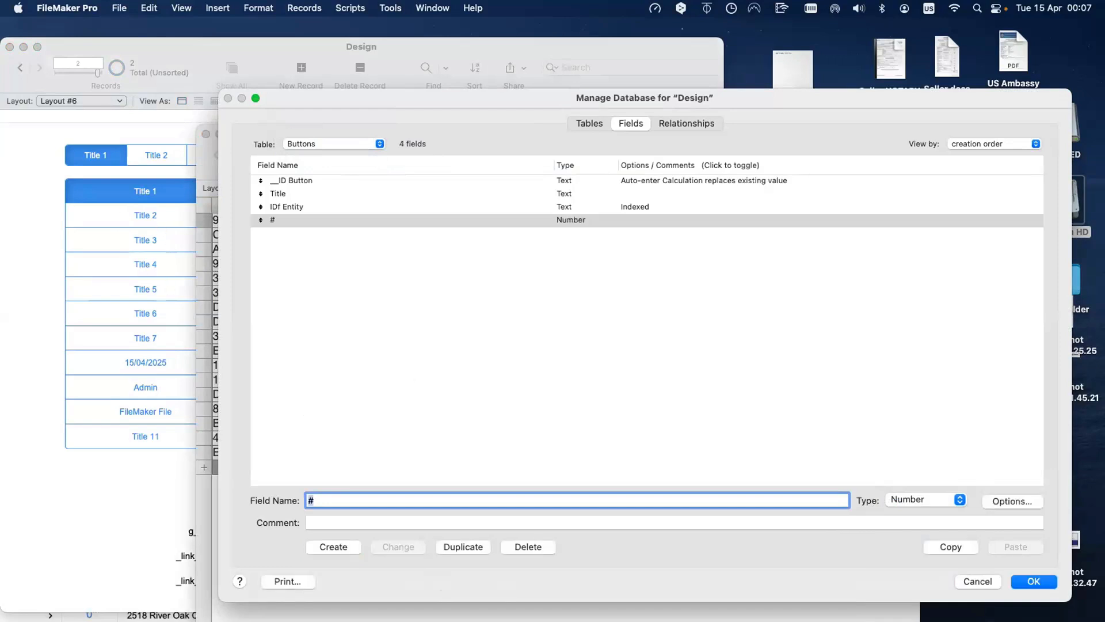
pyautogui.click(1030, 581)
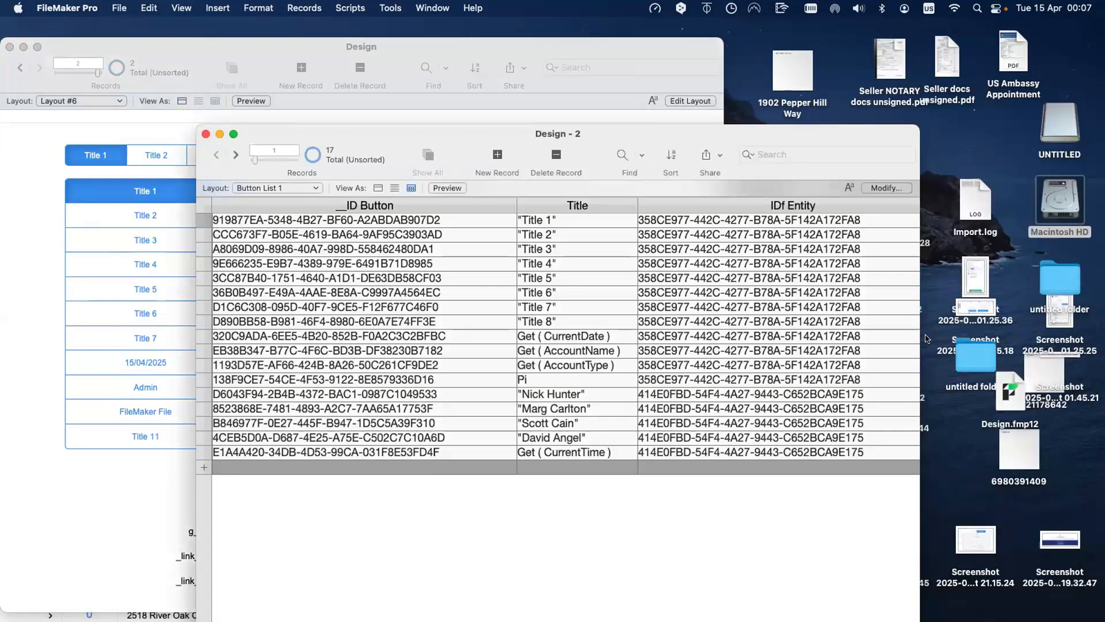
# Step: Widen Design - 2 and add the # field as a column in the table view
pyautogui.moveTo(916, 337); pyautogui.dragTo(1036, 337)
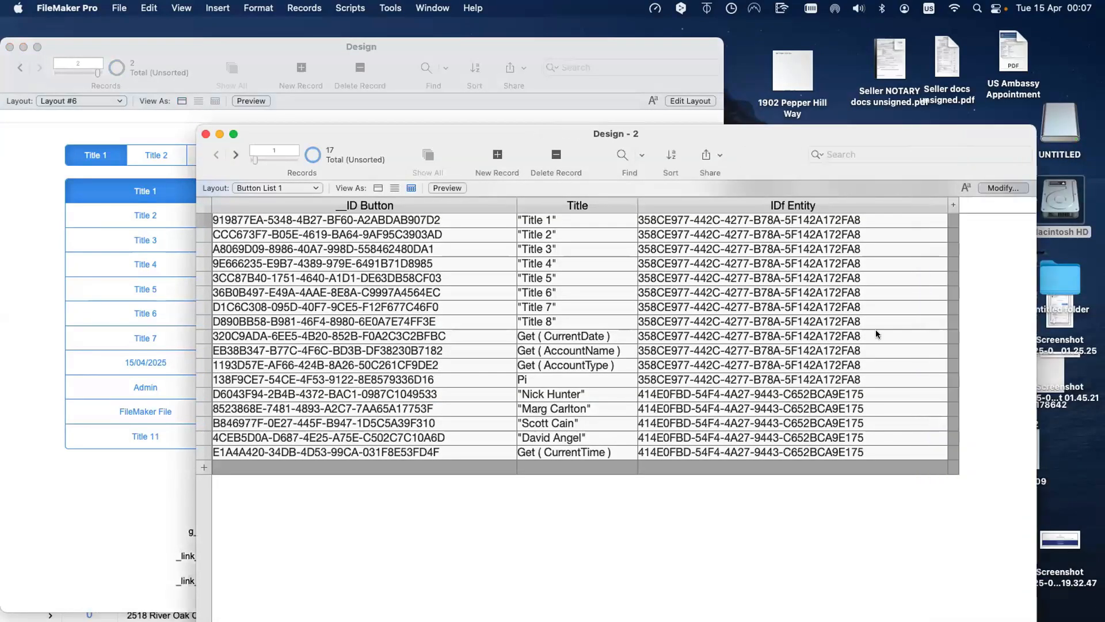
pyautogui.click(1003, 187)
pyautogui.click(259, 588)
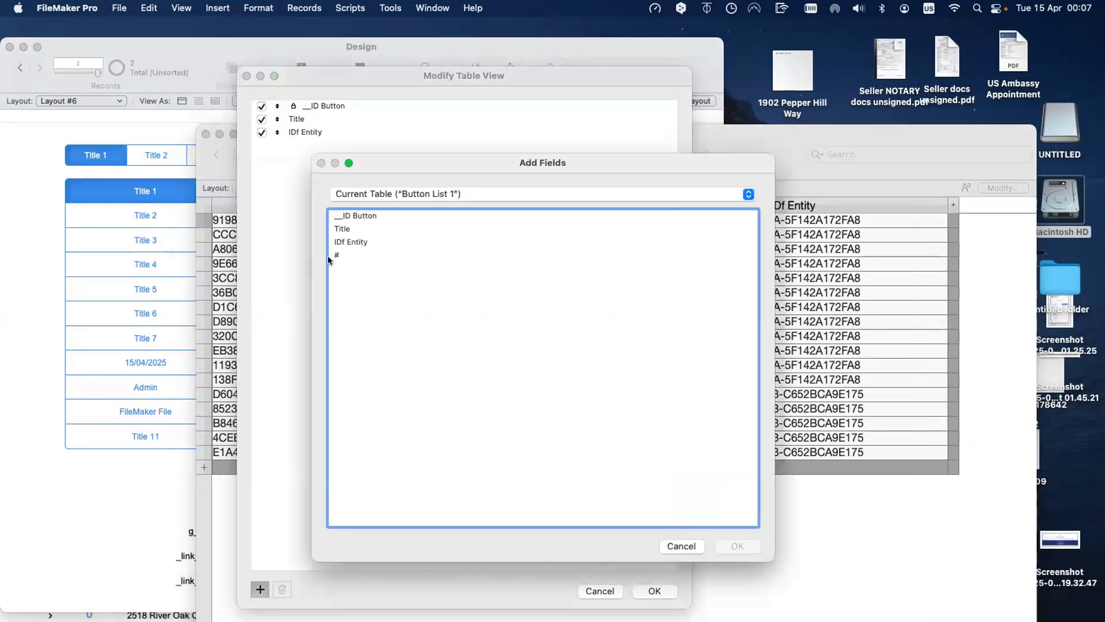
pyautogui.doubleClick(325, 256)
pyautogui.click(655, 590)
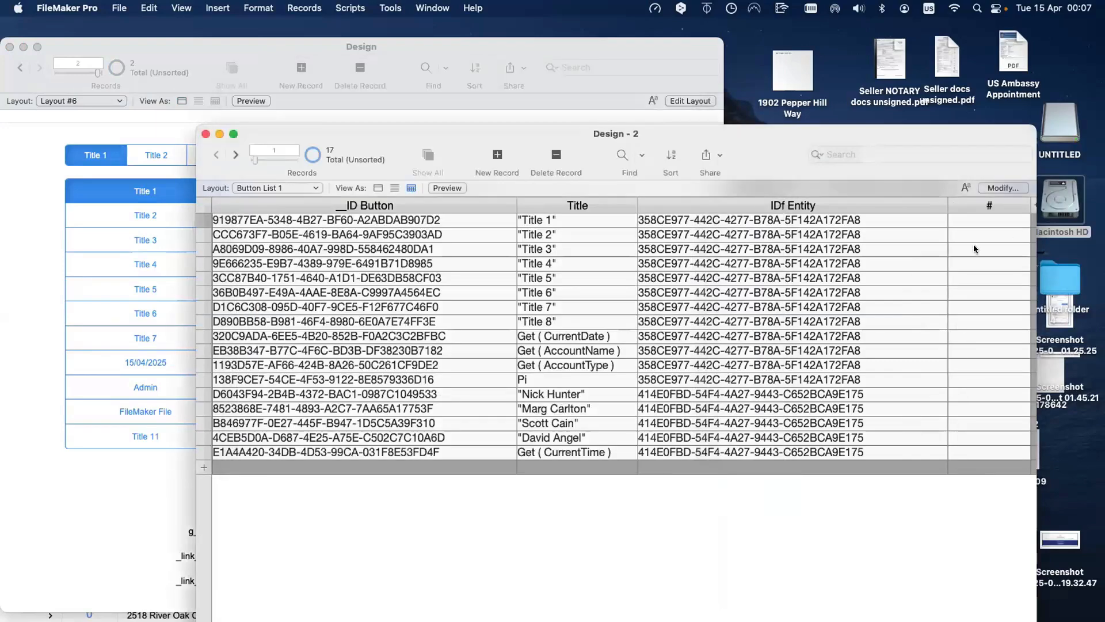
# Step: Find records matching record 5's IDf Entity and number them 1–12, starting with Title 5
pyautogui.rightClick(777, 285)
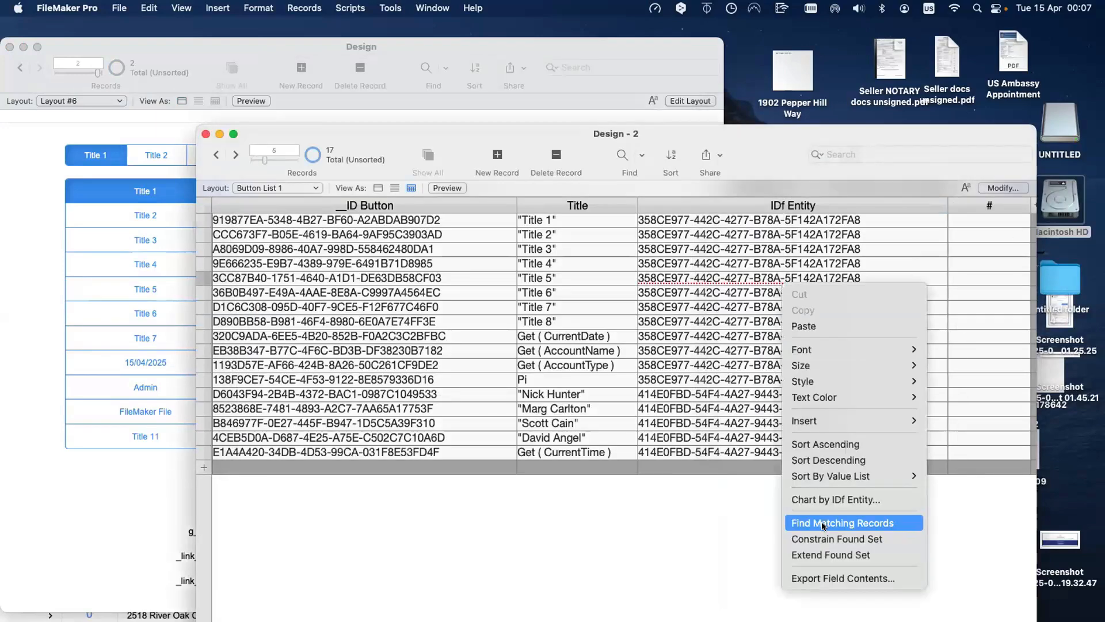
pyautogui.press('Return')
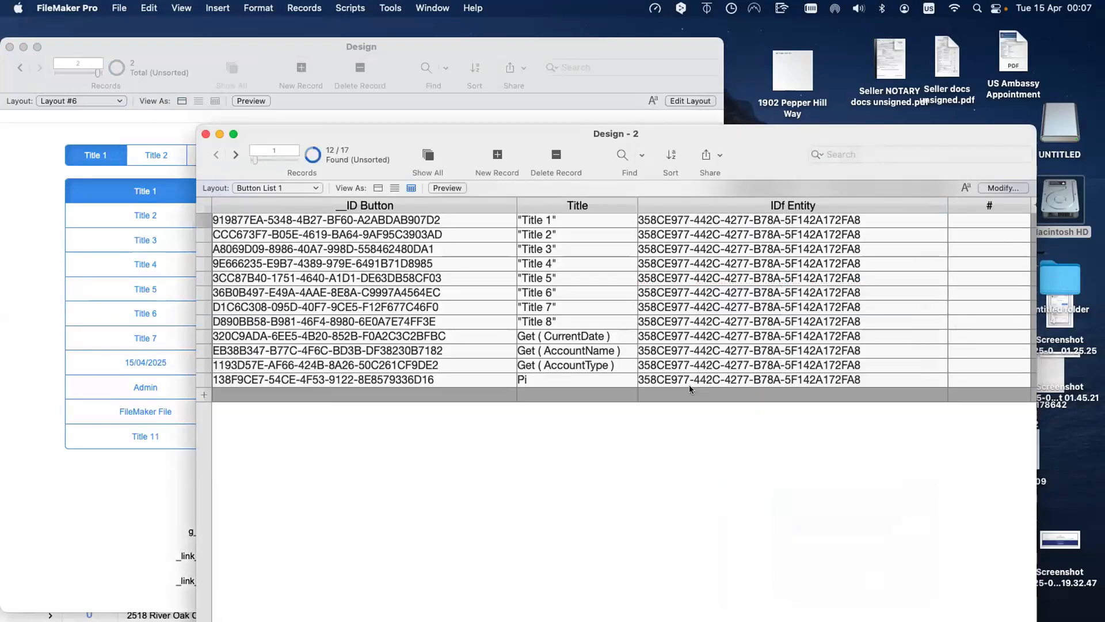
pyautogui.click(964, 278)
pyautogui.click(964, 262)
pyautogui.click(965, 309)
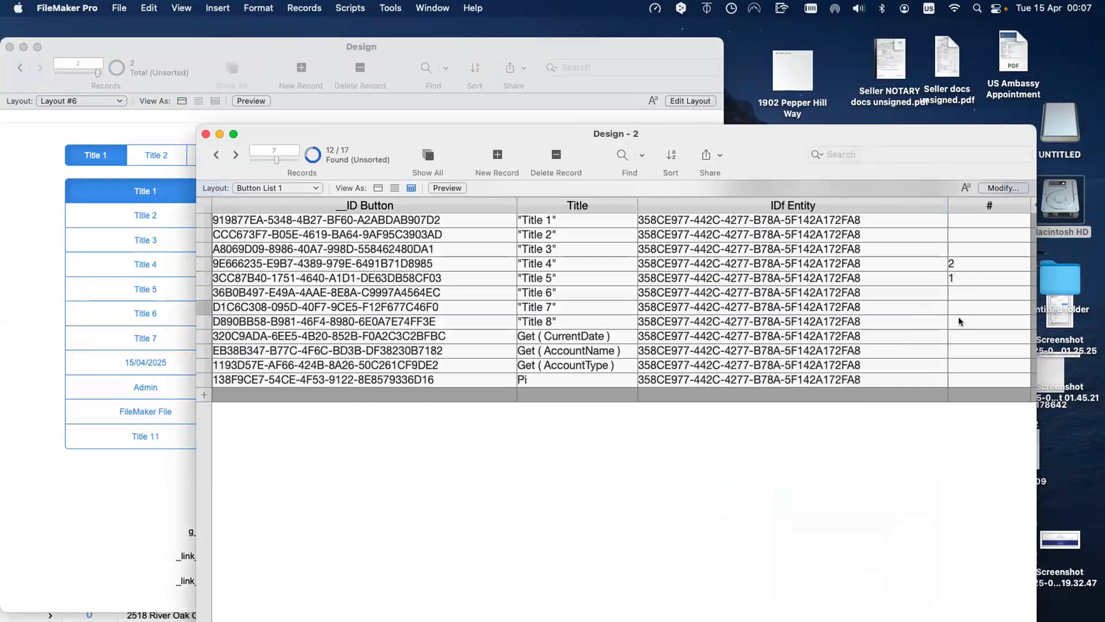
pyautogui.click(955, 349)
pyautogui.write('4')
pyautogui.click(958, 365)
pyautogui.write('5')
pyautogui.click(961, 323)
pyautogui.write('6')
pyautogui.click(962, 335)
pyautogui.write('7')
pyautogui.click(958, 219)
pyautogui.write('8')
pyautogui.click(960, 233)
pyautogui.write('9')
pyautogui.click(960, 246)
pyautogui.write('1')
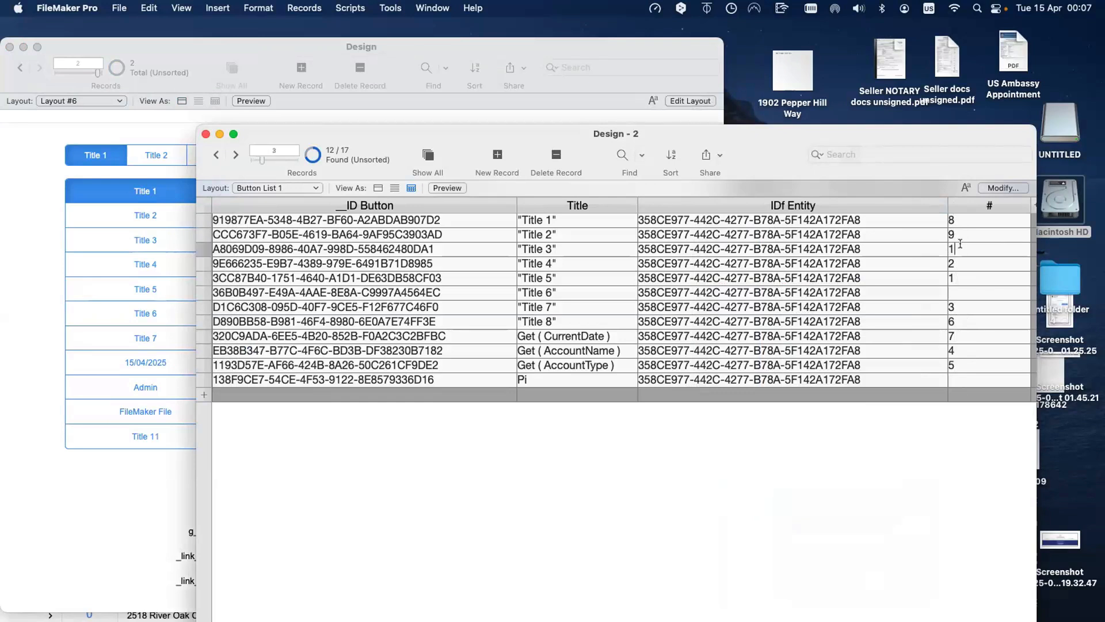
pyautogui.write('0')
pyautogui.click(968, 376)
pyautogui.write('11')
pyautogui.click(962, 286)
pyautogui.write('12')
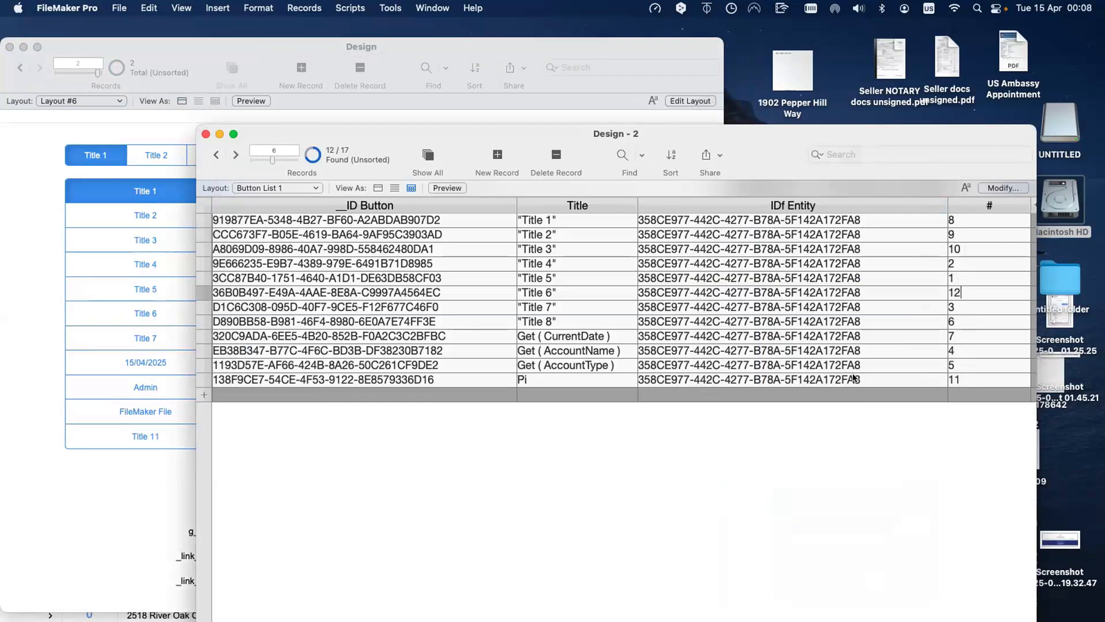
# Step: Number the other entity's five records 1–5, starting with Get ( CurrentTime ), then show all 17 records
pyautogui.click(313, 156)
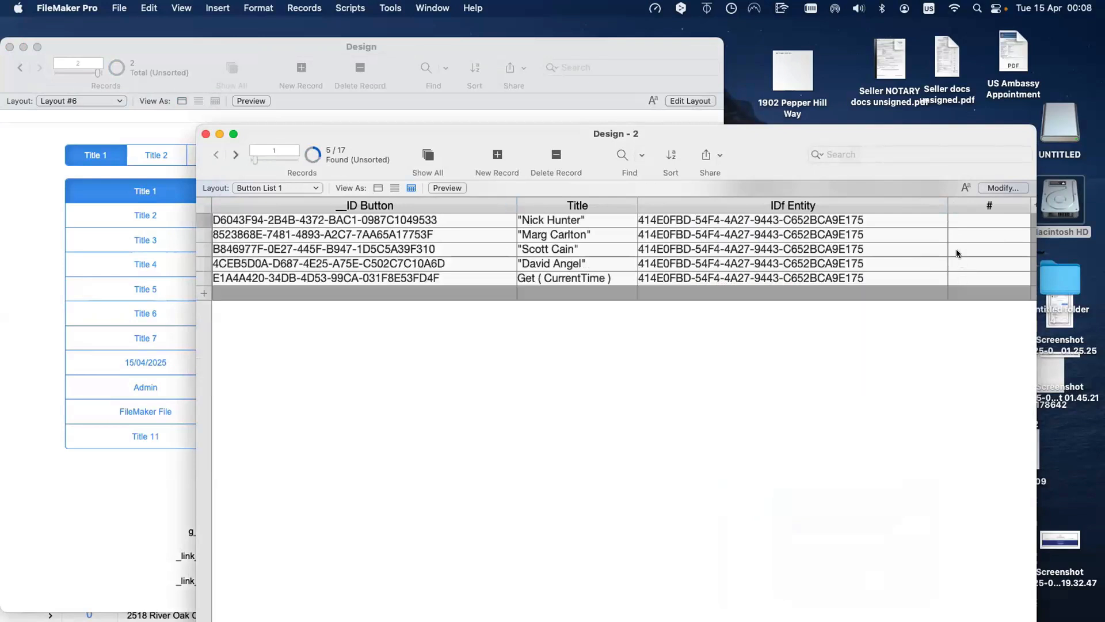
pyautogui.click(957, 275)
pyautogui.write('1')
pyautogui.click(958, 240)
pyautogui.click(957, 263)
pyautogui.write('3')
pyautogui.click(956, 221)
pyautogui.write('4')
pyautogui.click(958, 248)
pyautogui.write('5')
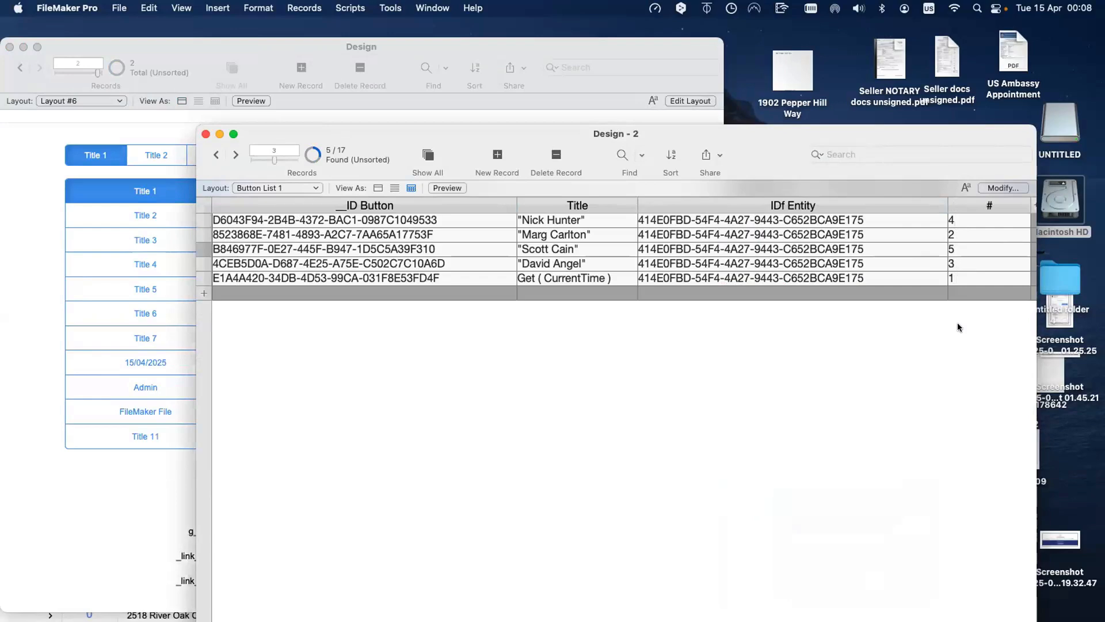
pyautogui.moveTo(623, 133); pyautogui.dragTo(908, 291)
pyautogui.click(713, 314)
pyautogui.moveTo(747, 289); pyautogui.dragTo(439, 225)
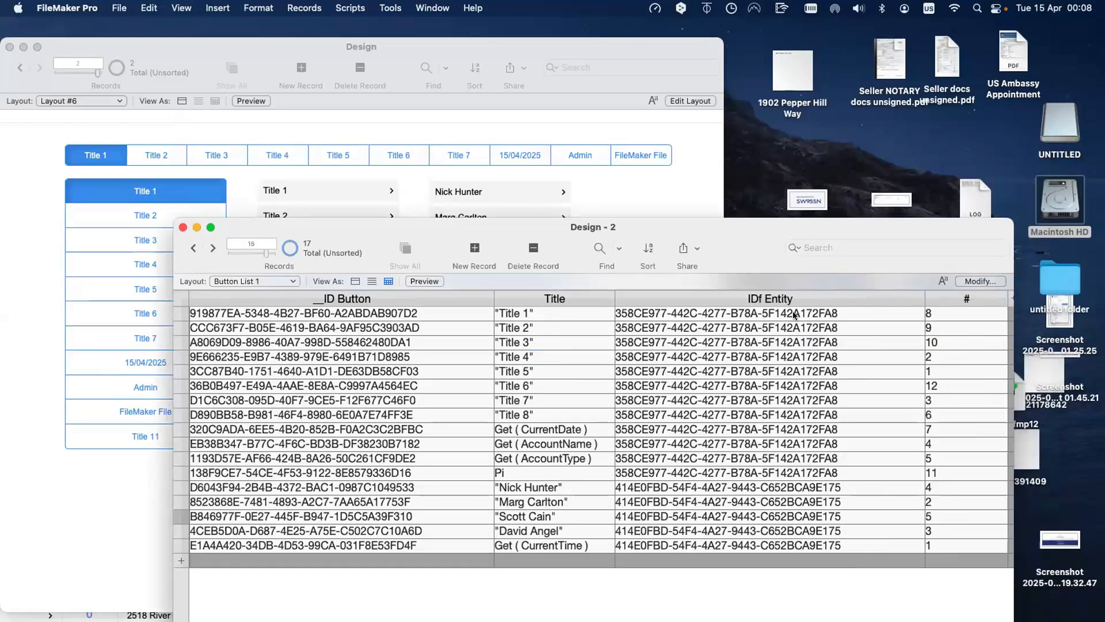
# Step: Sort the Design - 2 records by IDf Entity then # ascending, and bring the Design window forward
pyautogui.click(1001, 297)
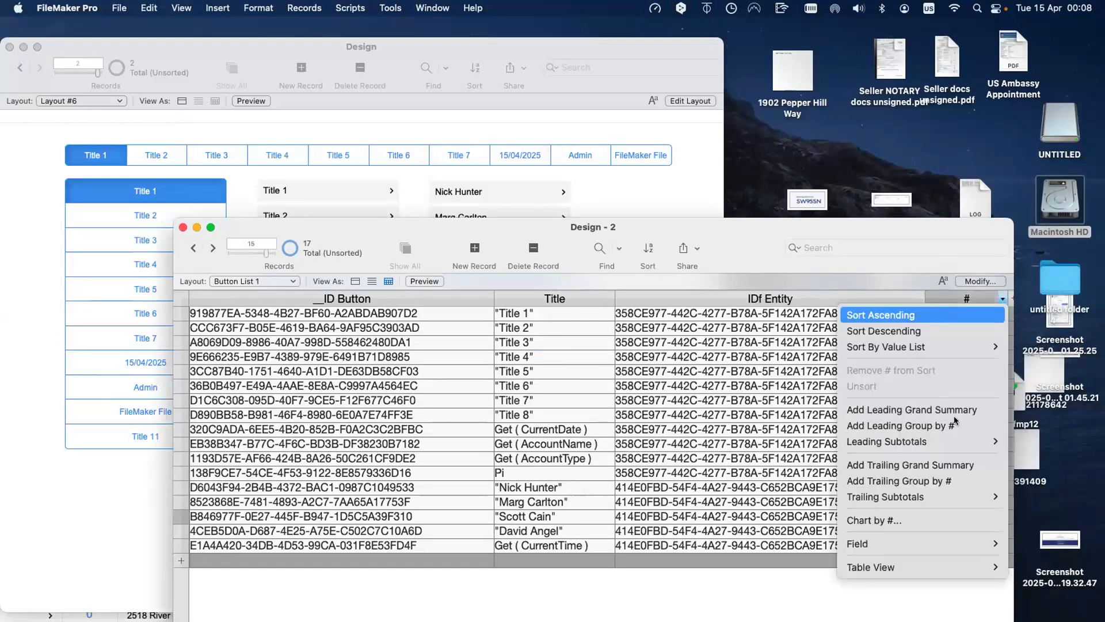
pyautogui.click(954, 313)
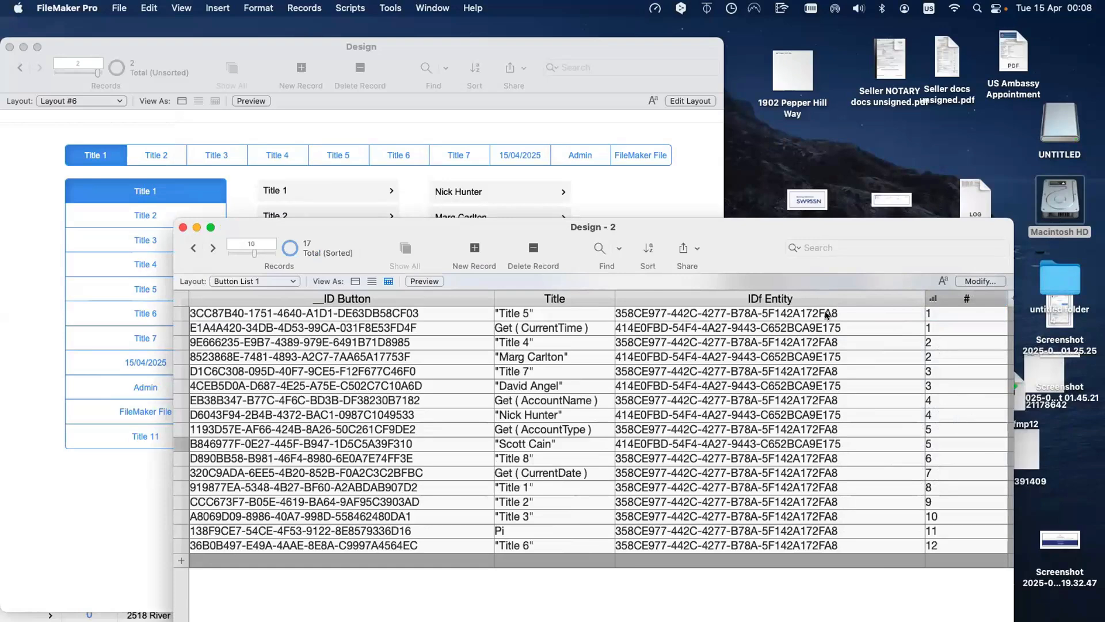
pyautogui.press('super+s')
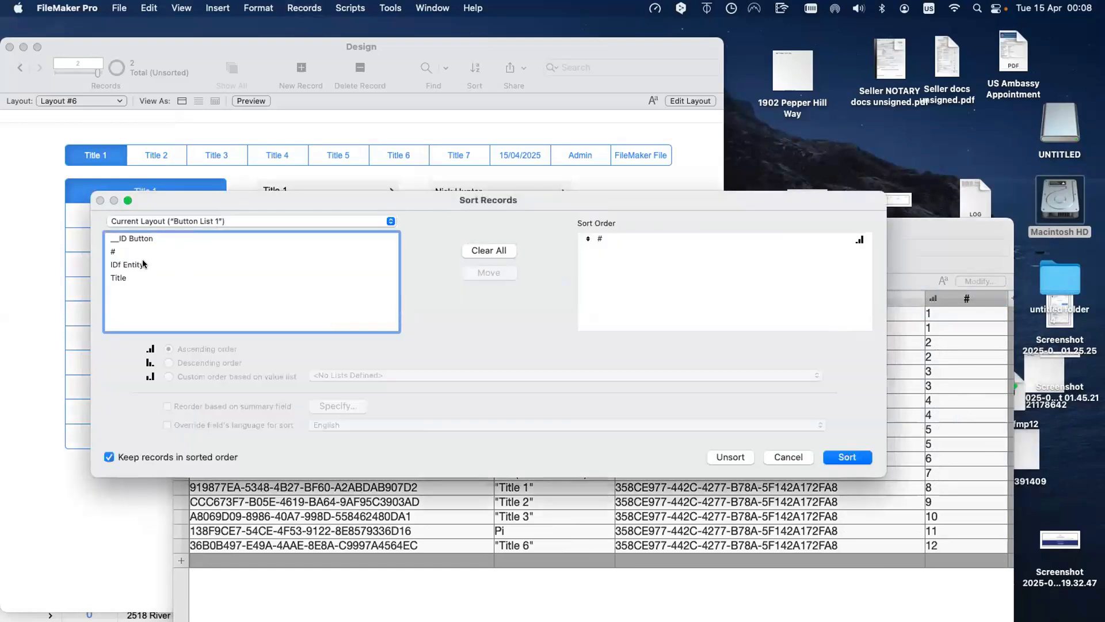
pyautogui.doubleClick(144, 264)
pyautogui.moveTo(588, 238); pyautogui.dragTo(587, 253)
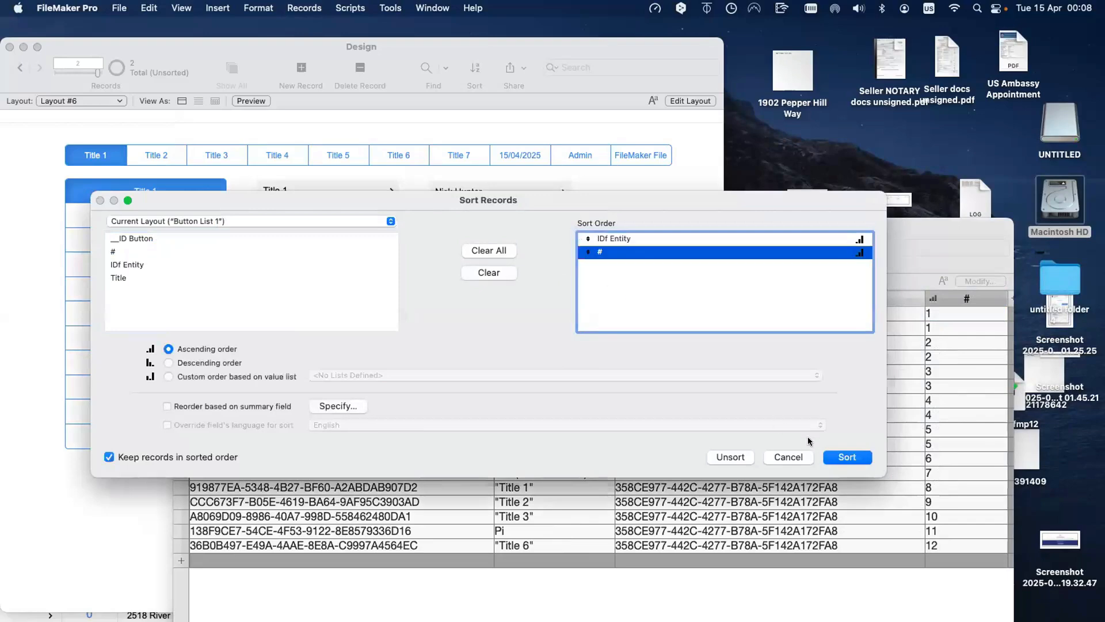
pyautogui.click(847, 457)
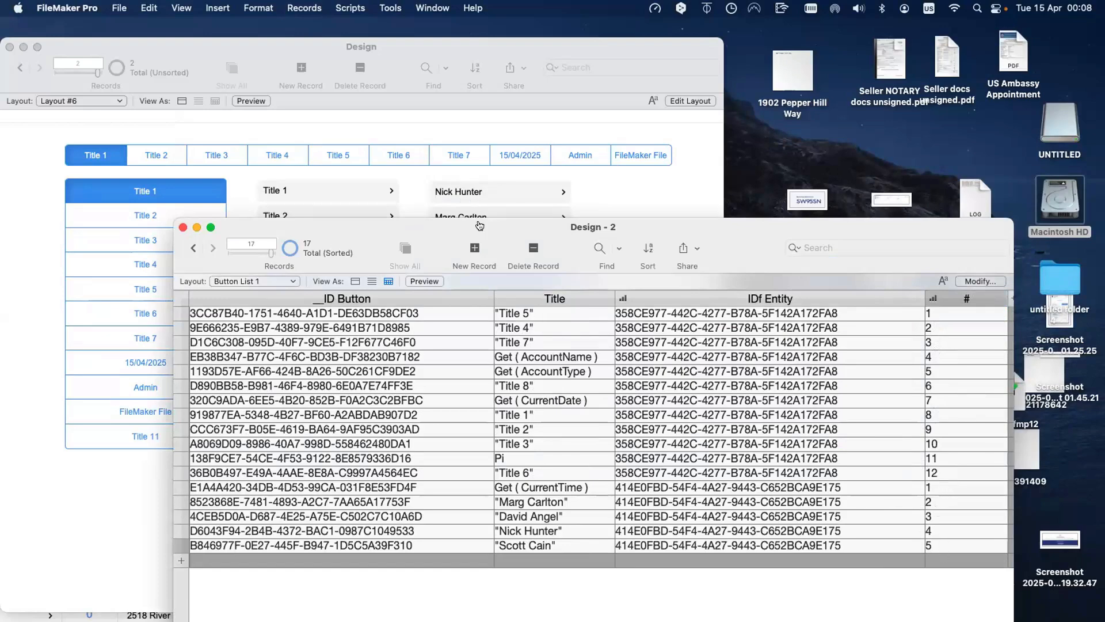
pyautogui.moveTo(479, 226); pyautogui.dragTo(623, 300)
pyautogui.click(617, 217)
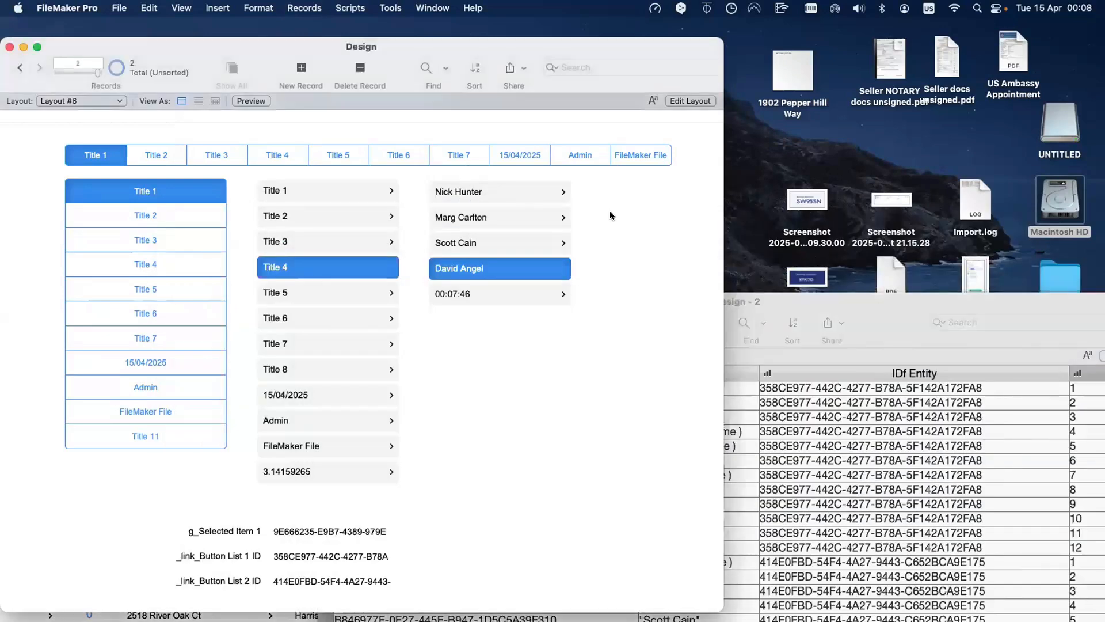
pyautogui.press('super+shift+d')
# Step: Make the Design–Button List 1 relationship sort related records by # ascending
pyautogui.click(686, 122)
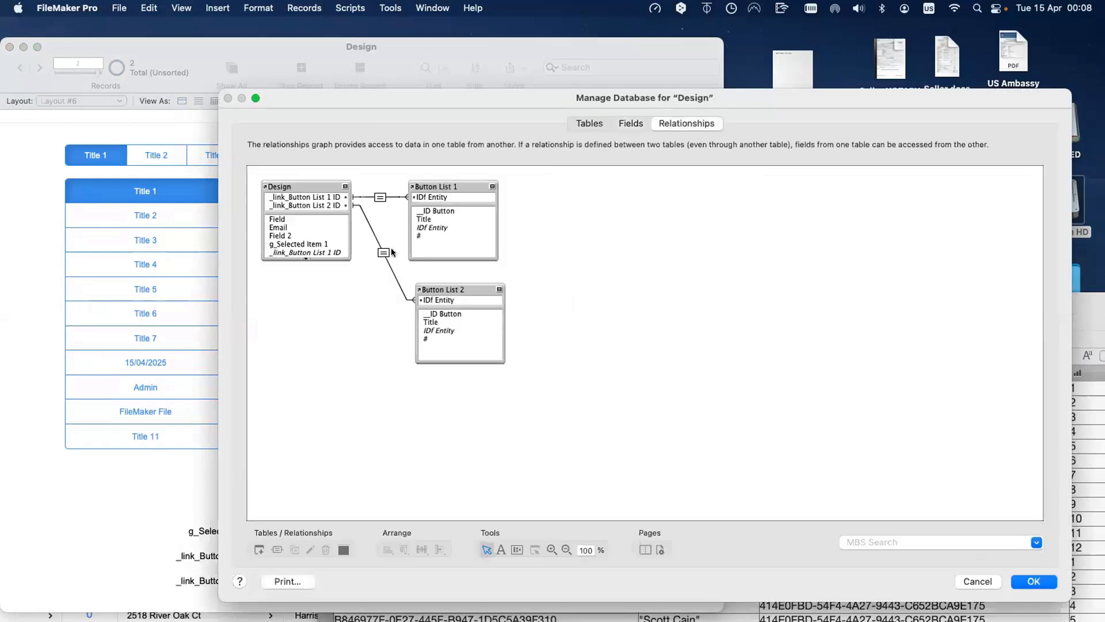
pyautogui.doubleClick(380, 197)
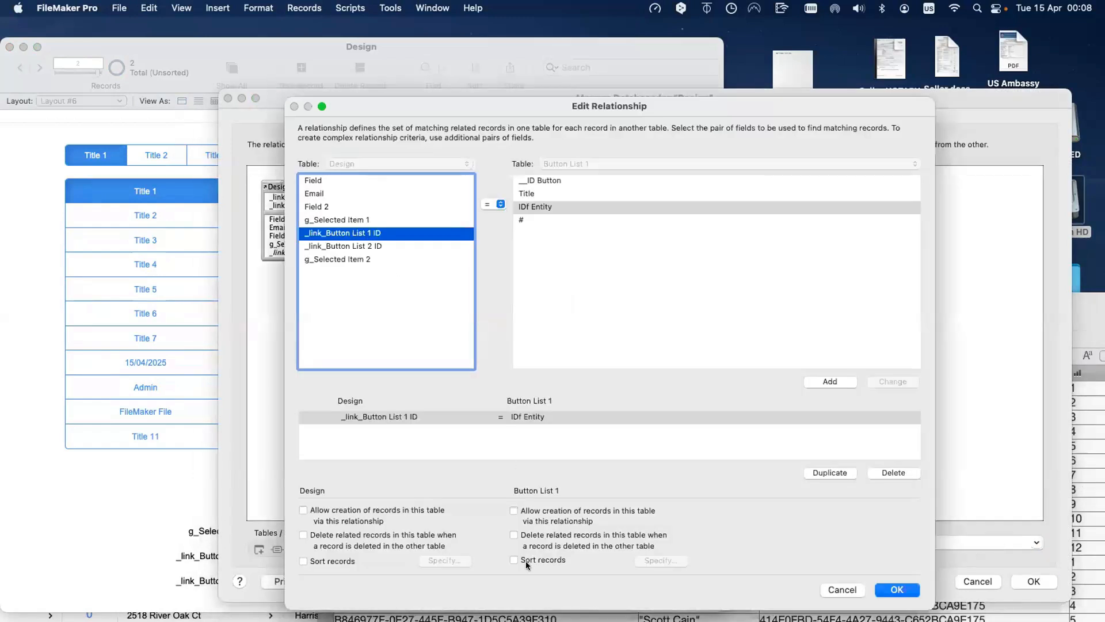
pyautogui.click(526, 560)
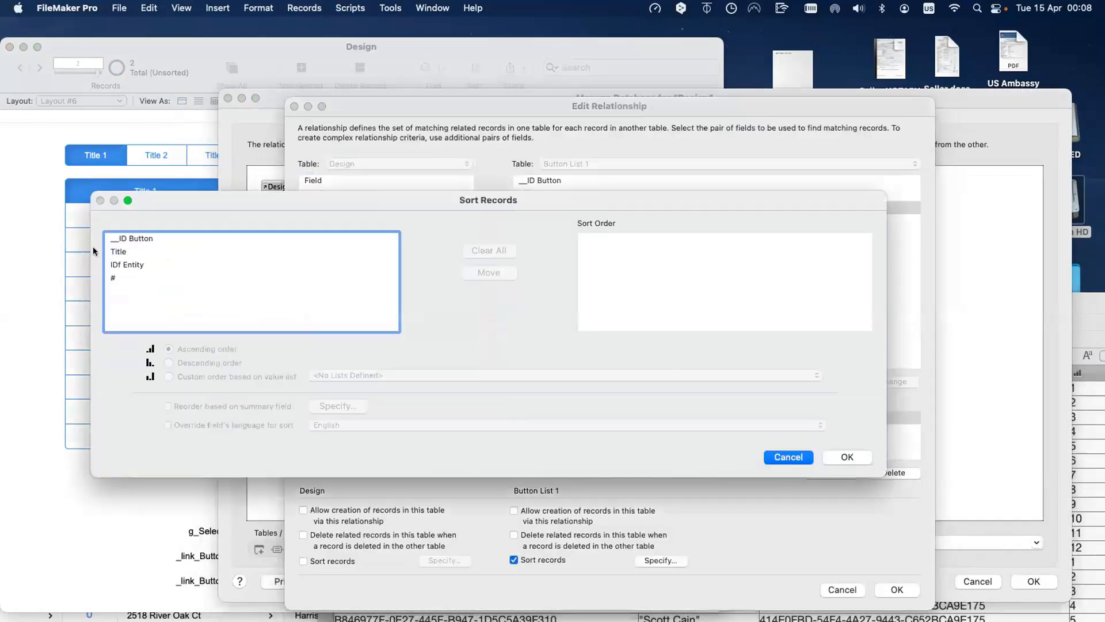
pyautogui.doubleClick(118, 278)
pyautogui.click(847, 458)
pyautogui.click(897, 589)
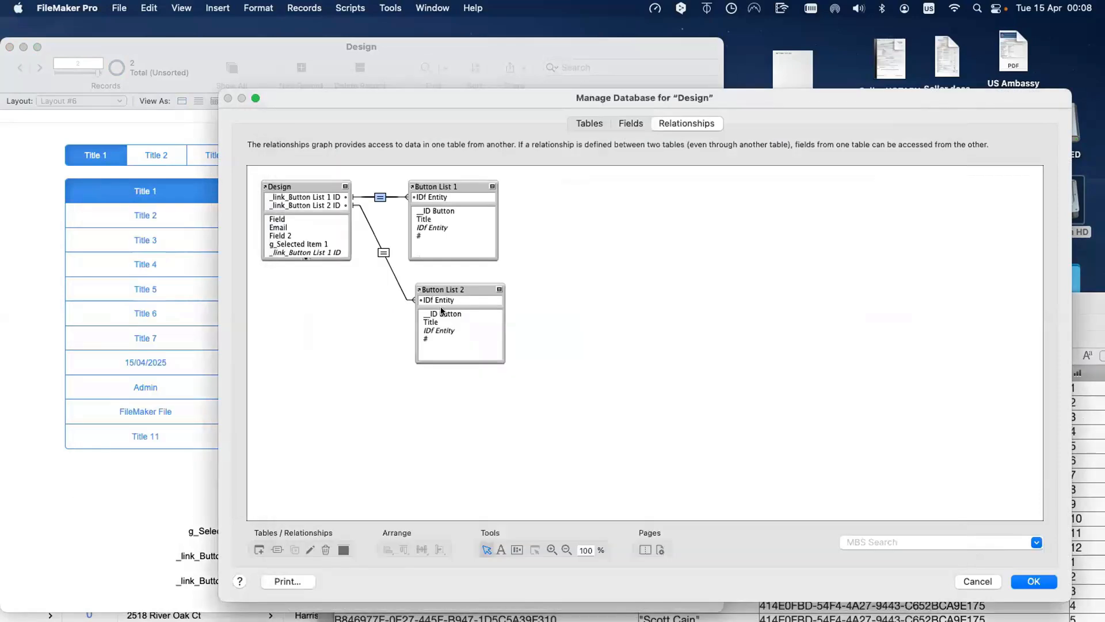
# Step: Give the Design–Button List 2 relationship the same # sort and save the database changes
pyautogui.click(383, 252)
pyautogui.doubleClick(382, 252)
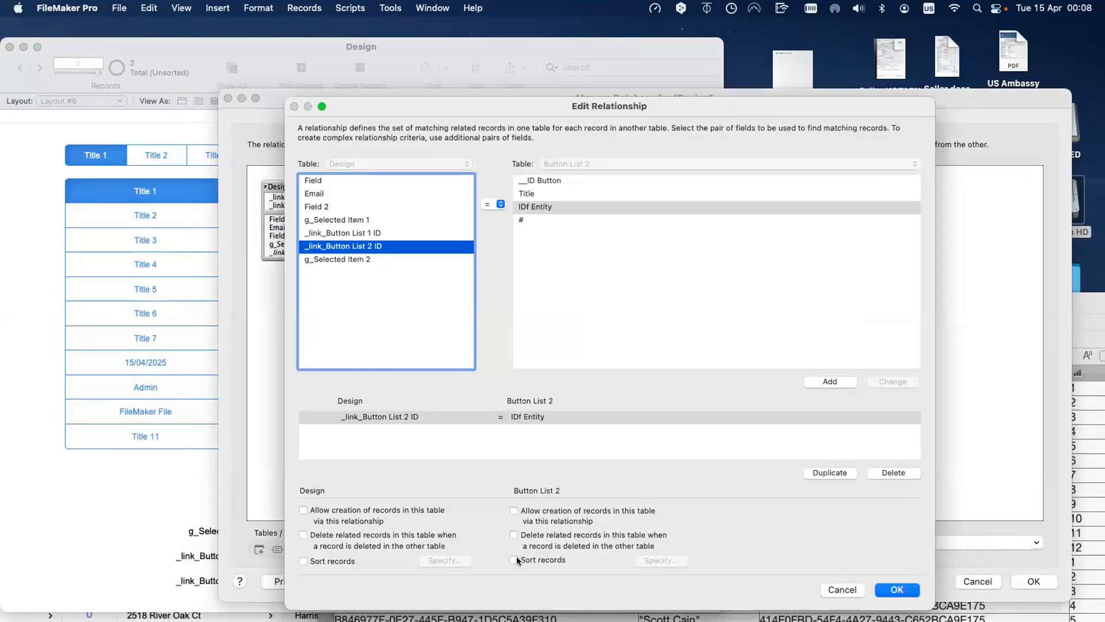
pyautogui.click(514, 560)
pyautogui.click(292, 279)
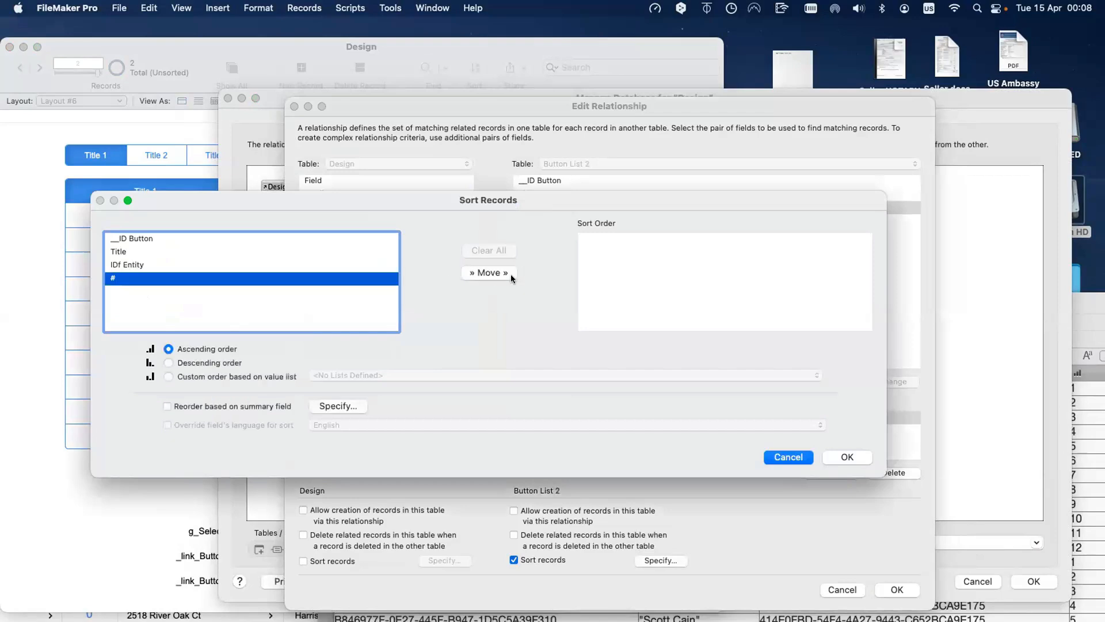
pyautogui.click(489, 273)
pyautogui.click(858, 458)
pyautogui.click(897, 589)
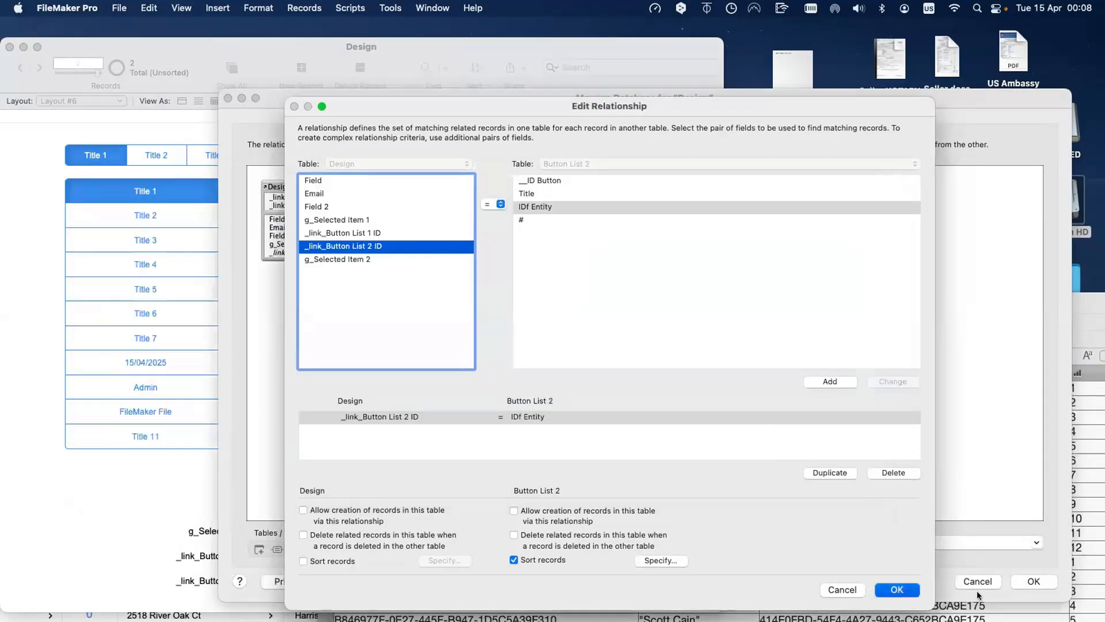
pyautogui.click(1034, 581)
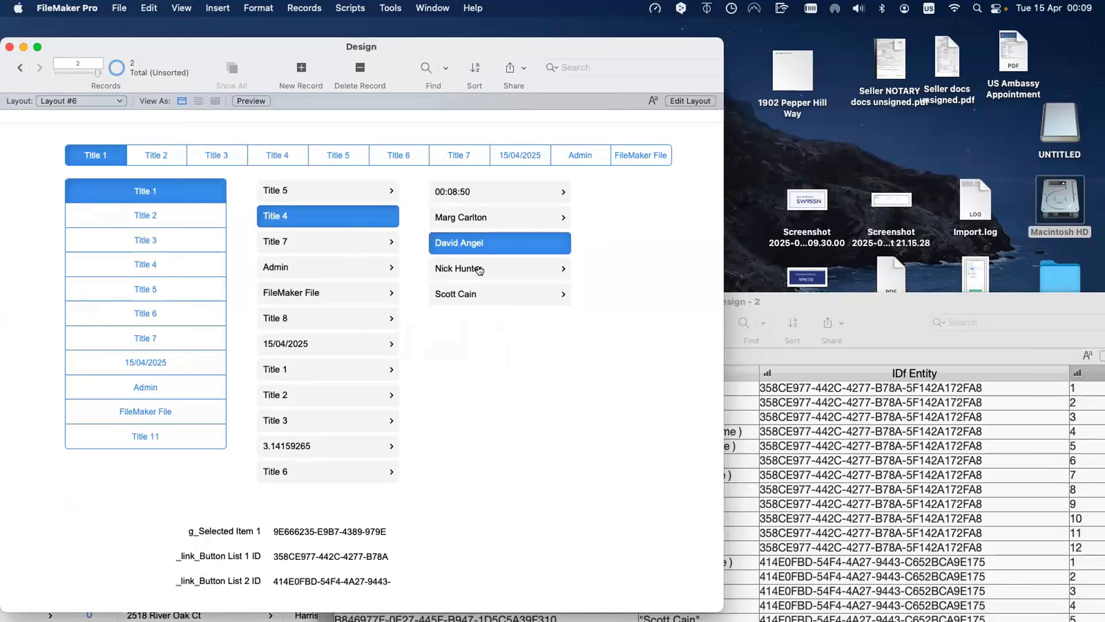
# Step: Move and widen the Design - 2 window, then put the Design layout into Layout mode
pyautogui.moveTo(886, 302); pyautogui.dragTo(727, 239)
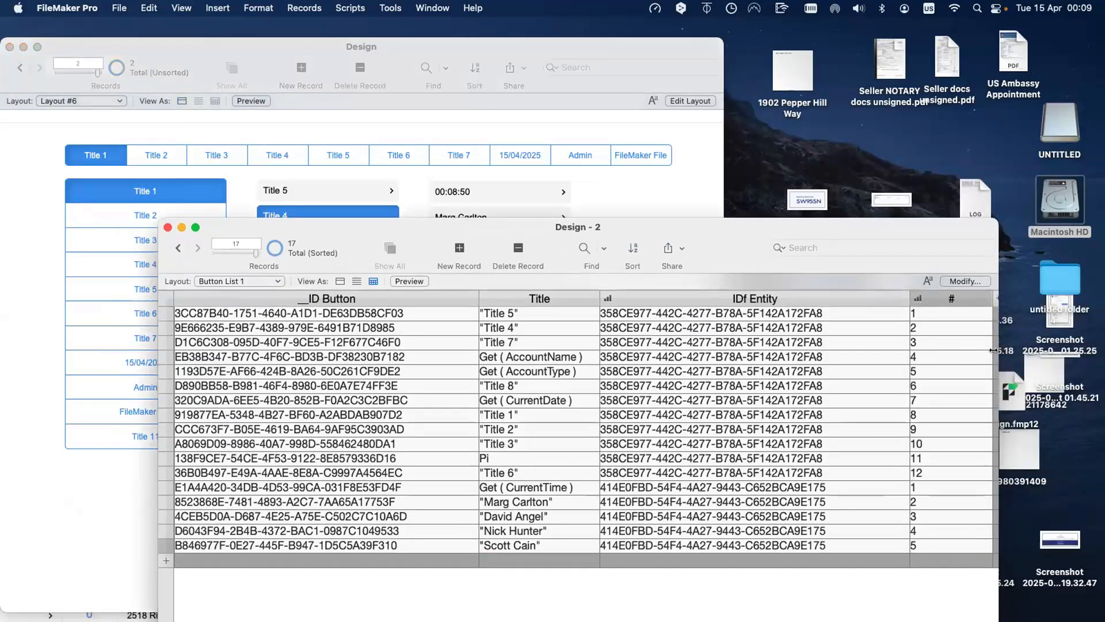
pyautogui.moveTo(999, 351); pyautogui.dragTo(1079, 354)
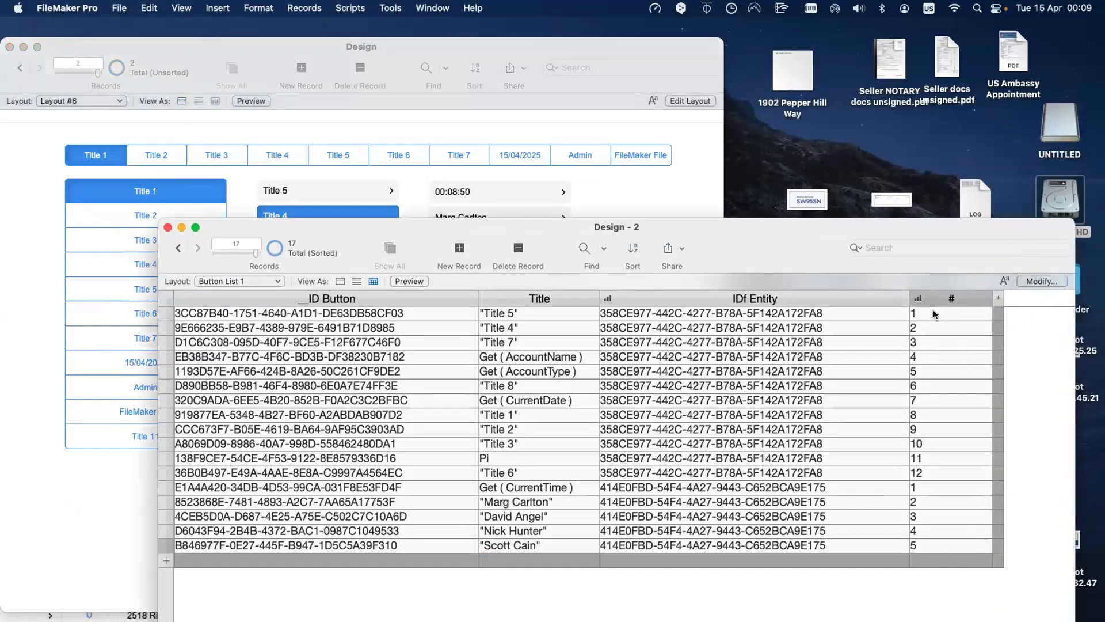
pyautogui.moveTo(677, 228); pyautogui.dragTo(752, 290)
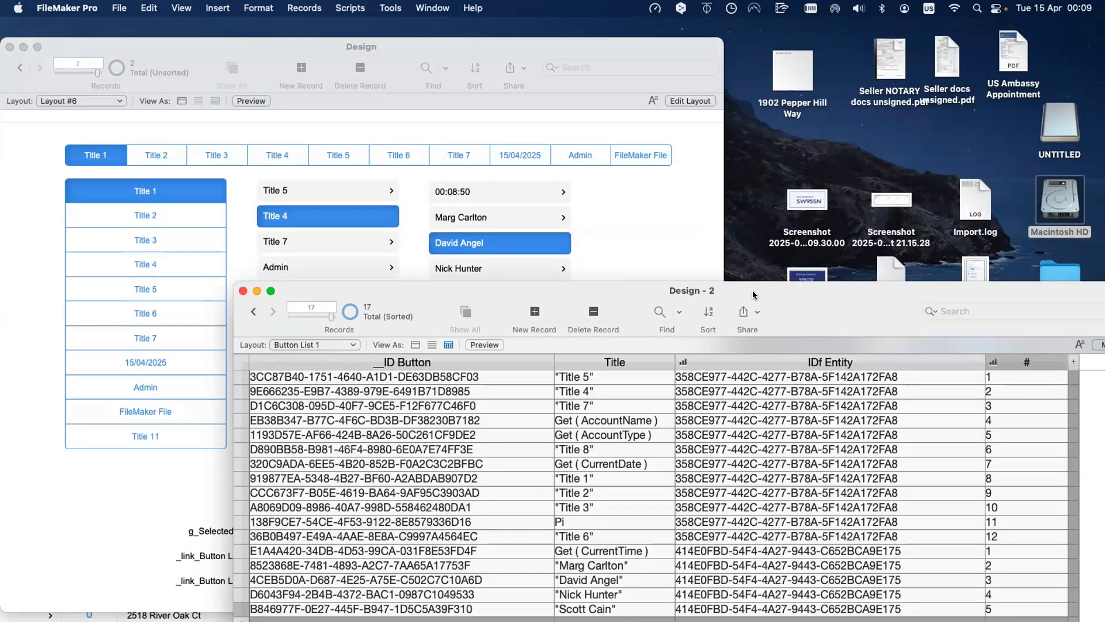
pyautogui.click(656, 239)
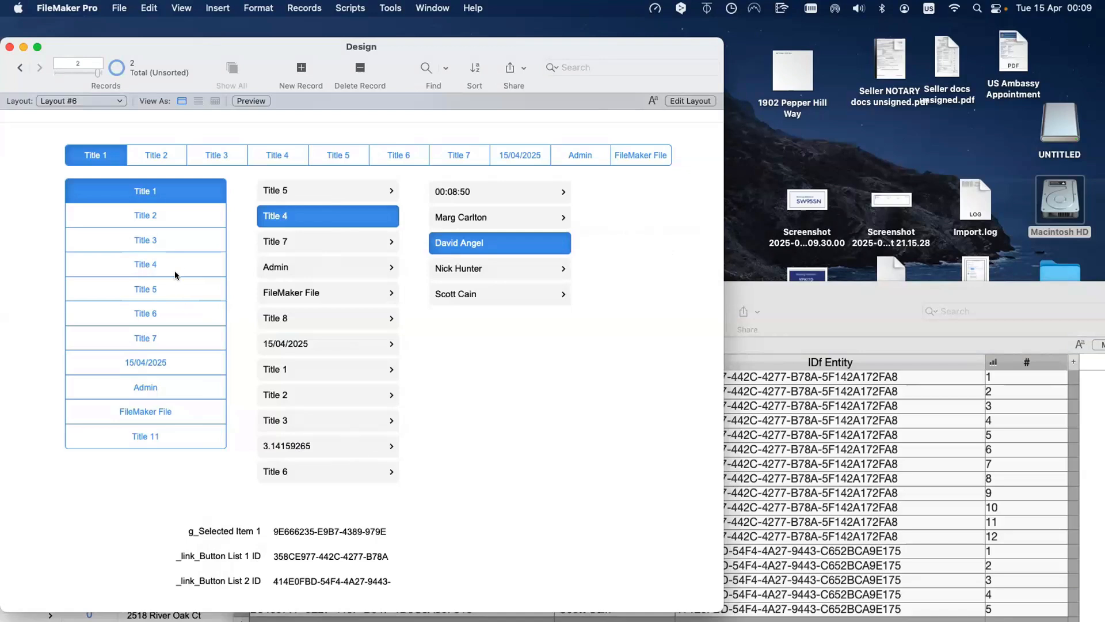
pyautogui.press('super+l')
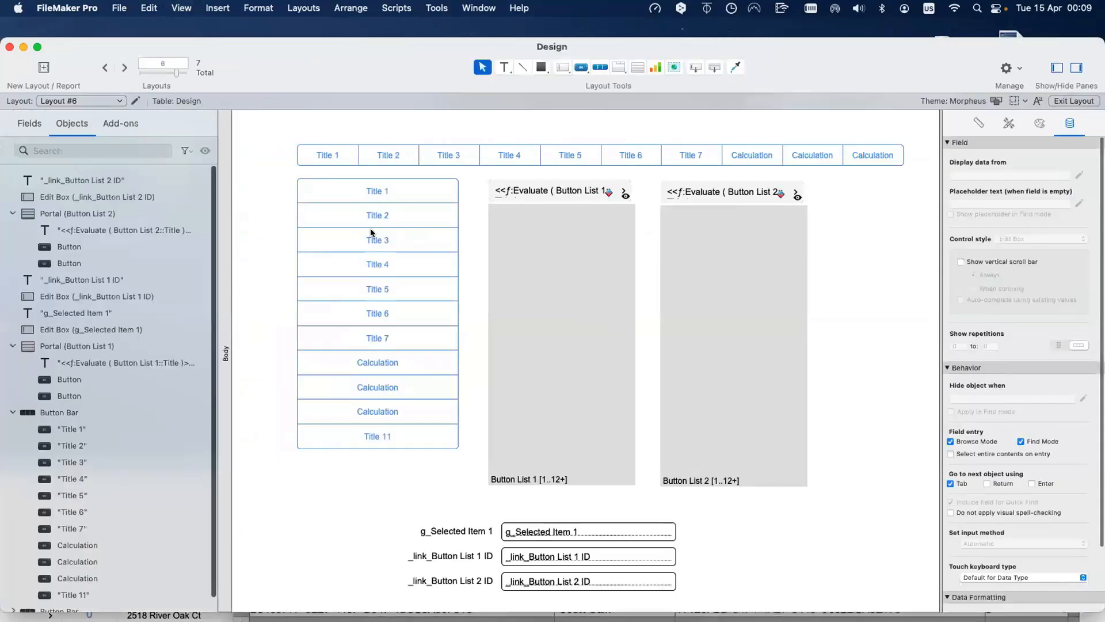
# Step: Inspect the Title 3, 4, 5 bar segments and Button List 1 portal settings, then return to Browse mode
pyautogui.click(414, 240)
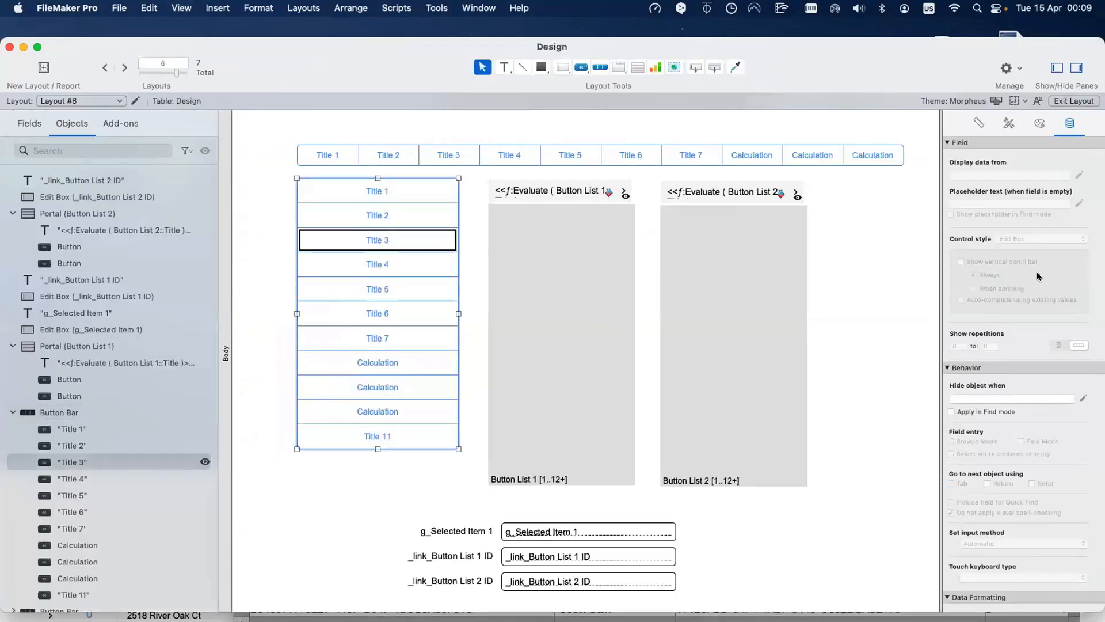
pyautogui.click(1081, 399)
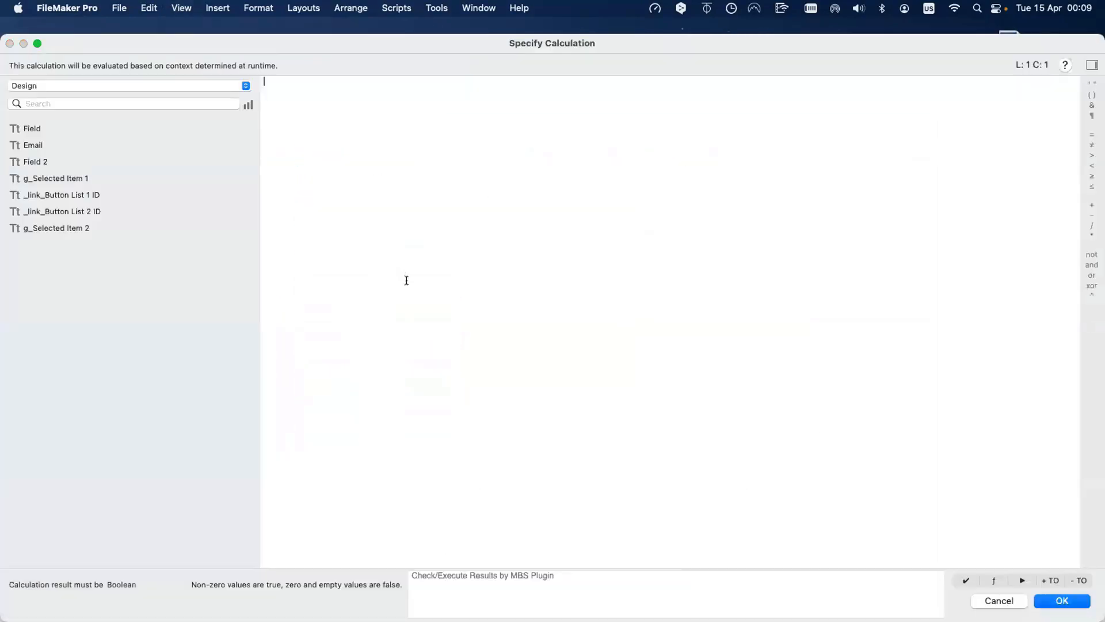
pyautogui.press('Escape')
pyautogui.click(374, 275)
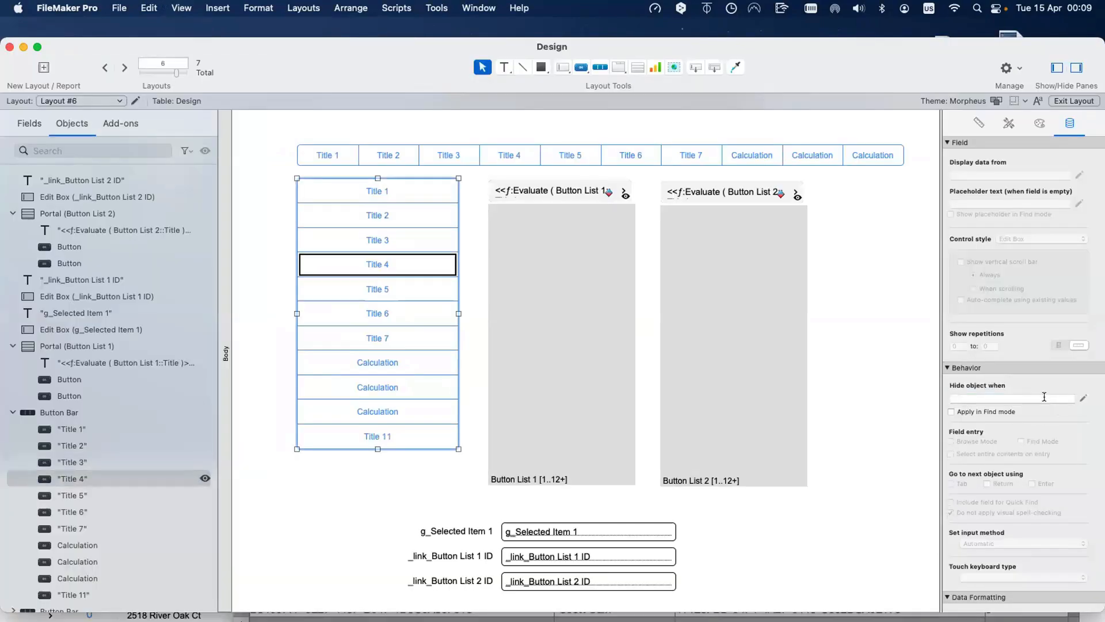
pyautogui.click(373, 290)
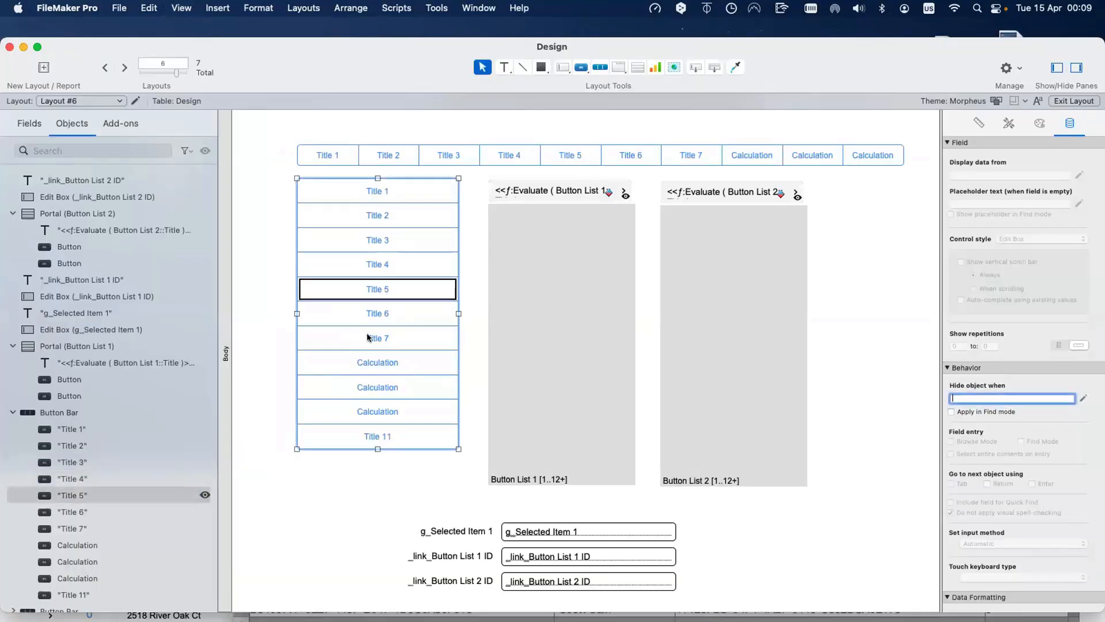
pyautogui.click(513, 311)
pyautogui.press('super+b')
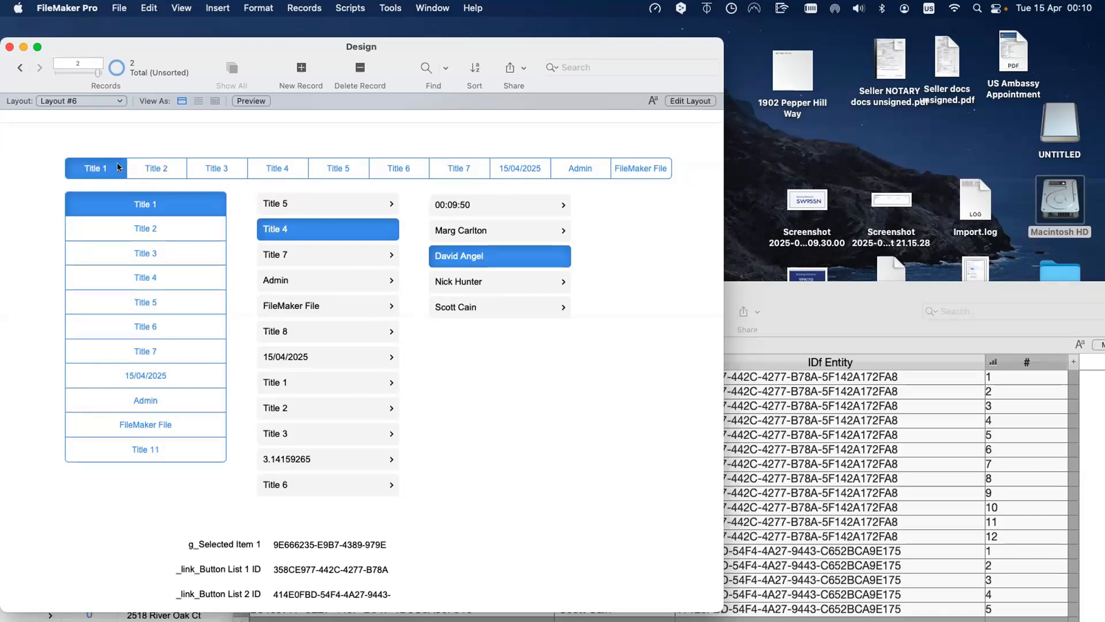
pyautogui.scroll(-1, 576, 246)
pyautogui.scroll(2, 562, 247)
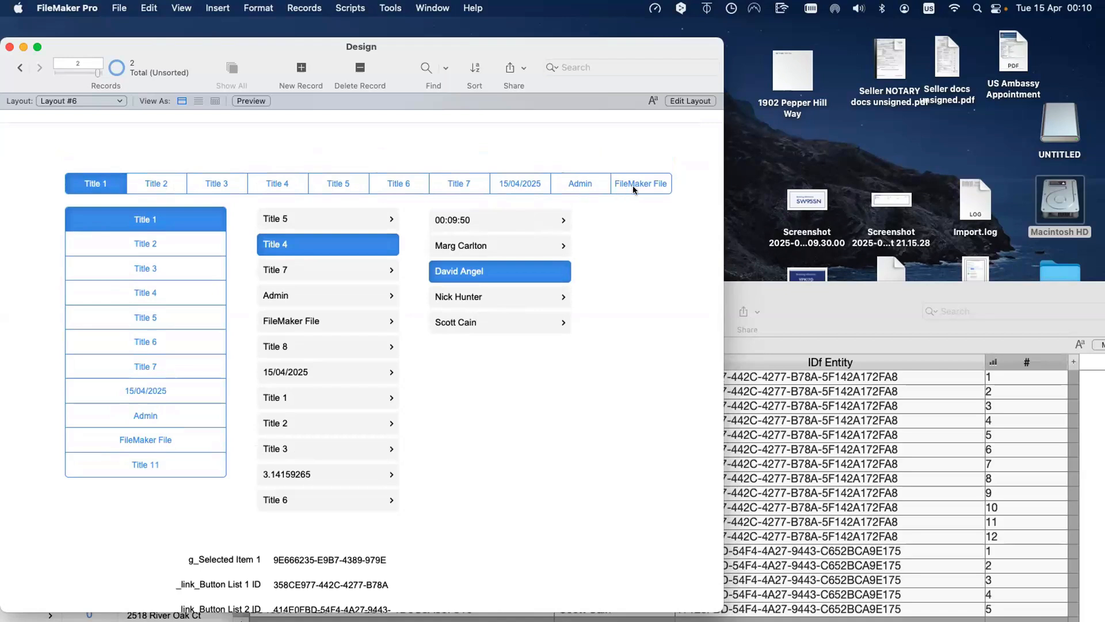
pyautogui.scroll(-3, 301, 253)
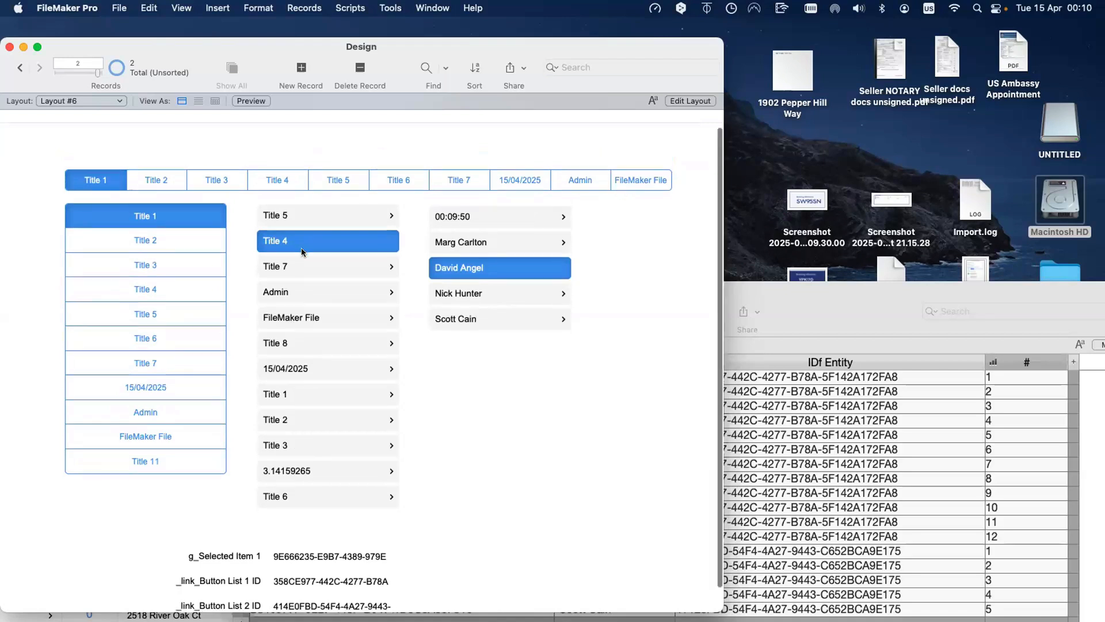
pyautogui.scroll(3, 301, 252)
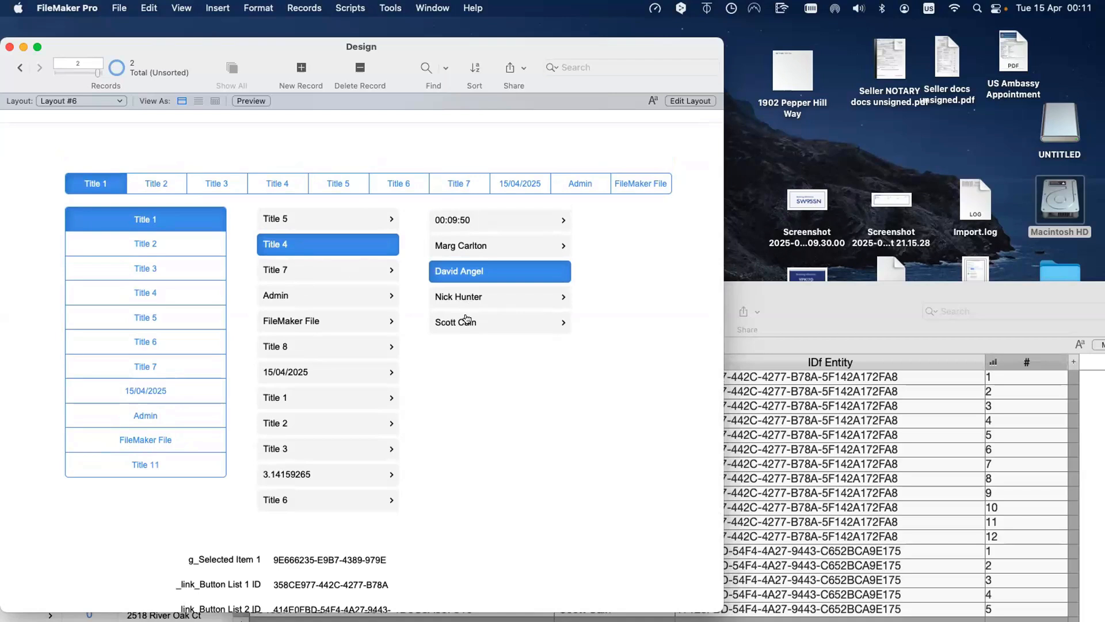
pyautogui.scroll(-1, 320, 503)
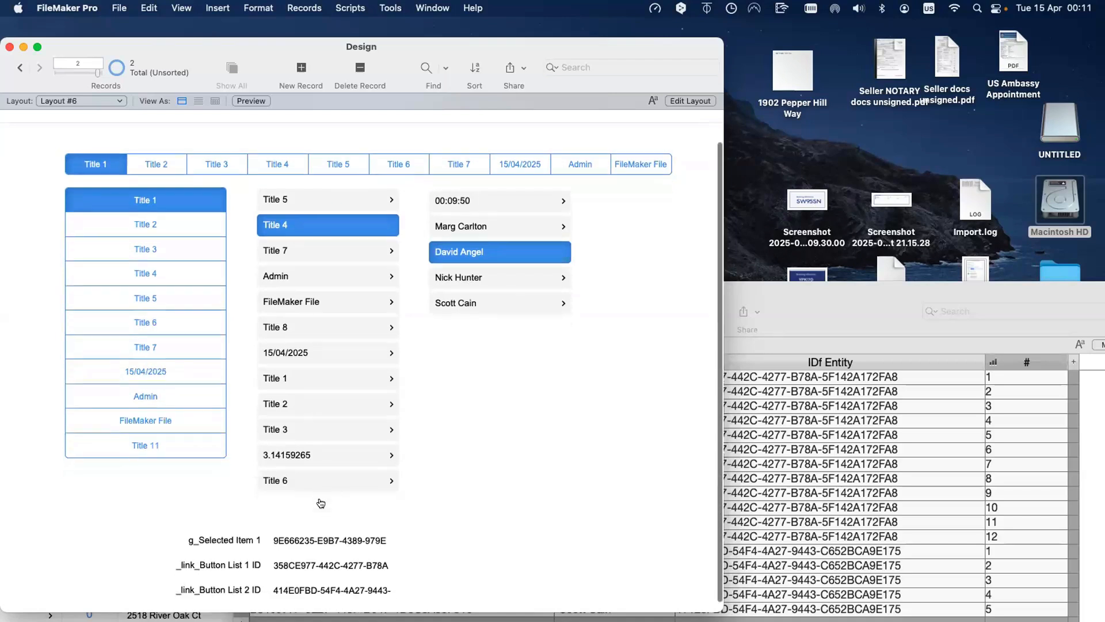
pyautogui.scroll(1, 317, 461)
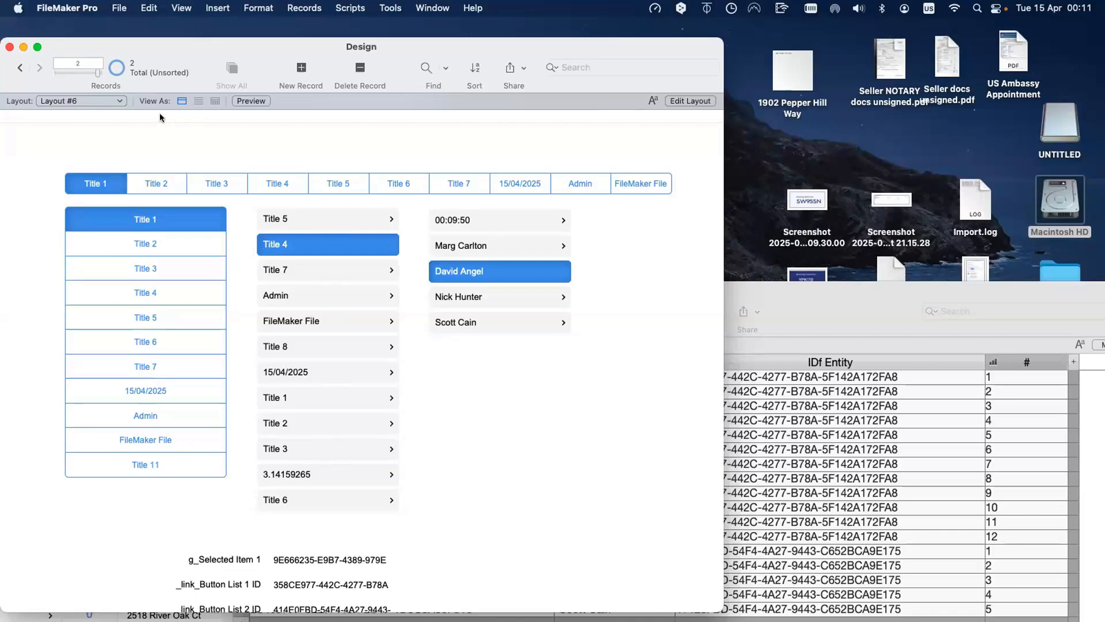
# Step: Browse the Tab Slide Control layout's Tab 1, Tab 3, Tab 2 and Tab 2.1 panels, then return to Layout #6
pyautogui.click(106, 101)
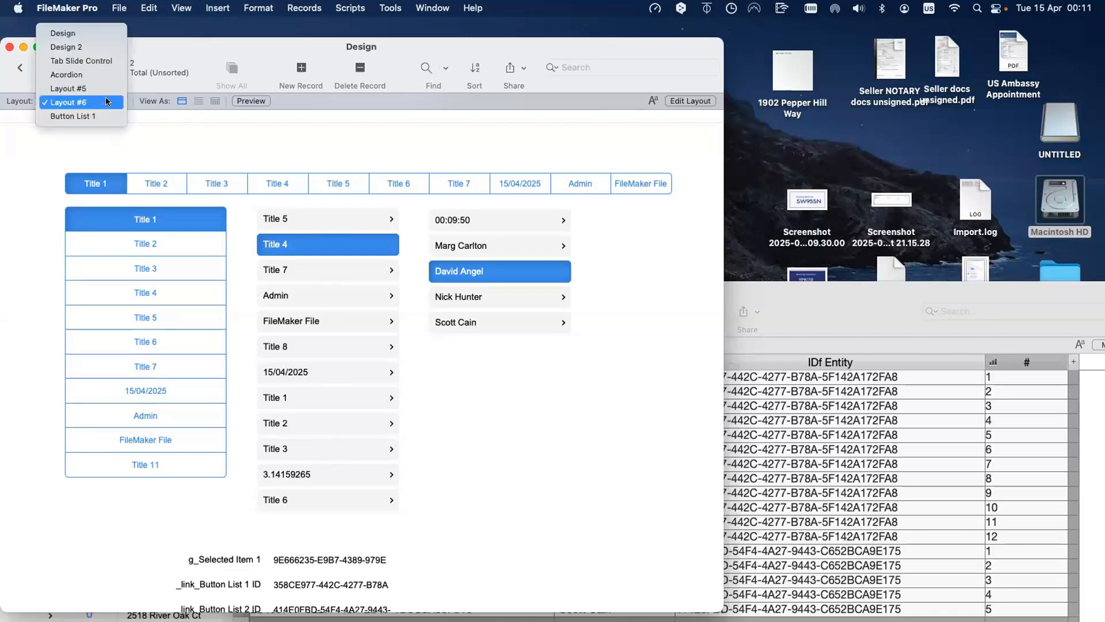
pyautogui.click(113, 66)
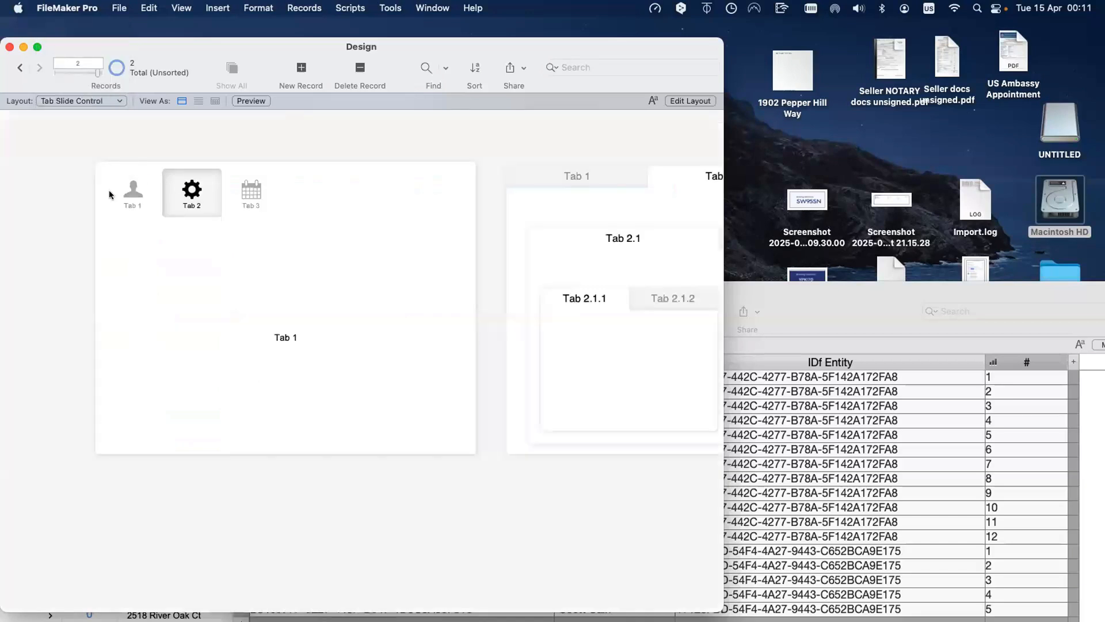
pyautogui.click(133, 190)
pyautogui.click(235, 194)
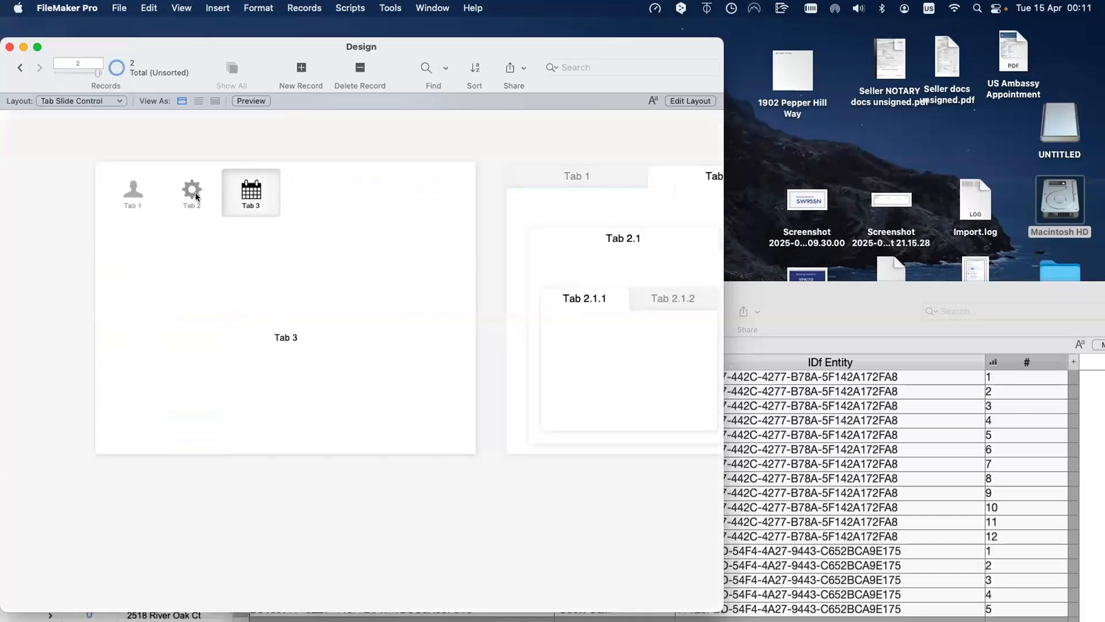
pyautogui.click(116, 193)
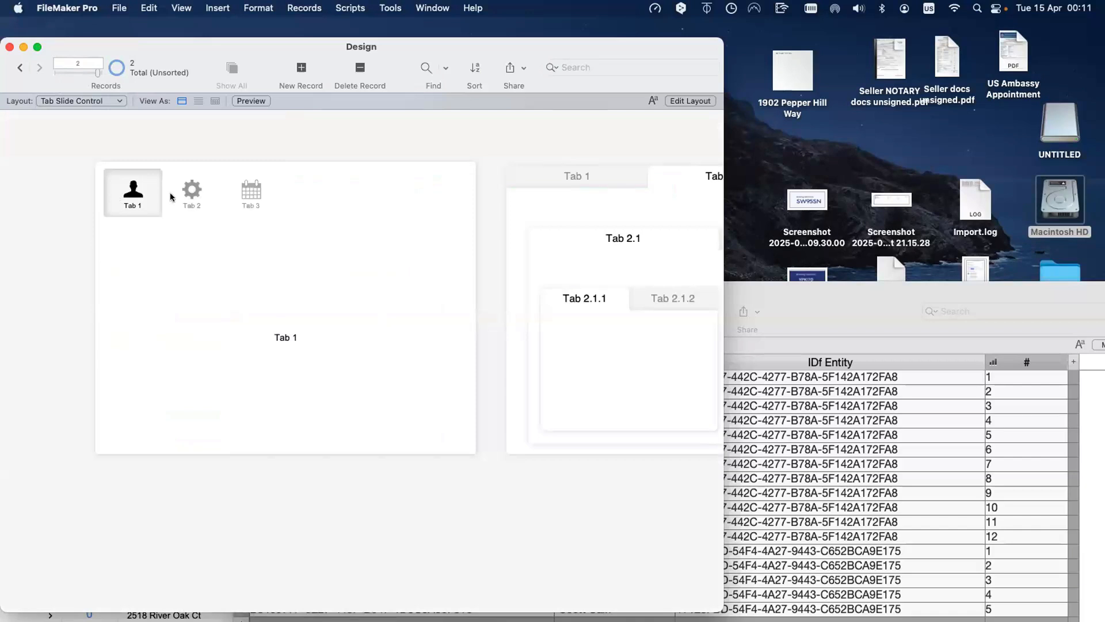
pyautogui.click(191, 192)
pyautogui.click(271, 251)
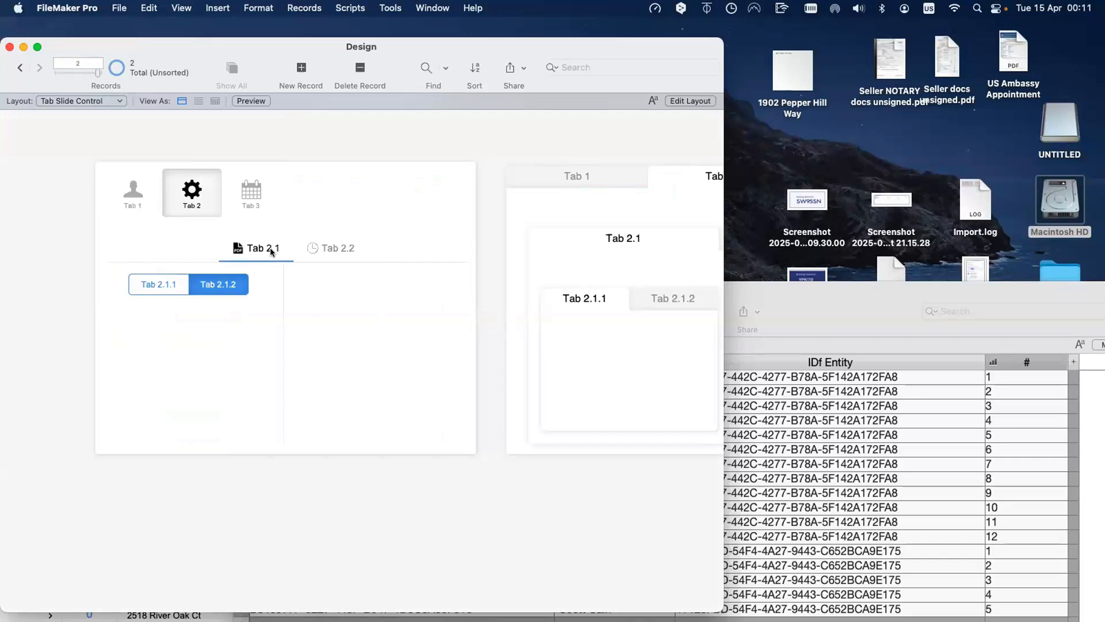
pyautogui.click(105, 100)
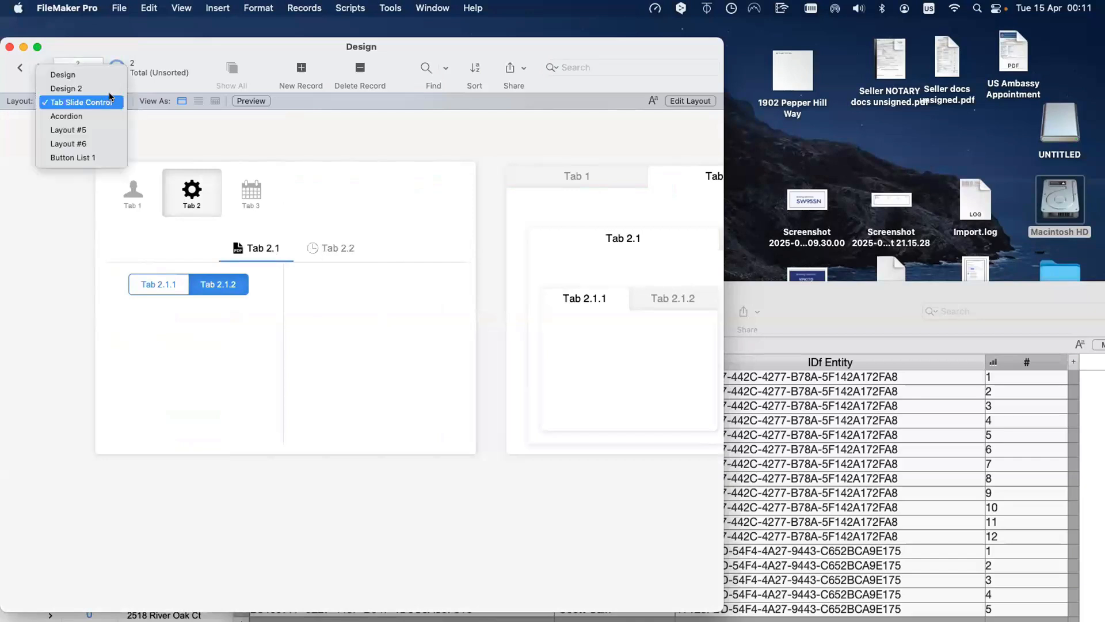
pyautogui.click(105, 136)
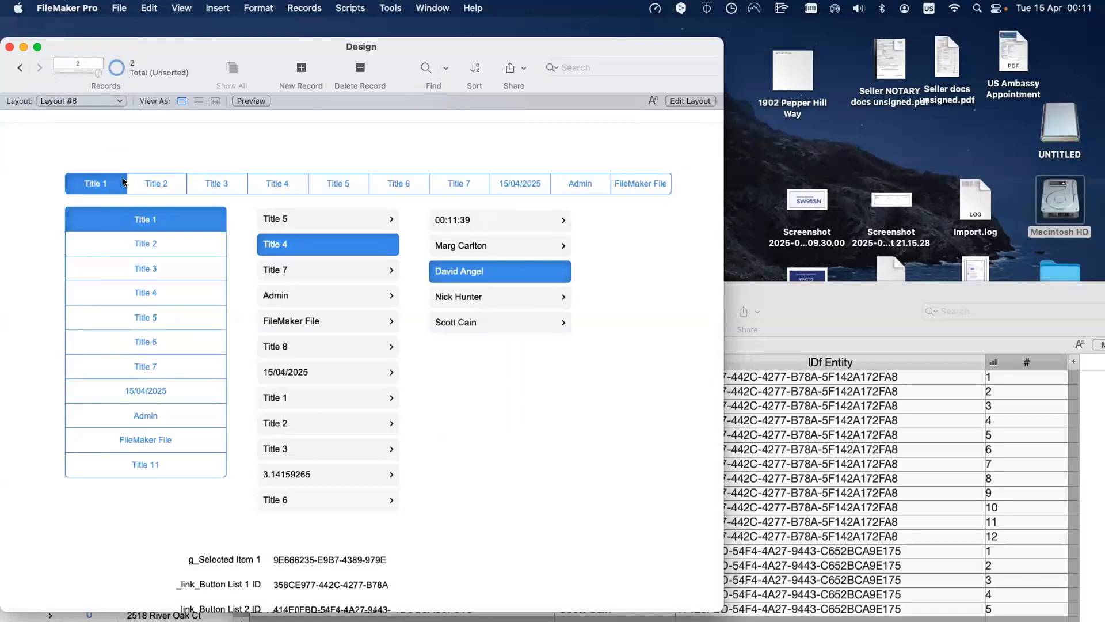
# Step: Drag the Design window's right edge outward so Layout #6 has more room
pyautogui.scroll(-1, 142, 205)
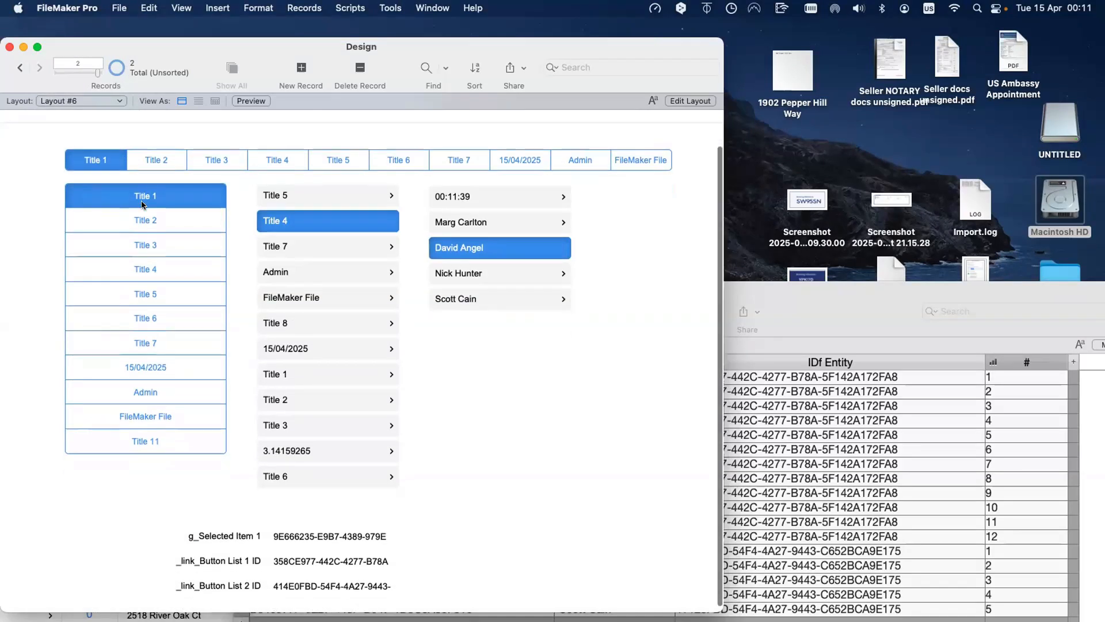
pyautogui.scroll(1, 142, 205)
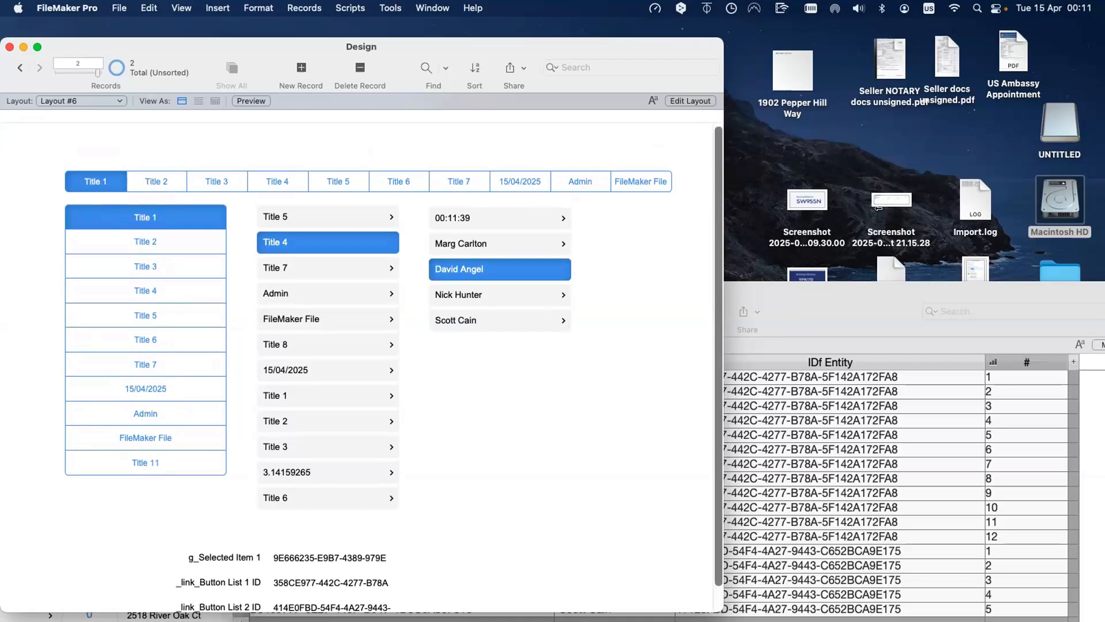
pyautogui.moveTo(878, 208); pyautogui.dragTo(878, 208)
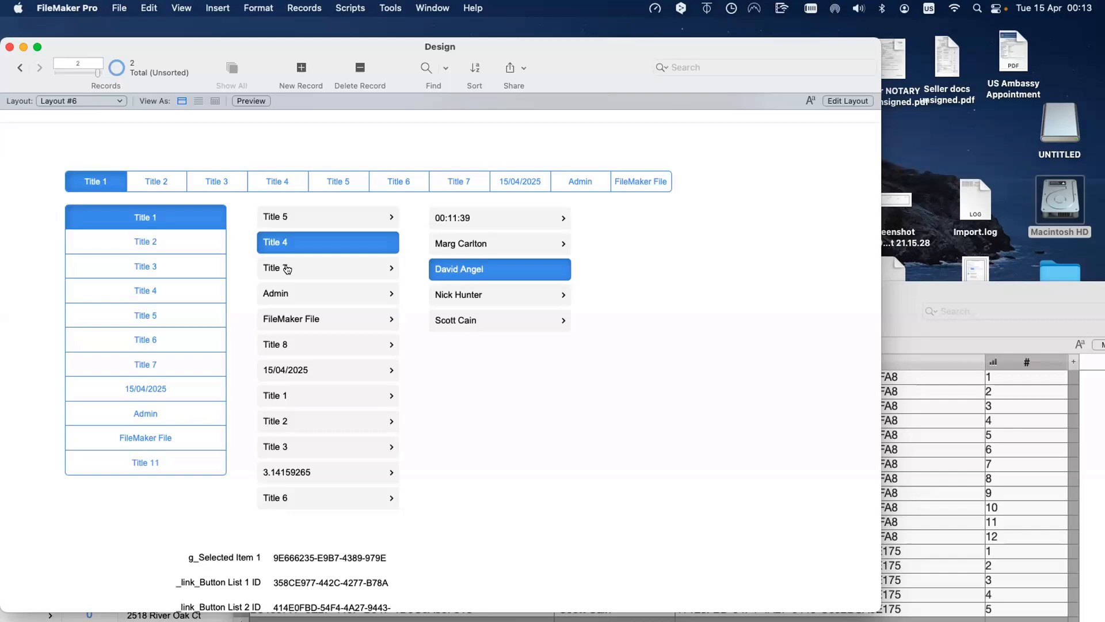
# Step: In Layout mode, open the vertical button bar setup and inspect Title 1's label calculation, script and parameter
pyautogui.press('super+l')
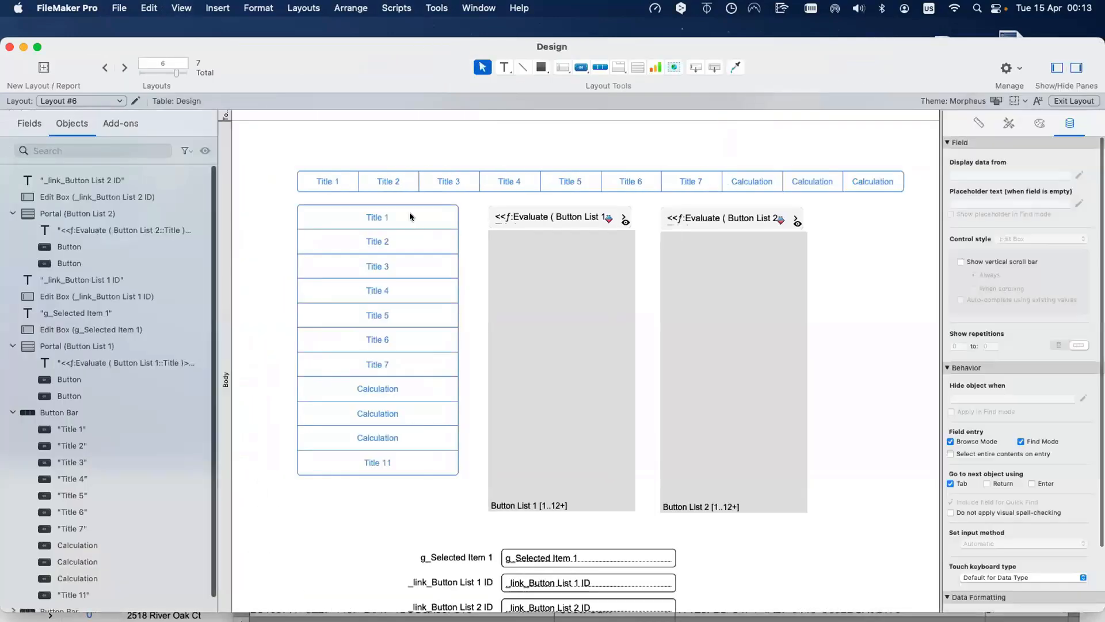
pyautogui.click(407, 217)
pyautogui.doubleClick(406, 217)
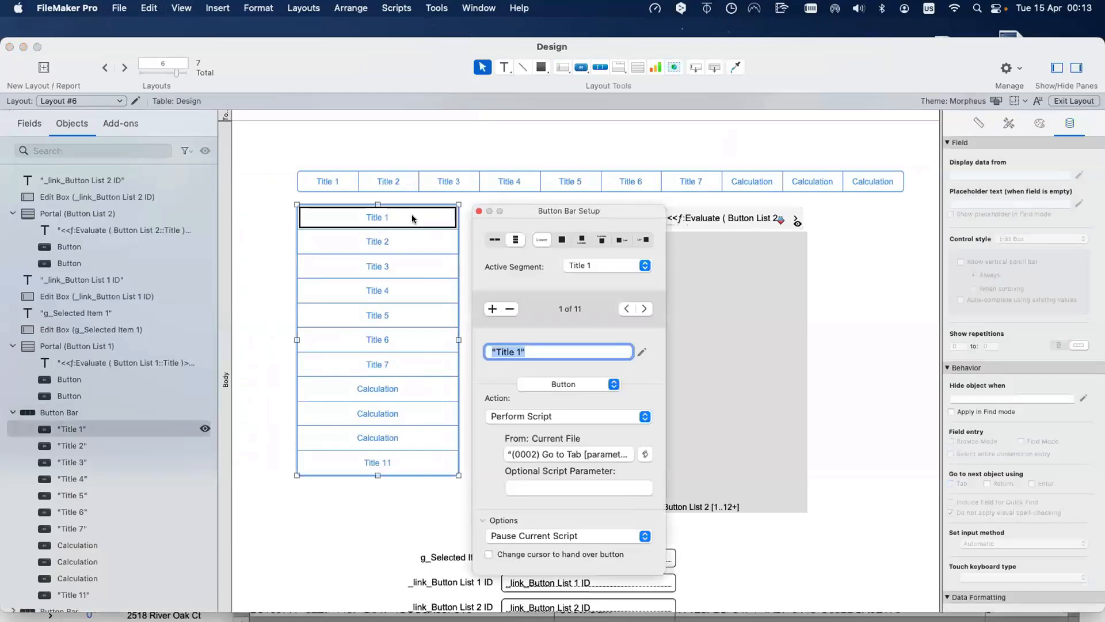
pyautogui.click(645, 350)
pyautogui.press('Escape')
pyautogui.click(568, 452)
pyautogui.press('Escape')
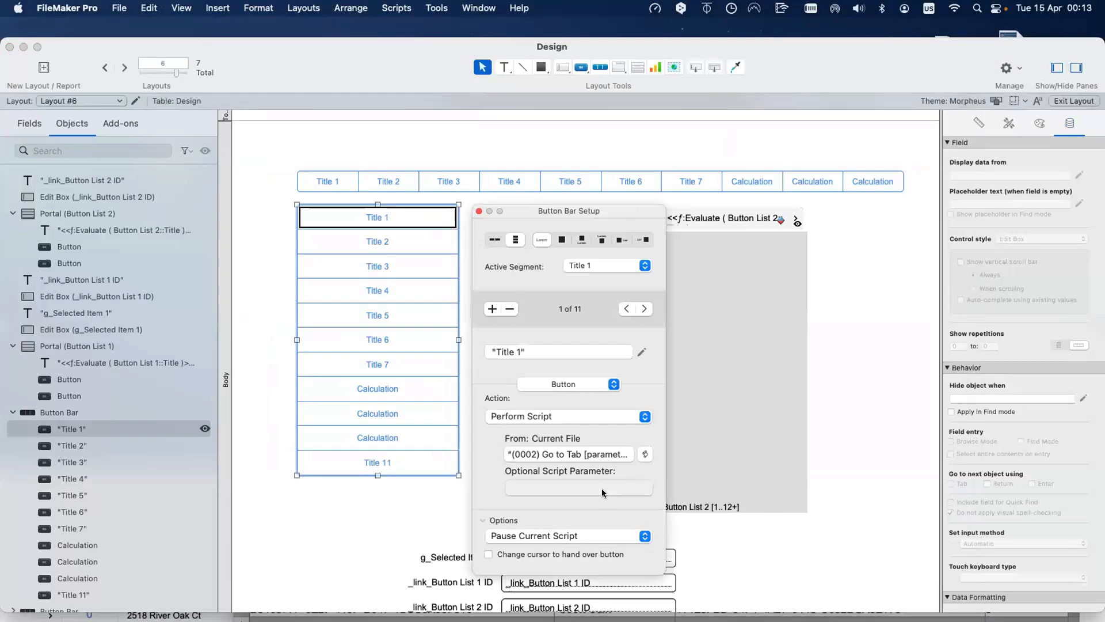
pyautogui.click(602, 490)
pyautogui.press('Escape')
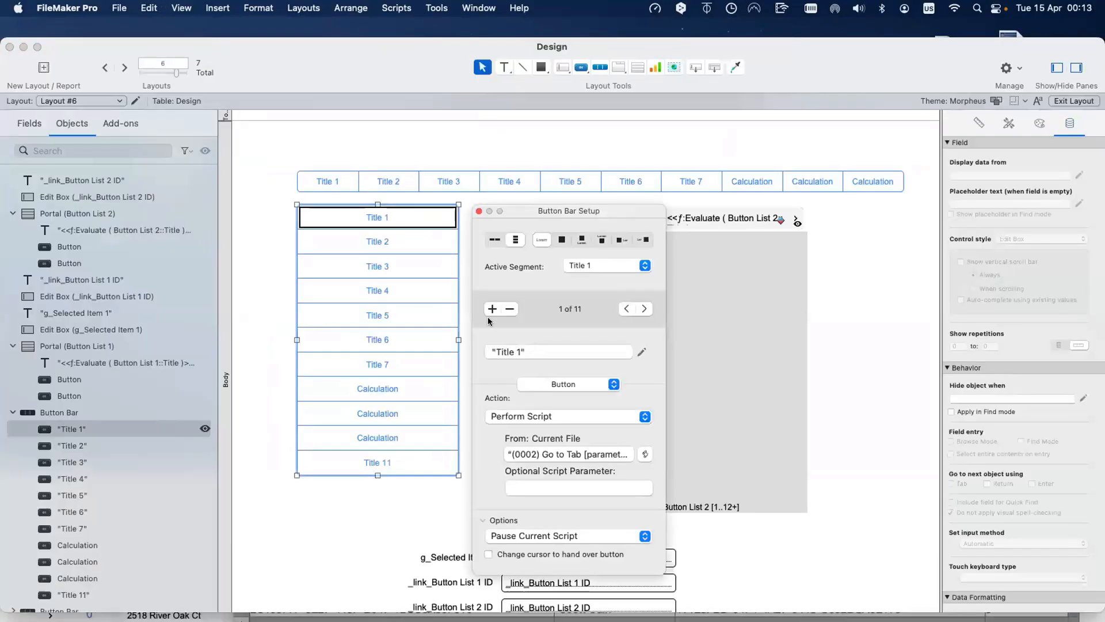
# Step: Step through segments Title 2 to Title 5, then Option-drag a copy of the bar right of Button List 2
pyautogui.click(414, 244)
pyautogui.click(414, 266)
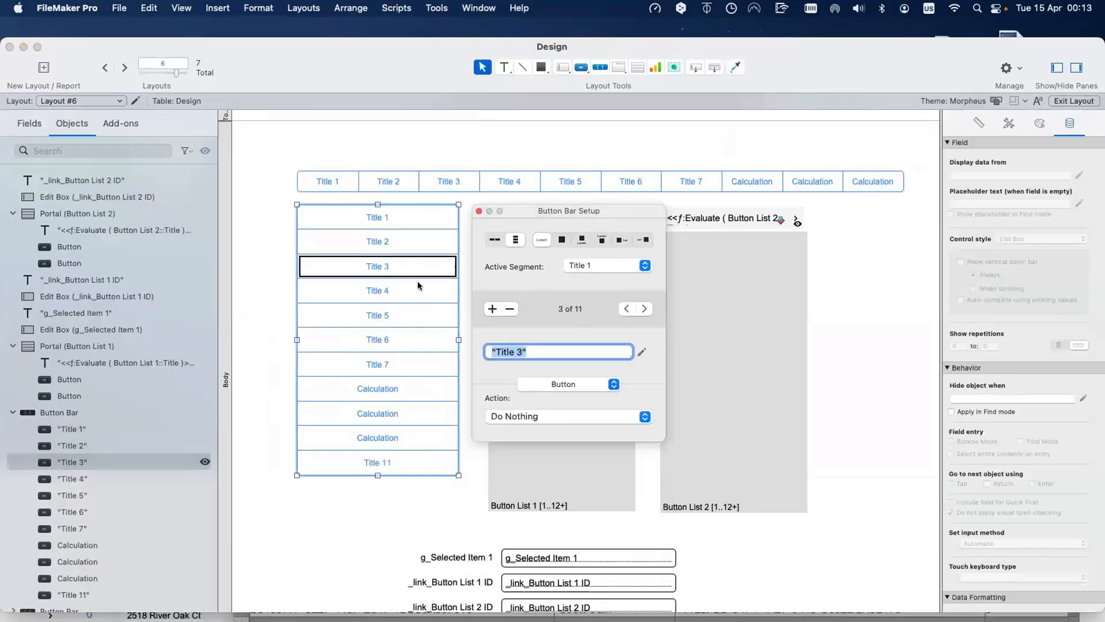
pyautogui.click(417, 282)
pyautogui.click(422, 323)
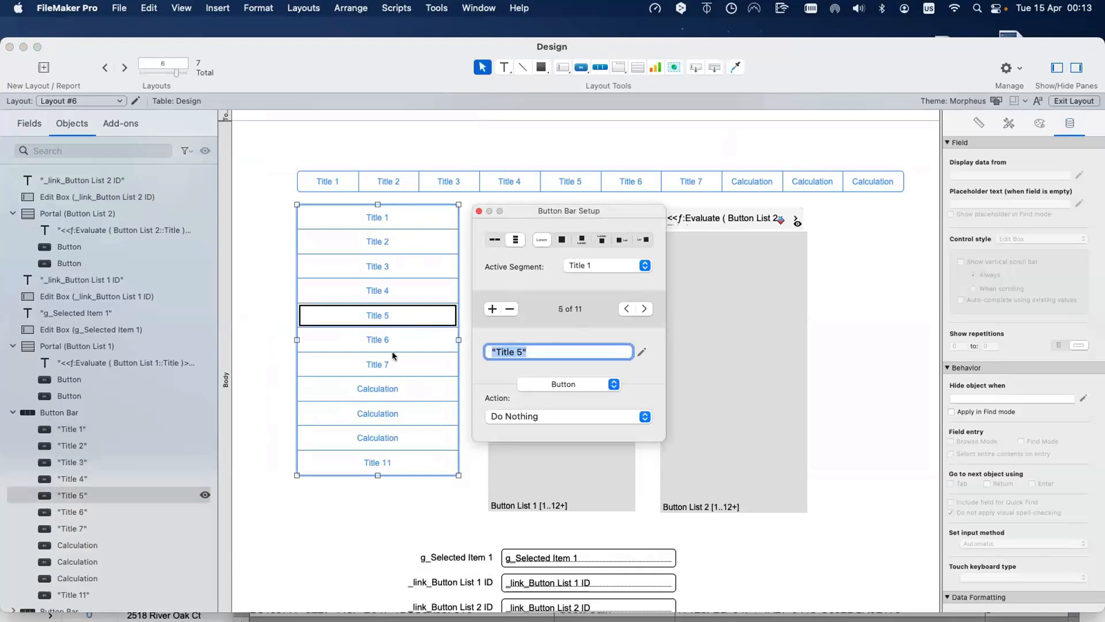
pyautogui.moveTo(392, 356); pyautogui.dragTo(856, 396)
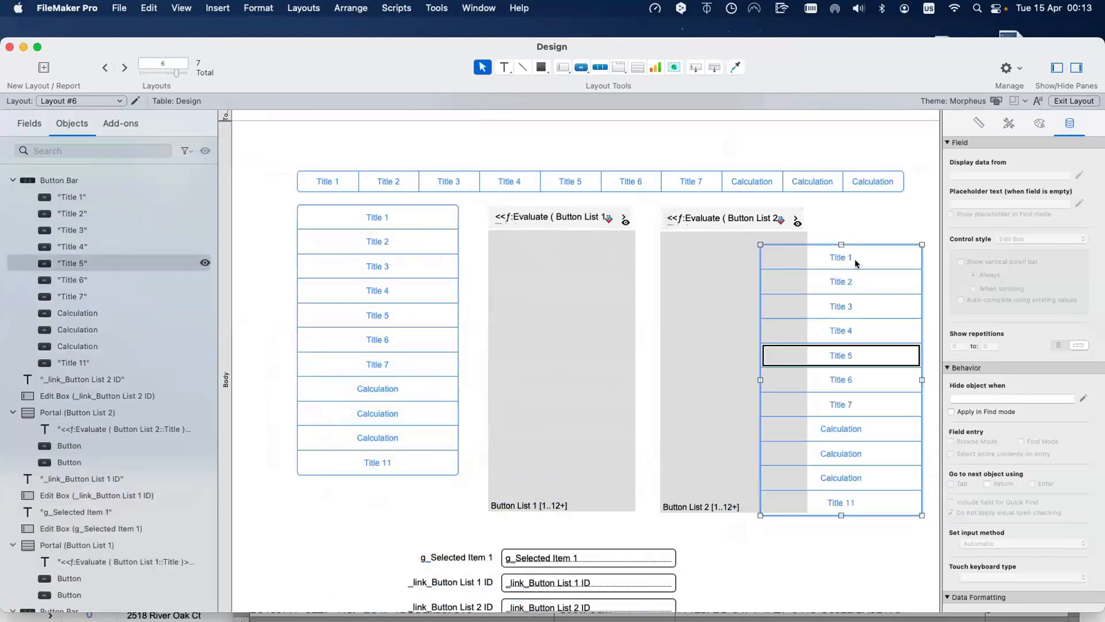
# Step: Delete the stray text object and the copied button bar
pyautogui.click(855, 264)
pyautogui.click(875, 214)
pyautogui.doubleClick(864, 280)
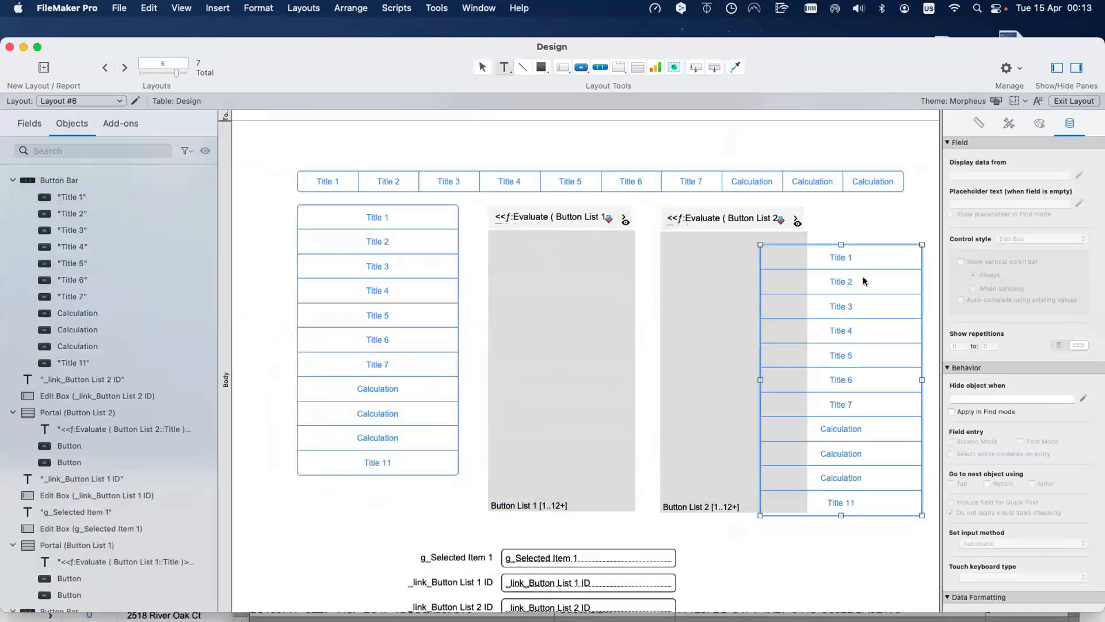
pyautogui.click(864, 228)
pyautogui.press('Delete')
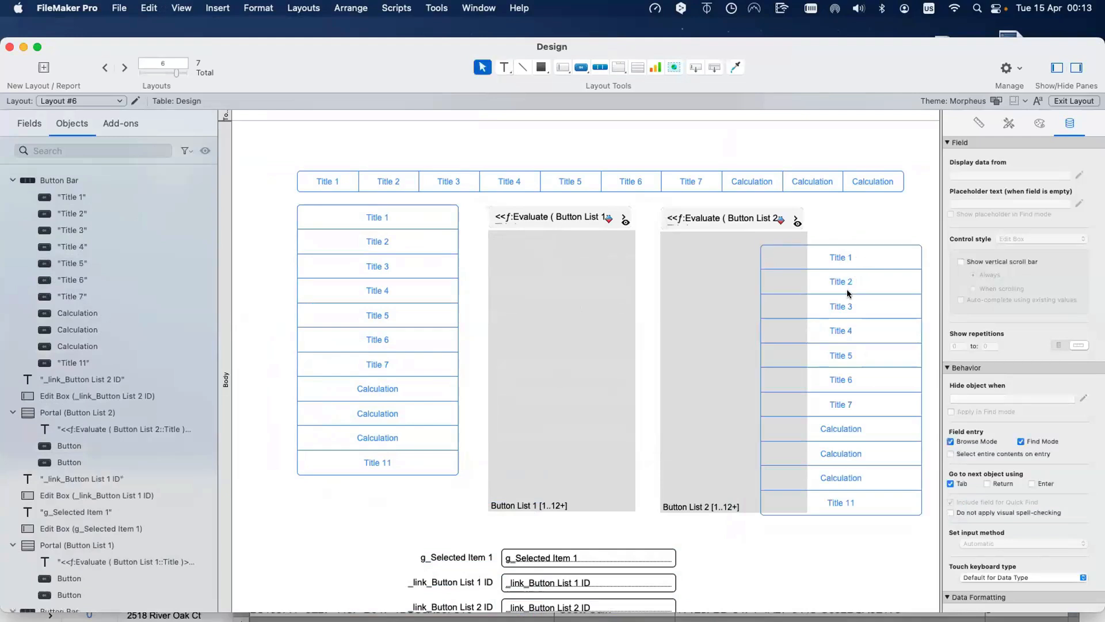
pyautogui.click(848, 291)
pyautogui.press('Delete')
# Step: Option-drag a copy of the Button List 2 portal to the right, then undo it
pyautogui.click(750, 293)
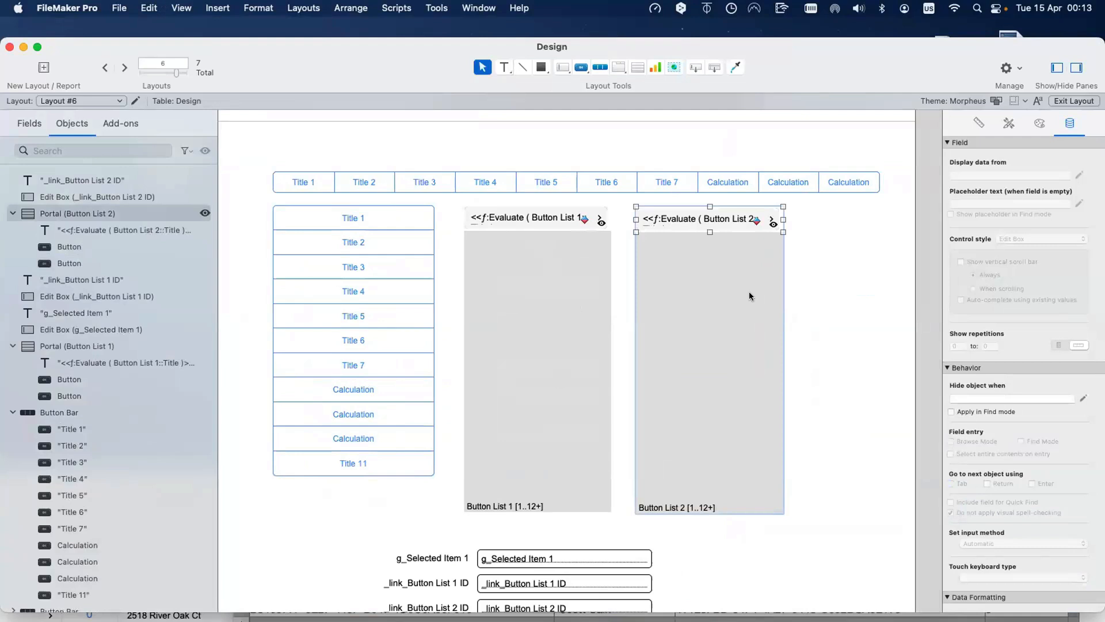
pyautogui.click(385, 290)
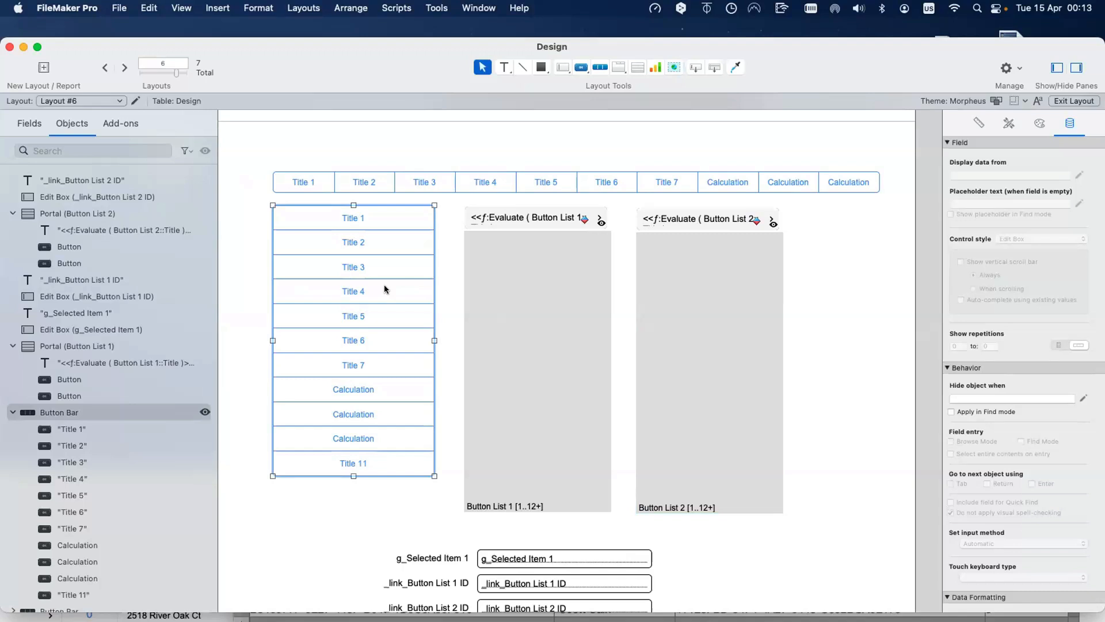
pyautogui.click(689, 289)
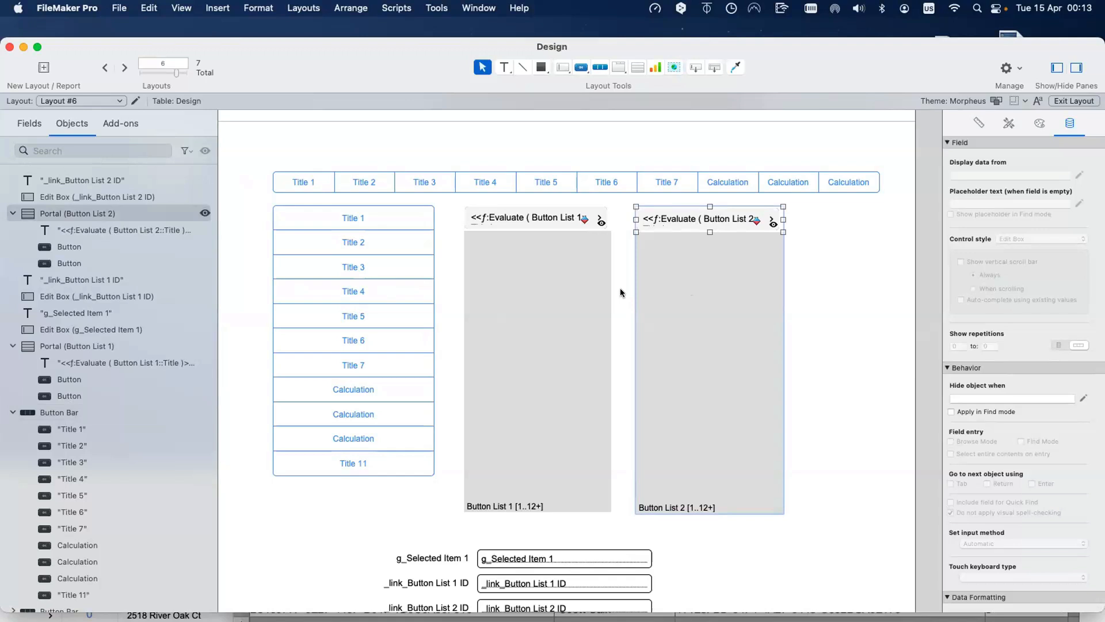
pyautogui.moveTo(672, 297); pyautogui.dragTo(872, 294)
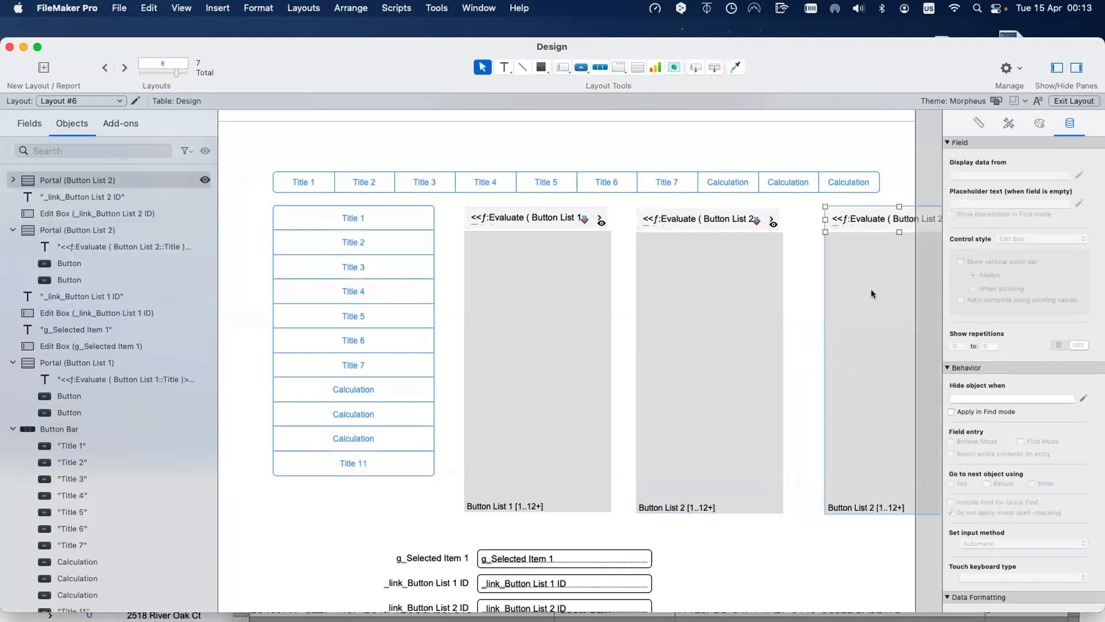
pyautogui.press('BackSpace')
pyautogui.click(686, 212)
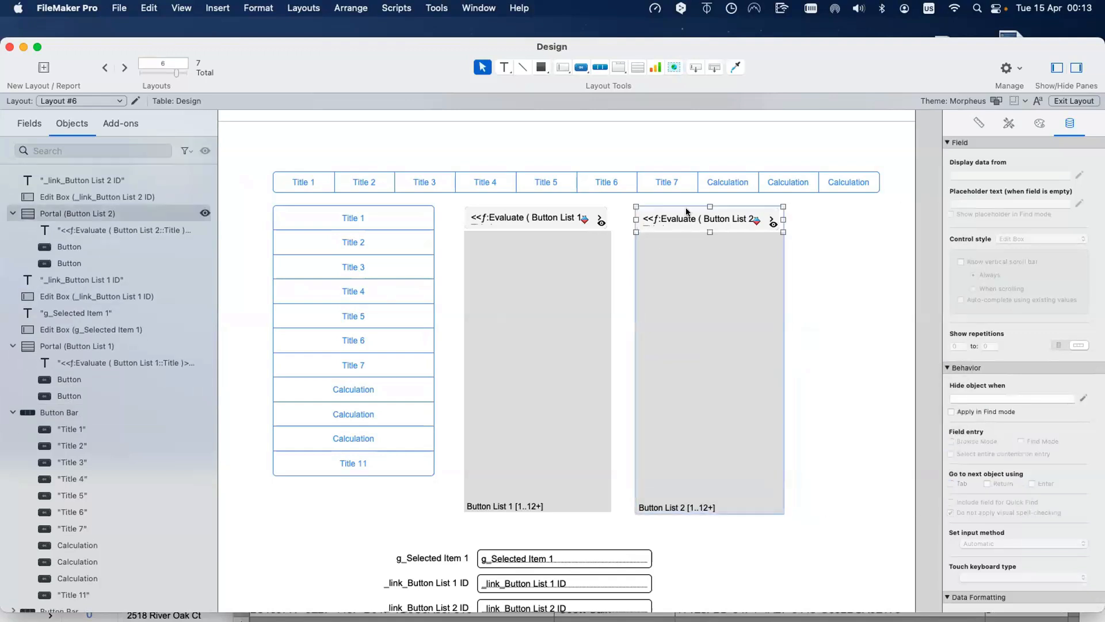
pyautogui.click(329, 227)
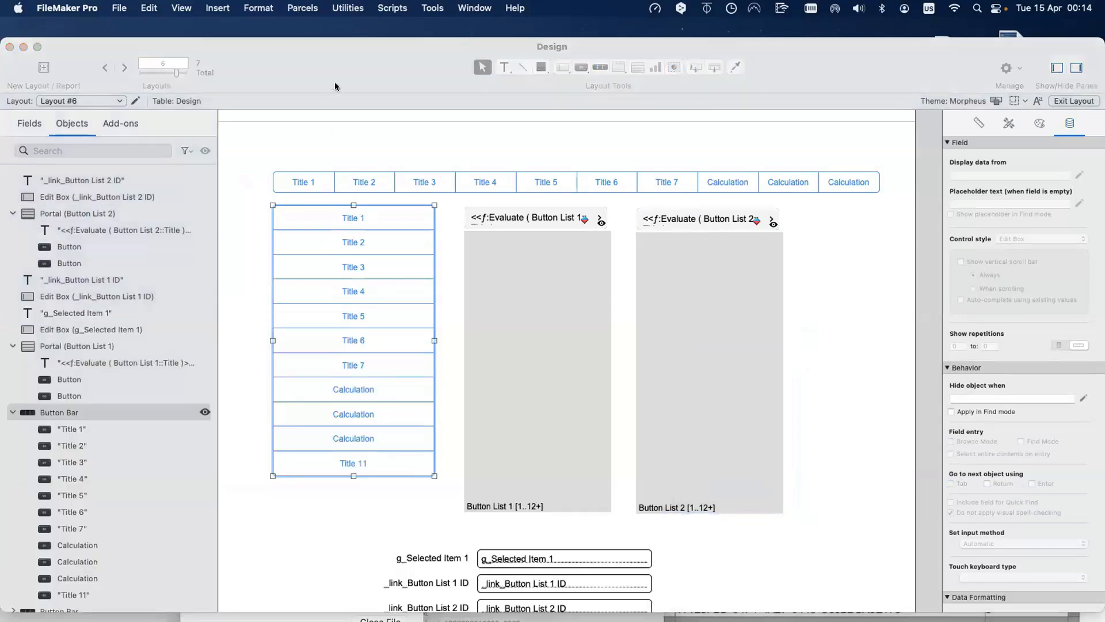
pyautogui.click(345, 75)
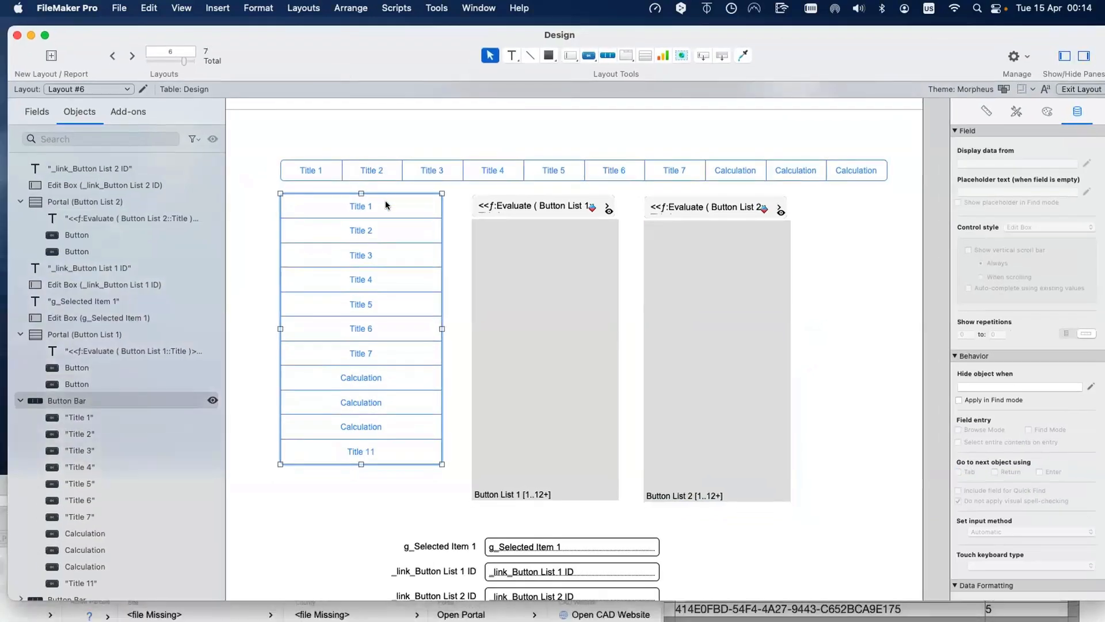
pyautogui.click(551, 249)
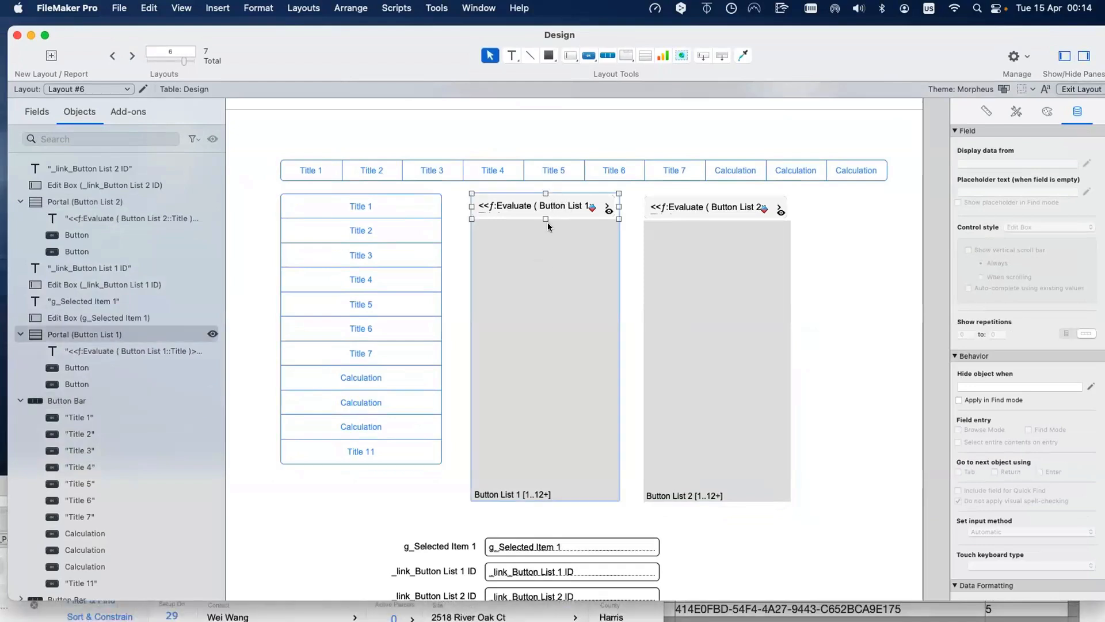
pyautogui.moveTo(546, 219); pyautogui.dragTo(546, 235)
pyautogui.press('super+z')
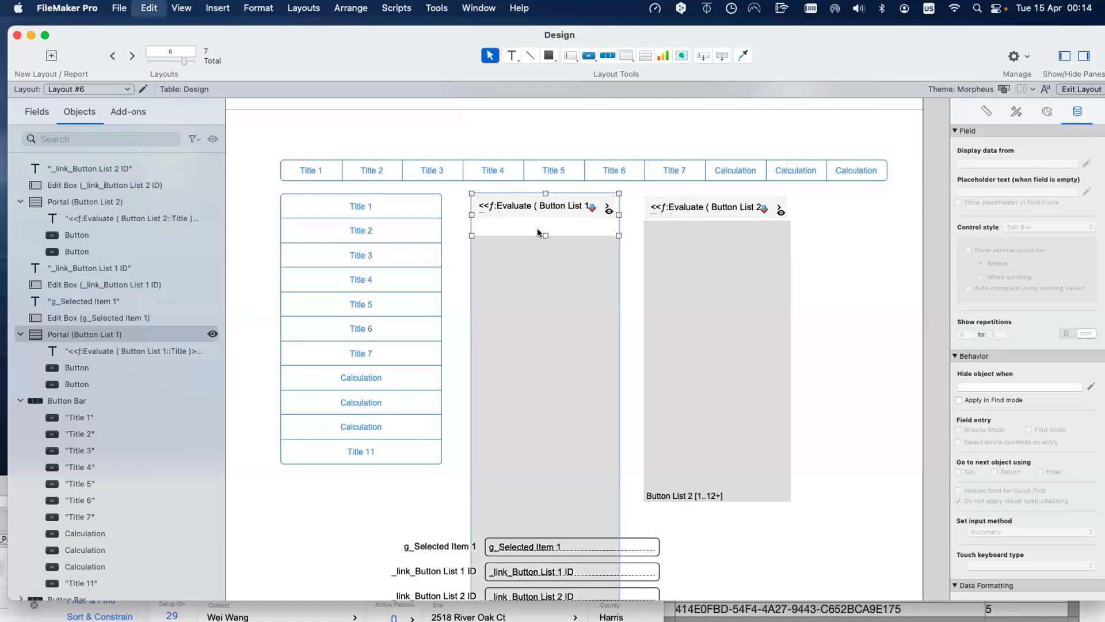
pyautogui.moveTo(619, 206); pyautogui.dragTo(733, 206)
pyautogui.press('super+z')
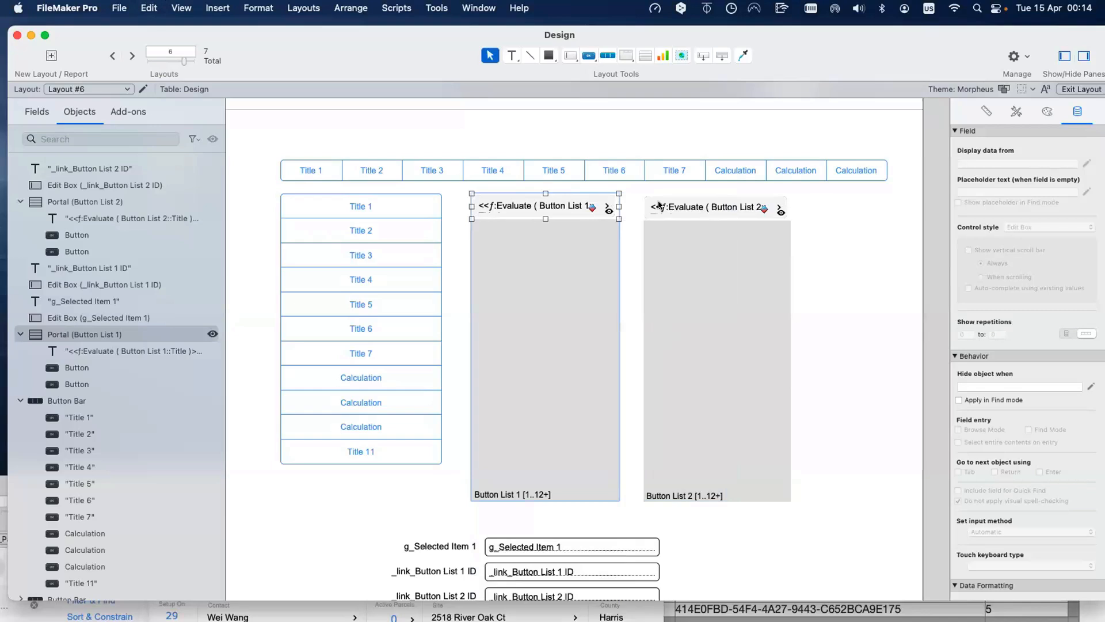
pyautogui.moveTo(385, 60); pyautogui.dragTo(385, 61)
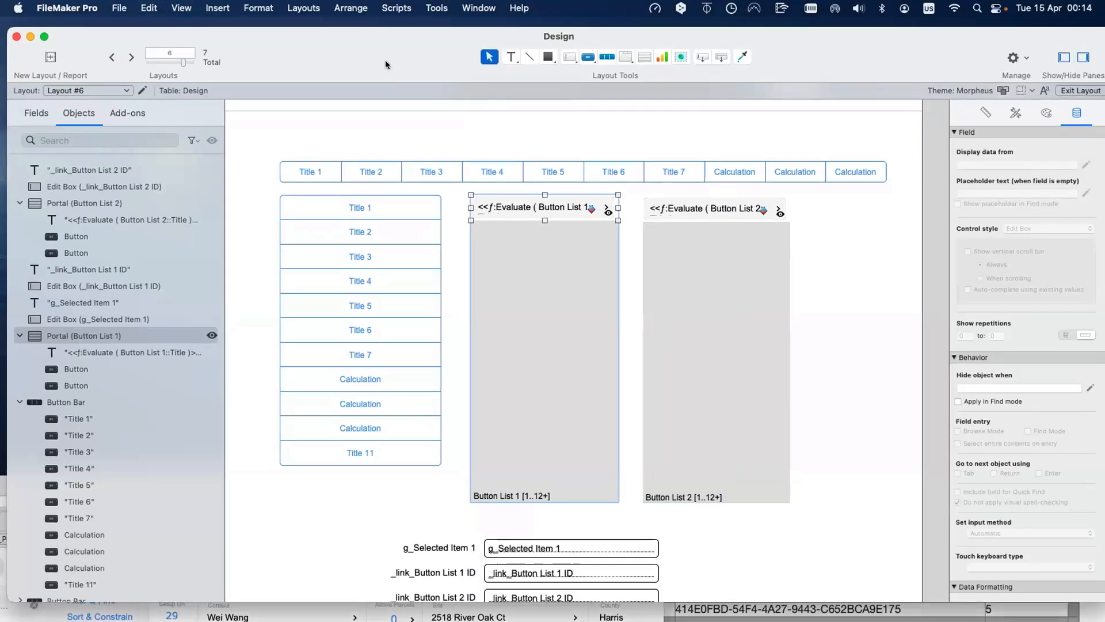